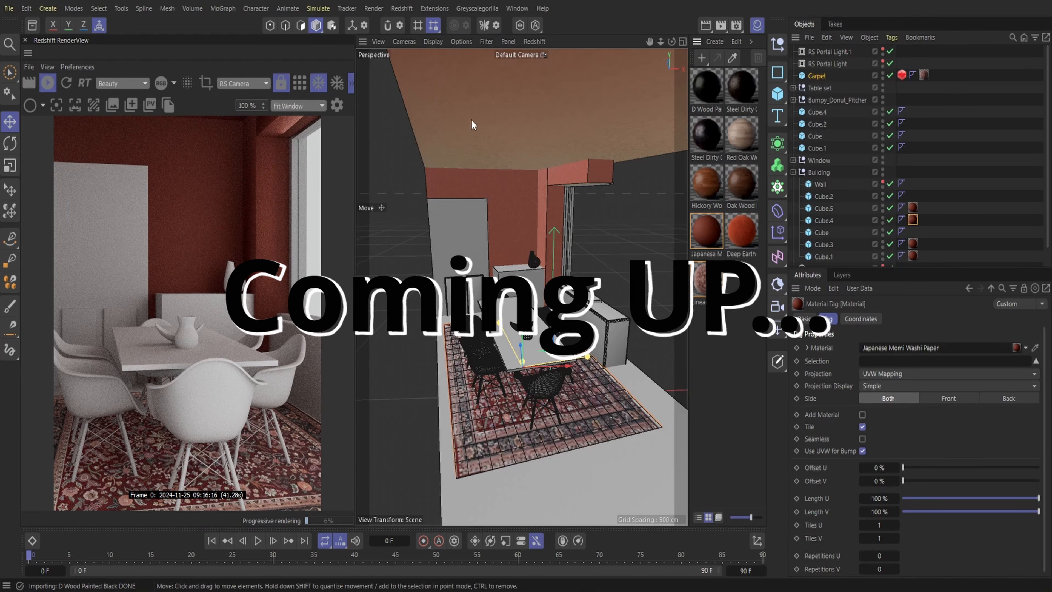
pyautogui.click(823, 220)
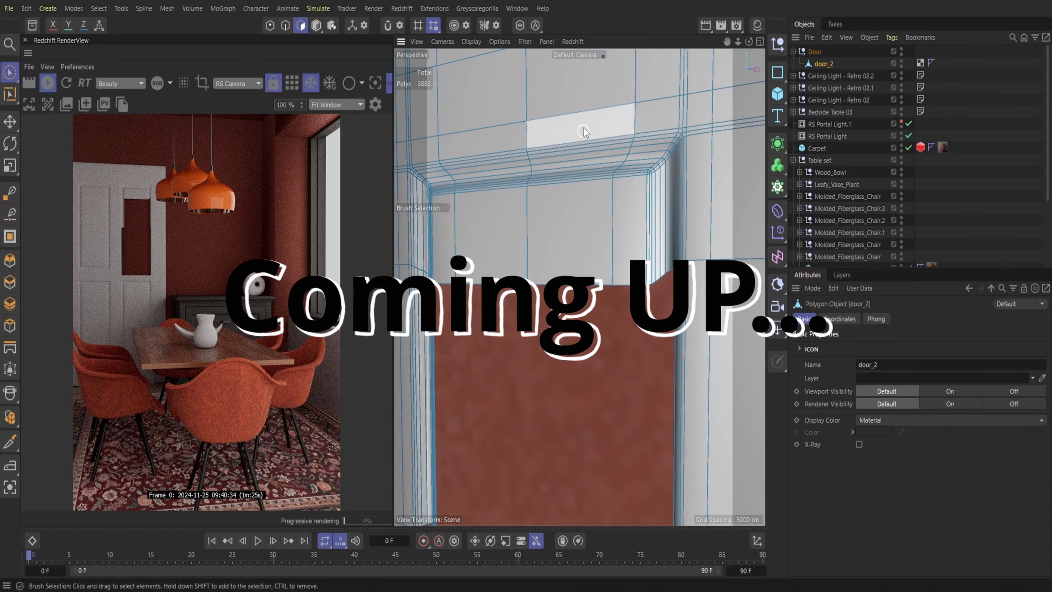
pyautogui.moveTo(580, 137); pyautogui.dragTo(667, 229)
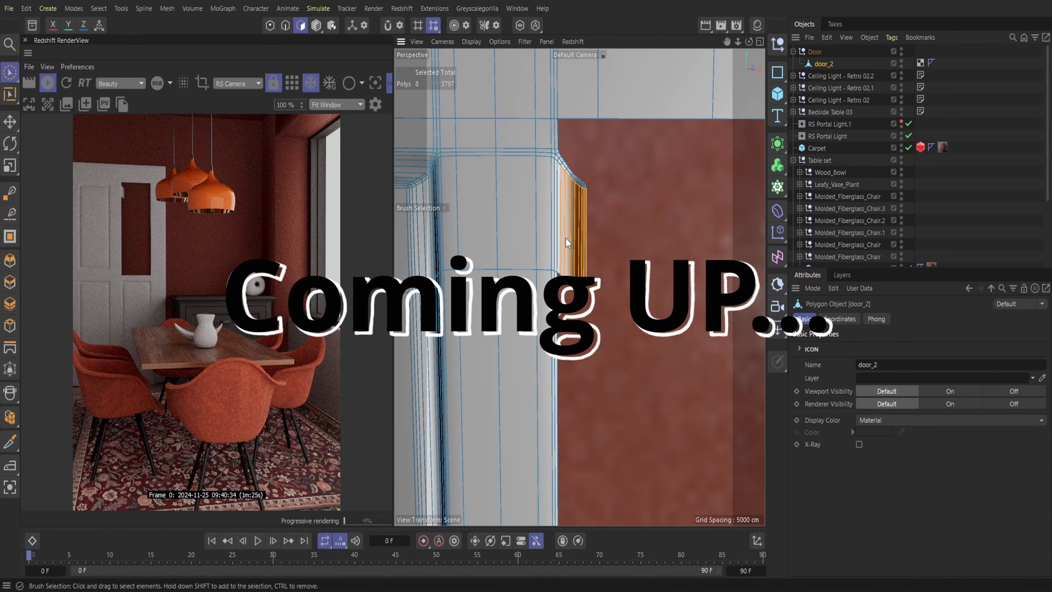
pyautogui.moveTo(560, 157); pyautogui.dragTo(568, 170)
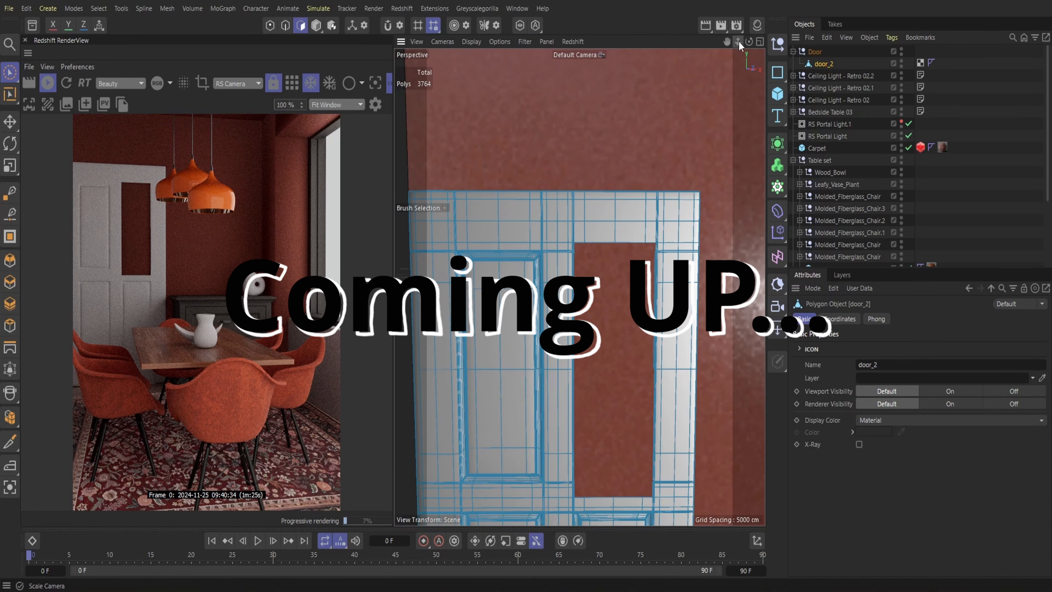
pyautogui.moveTo(739, 41); pyautogui.dragTo(734, 42)
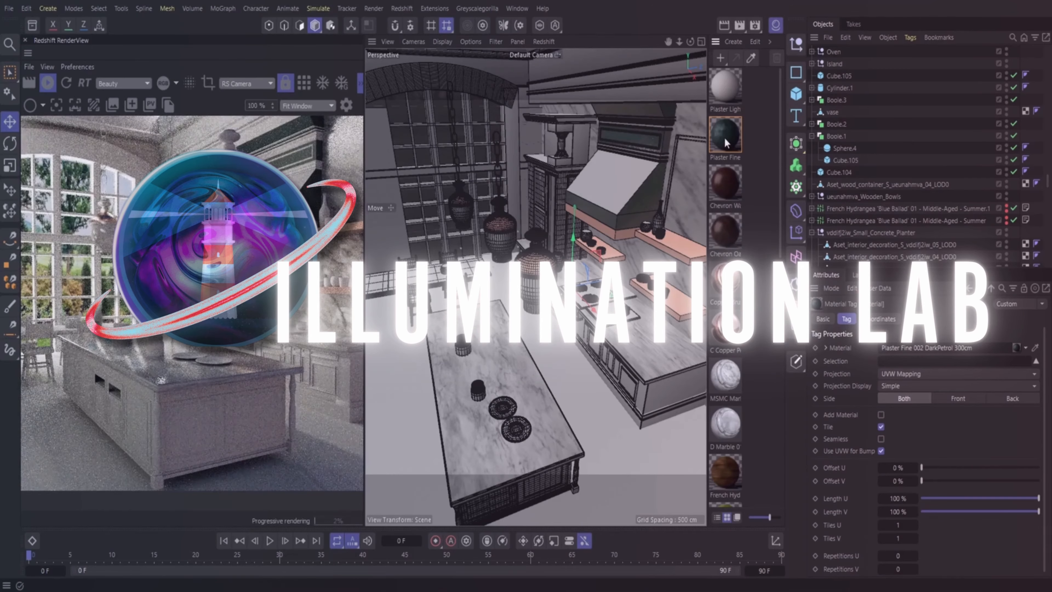
pyautogui.moveTo(728, 140); pyautogui.dragTo(571, 156)
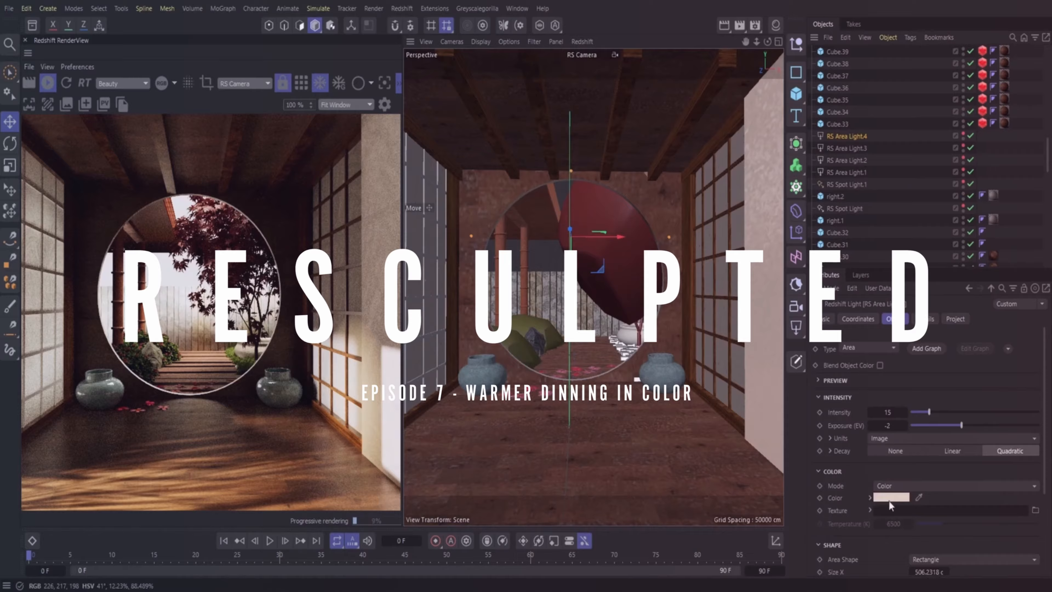
pyautogui.click(890, 497)
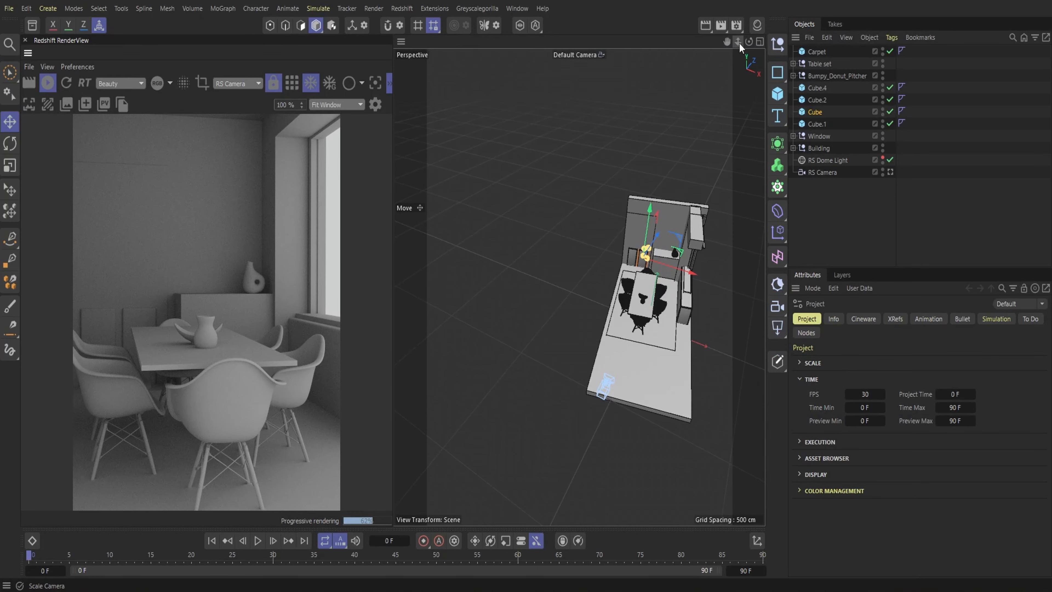
# Add a Redshift portal light and raise it from the floor to window height
pyautogui.moveTo(739, 42); pyautogui.dragTo(600, 43)
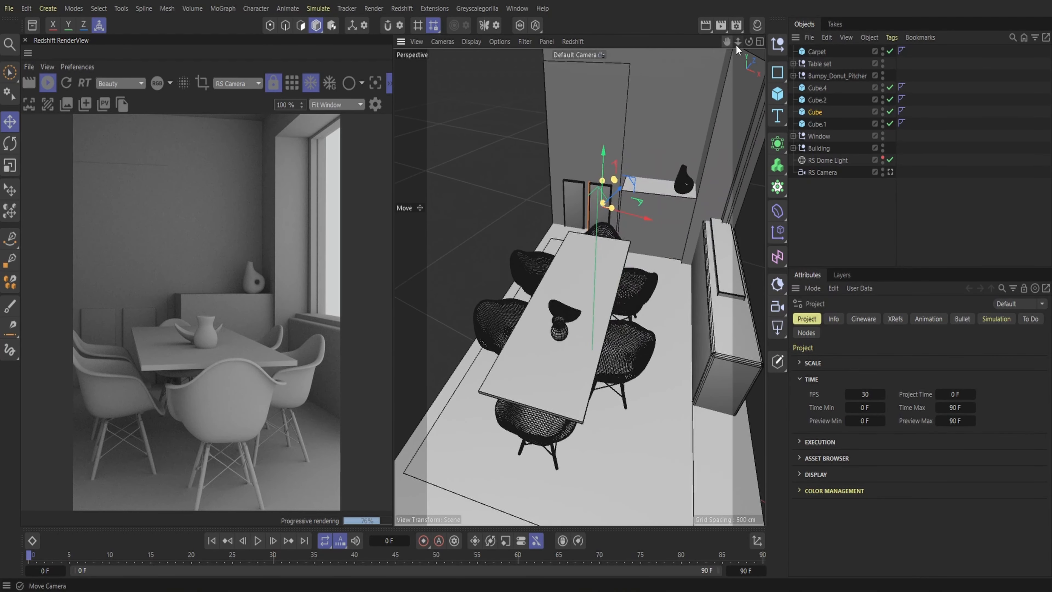
pyautogui.moveTo(748, 42); pyautogui.dragTo(807, 34)
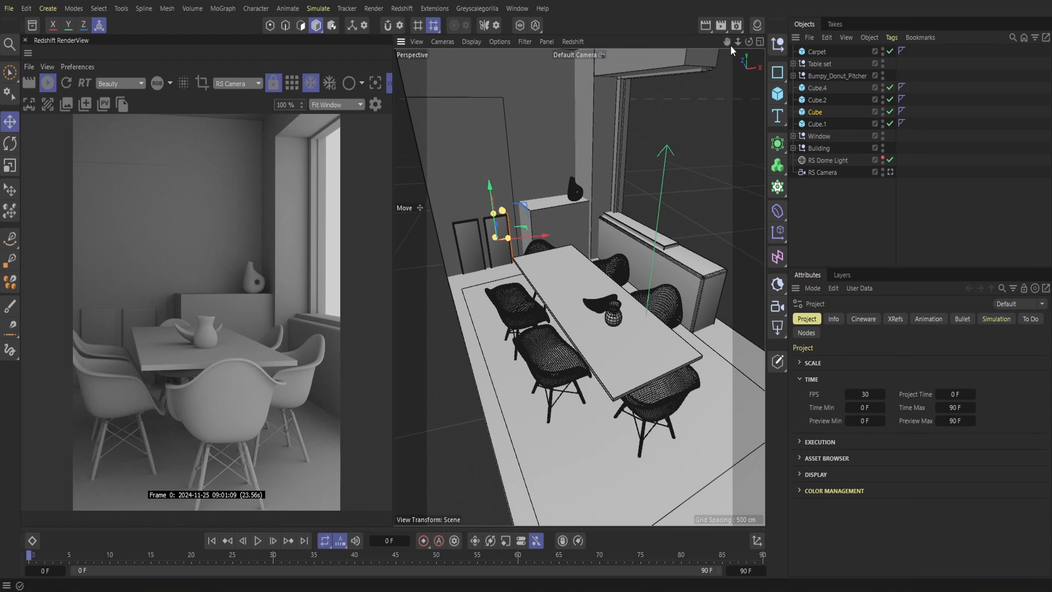
pyautogui.moveTo(738, 41); pyautogui.dragTo(802, 88)
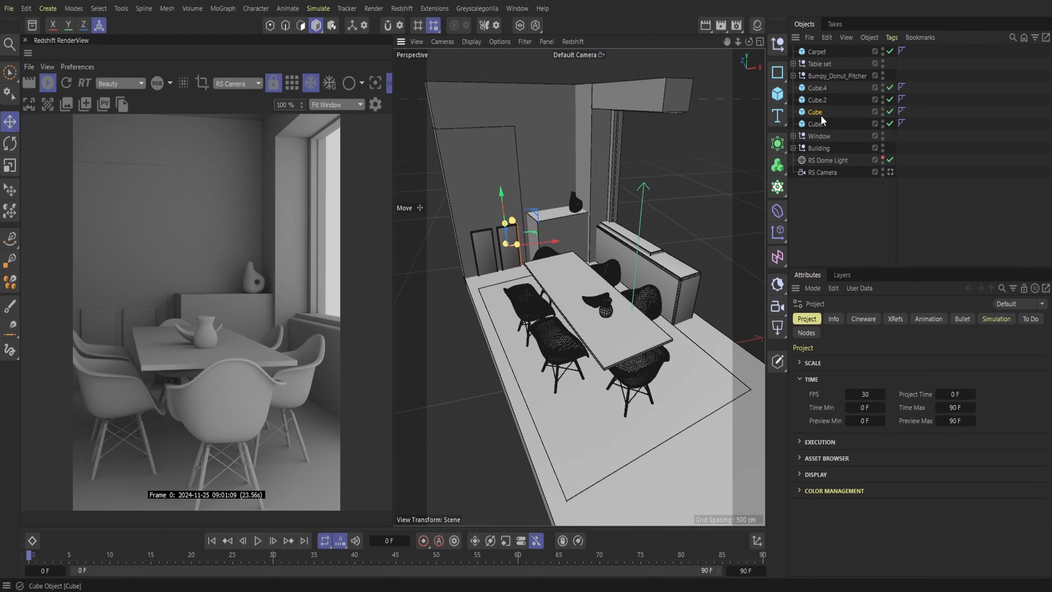
pyautogui.click(411, 12)
pyautogui.moveTo(432, 43)
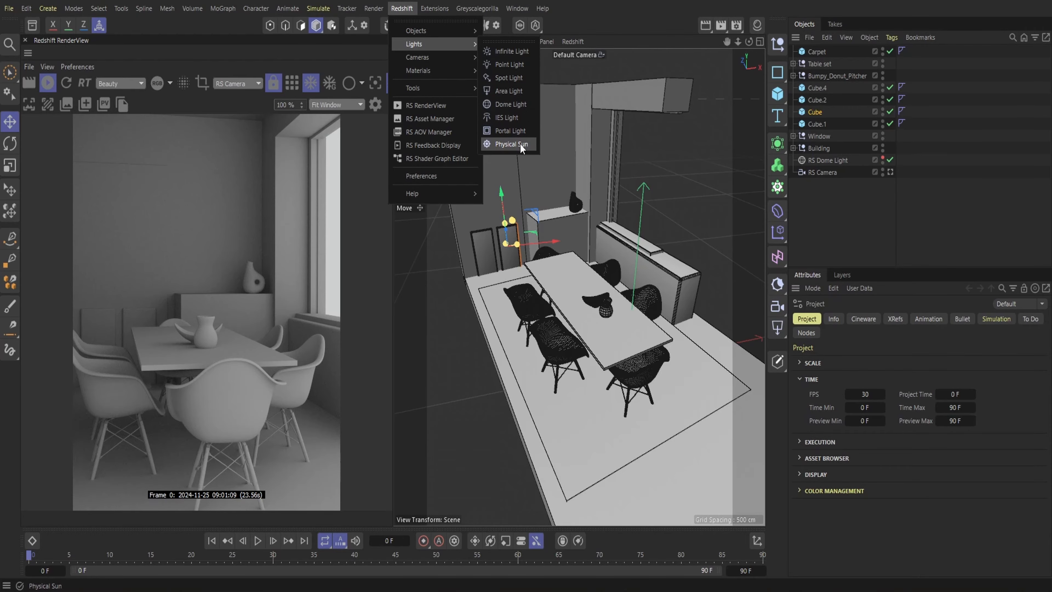
pyautogui.click(520, 131)
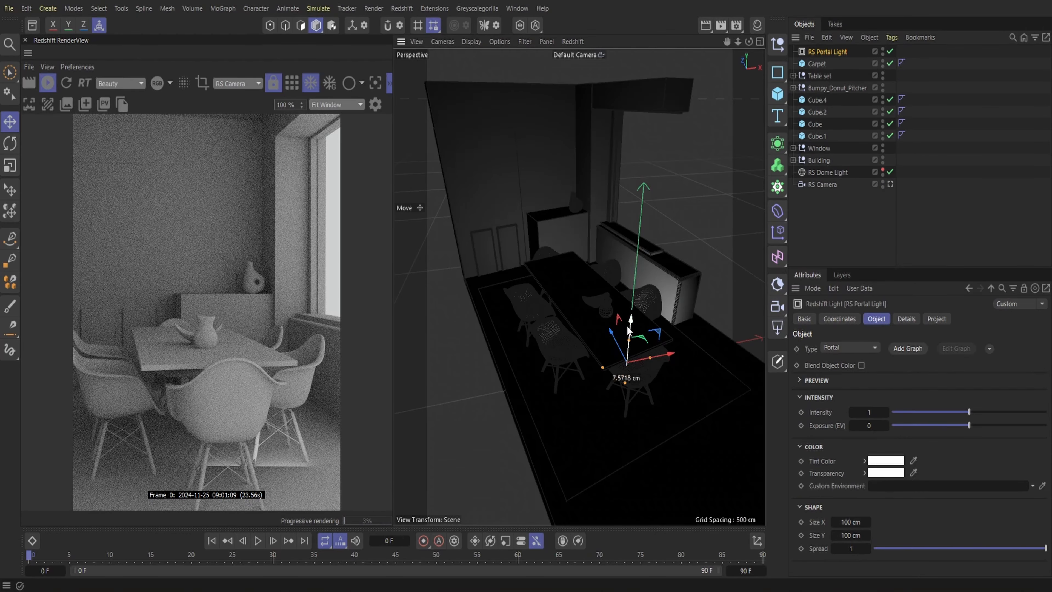
pyautogui.moveTo(628, 331); pyautogui.dragTo(619, 190)
# Rotate the portal light parallel to the window and fit it over the opening at about 287 by 256 cm
pyautogui.press('r')
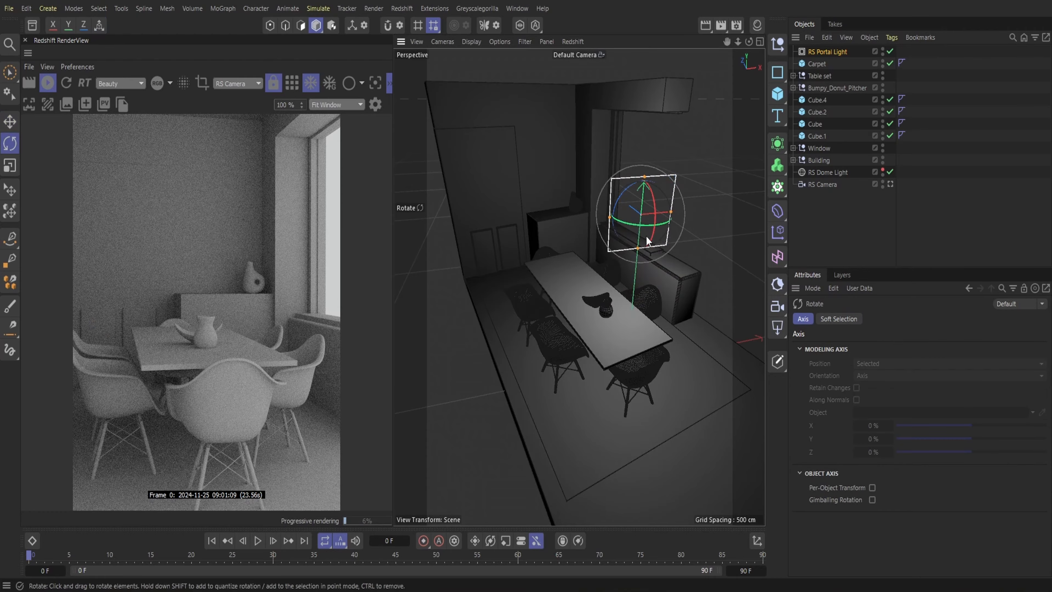
pyautogui.moveTo(642, 232); pyautogui.dragTo(666, 107)
pyautogui.click(10, 122)
pyautogui.moveTo(738, 41); pyautogui.dragTo(758, 150)
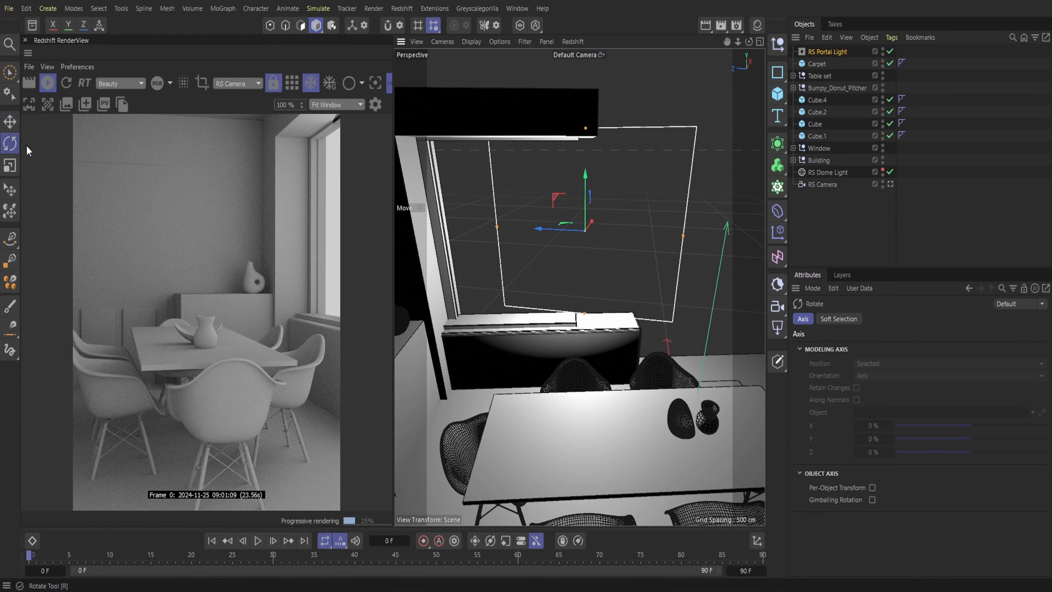
pyautogui.moveTo(590, 242); pyautogui.dragTo(476, 226)
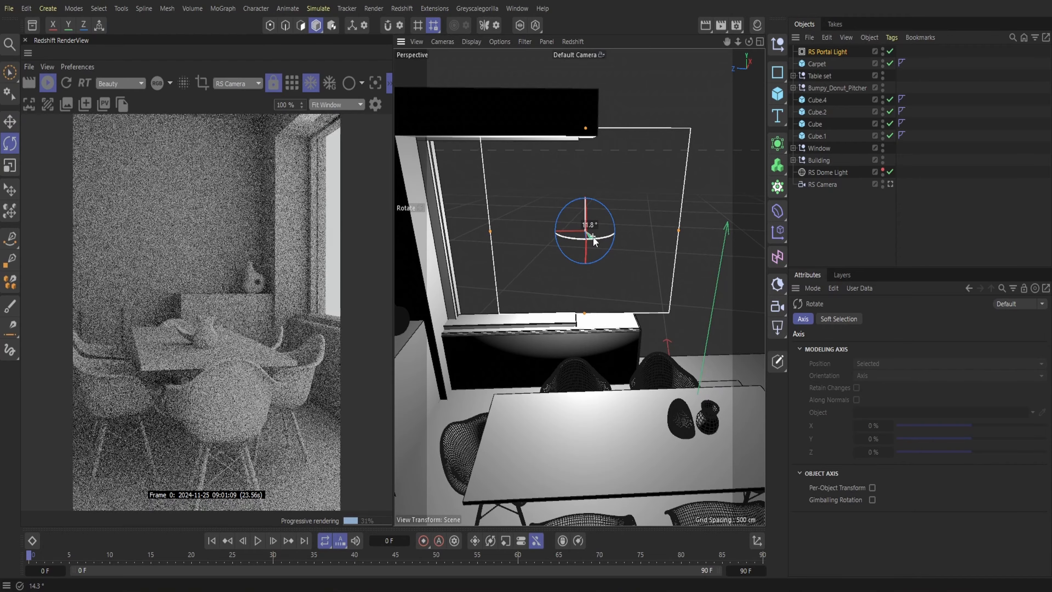
pyautogui.click(12, 124)
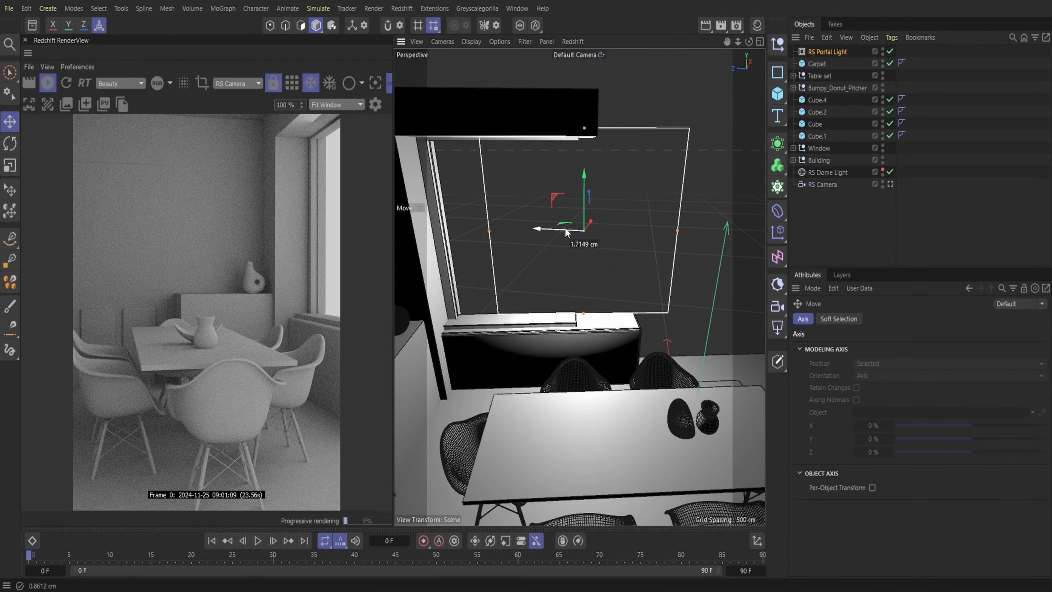
pyautogui.moveTo(566, 231)
pyautogui.mouseDown()
pyautogui.moveTo(501, 229)
pyautogui.moveTo(552, 221)
pyautogui.mouseUp()
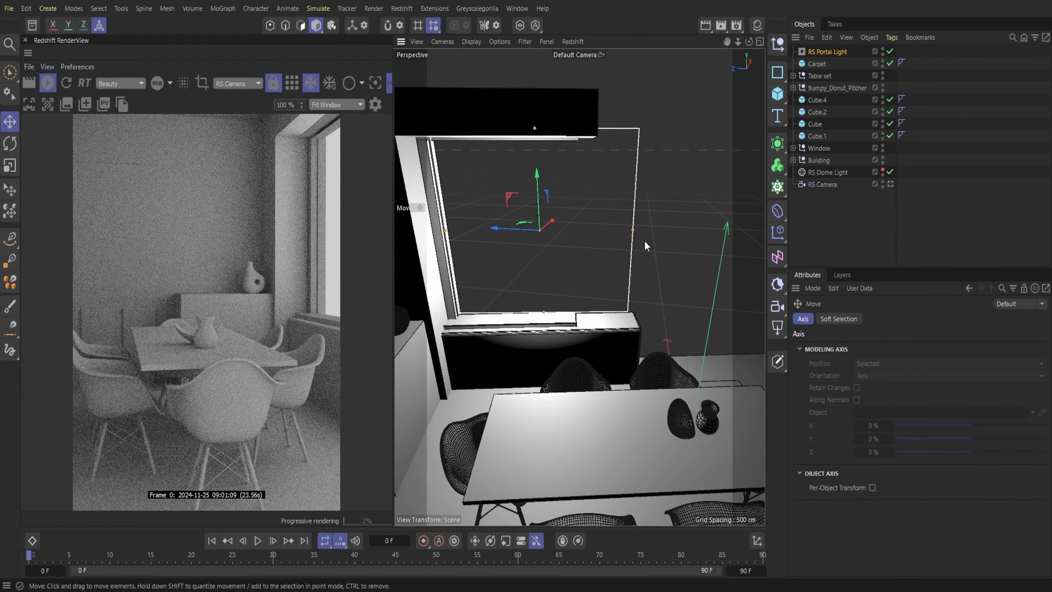
# Set the portal light's intensity to 2 and hide it in the viewport
pyautogui.click(828, 52)
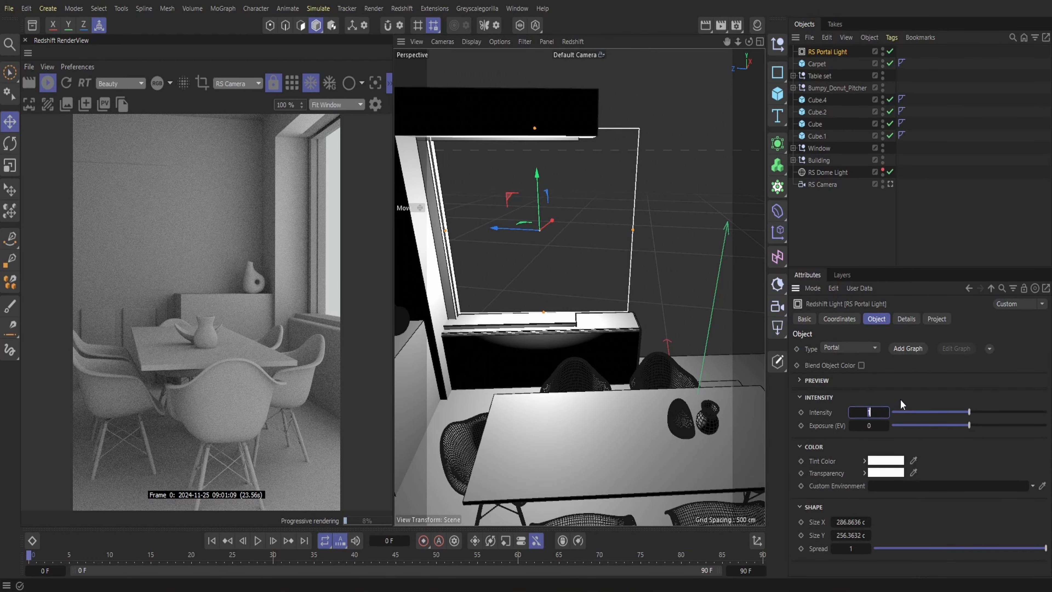
pyautogui.write('2')
pyautogui.press('Return')
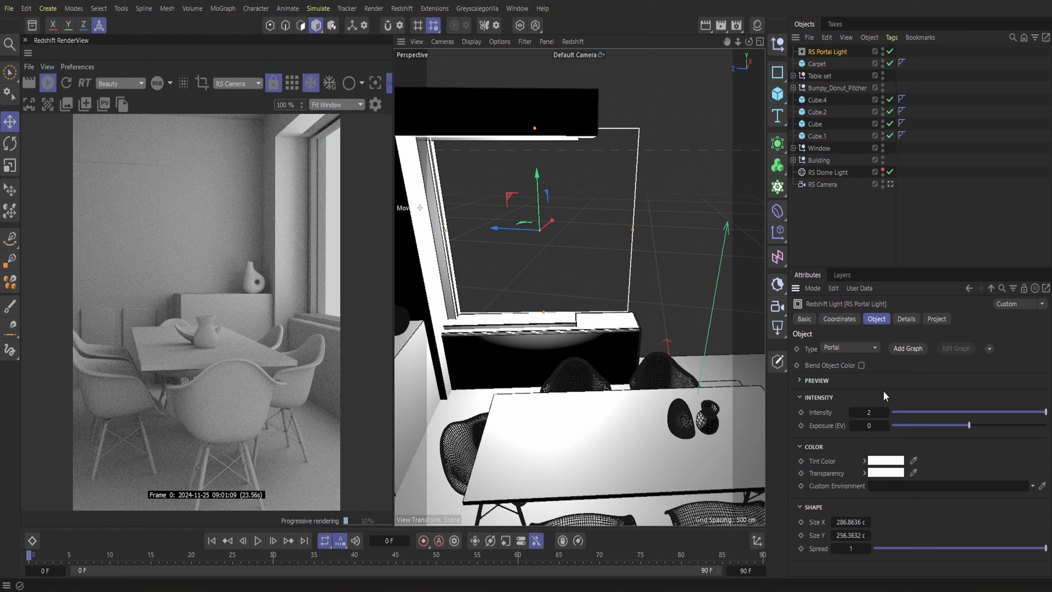
pyautogui.click(883, 50)
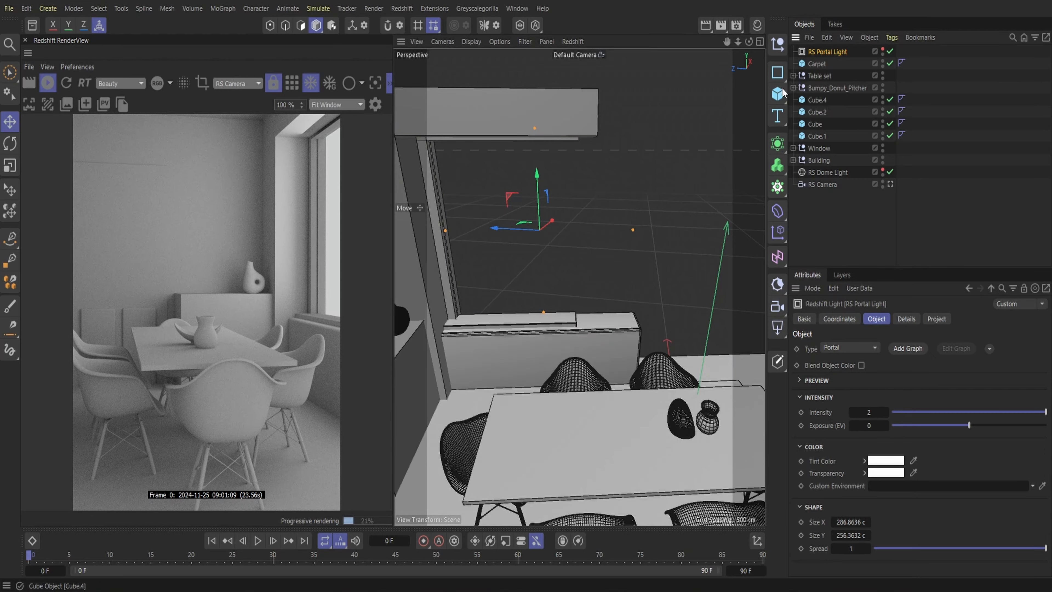
# Duplicate the window's portal light and rotate the copy to face along the length of the room
pyautogui.moveTo(749, 45); pyautogui.dragTo(737, 41)
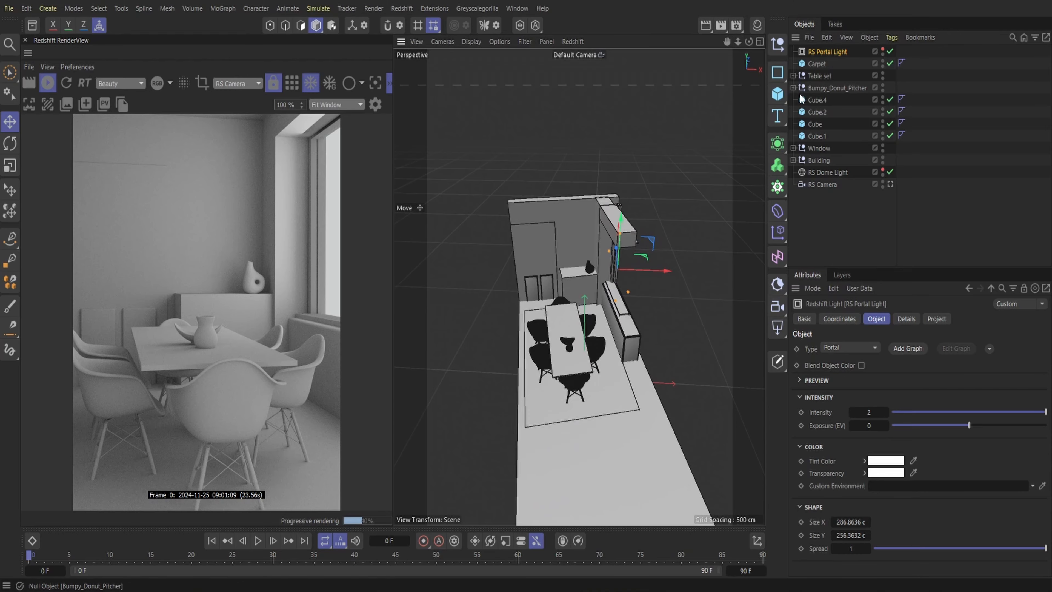
pyautogui.click(827, 38)
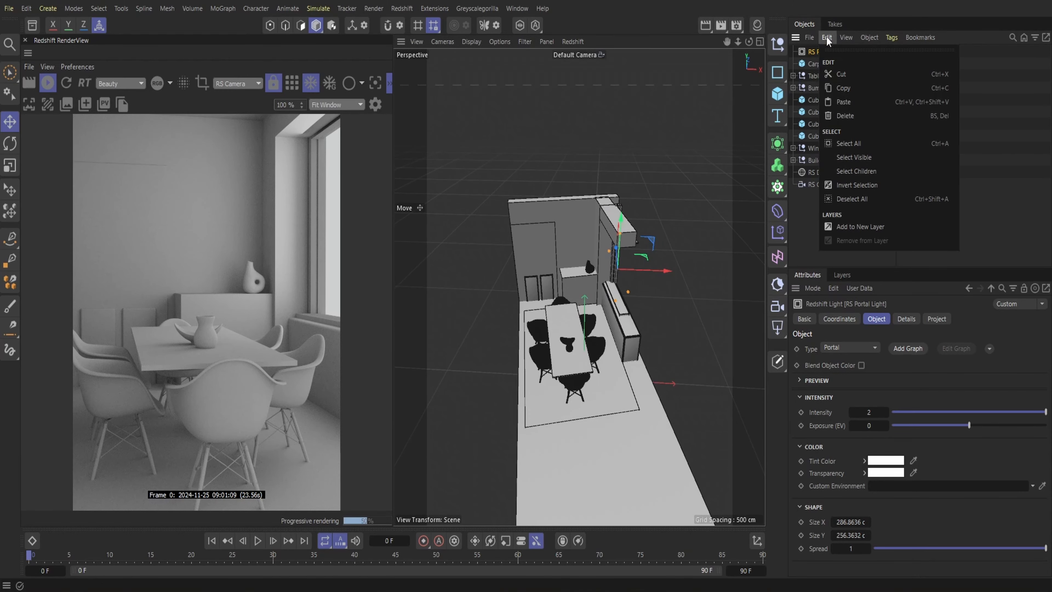
pyautogui.click(844, 101)
pyautogui.press('r')
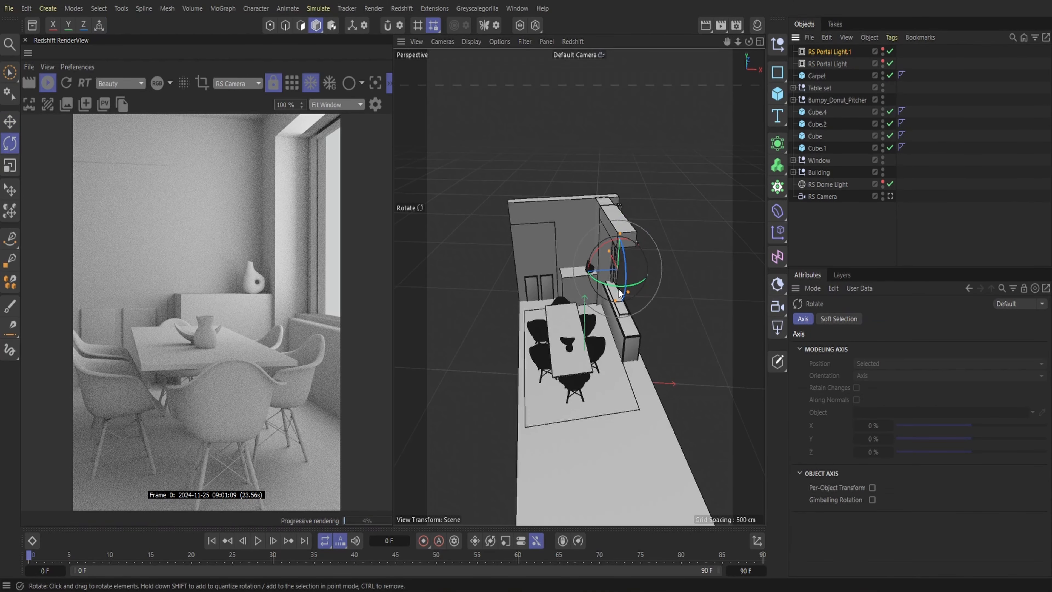
pyautogui.moveTo(640, 286); pyautogui.dragTo(597, 281)
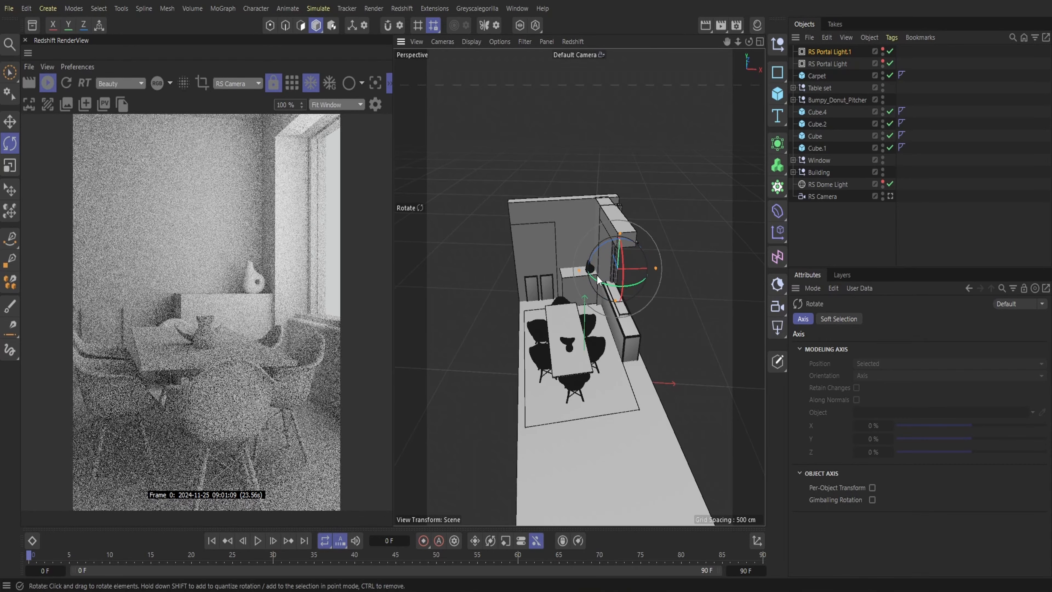
# Move the copied portal light past the table to the room's open end and make it visible in the viewport
pyautogui.press('e')
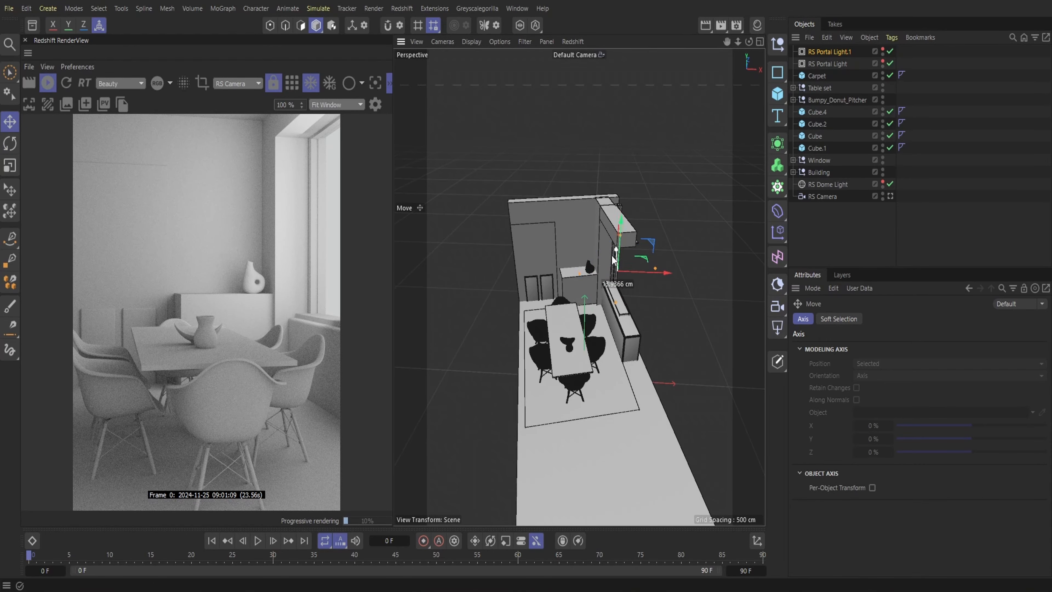
pyautogui.moveTo(613, 261); pyautogui.dragTo(629, 430)
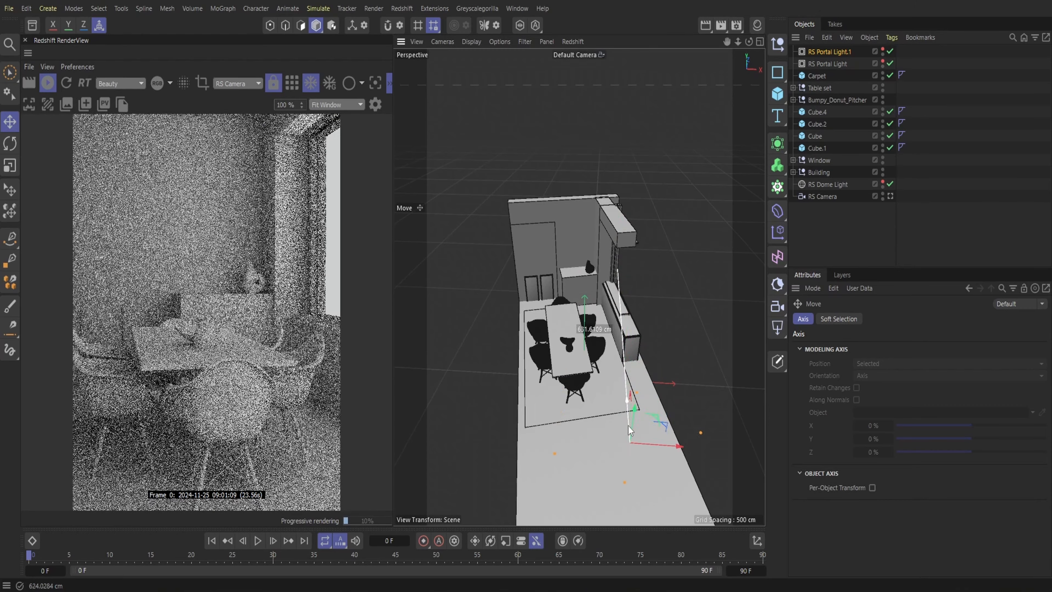
pyautogui.click(883, 50)
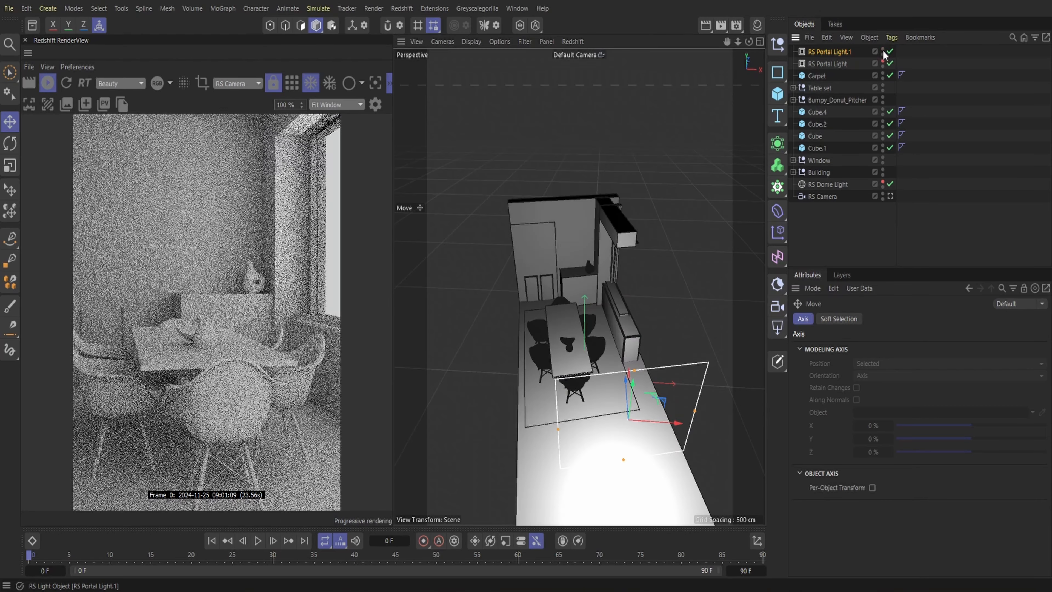
pyautogui.moveTo(626, 393); pyautogui.dragTo(618, 376)
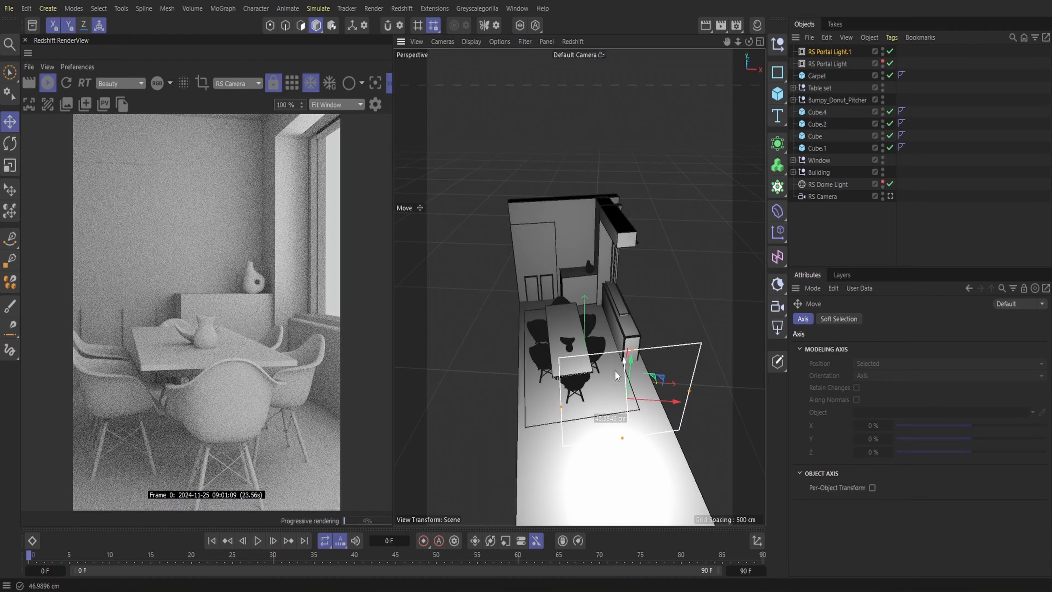
pyautogui.moveTo(653, 410); pyautogui.dragTo(643, 408)
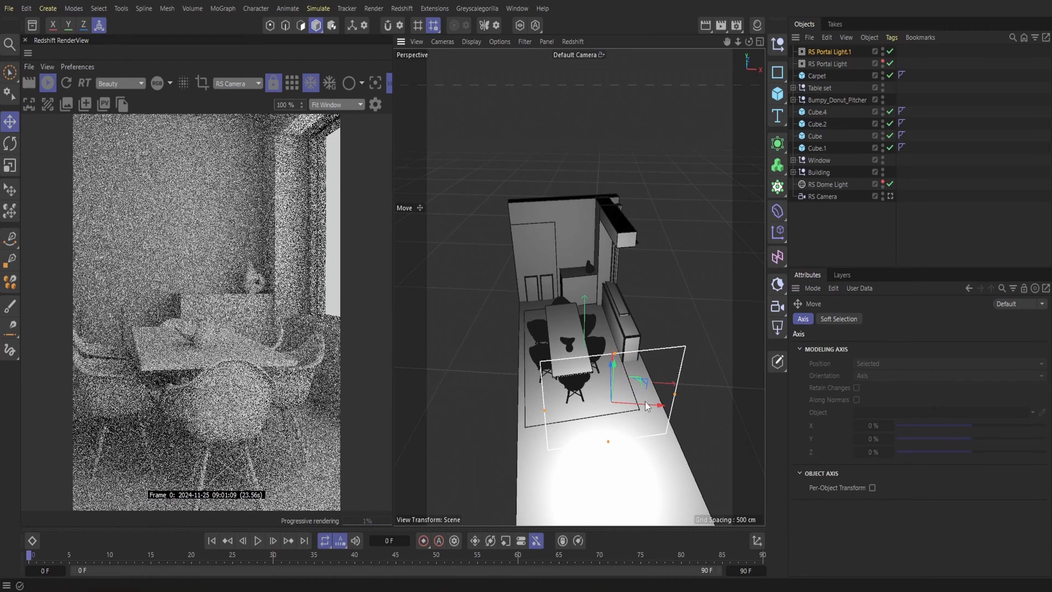
# Lower and widen the copied portal light across the room's open end, and hide it in the viewport
pyautogui.moveTo(751, 49); pyautogui.dragTo(604, 173)
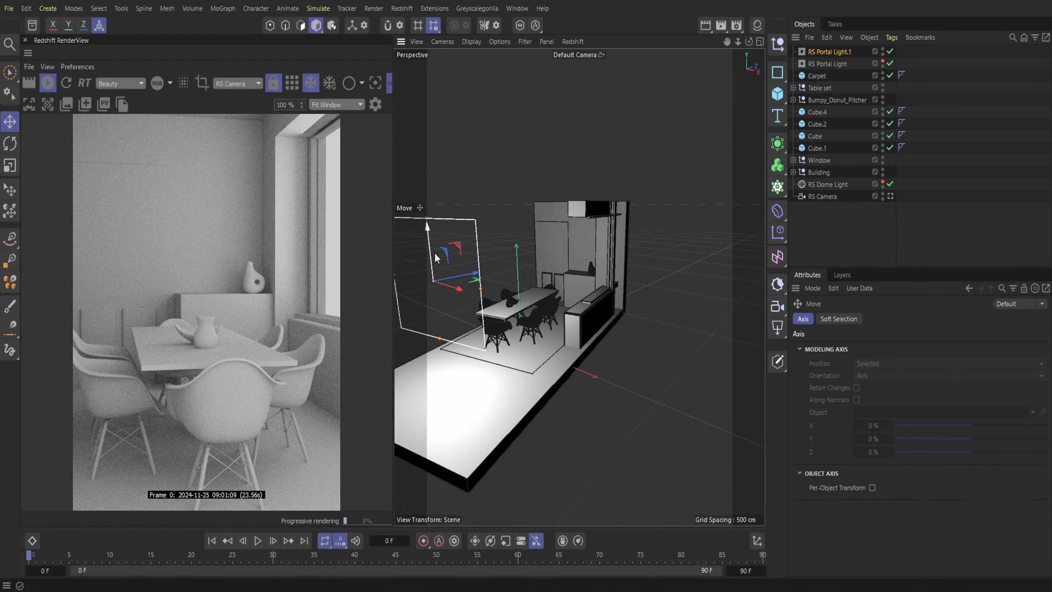
pyautogui.moveTo(435, 257); pyautogui.dragTo(570, 345)
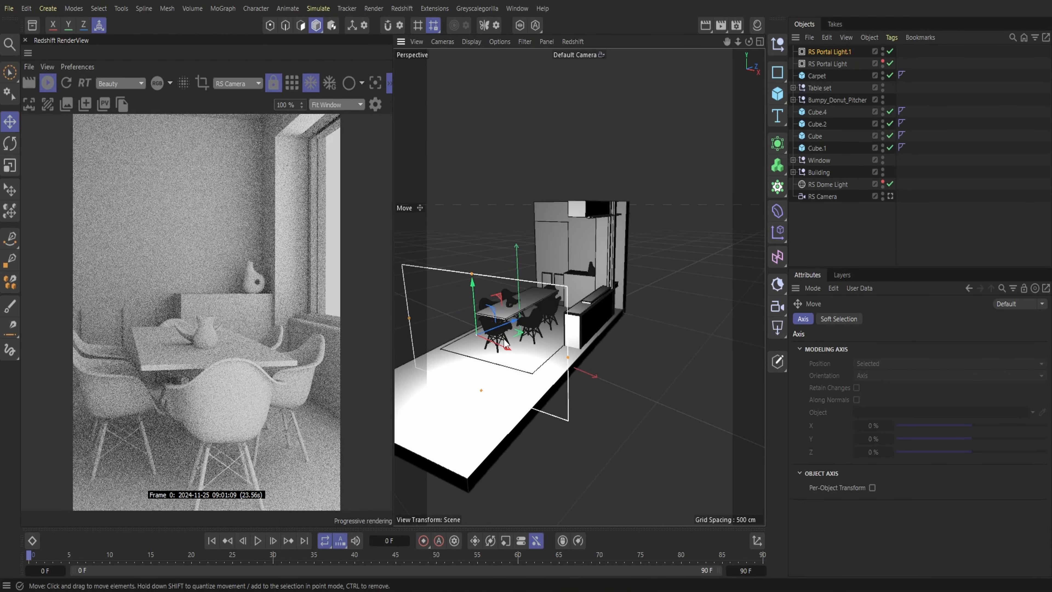
pyautogui.moveTo(501, 344); pyautogui.dragTo(508, 348)
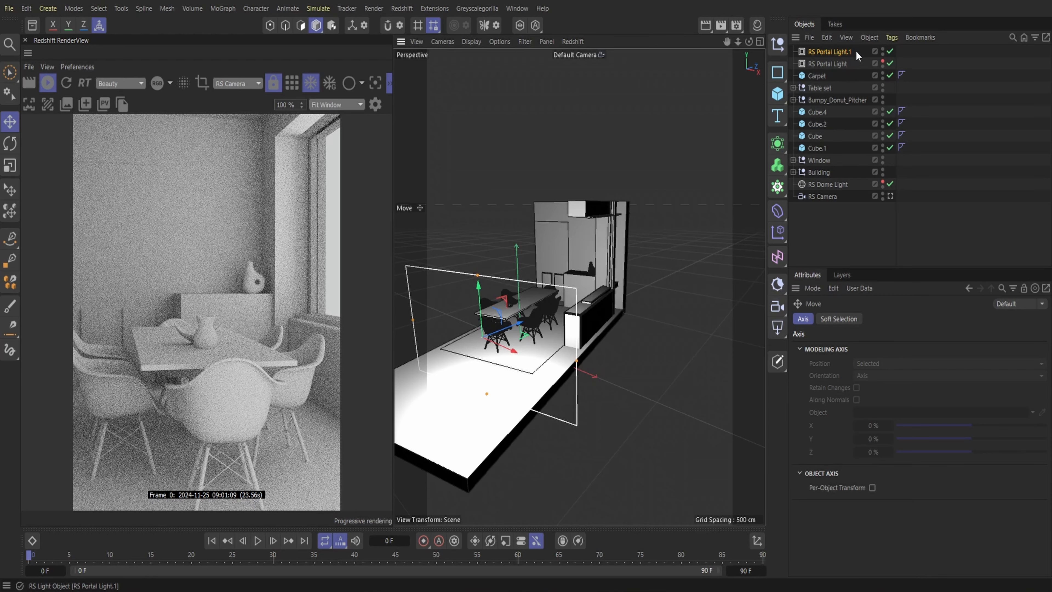
pyautogui.click(883, 49)
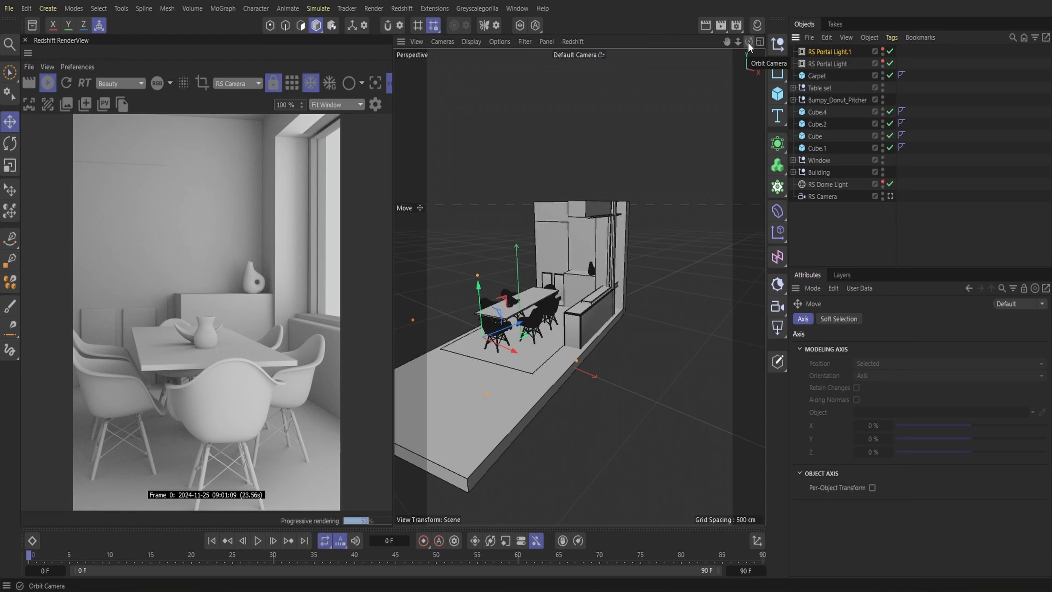
# Create a new Redshift Standard material
pyautogui.moveTo(748, 42); pyautogui.dragTo(770, 41)
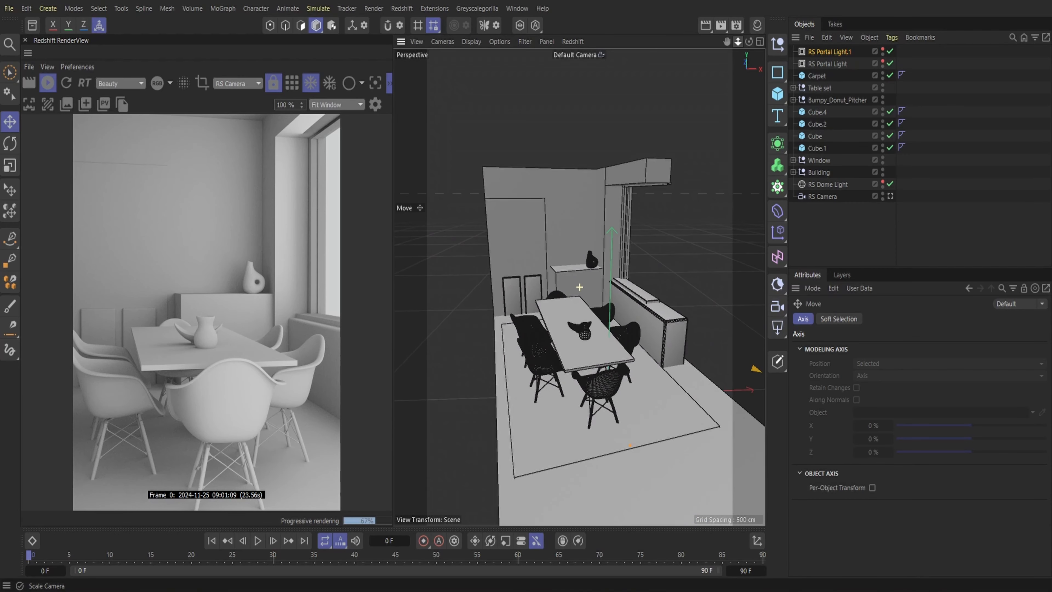
pyautogui.click(402, 8)
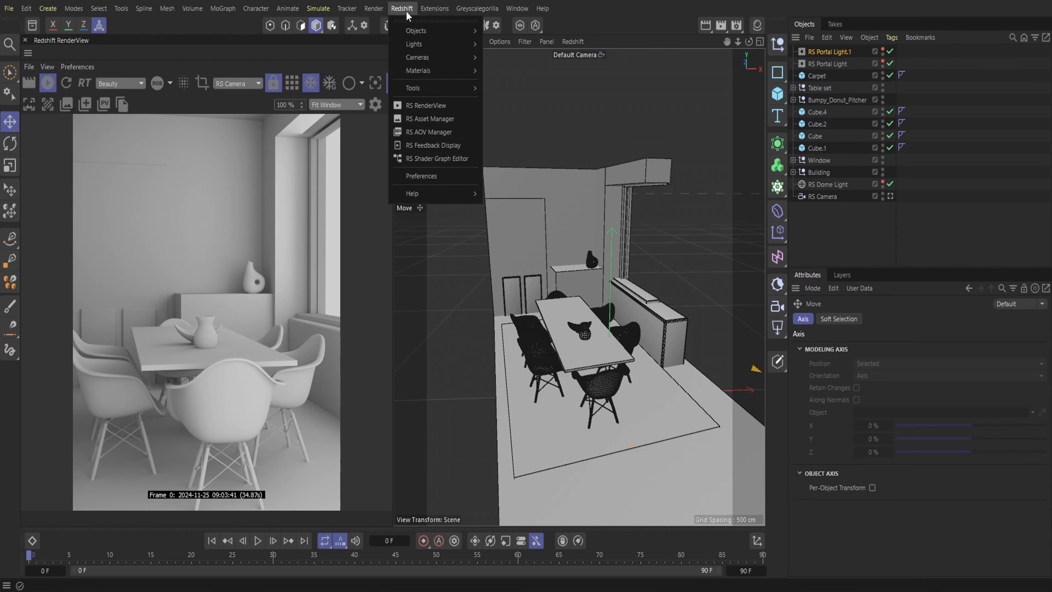
pyautogui.moveTo(431, 68)
pyautogui.click(544, 75)
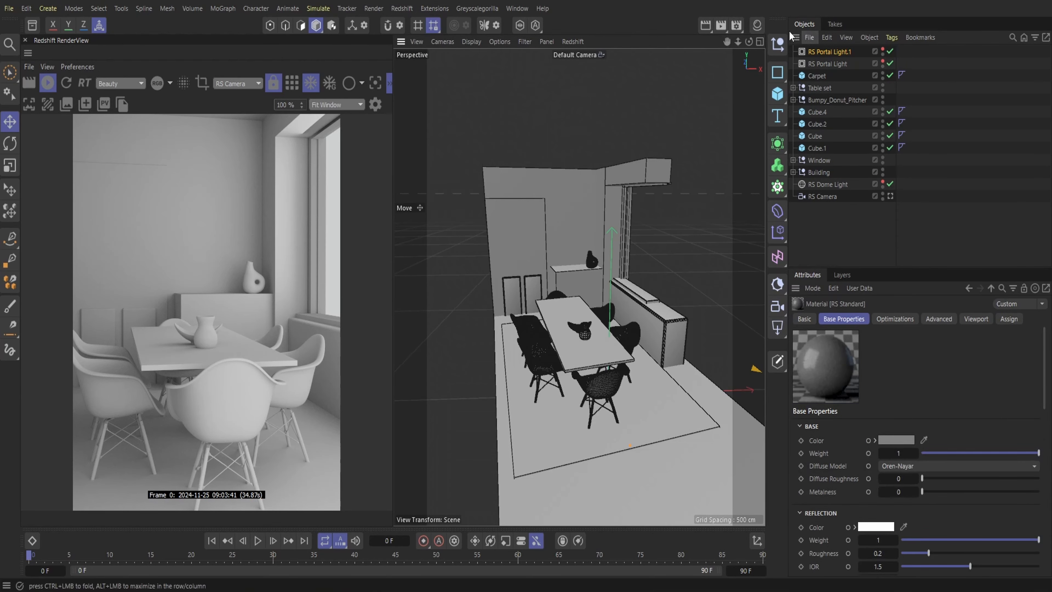
# Add the Sunset Beach Opening Party rug image as the new RS Standard material's base color texture and assign the material to the Carpet
pyautogui.click(756, 26)
pyautogui.doubleClick(717, 84)
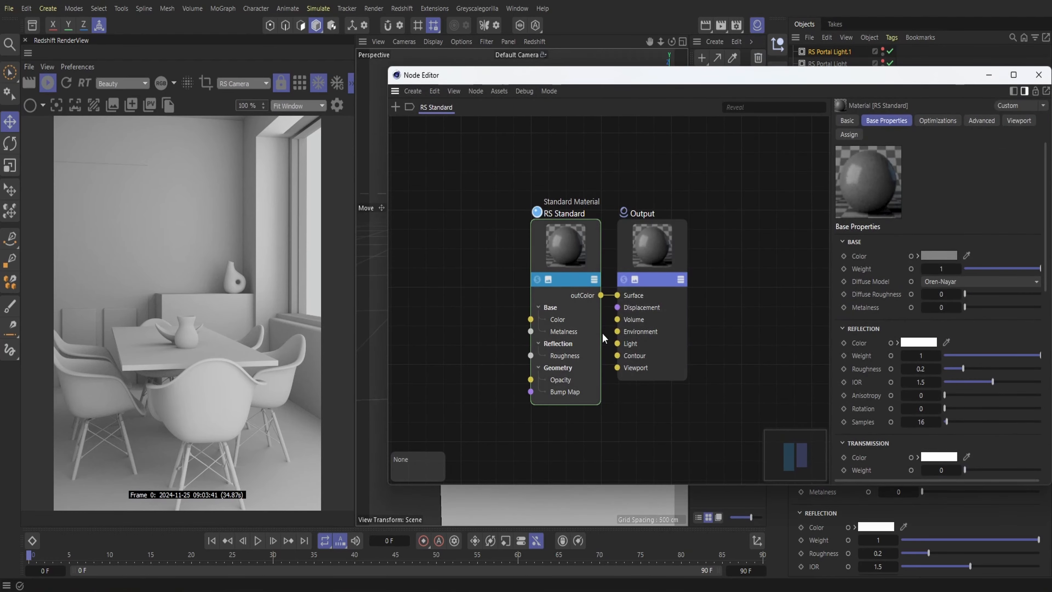
pyautogui.moveTo(618, 366); pyautogui.dragTo(648, 440)
pyautogui.click(764, 387)
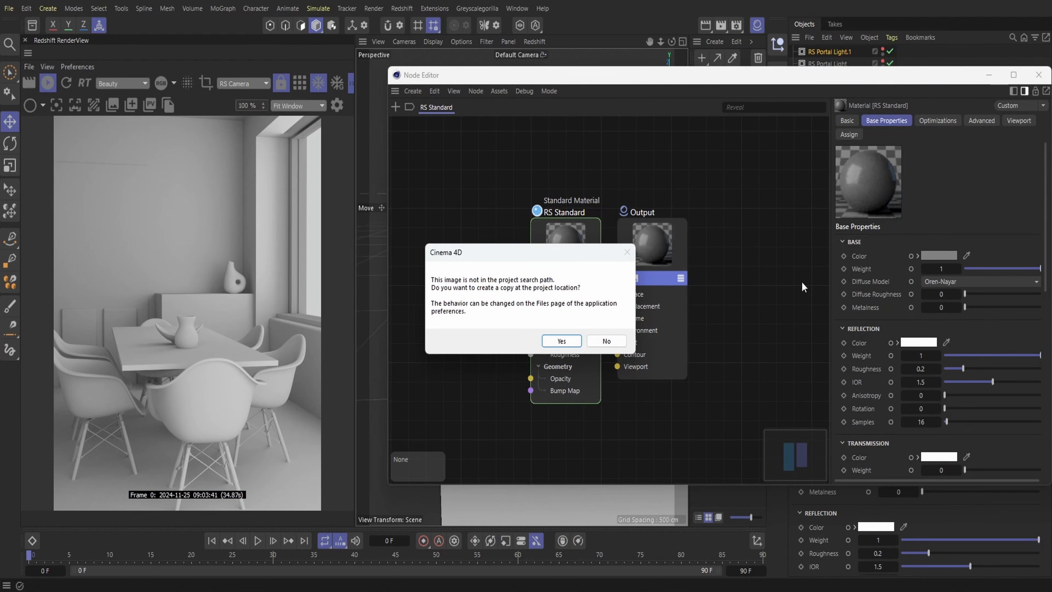
pyautogui.click(606, 341)
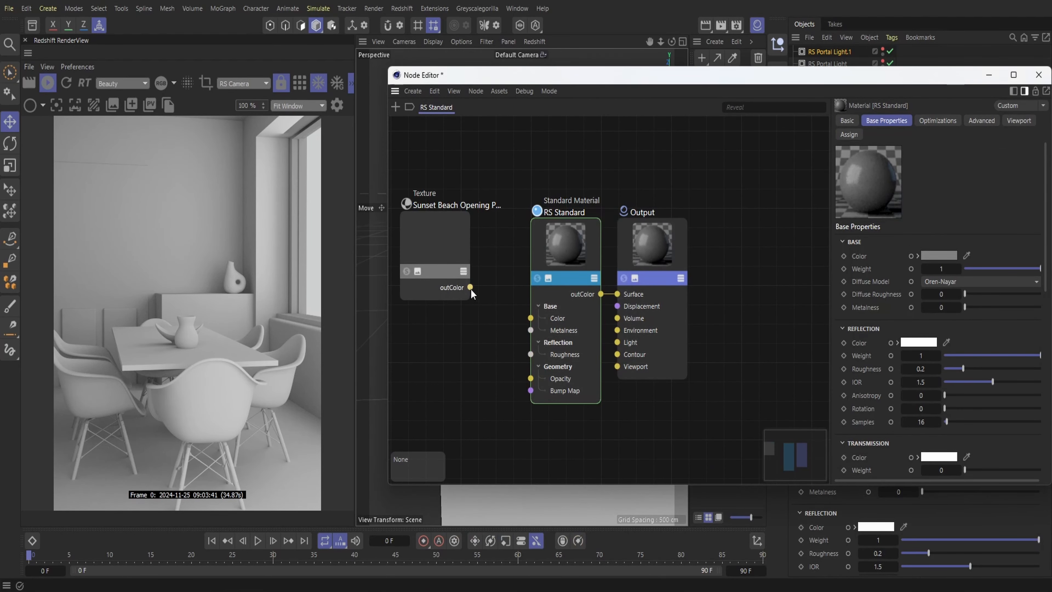
pyautogui.moveTo(470, 289); pyautogui.dragTo(547, 321)
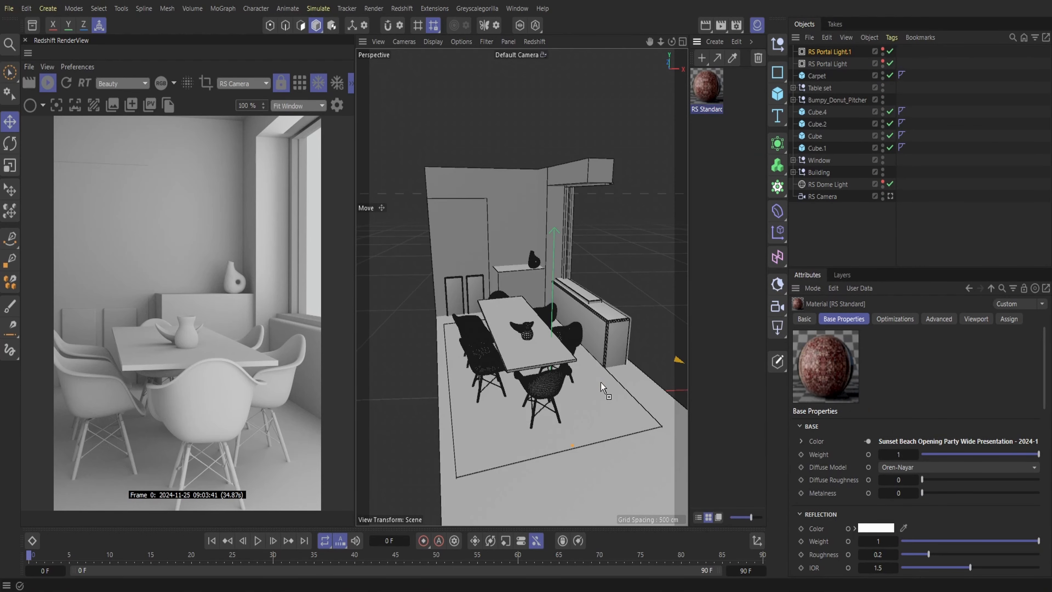
pyautogui.moveTo(601, 387); pyautogui.dragTo(600, 389)
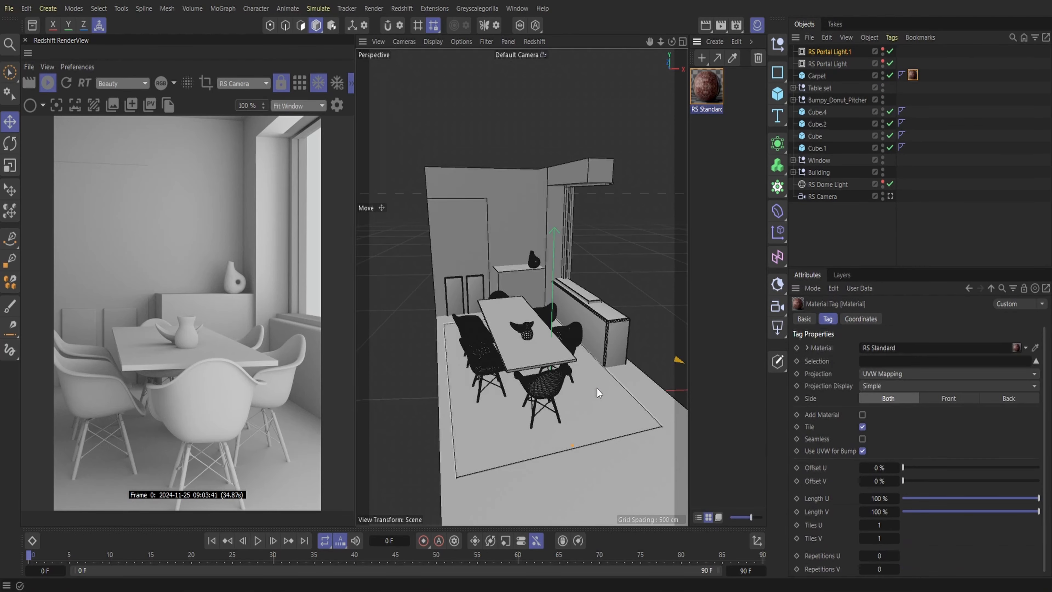
# Try a texture length of 200% in U and V on the Carpet's material tag, and restore both to 100%
pyautogui.click(912, 80)
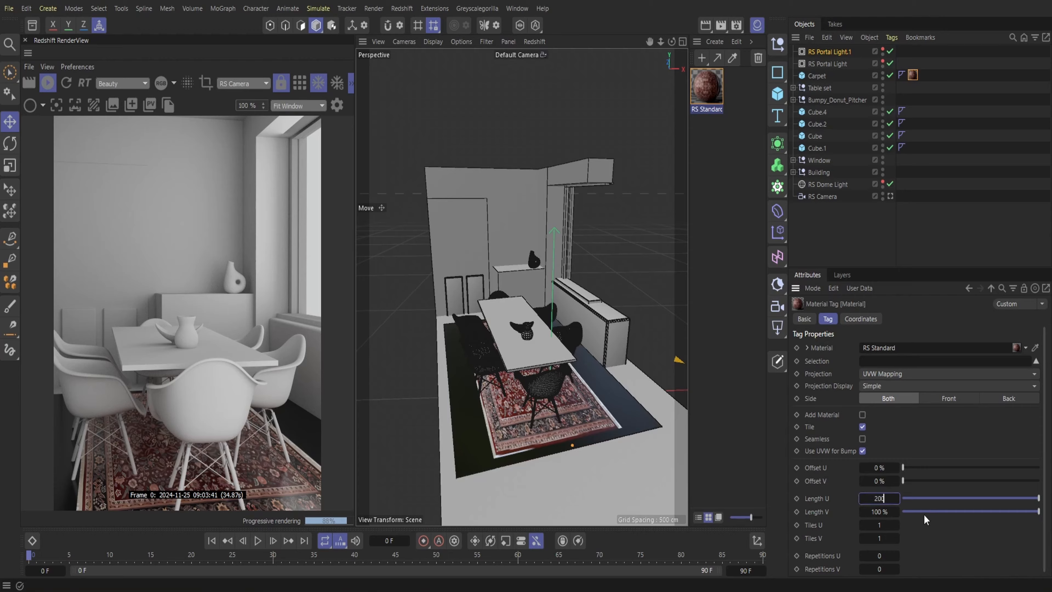
pyautogui.write('200')
pyautogui.press('Return')
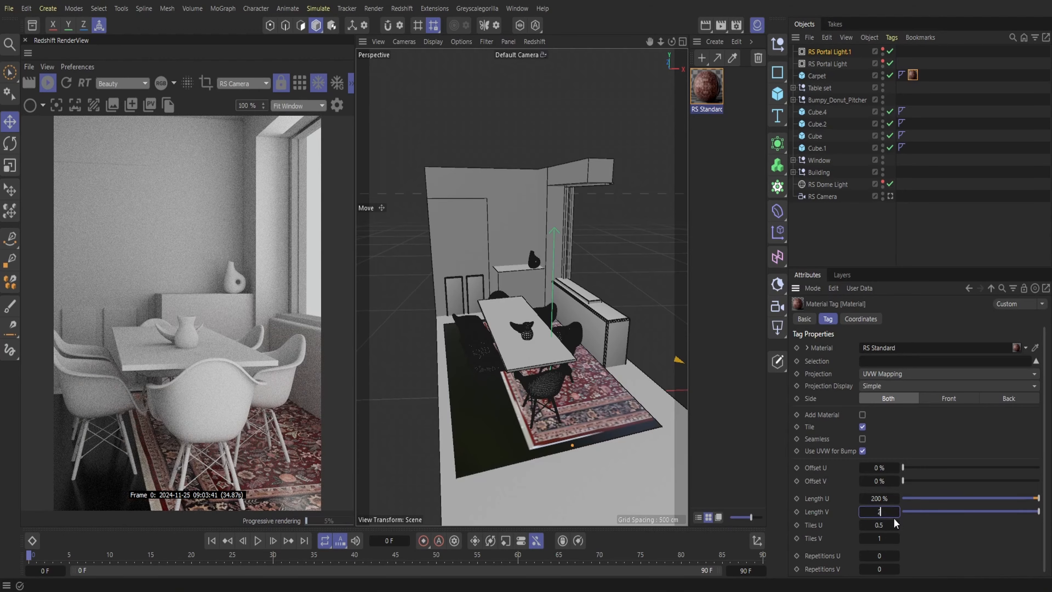
pyautogui.write('200')
pyautogui.press('Return')
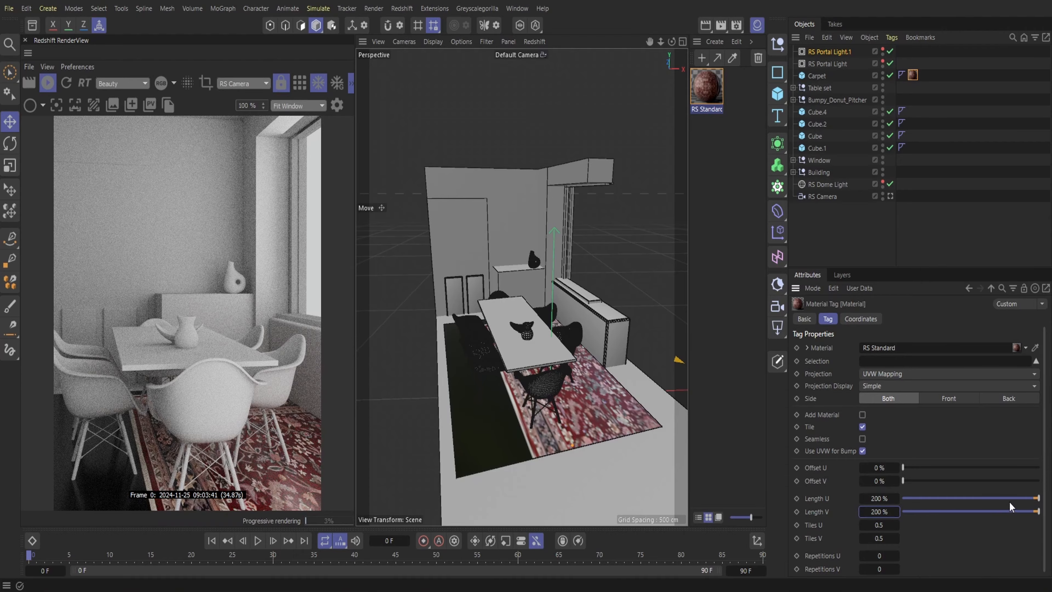
pyautogui.click(1037, 512)
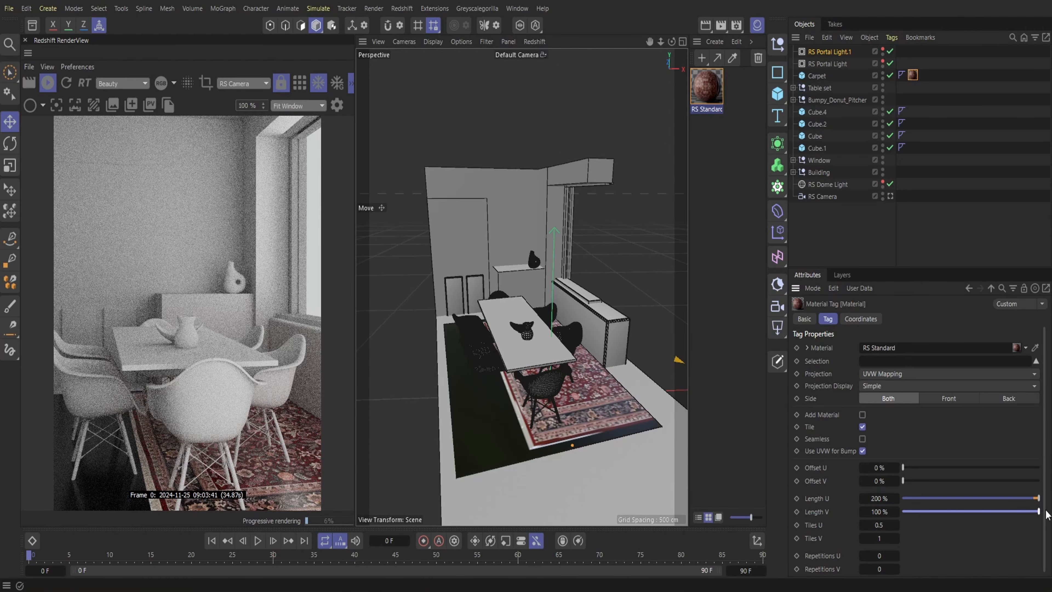
pyautogui.click(1038, 497)
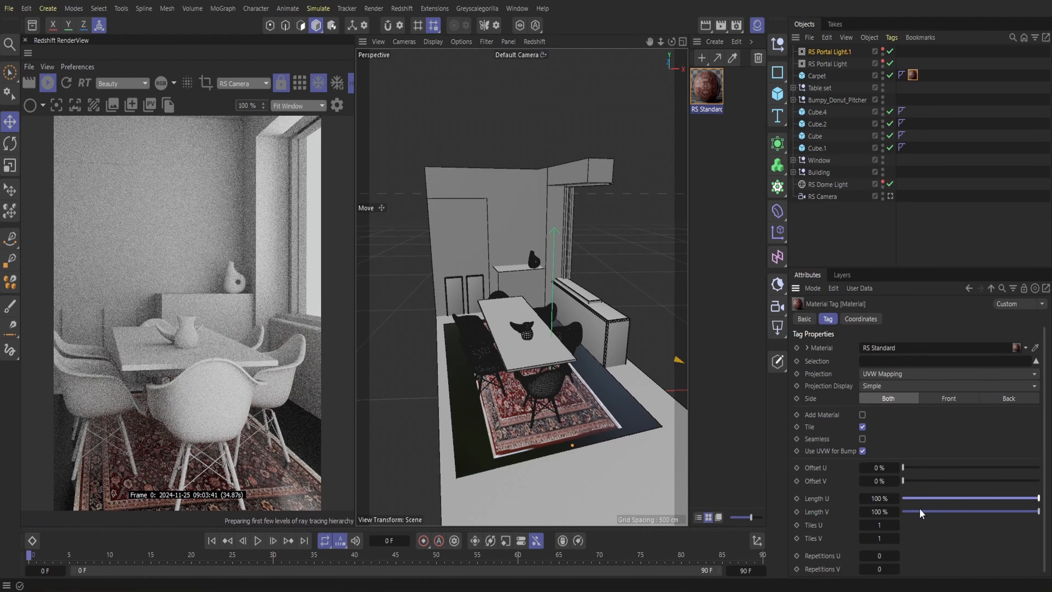
# Fit the rug texture to the Carpet with Length U 167%, Length V 109%, Offset U 137% and Offset V -5%
pyautogui.moveTo(881, 498)
pyautogui.mouseDown()
pyautogui.moveTo(879, 512)
pyautogui.moveTo(900, 512)
pyautogui.moveTo(884, 513)
pyautogui.mouseUp()
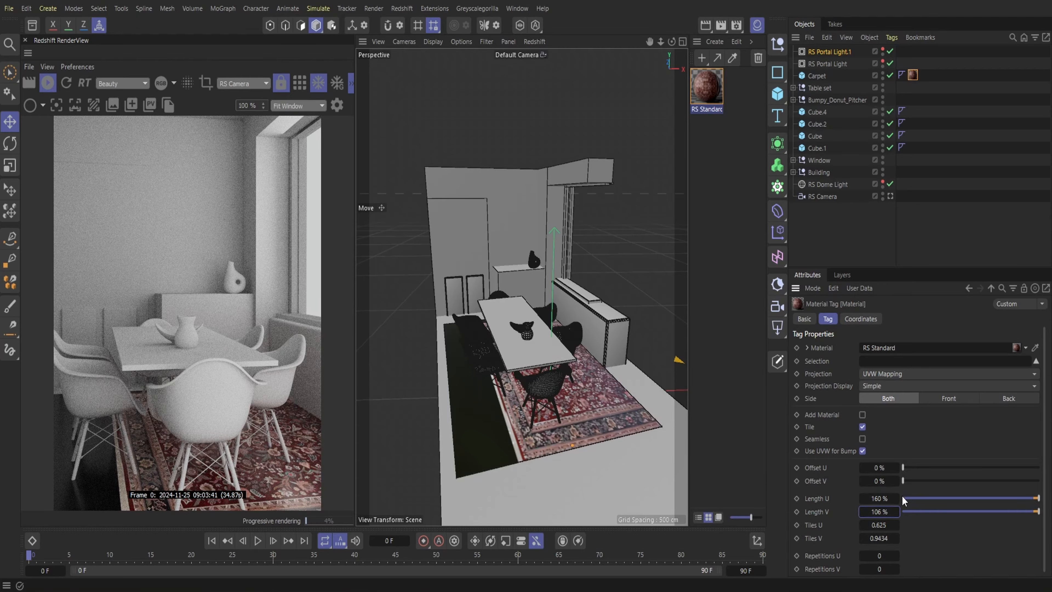
pyautogui.moveTo(880, 501); pyautogui.dragTo(884, 499)
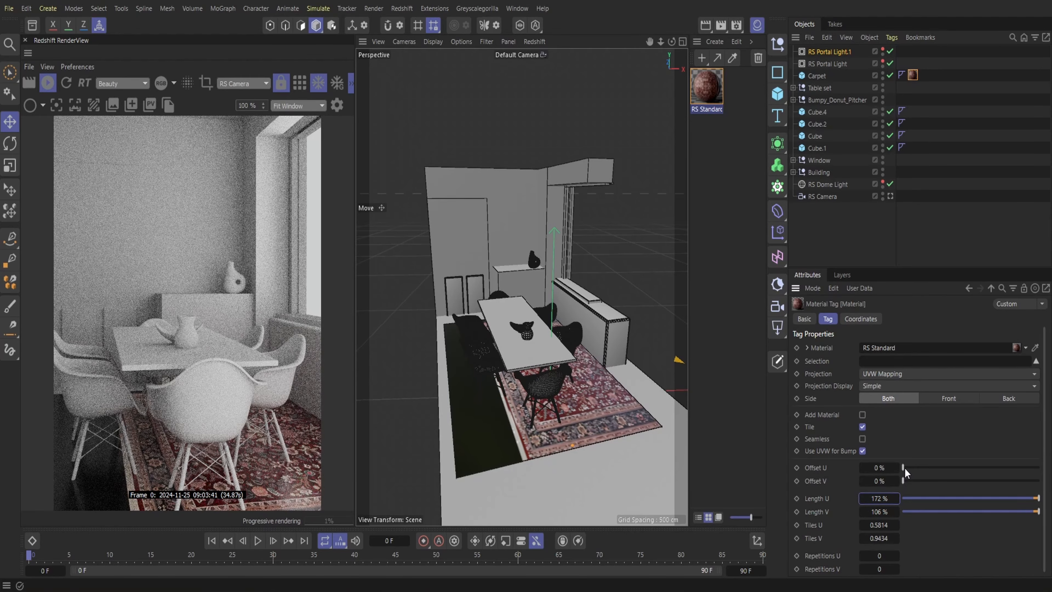
pyautogui.moveTo(904, 468); pyautogui.dragTo(1038, 468)
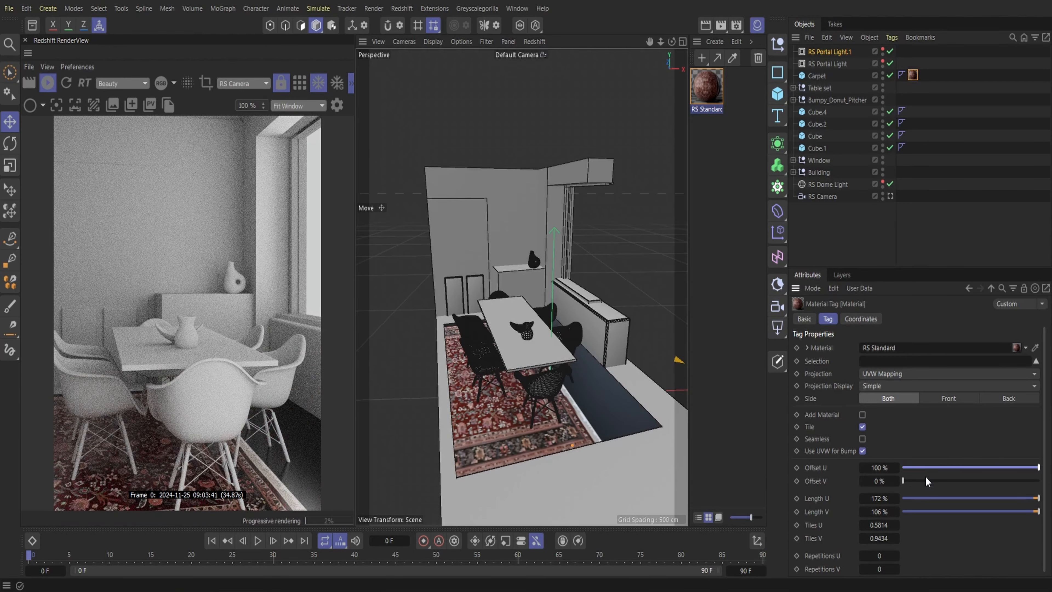
pyautogui.moveTo(897, 468); pyautogui.dragTo(912, 468)
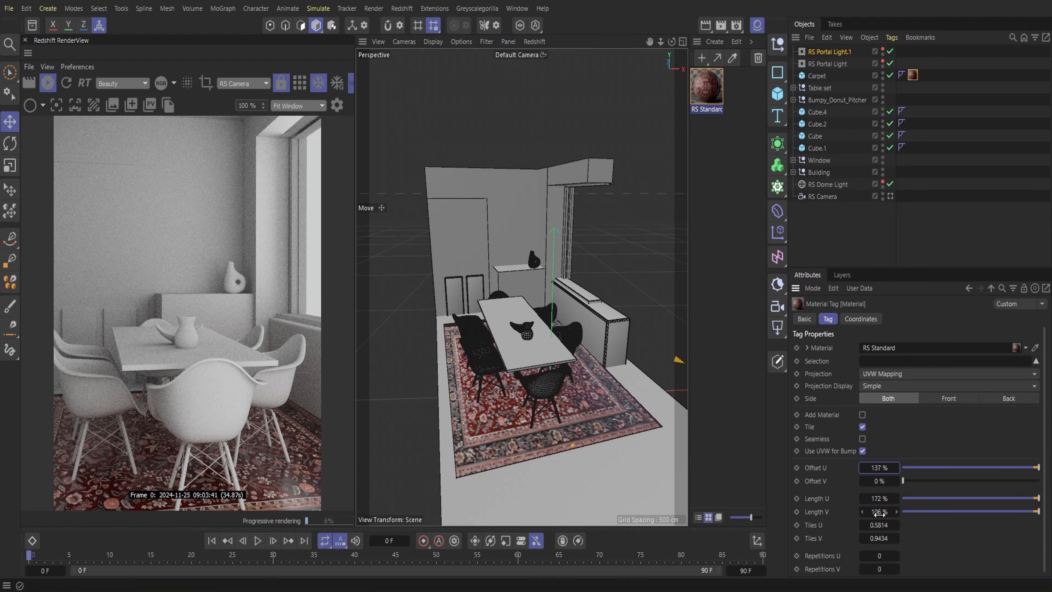
pyautogui.moveTo(879, 498); pyautogui.dragTo(877, 498)
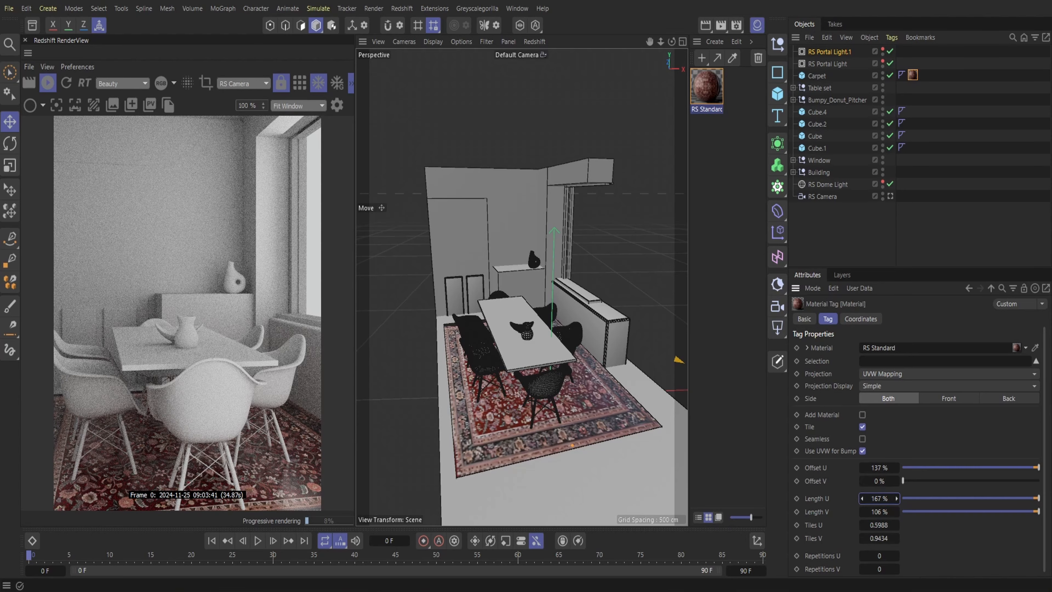
pyautogui.moveTo(879, 511); pyautogui.dragTo(890, 480)
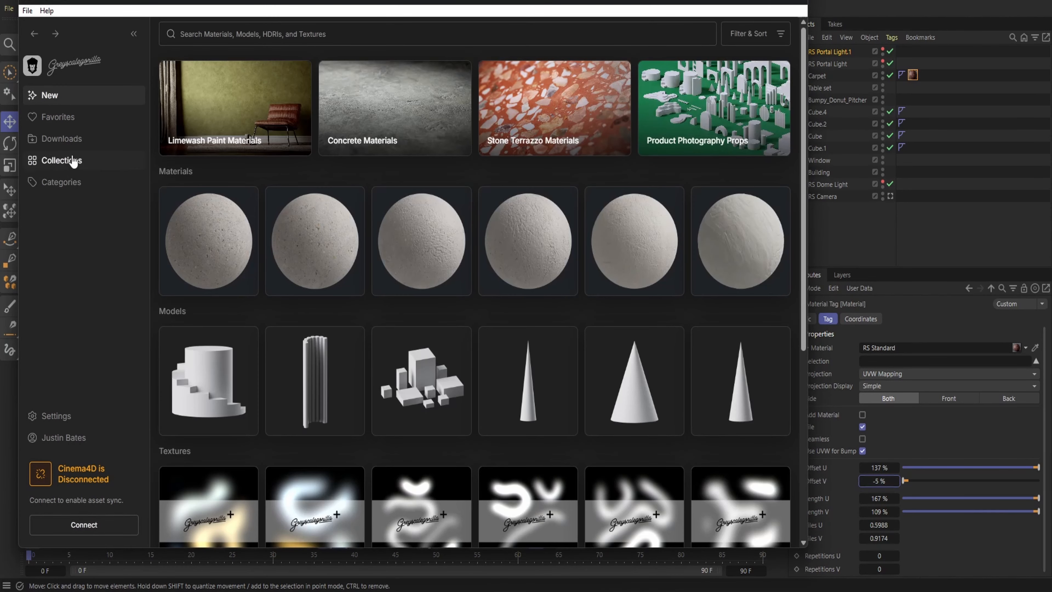
# Switch to Greyscalegorilla Studio and open the Architectural Carpets collection among the materials
pyautogui.click(70, 143)
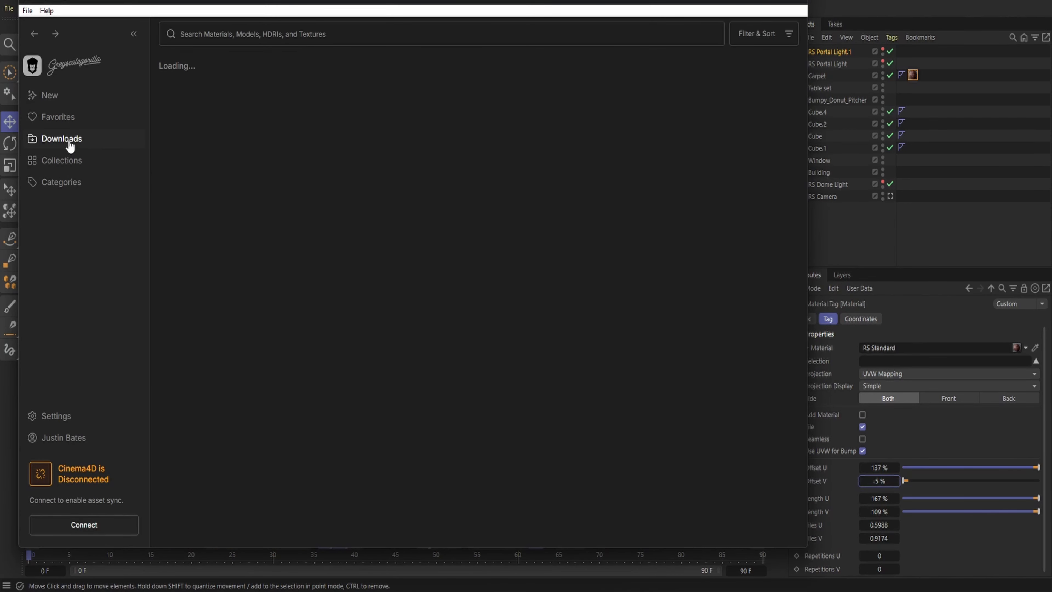
pyautogui.click(64, 161)
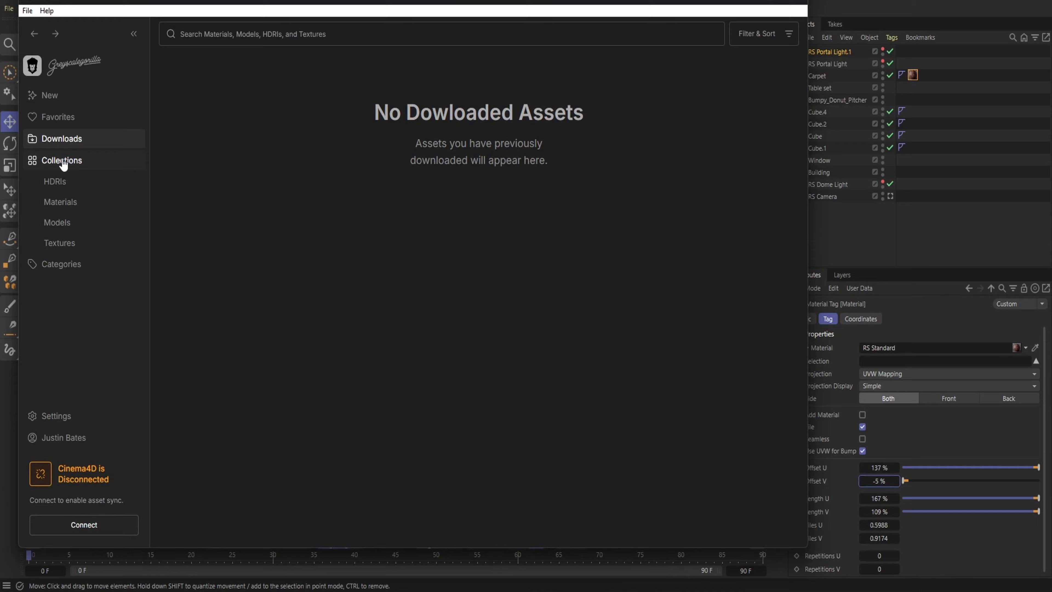
pyautogui.click(62, 202)
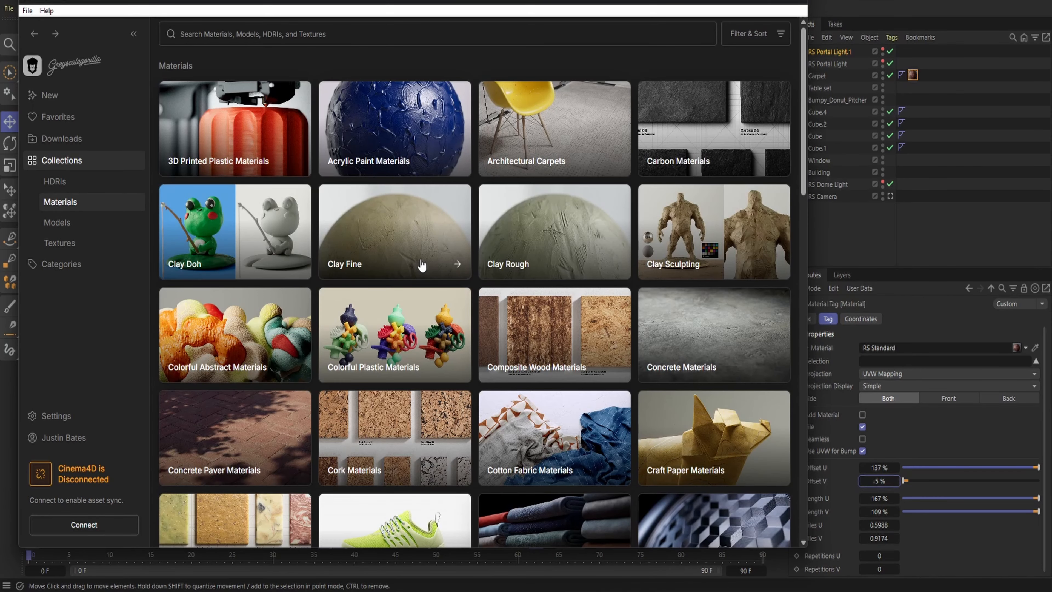
pyautogui.click(525, 143)
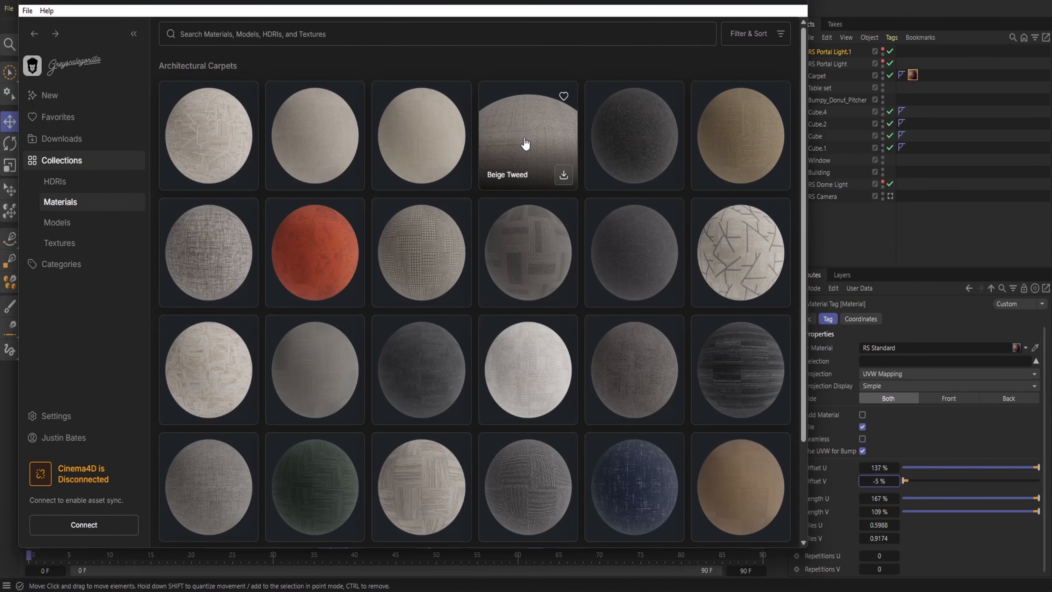
# Download the Linear Patch Green carpet material and send it to Cinema 4D
pyautogui.scroll(-3, 533, 248)
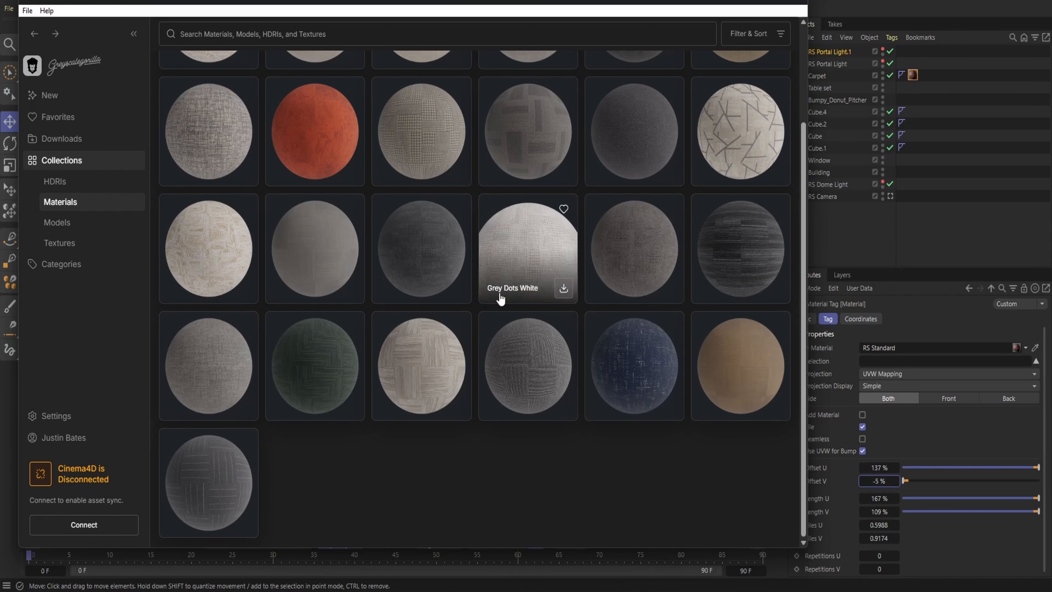
pyautogui.click(333, 367)
pyautogui.click(721, 538)
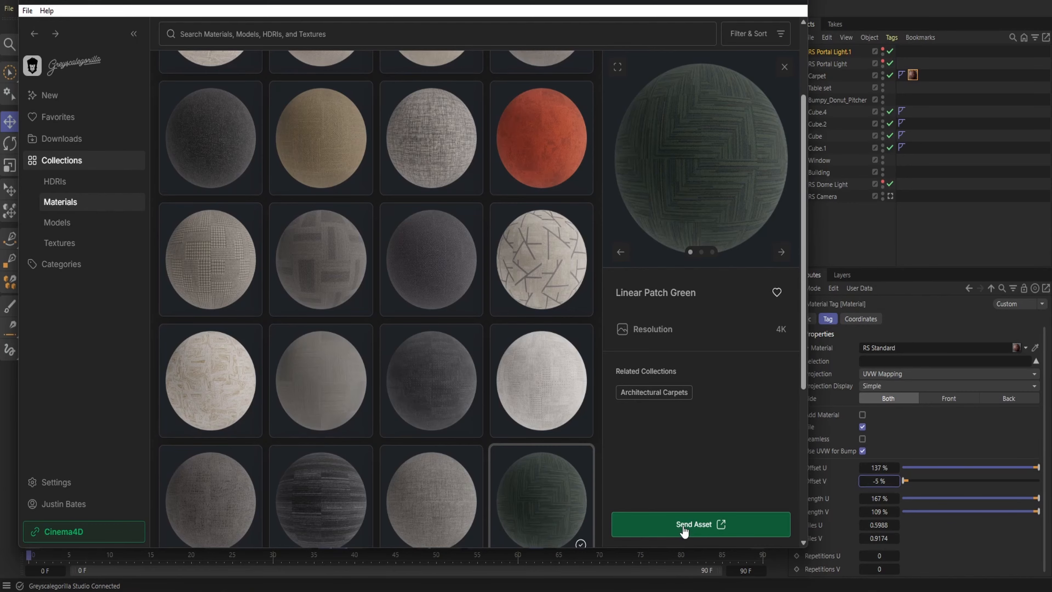
pyautogui.click(683, 530)
pyautogui.click(784, 67)
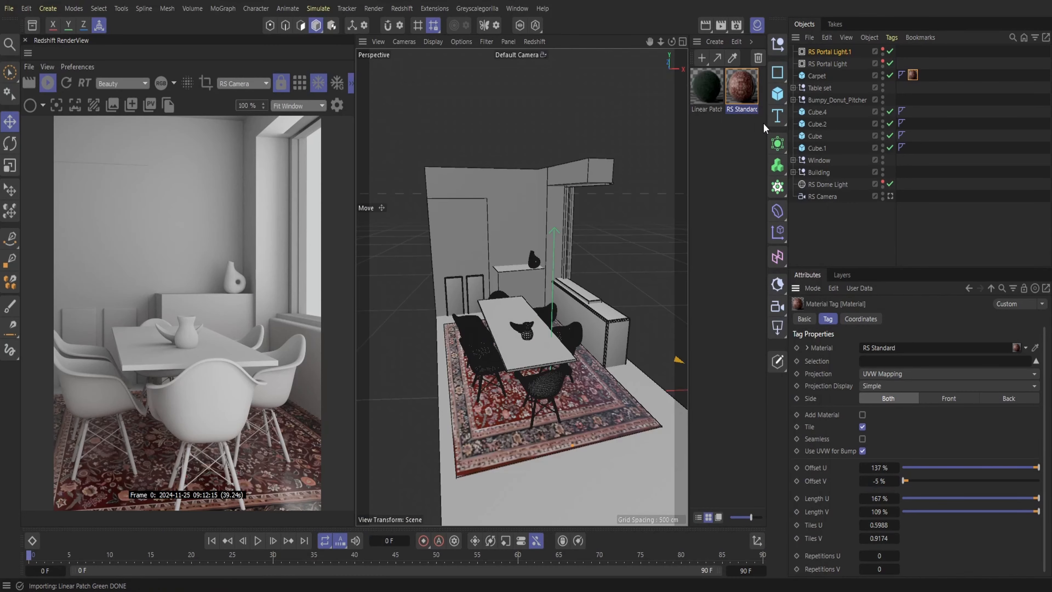
# Replace the Base Color image in the Linear Patch Green material with the Sunset Beach Opening Party rug image
pyautogui.doubleClick(708, 87)
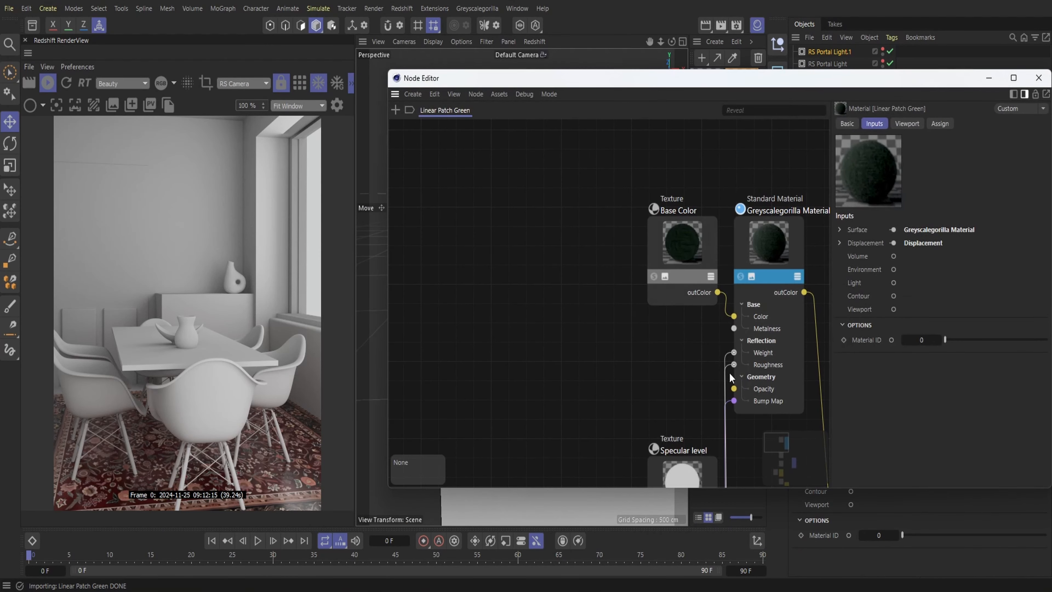
pyautogui.click(684, 256)
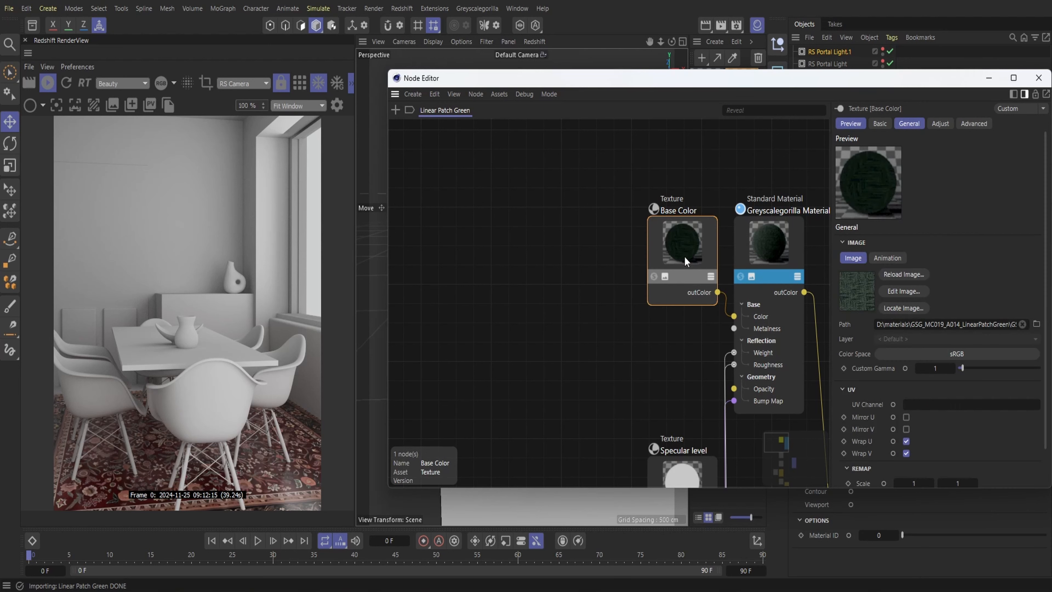
pyautogui.click(1022, 324)
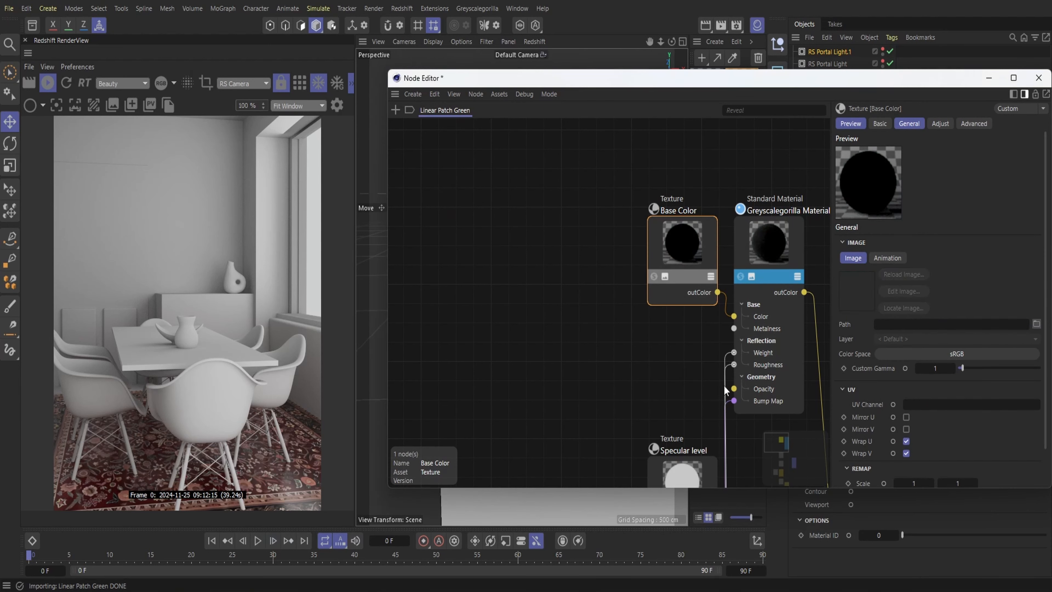
pyautogui.hotkey('ctrl', 'z')
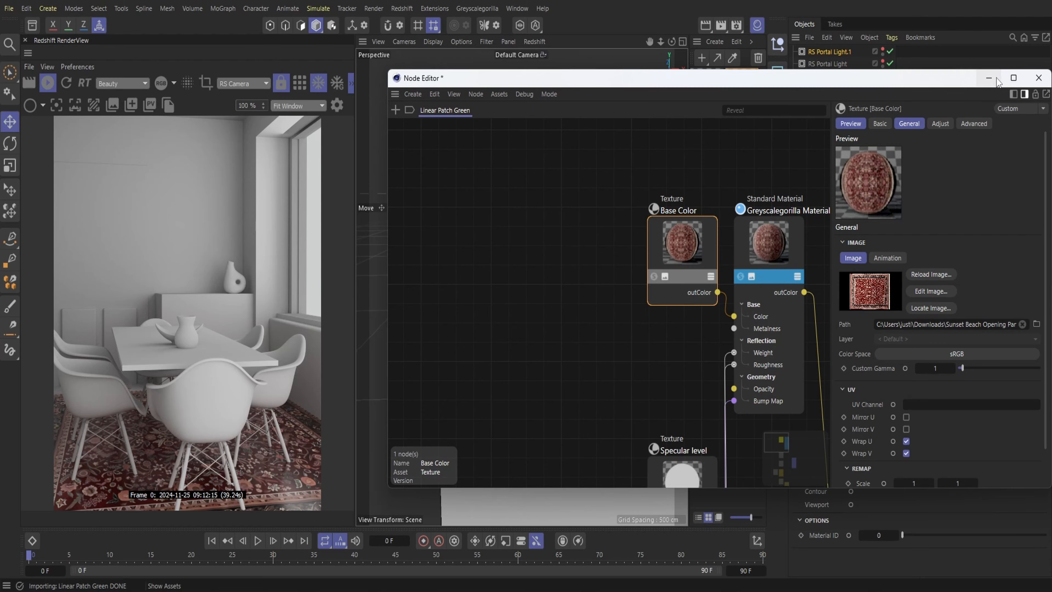
pyautogui.click(1038, 78)
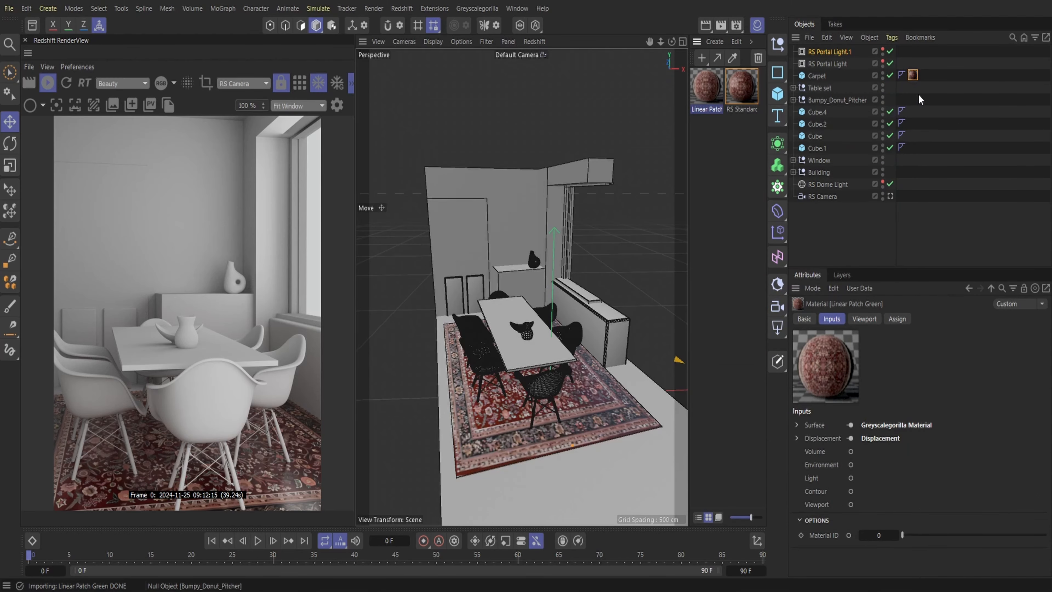
# Delete the RS Standard material tag from the Carpet and assign the Linear Patch Green material instead
pyautogui.click(913, 76)
pyautogui.press('Delete')
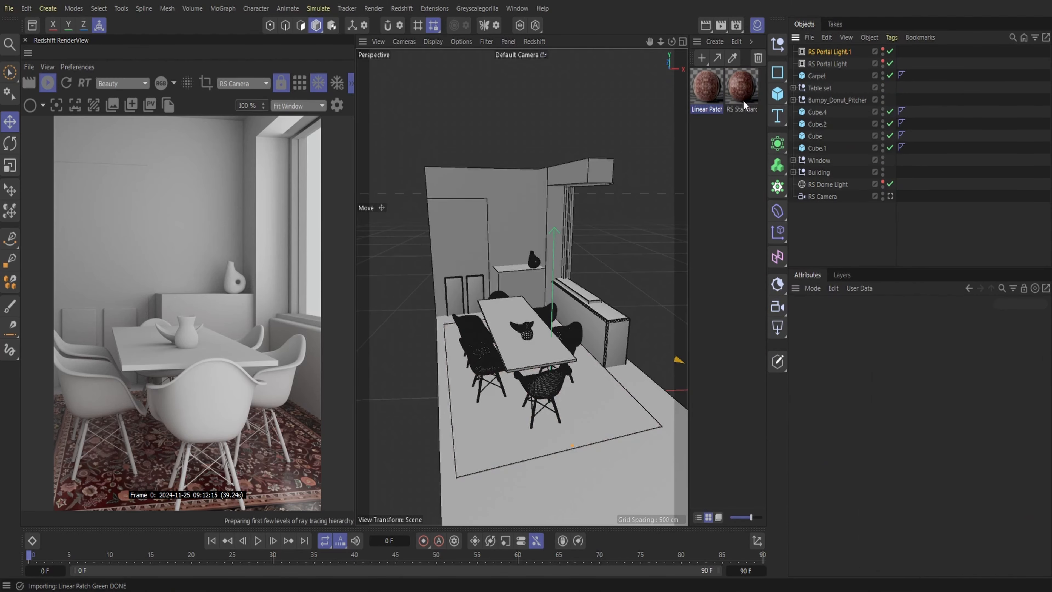
pyautogui.moveTo(708, 88); pyautogui.dragTo(821, 77)
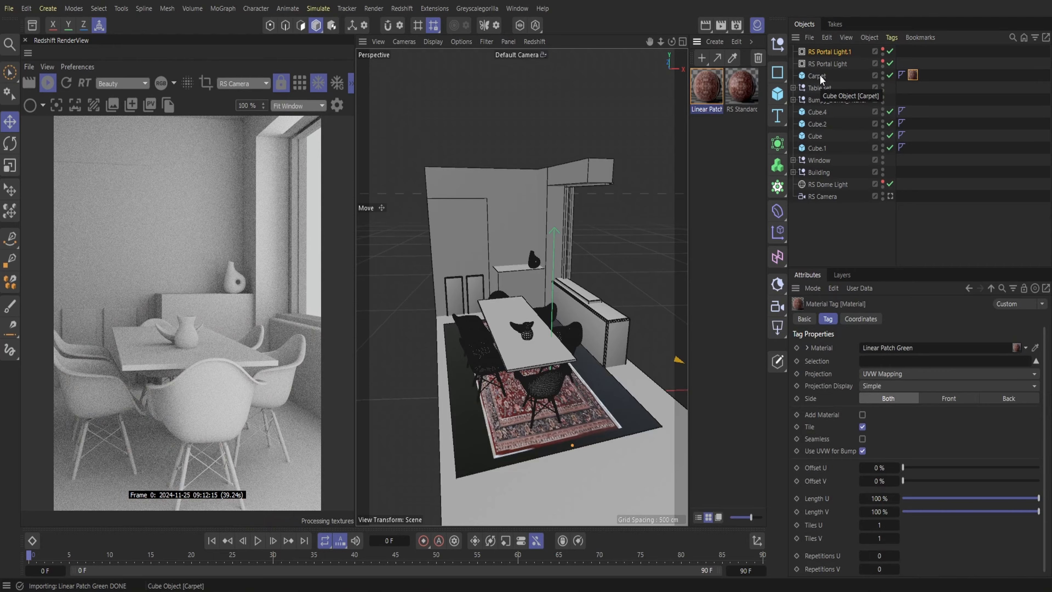
# Give the Carpet a Redshift Object tag with geometry override, tessellation and displacement enabled, and raise the carpet slightly above the floor
pyautogui.rightClick(818, 79)
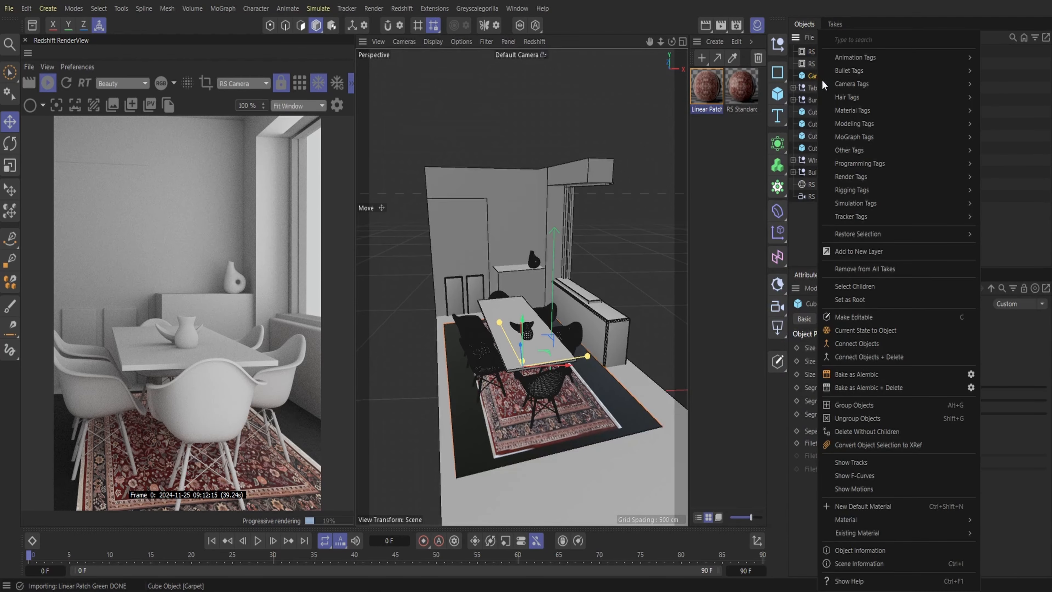
pyautogui.moveTo(846, 178)
pyautogui.click(1022, 224)
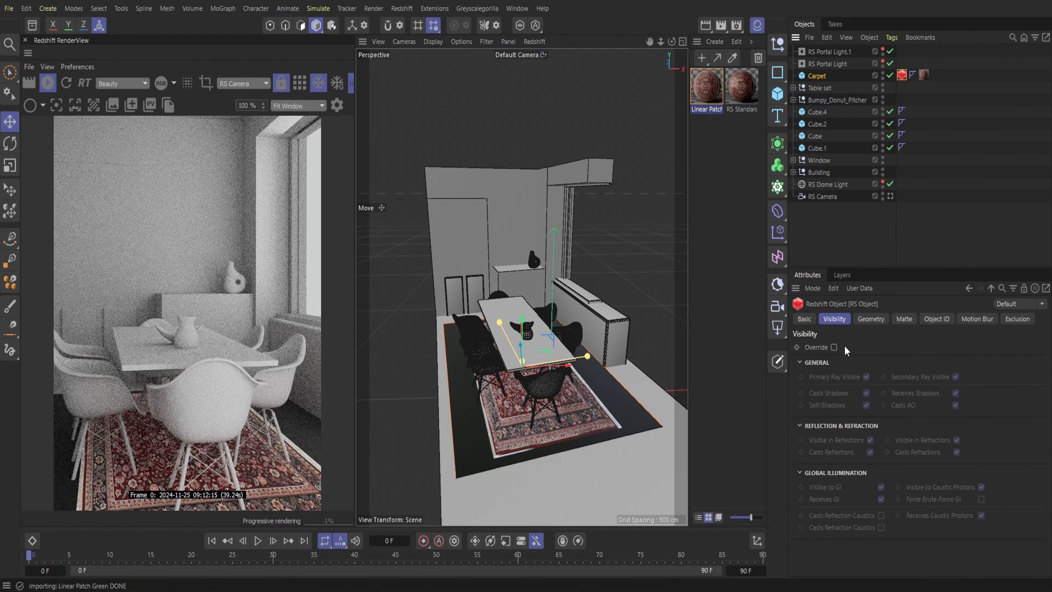
pyautogui.click(834, 347)
pyautogui.click(906, 376)
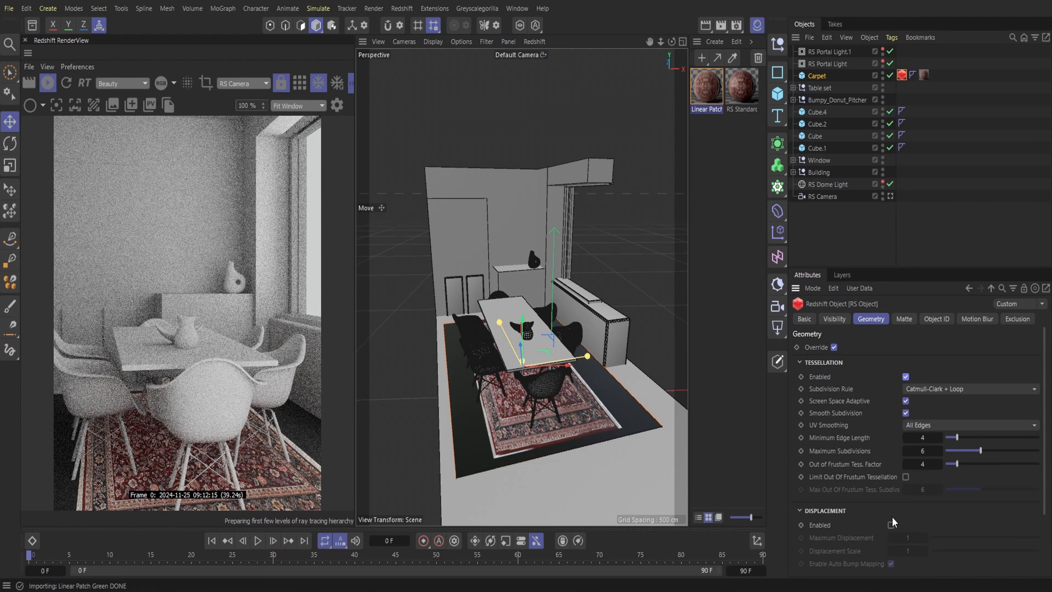
pyautogui.click(891, 525)
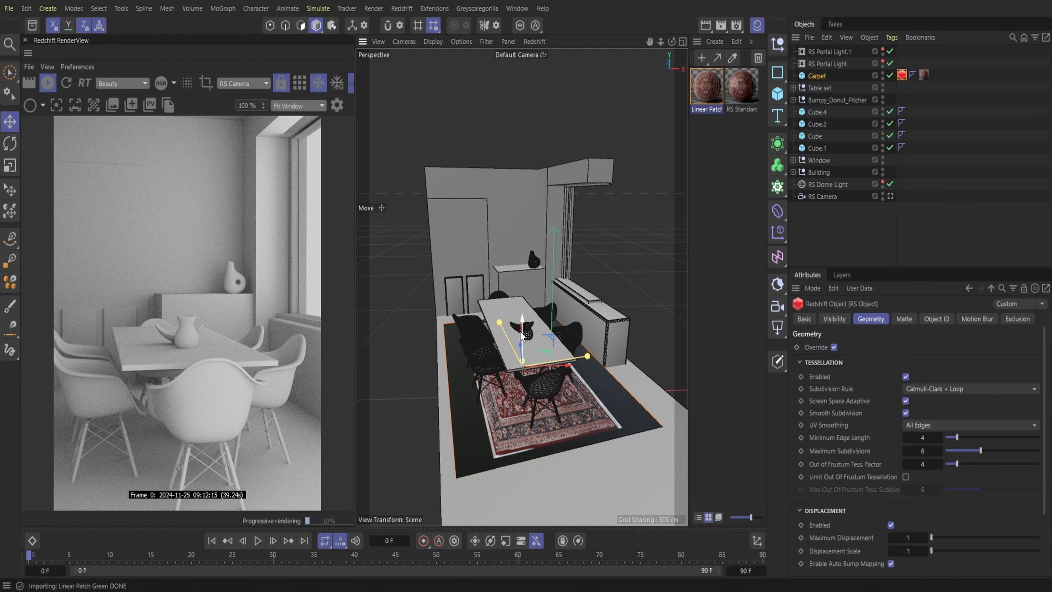
pyautogui.moveTo(520, 331); pyautogui.dragTo(516, 326)
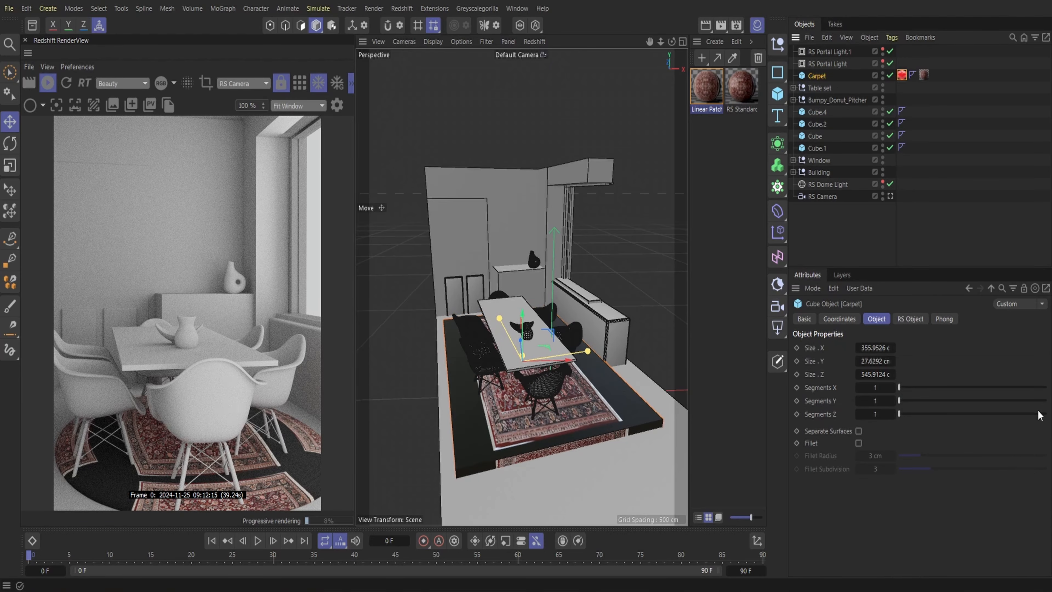
# Set the Carpet's X, Y and Z segments to 20 and lower it slightly towards the floor
pyautogui.moveTo(1039, 415); pyautogui.dragTo(1047, 387)
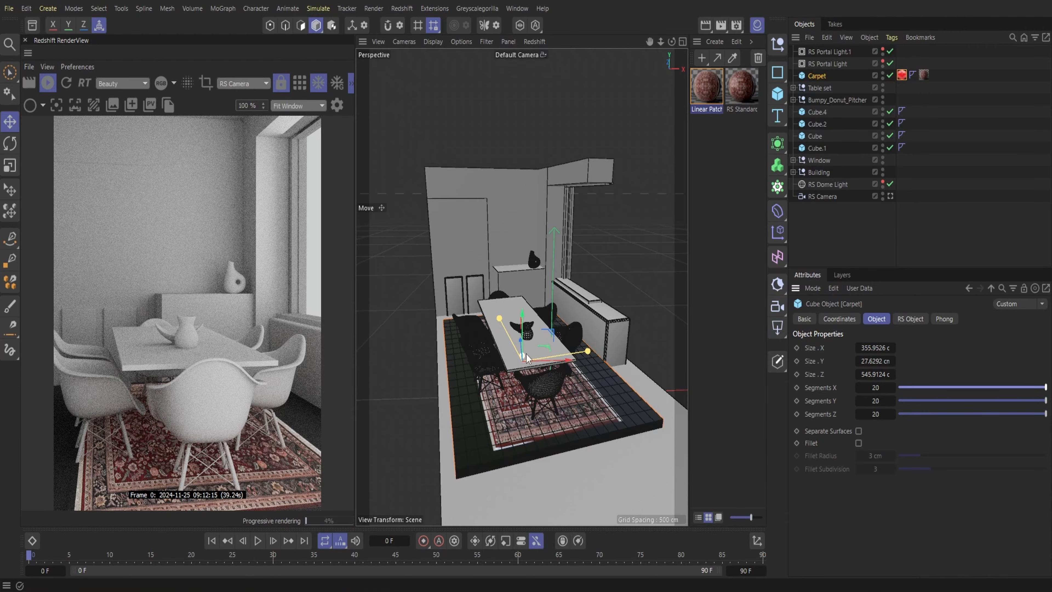
pyautogui.moveTo(522, 328); pyautogui.dragTo(520, 334)
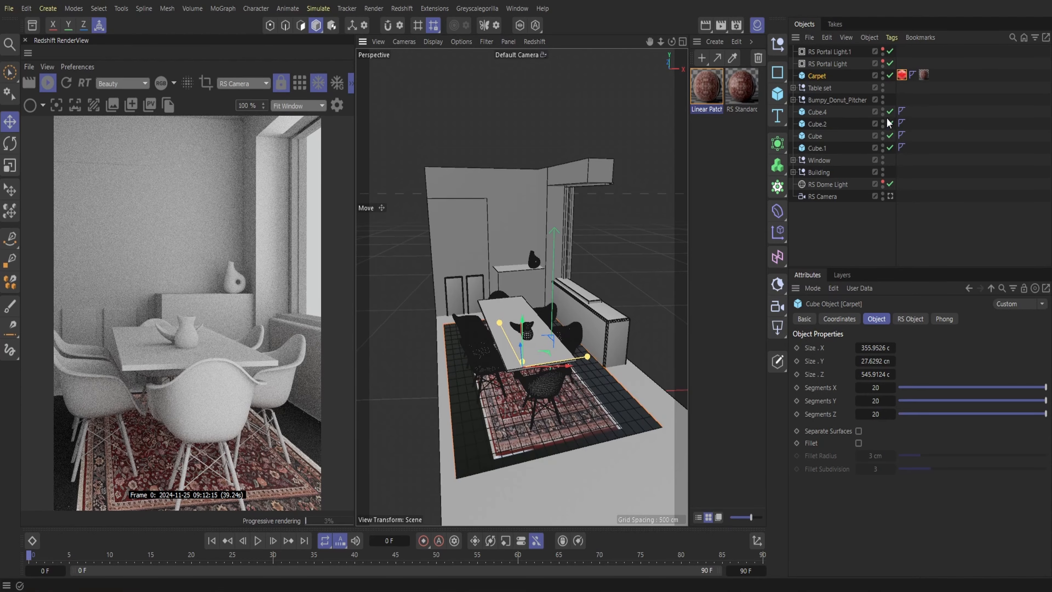
# Stretch the rug texture across the Carpet's width by setting its material tag to Offset U 133% and Length U 161%
pyautogui.click(924, 75)
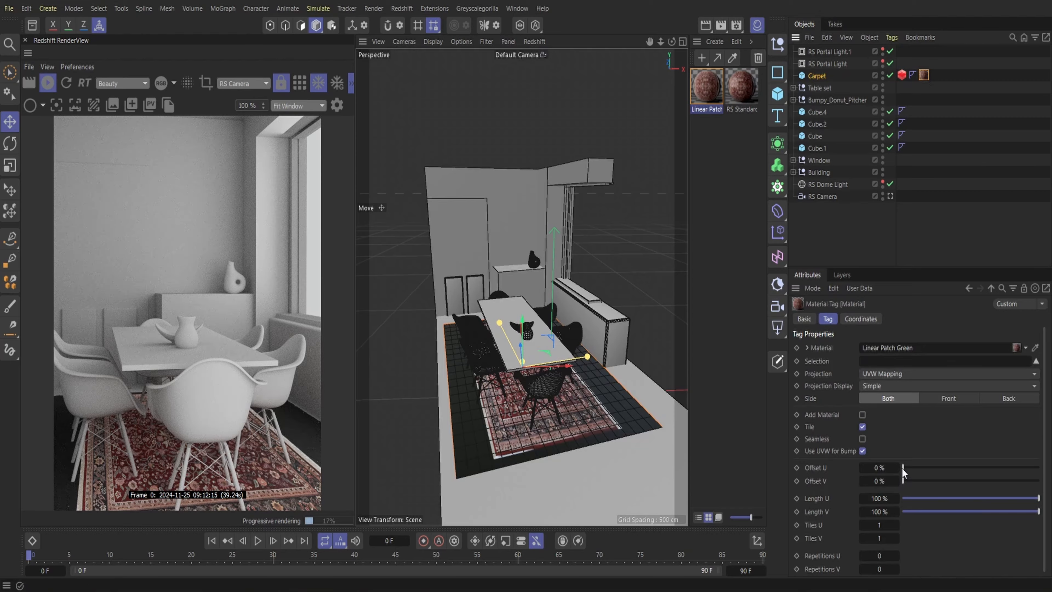
pyautogui.moveTo(904, 470); pyautogui.dragTo(1042, 483)
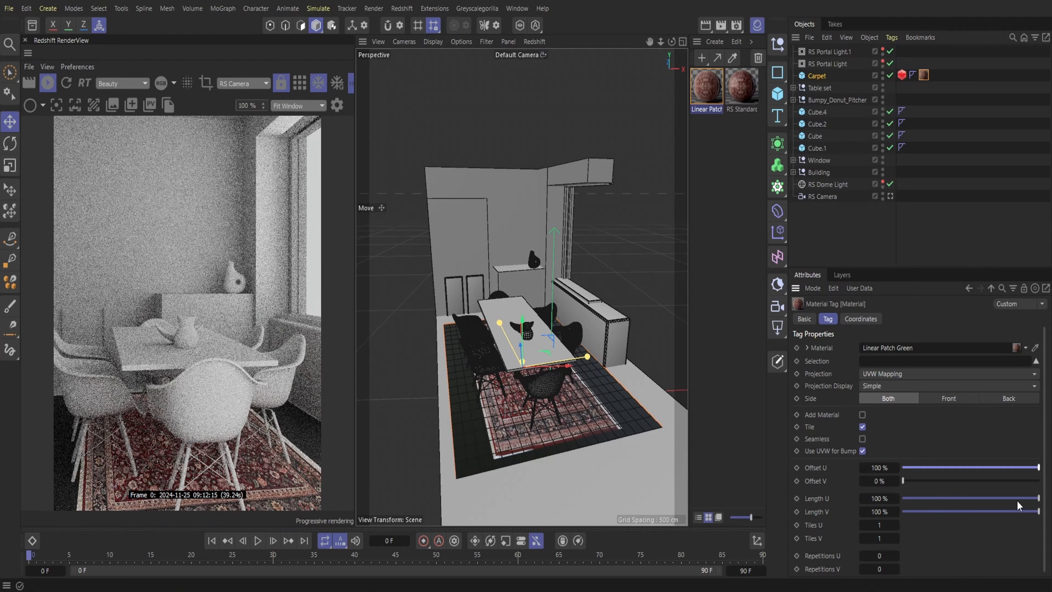
pyautogui.moveTo(873, 499); pyautogui.dragTo(895, 499)
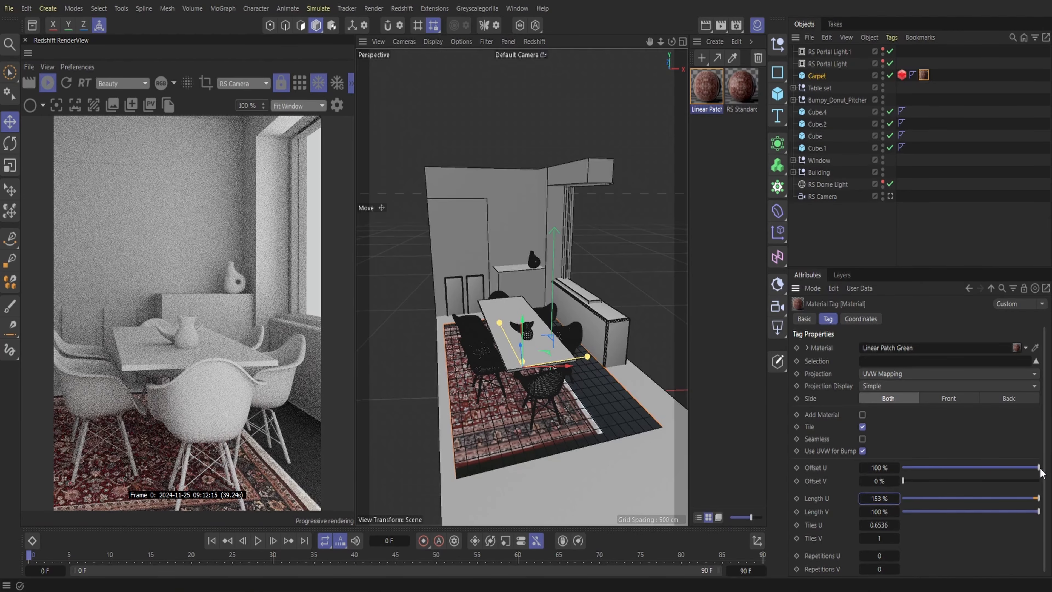
pyautogui.moveTo(1041, 472); pyautogui.dragTo(912, 467)
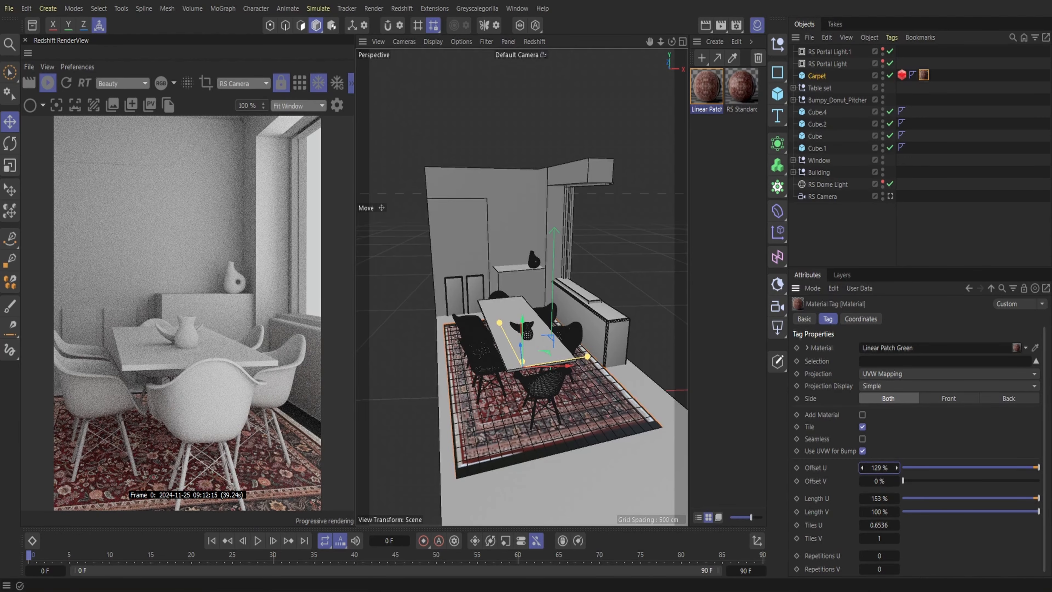
pyautogui.moveTo(878, 498); pyautogui.dragTo(882, 468)
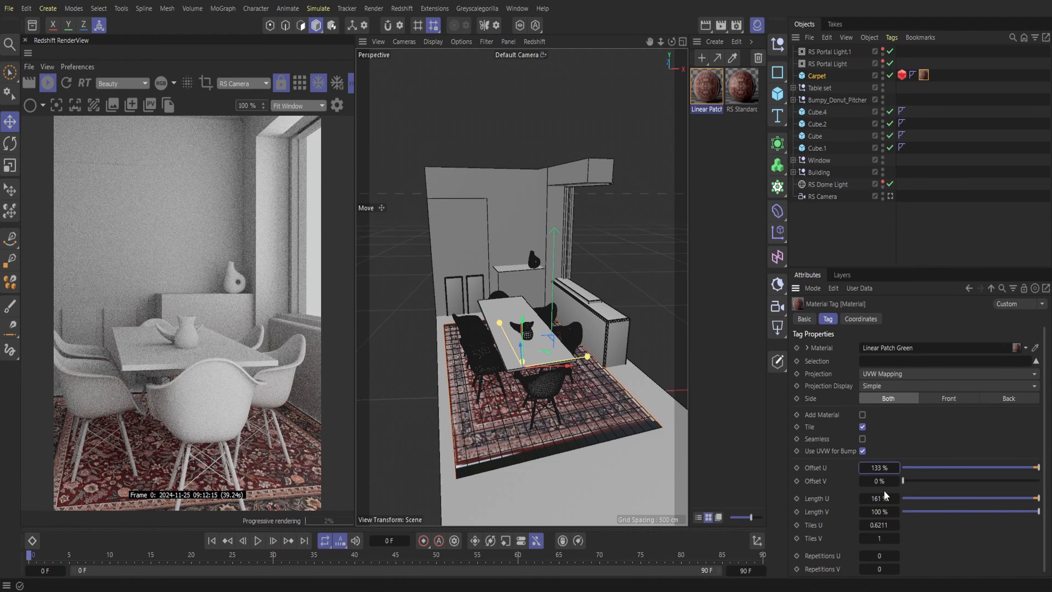
# Fit the rug texture to the Carpet's length by setting Length V to 108% and Offset V to -3%
pyautogui.moveTo(878, 512); pyautogui.dragTo(880, 512)
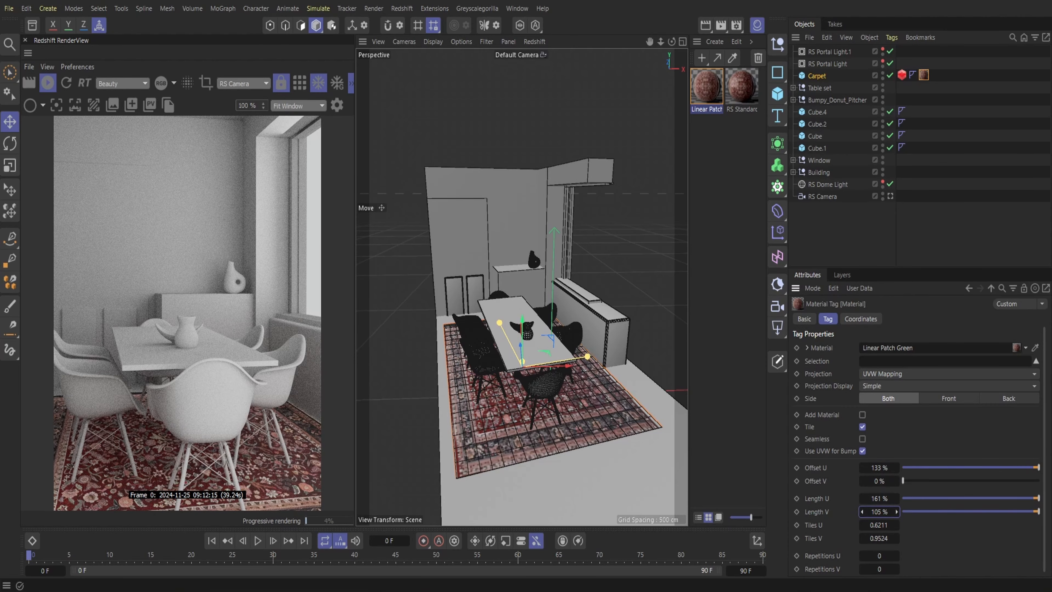
pyautogui.moveTo(880, 512); pyautogui.dragTo(884, 510)
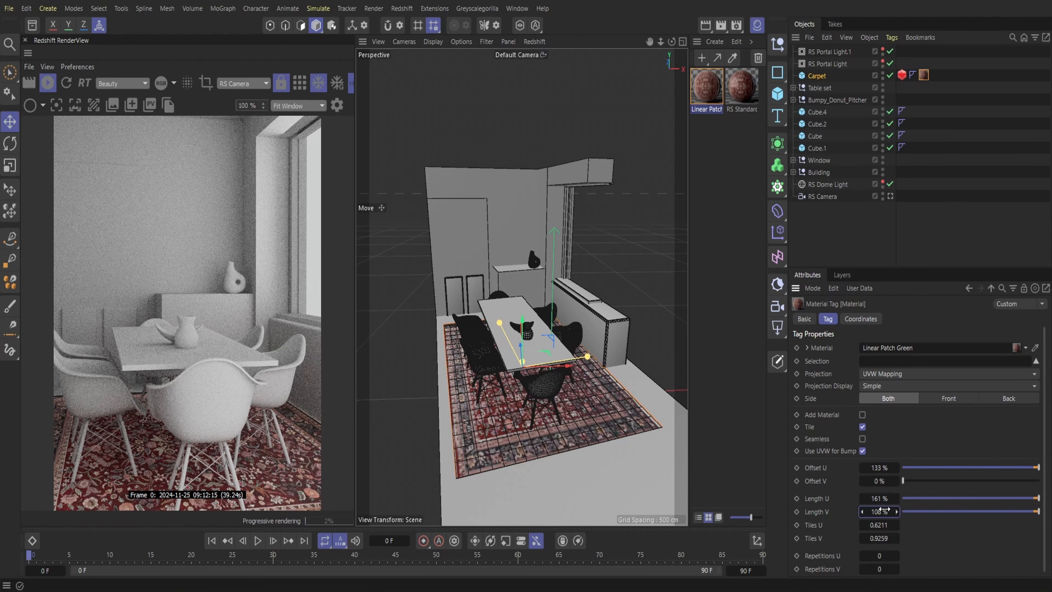
pyautogui.click(902, 481)
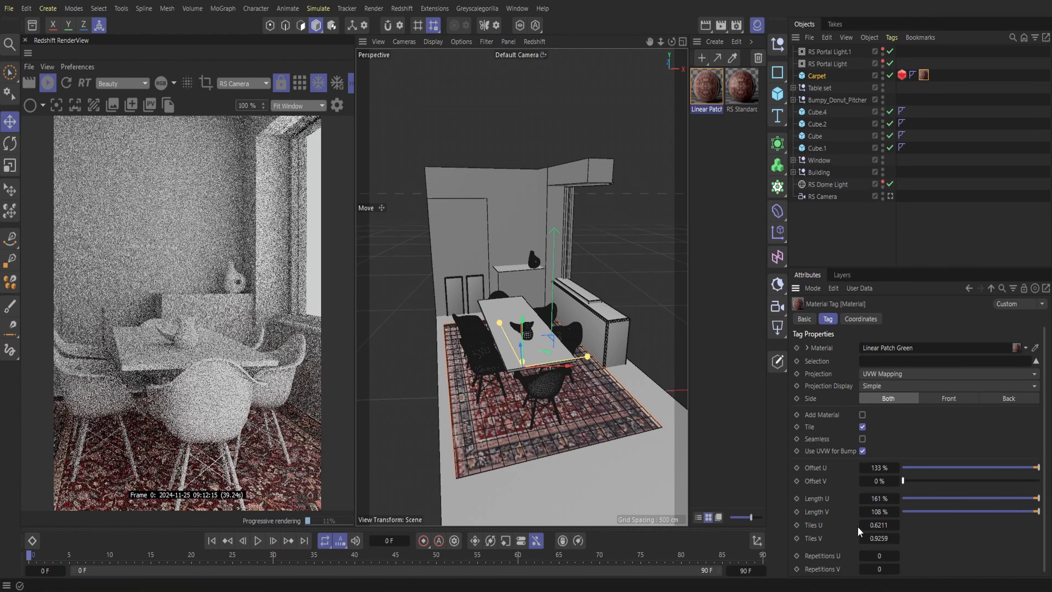
pyautogui.moveTo(880, 481); pyautogui.dragTo(877, 481)
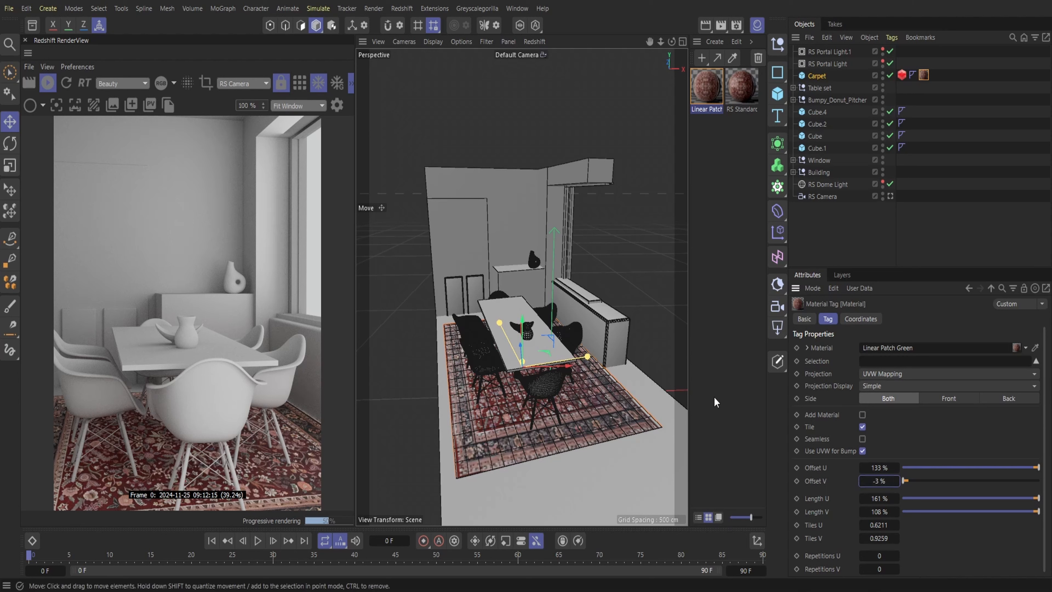
# Save the dining room scene
pyautogui.click(8, 8)
pyautogui.click(26, 160)
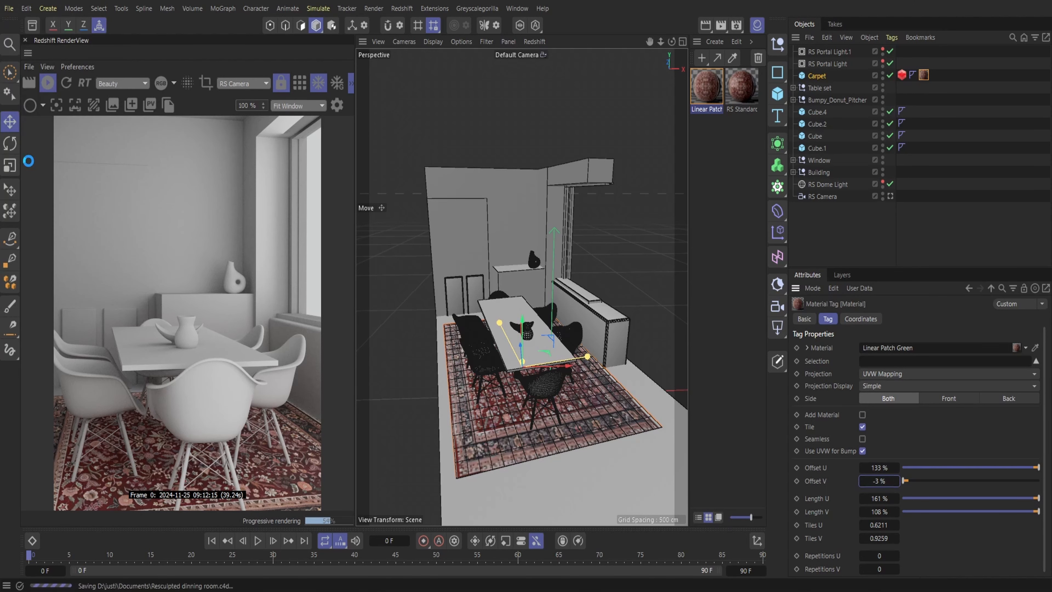
# Switch to the Greyscalegorilla library, download the Deep Earth Orange material and send it to Cinema 4D
pyautogui.click(742, 87)
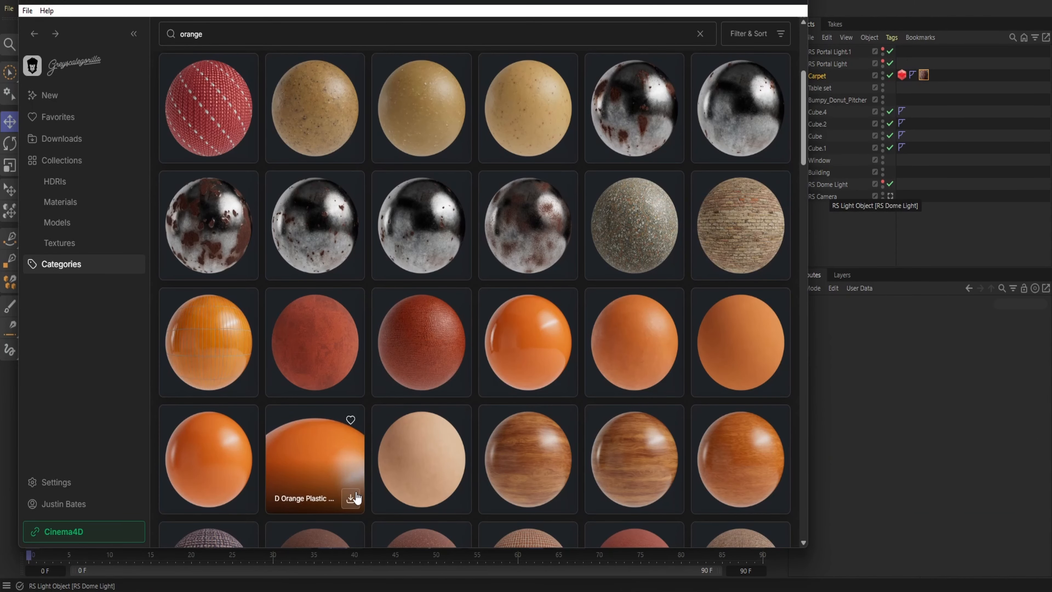
pyautogui.click(351, 381)
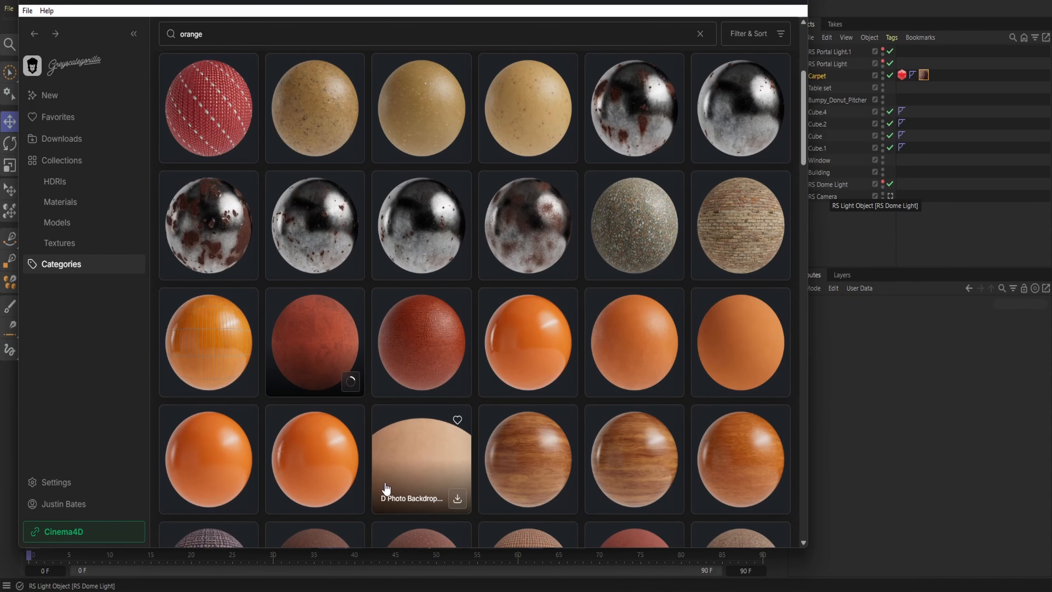
pyautogui.scroll(-3, 301, 341)
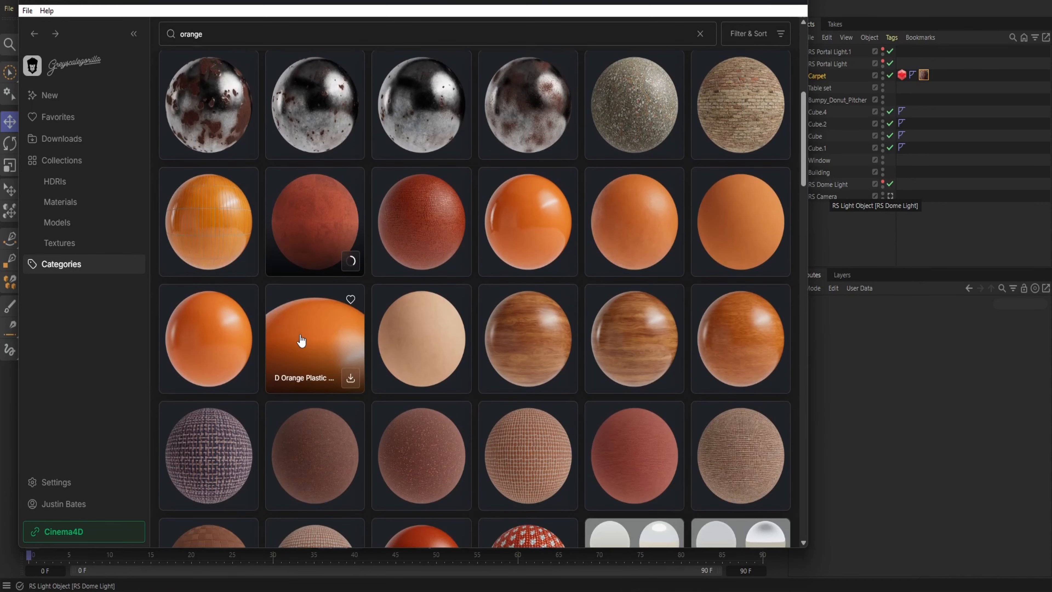
pyautogui.scroll(-3, 301, 340)
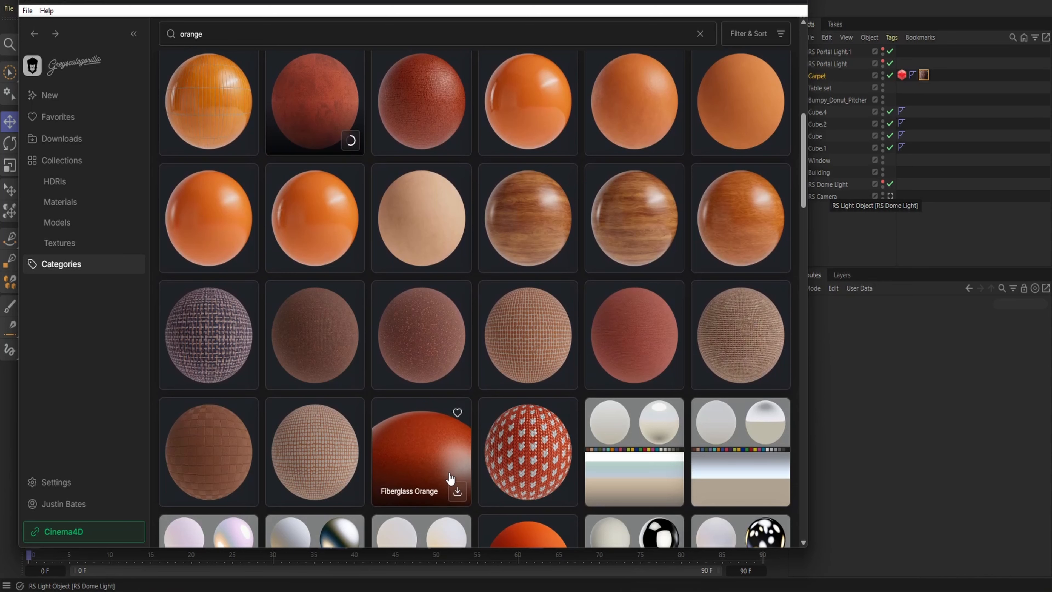
pyautogui.scroll(2, 317, 224)
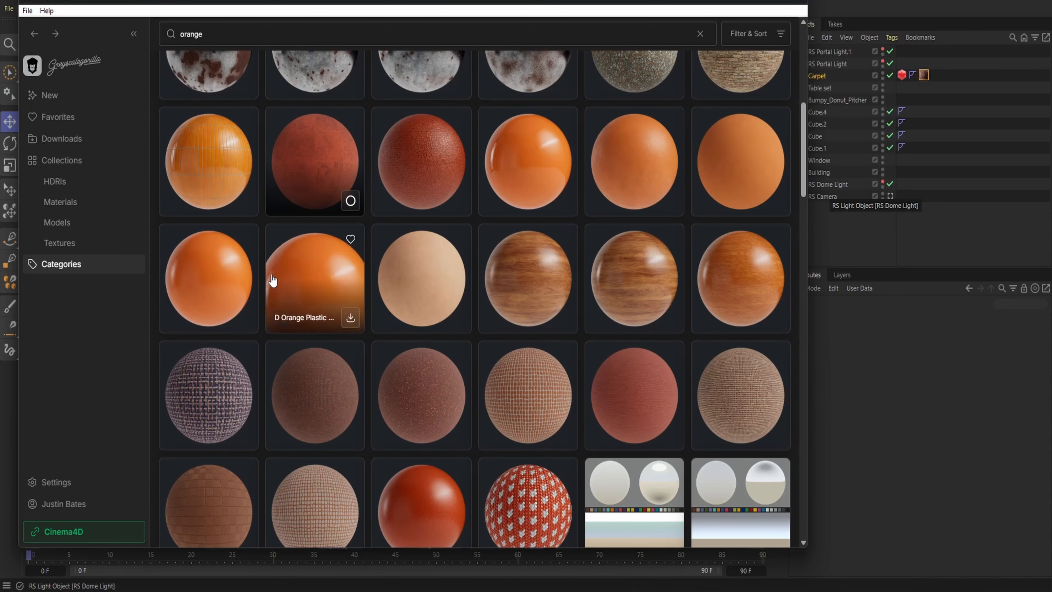
pyautogui.click(351, 202)
# Find the Japanese Momi Washi Paper material among the orange results, download it and send it to Cinema 4D
pyautogui.scroll(-10, 390, 322)
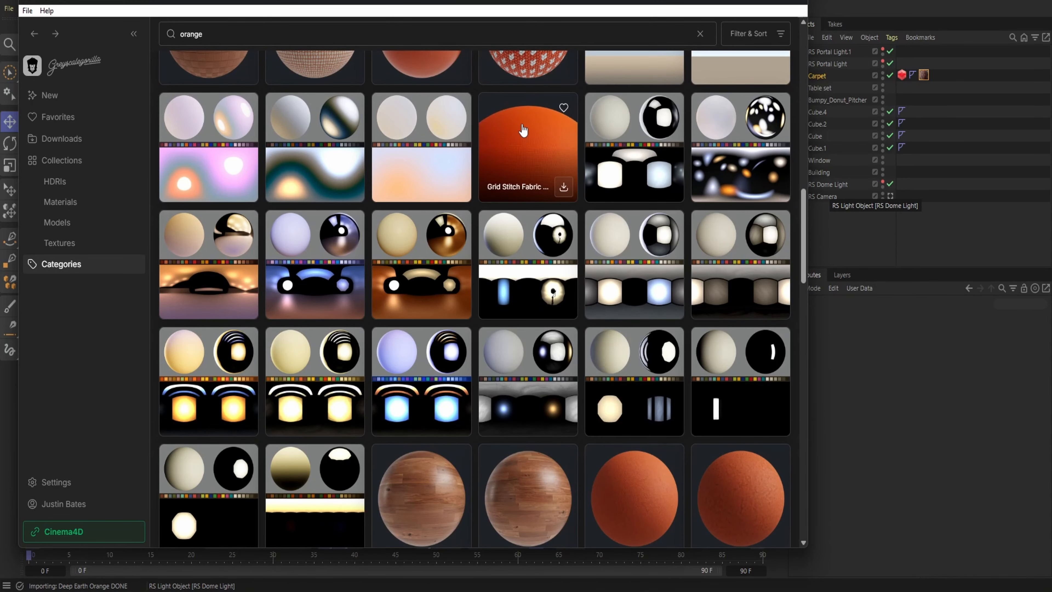
pyautogui.scroll(-3, 650, 350)
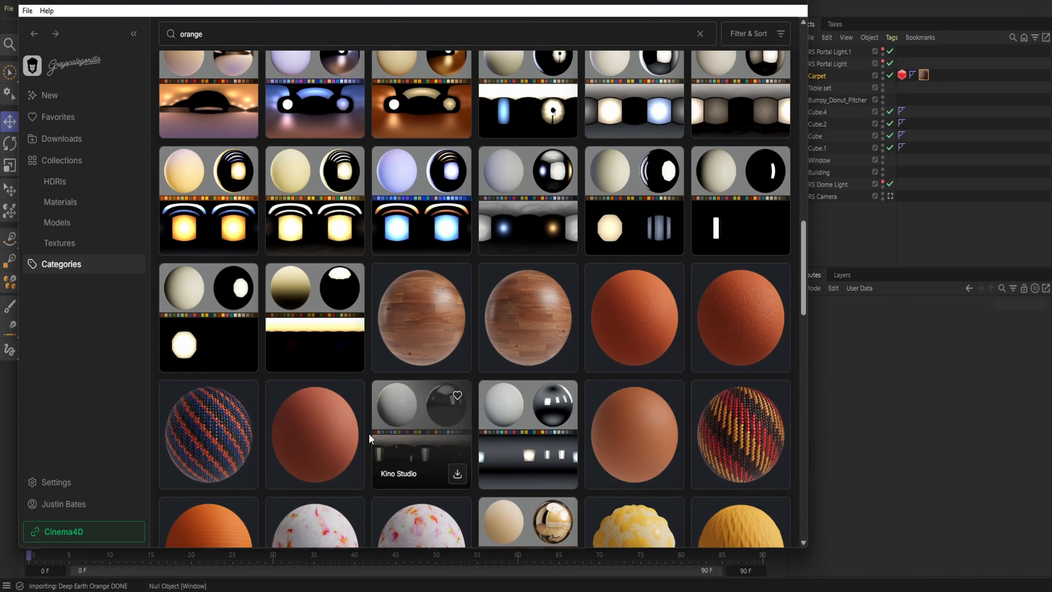
pyautogui.scroll(-3, 369, 434)
pyautogui.scroll(-3, 317, 305)
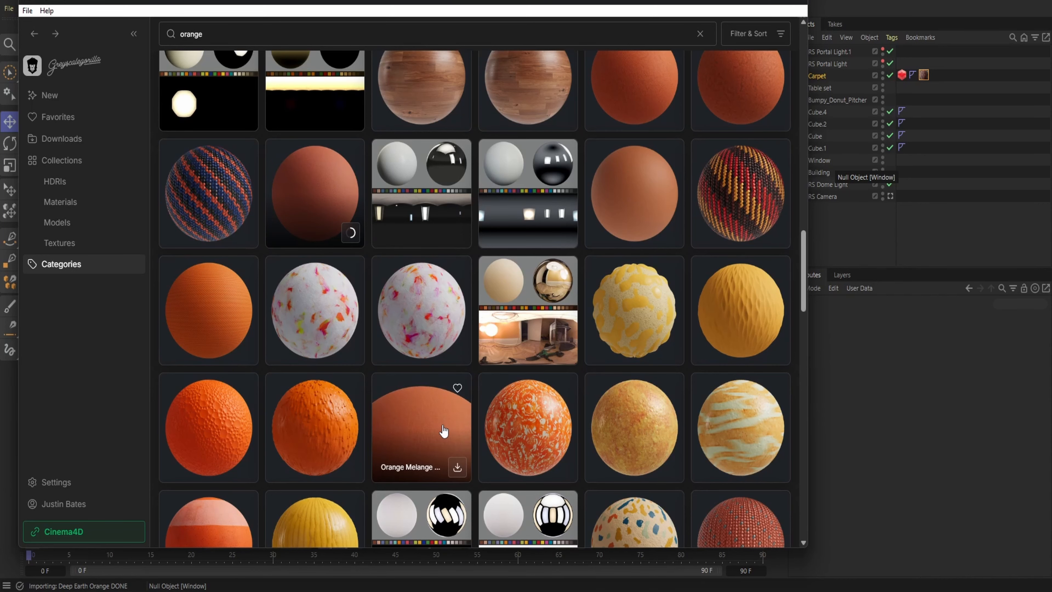
pyautogui.scroll(-6, 442, 427)
pyautogui.scroll(6, 444, 424)
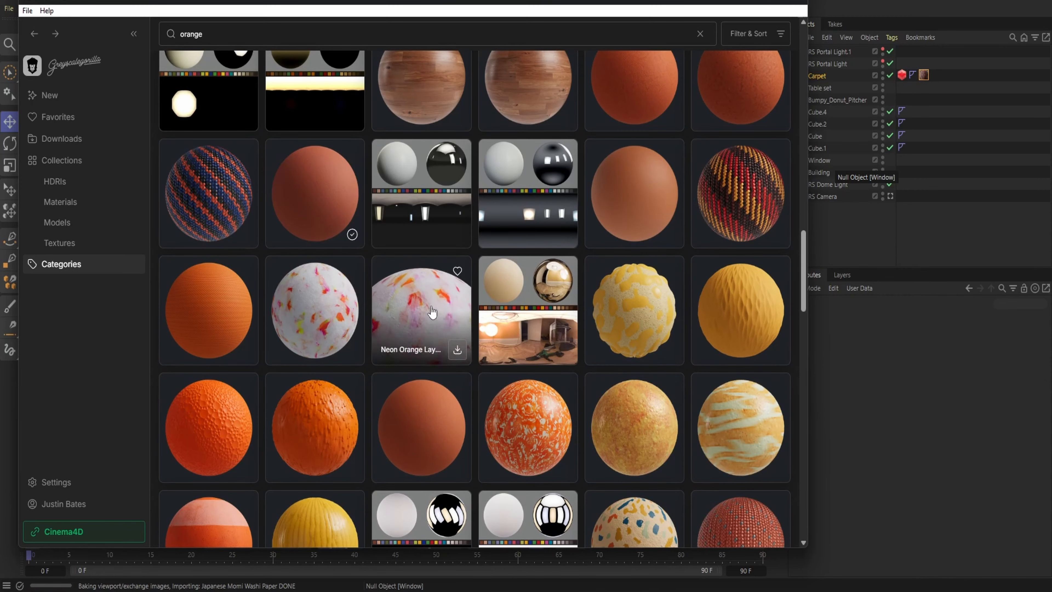
# Look through the remaining orange materials, including the terrazzo variants, for other suitable surfaces
pyautogui.scroll(-10, 485, 393)
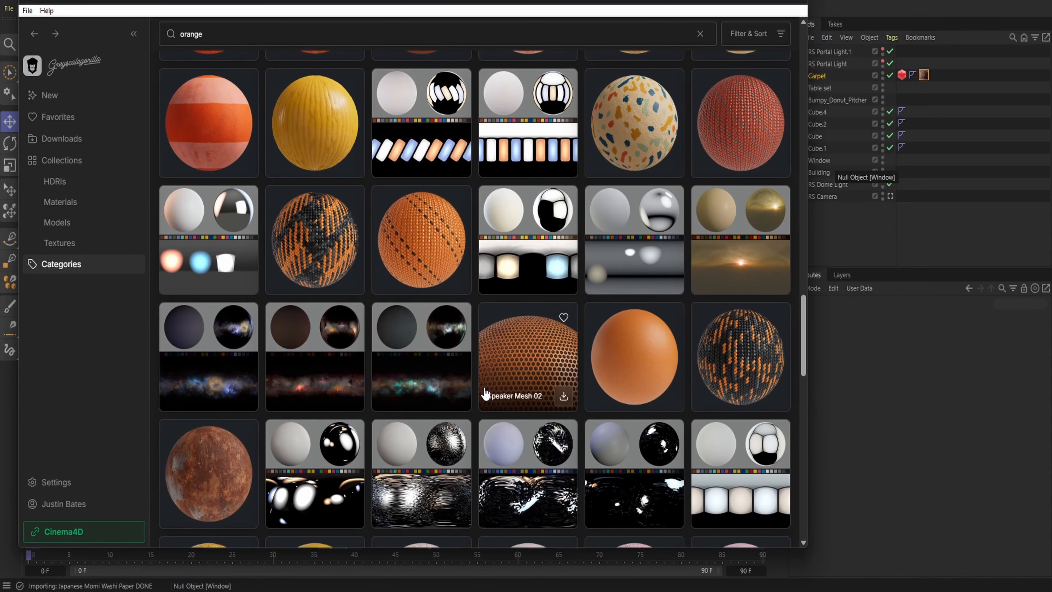
pyautogui.scroll(-3, 485, 393)
pyautogui.scroll(-9, 600, 477)
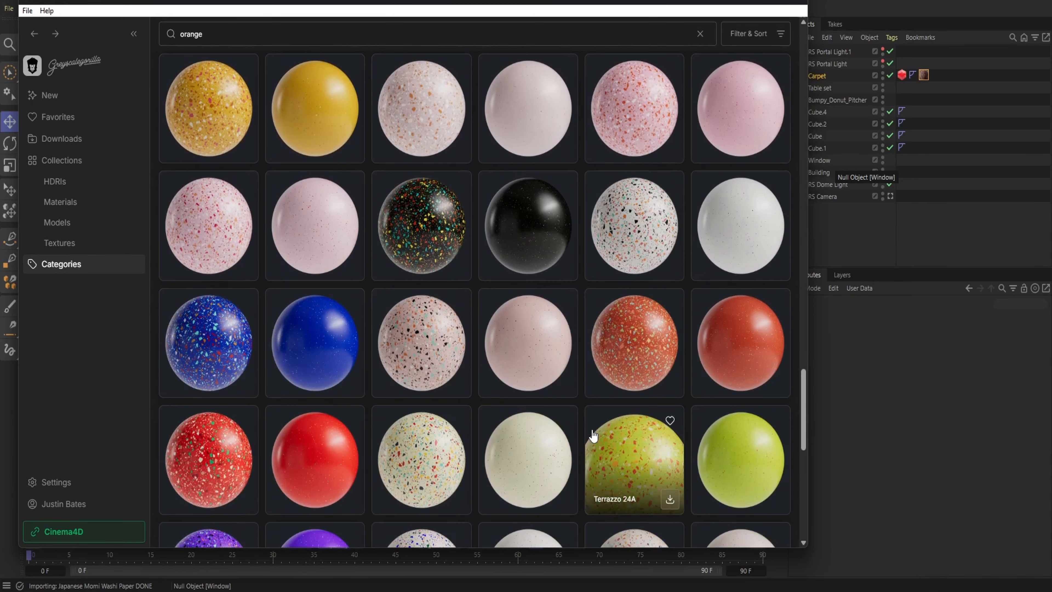
pyautogui.scroll(-3, 593, 433)
pyautogui.scroll(-2, 617, 419)
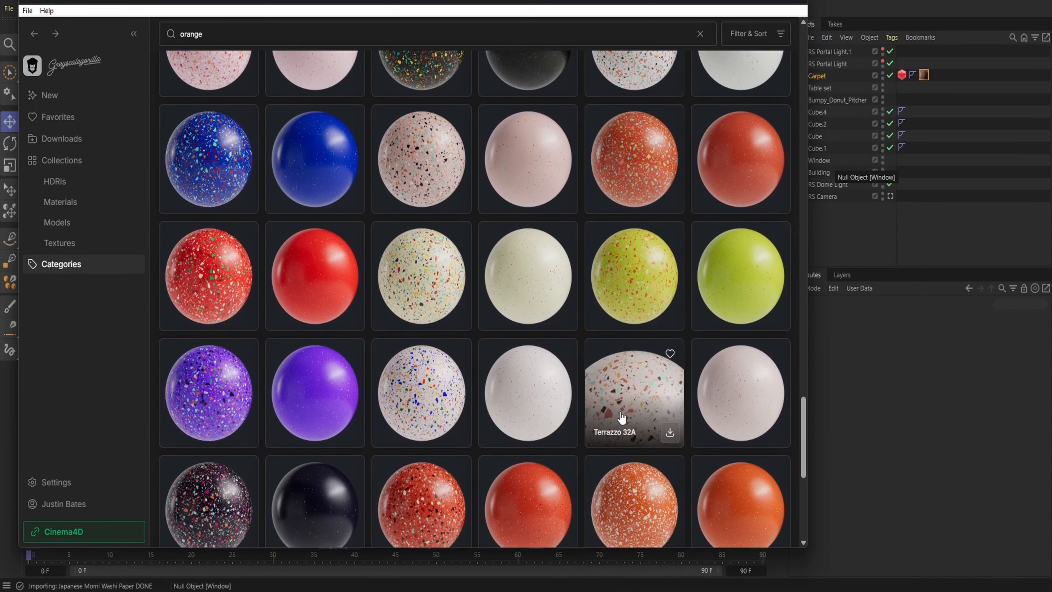
pyautogui.scroll(-6, 617, 416)
pyautogui.scroll(-3, 729, 303)
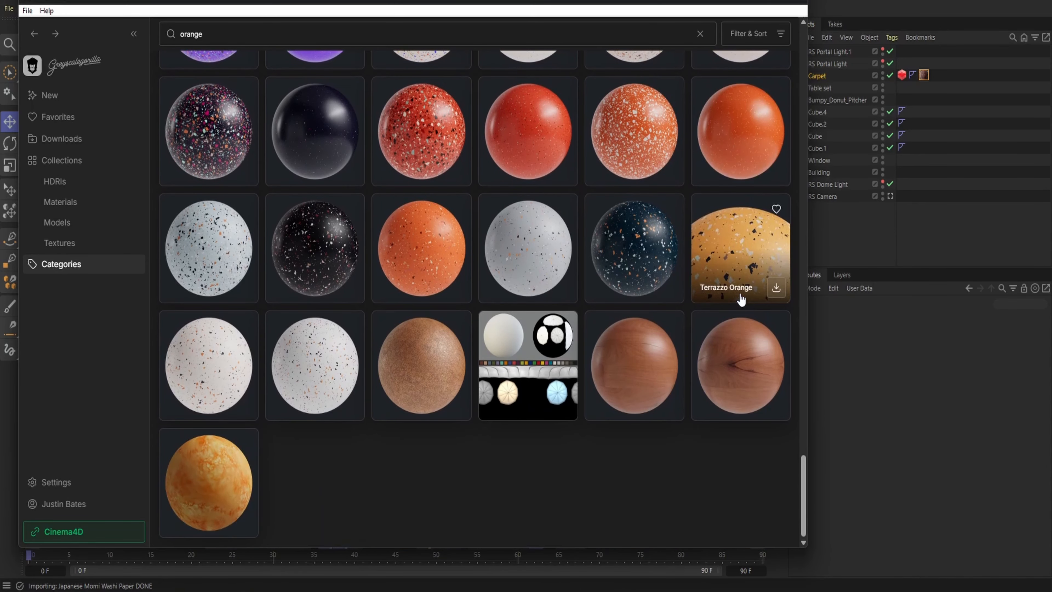
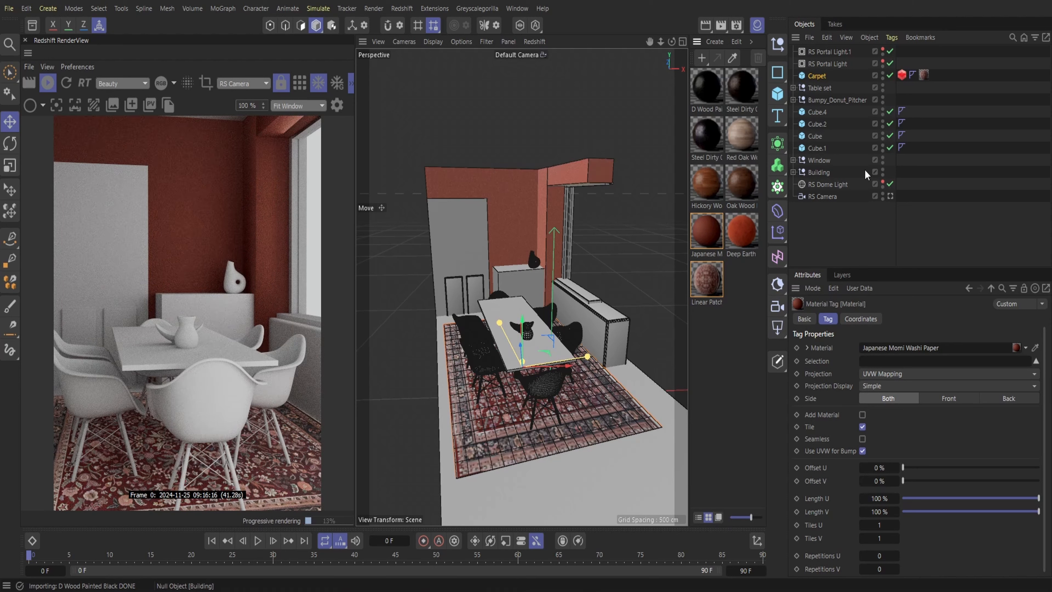
# Unhide the ceiling slab Cube.4 in the Building group, apply the Japanese Momi Washi Paper material to it, and hide it in the viewport again
pyautogui.click(793, 172)
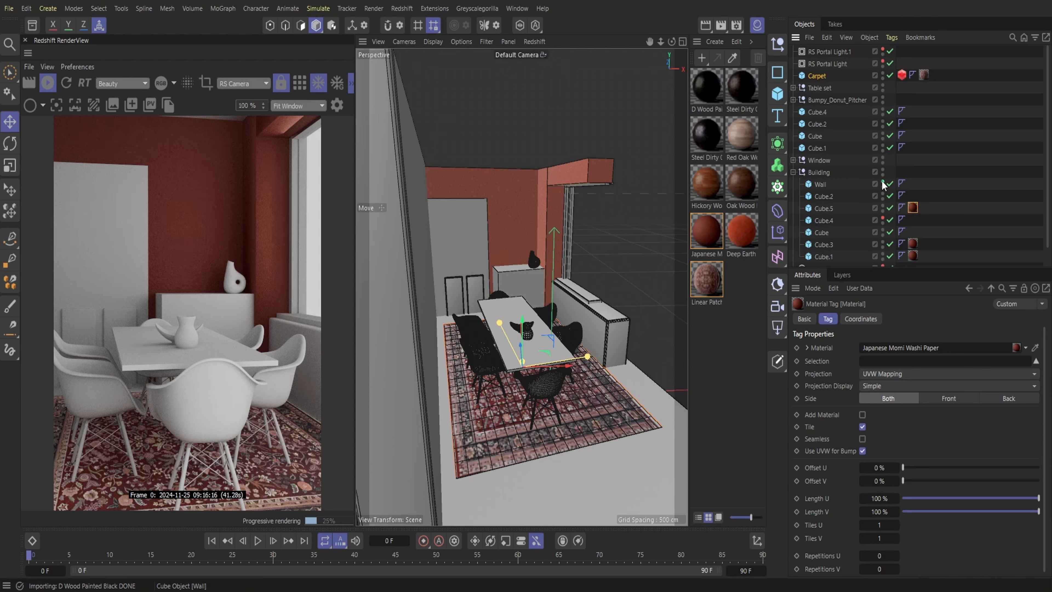
pyautogui.click(883, 219)
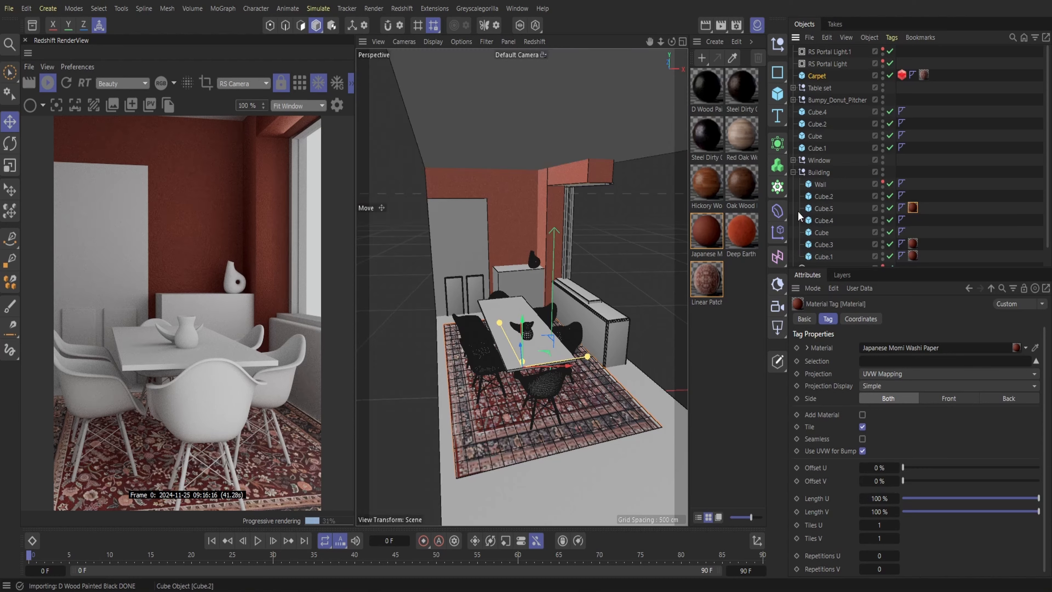
pyautogui.moveTo(709, 236); pyautogui.dragTo(909, 220)
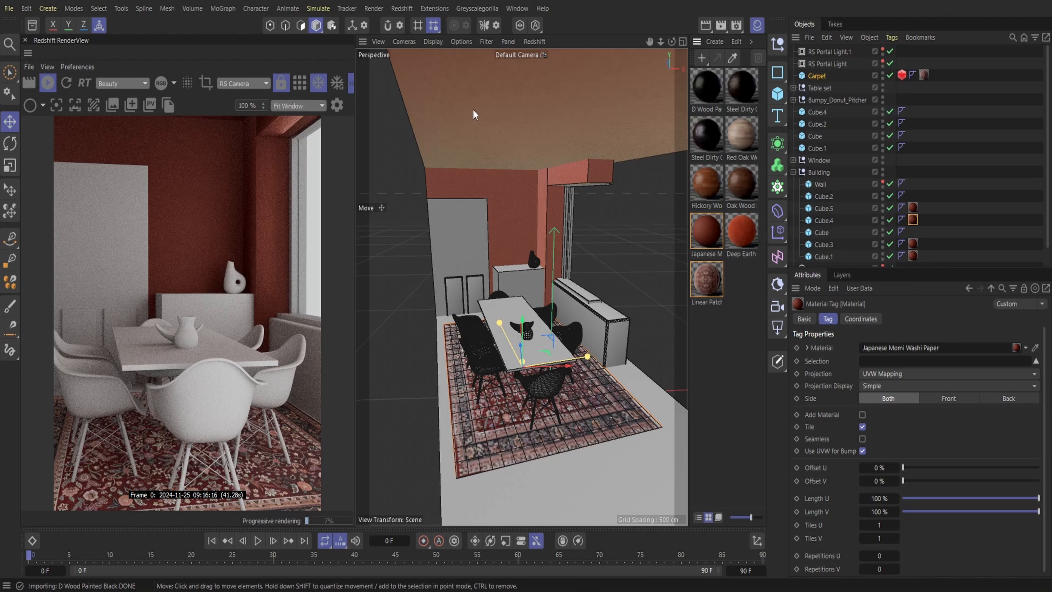
pyautogui.click(879, 221)
pyautogui.click(883, 219)
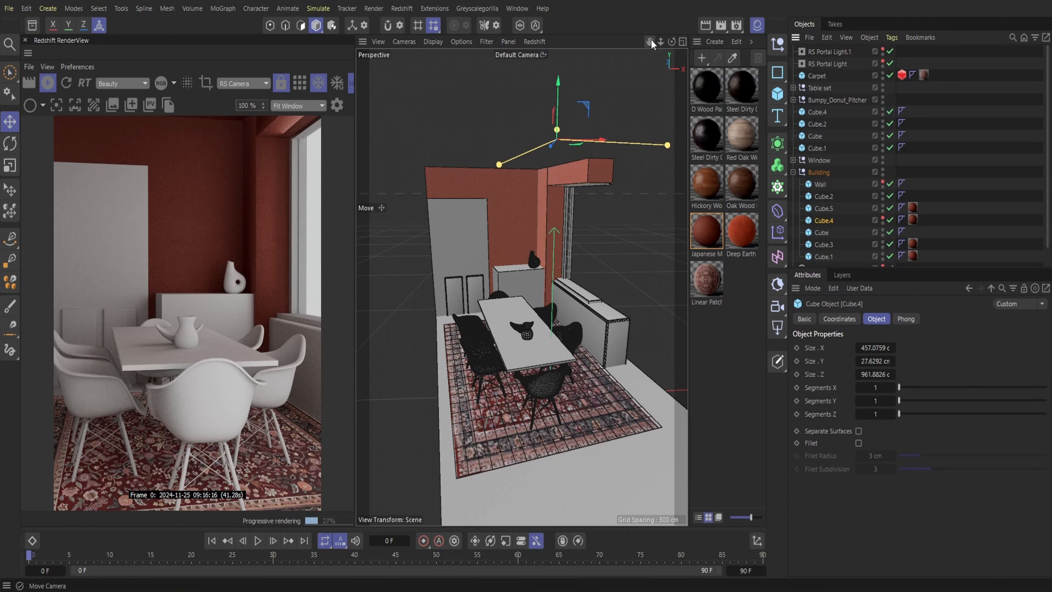
# Apply the D Wood Painted Black material to the separate parts of the window frame
pyautogui.moveTo(660, 41); pyautogui.dragTo(659, 44)
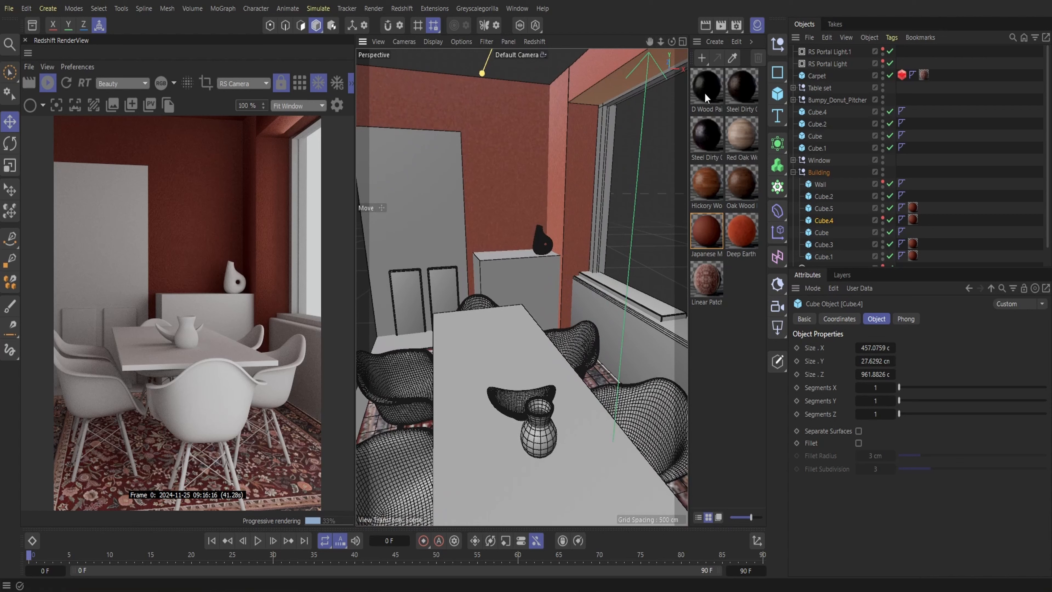
pyautogui.moveTo(605, 132); pyautogui.dragTo(600, 138)
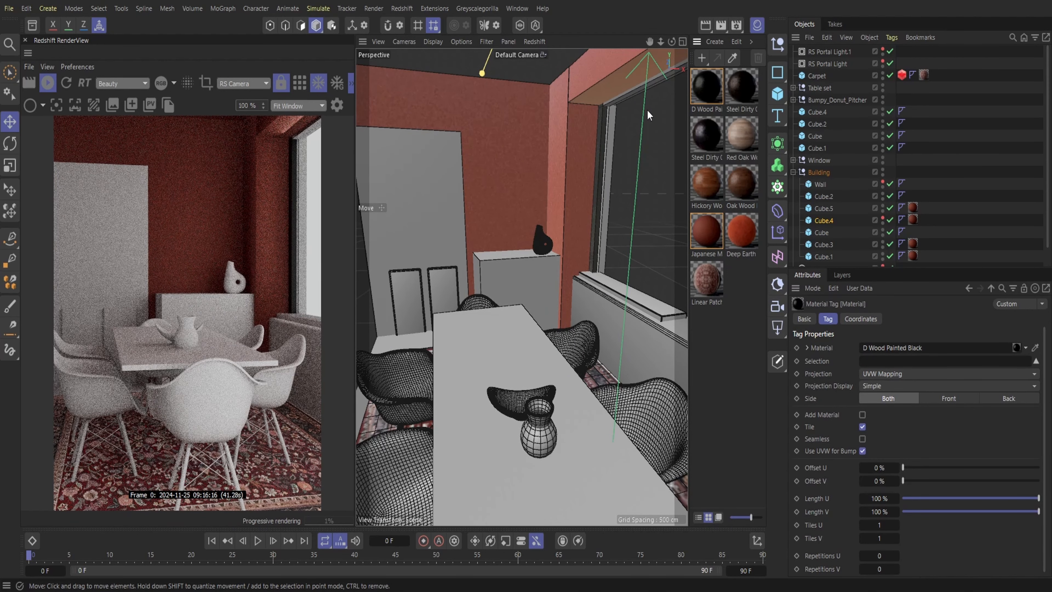
pyautogui.moveTo(701, 87); pyautogui.dragTo(653, 80)
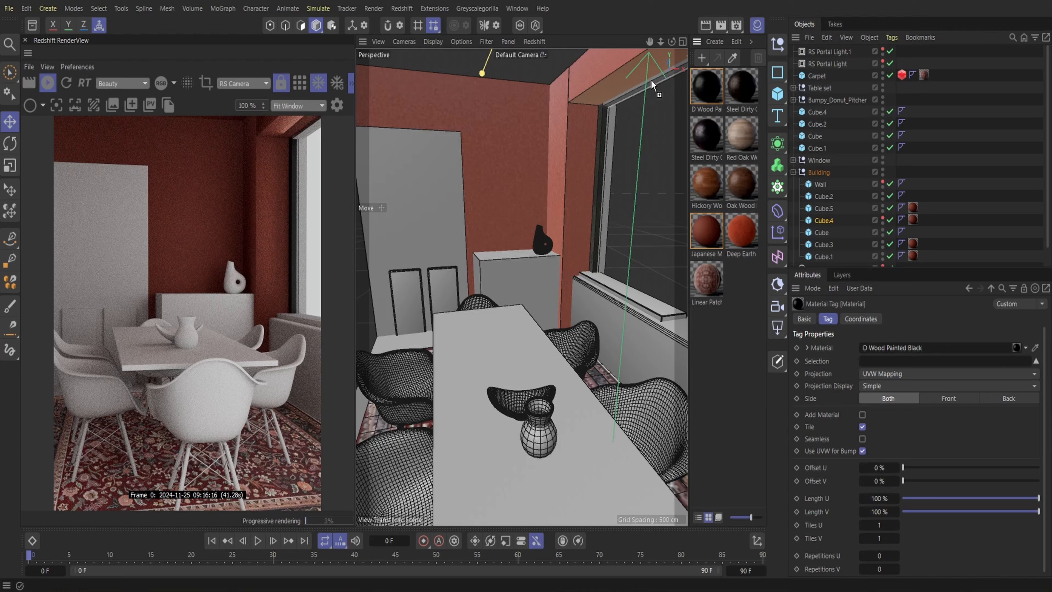
pyautogui.moveTo(609, 139); pyautogui.dragTo(610, 138)
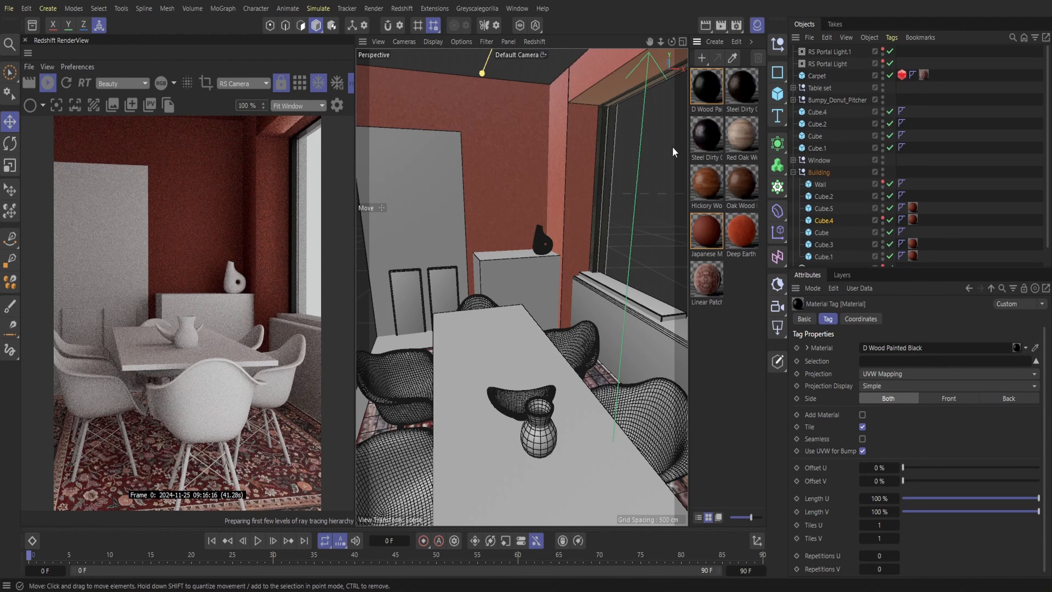
# Apply the D Wood Painted Black material to the windowsill slab on top of the low wall under the window
pyautogui.moveTo(649, 42); pyautogui.dragTo(588, 54)
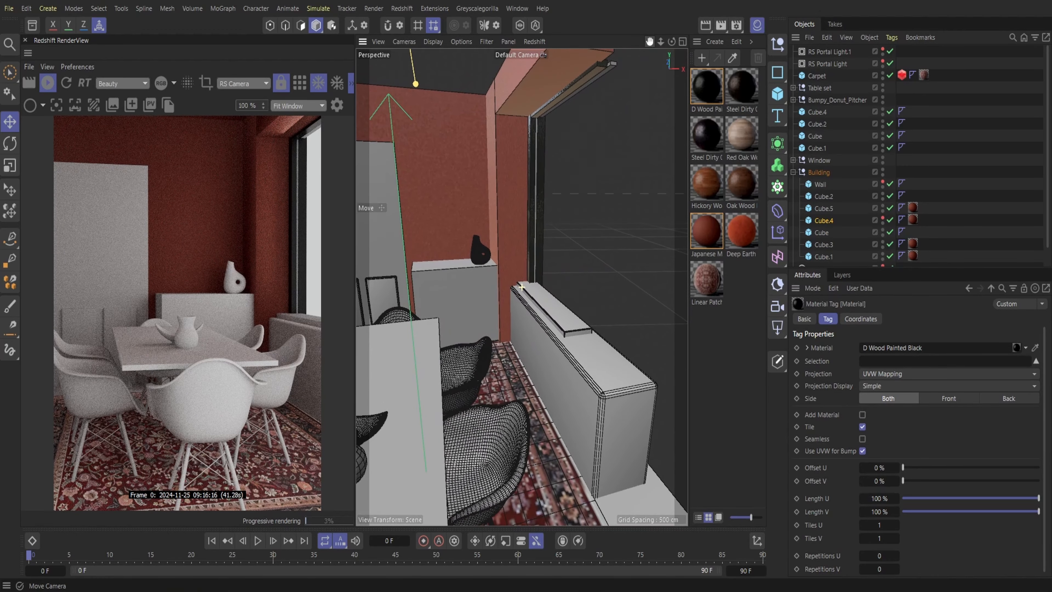
pyautogui.moveTo(661, 41)
pyautogui.mouseDown()
pyautogui.moveTo(700, 42)
pyautogui.moveTo(632, 49)
pyautogui.mouseUp()
pyautogui.moveTo(706, 88)
pyautogui.mouseDown()
pyautogui.moveTo(529, 335)
pyautogui.moveTo(543, 330)
pyautogui.mouseUp()
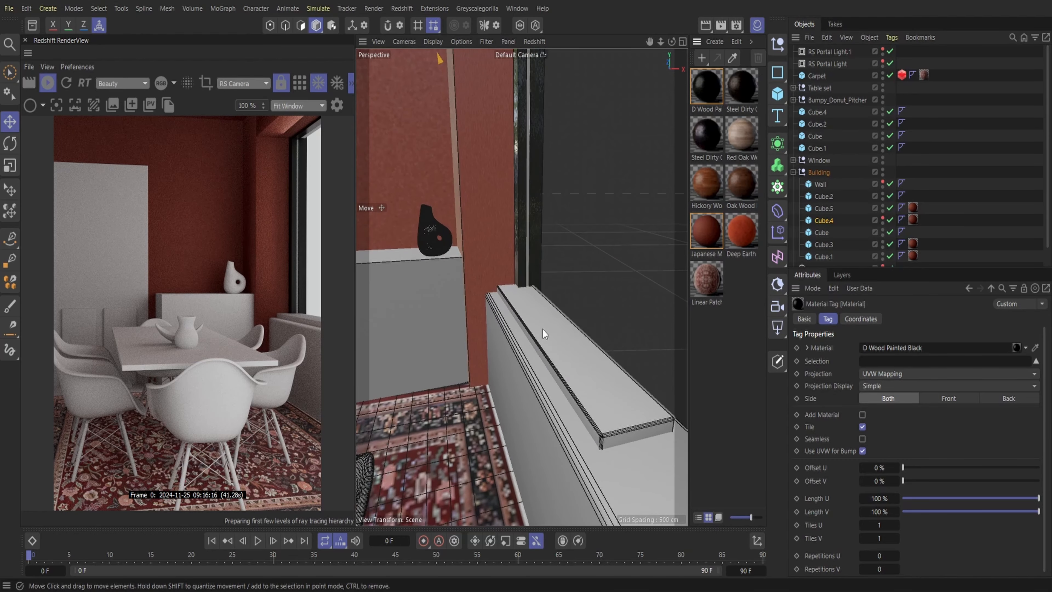
pyautogui.moveTo(661, 42)
pyautogui.mouseDown()
pyautogui.moveTo(612, 44)
pyautogui.moveTo(640, 70)
pyautogui.mouseUp()
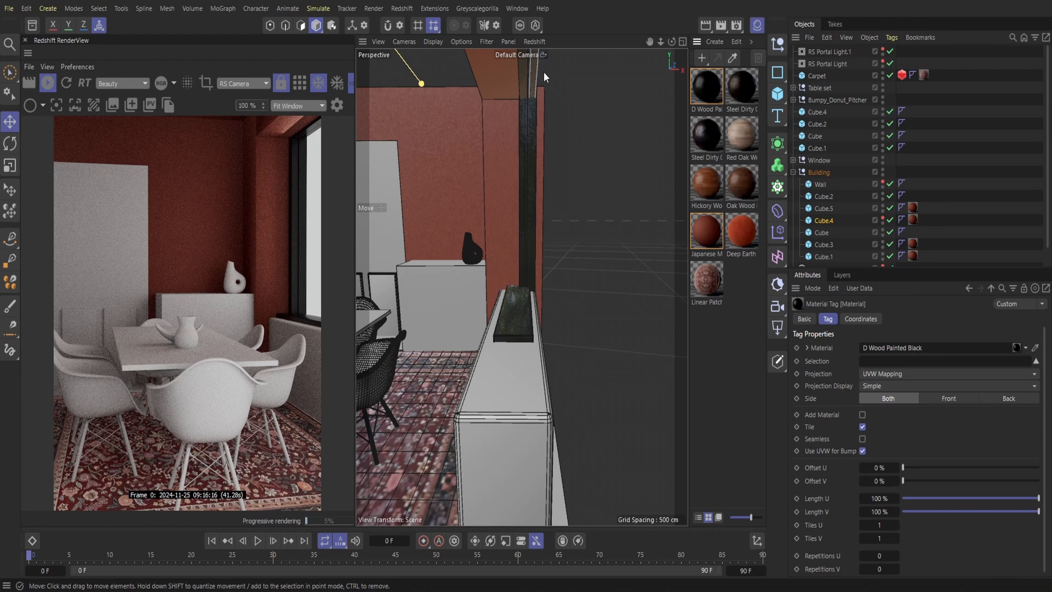
pyautogui.moveTo(661, 41); pyautogui.dragTo(655, 50)
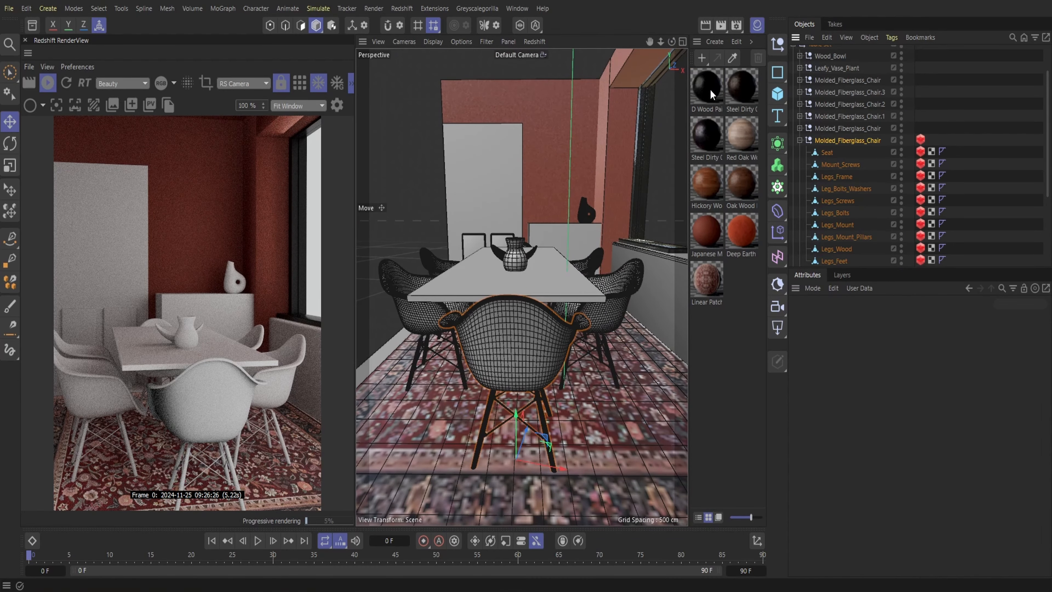
pyautogui.click(541, 253)
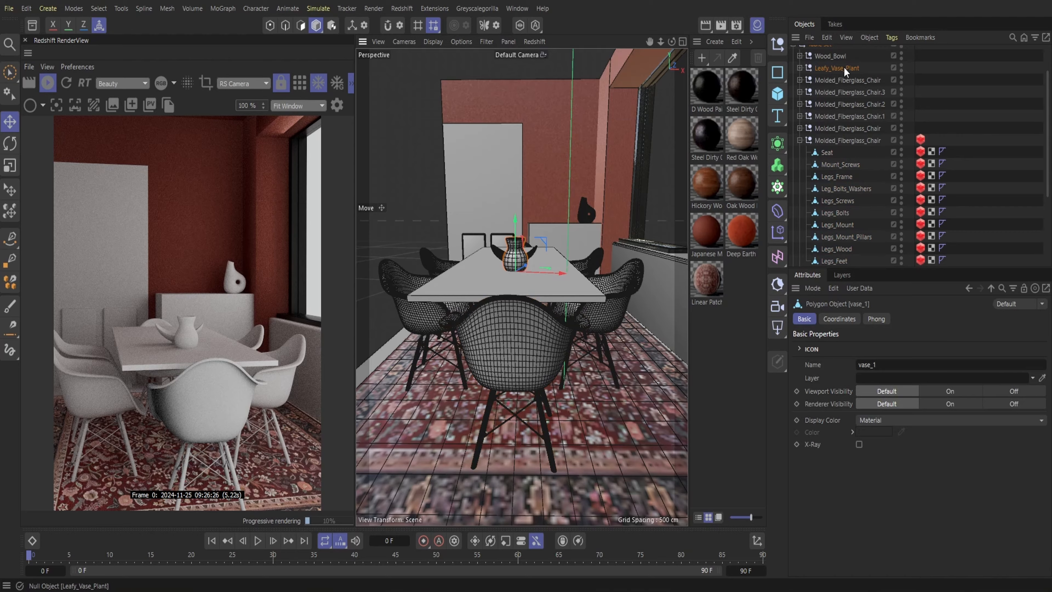
pyautogui.moveTo(543, 250); pyautogui.dragTo(521, 249)
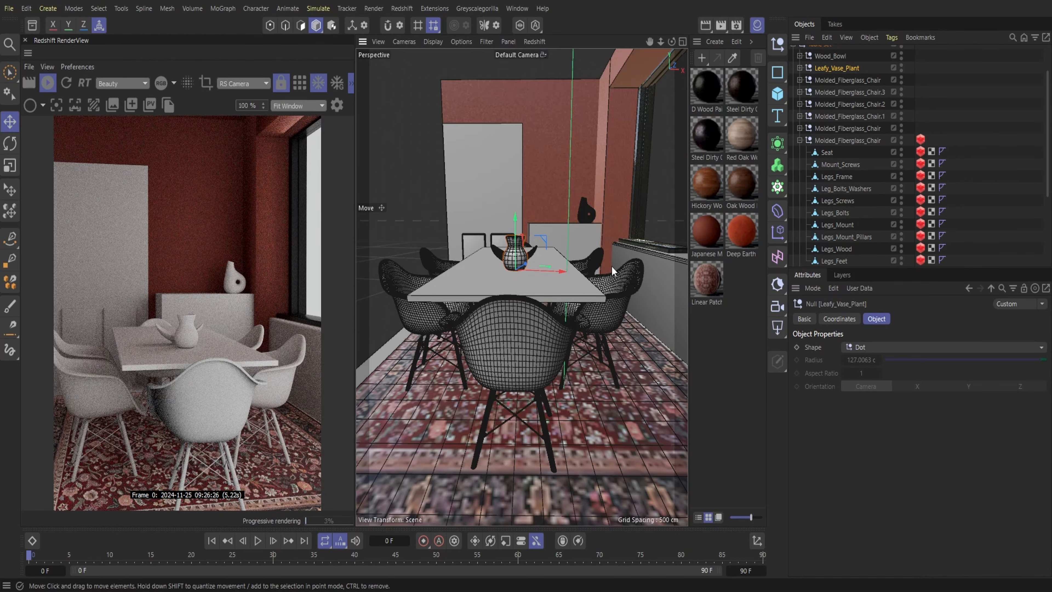
# Apply the Red Oak Wood Planks 02 material to the floor and set its Length U and Length V to 50 %
pyautogui.moveTo(661, 42)
pyautogui.mouseDown()
pyautogui.moveTo(689, 42)
pyautogui.moveTo(661, 41)
pyautogui.mouseUp()
pyautogui.moveTo(739, 147); pyautogui.dragTo(642, 417)
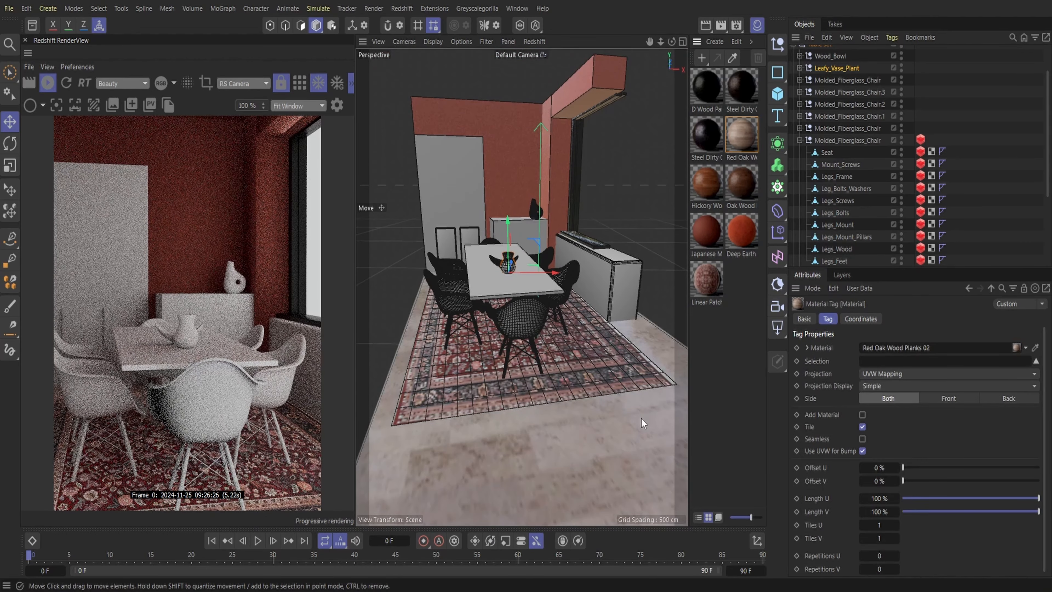
pyautogui.click(875, 498)
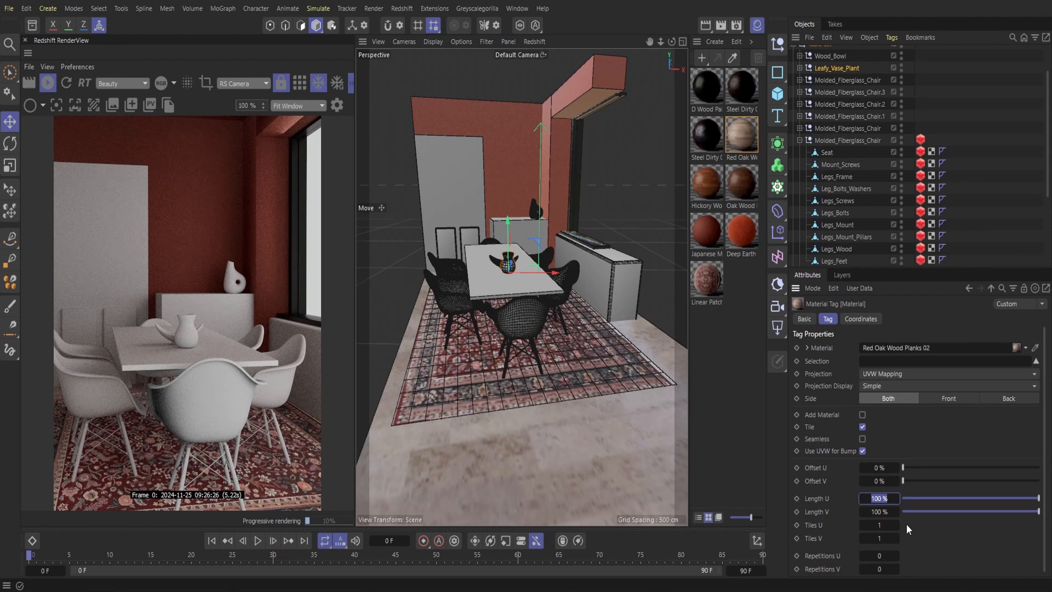
pyautogui.click(883, 513)
pyautogui.write('50')
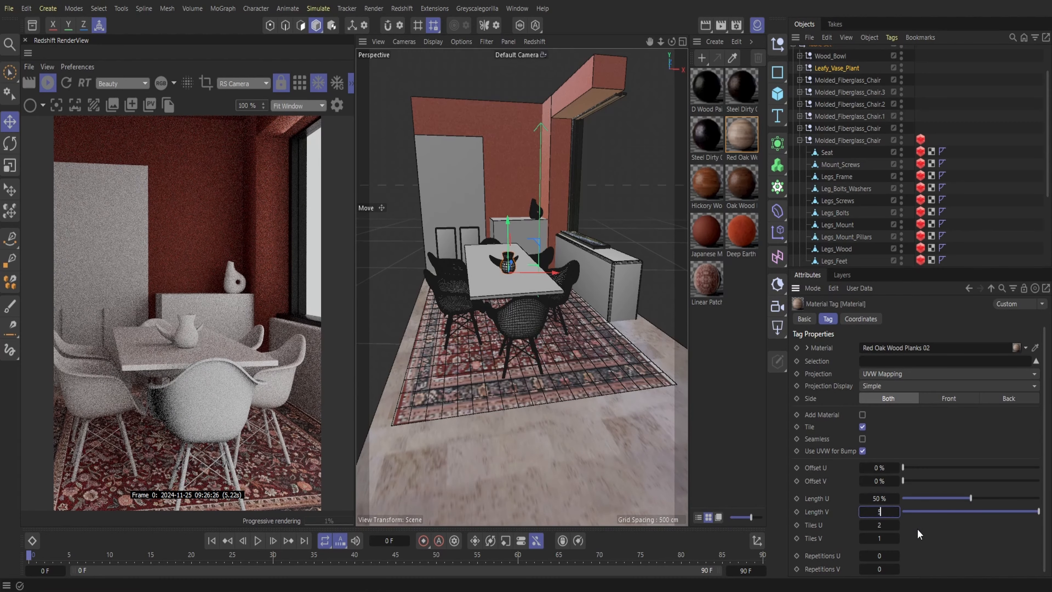
pyautogui.press('Return')
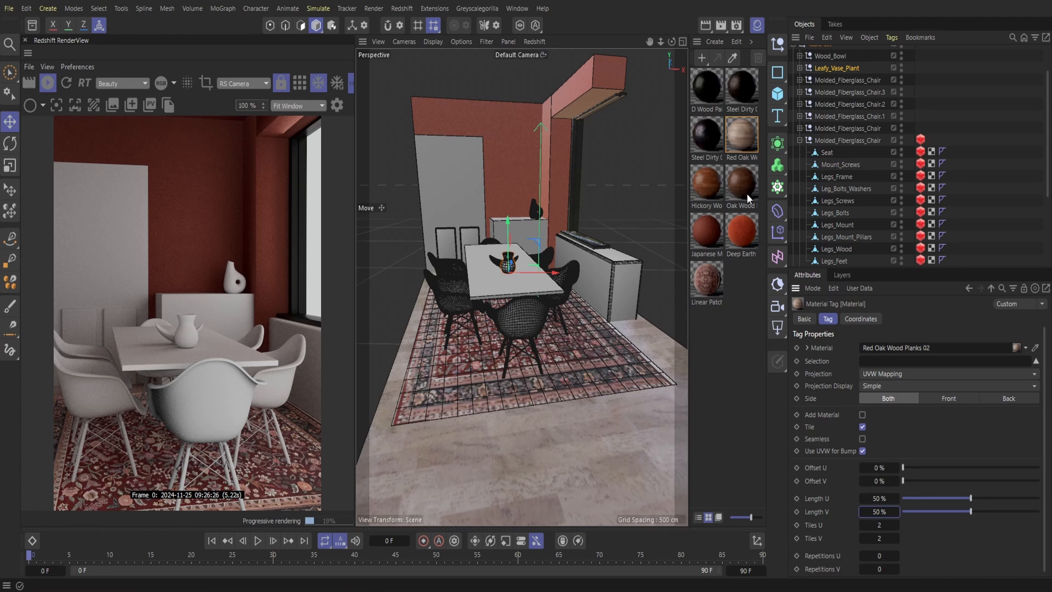
# Apply the Hickory Wood Planks 02 material to the dining tabletop and set its Length U and Length V to 50 %
pyautogui.moveTo(704, 193); pyautogui.dragTo(566, 285)
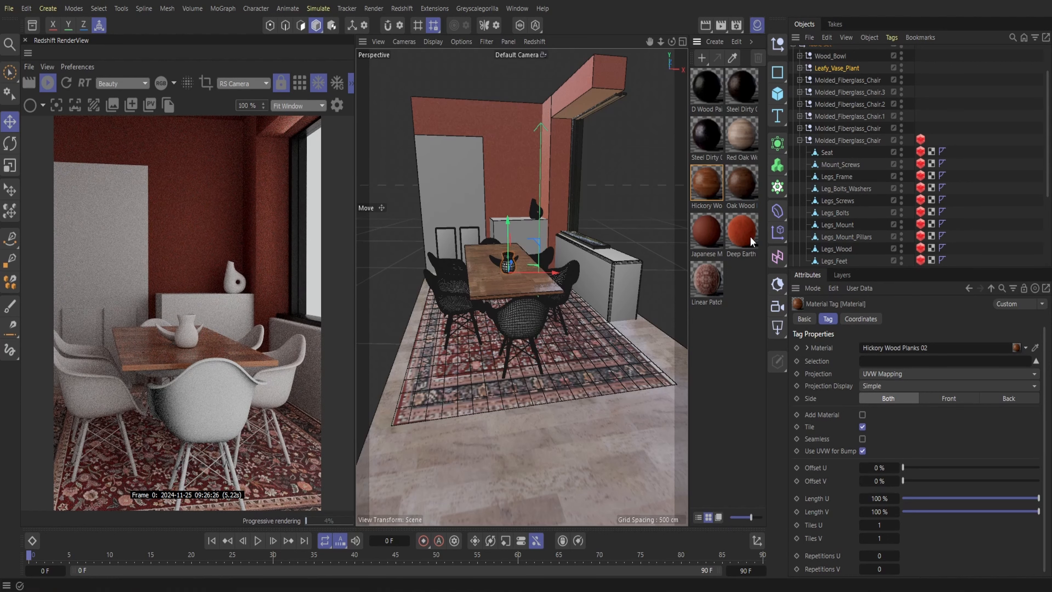
pyautogui.click(878, 497)
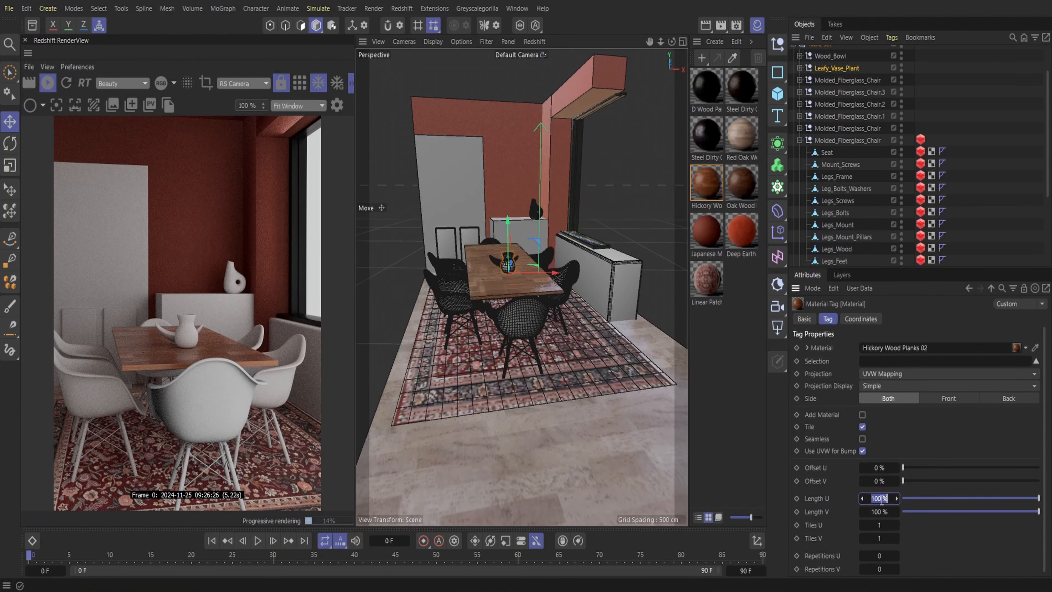
pyautogui.press('Tab')
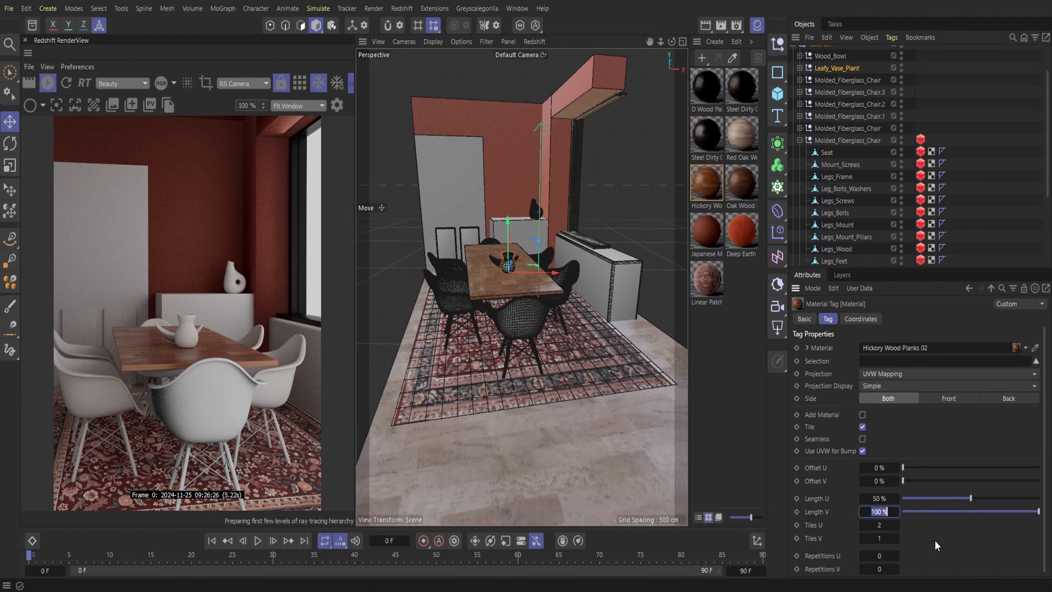
pyautogui.write('50')
pyautogui.press('Return')
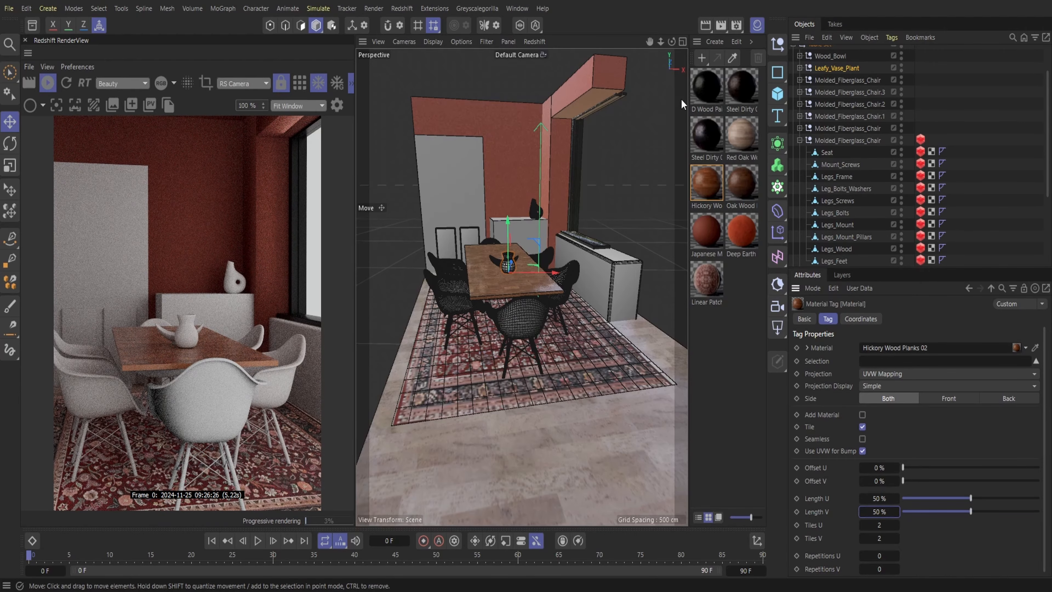
# Close the Material Manager, inspect the tabletop planks up close, and set the hickory material's Length U and Length V to 100 %
pyautogui.click(757, 26)
pyautogui.moveTo(738, 42); pyautogui.dragTo(735, 42)
pyautogui.keyDown('alt'); pyautogui.moveTo(579, 287); pyautogui.dragTo(646, 287, button='right'); pyautogui.keyUp('alt')
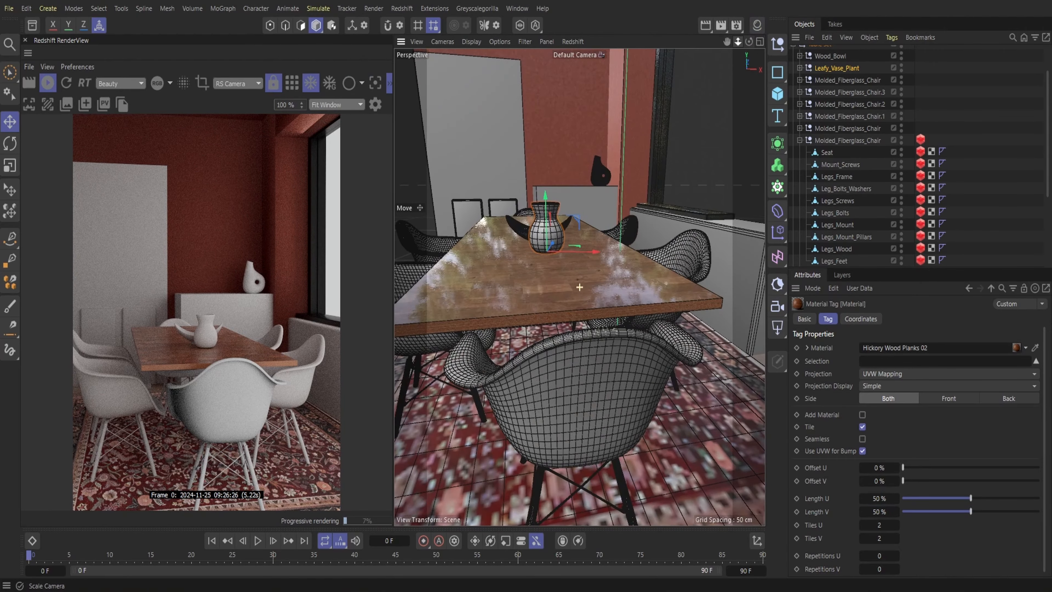
pyautogui.keyDown('alt'); pyautogui.moveTo(580, 287); pyautogui.dragTo(574, 328); pyautogui.keyUp('alt')
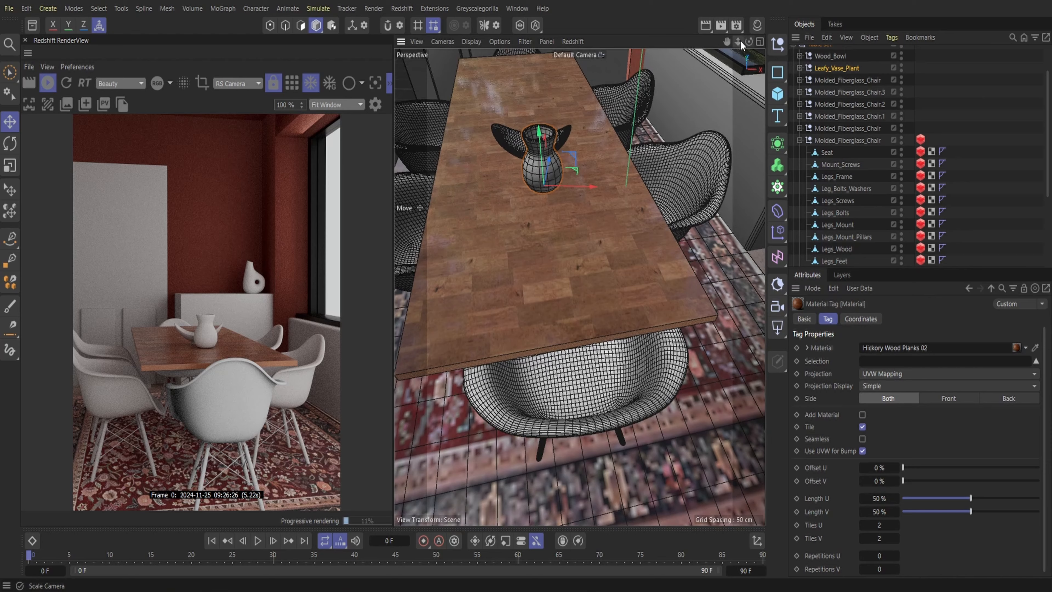
pyautogui.moveTo(738, 41); pyautogui.dragTo(734, 41)
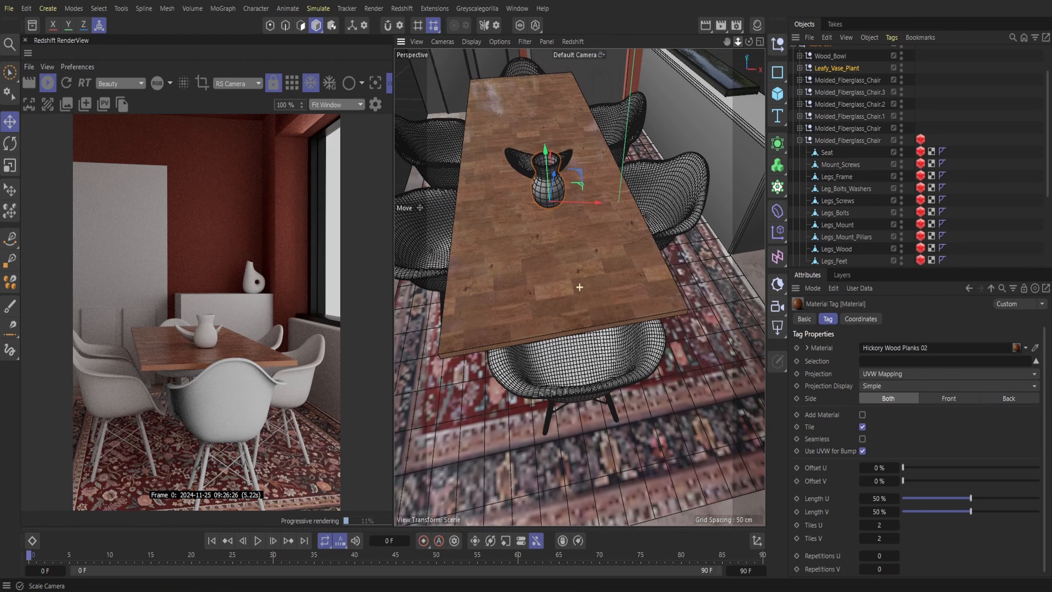
pyautogui.moveTo(971, 500); pyautogui.dragTo(1048, 502)
pyautogui.moveTo(971, 511); pyautogui.dragTo(1048, 514)
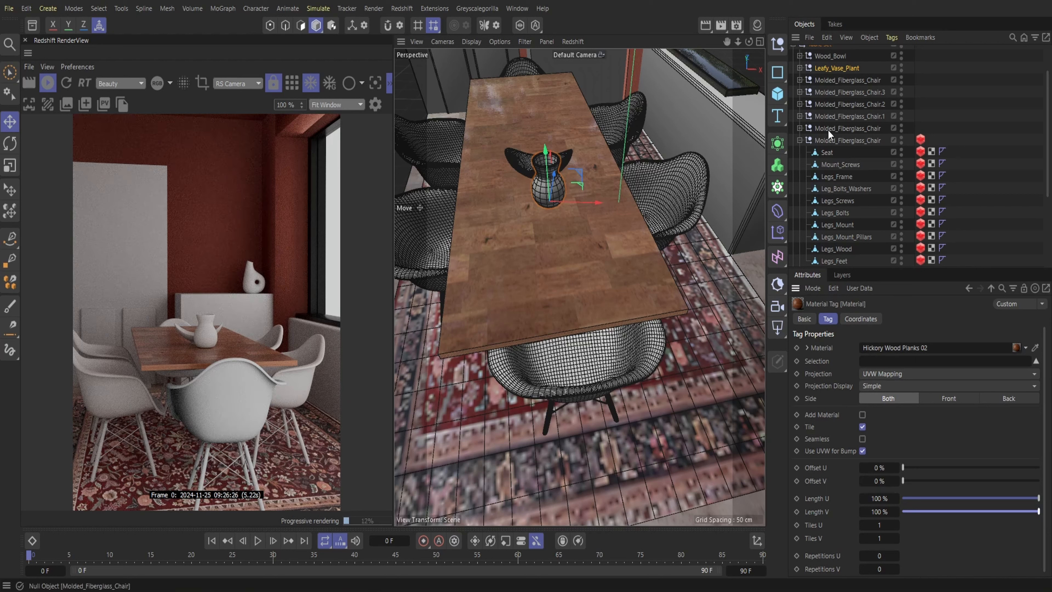
# Rotate the tabletop a quarter turn about its vertical axis and resize both its sides to fit between the chairs
pyautogui.scroll(2, 831, 135)
pyautogui.click(563, 269)
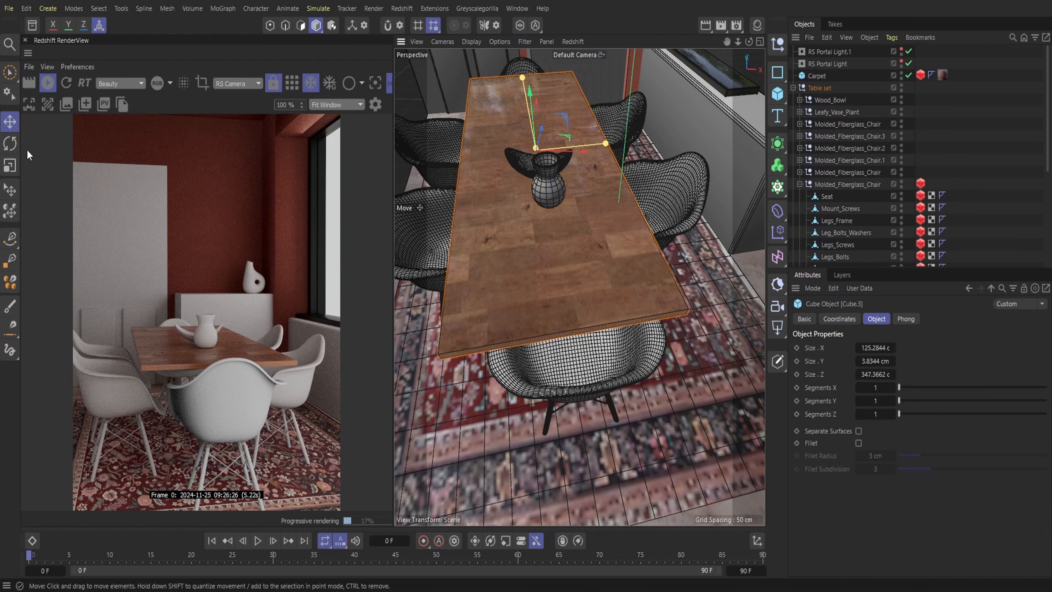
pyautogui.click(9, 144)
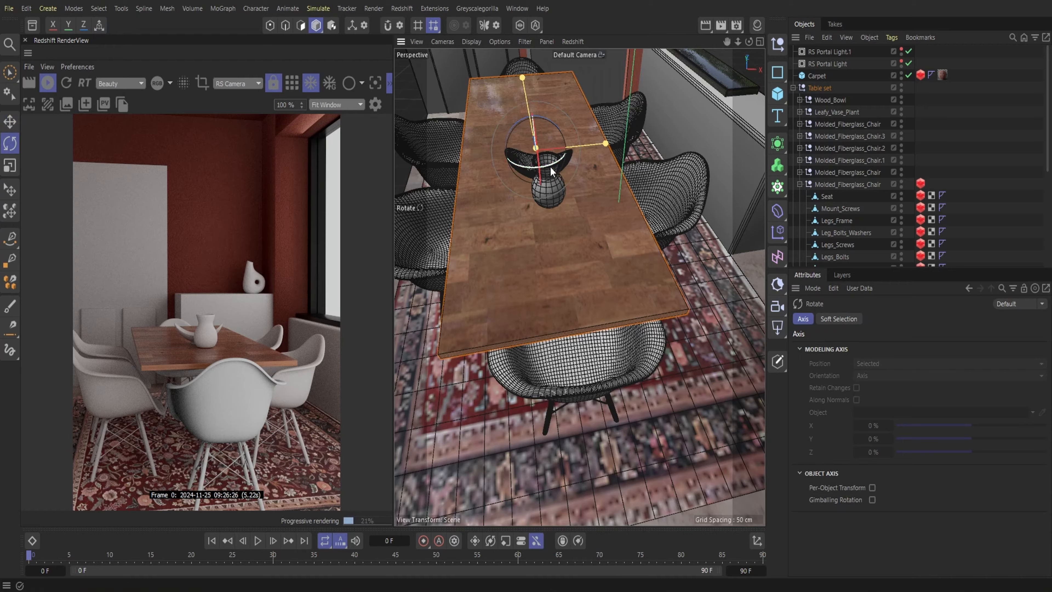
pyautogui.moveTo(551, 169); pyautogui.dragTo(528, 80)
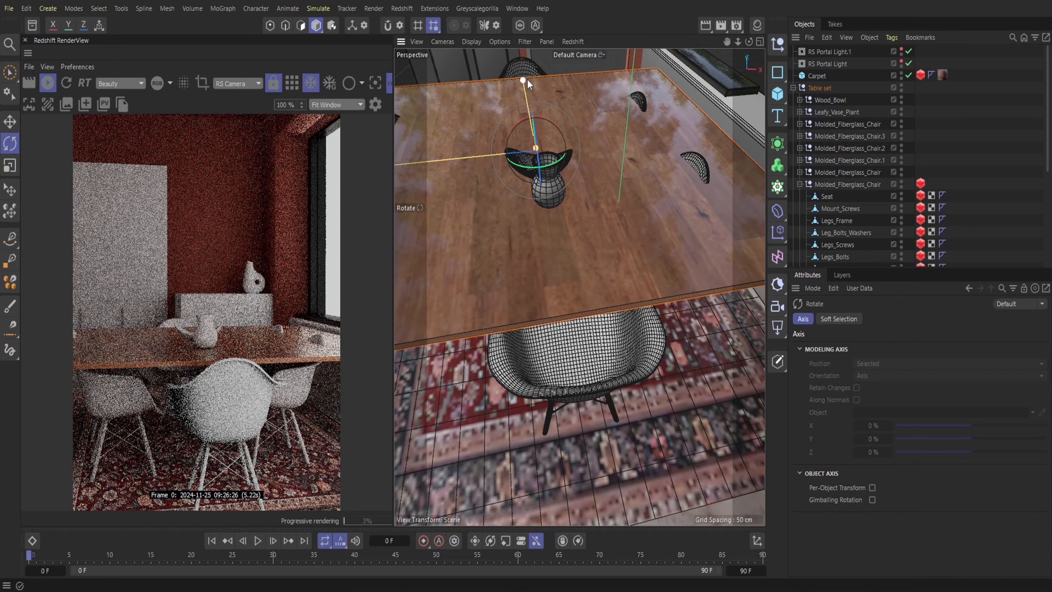
pyautogui.moveTo(740, 41); pyautogui.dragTo(705, 84)
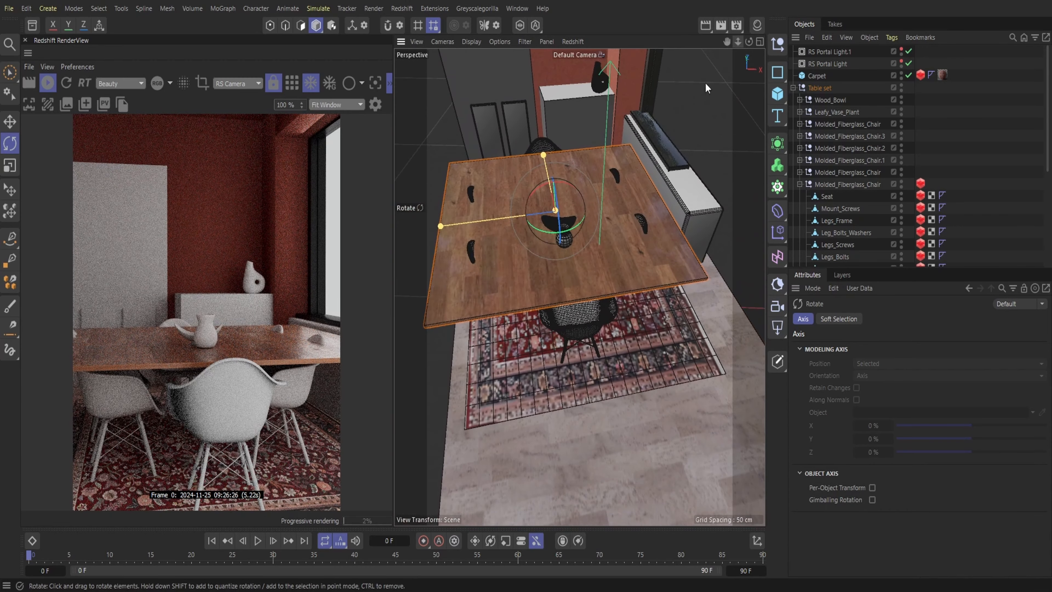
pyautogui.moveTo(440, 226); pyautogui.dragTo(520, 227)
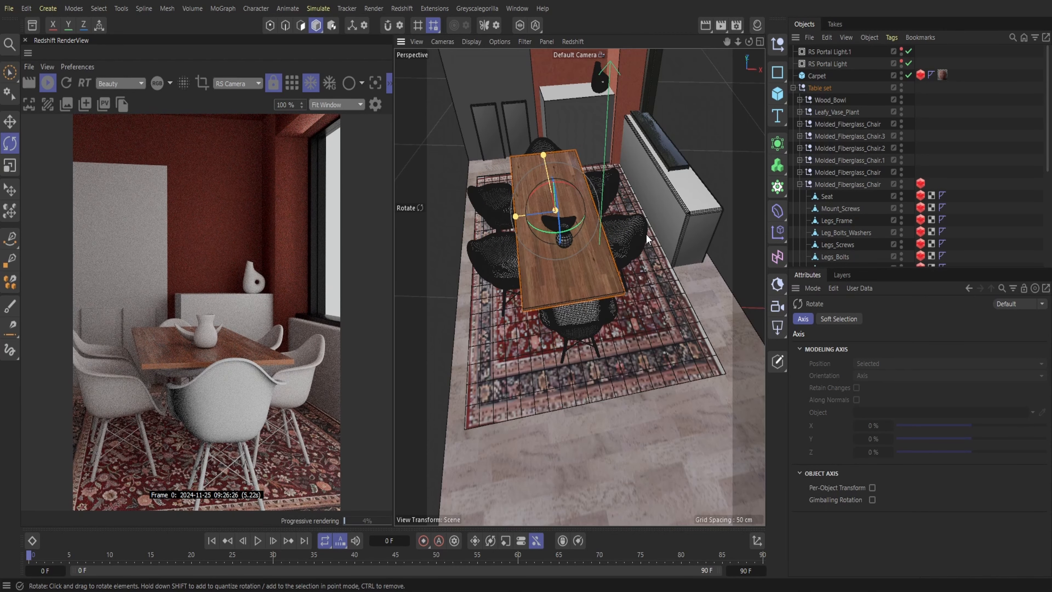
pyautogui.scroll(-5, 647, 239)
# Search the asset library for "table" and browse the model results for a piece that suits the dining room
pyautogui.click(32, 26)
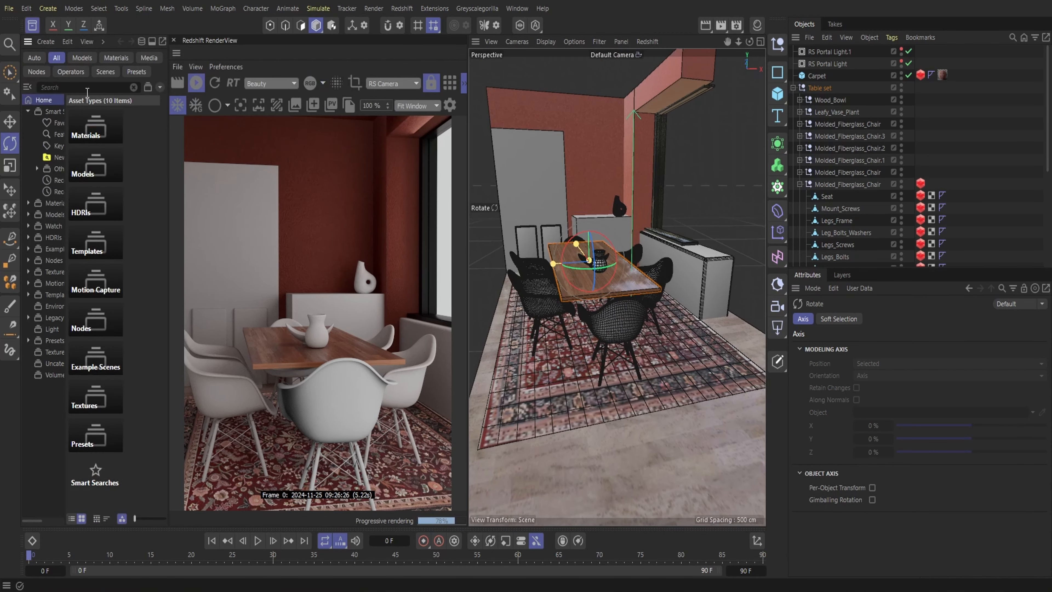
pyautogui.write('t')
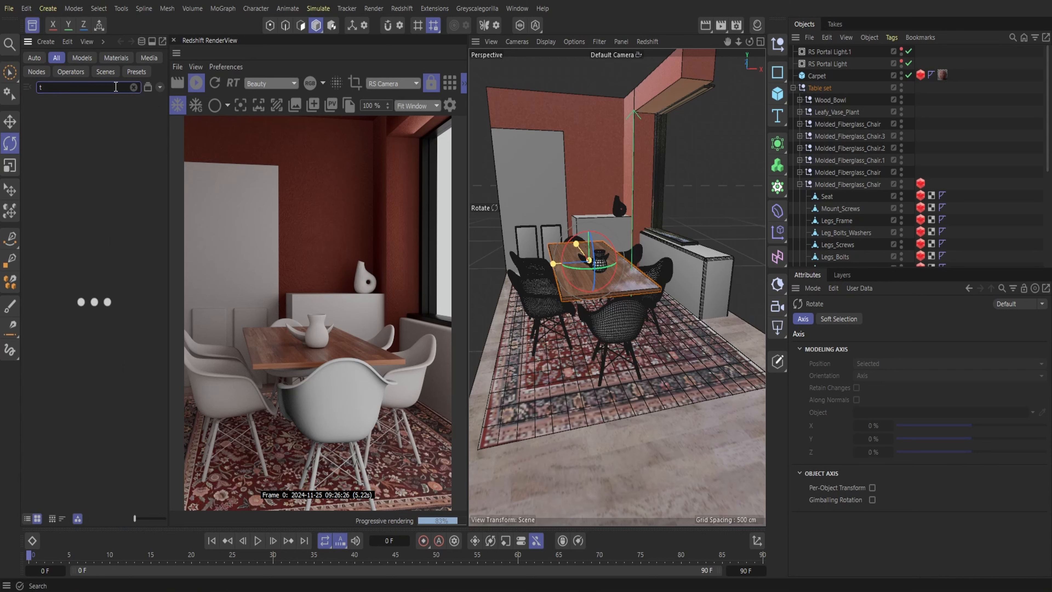
pyautogui.write('able')
pyautogui.scroll(-8, 111, 340)
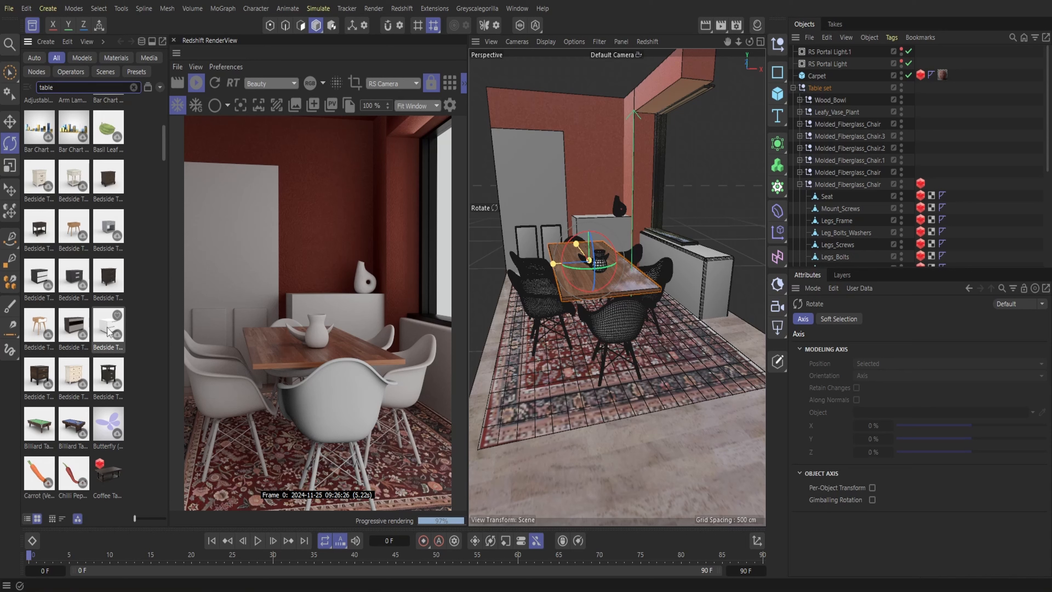
pyautogui.scroll(-2, 111, 279)
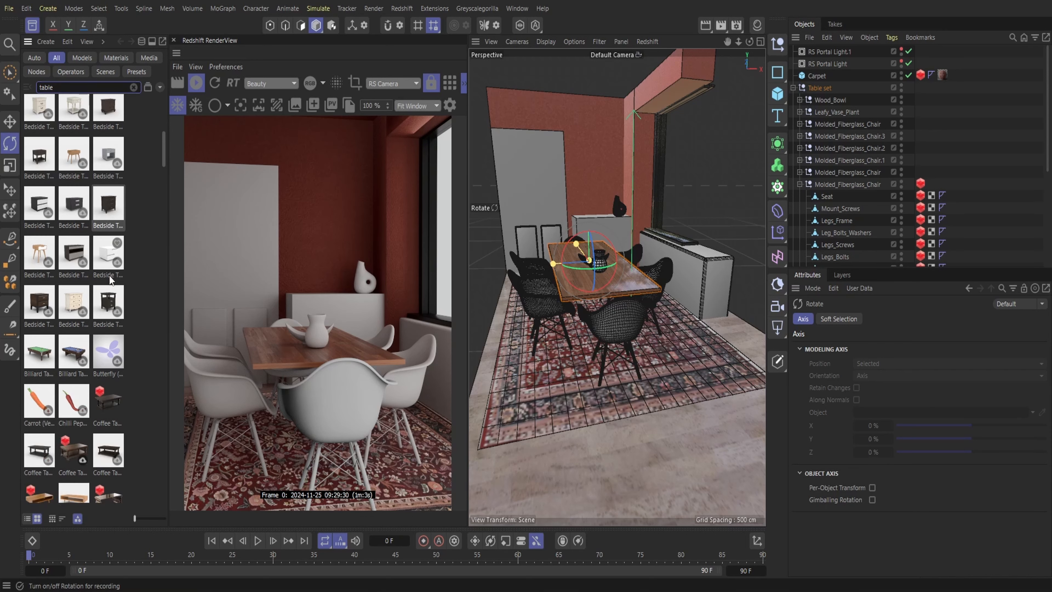
pyautogui.scroll(-8, 111, 280)
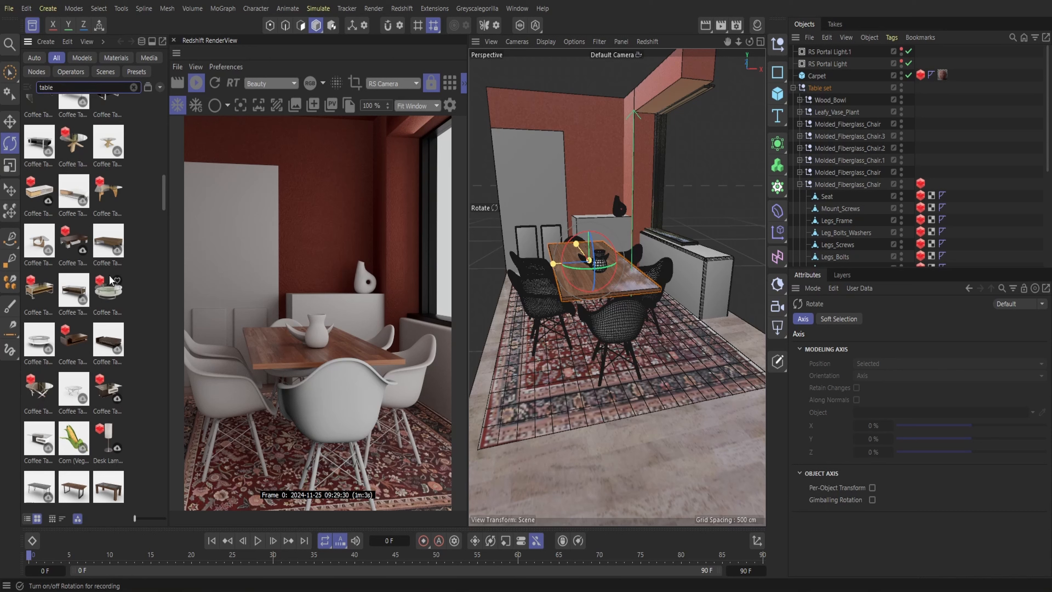
pyautogui.scroll(-2, 111, 280)
pyautogui.scroll(2, 111, 280)
pyautogui.scroll(-8, 111, 280)
pyautogui.scroll(-10, 111, 280)
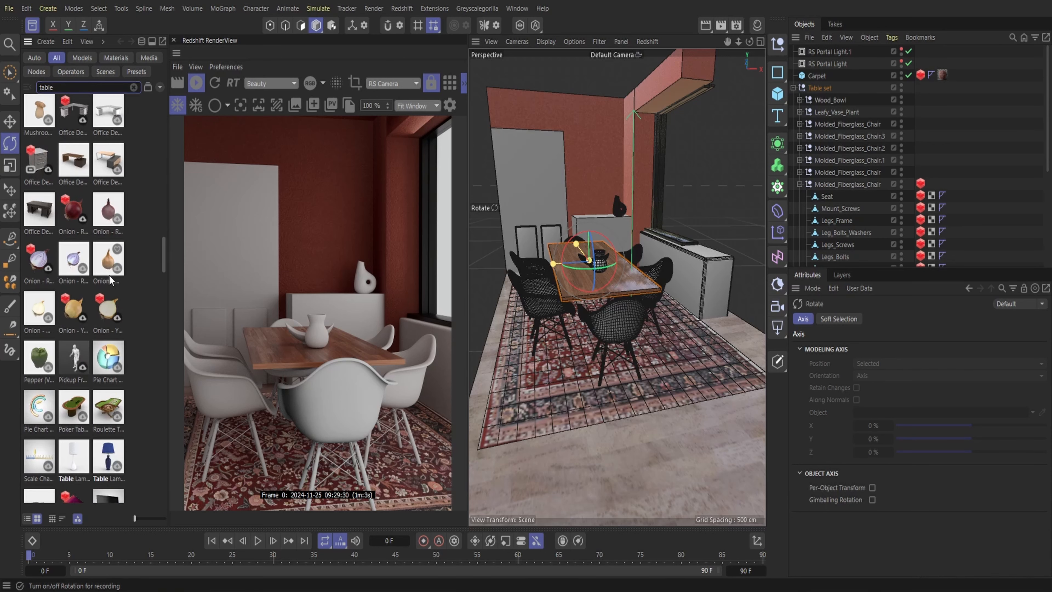
pyautogui.scroll(-4, 111, 280)
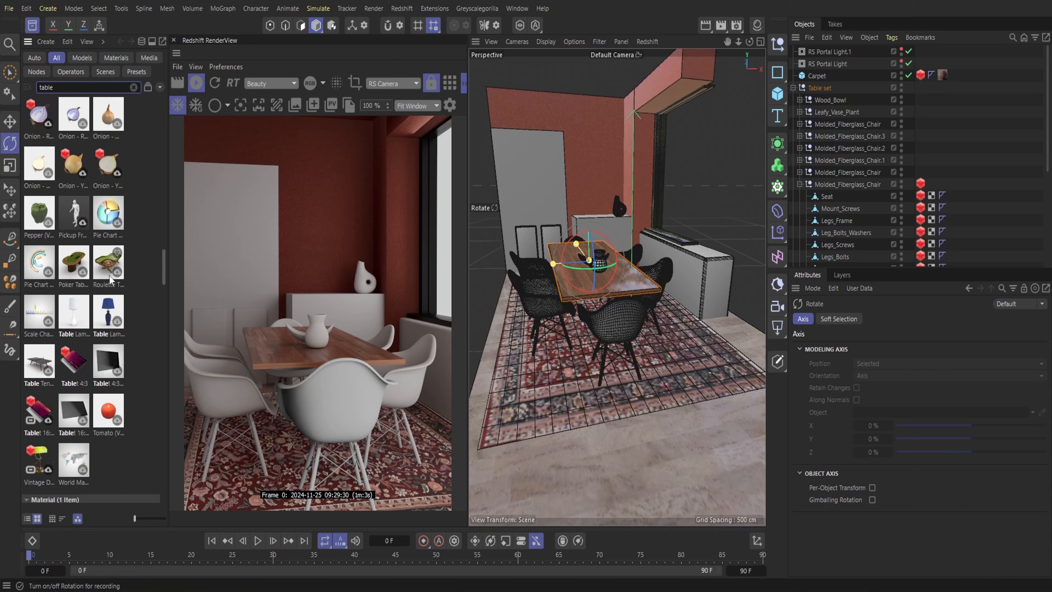
pyautogui.scroll(4, 111, 280)
pyautogui.scroll(4, 111, 280)
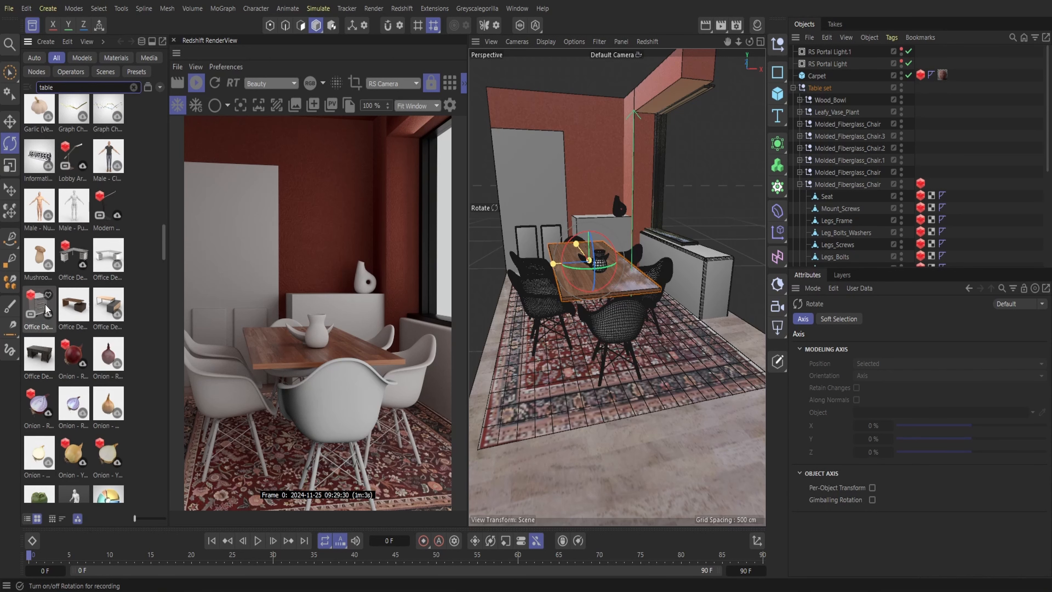
# Try the Office Desk 01 Cabinet With Drawer Runners, moved in front of the dining set and rotated, and delete it again
pyautogui.doubleClick(43, 306)
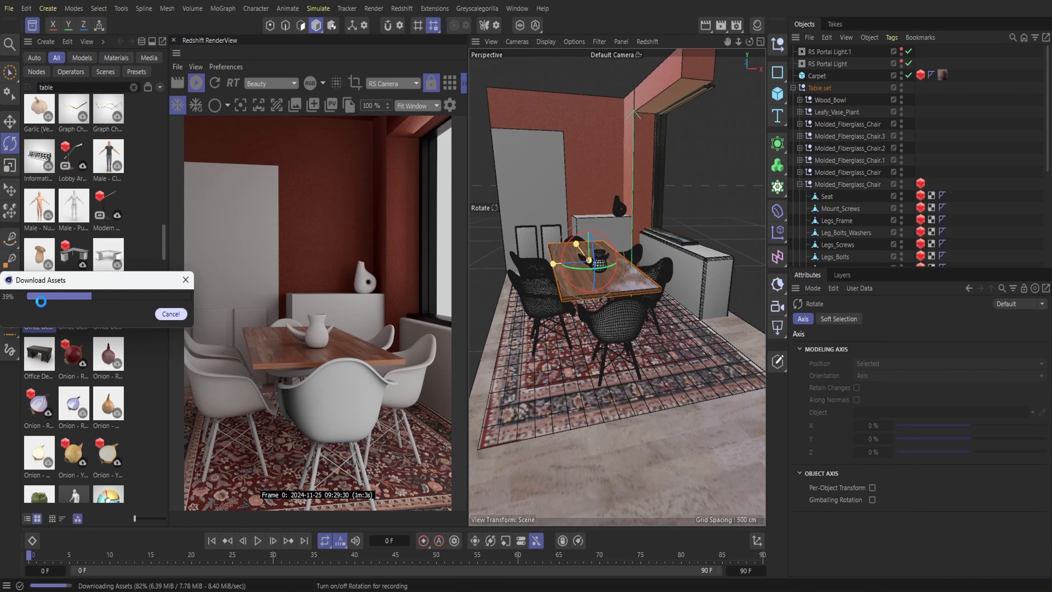
pyautogui.click(32, 25)
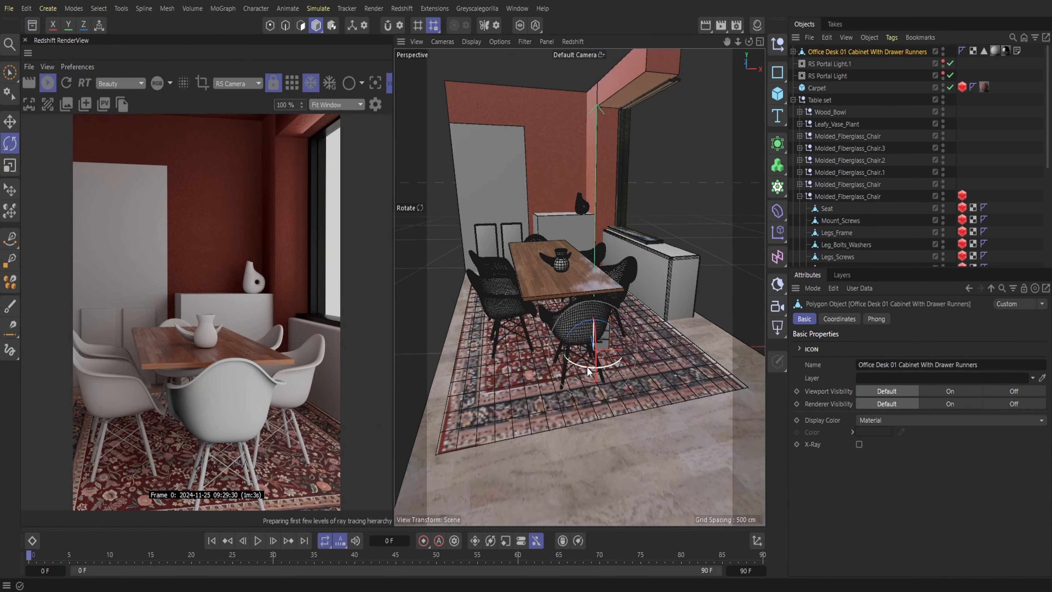
pyautogui.moveTo(596, 368); pyautogui.dragTo(643, 355)
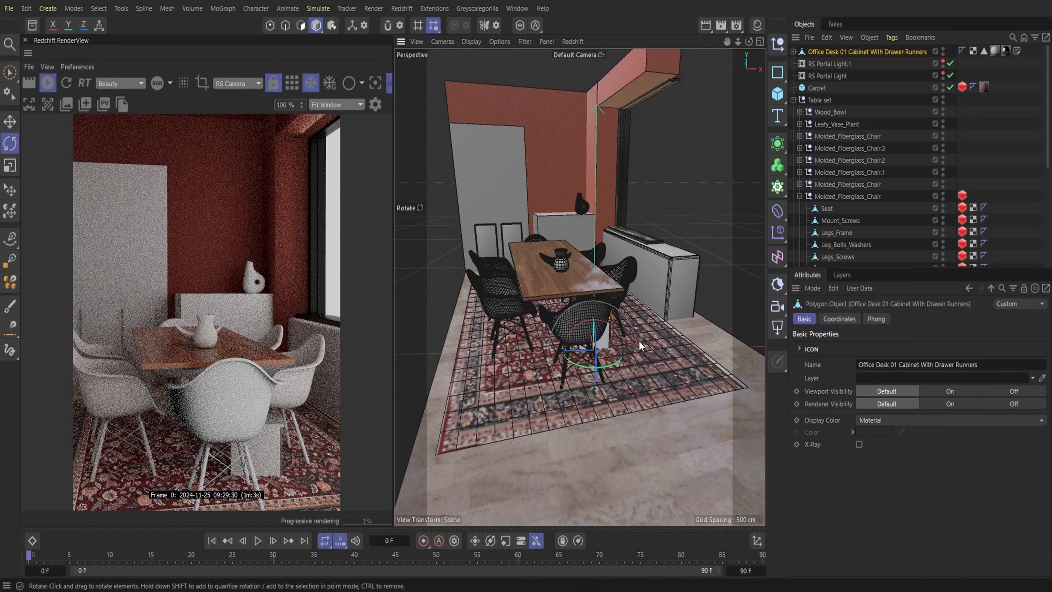
pyautogui.click(10, 121)
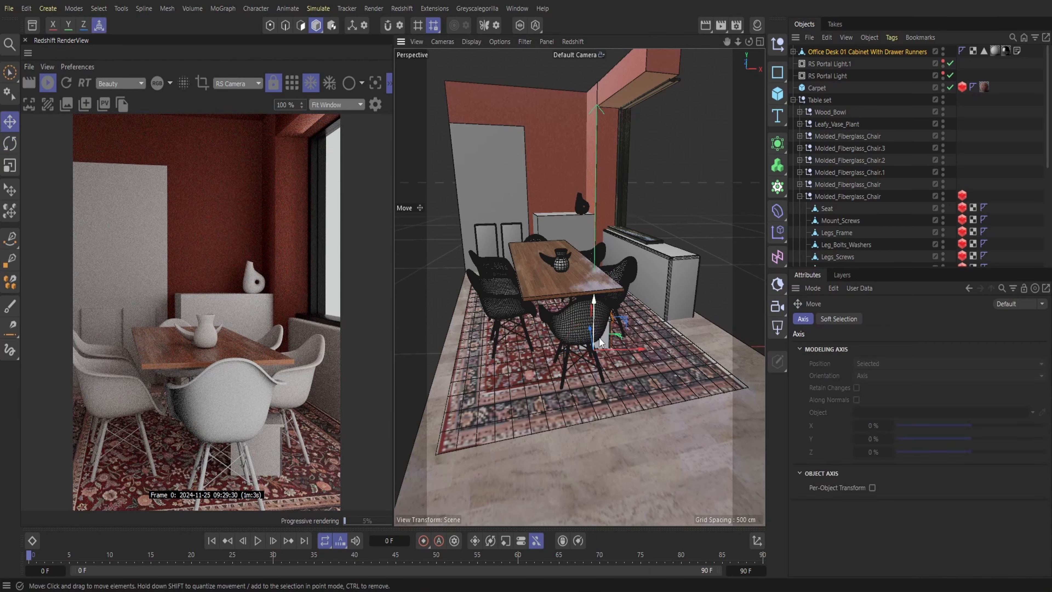
pyautogui.moveTo(598, 346); pyautogui.dragTo(607, 405)
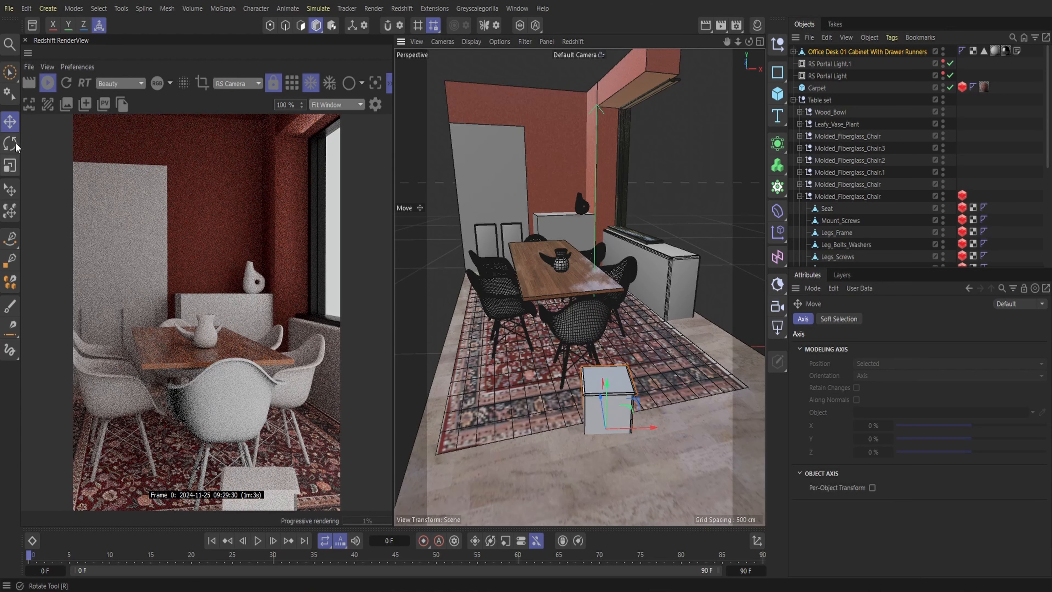
pyautogui.press('r')
pyautogui.moveTo(596, 455); pyautogui.dragTo(533, 414)
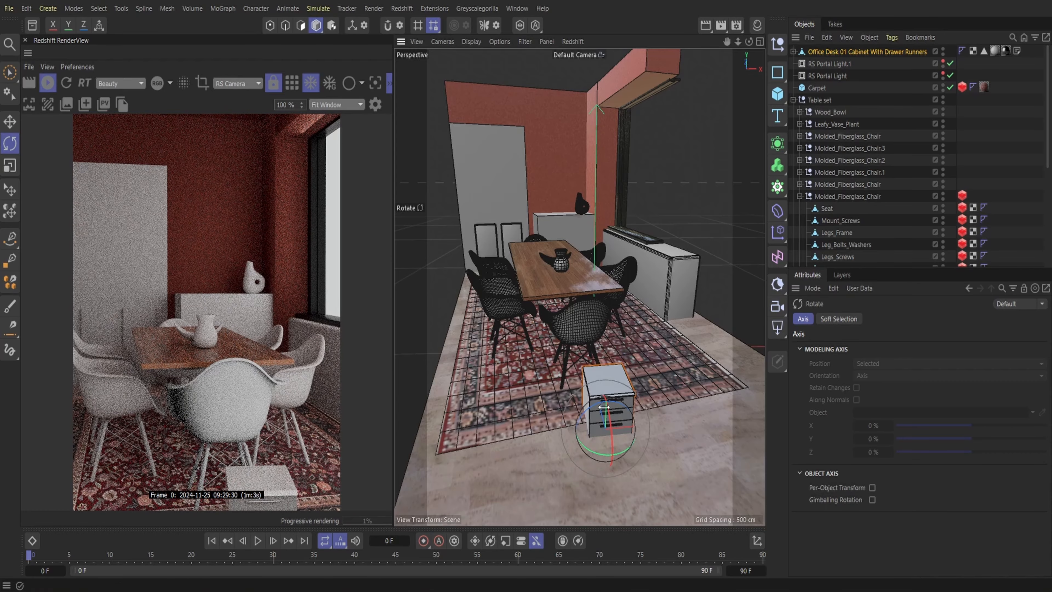
pyautogui.click(878, 52)
pyautogui.press('Delete')
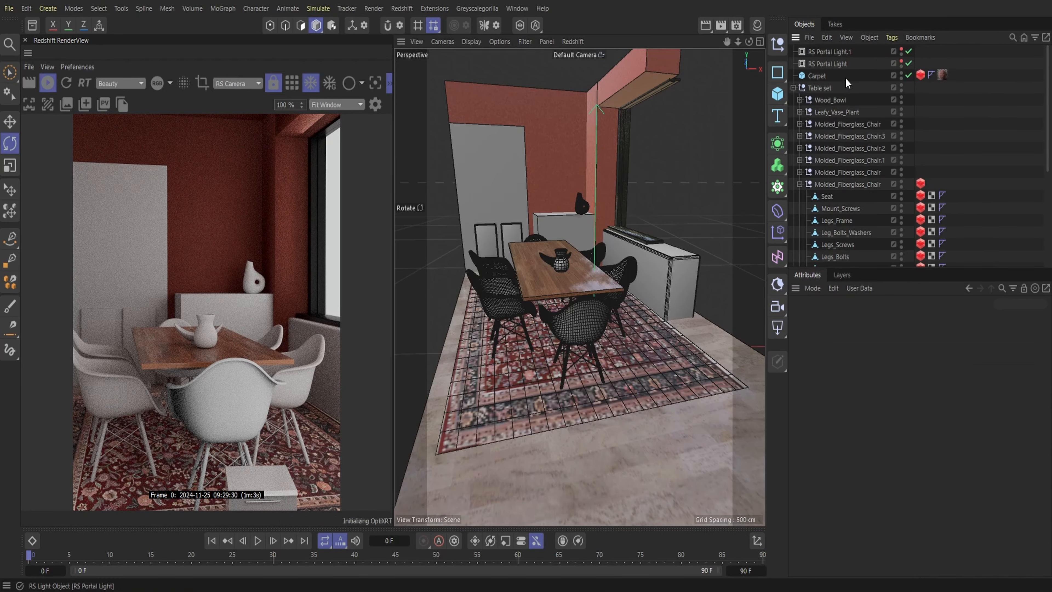
# Add the Bedside Table 03 model from the asset library and move it to the far end of the carpet near the back wall
pyautogui.click(30, 28)
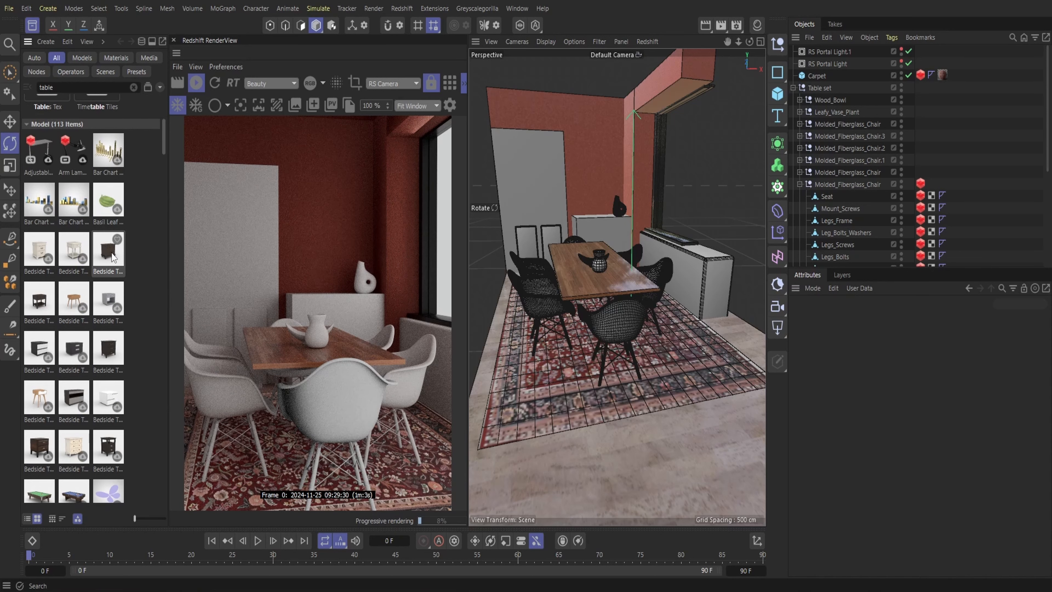
pyautogui.doubleClick(108, 251)
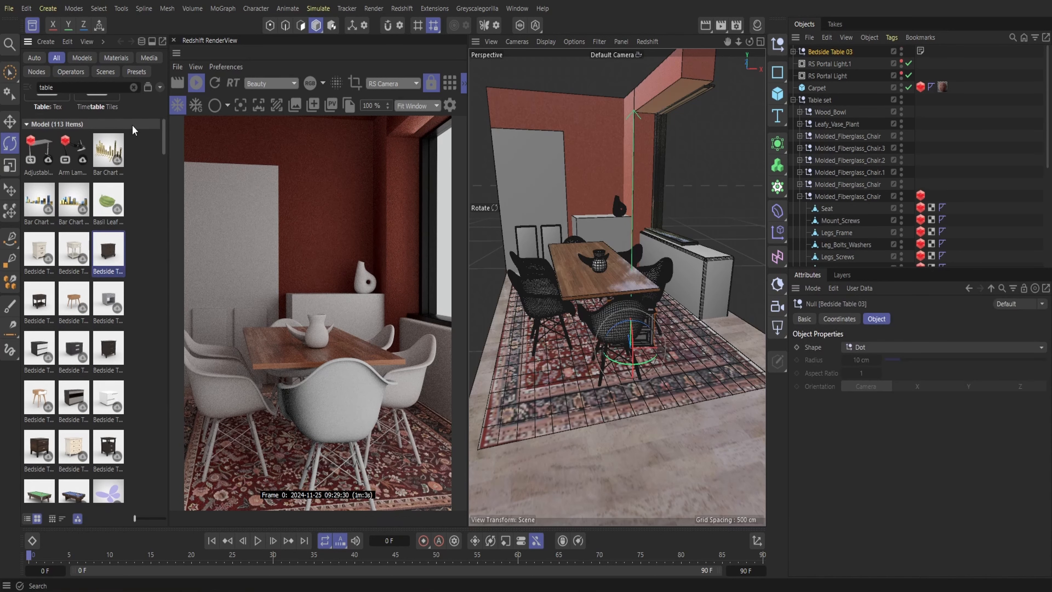
pyautogui.click(31, 27)
pyautogui.press('e')
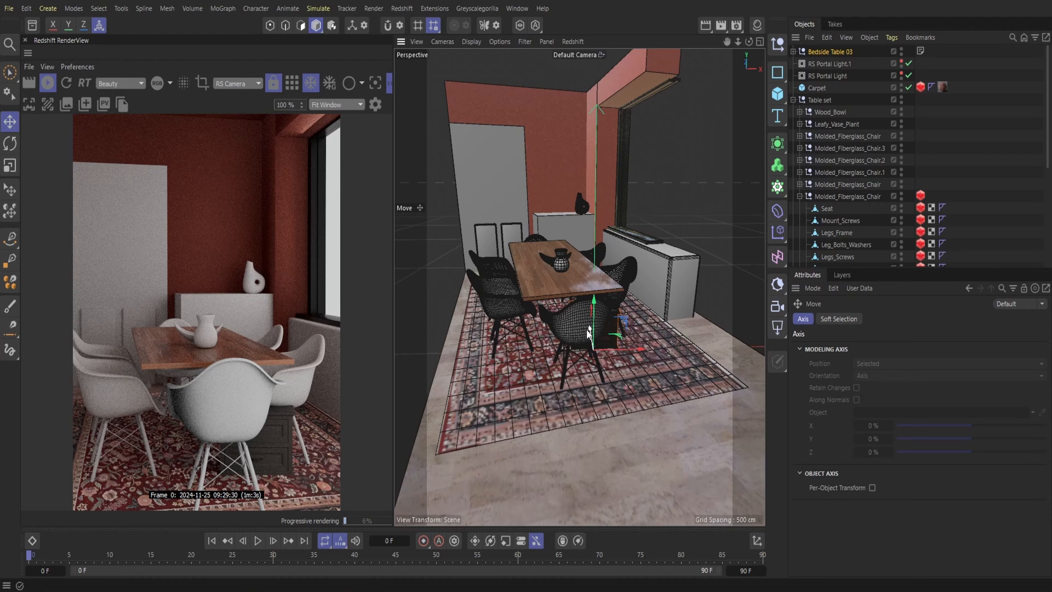
pyautogui.keyDown('alt'); pyautogui.moveTo(704, 153); pyautogui.dragTo(621, 203); pyautogui.keyUp('alt')
pyautogui.moveTo(732, 219); pyautogui.dragTo(762, 194)
pyautogui.keyDown('alt'); pyautogui.moveTo(704, 199); pyautogui.dragTo(678, 186, button='middle'); pyautogui.keyUp('alt')
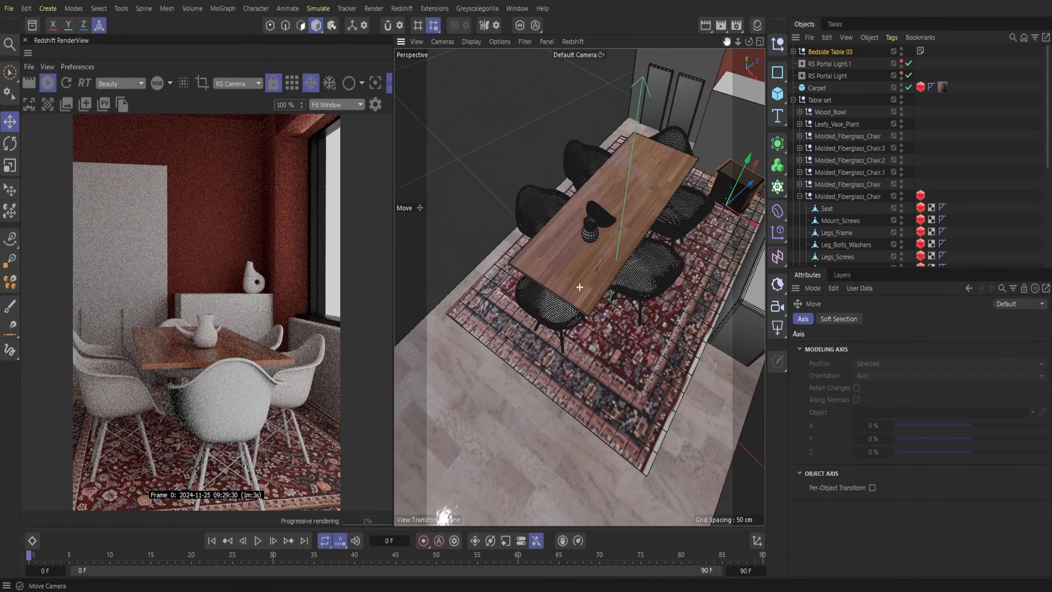
pyautogui.moveTo(727, 42); pyautogui.dragTo(650, 51)
pyautogui.moveTo(749, 42); pyautogui.dragTo(741, 48)
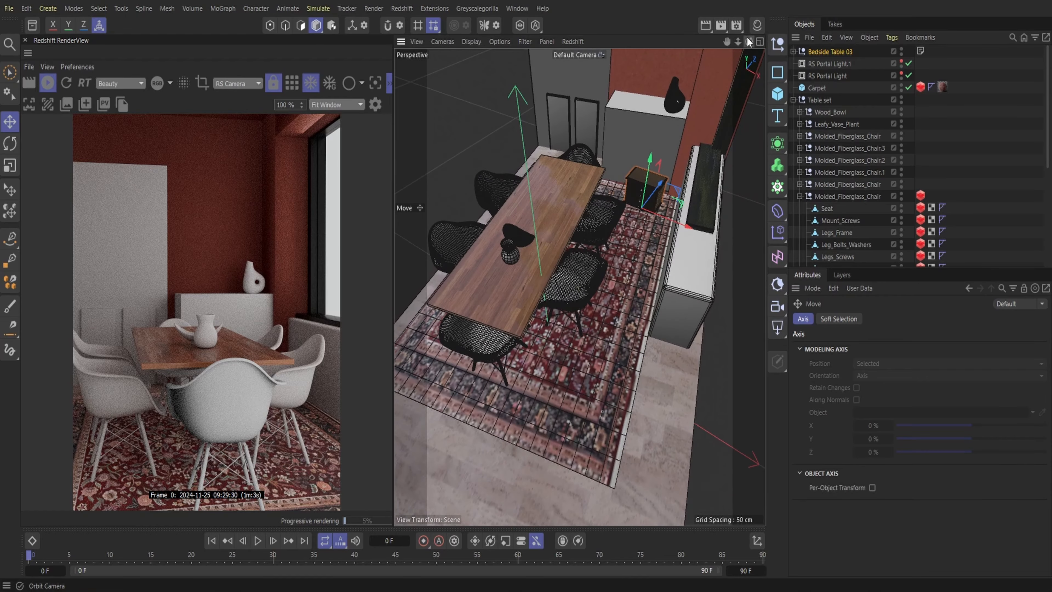
# Rotate the bedside table to face the dining table and move it back in front of the white cabinet
pyautogui.press('r')
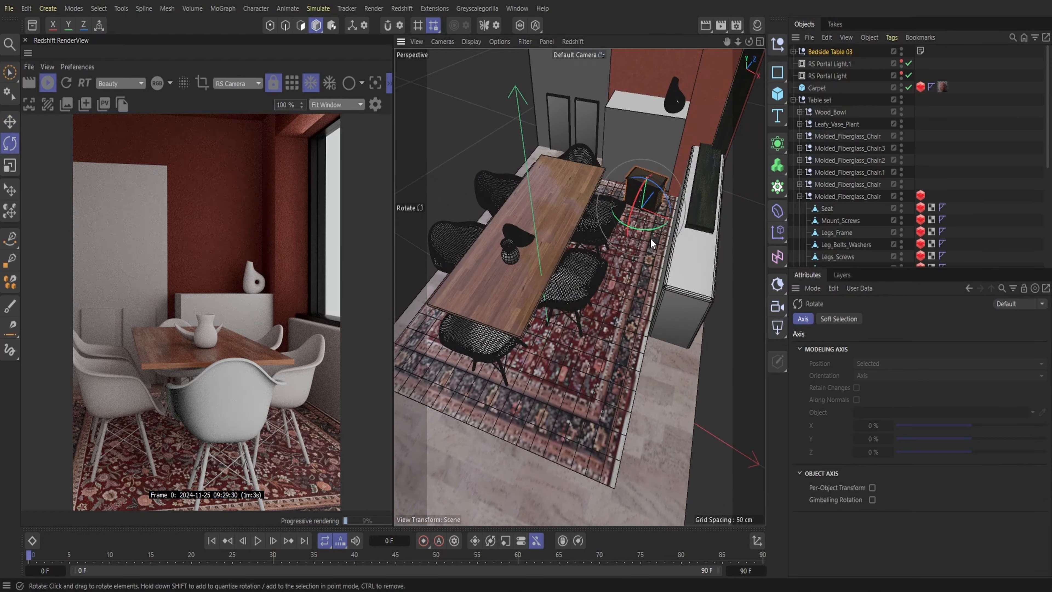
pyautogui.moveTo(650, 237); pyautogui.dragTo(653, 232)
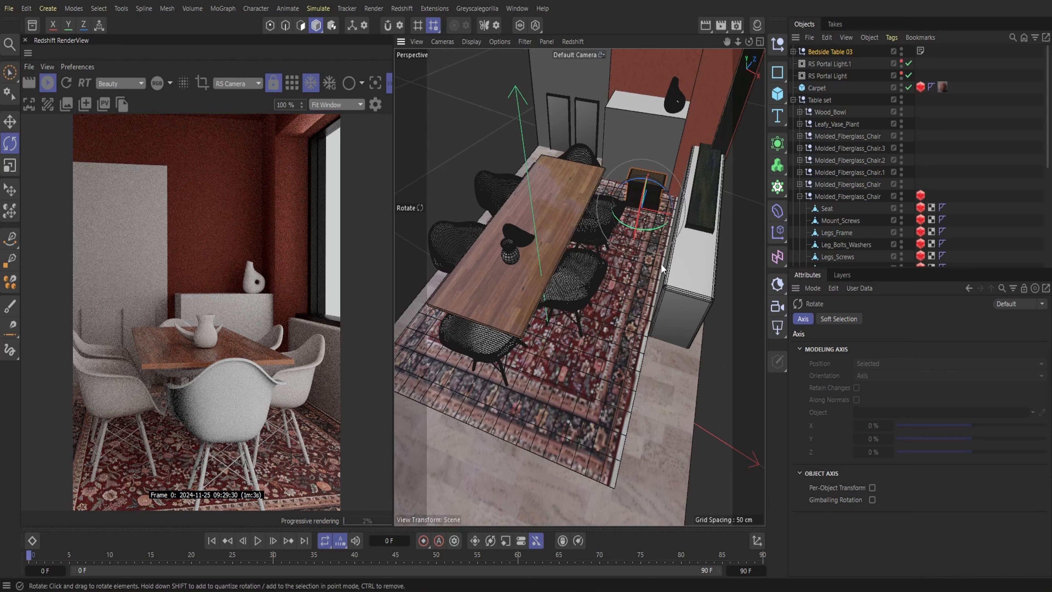
pyautogui.press('e')
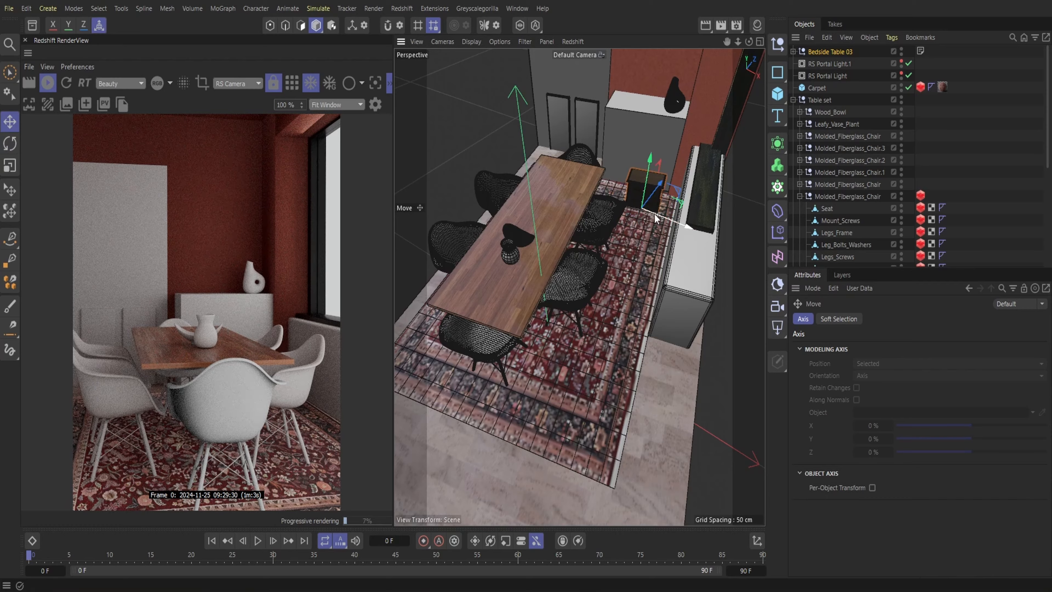
pyautogui.moveTo(656, 219); pyautogui.dragTo(652, 189)
# Scale the bedside table up with the Place tool to nearly the white cabinet's width and save the scene
pyautogui.click(9, 189)
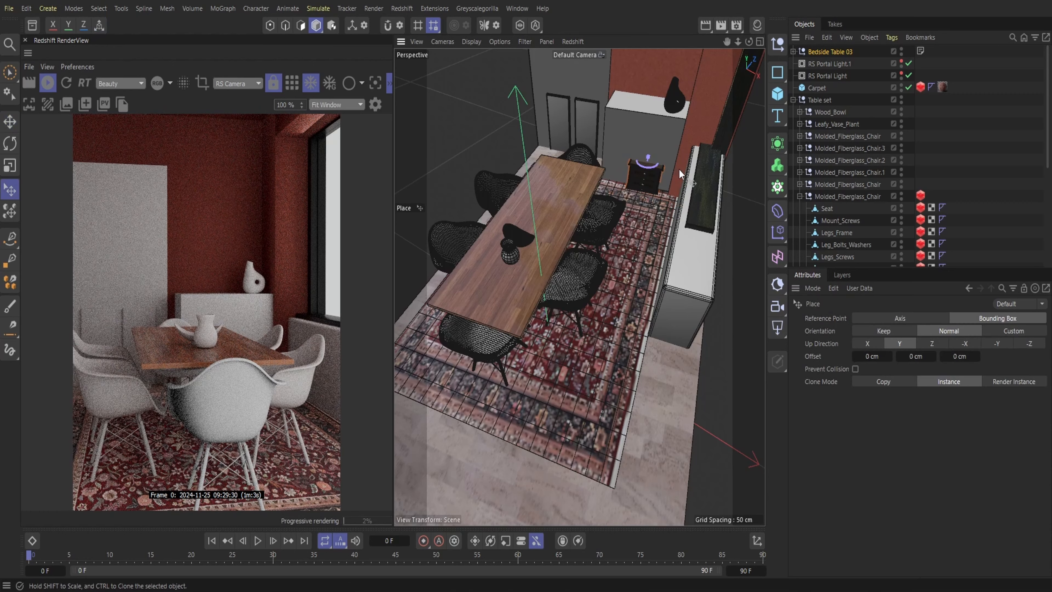
pyautogui.moveTo(655, 135); pyautogui.dragTo(657, 126)
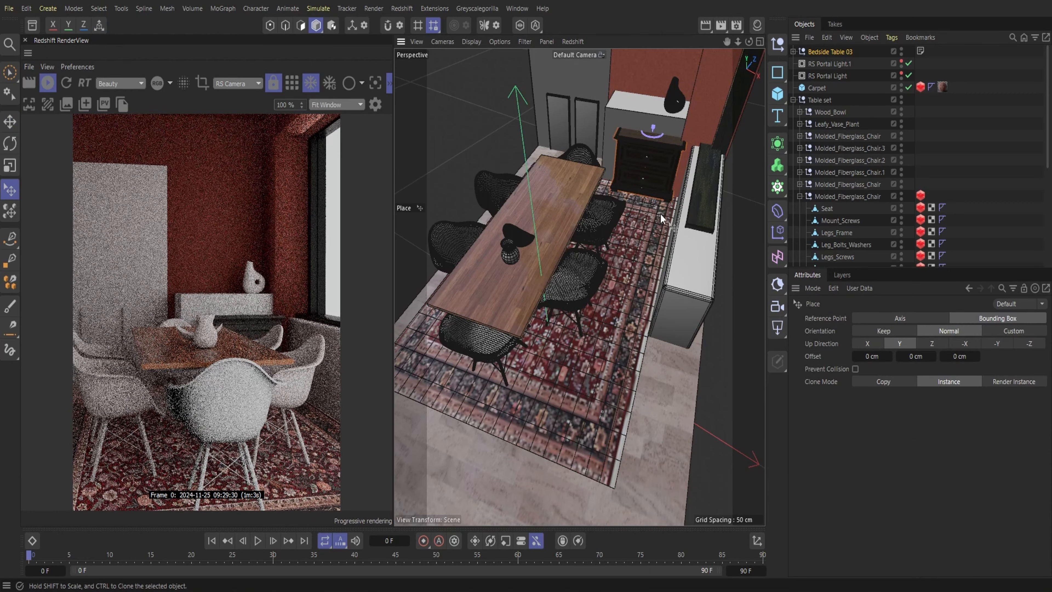
pyautogui.click(9, 9)
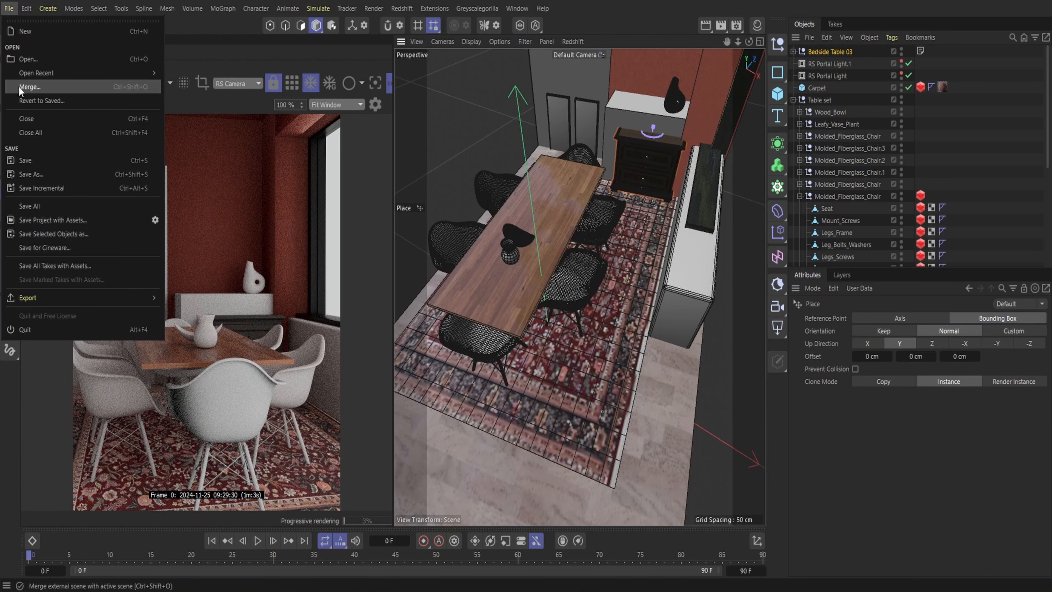
pyautogui.click(25, 161)
# Move the bedside table back into the white cabinet's spot beneath the vase and delete the white cabinet
pyautogui.press('e')
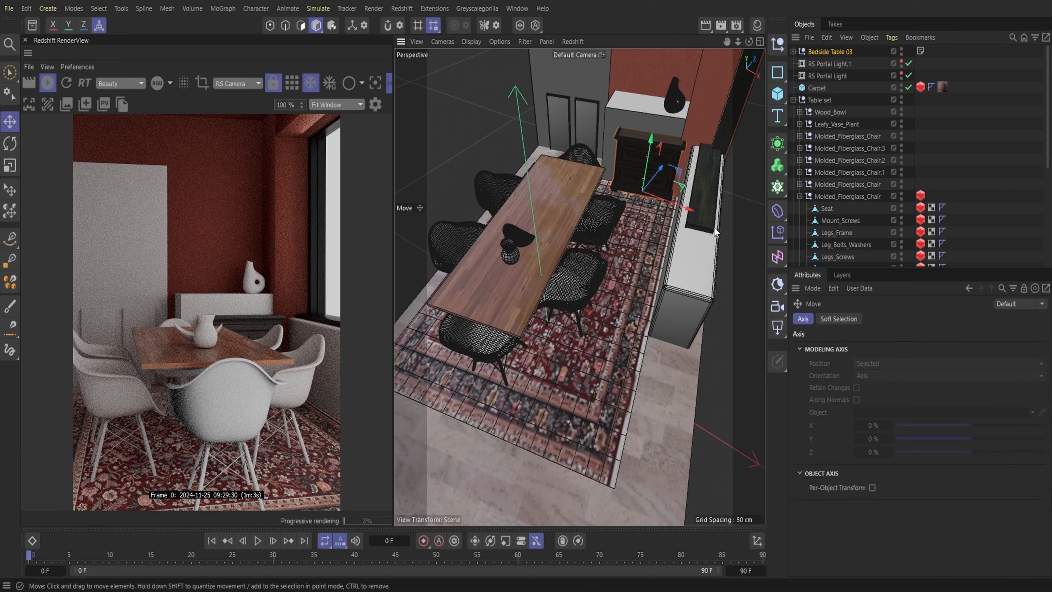
pyautogui.moveTo(667, 201); pyautogui.dragTo(654, 168)
pyautogui.click(635, 111)
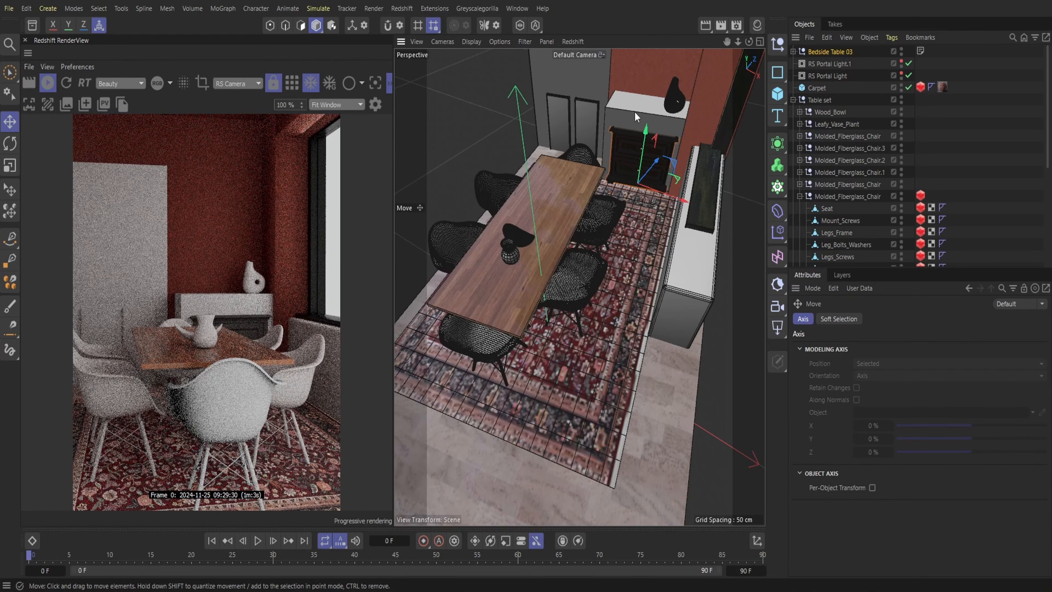
pyautogui.press('Delete')
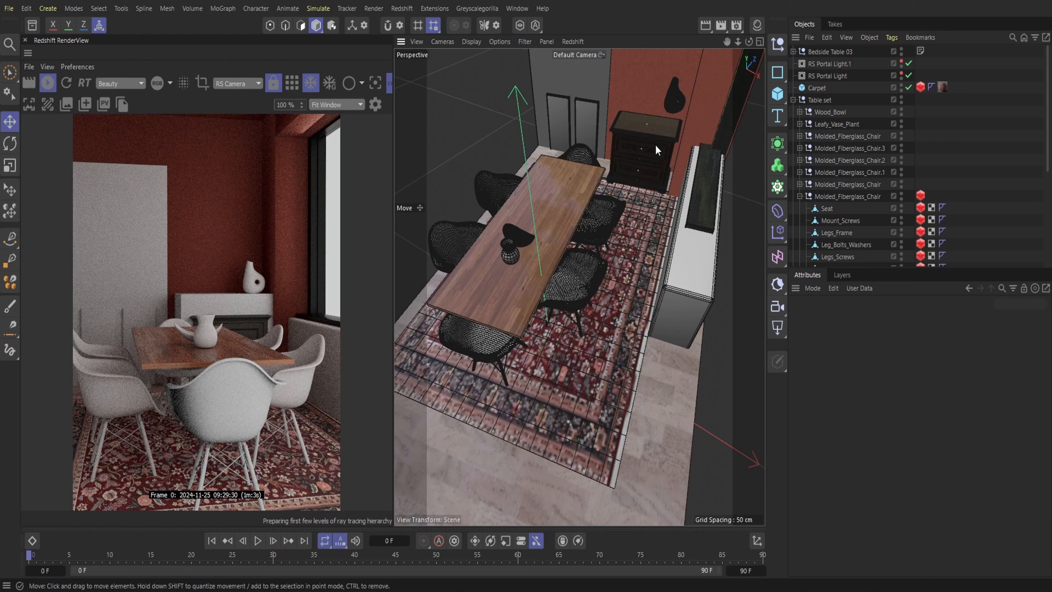
# Enlarge the bedside table with the Place tool until its top supports the vase, and shift it into place against the back wall
pyautogui.click(654, 147)
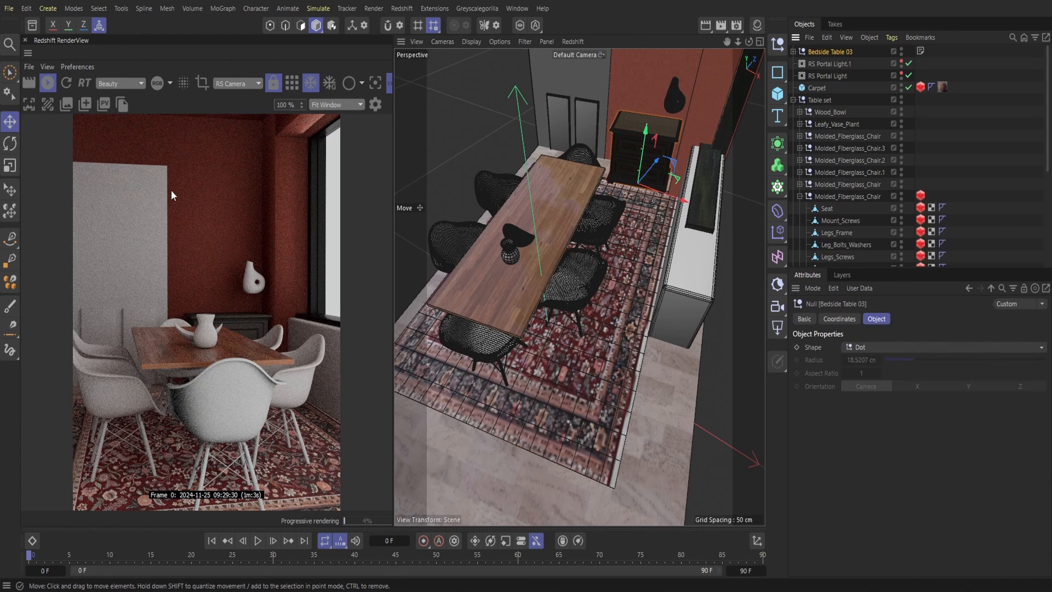
pyautogui.click(10, 190)
pyautogui.moveTo(648, 122); pyautogui.dragTo(651, 105)
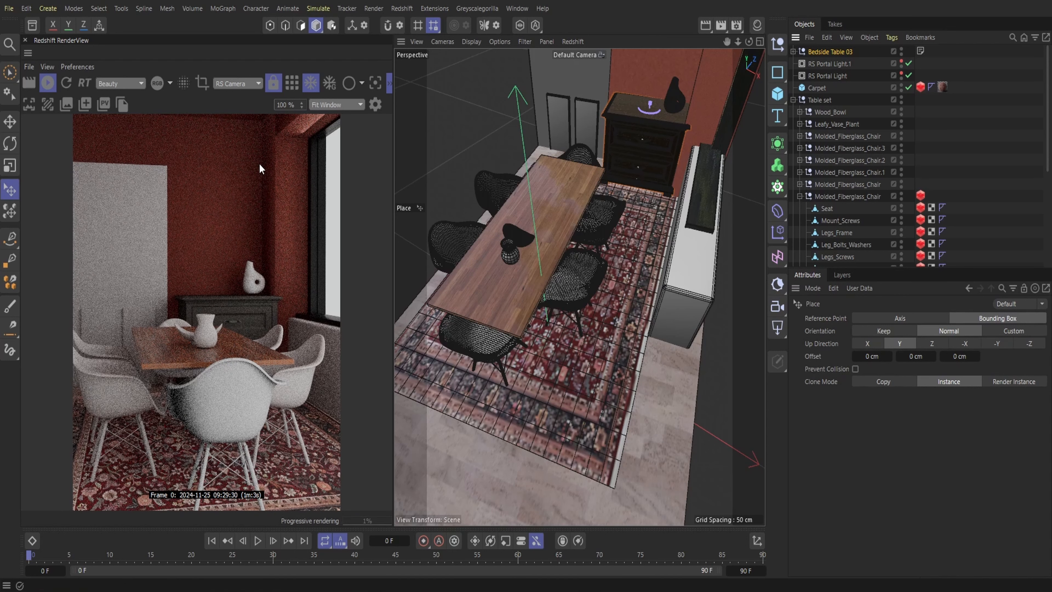
pyautogui.click(10, 122)
pyautogui.moveTo(659, 196); pyautogui.dragTo(646, 191)
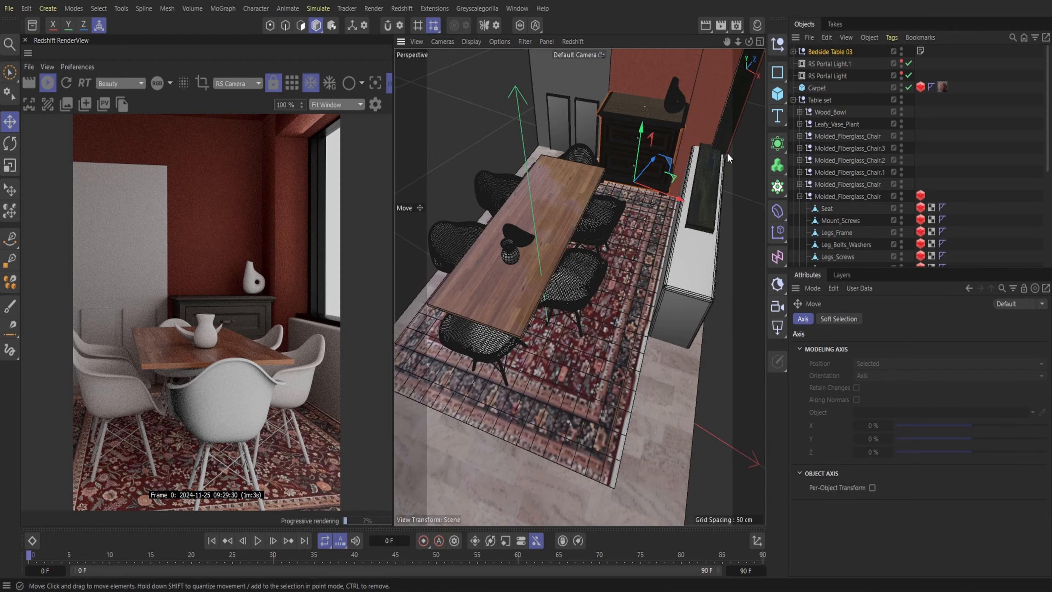
# Lower the Bumpy_Donut_Pitcher vase so that it rests on the bedside table's top
pyautogui.moveTo(737, 41); pyautogui.dragTo(609, 236)
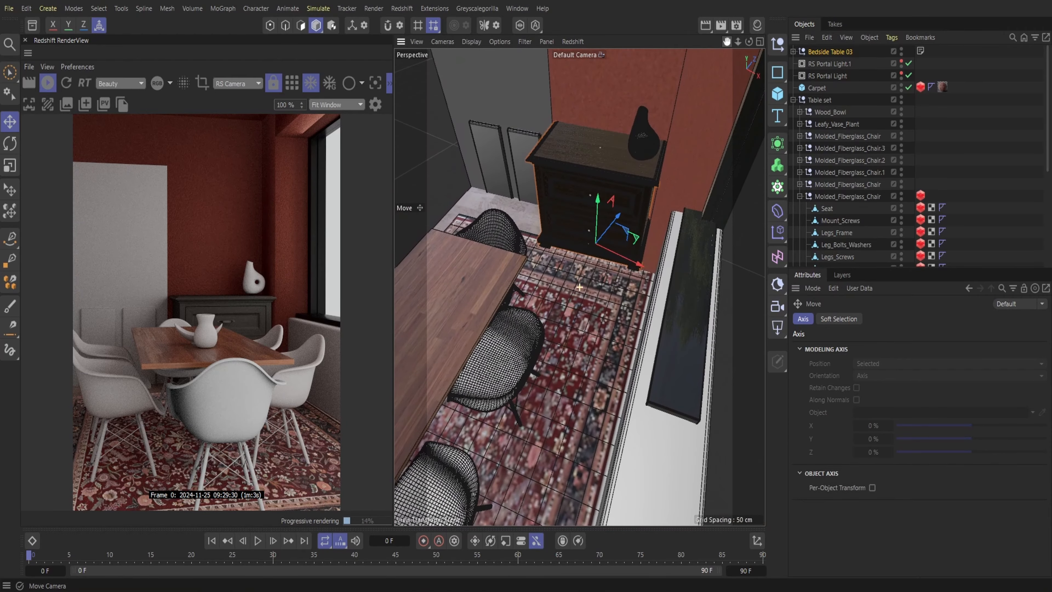
pyautogui.moveTo(749, 41); pyautogui.dragTo(712, 75)
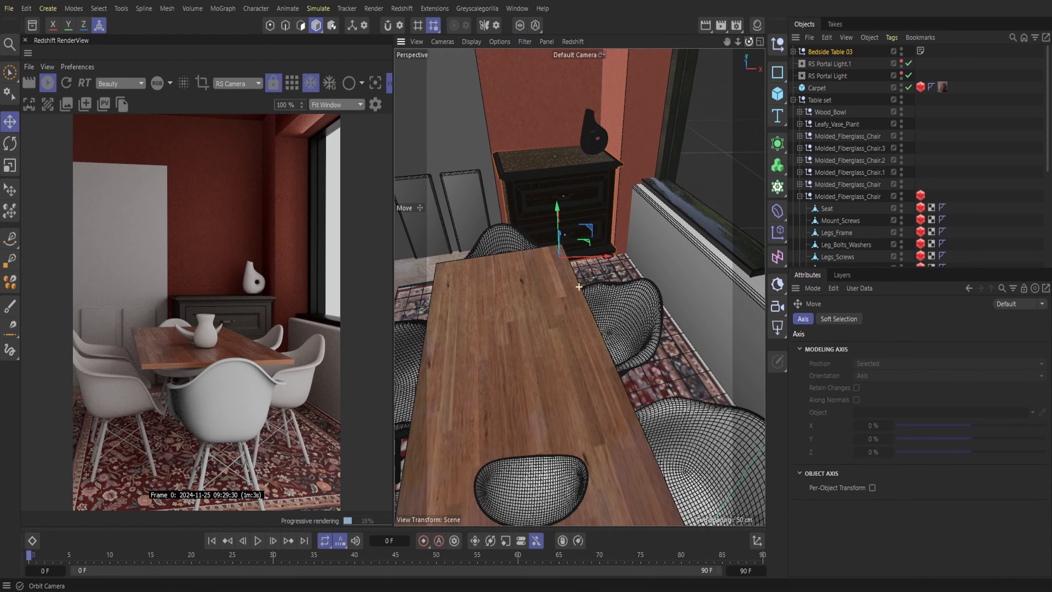
pyautogui.click(757, 25)
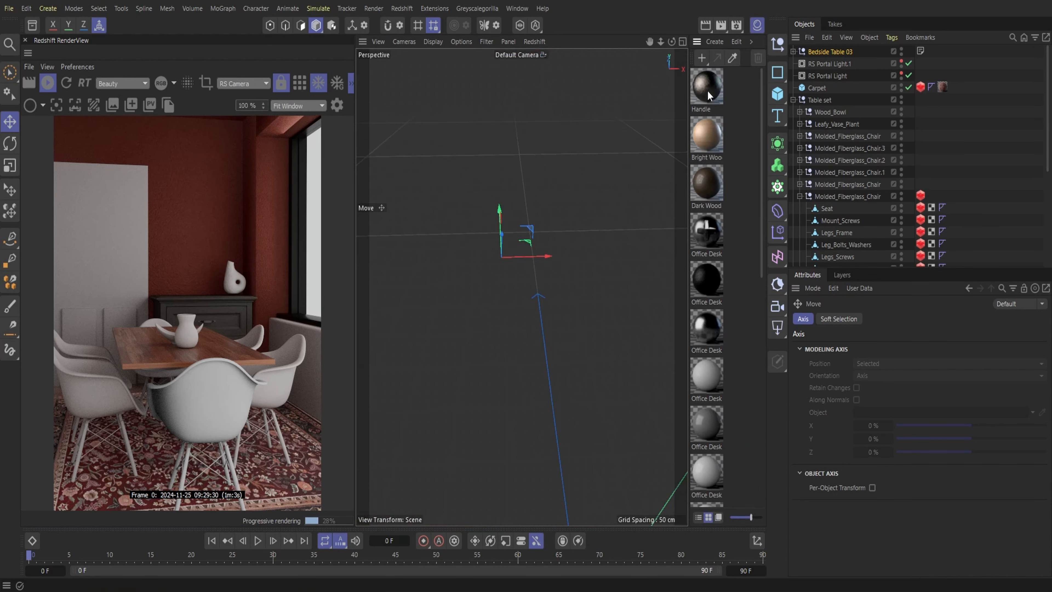
pyautogui.click(714, 182)
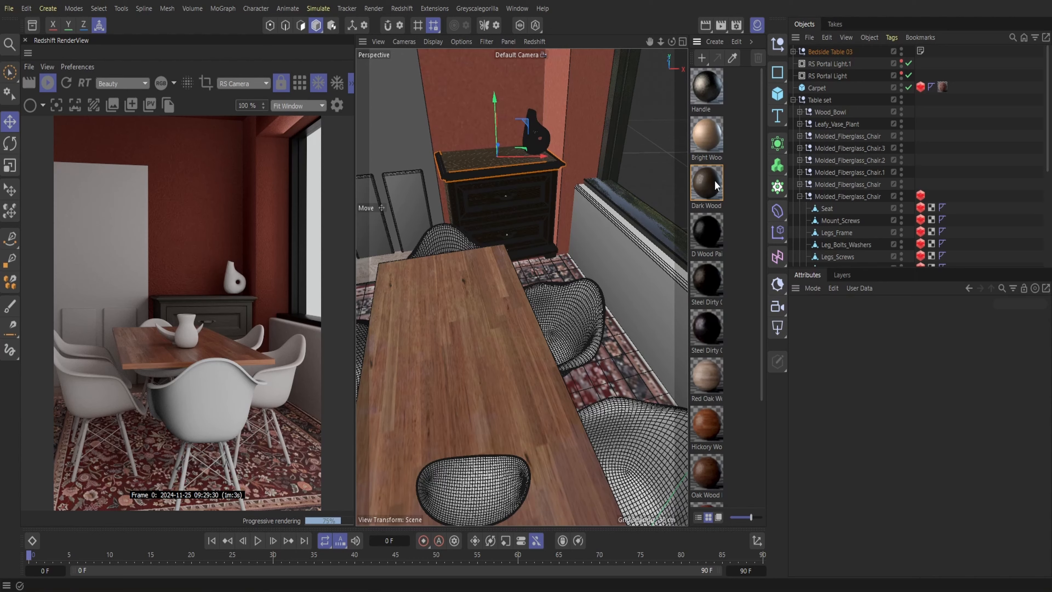
pyautogui.click(534, 129)
pyautogui.scroll(-5, 829, 102)
pyautogui.click(837, 176)
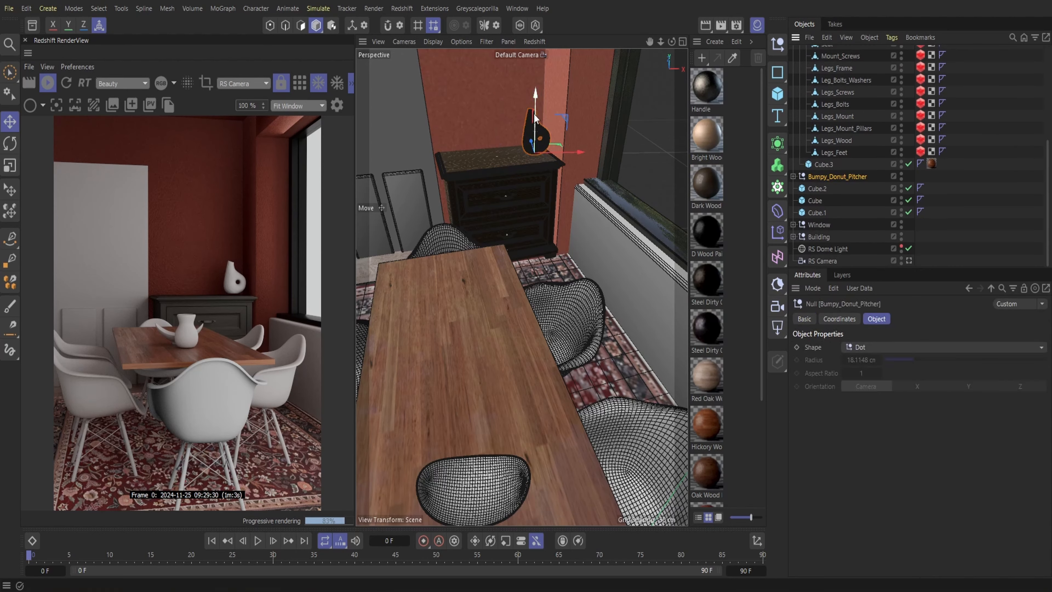
pyautogui.moveTo(535, 115); pyautogui.dragTo(535, 118)
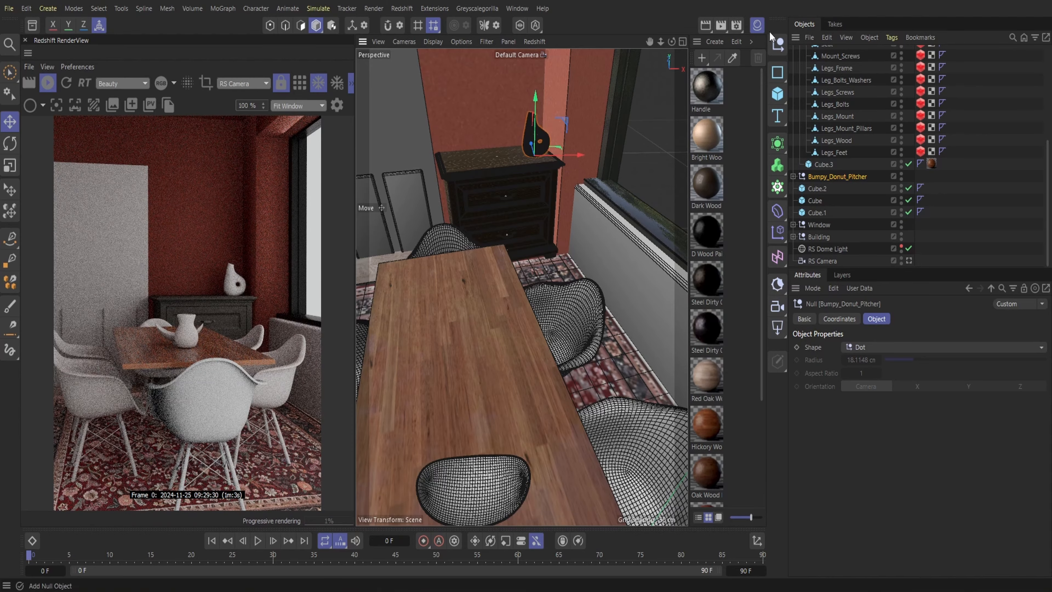
# Make the RS Portal Light visible in the viewport and move it outward from the window
pyautogui.click(758, 26)
pyautogui.moveTo(728, 42); pyautogui.dragTo(803, 42, button='right')
pyautogui.moveTo(730, 43); pyautogui.dragTo(741, 70)
pyautogui.moveTo(530, 218); pyautogui.dragTo(528, 215)
pyautogui.moveTo(738, 42)
pyautogui.mouseDown()
pyautogui.moveTo(704, 42)
pyautogui.moveTo(725, 43)
pyautogui.mouseUp()
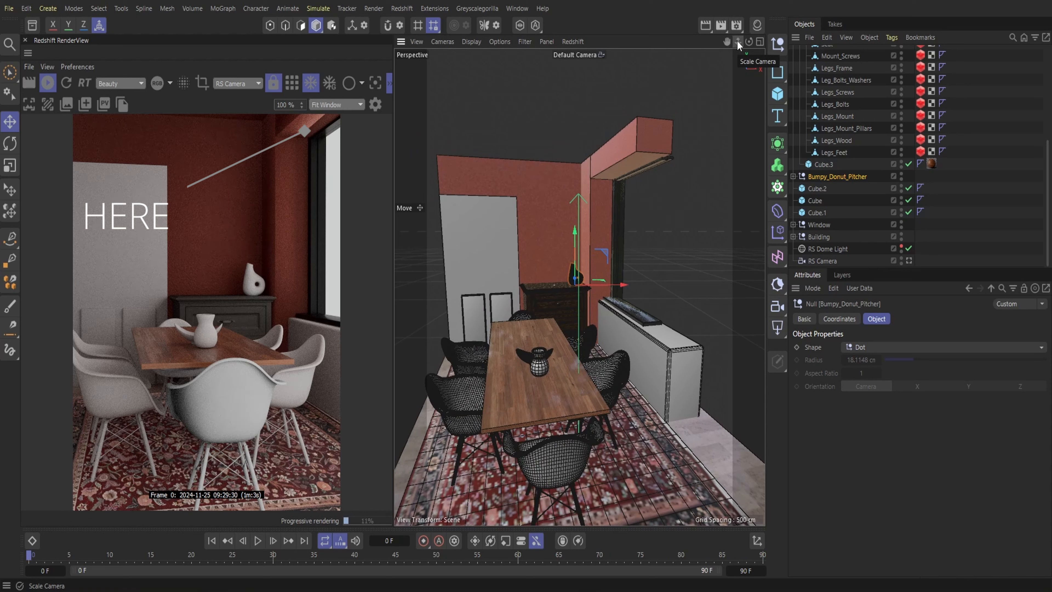
pyautogui.scroll(5, 834, 154)
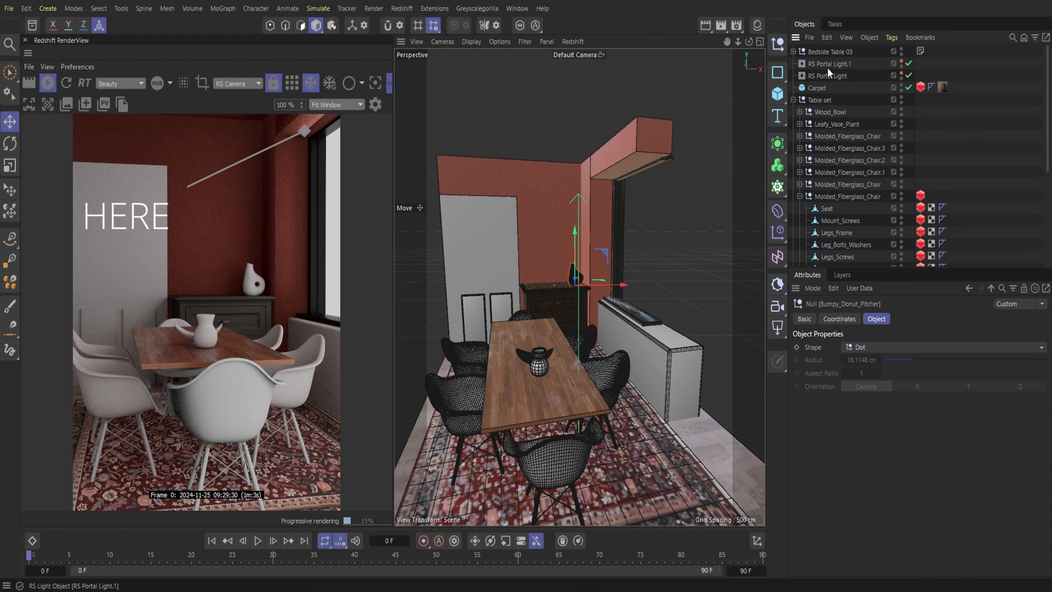
pyautogui.click(878, 75)
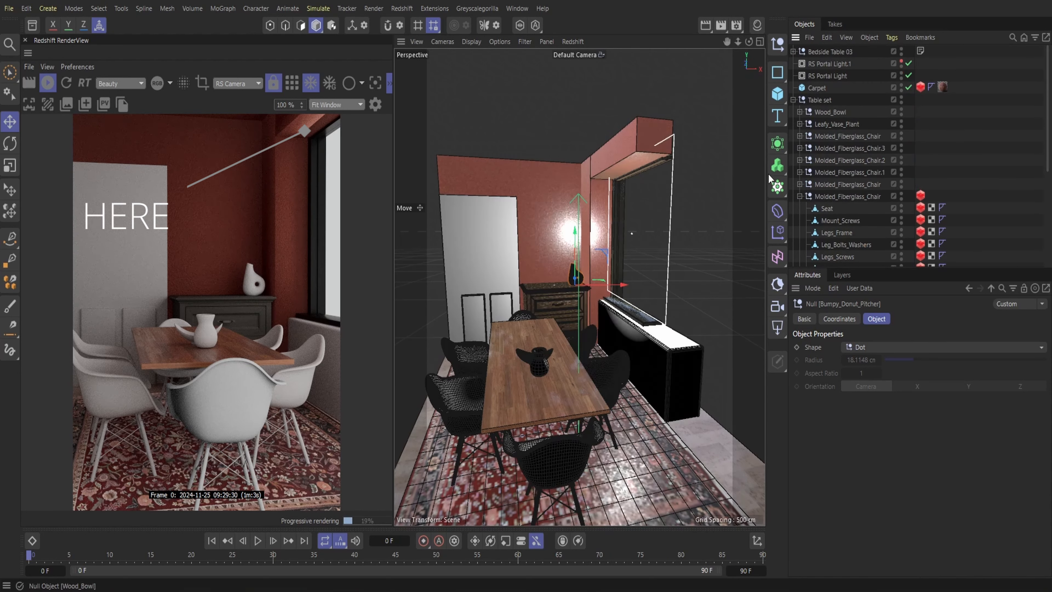
pyautogui.moveTo(677, 234); pyautogui.dragTo(710, 236)
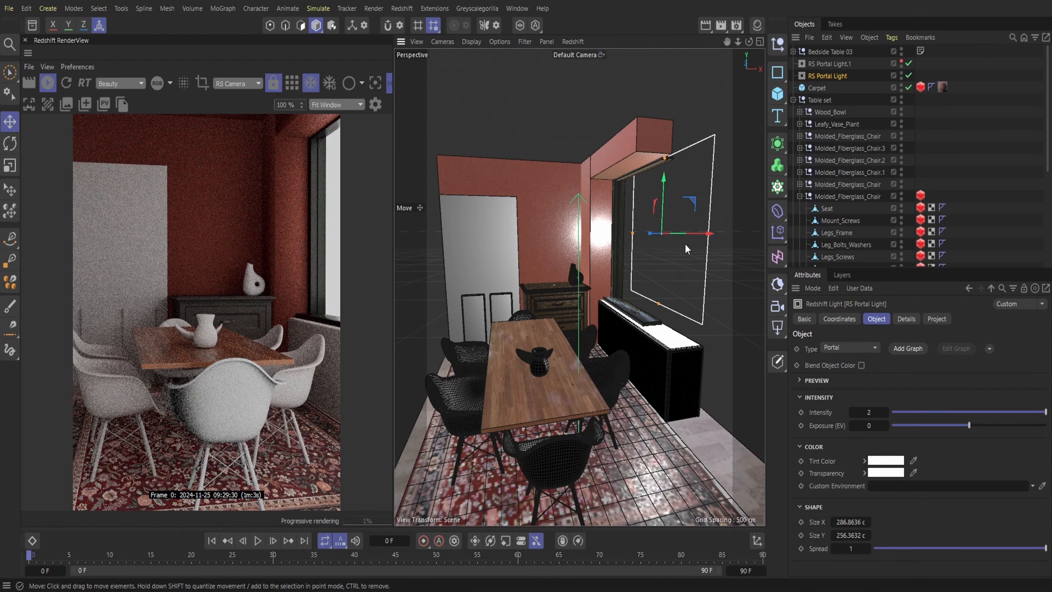
# Extend the RS Portal Light's height to about 328 cm and select RS Portal Light.1
pyautogui.moveTo(658, 305); pyautogui.dragTo(662, 327)
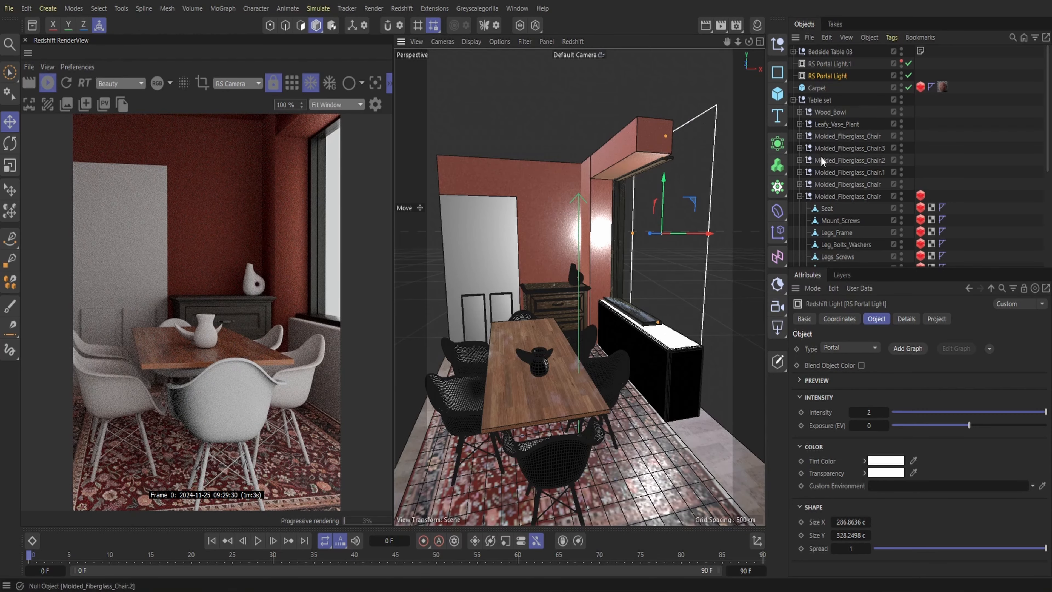
pyautogui.click(836, 63)
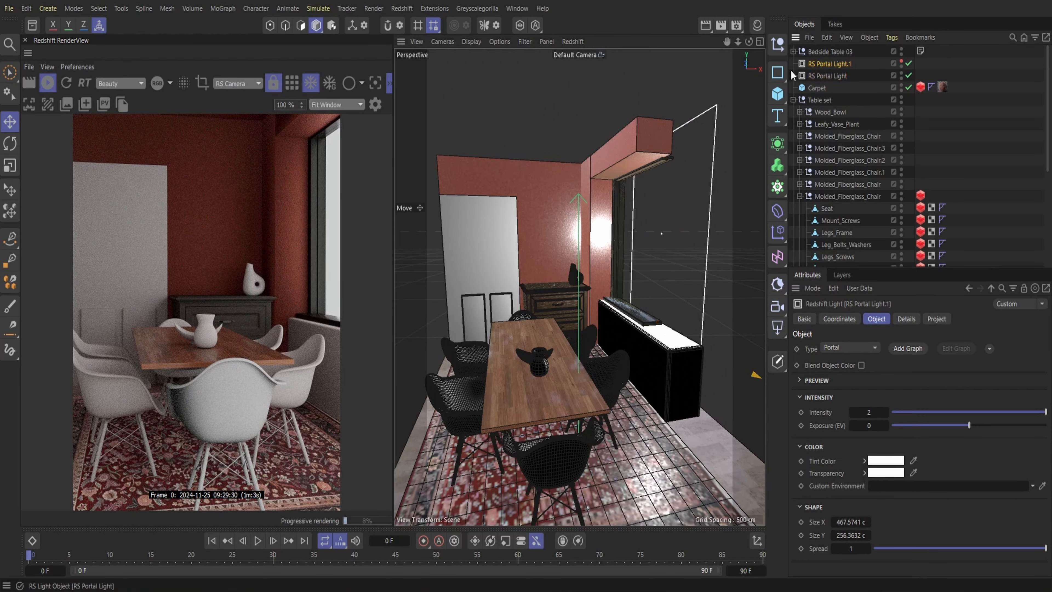
pyautogui.moveTo(738, 42)
pyautogui.mouseDown()
pyautogui.moveTo(700, 44)
pyautogui.moveTo(738, 42)
pyautogui.mouseUp()
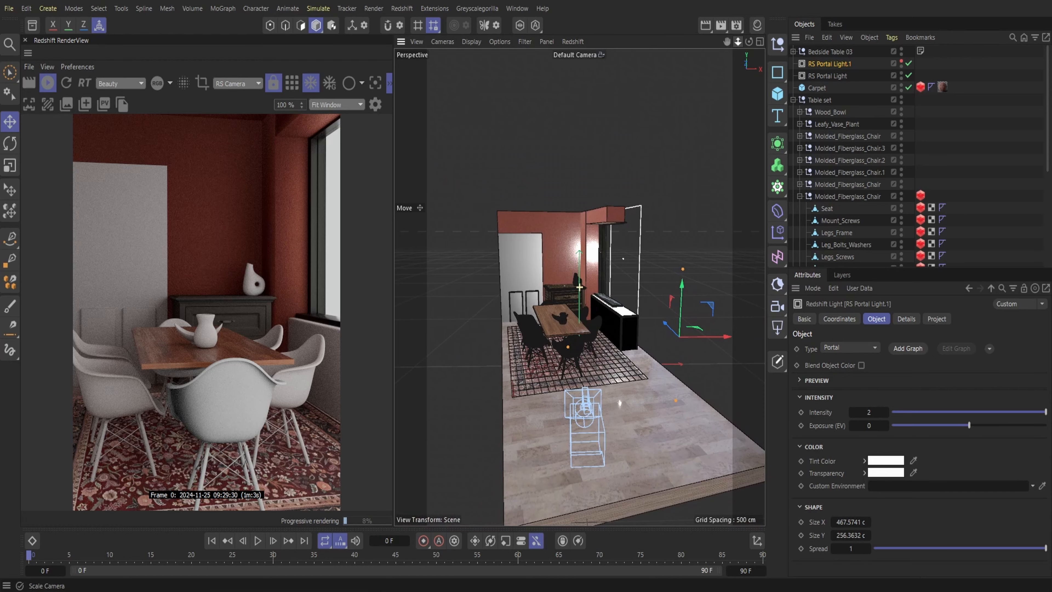
# Apply the Deep Earth Orange material to the front chair's seat and delete the Redshift object tags from its seat and parent null
pyautogui.click(758, 25)
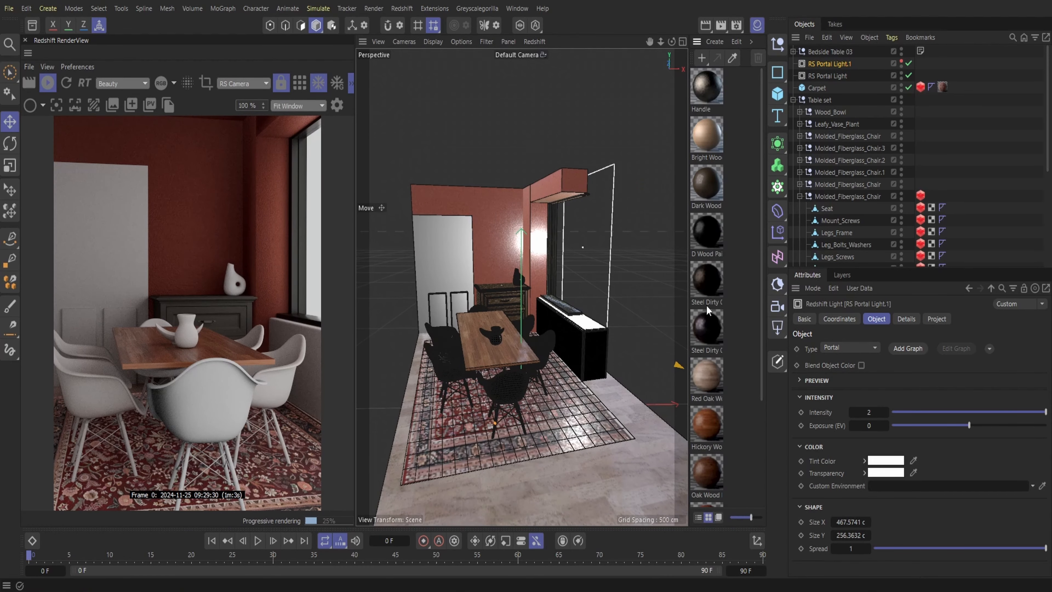
pyautogui.moveTo(708, 436); pyautogui.dragTo(514, 383)
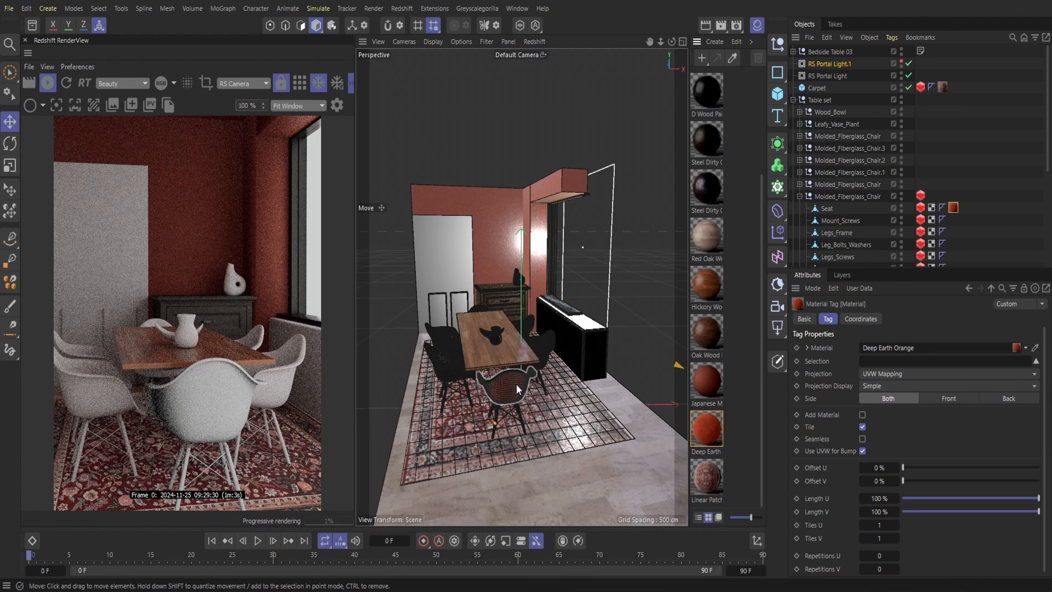
pyautogui.click(920, 196)
pyautogui.press('Delete')
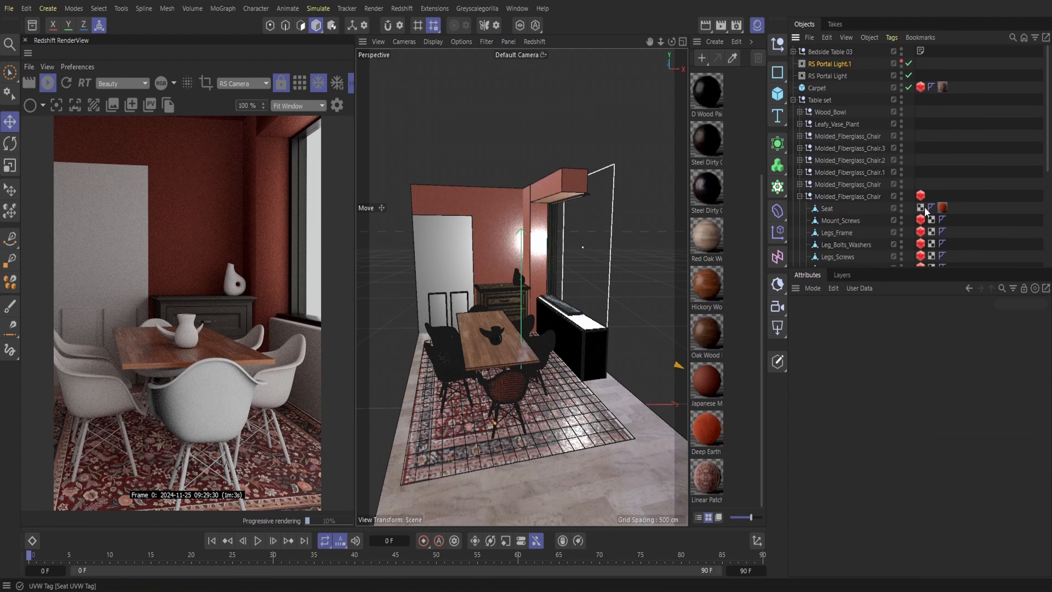
pyautogui.click(921, 196)
pyautogui.press('Delete')
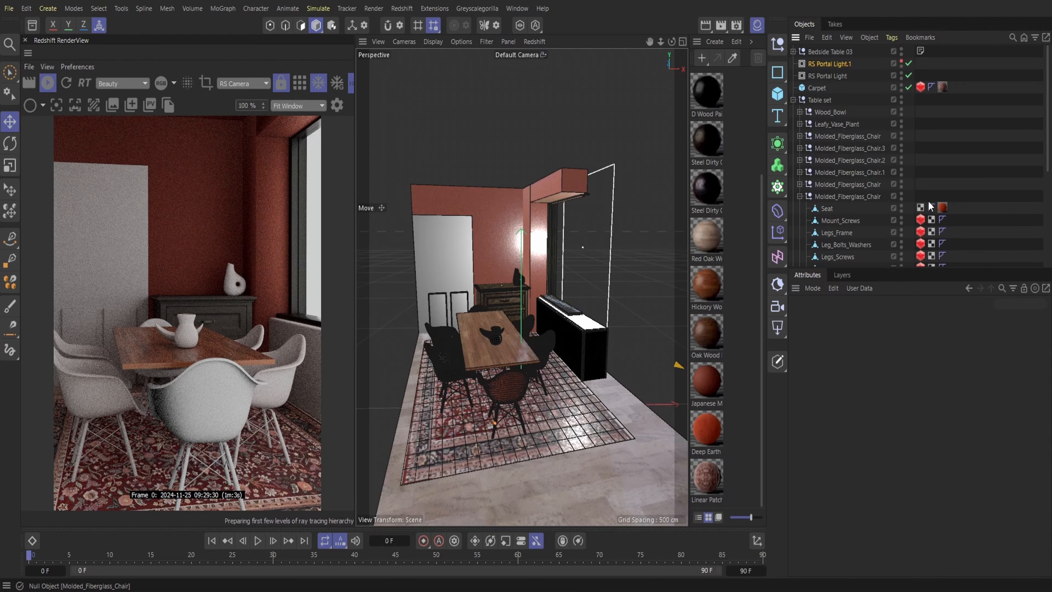
# Delete the Redshift object tags from all remaining screw, bolt, mount, frame and leg parts of the front chair
pyautogui.click(921, 220)
pyautogui.press('Delete')
pyautogui.click(922, 232)
pyautogui.press('Delete')
pyautogui.click(922, 244)
pyautogui.press('Delete')
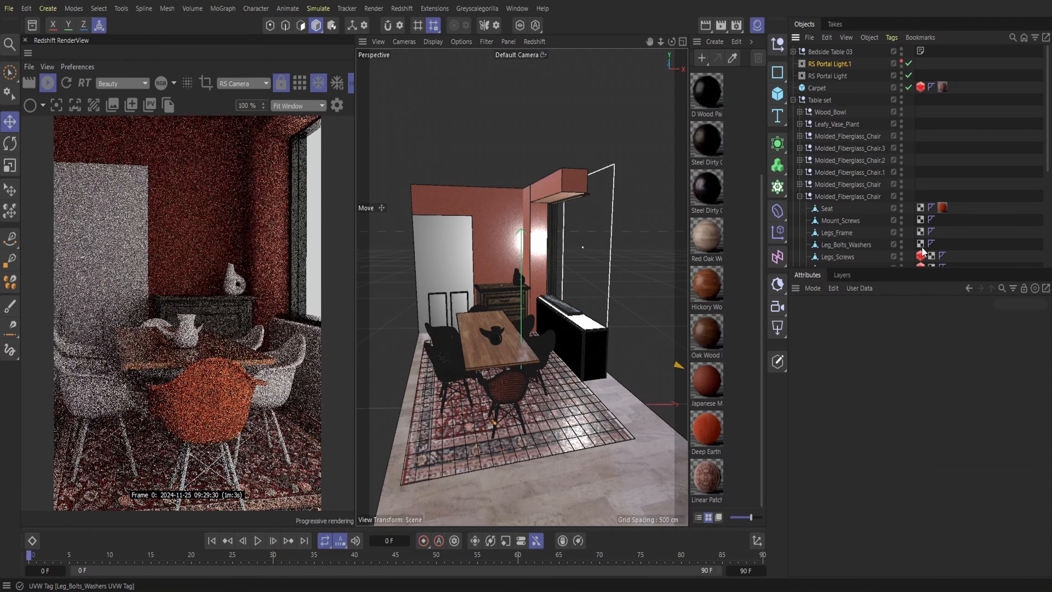
pyautogui.click(923, 254)
pyautogui.press('Delete')
pyautogui.scroll(-4, 930, 232)
pyautogui.press('Delete')
pyautogui.click(921, 161)
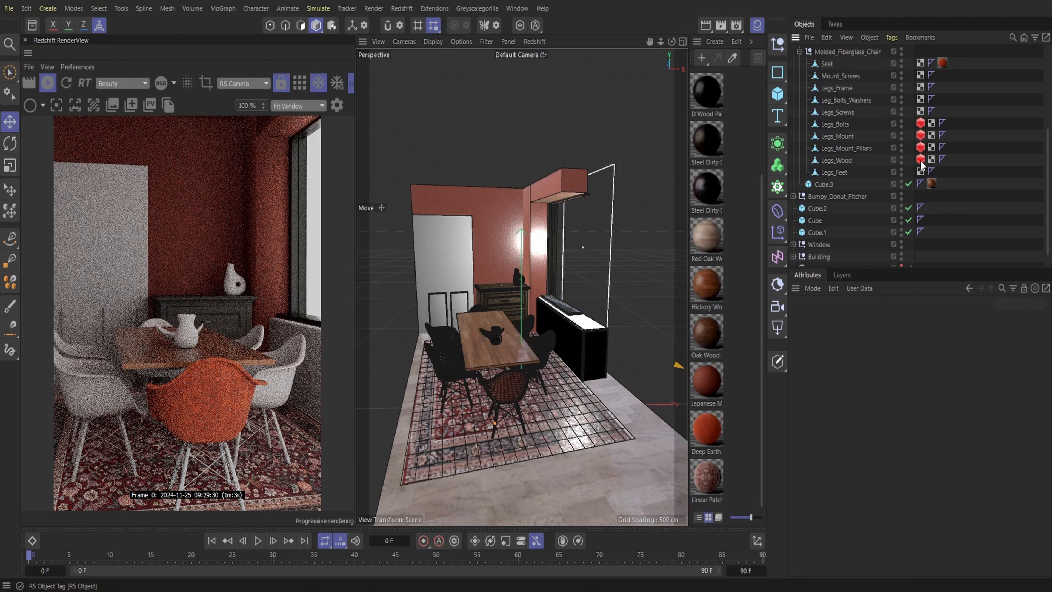
pyautogui.press('Delete')
pyautogui.click(922, 149)
pyautogui.press('Delete')
pyautogui.click(921, 136)
pyautogui.press('Delete')
pyautogui.click(920, 124)
# Apply the Deep Earth Orange material to the seats of the other dining chairs
pyautogui.scroll(2, 978, 155)
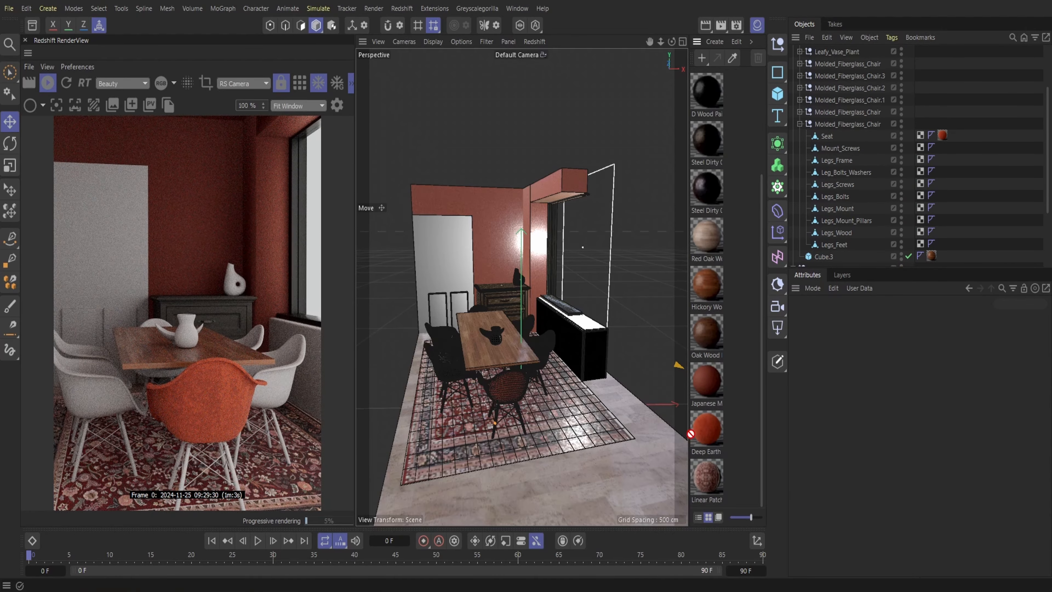
pyautogui.moveTo(690, 433); pyautogui.dragTo(452, 361)
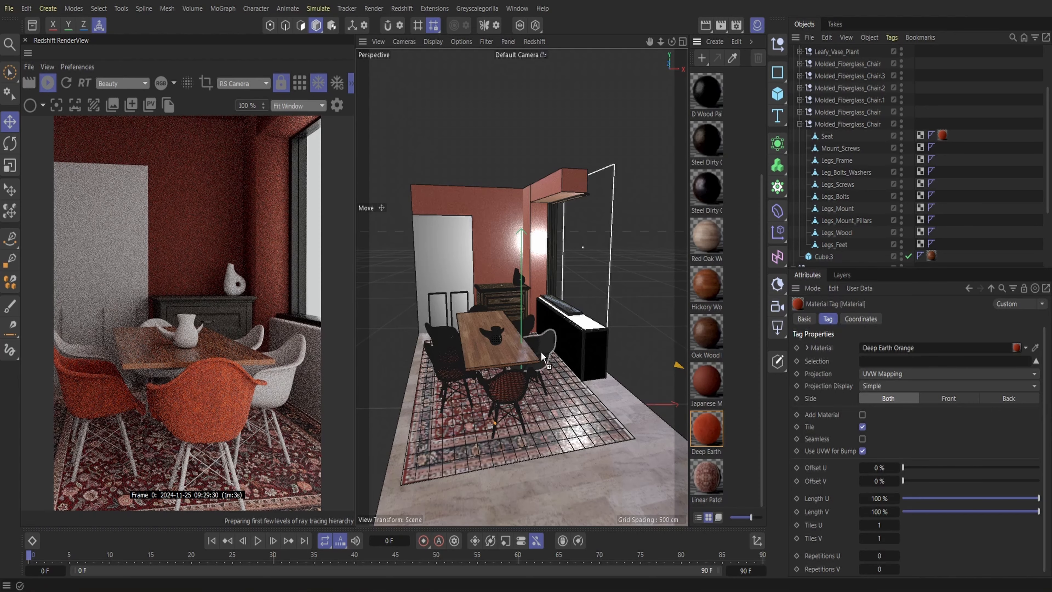
pyautogui.moveTo(540, 351); pyautogui.dragTo(540, 352)
pyautogui.moveTo(709, 432); pyautogui.dragTo(538, 339)
pyautogui.moveTo(708, 433); pyautogui.dragTo(481, 314)
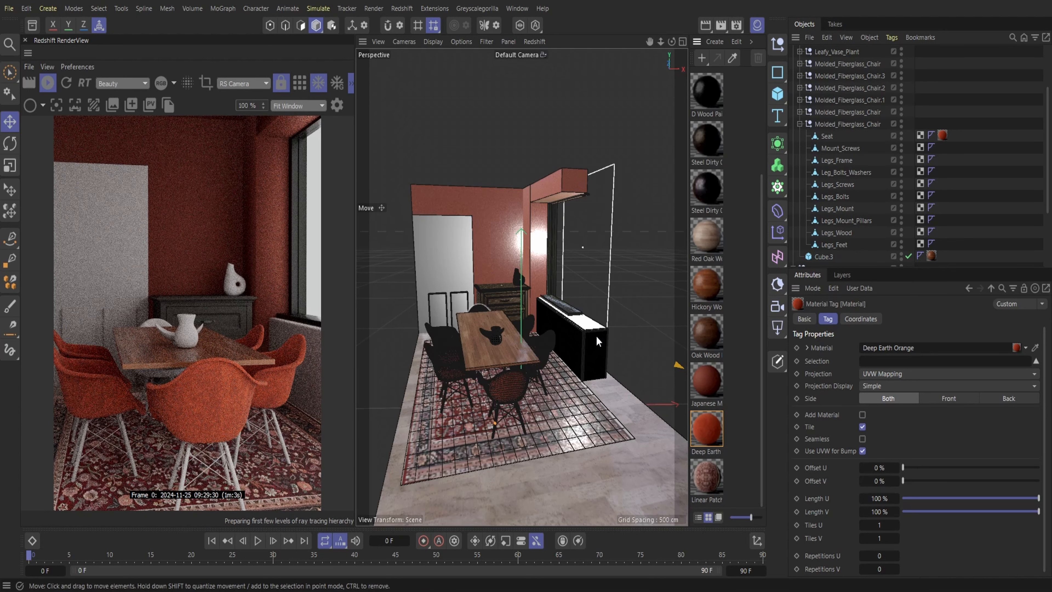
pyautogui.click(756, 26)
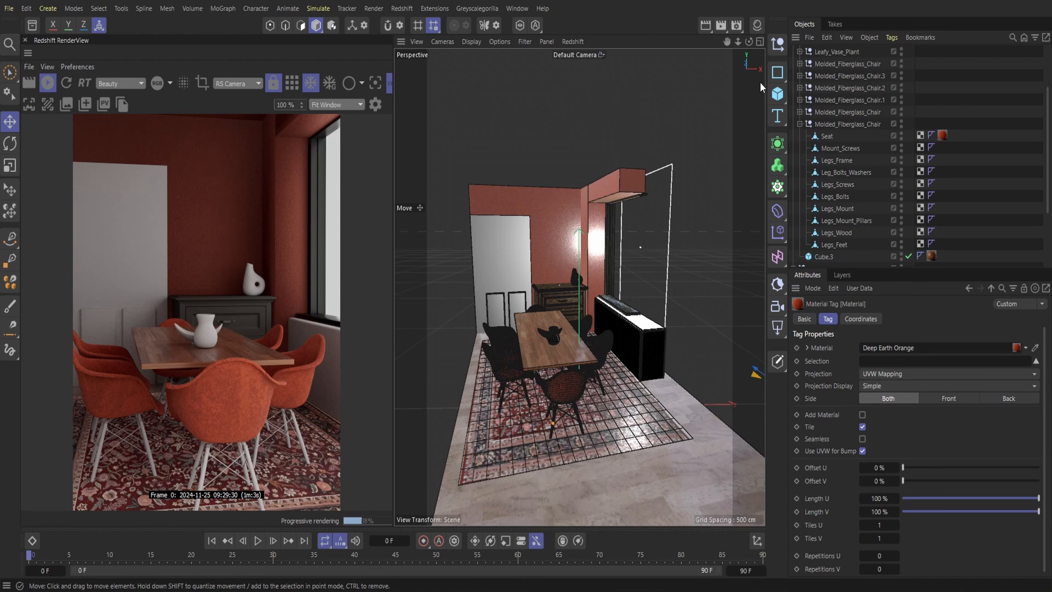
# Search the asset library for "light" and add the Ceiling Light - Retro 02 model to the scene
pyautogui.click(32, 25)
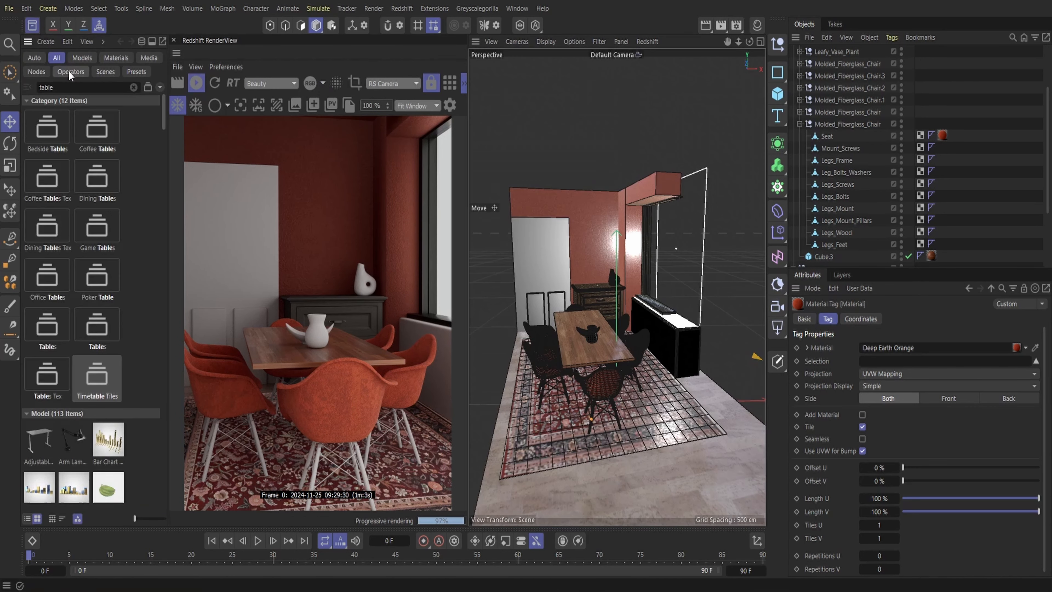
pyautogui.click(133, 87)
pyautogui.click(111, 87)
pyautogui.write('light')
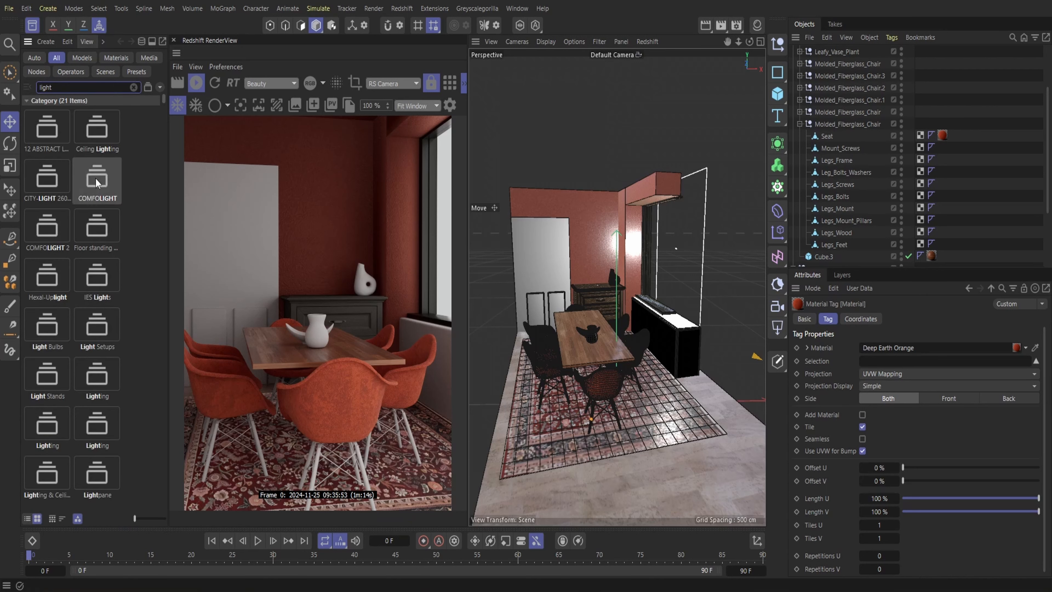
pyautogui.scroll(-10, 120, 232)
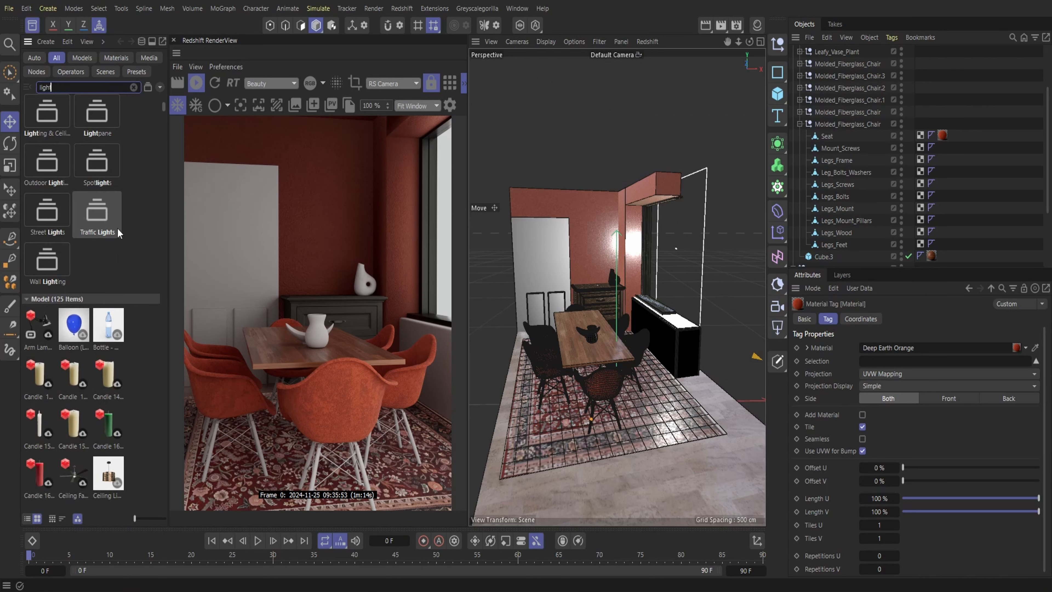
pyautogui.scroll(-3, 135, 239)
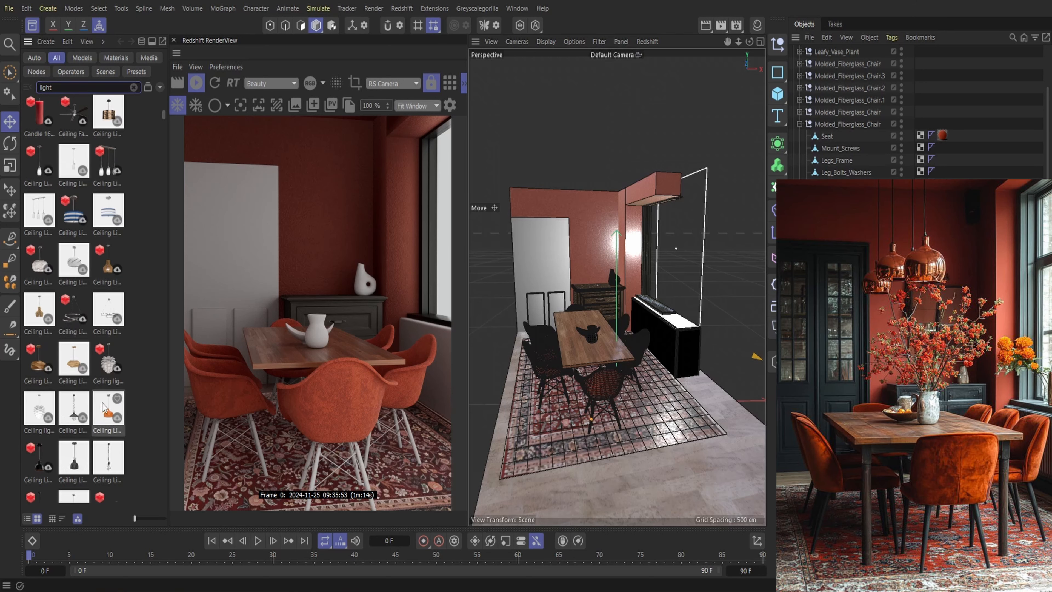
pyautogui.scroll(-6, 101, 271)
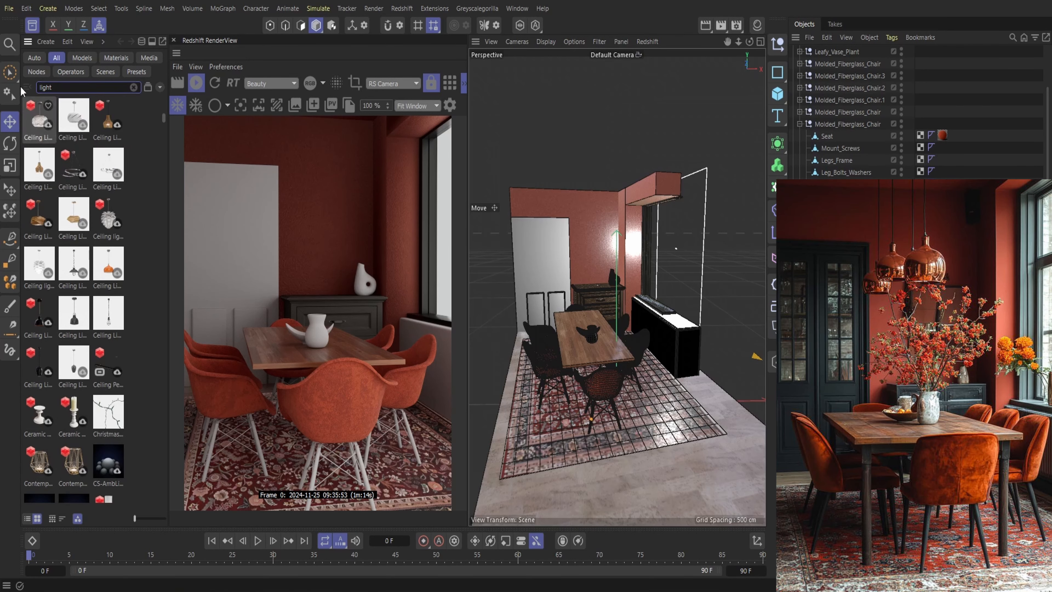
pyautogui.click(9, 8)
pyautogui.click(26, 162)
pyautogui.doubleClick(108, 262)
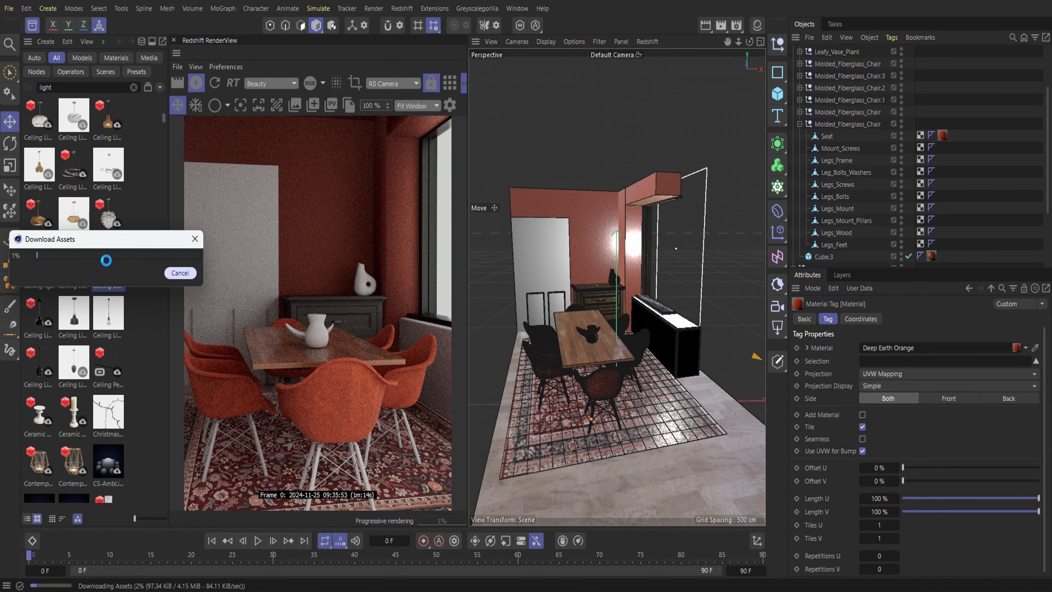
pyautogui.click(34, 29)
# Raise the retro ceiling light and shift it so that it hangs above the dining table
pyautogui.moveTo(579, 335); pyautogui.dragTo(580, 226)
pyautogui.moveTo(618, 262); pyautogui.dragTo(590, 261)
pyautogui.moveTo(548, 225); pyautogui.dragTo(545, 173)
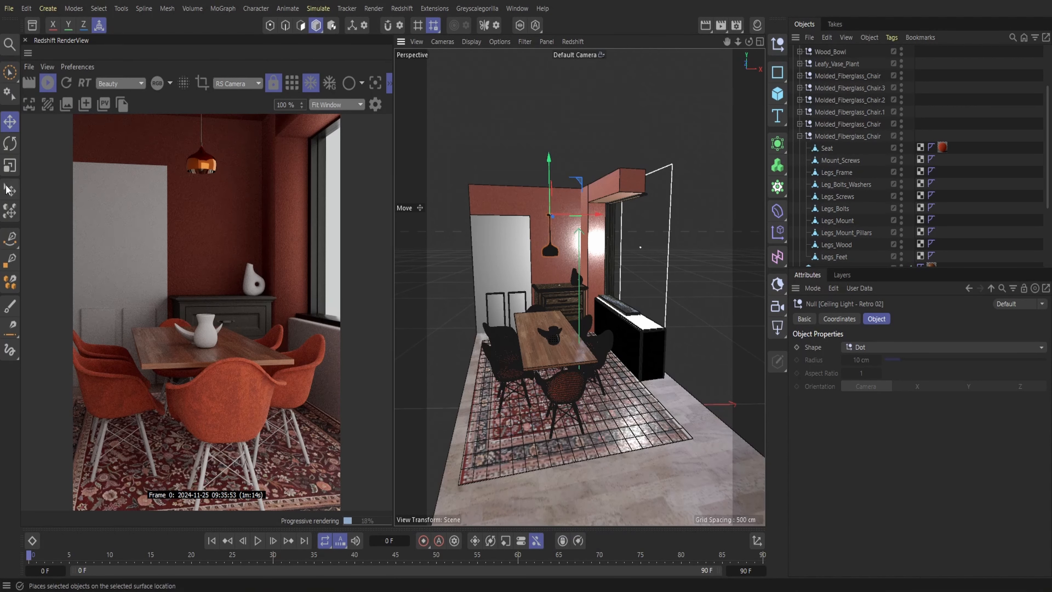
# Enlarge the retro ceiling light with the Place tool and adjust its hanging height
pyautogui.click(10, 191)
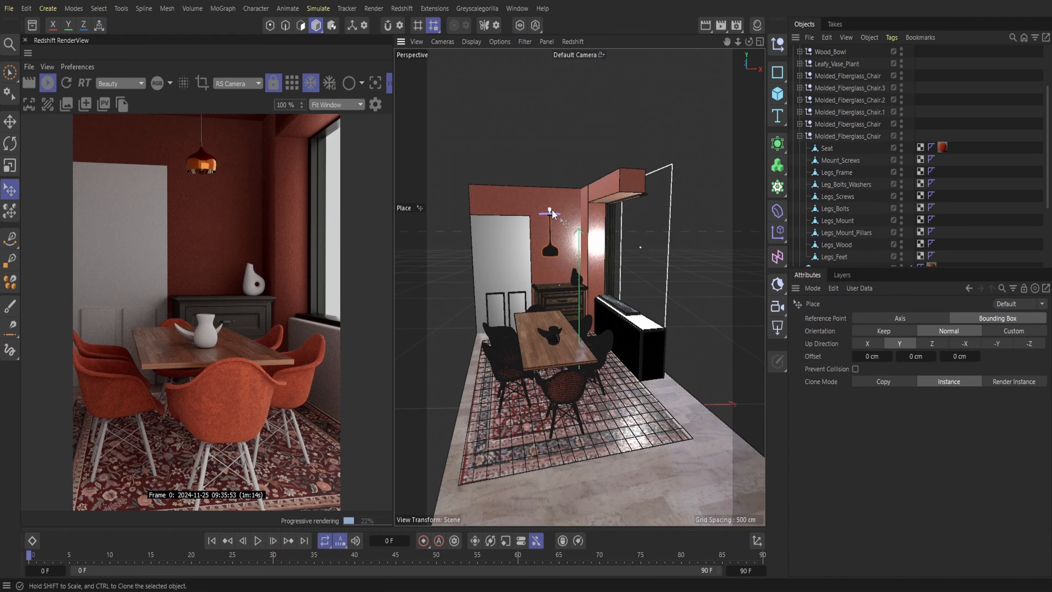
pyautogui.keyDown('shift'); pyautogui.moveTo(552, 213); pyautogui.dragTo(549, 173); pyautogui.keyUp('shift')
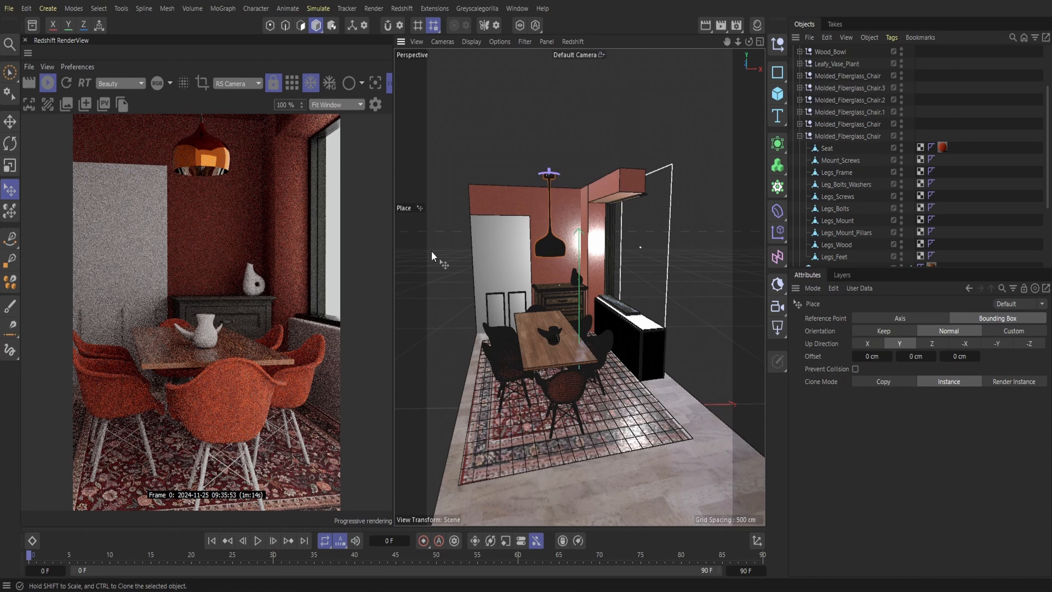
pyautogui.moveTo(549, 169); pyautogui.dragTo(549, 178)
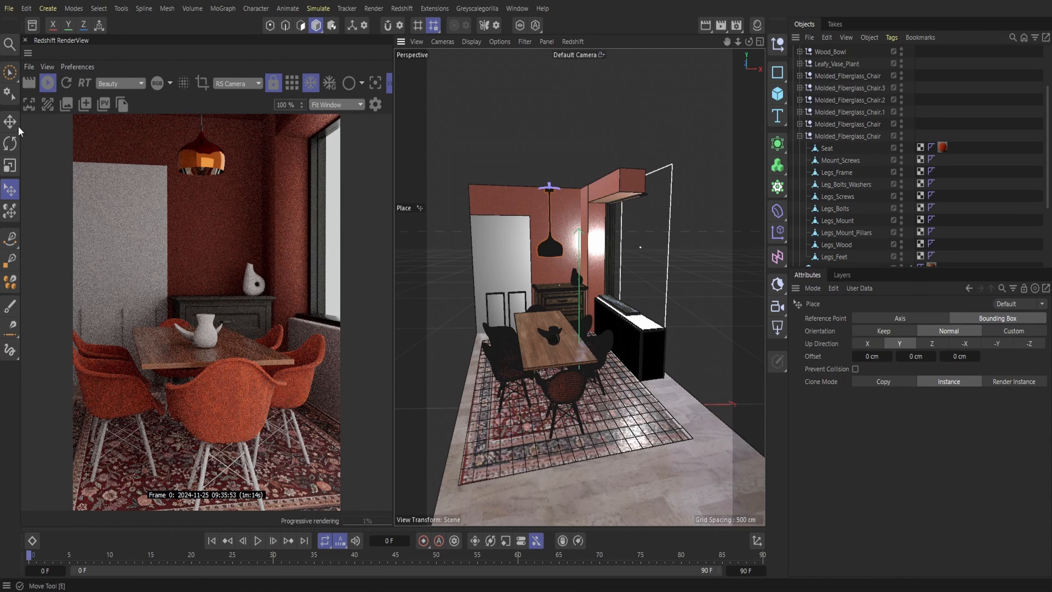
# Lower the retro ceiling light and shift it sideways so that it hangs centrally above the dining table
pyautogui.press('e')
pyautogui.moveTo(749, 42); pyautogui.dragTo(781, 62)
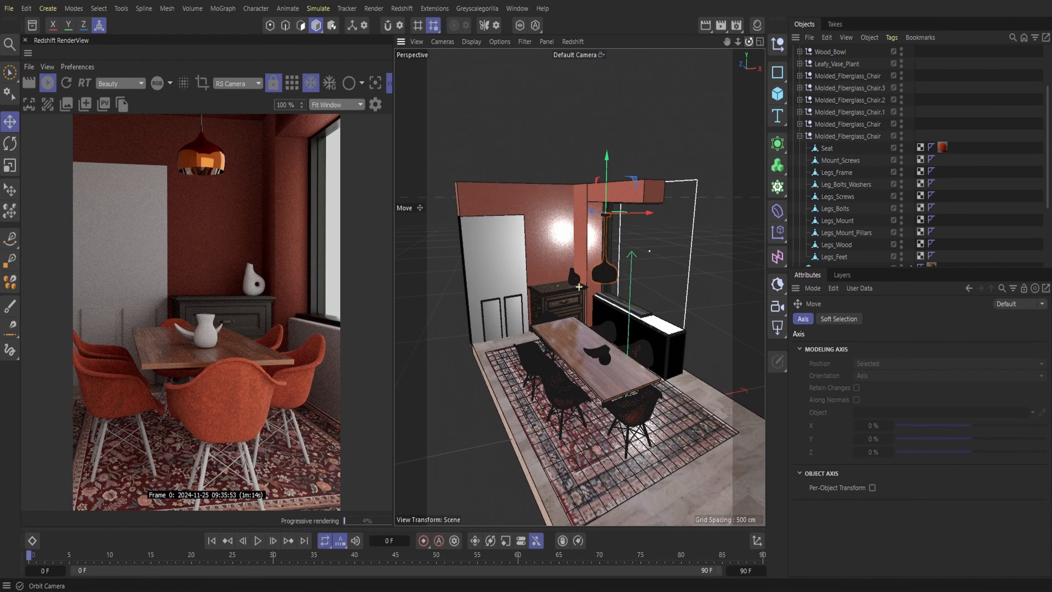
pyautogui.moveTo(607, 167)
pyautogui.mouseDown()
pyautogui.moveTo(599, 195)
pyautogui.moveTo(599, 183)
pyautogui.mouseUp()
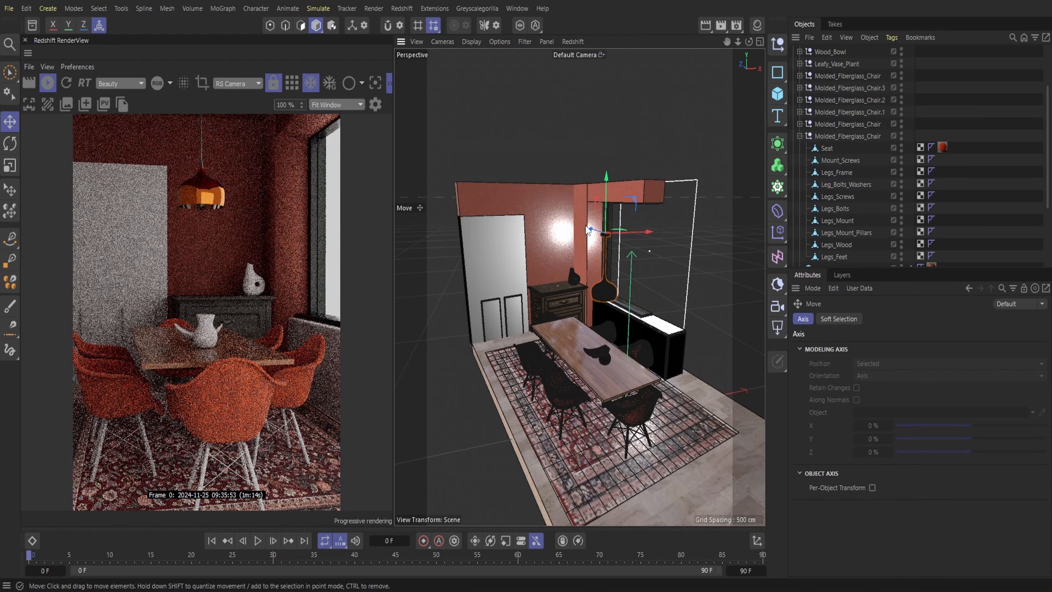
pyautogui.moveTo(593, 227); pyautogui.dragTo(650, 233)
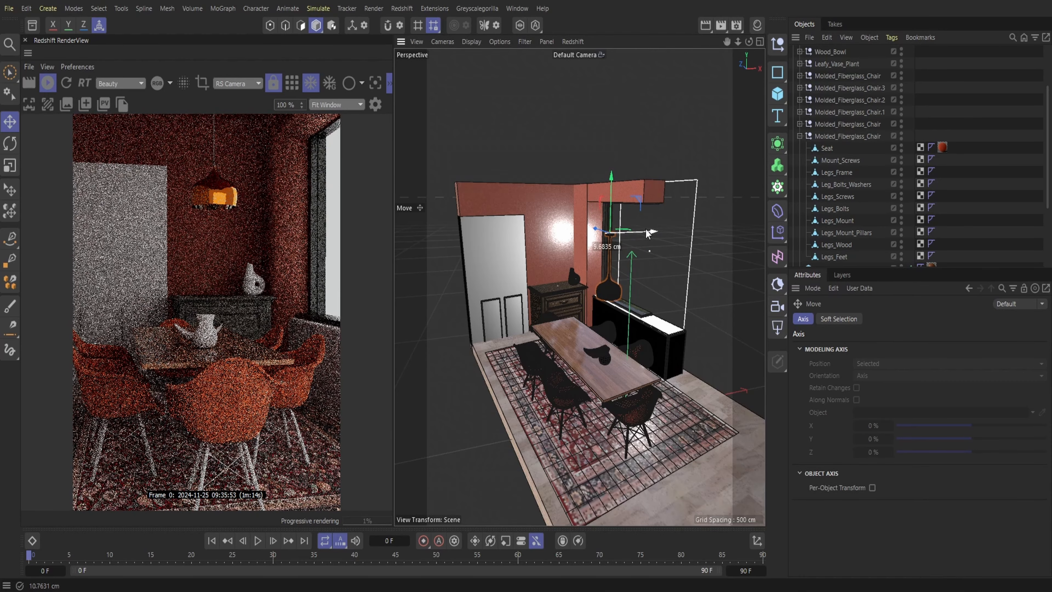
pyautogui.moveTo(611, 198); pyautogui.dragTo(610, 200)
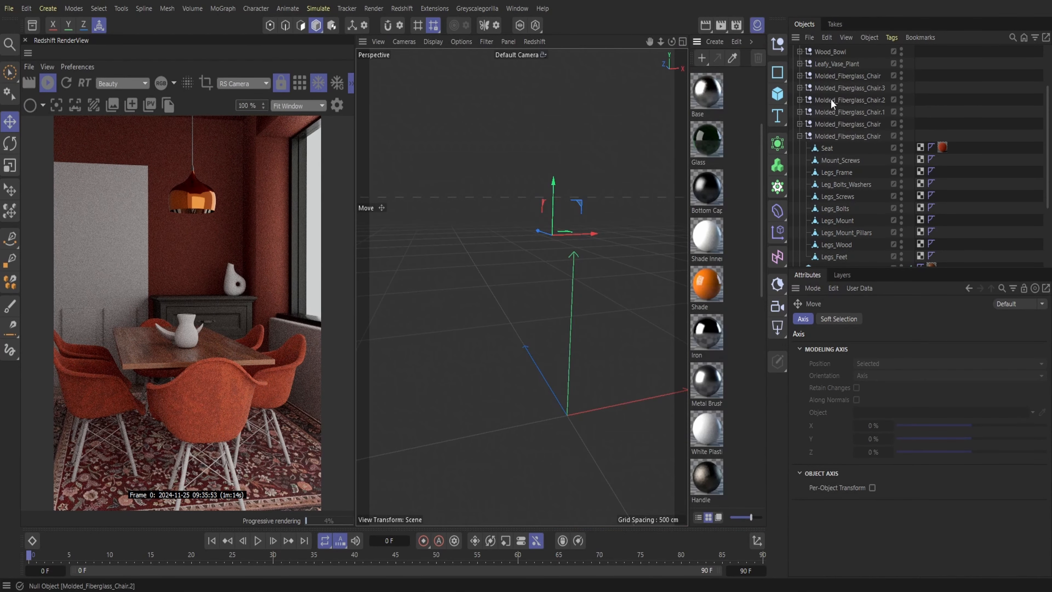
# Delete the orange Shade material of the ceiling light from the scene's materials
pyautogui.scroll(3, 831, 99)
pyautogui.click(706, 292)
pyautogui.press('Delete')
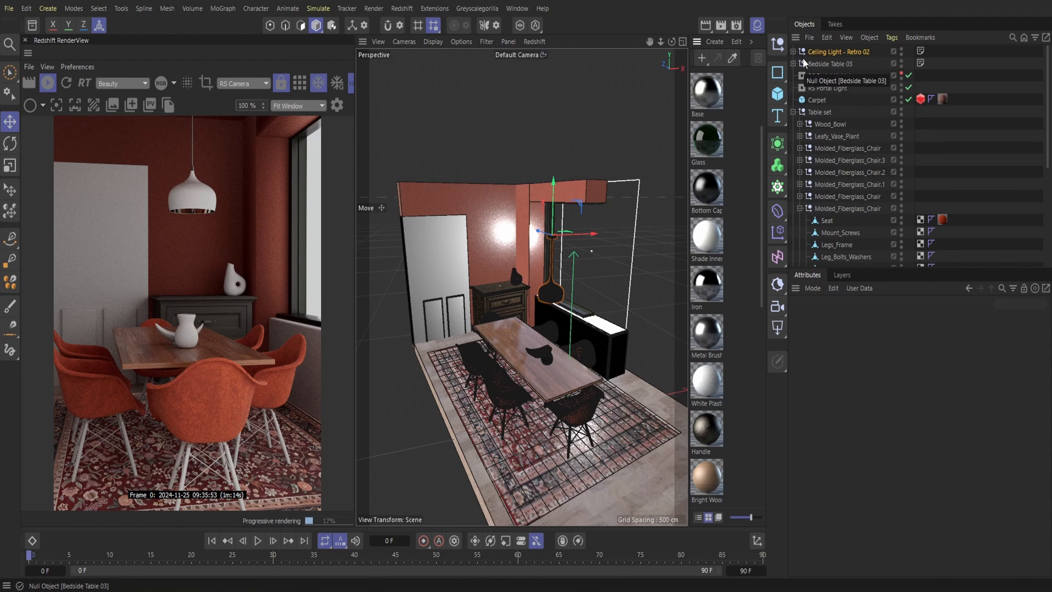
pyautogui.click(757, 26)
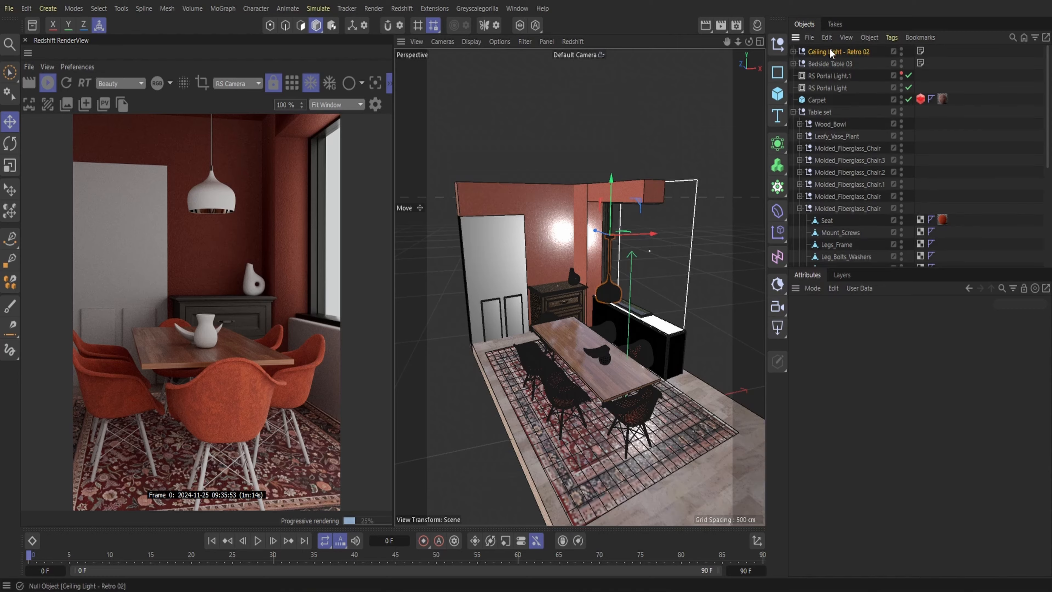
# Duplicate Ceiling Light - Retro 02 and place the copy behind the original, above the far part of the dining table
pyautogui.click(827, 37)
pyautogui.click(827, 37)
pyautogui.click(826, 38)
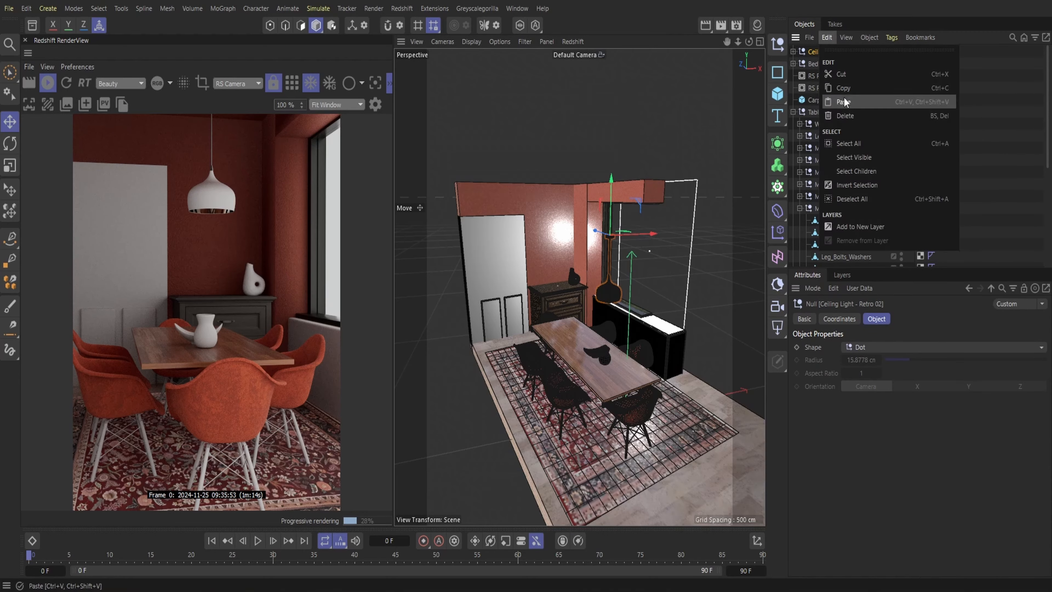
pyautogui.click(843, 102)
pyautogui.moveTo(609, 235); pyautogui.dragTo(579, 287)
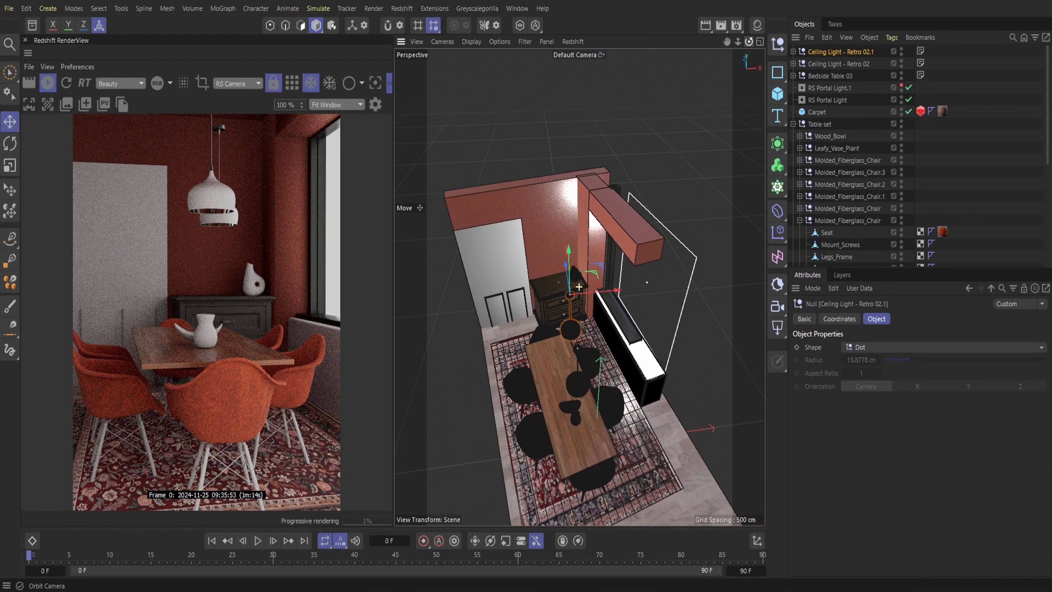
pyautogui.moveTo(747, 43); pyautogui.dragTo(717, 45)
pyautogui.moveTo(557, 281); pyautogui.dragTo(535, 301)
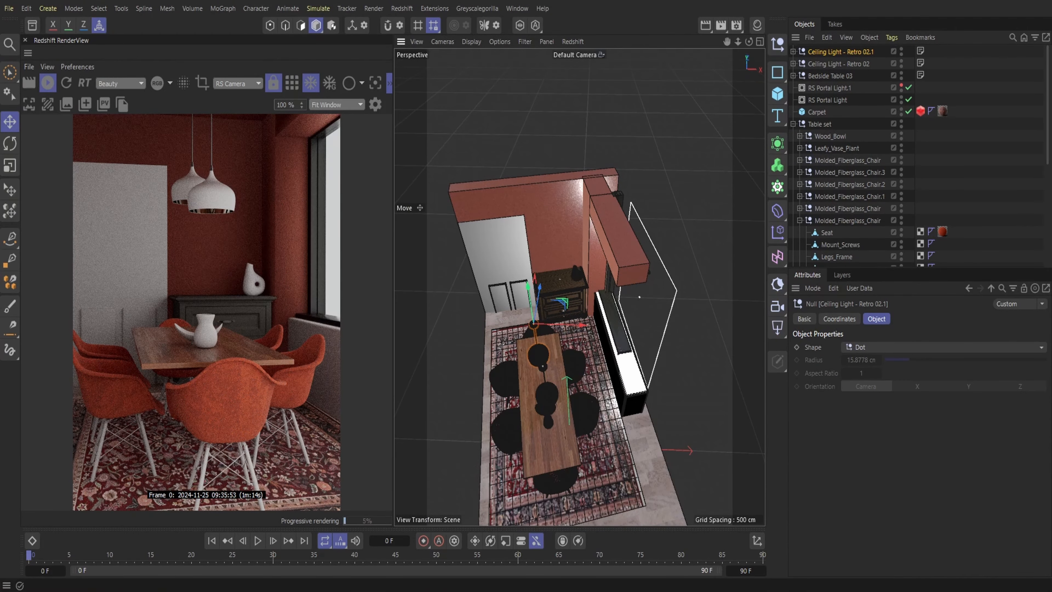
# Duplicate the ceiling light again and place the third pendant above the far end of the dining table
pyautogui.click(828, 38)
pyautogui.click(827, 36)
pyautogui.click(848, 105)
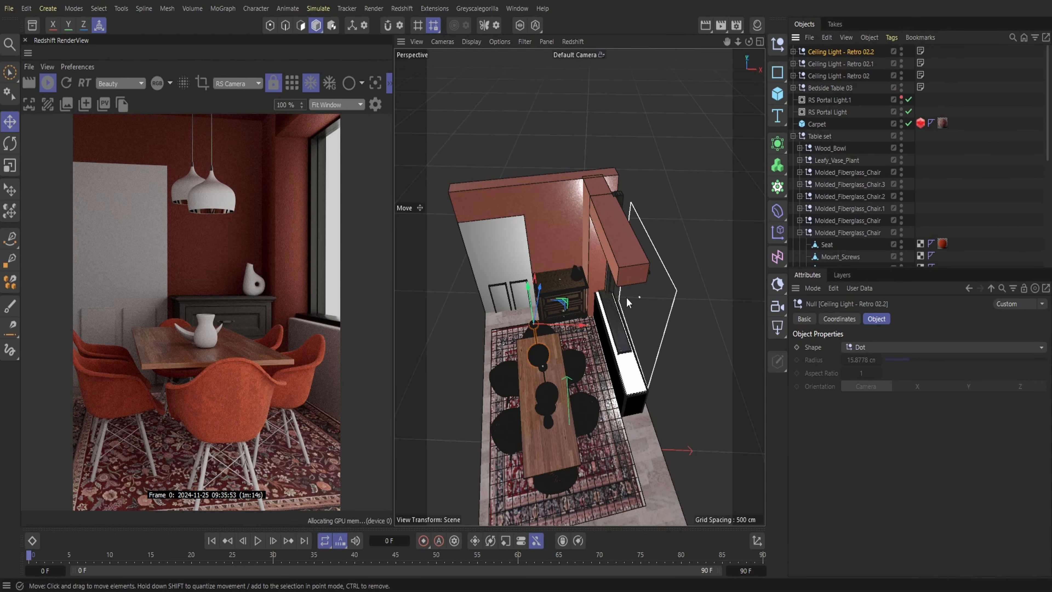
pyautogui.moveTo(541, 301); pyautogui.dragTo(544, 286)
pyautogui.moveTo(553, 283); pyautogui.dragTo(543, 284)
pyautogui.moveTo(746, 41); pyautogui.dragTo(782, 42)
pyautogui.moveTo(566, 314)
pyautogui.mouseDown()
pyautogui.moveTo(561, 303)
pyautogui.moveTo(577, 321)
pyautogui.mouseUp()
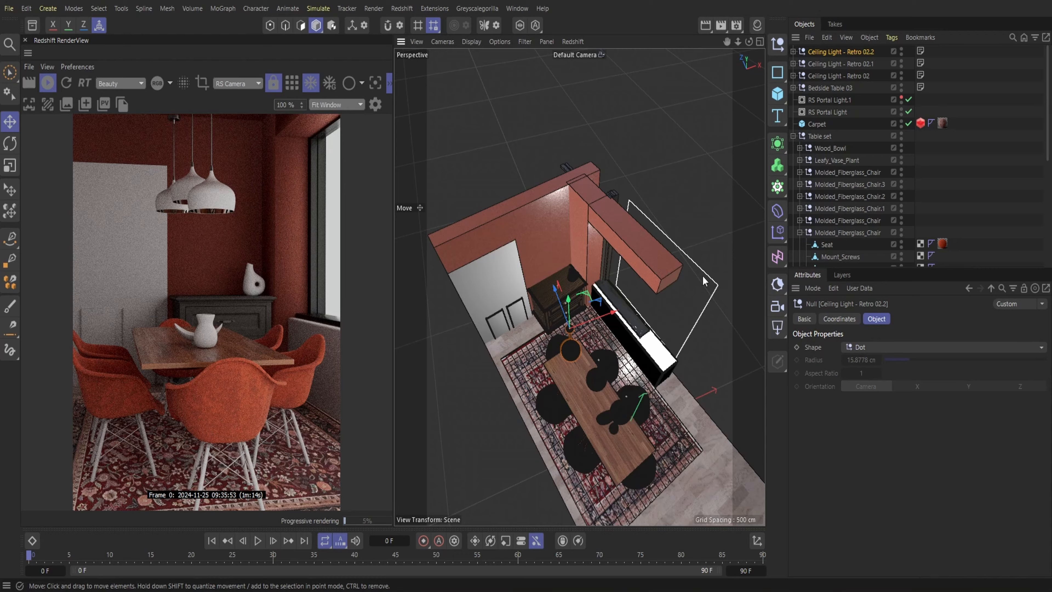
# Raise Ceiling Light - Retro 02.2 and Retro 02.1 slightly to fine-tune the hanging heights of the pendants
pyautogui.moveTo(569, 320); pyautogui.dragTo(569, 312)
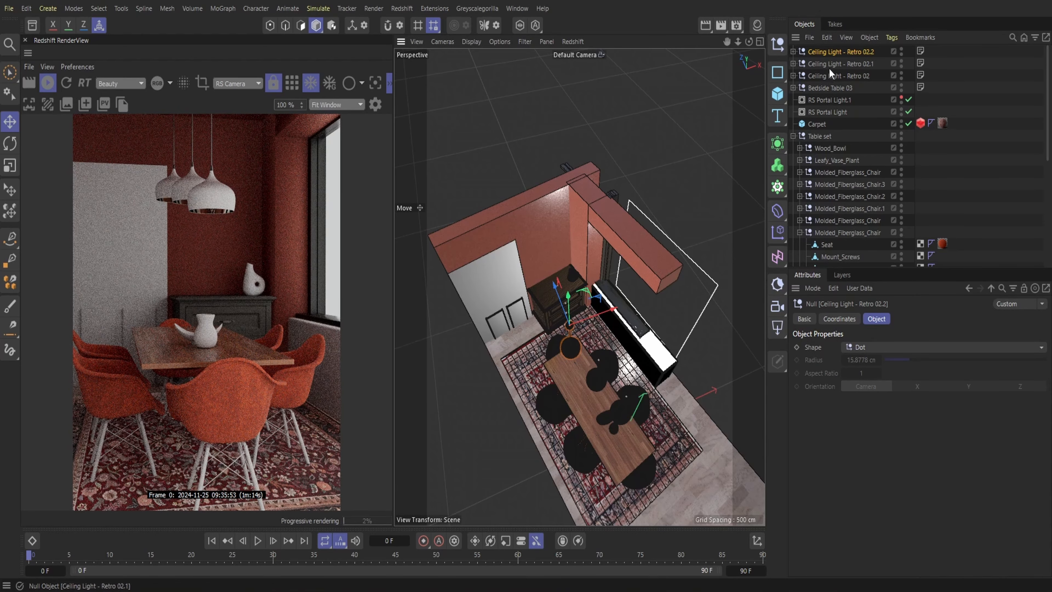
pyautogui.click(841, 63)
pyautogui.moveTo(601, 347); pyautogui.dragTo(601, 344)
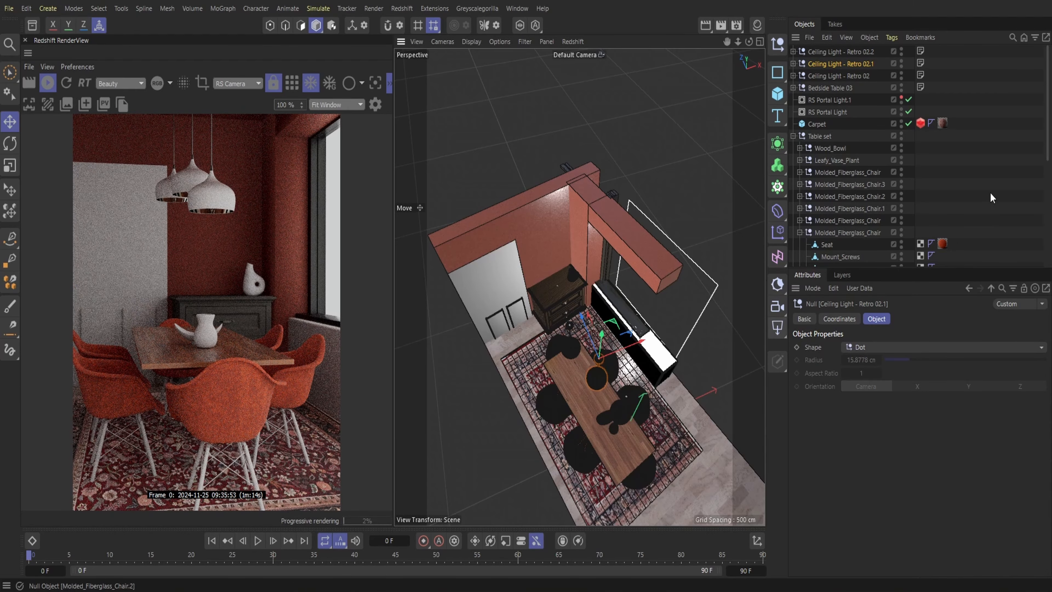
# Switch to Greyscalegorilla Studio and search its library for "orange"
pyautogui.click(683, 589)
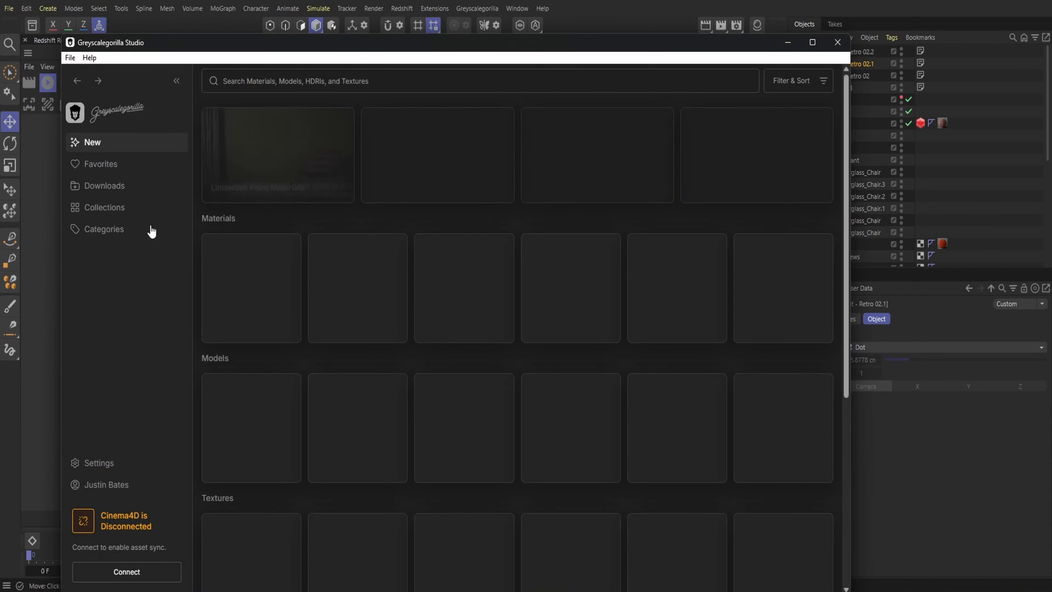
pyautogui.click(104, 207)
pyautogui.click(108, 249)
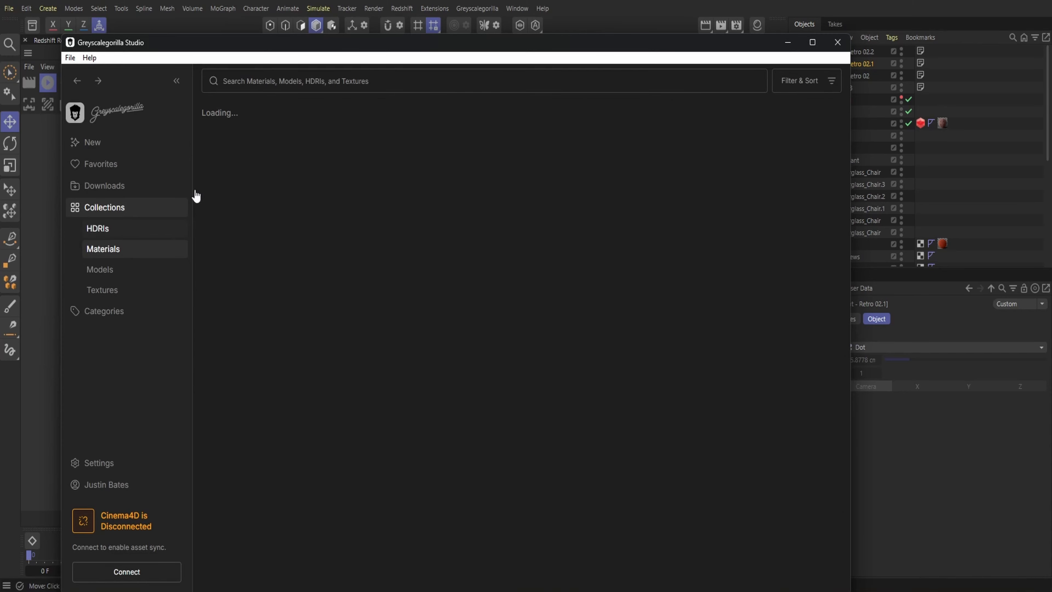
pyautogui.click(283, 81)
pyautogui.write('orange')
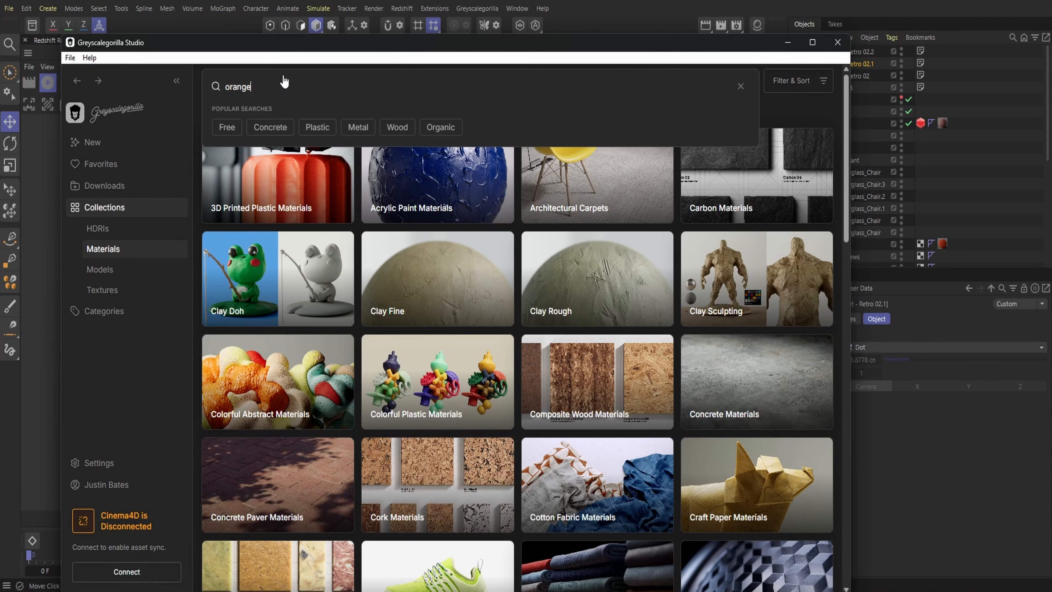
pyautogui.press('Return')
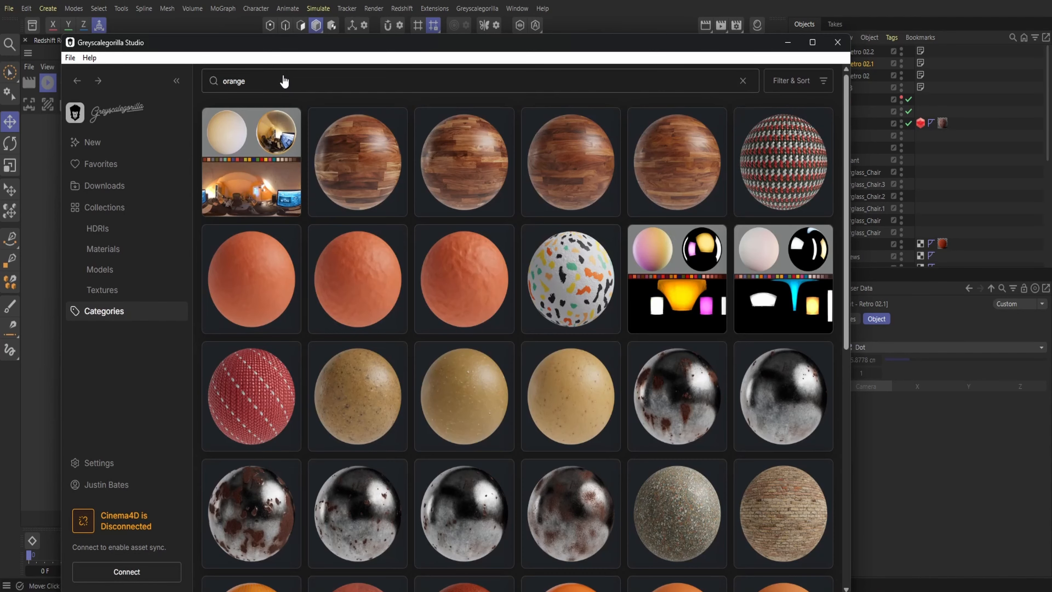
# Send the D Orange Plastic material to Cinema 4D, look through the remaining orange materials and close the library
pyautogui.scroll(-5, 493, 322)
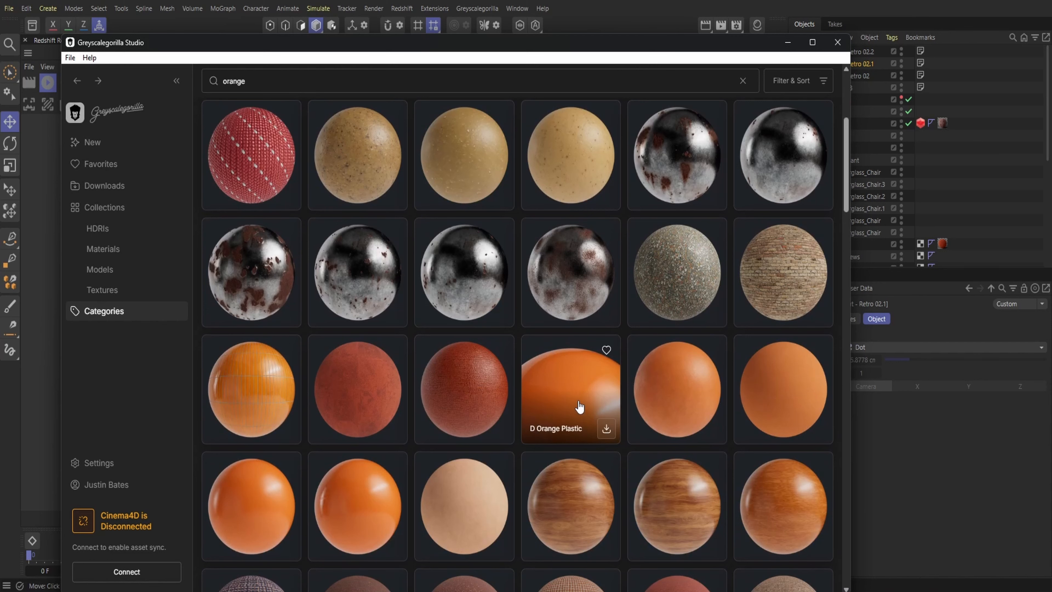
pyautogui.scroll(-1, 578, 407)
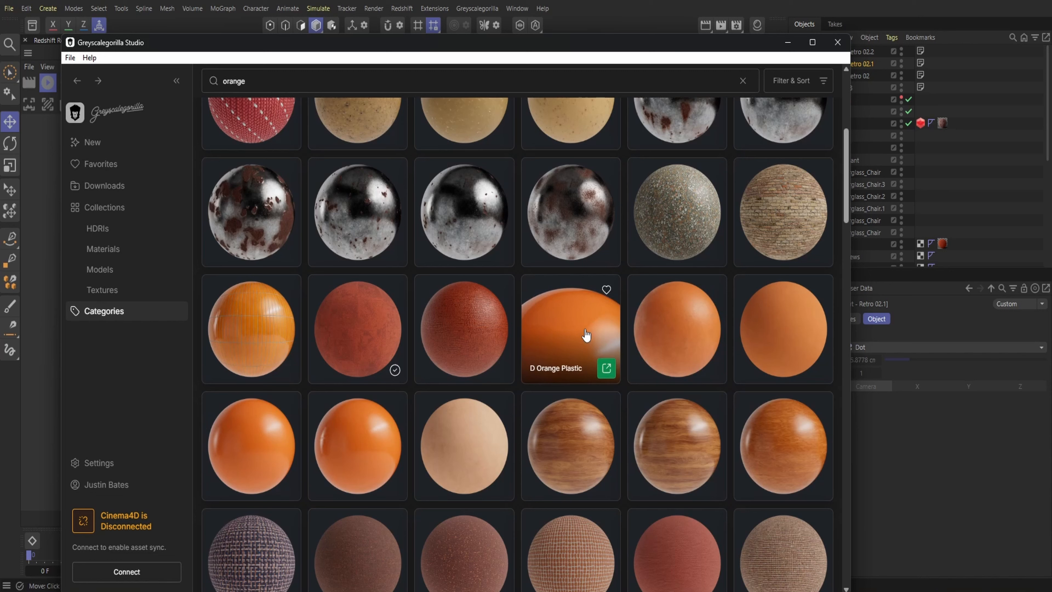
pyautogui.click(607, 369)
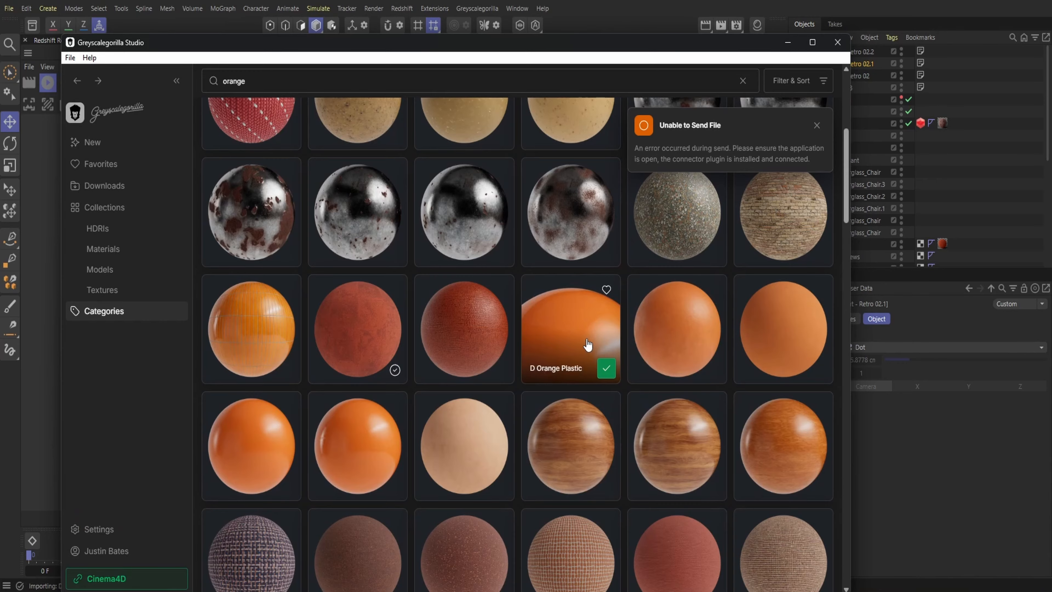
pyautogui.scroll(-15, 588, 344)
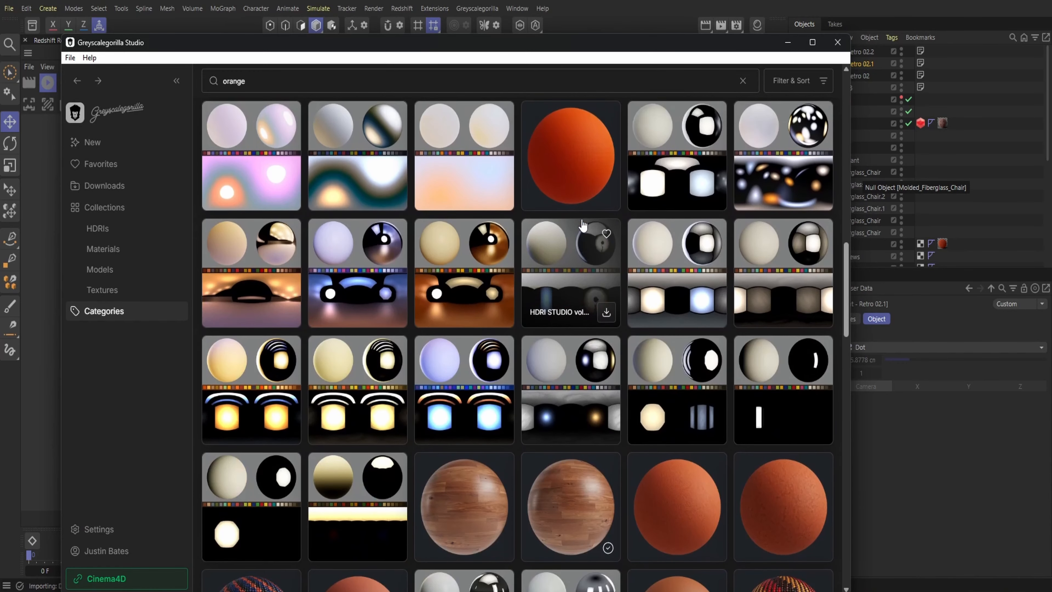
pyautogui.scroll(2, 498, 203)
pyautogui.scroll(-10, 580, 257)
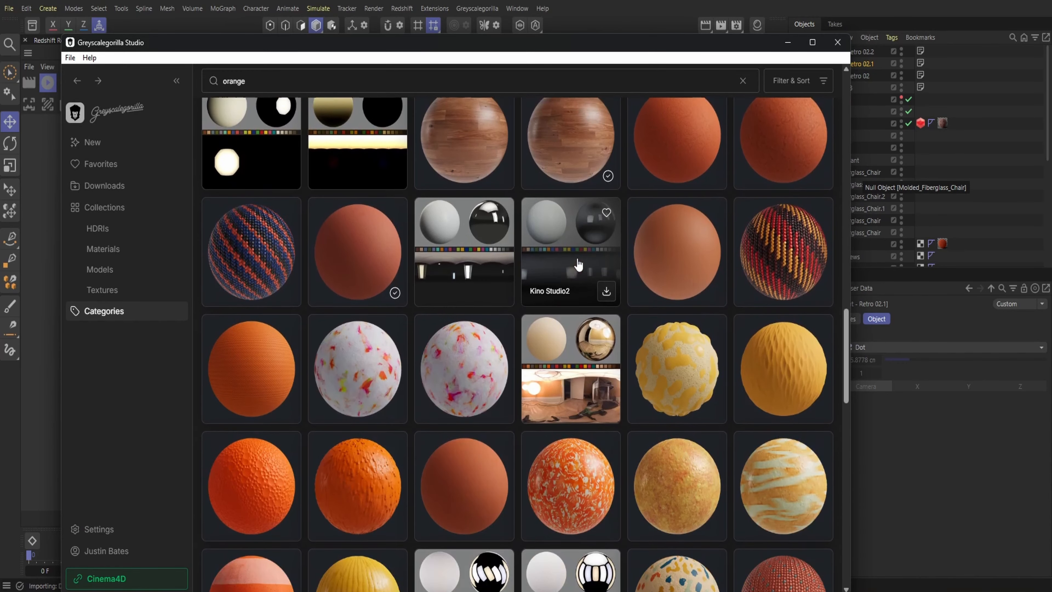
pyautogui.scroll(-15, 578, 265)
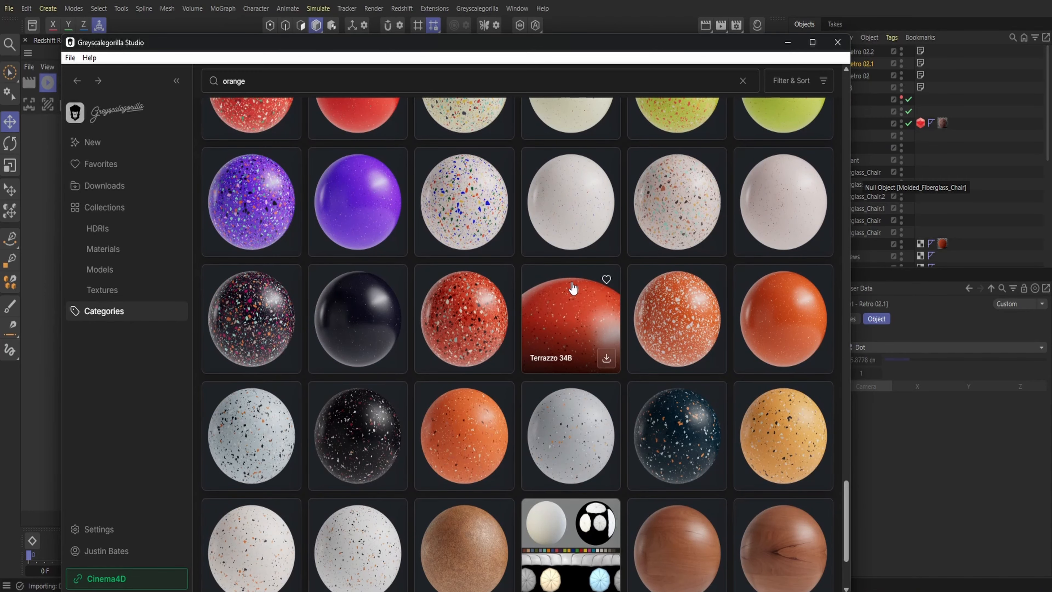
pyautogui.scroll(-4, 573, 287)
pyautogui.click(837, 42)
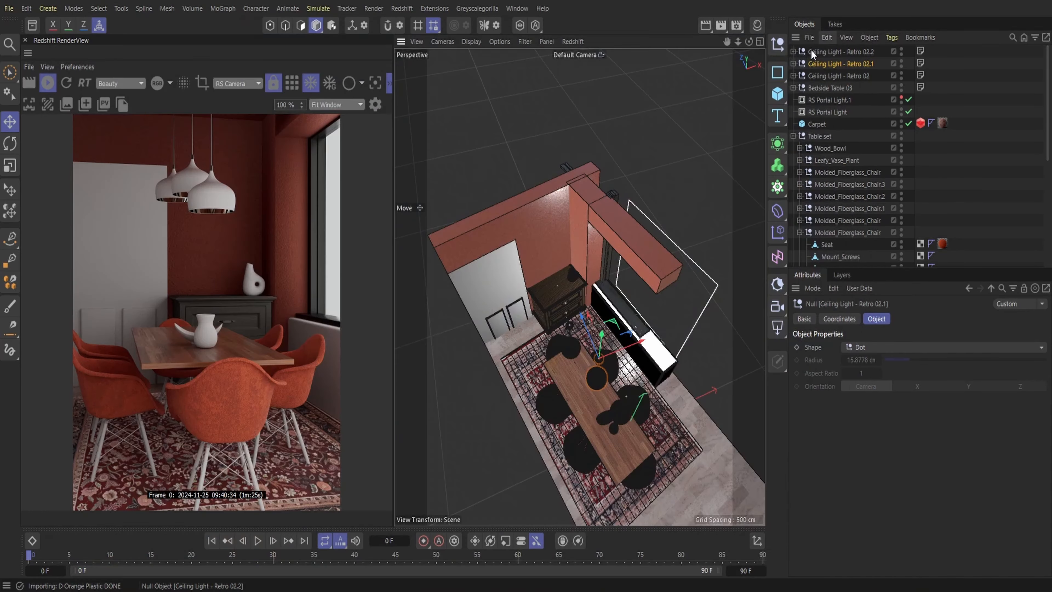
# Apply D Orange Plastic to the Shade of Ceiling Light - Retro 02 and delete its missing-material tag
pyautogui.click(757, 25)
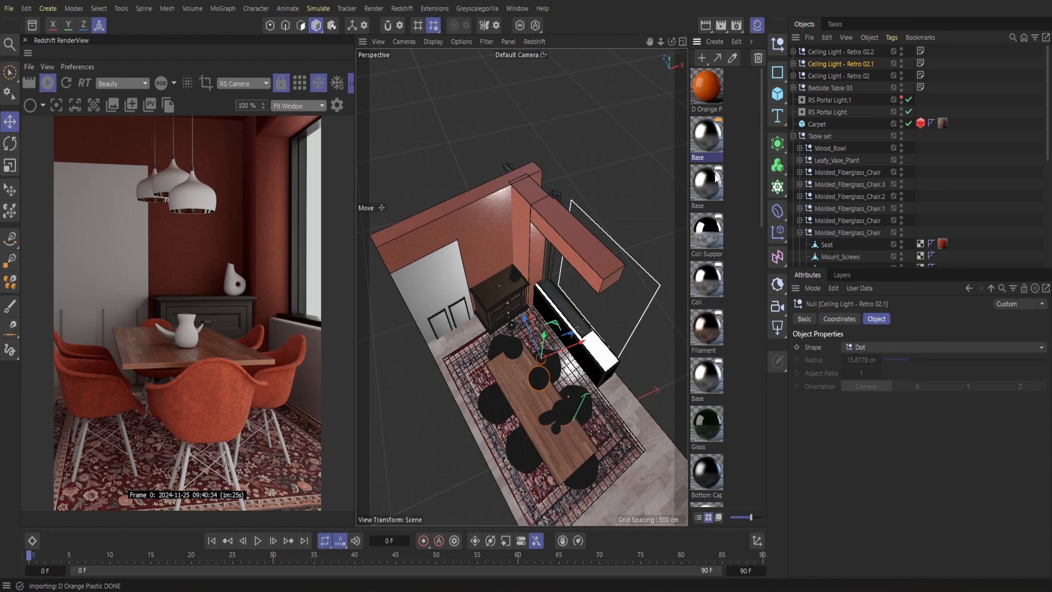
pyautogui.moveTo(715, 91)
pyautogui.mouseDown()
pyautogui.moveTo(813, 75)
pyautogui.moveTo(720, 95)
pyautogui.mouseUp()
pyautogui.click(793, 76)
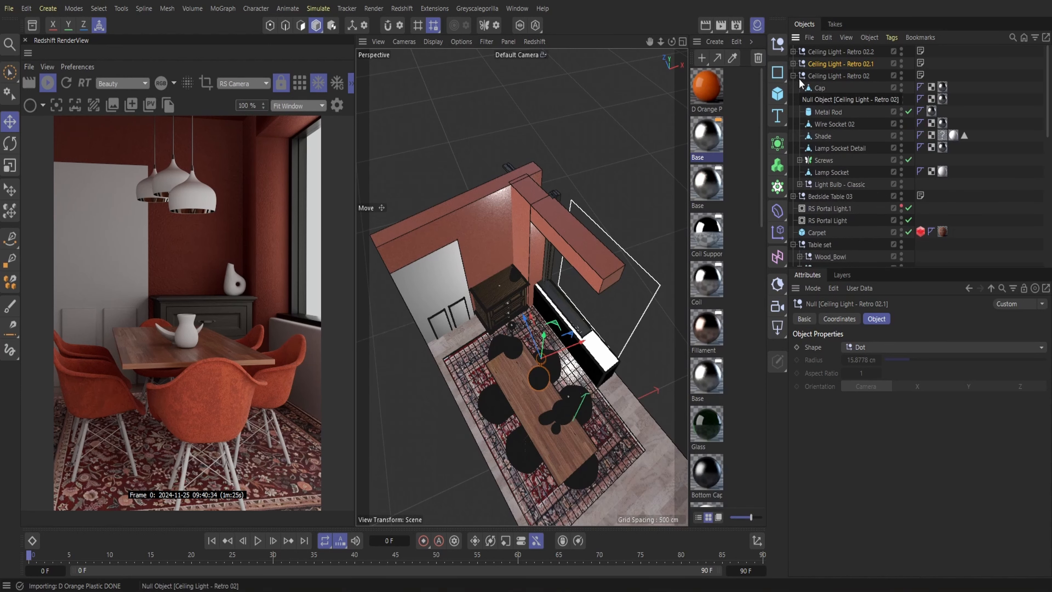
pyautogui.moveTo(716, 91); pyautogui.dragTo(825, 137)
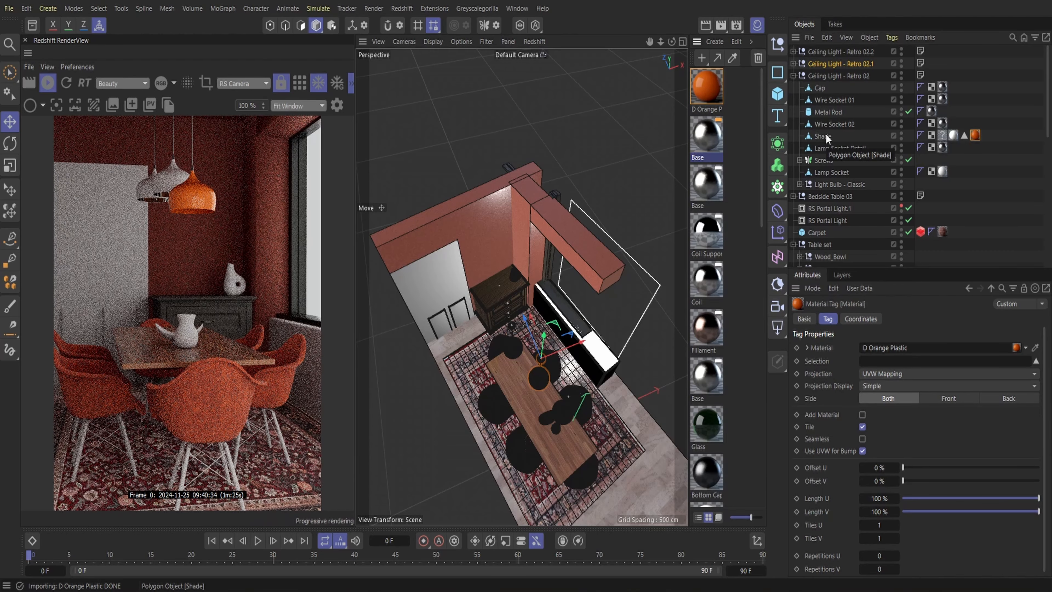
pyautogui.moveTo(976, 140); pyautogui.dragTo(944, 139)
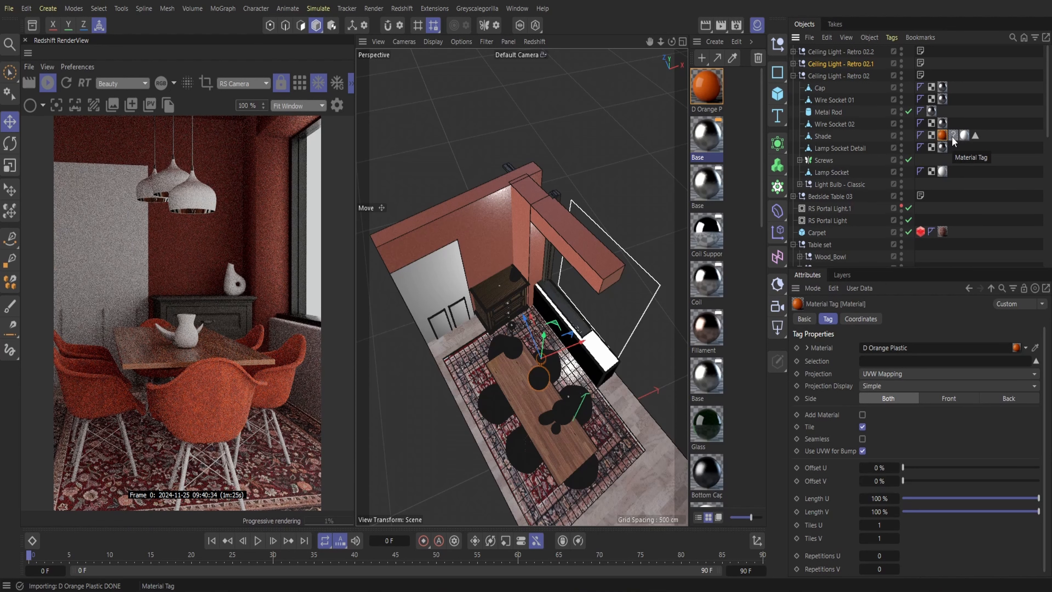
pyautogui.click(952, 137)
pyautogui.press('Delete')
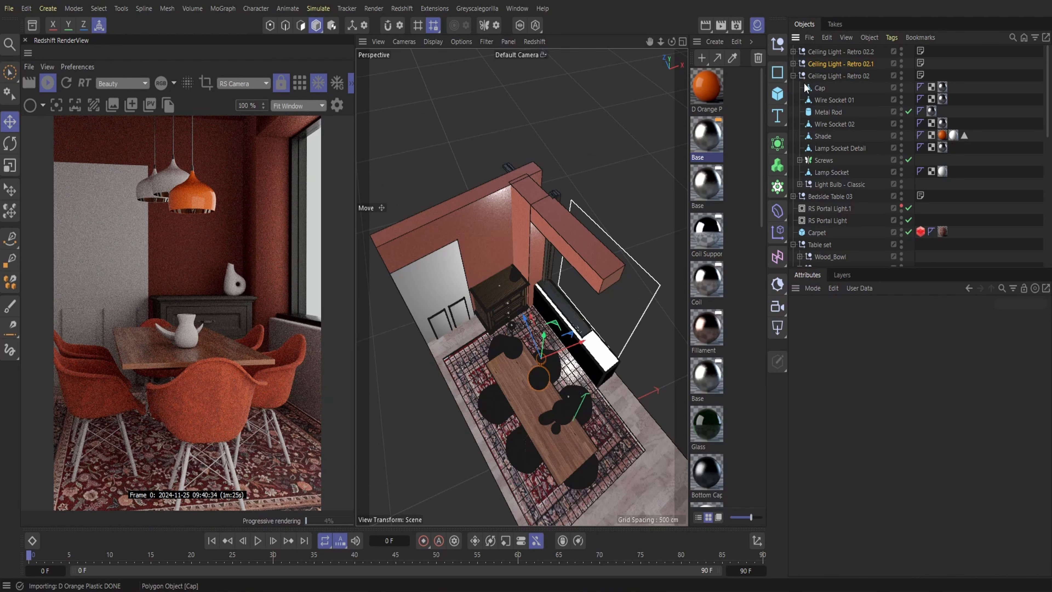
# Assign D Orange Plastic to the Shade objects of Ceiling Light - Retro 02.1 and Retro 02.2 in place of their missing materials
pyautogui.click(793, 75)
pyautogui.click(793, 63)
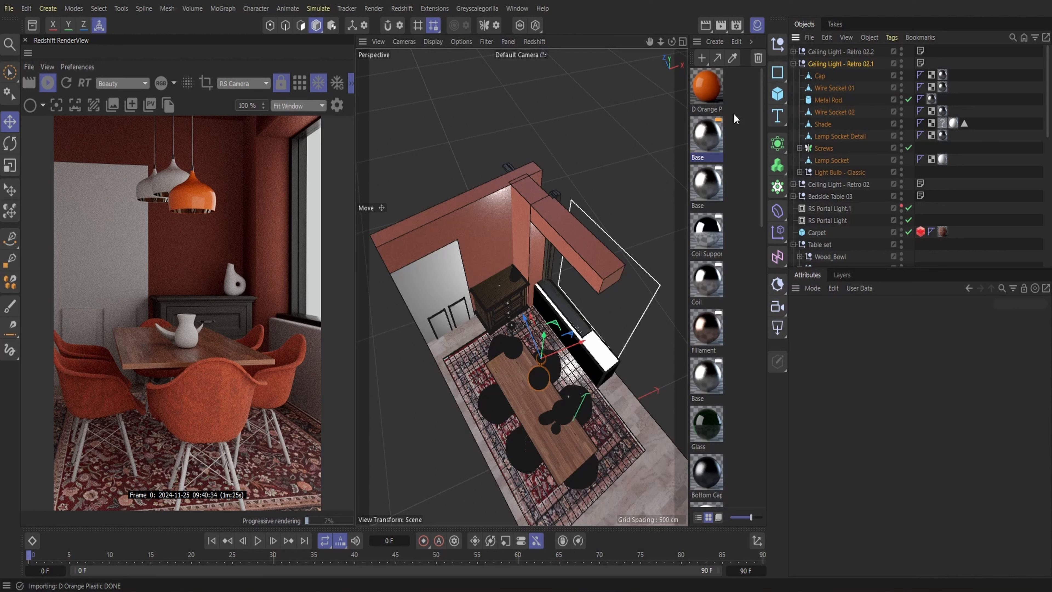
pyautogui.moveTo(941, 127); pyautogui.dragTo(942, 127)
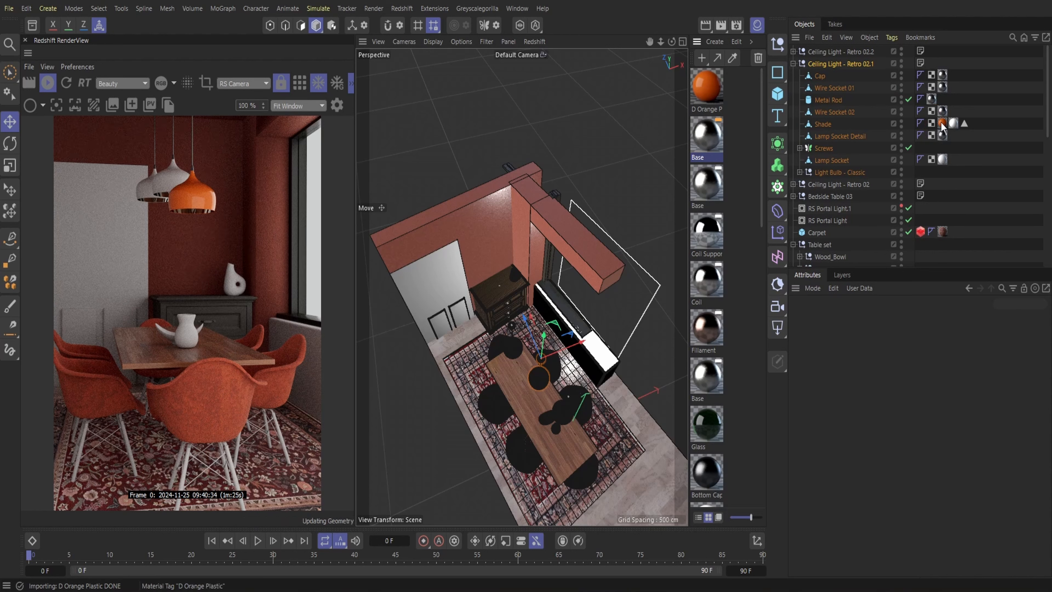
pyautogui.click(793, 63)
pyautogui.click(793, 52)
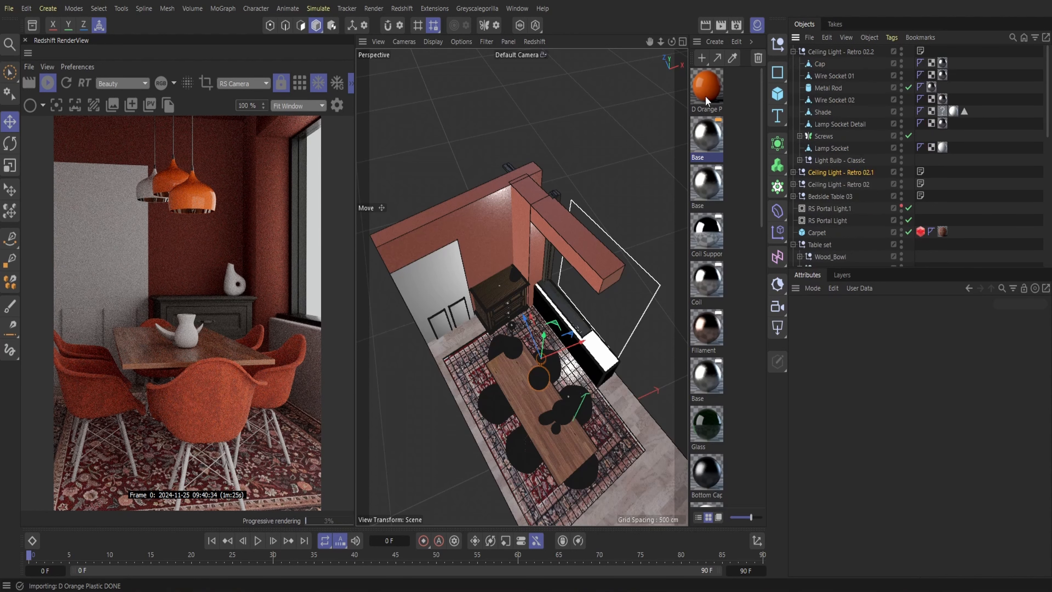
pyautogui.click(793, 52)
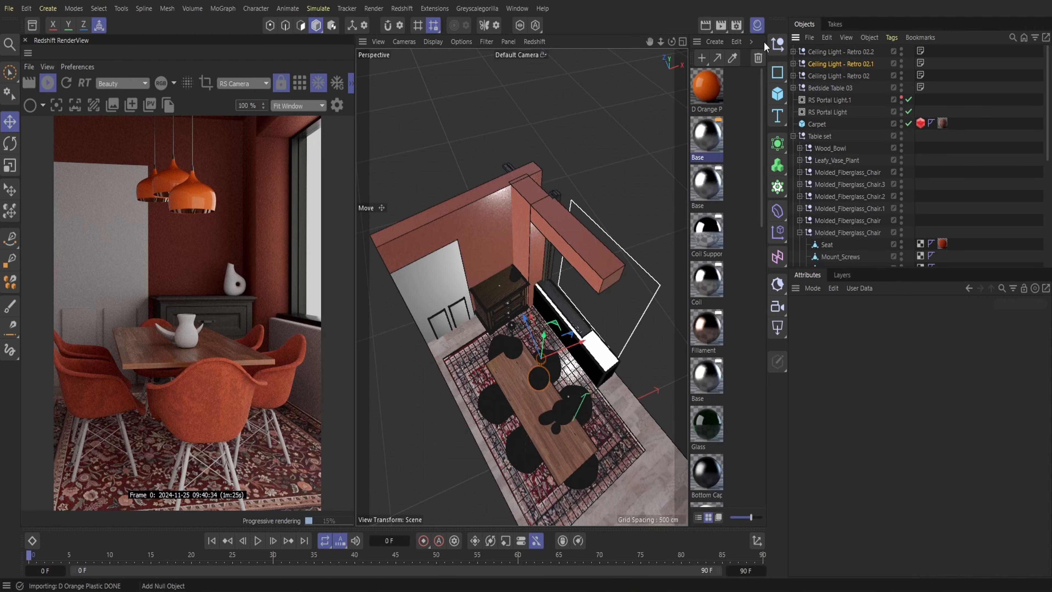
# Identify the cabinet top's Dark Wood material and apply it to the bottom piece of the window frame
pyautogui.click(757, 26)
pyautogui.moveTo(734, 39); pyautogui.dragTo(671, 44)
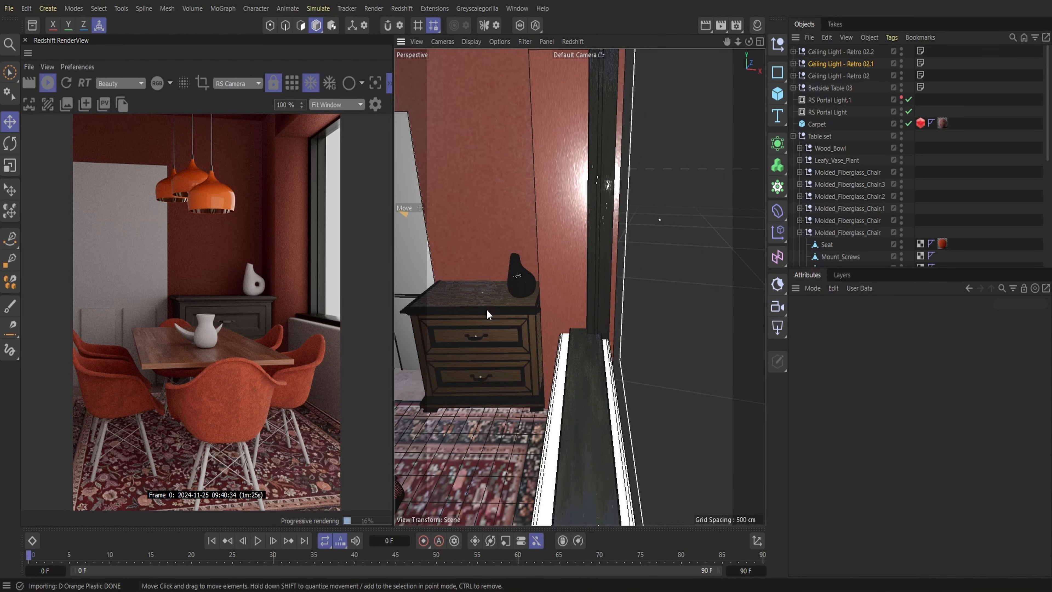
pyautogui.click(756, 28)
pyautogui.click(420, 300)
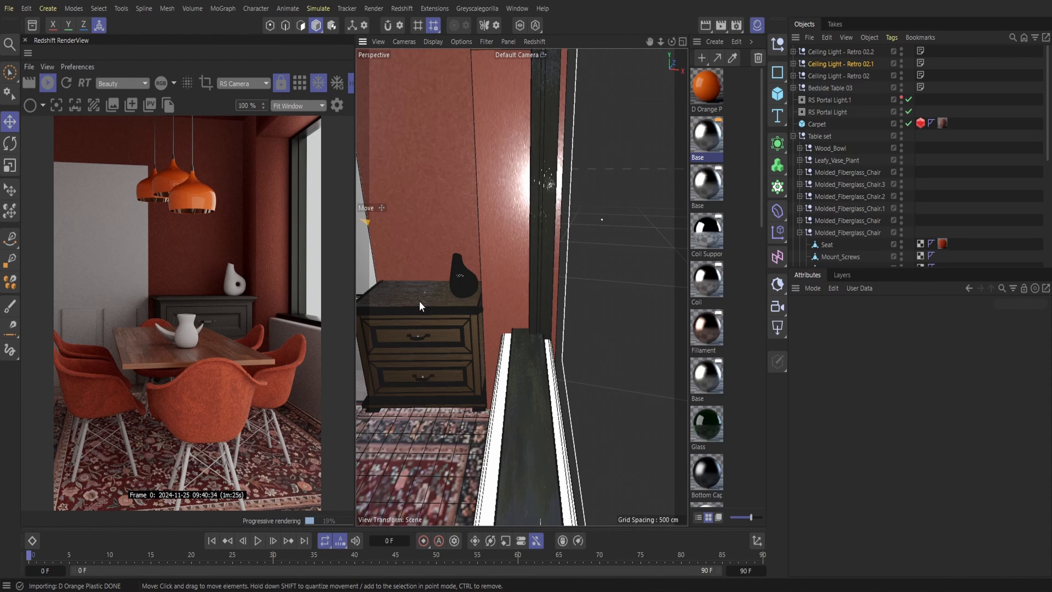
pyautogui.scroll(-10, 715, 309)
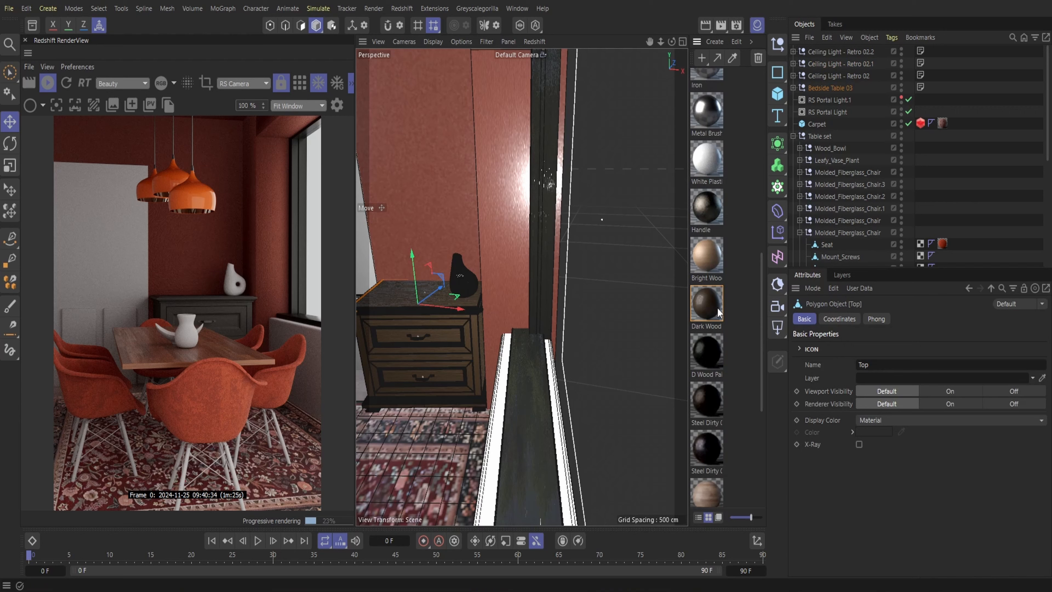
pyautogui.scroll(-3, 718, 312)
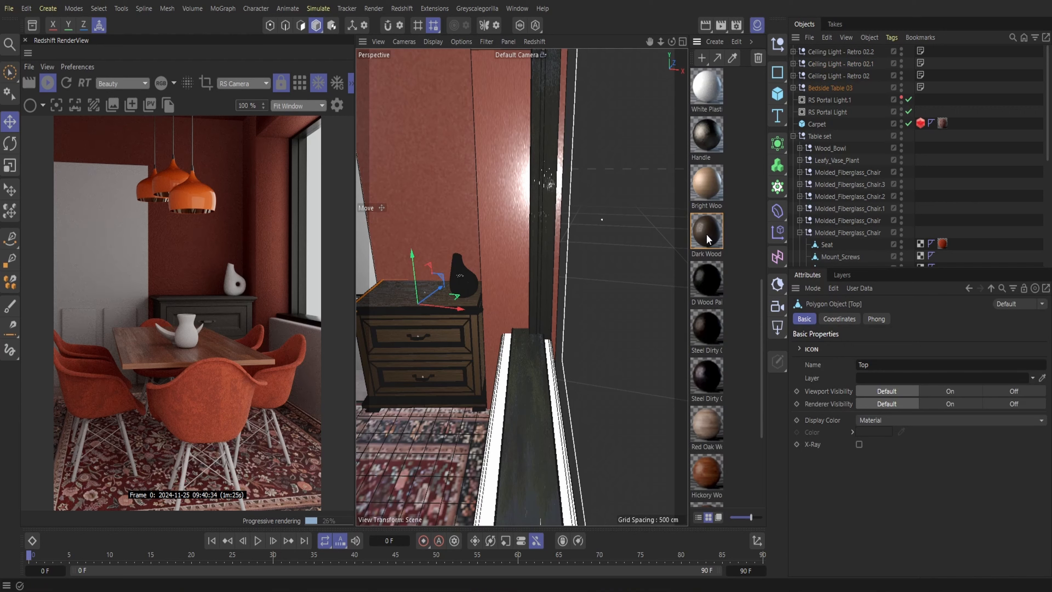
pyautogui.moveTo(705, 237); pyautogui.dragTo(532, 360)
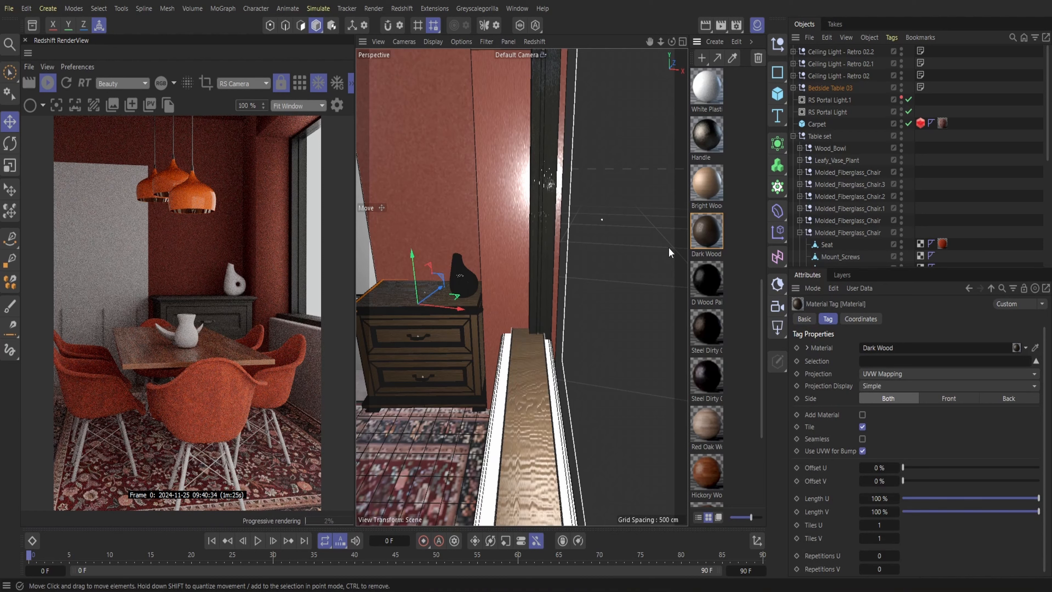
# Apply Dark Wood to the vertical side pieces and the top pieces of the window frame
pyautogui.moveTo(546, 223); pyautogui.dragTo(547, 223)
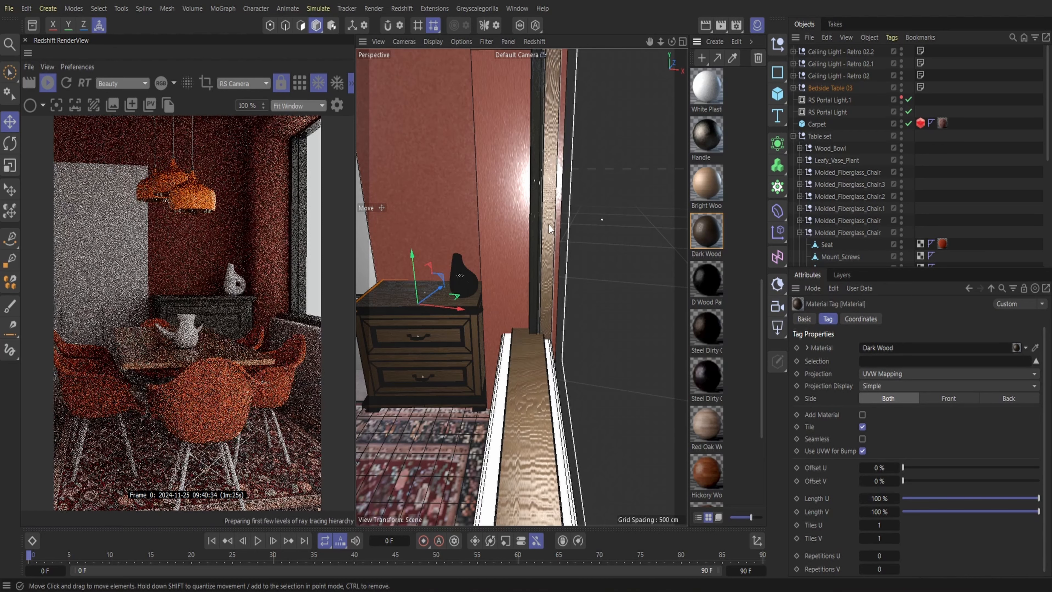
pyautogui.moveTo(698, 238); pyautogui.dragTo(533, 232)
pyautogui.moveTo(660, 42); pyautogui.dragTo(661, 43)
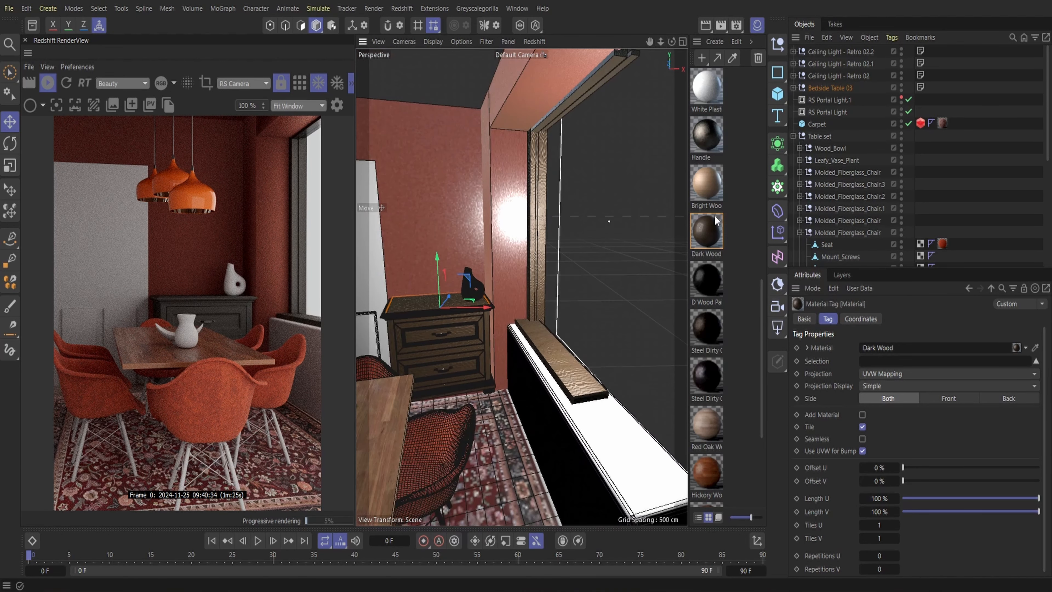
pyautogui.moveTo(624, 121); pyautogui.dragTo(598, 86)
pyautogui.moveTo(716, 231); pyautogui.dragTo(593, 85)
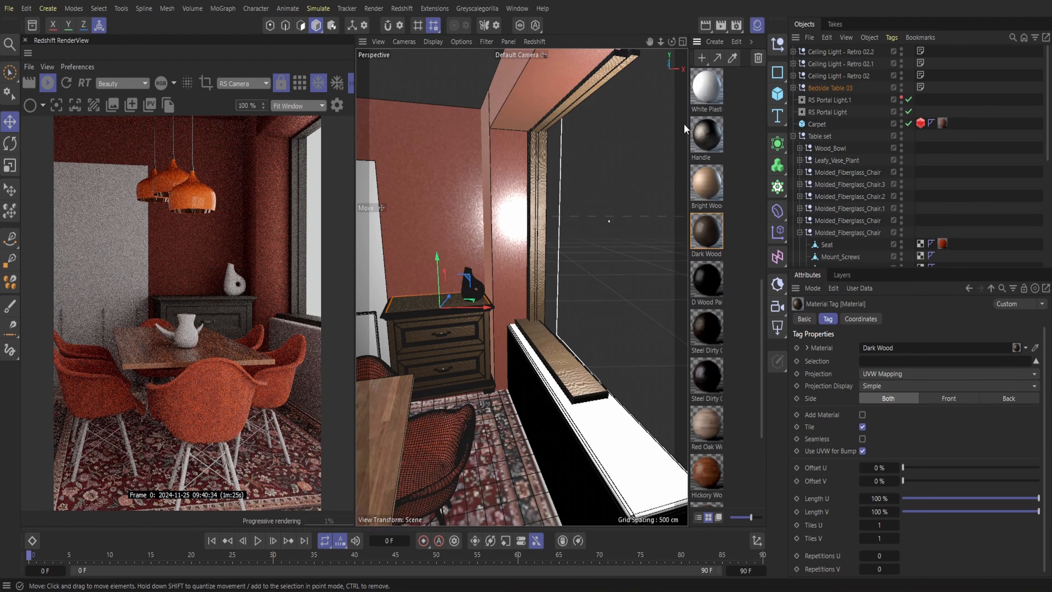
# Apply D Wood Painted Black to the Legs_Wood and Legs_Frame parts of the front chair
pyautogui.click(756, 27)
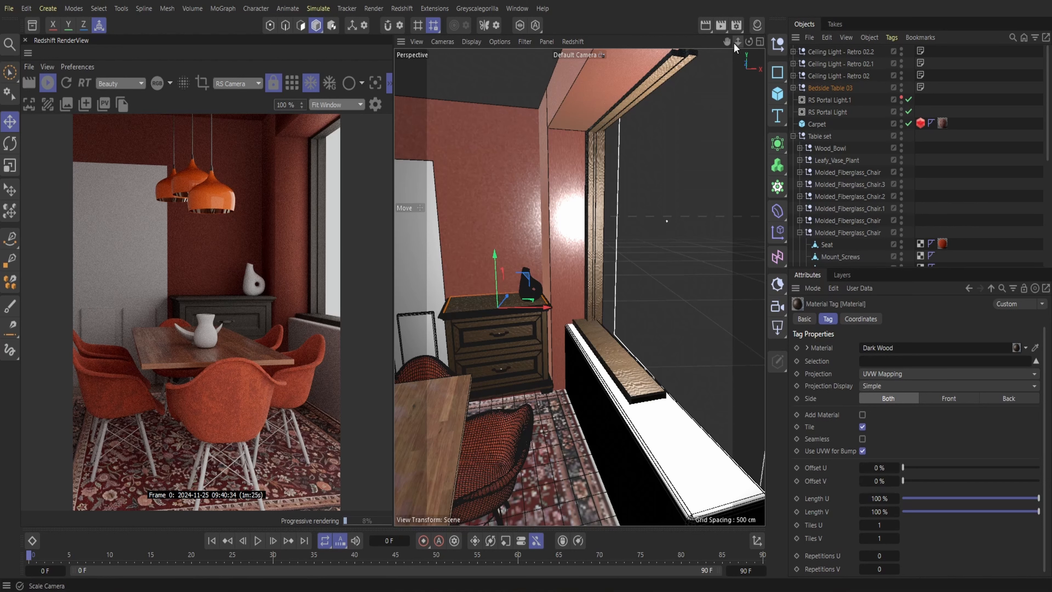
pyautogui.click(756, 26)
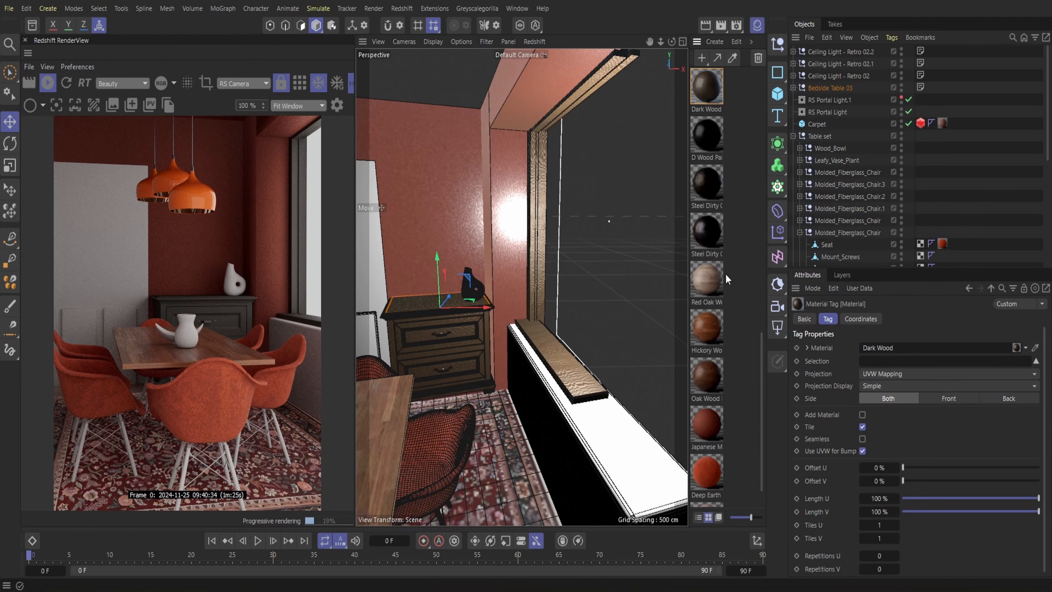
pyautogui.moveTo(662, 42); pyautogui.dragTo(704, 147)
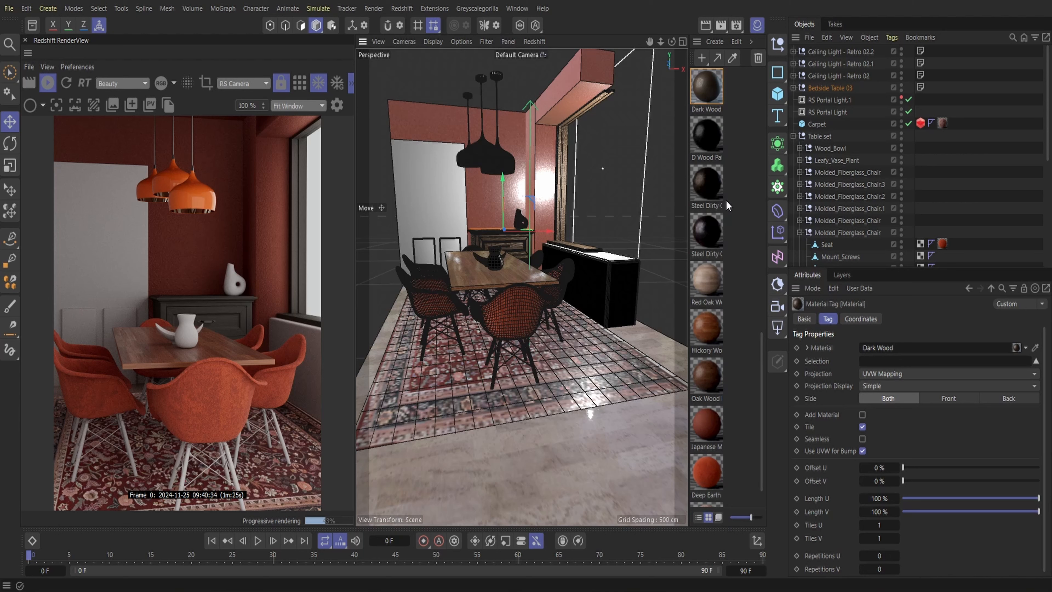
pyautogui.scroll(-1, 723, 200)
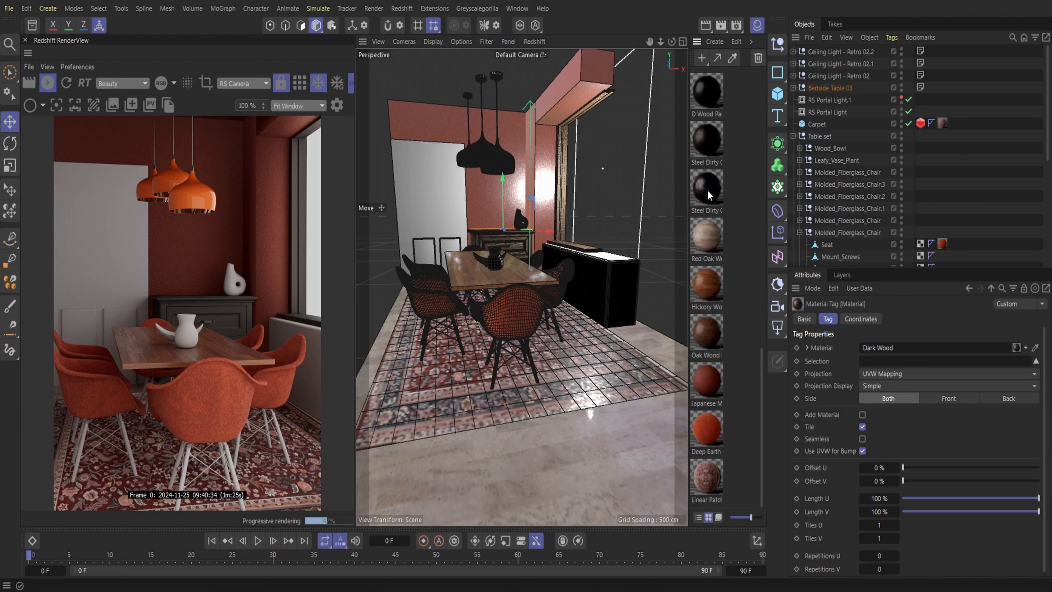
pyautogui.scroll(2, 706, 195)
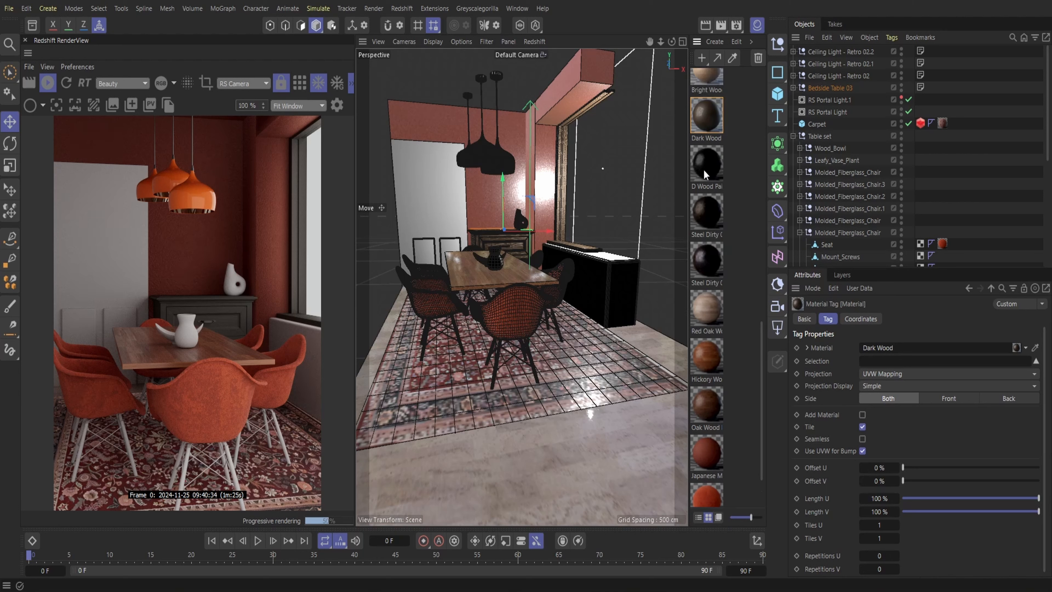
pyautogui.moveTo(703, 170); pyautogui.dragTo(496, 368)
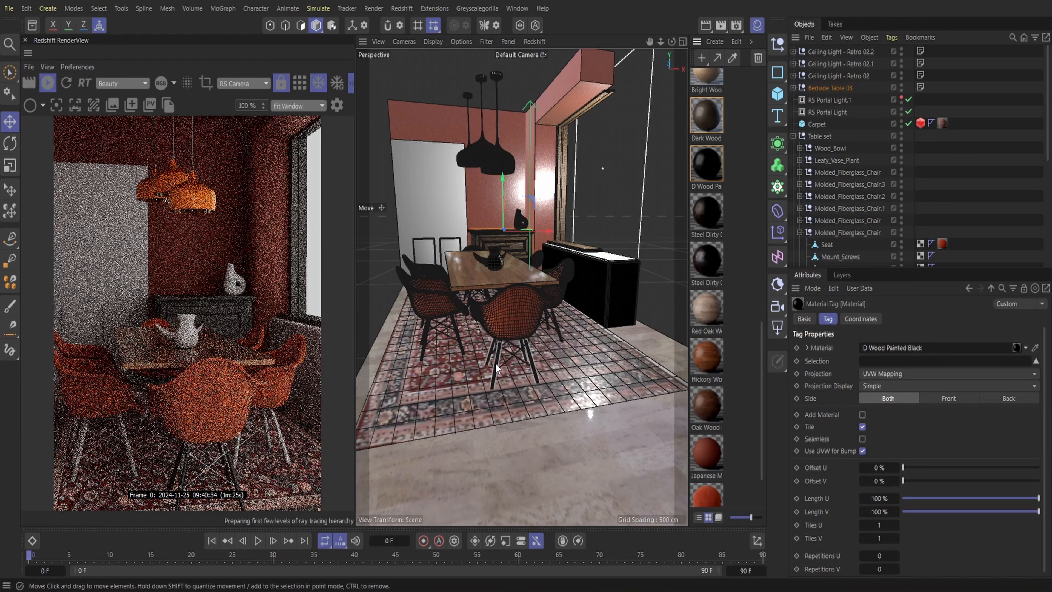
pyautogui.moveTo(712, 169); pyautogui.dragTo(522, 365)
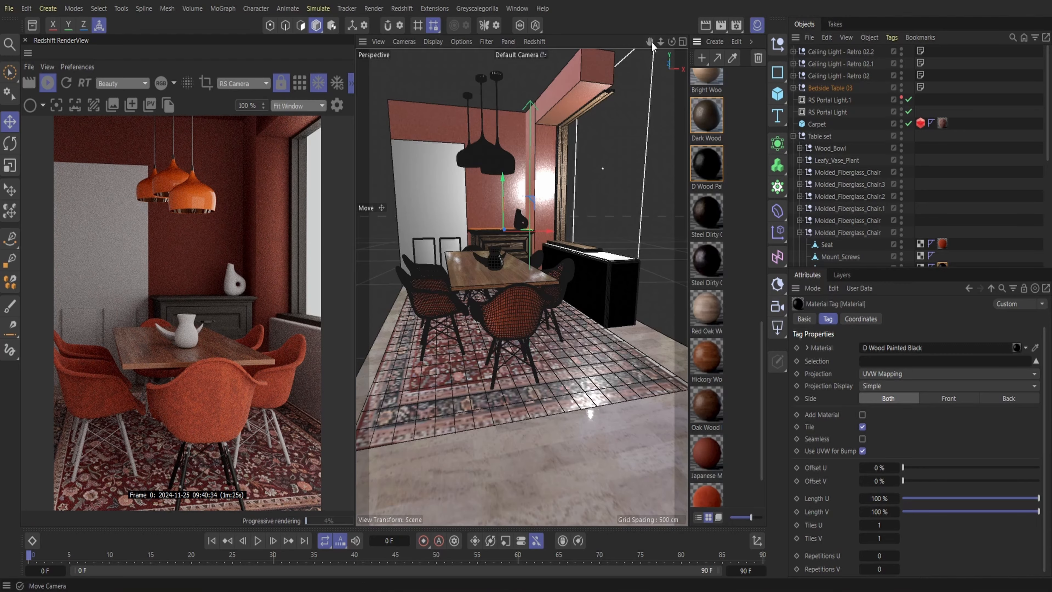
# Apply D Wood Painted Black to the front chair's remaining screw, bolt, washer, mount, pillar and feet objects
pyautogui.moveTo(660, 42); pyautogui.dragTo(652, 9)
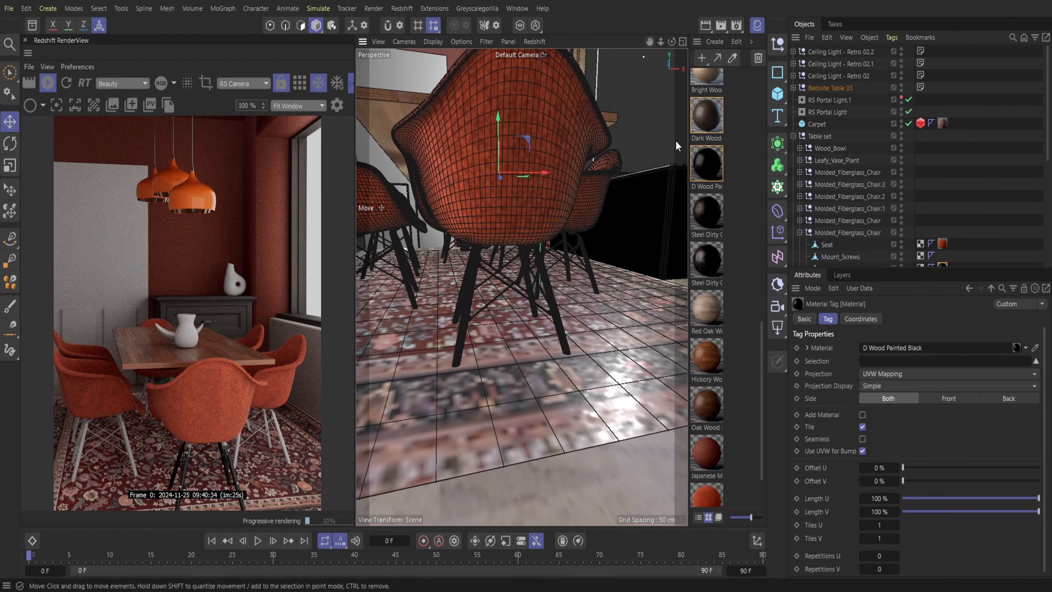
pyautogui.click(519, 192)
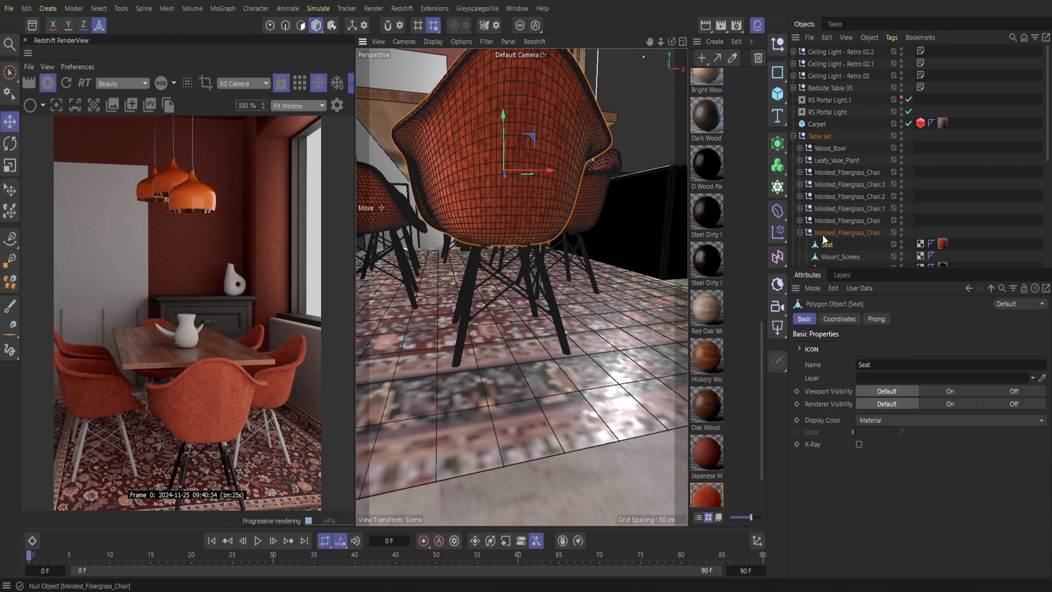
pyautogui.scroll(-4, 830, 220)
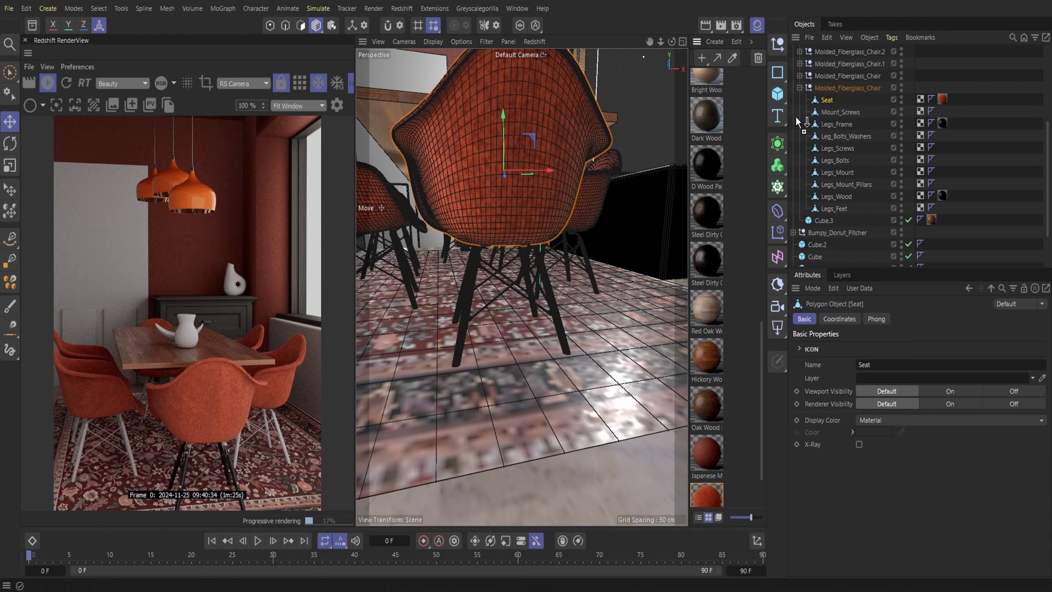
pyautogui.moveTo(796, 118); pyautogui.dragTo(832, 111)
pyautogui.moveTo(708, 163)
pyautogui.mouseDown()
pyautogui.moveTo(848, 138)
pyautogui.moveTo(818, 150)
pyautogui.moveTo(835, 149)
pyautogui.moveTo(835, 159)
pyautogui.mouseUp()
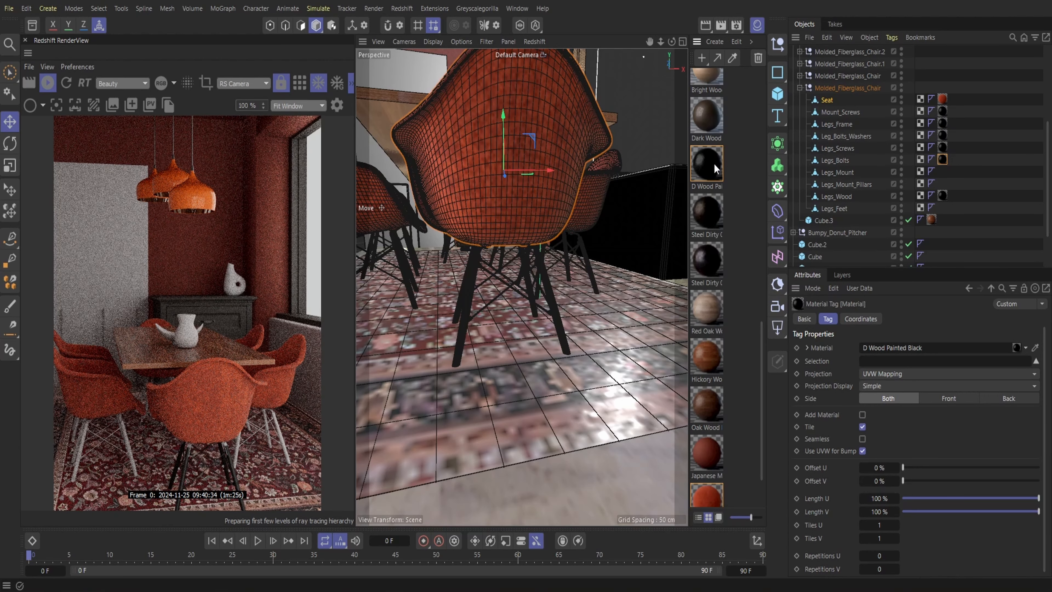
pyautogui.moveTo(713, 163); pyautogui.dragTo(857, 174)
pyautogui.moveTo(709, 163)
pyautogui.mouseDown()
pyautogui.moveTo(756, 188)
pyautogui.moveTo(861, 184)
pyautogui.mouseUp()
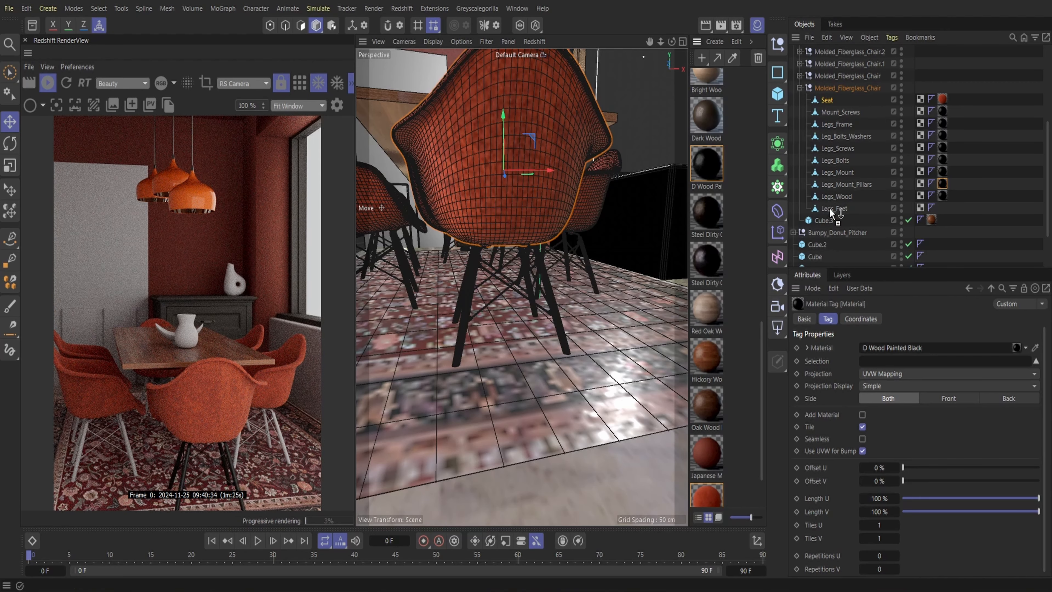
pyautogui.click(799, 87)
# Apply D Wood Painted Black to every leg and hardware object of the Molded_Fiberglass_Chair directly below Molded_Fiberglass_Chair.1
pyautogui.click(800, 140)
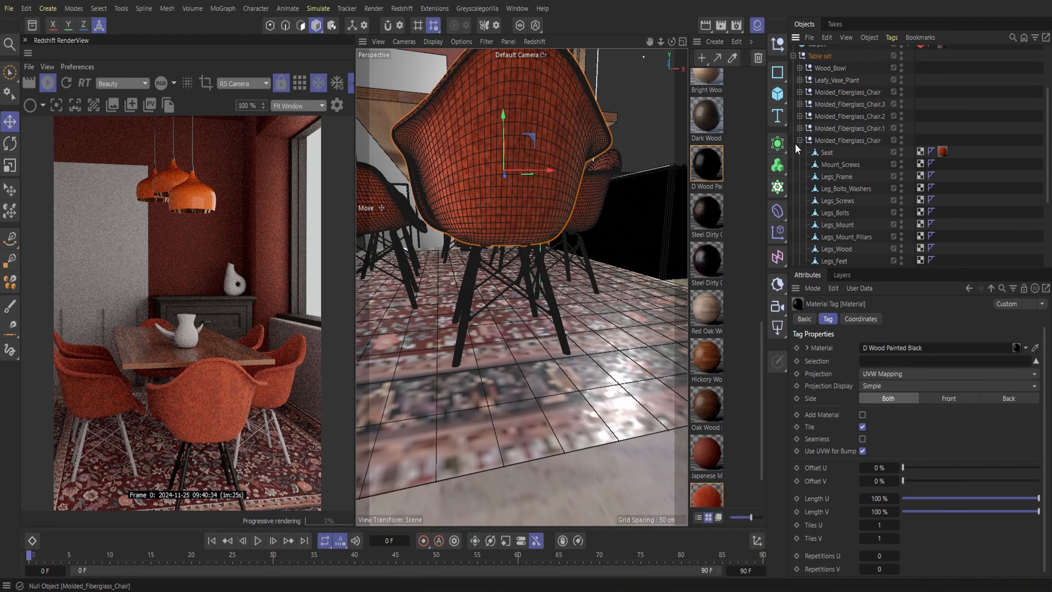
pyautogui.moveTo(705, 163)
pyautogui.mouseDown()
pyautogui.moveTo(841, 164)
pyautogui.moveTo(829, 177)
pyautogui.moveTo(853, 190)
pyautogui.moveTo(840, 189)
pyautogui.mouseUp()
pyautogui.scroll(-2, 867, 199)
pyautogui.moveTo(706, 165); pyautogui.dragTo(845, 177)
pyautogui.moveTo(706, 166)
pyautogui.mouseDown()
pyautogui.moveTo(812, 178)
pyautogui.moveTo(848, 154)
pyautogui.mouseUp()
pyautogui.moveTo(706, 165)
pyautogui.mouseDown()
pyautogui.moveTo(838, 140)
pyautogui.moveTo(844, 130)
pyautogui.mouseUp()
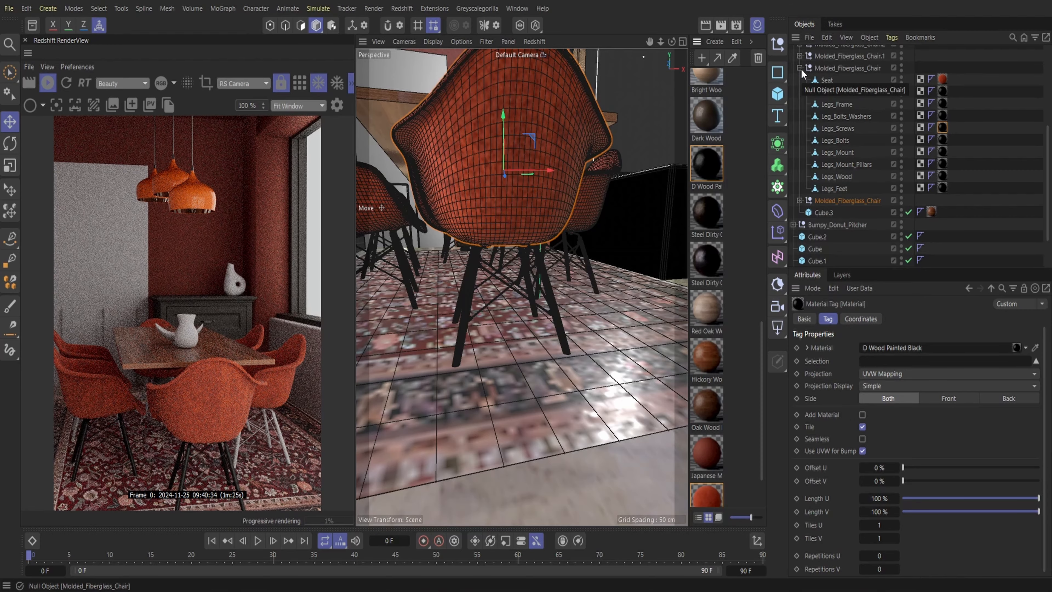
pyautogui.click(800, 69)
# Apply D Wood Painted Black to all leg and hardware objects of Molded_Fiberglass_Chair.1
pyautogui.click(801, 129)
pyautogui.moveTo(708, 170)
pyautogui.mouseDown()
pyautogui.moveTo(842, 153)
pyautogui.moveTo(838, 176)
pyautogui.moveTo(743, 164)
pyautogui.moveTo(838, 177)
pyautogui.mouseUp()
pyautogui.scroll(-2, 844, 226)
pyautogui.moveTo(708, 166)
pyautogui.mouseDown()
pyautogui.moveTo(837, 164)
pyautogui.moveTo(853, 119)
pyautogui.mouseUp()
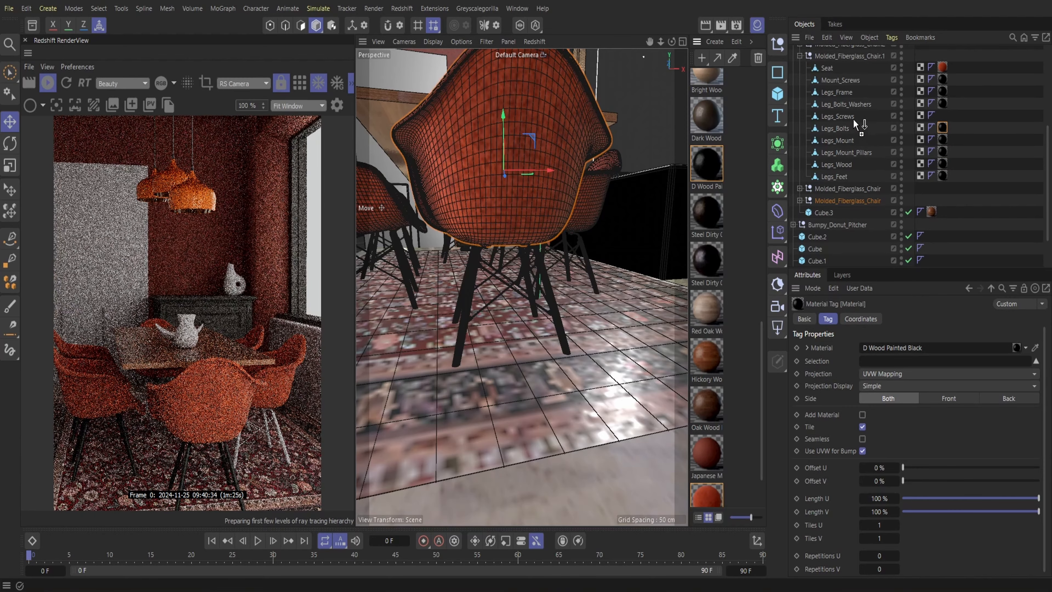
pyautogui.click(798, 57)
# Apply D Wood Painted Black to all leg and hardware objects of the first Molded_Fiberglass_Chair in the Table set
pyautogui.click(799, 92)
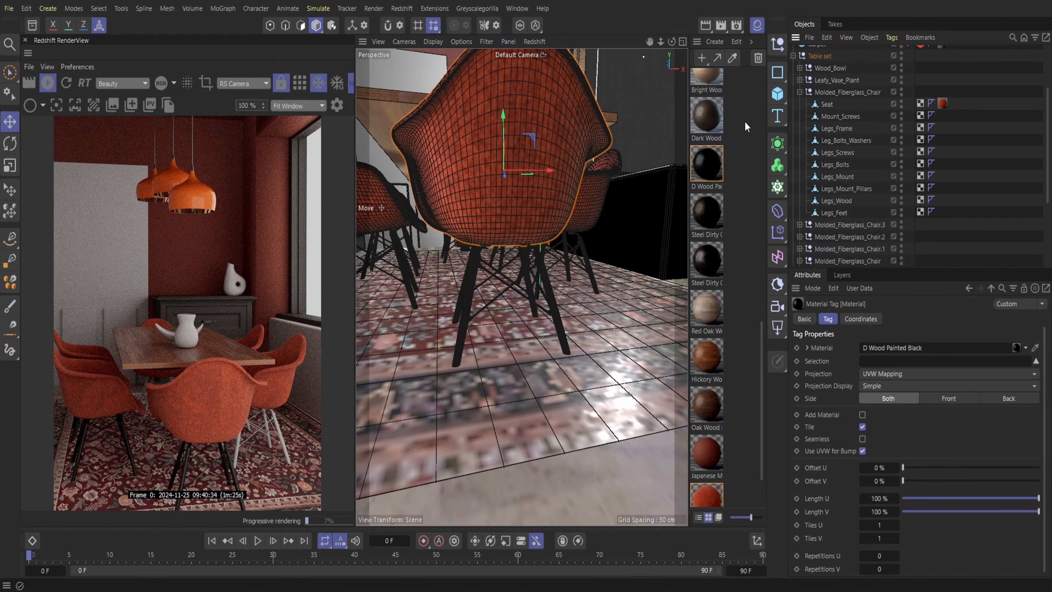
pyautogui.moveTo(831, 118); pyautogui.dragTo(831, 117)
pyautogui.moveTo(707, 166)
pyautogui.mouseDown()
pyautogui.moveTo(836, 127)
pyautogui.moveTo(836, 176)
pyautogui.moveTo(861, 189)
pyautogui.mouseUp()
pyautogui.moveTo(708, 166); pyautogui.dragTo(841, 213)
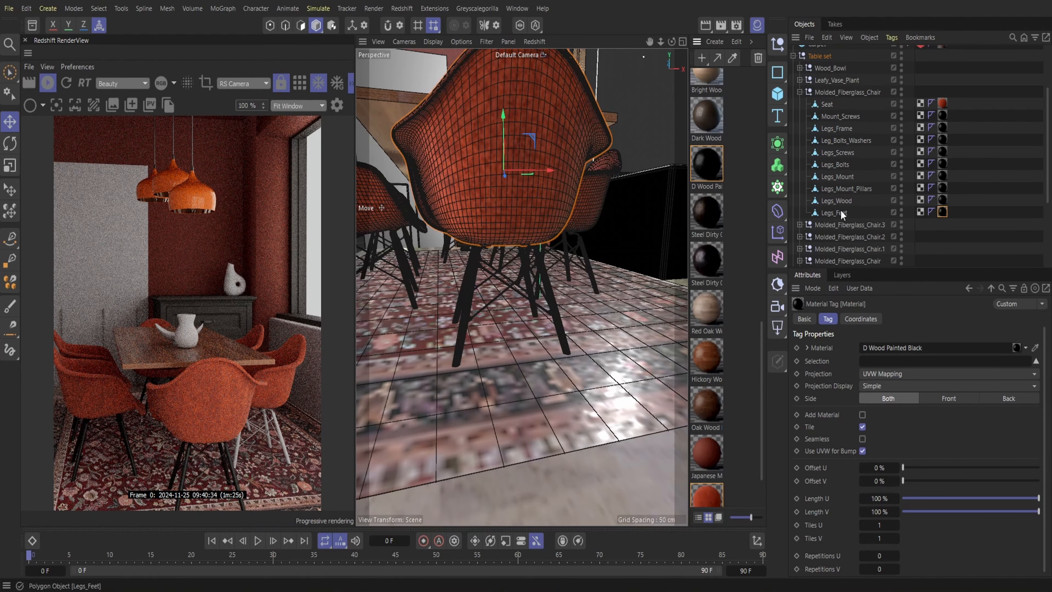
pyautogui.click(800, 92)
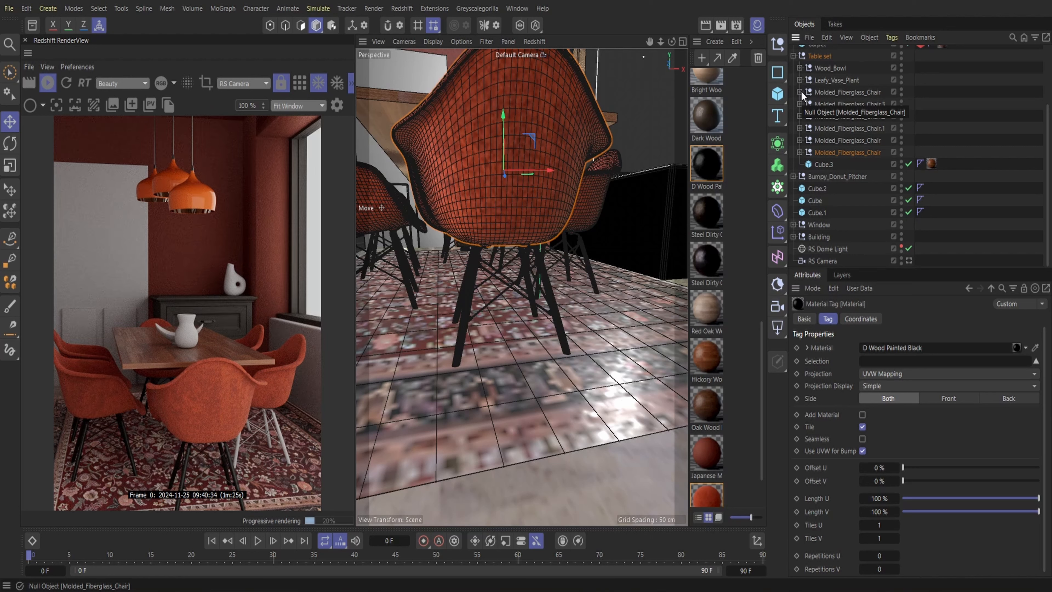
# Apply D Wood Painted Black to all leg and hardware objects of Molded_Fiberglass_Chair.2
pyautogui.click(800, 117)
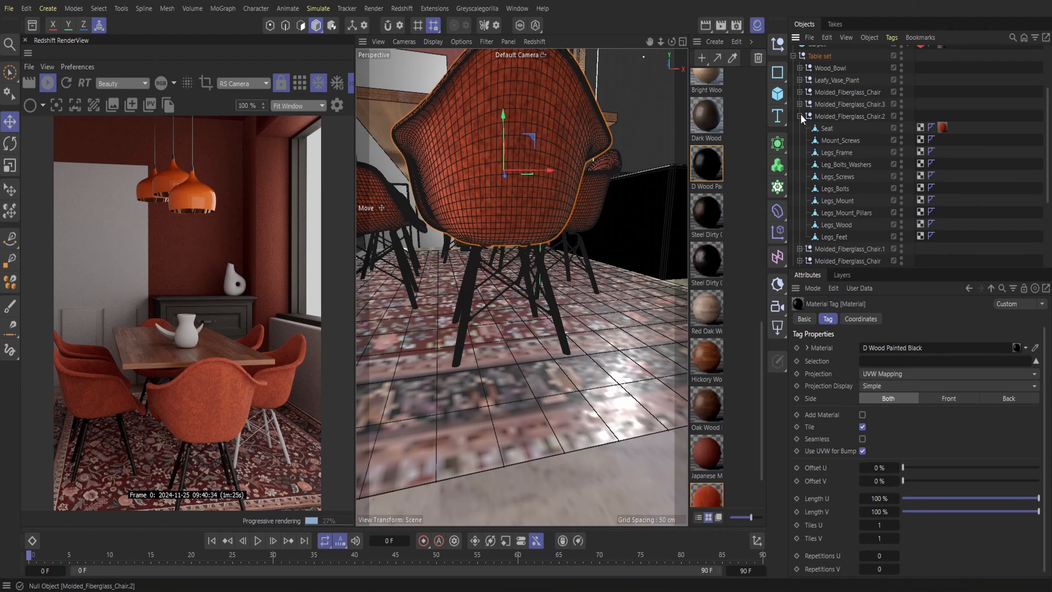
pyautogui.moveTo(698, 166); pyautogui.dragTo(838, 163)
pyautogui.moveTo(704, 167)
pyautogui.mouseDown()
pyautogui.moveTo(889, 198)
pyautogui.moveTo(850, 177)
pyautogui.moveTo(823, 192)
pyautogui.moveTo(841, 200)
pyautogui.mouseUp()
pyautogui.moveTo(704, 166); pyautogui.dragTo(847, 213)
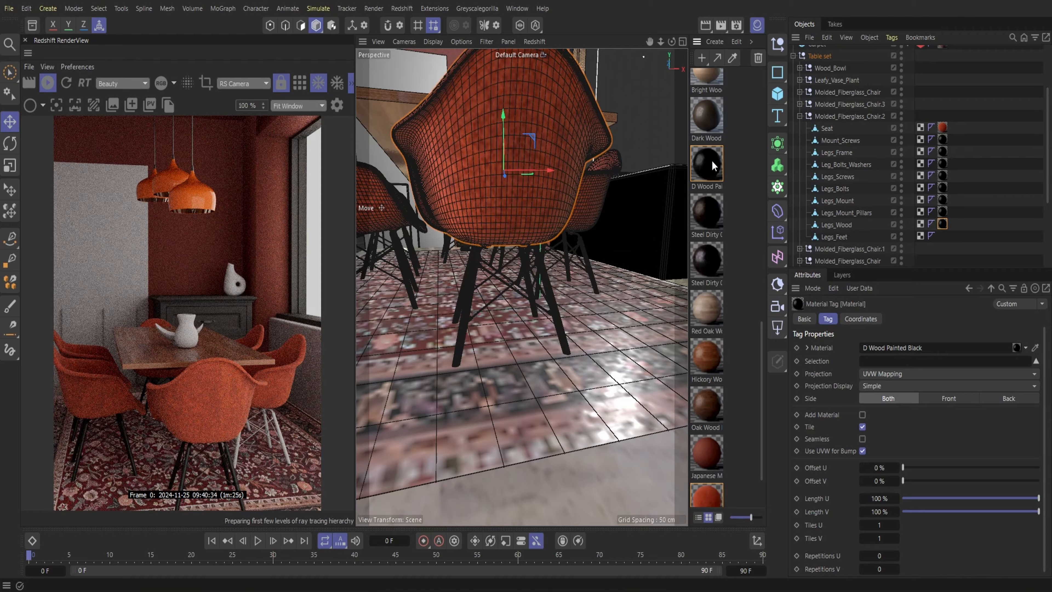
pyautogui.moveTo(713, 165); pyautogui.dragTo(838, 238)
pyautogui.click(800, 116)
# Apply D Wood Painted Black to all leg and hardware objects of Molded_Fiberglass_Chair.3
pyautogui.click(800, 104)
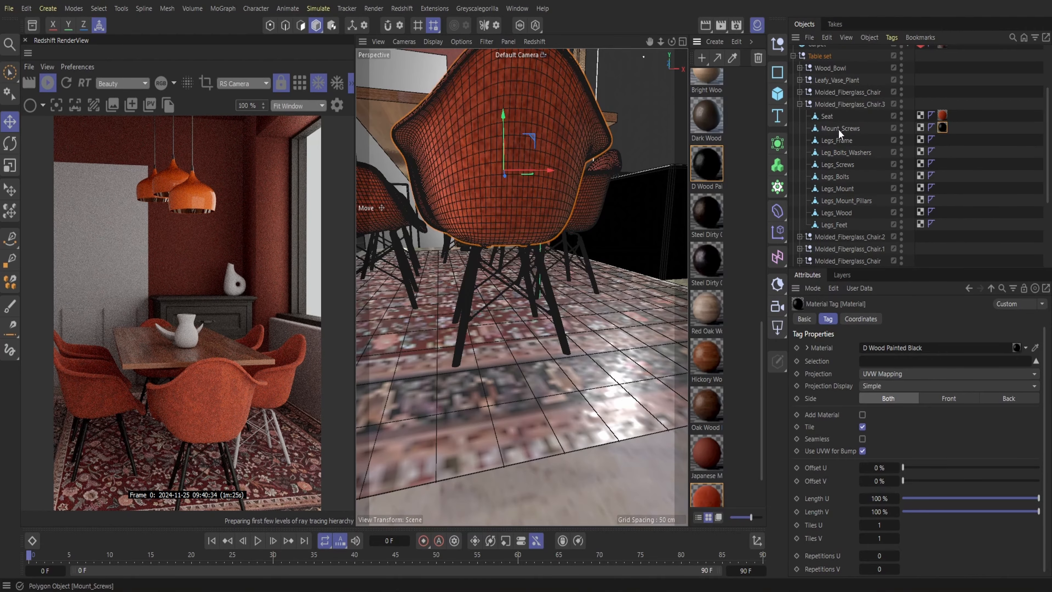
pyautogui.moveTo(845, 154); pyautogui.dragTo(845, 153)
pyautogui.moveTo(706, 166)
pyautogui.mouseDown()
pyautogui.moveTo(836, 164)
pyautogui.moveTo(828, 188)
pyautogui.mouseUp()
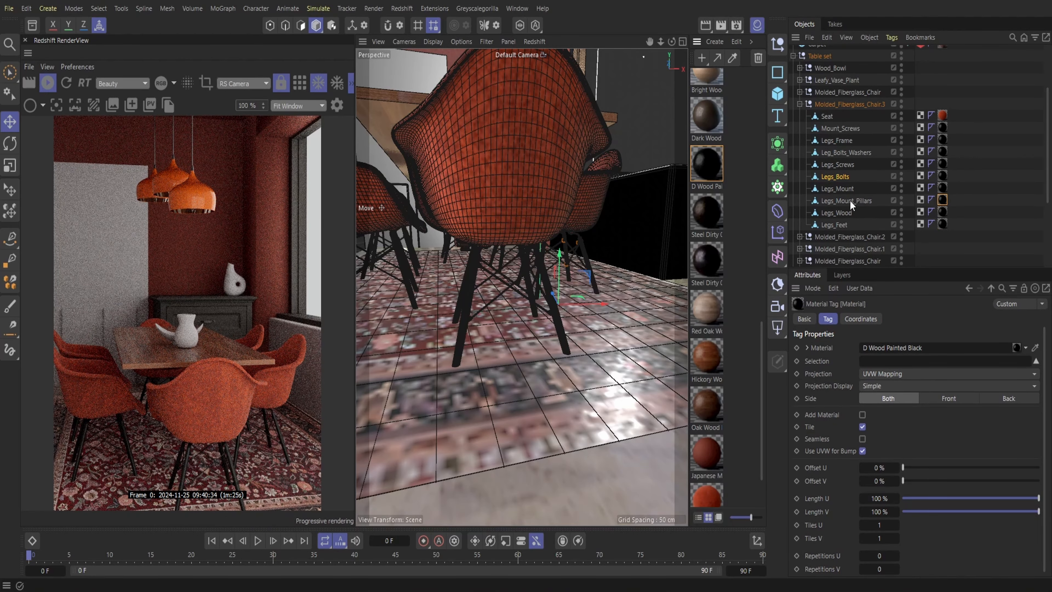
pyautogui.click(800, 104)
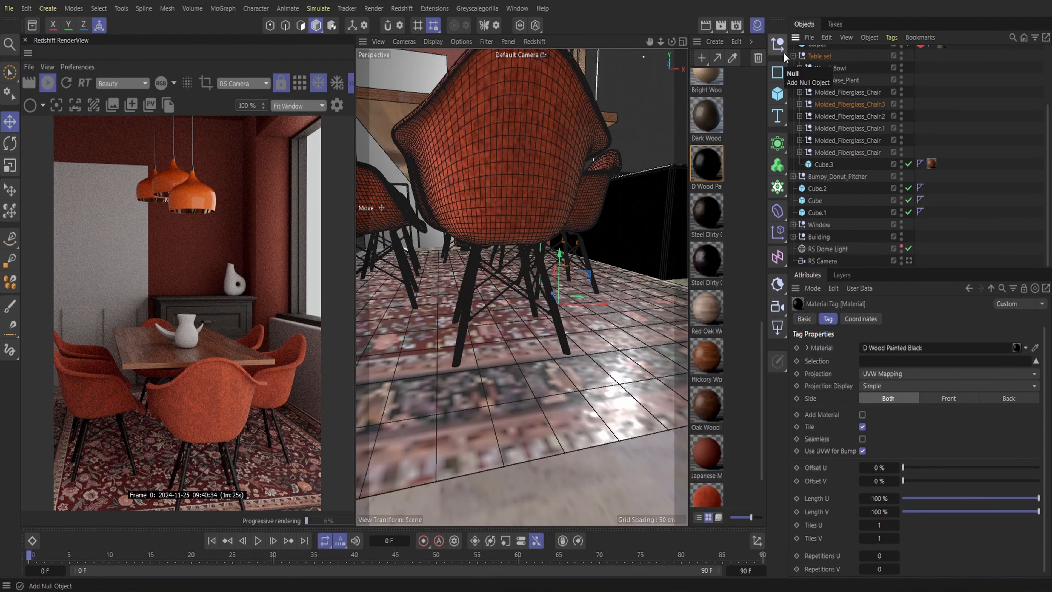
pyautogui.moveTo(661, 42); pyautogui.dragTo(631, 44)
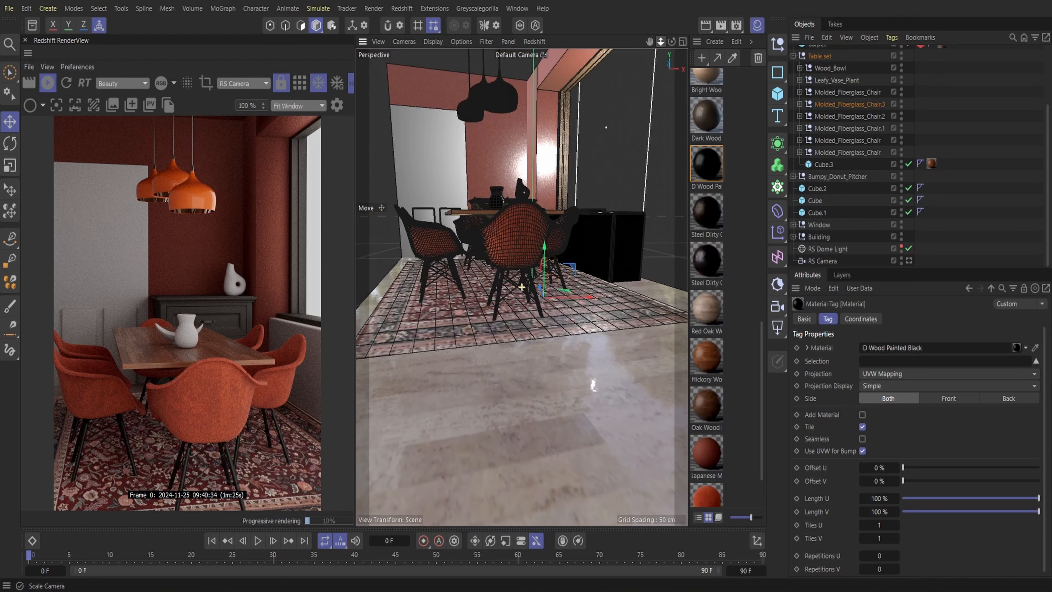
# Switch to Greyscalegorilla Studio and search its library for door
pyautogui.click(758, 26)
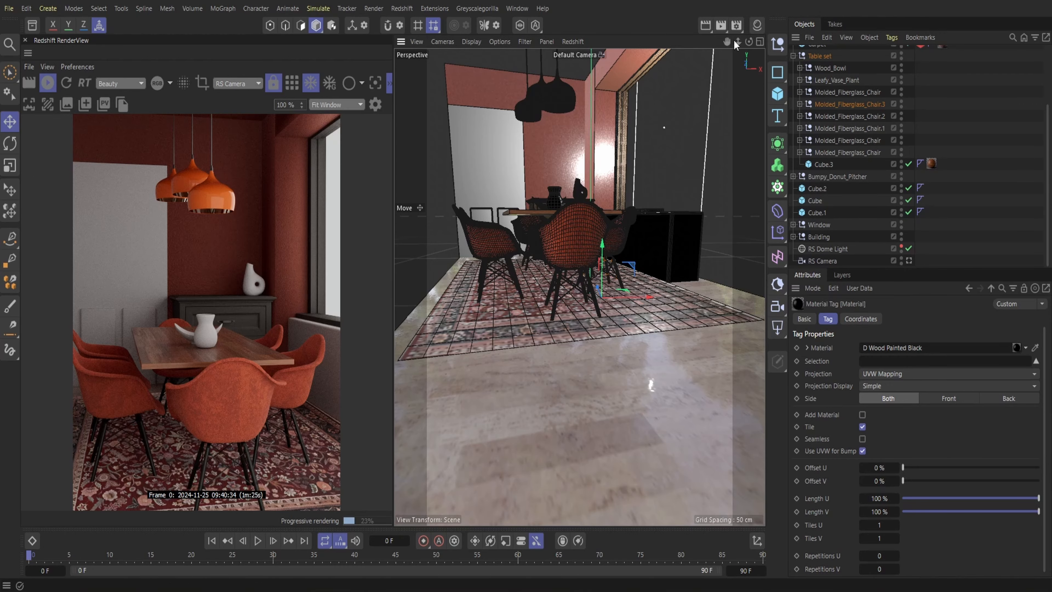
pyautogui.moveTo(727, 41); pyautogui.dragTo(727, 44)
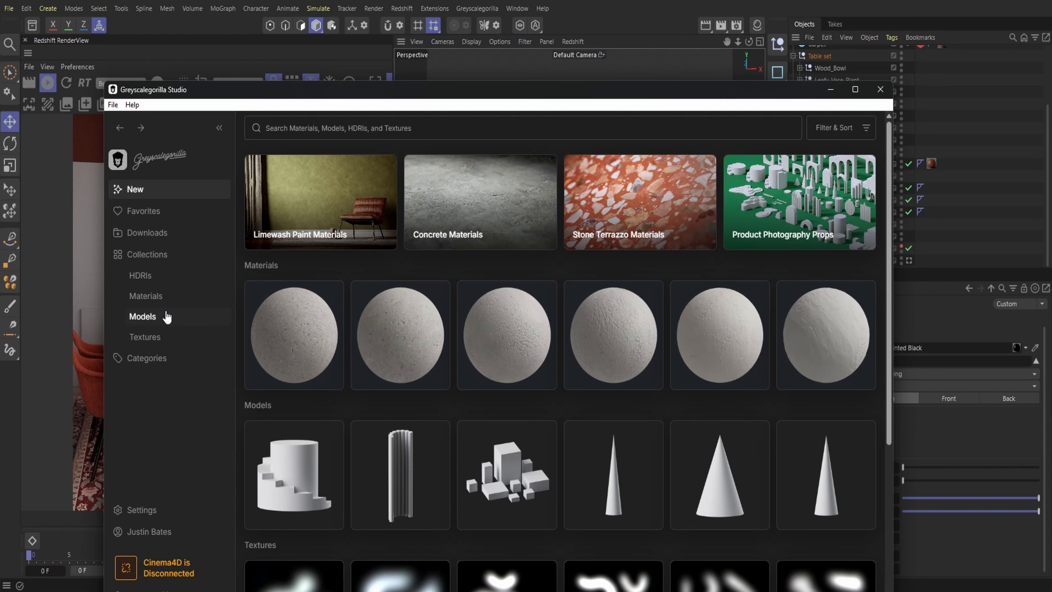
pyautogui.click(167, 317)
pyautogui.click(347, 134)
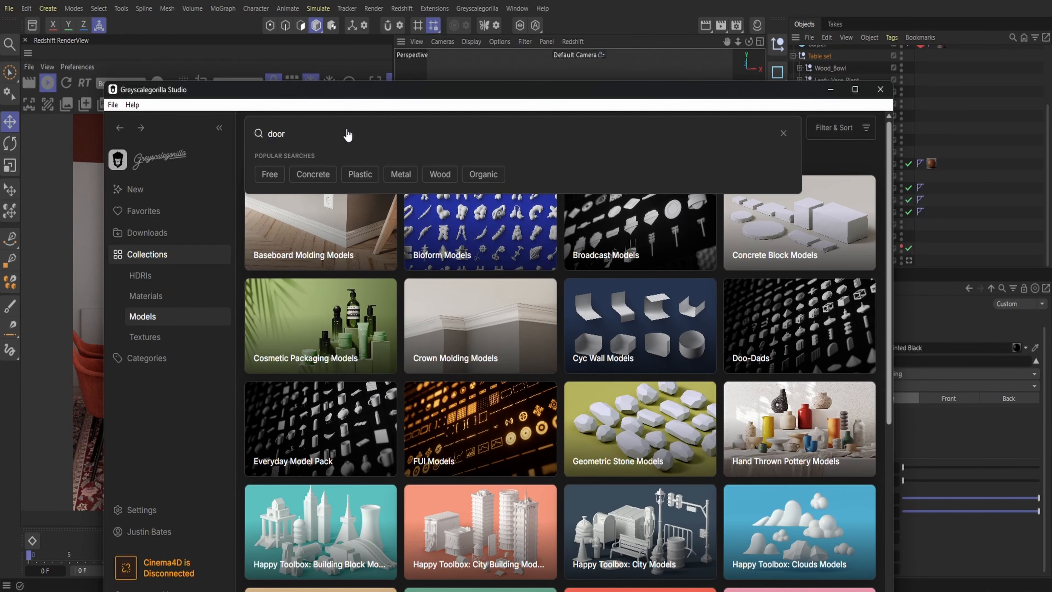
pyautogui.write('door')
pyautogui.press('Return')
# Send the Door model from the library to the Cinema 4D scene and close the library window
pyautogui.click(432, 249)
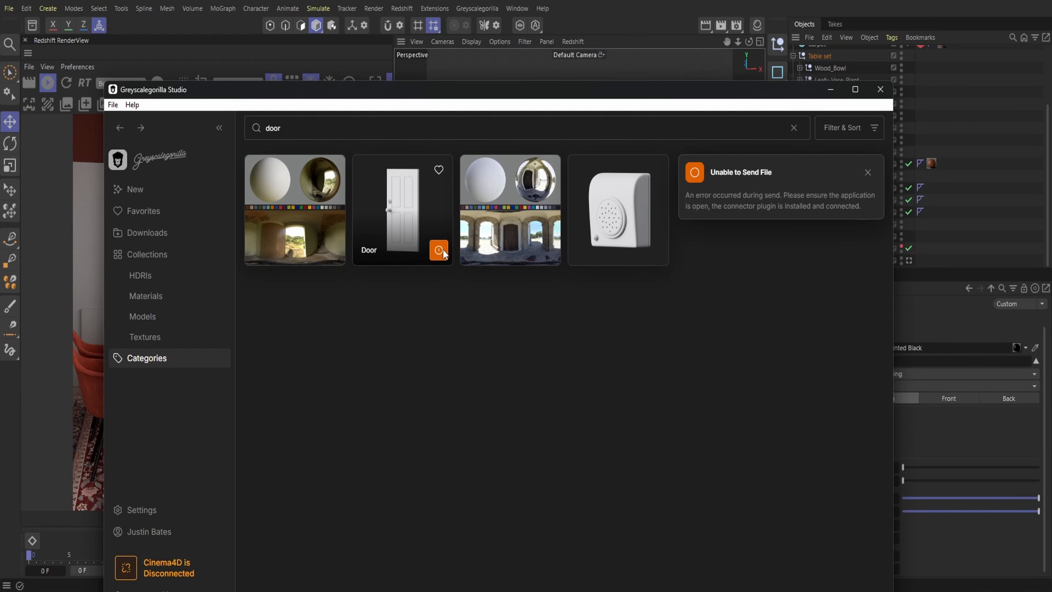
pyautogui.moveTo(354, 88); pyautogui.dragTo(366, 44)
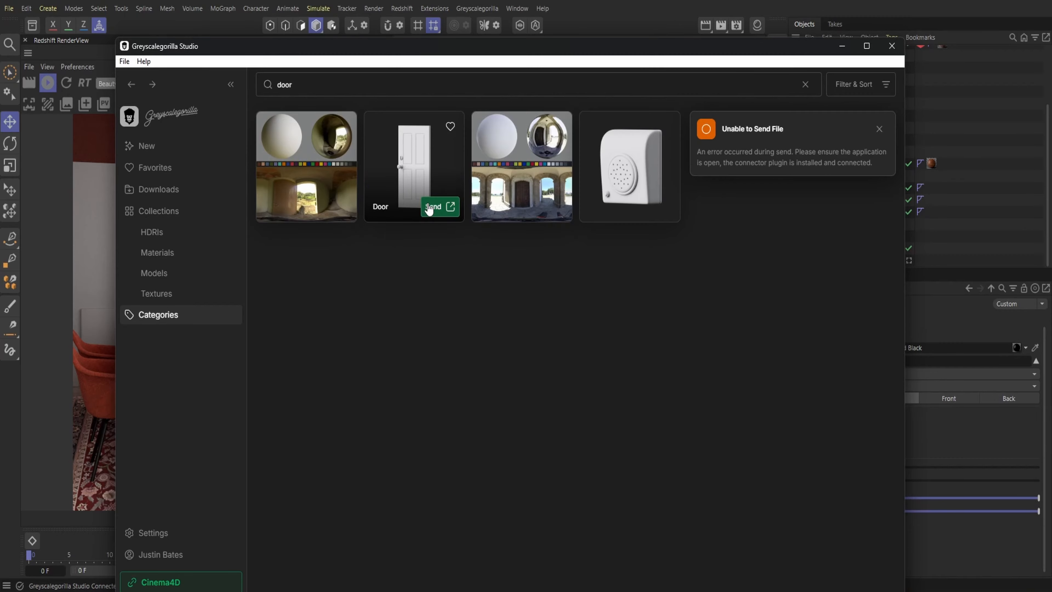
pyautogui.click(430, 207)
pyautogui.click(891, 46)
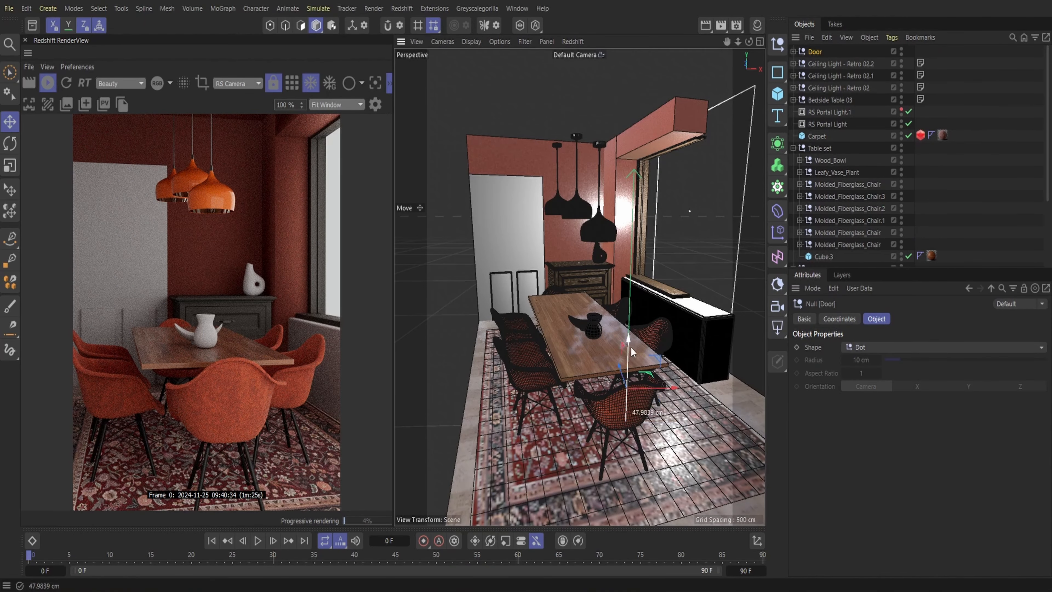
# Move the imported door from the window side to the white wall section behind the chairs
pyautogui.moveTo(627, 386); pyautogui.dragTo(631, 274)
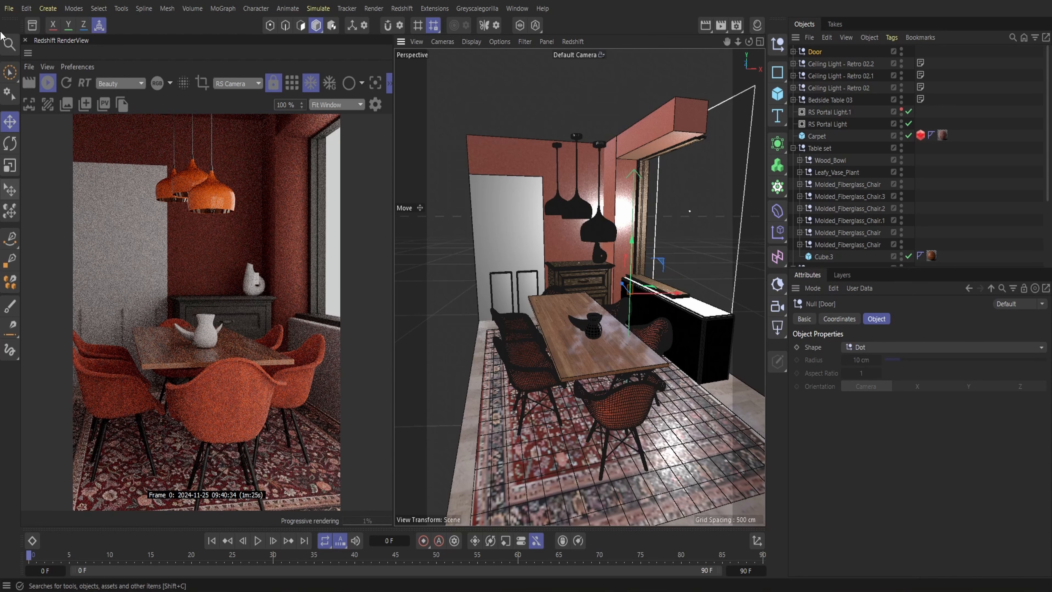
pyautogui.click(10, 190)
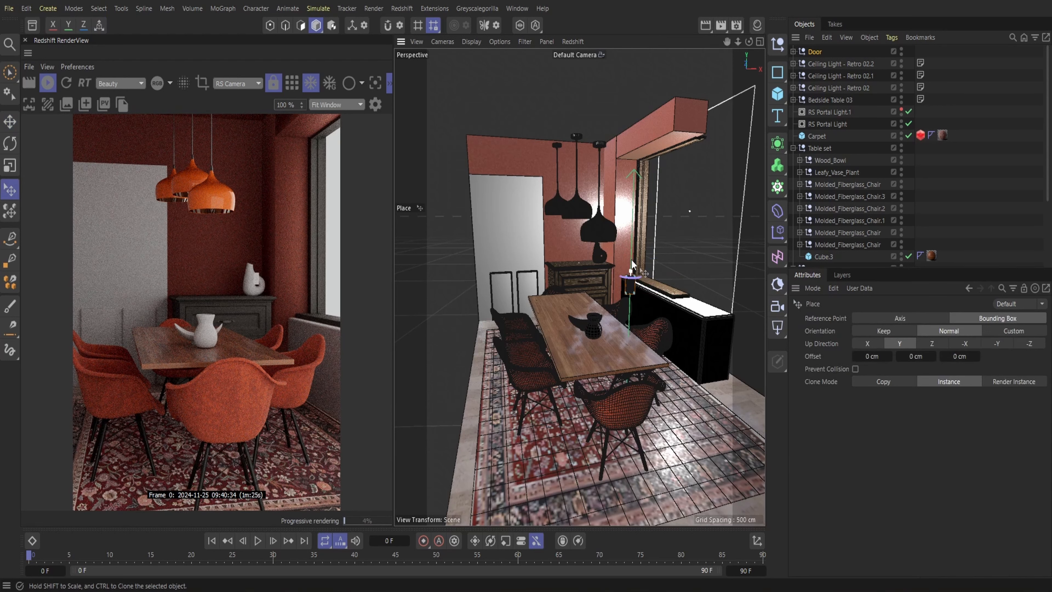
pyautogui.moveTo(632, 262); pyautogui.dragTo(643, 95)
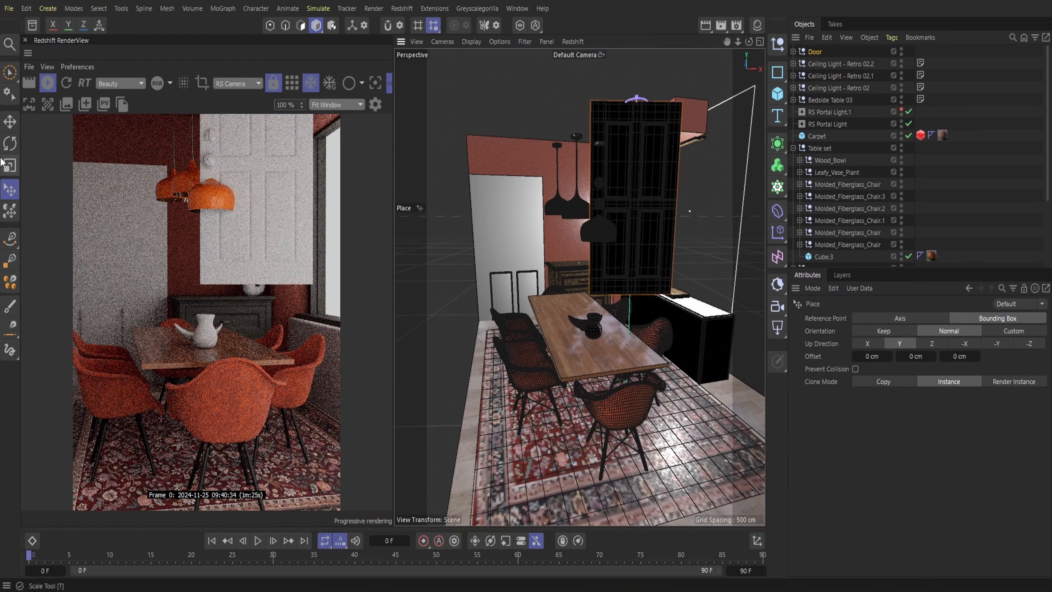
pyautogui.click(19, 124)
pyautogui.moveTo(617, 232); pyautogui.dragTo(546, 326)
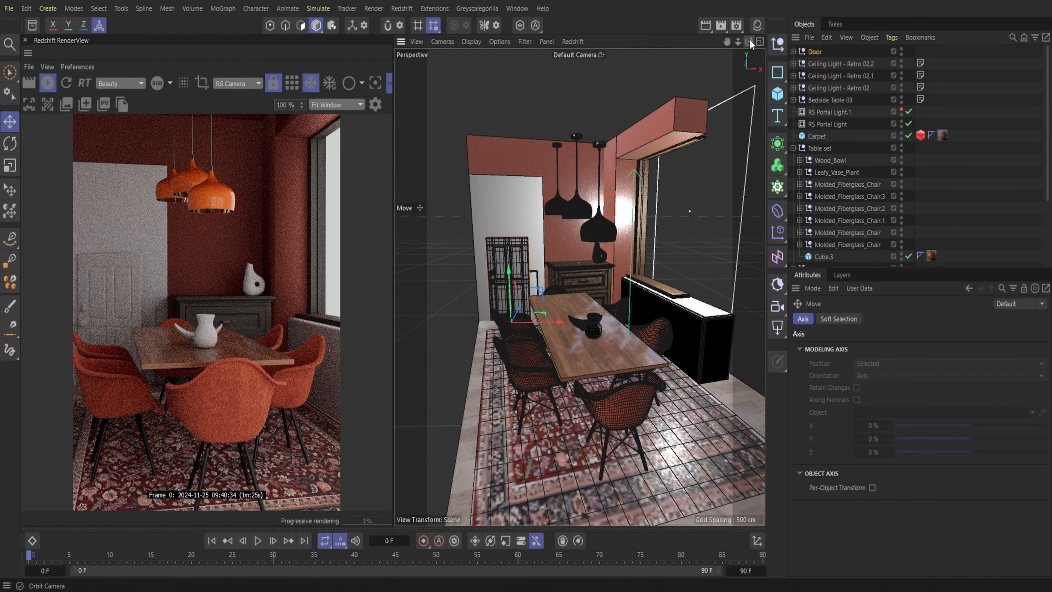
# Rotate the door until it stands parallel to the white wall section
pyautogui.moveTo(748, 42); pyautogui.dragTo(727, 41)
pyautogui.click(9, 144)
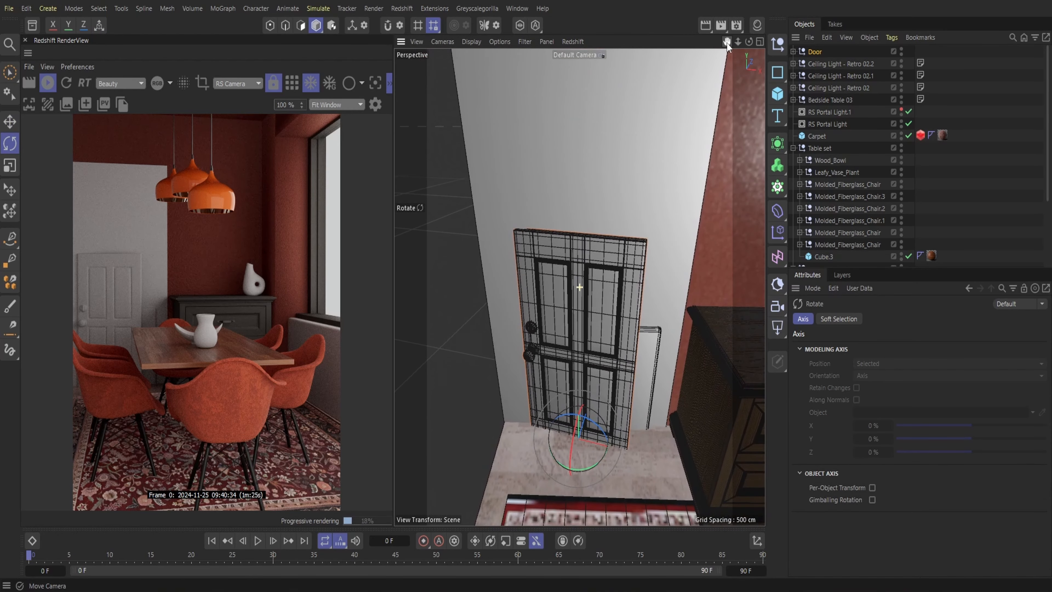
pyautogui.moveTo(580, 470); pyautogui.dragTo(590, 471)
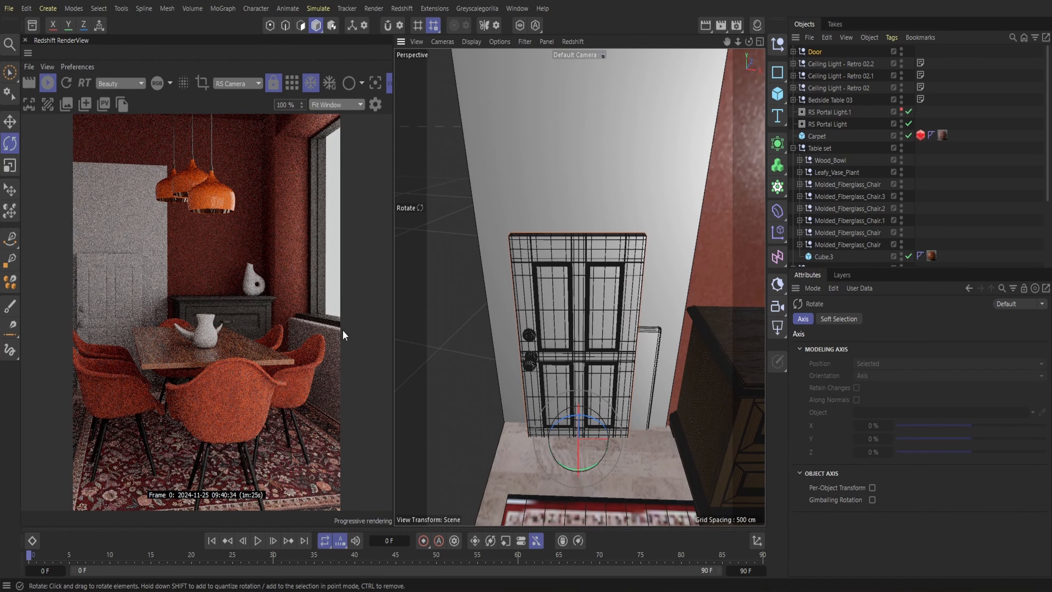
# Enlarge the door and shift it until it fills the white wall section from floor to top
pyautogui.click(11, 192)
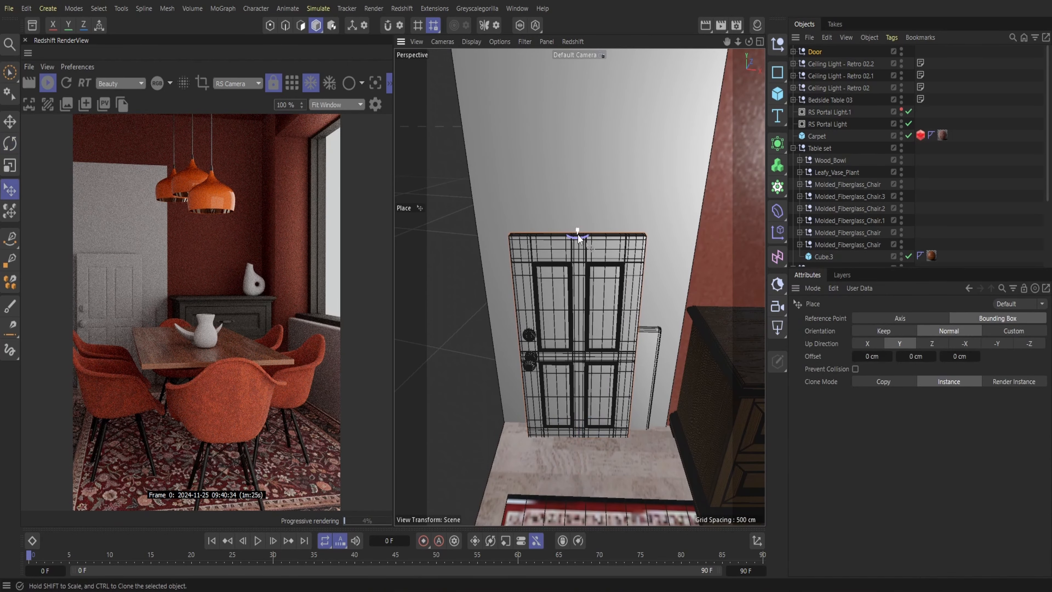
pyautogui.moveTo(578, 233); pyautogui.dragTo(555, 60)
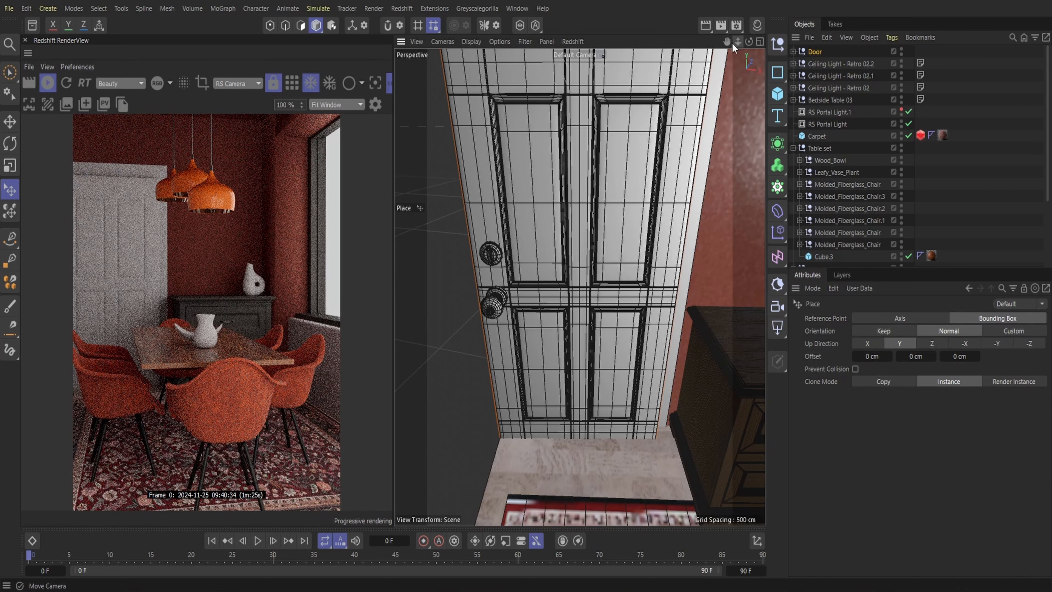
pyautogui.moveTo(732, 43); pyautogui.dragTo(729, 40)
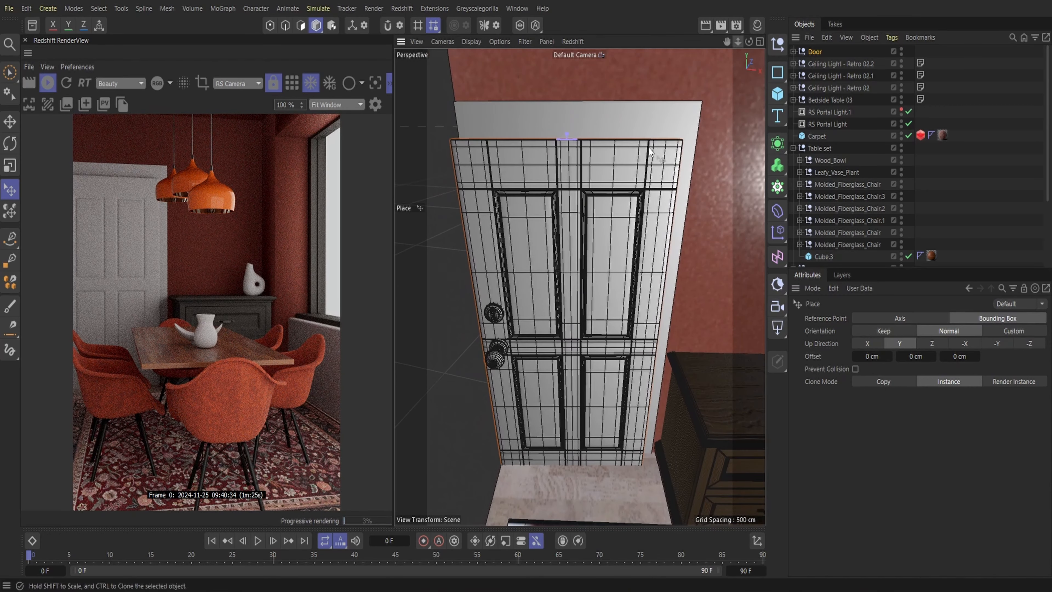
pyautogui.click(10, 121)
pyautogui.moveTo(568, 434)
pyautogui.mouseDown()
pyautogui.moveTo(570, 421)
pyautogui.moveTo(570, 433)
pyautogui.mouseUp()
pyautogui.click(10, 189)
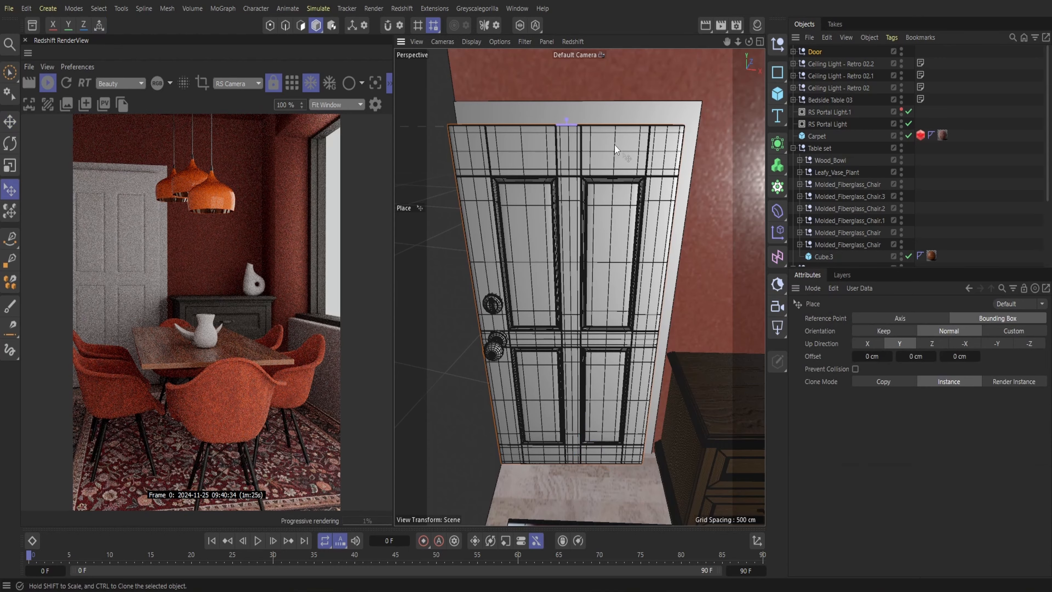
pyautogui.moveTo(566, 120); pyautogui.dragTo(566, 94)
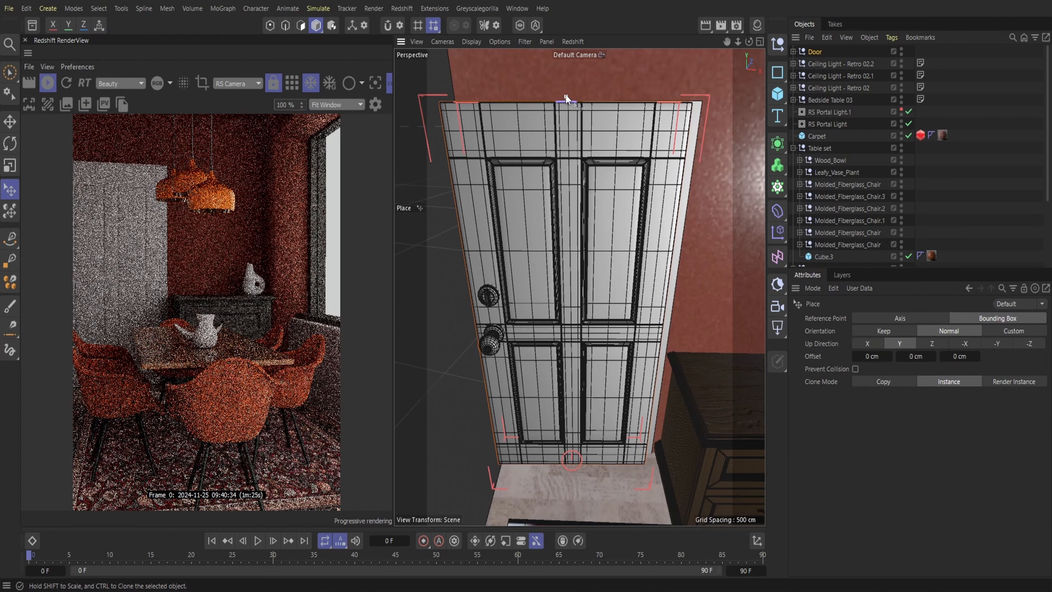
pyautogui.click(12, 127)
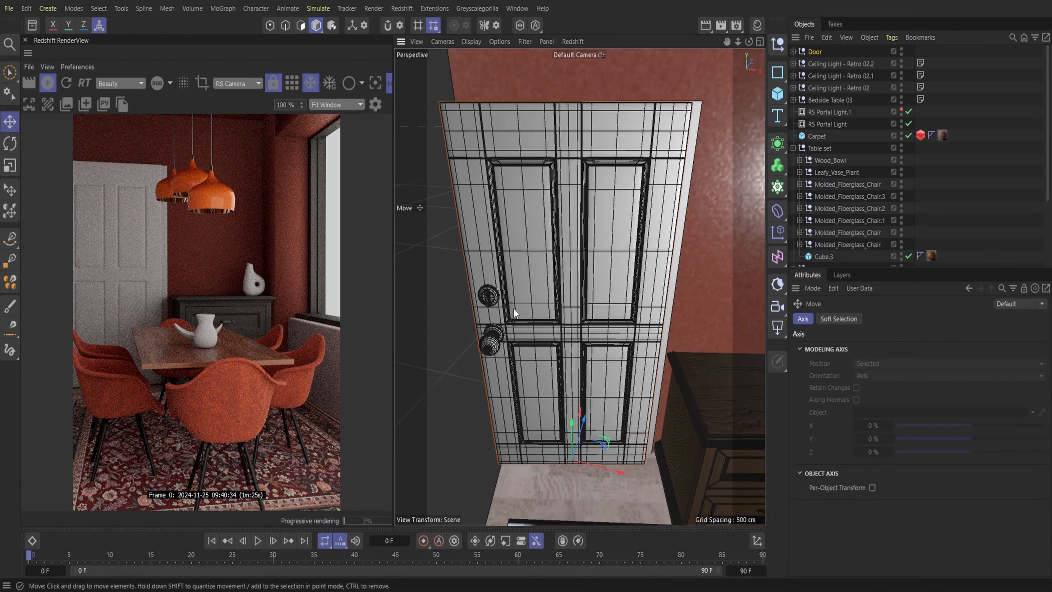
pyautogui.moveTo(574, 460); pyautogui.dragTo(614, 458)
# Delete the doorhandle, lock and bolt objects from door_2 in the Door hierarchy
pyautogui.scroll(3, 627, 454)
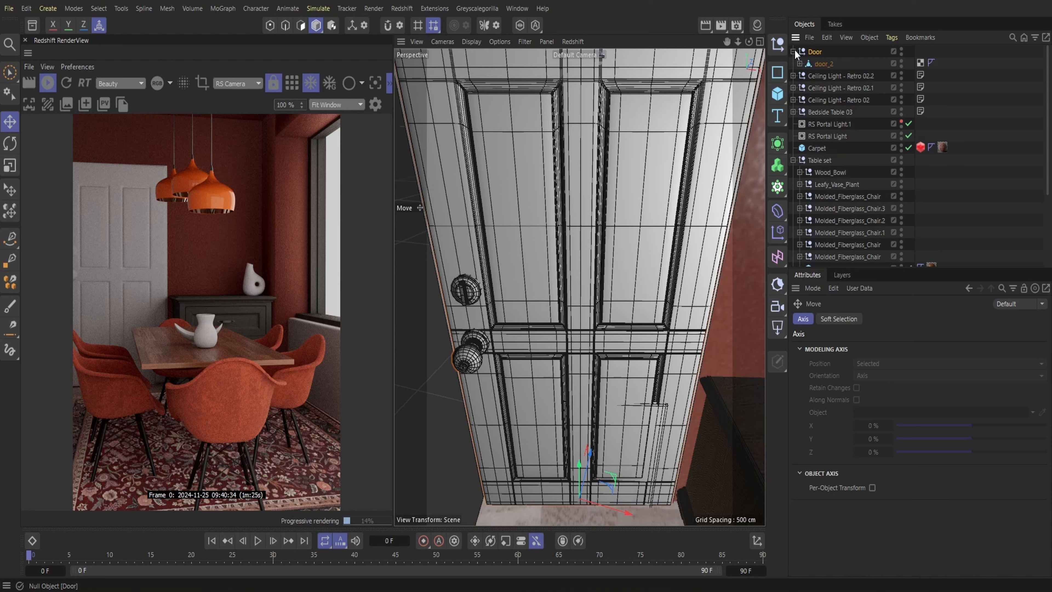
pyautogui.click(793, 52)
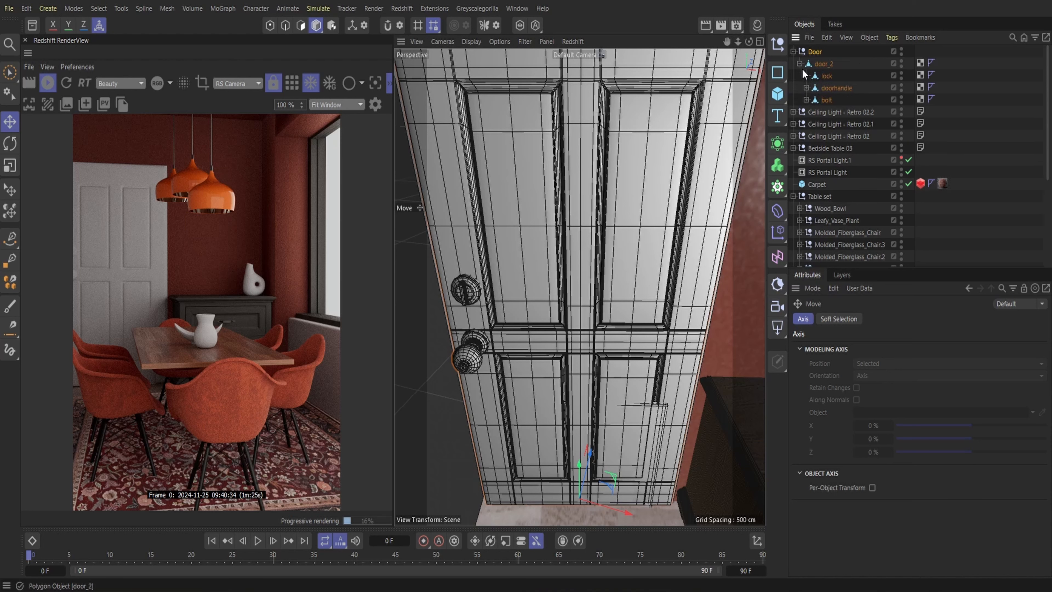
pyautogui.click(826, 101)
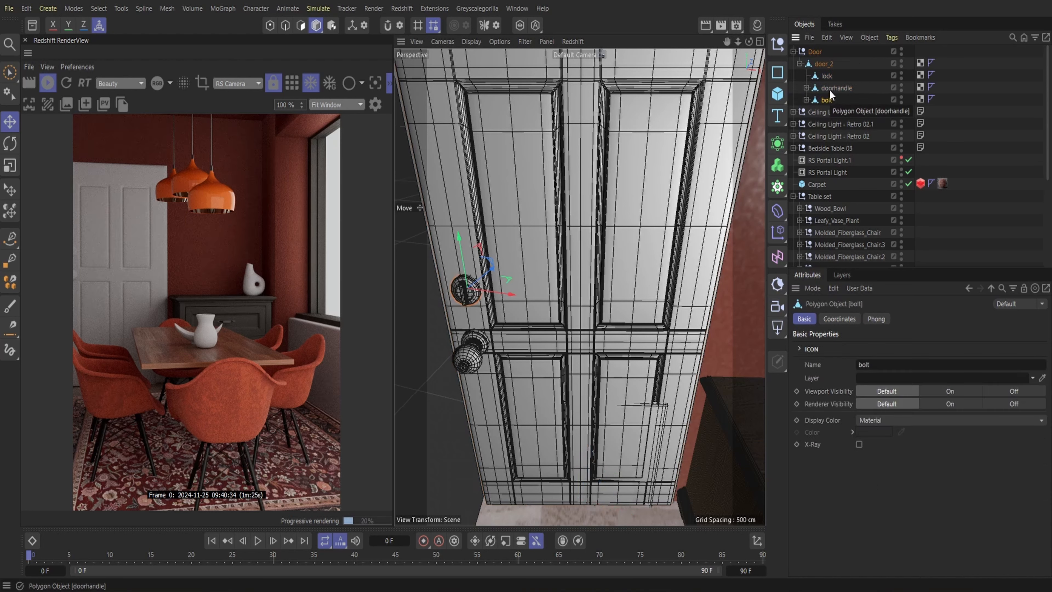
pyautogui.click(831, 89)
pyautogui.press('Delete')
pyautogui.click(827, 77)
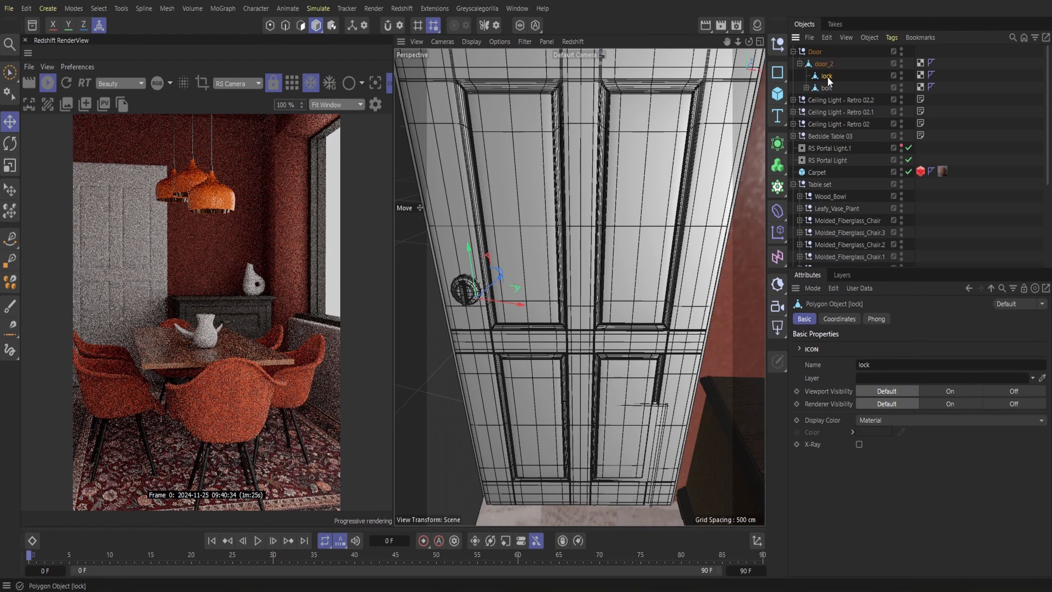
pyautogui.press('Delete')
pyautogui.click(827, 76)
pyautogui.press('Delete')
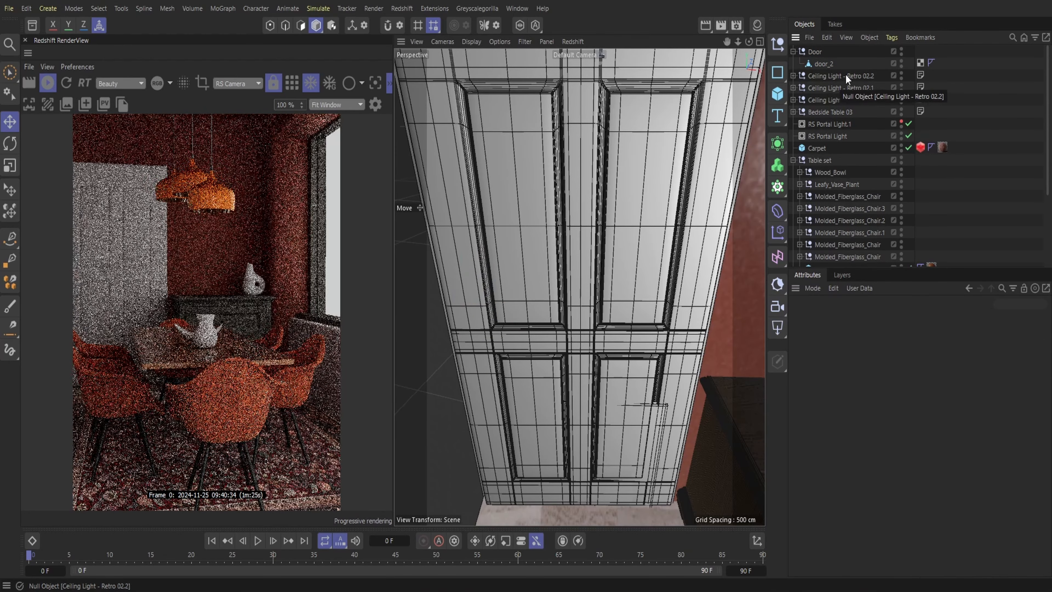
# In polygon mode, delete individual polygons of door_2 on the rail between the two right-hand panels and beneath the upper one
pyautogui.click(428, 136)
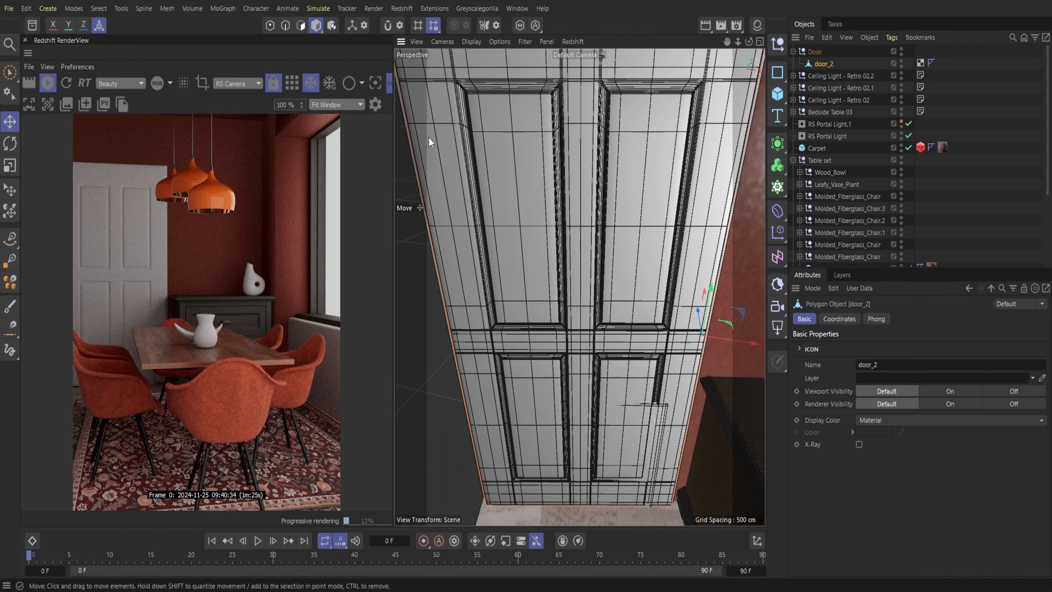
pyautogui.click(302, 26)
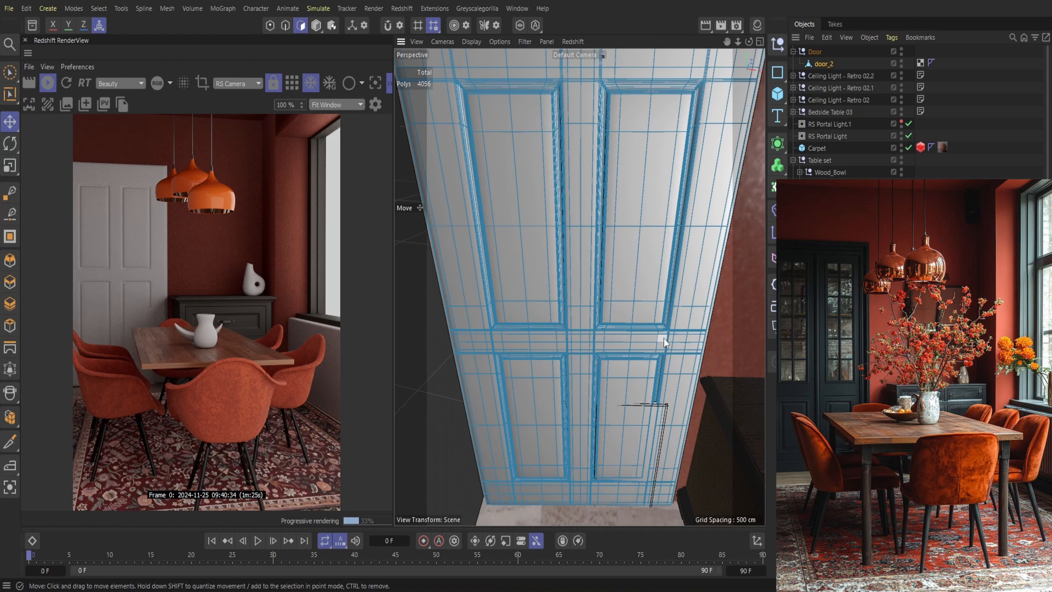
pyautogui.moveTo(750, 41); pyautogui.dragTo(729, 41)
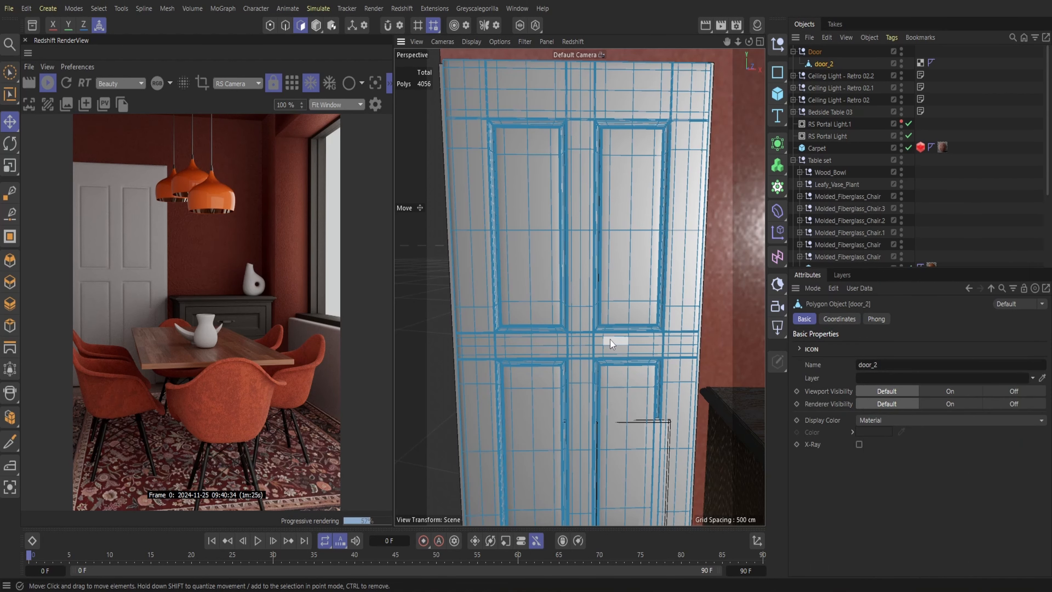
pyautogui.moveTo(738, 42); pyautogui.dragTo(695, 36)
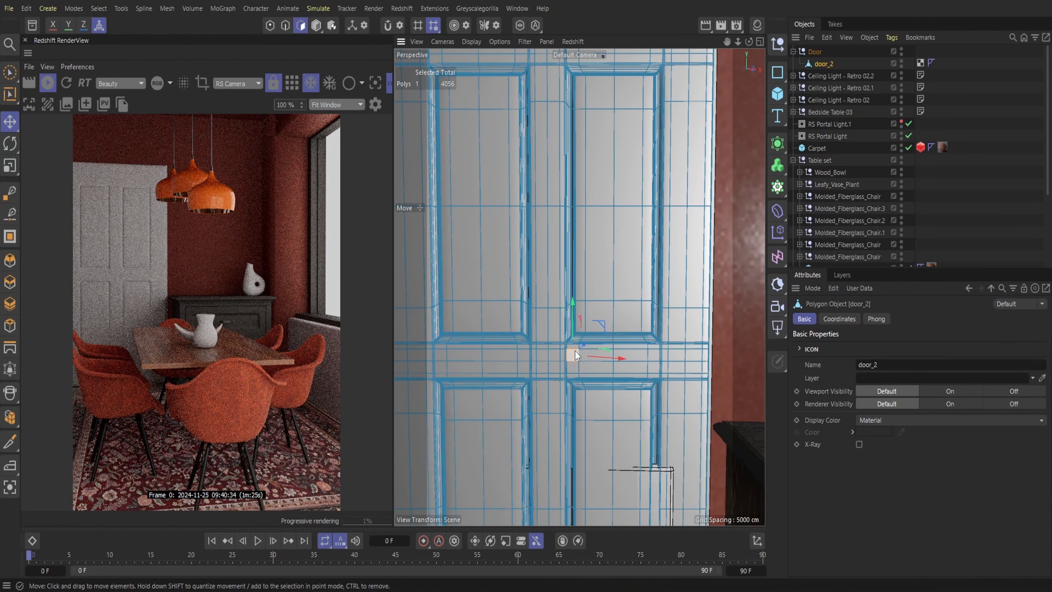
pyautogui.press('Delete')
pyautogui.click(600, 359)
pyautogui.press('Delete')
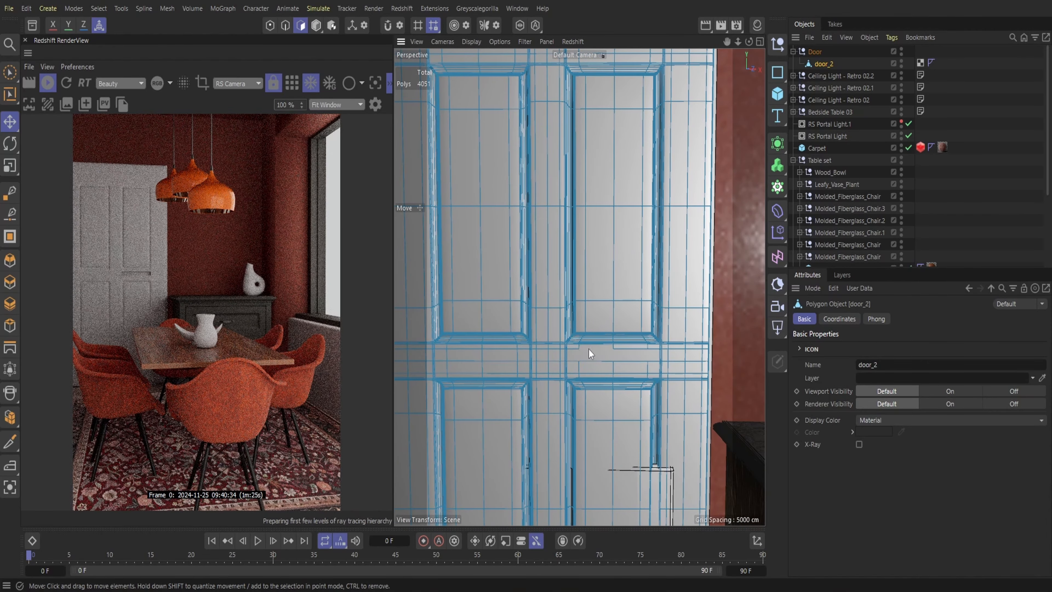
pyautogui.click(587, 349)
pyautogui.press('Delete')
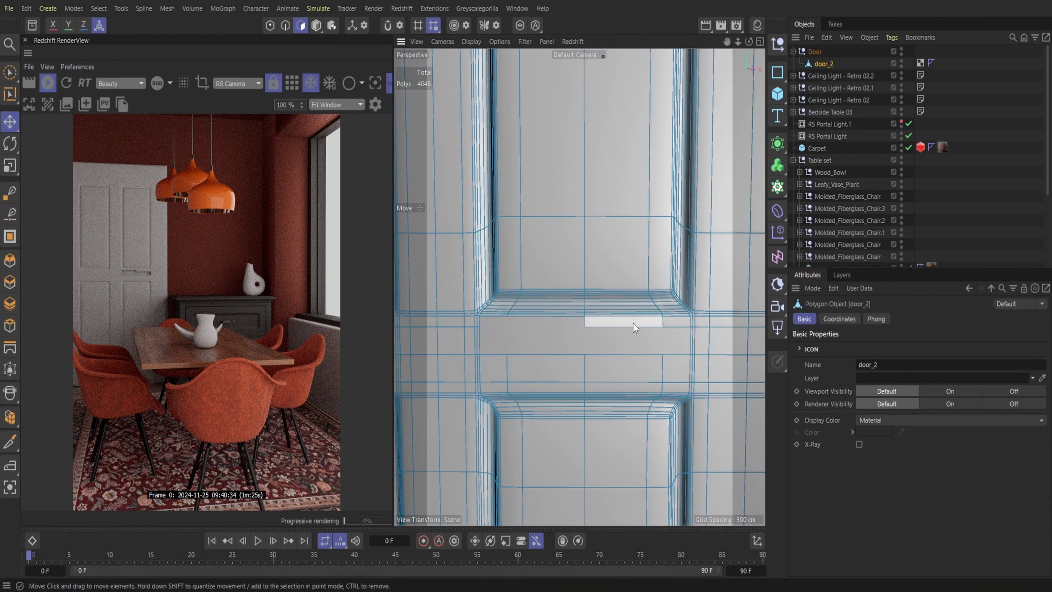
pyautogui.click(633, 323)
pyautogui.press('Delete')
pyautogui.click(624, 338)
pyautogui.press('Delete')
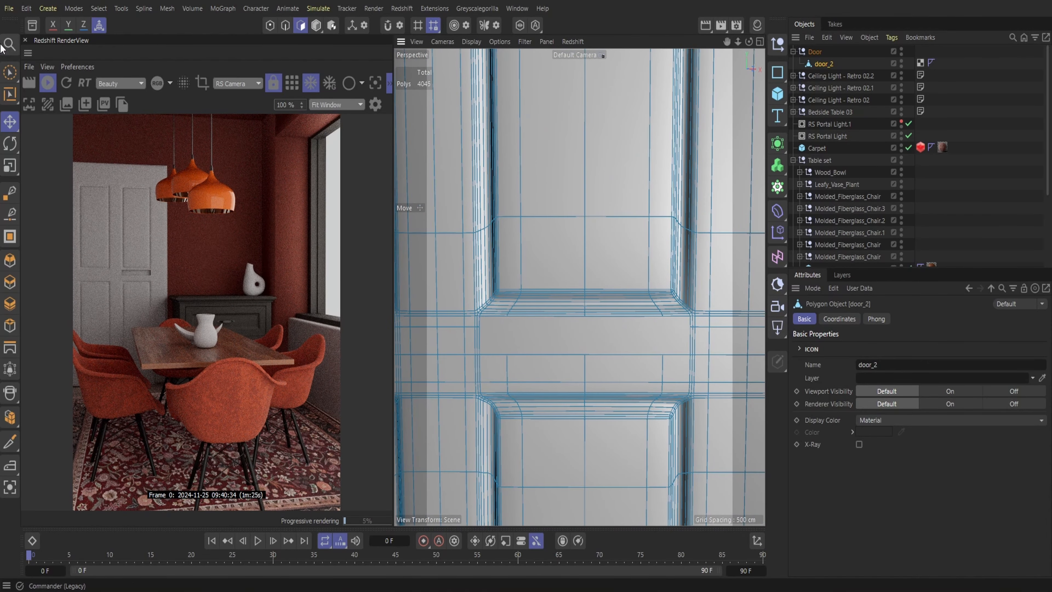
# Use Brush Selection to delete the polygons at the lower end of door_2's upper right panel, opening a hole there
pyautogui.press('space')
pyautogui.moveTo(554, 314); pyautogui.dragTo(600, 308)
pyautogui.click(509, 297)
pyautogui.moveTo(499, 305)
pyautogui.mouseDown()
pyautogui.moveTo(508, 295)
pyautogui.moveTo(557, 310)
pyautogui.moveTo(608, 289)
pyautogui.mouseUp()
pyautogui.press('Delete')
pyautogui.press('Delete')
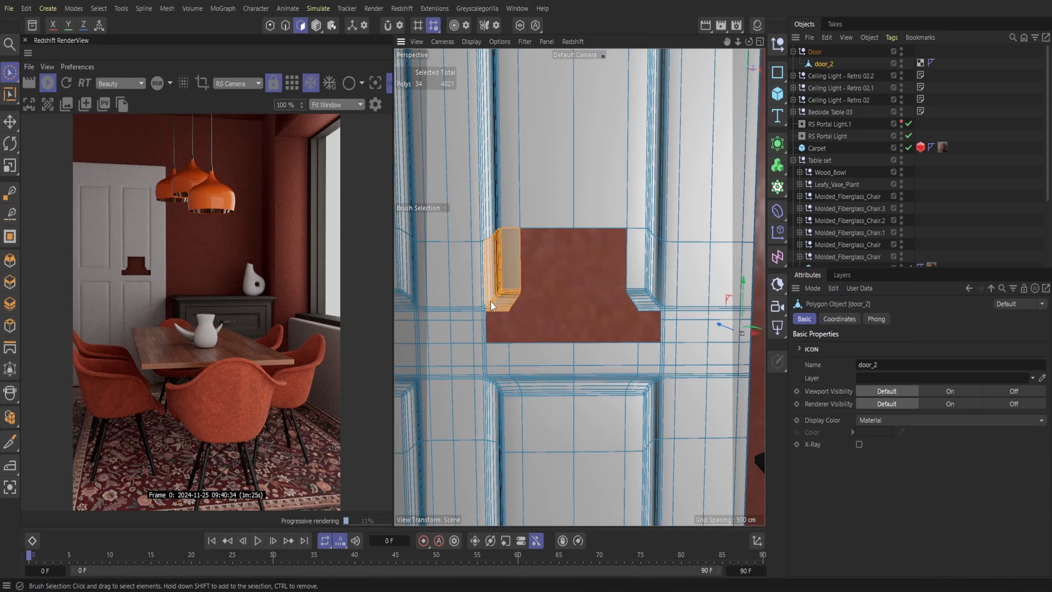
pyautogui.press('Delete')
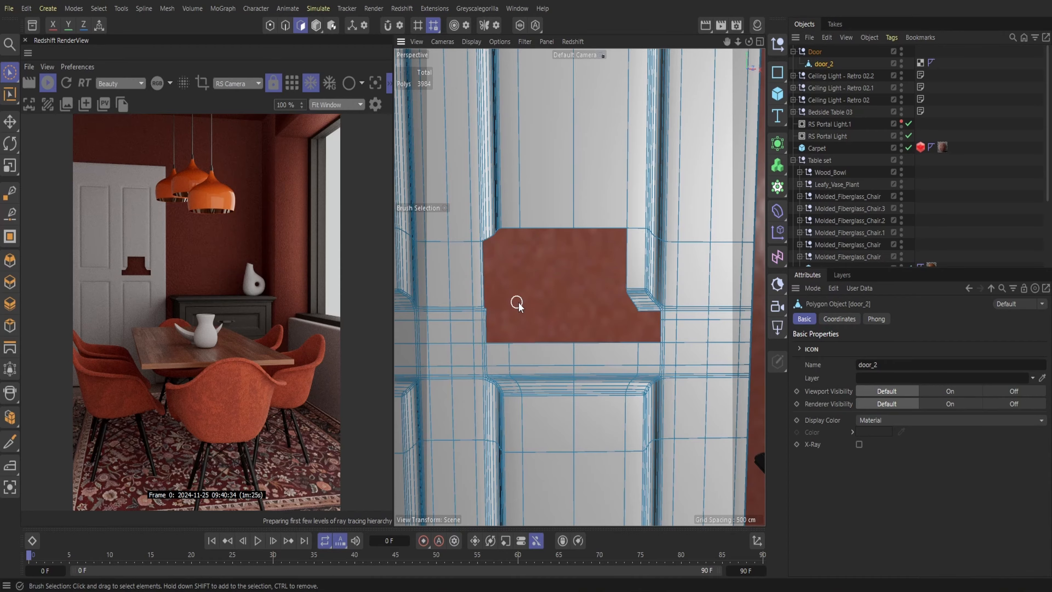
# Undo the last polygon deletion and remove polygons along the right and upper edges of the hole in door_2
pyautogui.hotkey('ctrl', 'z')
pyautogui.moveTo(648, 306); pyautogui.dragTo(634, 274)
pyautogui.press('Delete')
pyautogui.moveTo(636, 219); pyautogui.dragTo(519, 220)
pyautogui.press('Delete')
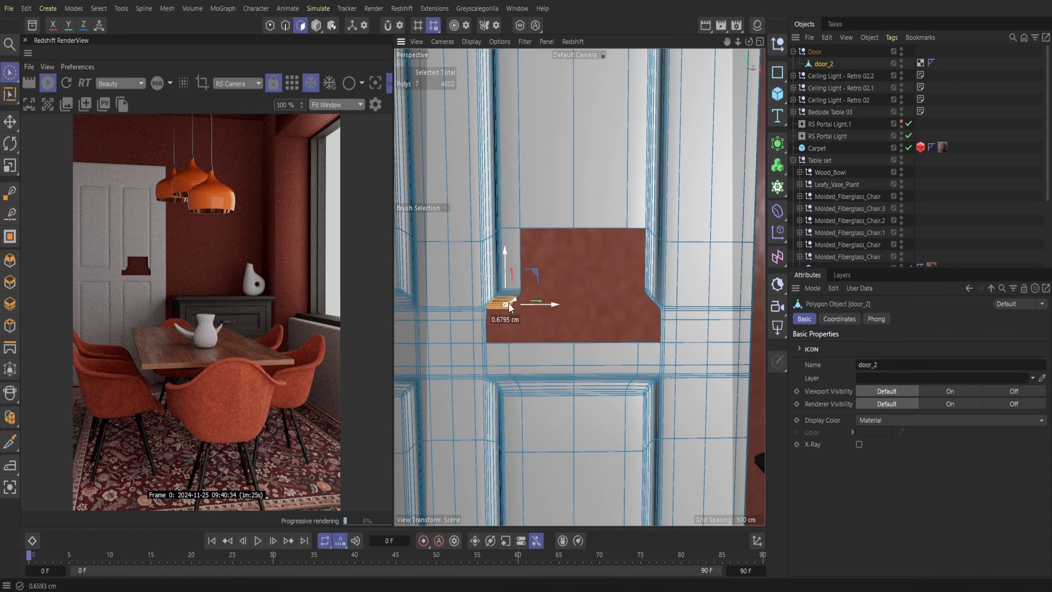
# Brush-select and delete the moulding polygons along the left side of the hole in door_2's upper right panel
pyautogui.moveTo(640, 266)
pyautogui.keyDown('alt'); pyautogui.mouseDown()
pyautogui.moveTo(578, 287)
pyautogui.moveTo(542, 279)
pyautogui.mouseUp(); pyautogui.keyUp('alt')
pyautogui.scroll(5, 579, 286)
pyautogui.moveTo(500, 265); pyautogui.dragTo(475, 274)
pyautogui.keyDown('shift'); pyautogui.moveTo(500, 312); pyautogui.dragTo(482, 333); pyautogui.keyUp('shift')
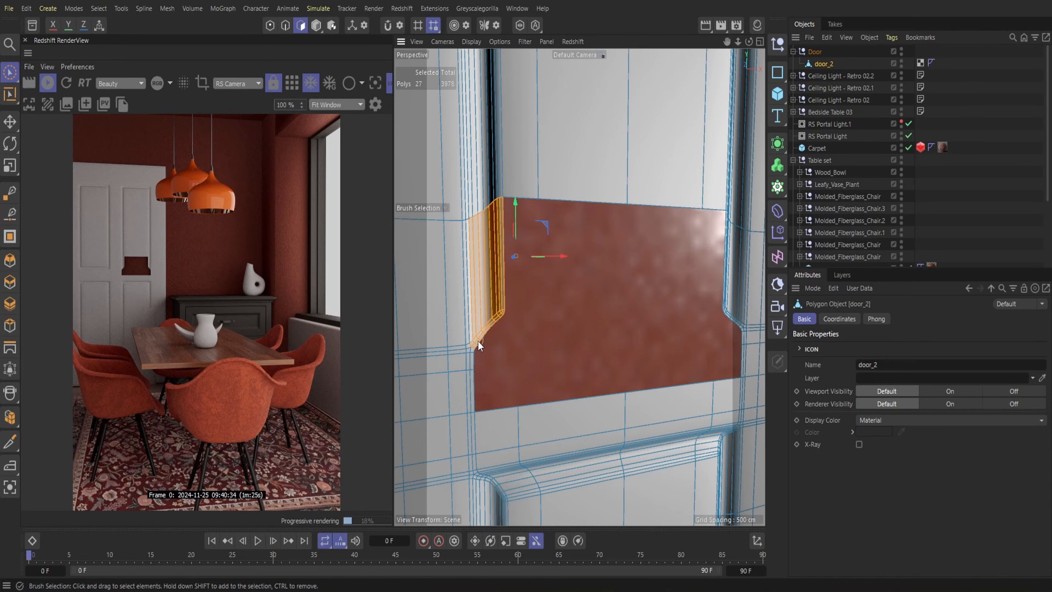
pyautogui.press('Delete')
pyautogui.hotkey('ctrl', 'z')
pyautogui.moveTo(502, 271)
pyautogui.mouseDown()
pyautogui.moveTo(484, 282)
pyautogui.moveTo(488, 331)
pyautogui.mouseUp()
pyautogui.press('Delete')
pyautogui.press('Delete')
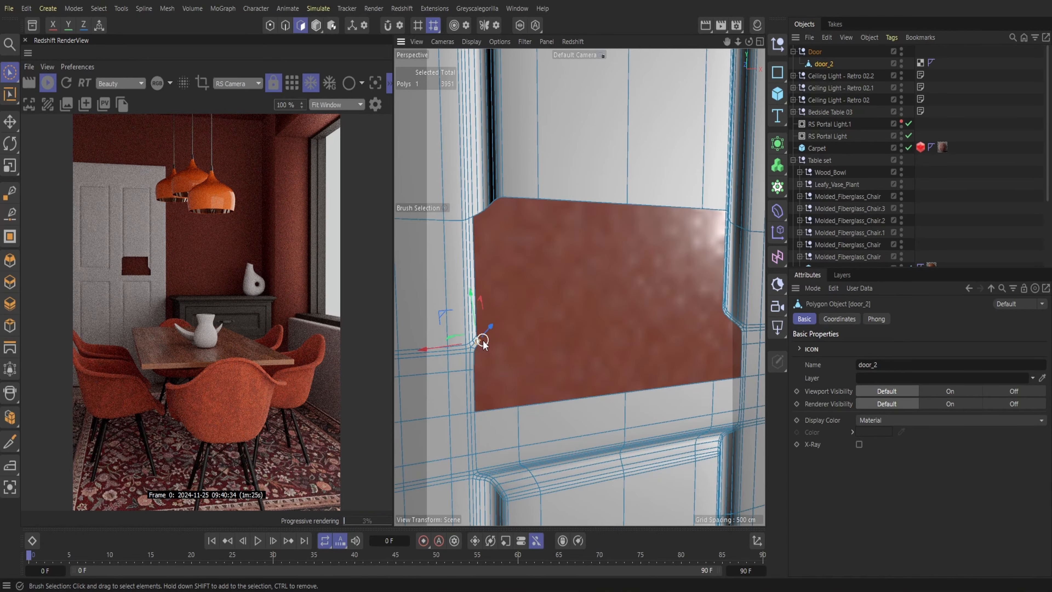
# Delete the panel polygons above the hole in door_2's upper right panel, extending the opening upward
pyautogui.press('Delete')
pyautogui.moveTo(474, 190); pyautogui.dragTo(735, 195)
pyautogui.press('Delete')
pyautogui.moveTo(712, 278)
pyautogui.keyDown('alt'); pyautogui.mouseDown()
pyautogui.moveTo(641, 302)
pyautogui.moveTo(663, 315)
pyautogui.moveTo(666, 369)
pyautogui.mouseUp(); pyautogui.keyUp('alt')
pyautogui.press('Delete')
# Delete more of door_2's upper right panel toward its top, including the moulding at the upper right corner
pyautogui.press('Delete')
pyautogui.moveTo(662, 203); pyautogui.dragTo(646, 179)
pyautogui.press('Delete')
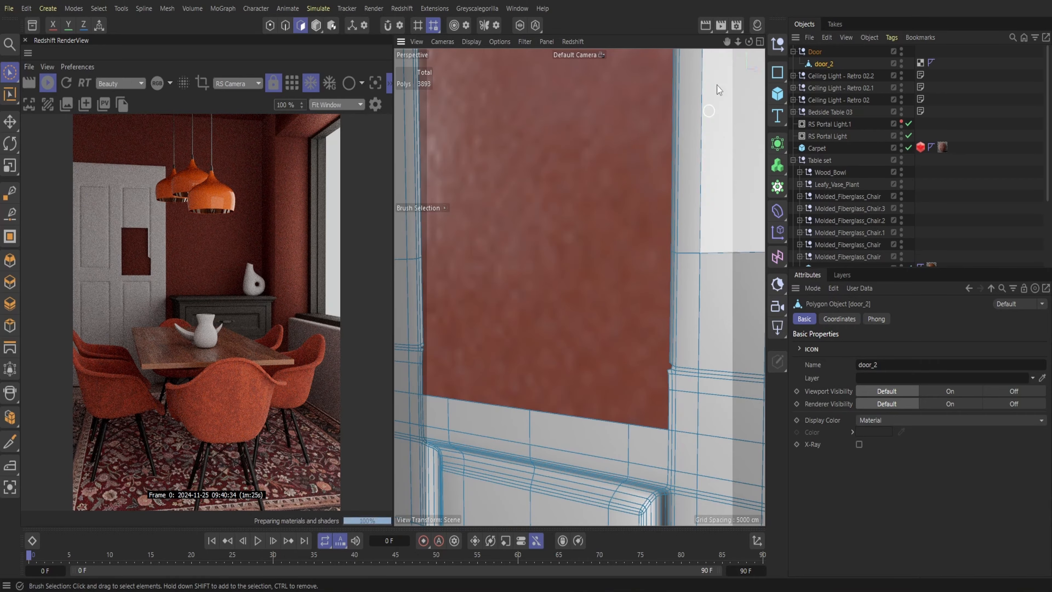
pyautogui.keyDown('alt'); pyautogui.moveTo(717, 85); pyautogui.dragTo(580, 287, button='middle'); pyautogui.keyUp('alt')
pyautogui.moveTo(461, 286); pyautogui.dragTo(675, 282)
pyautogui.press('Delete')
pyautogui.keyDown('alt'); pyautogui.moveTo(592, 58); pyautogui.dragTo(584, 128, button='middle'); pyautogui.keyUp('alt')
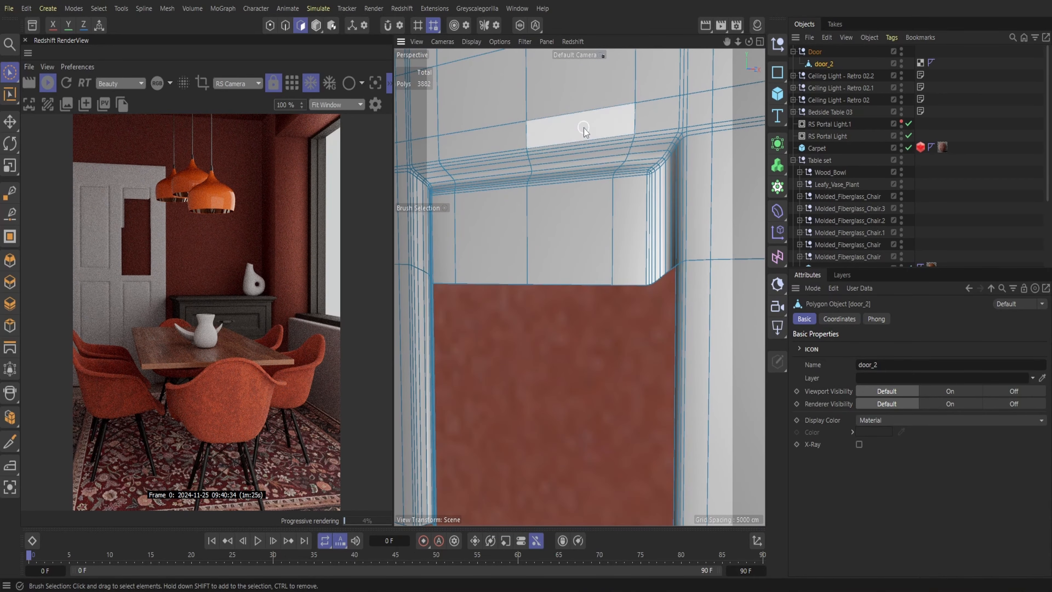
pyautogui.moveTo(583, 128); pyautogui.dragTo(649, 185)
pyautogui.moveTo(667, 150)
pyautogui.mouseDown()
pyautogui.moveTo(666, 136)
pyautogui.moveTo(700, 140)
pyautogui.mouseUp()
# Delete the remaining panel and moulding polygons in the upper left corner of door_2's upper right panel
pyautogui.press('Delete')
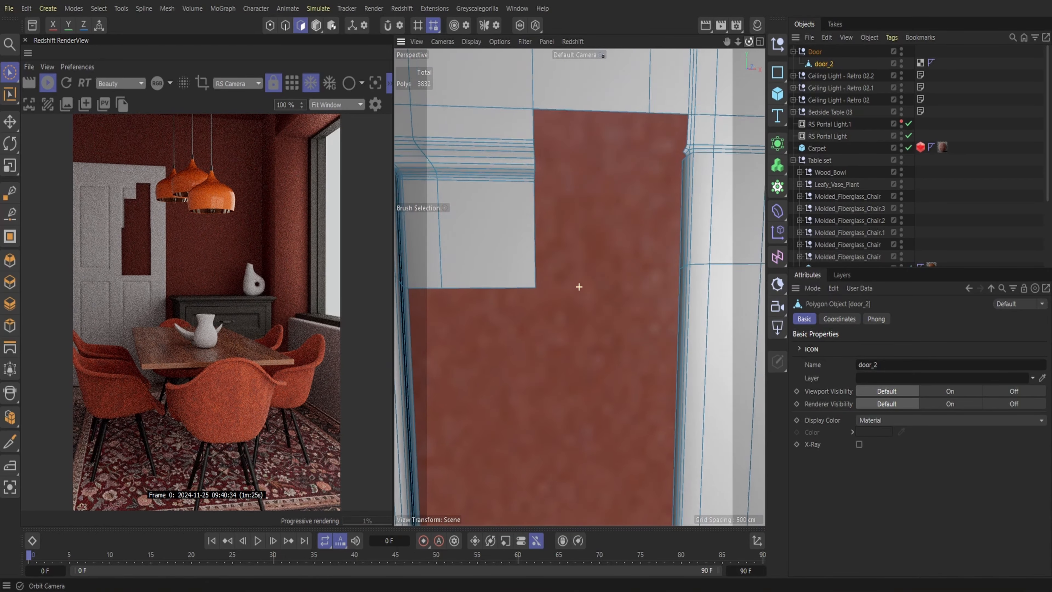
pyautogui.keyDown('alt'); pyautogui.moveTo(494, 139); pyautogui.dragTo(601, 112, button='middle'); pyautogui.keyUp('alt')
pyautogui.moveTo(601, 113); pyautogui.dragTo(596, 182)
pyautogui.press('Delete')
pyautogui.moveTo(514, 103); pyautogui.dragTo(537, 173)
# Brush-select and delete the moulding strips along the left side of door_2's upper right opening
pyautogui.press('Delete')
pyautogui.keyDown('alt'); pyautogui.moveTo(537, 172); pyautogui.dragTo(618, 394, button='middle'); pyautogui.keyUp('alt')
pyautogui.moveTo(566, 269); pyautogui.dragTo(545, 262)
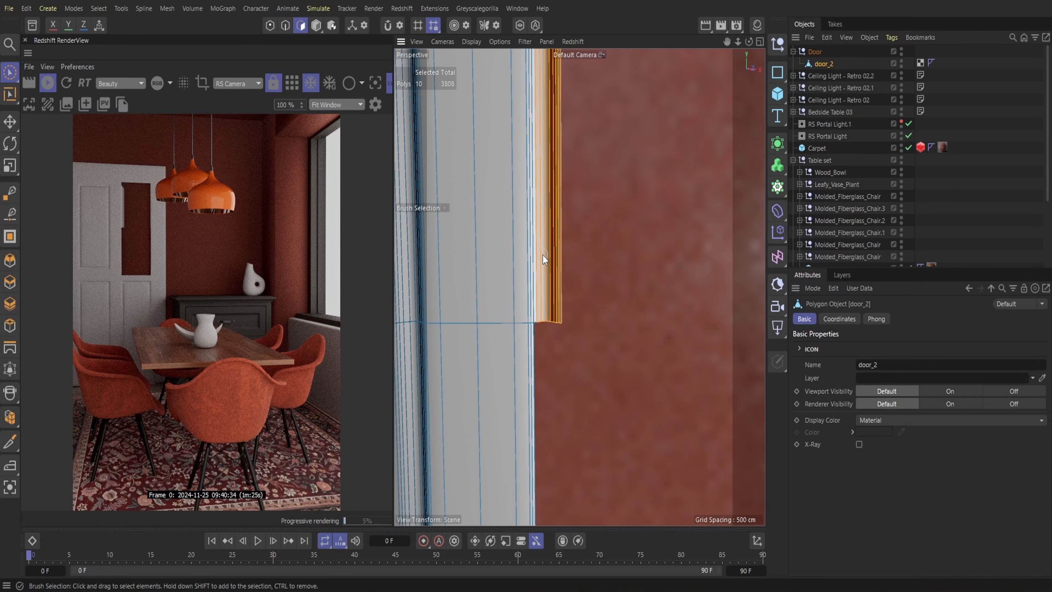
pyautogui.press('Delete')
pyautogui.keyDown('alt'); pyautogui.moveTo(545, 262); pyautogui.dragTo(580, 287, button='middle'); pyautogui.keyUp('alt')
pyautogui.moveTo(585, 245); pyautogui.dragTo(565, 238)
pyautogui.press('Delete')
pyautogui.moveTo(584, 185); pyautogui.dragTo(566, 168)
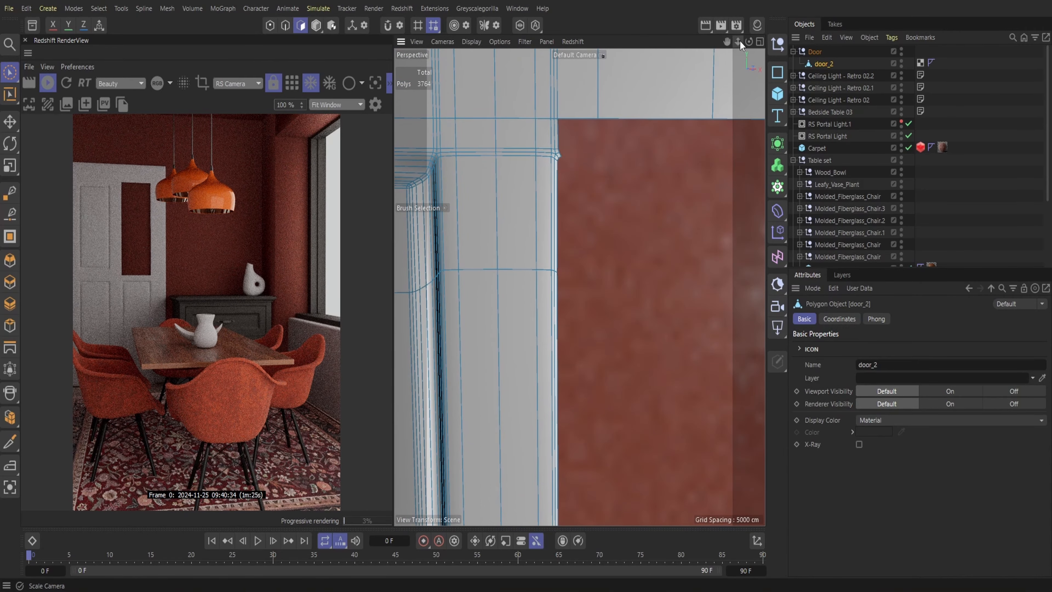
# Delete the lower part of door_2's upper left panel together with the moulding at its lower end
pyautogui.moveTo(740, 42); pyautogui.dragTo(746, 4)
pyautogui.moveTo(738, 43); pyautogui.dragTo(760, 42)
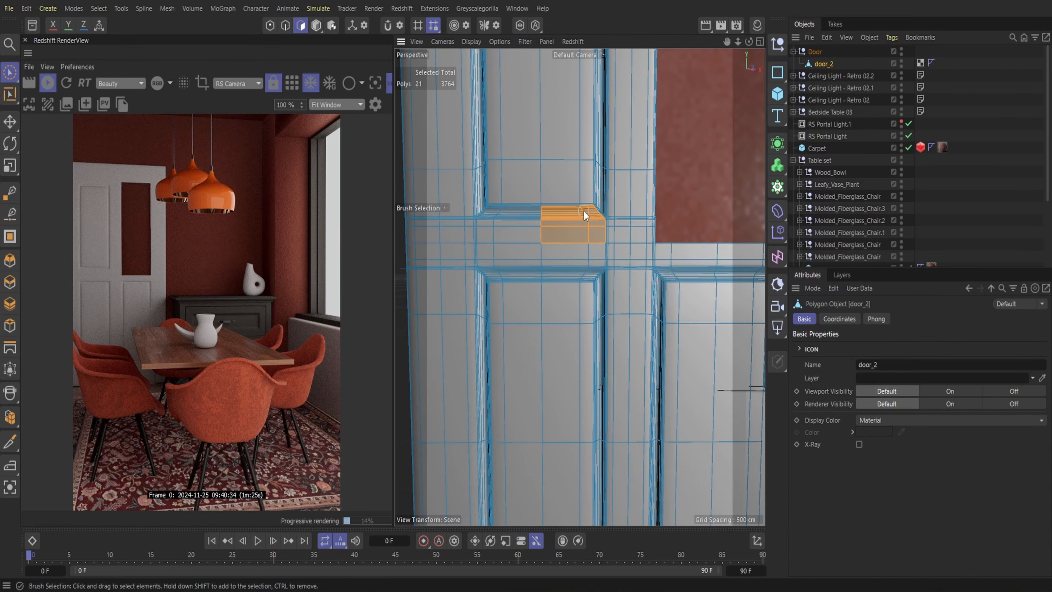
pyautogui.moveTo(570, 75); pyautogui.dragTo(580, 155)
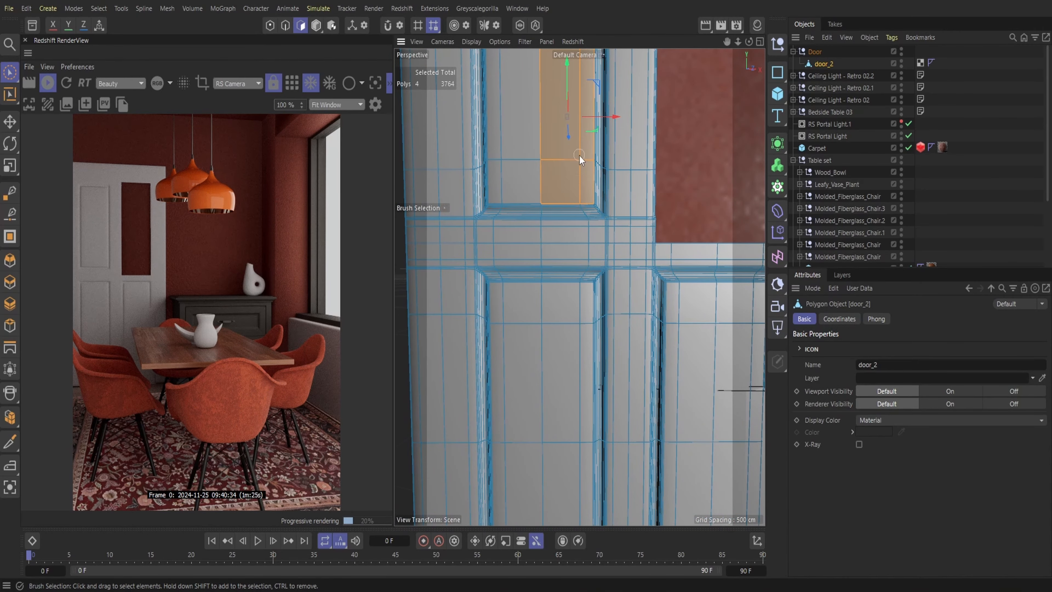
pyautogui.press('Delete')
pyautogui.moveTo(528, 229)
pyautogui.mouseDown()
pyautogui.moveTo(497, 214)
pyautogui.moveTo(515, 83)
pyautogui.mouseUp()
pyautogui.press('Delete')
# Delete the rest of door_2's upper left panel and its upper moulding, opening it to full height
pyautogui.moveTo(726, 42); pyautogui.dragTo(735, 292)
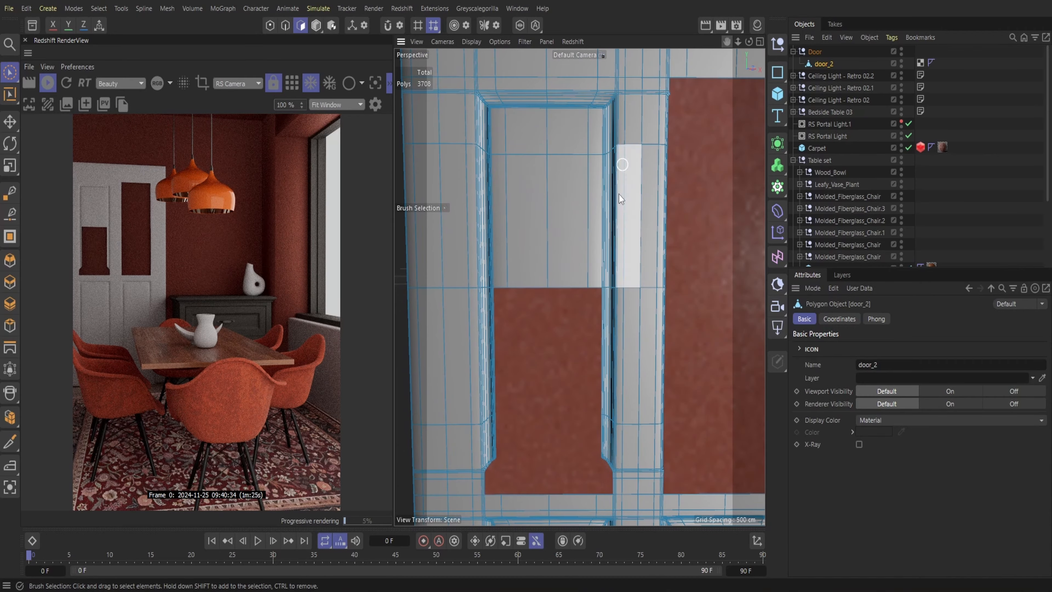
pyautogui.moveTo(592, 216)
pyautogui.mouseDown()
pyautogui.moveTo(552, 142)
pyautogui.moveTo(595, 106)
pyautogui.mouseUp()
pyautogui.press('Delete')
# Brush-select and delete moulding polygons at the upper end of the right side of door_2's upper left opening
pyautogui.press('Delete')
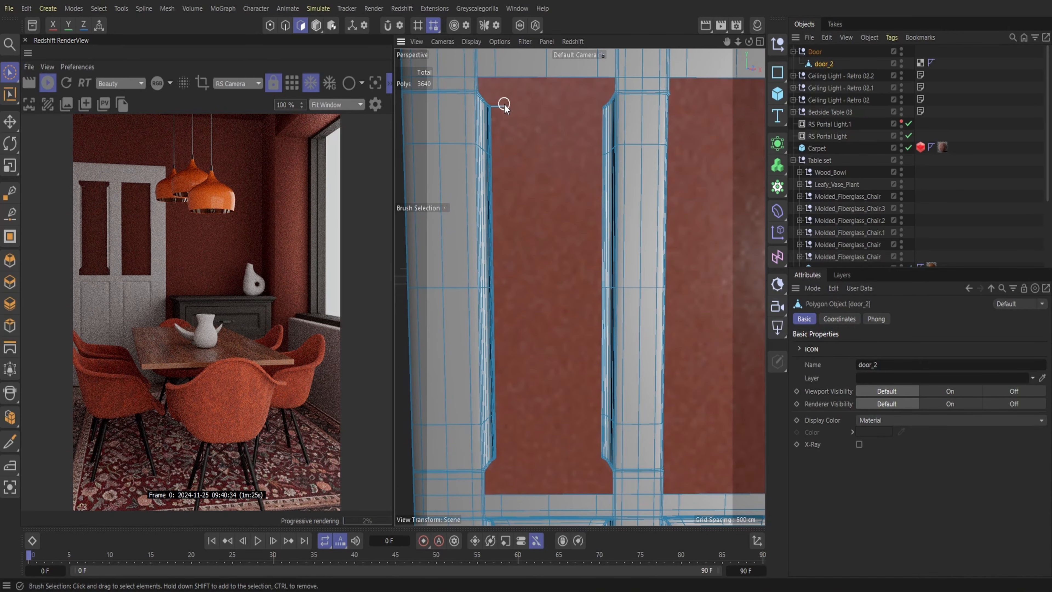
pyautogui.moveTo(727, 42); pyautogui.dragTo(793, 173)
pyautogui.moveTo(738, 42); pyautogui.dragTo(770, 42)
pyautogui.moveTo(536, 215); pyautogui.dragTo(526, 187)
pyautogui.press('Delete')
pyautogui.moveTo(737, 42); pyautogui.dragTo(763, 41)
pyautogui.moveTo(727, 42); pyautogui.dragTo(510, 0)
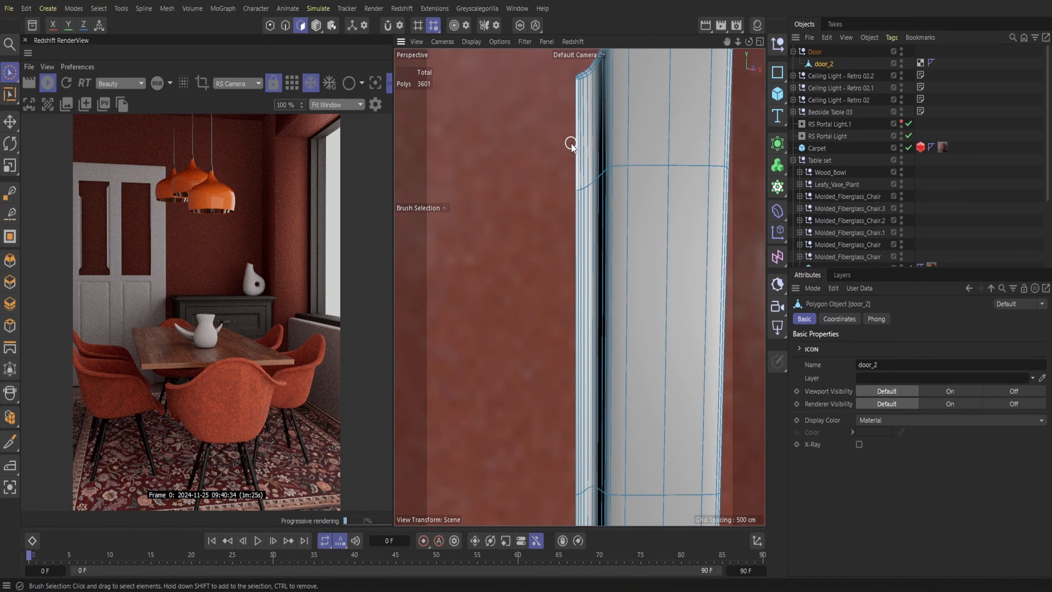
pyautogui.moveTo(585, 81); pyautogui.dragTo(601, 85)
# Delete the remaining moulding strip down the right side of door_2's upper left opening
pyautogui.press('Delete')
pyautogui.moveTo(737, 42)
pyautogui.mouseDown()
pyautogui.moveTo(683, 42)
pyautogui.moveTo(812, 83)
pyautogui.mouseUp()
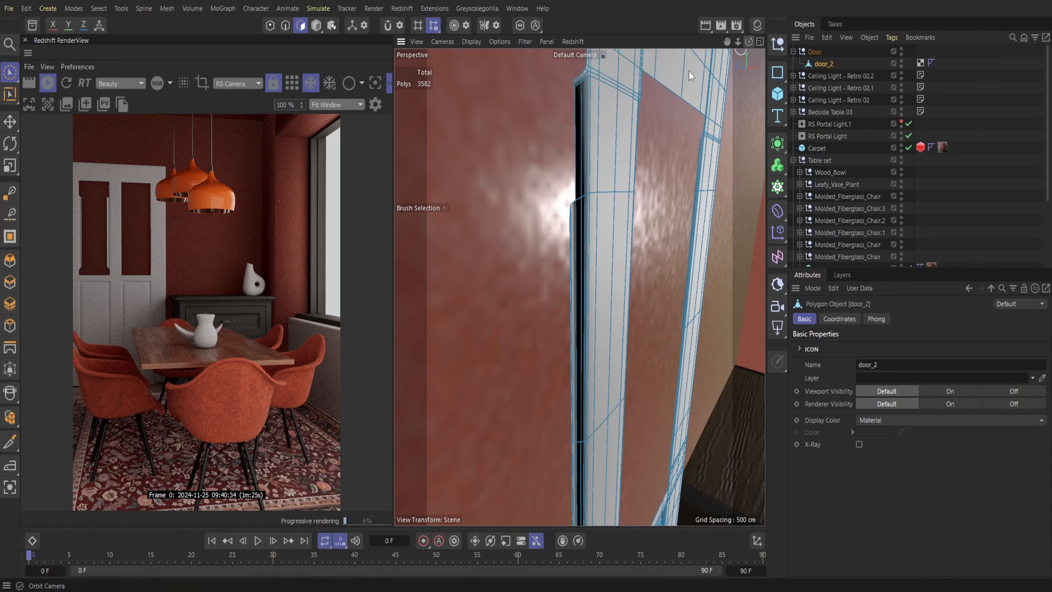
pyautogui.moveTo(583, 215); pyautogui.dragTo(574, 224)
pyautogui.press('Delete')
pyautogui.moveTo(748, 42); pyautogui.dragTo(745, 46)
pyautogui.moveTo(593, 133); pyautogui.dragTo(597, 333)
pyautogui.press('Delete')
pyautogui.moveTo(591, 385); pyautogui.dragTo(599, 397)
# Brush-select and delete the moulding strip along the left side of door_2's upper left opening
pyautogui.press('Delete')
pyautogui.moveTo(737, 42); pyautogui.dragTo(662, 42)
pyautogui.moveTo(727, 41); pyautogui.dragTo(789, 68)
pyautogui.moveTo(738, 42); pyautogui.dragTo(828, 42)
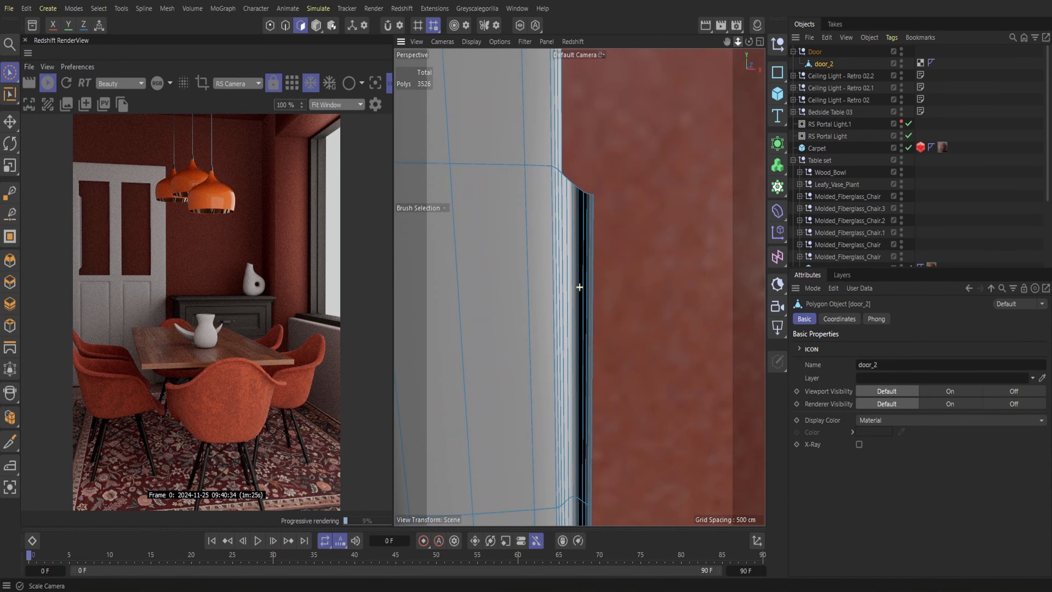
pyautogui.moveTo(571, 220); pyautogui.dragTo(588, 214)
pyautogui.press('Delete')
pyautogui.keyDown('alt'); pyautogui.moveTo(590, 214); pyautogui.dragTo(563, 2, button='middle'); pyautogui.keyUp('alt')
pyautogui.moveTo(562, 204); pyautogui.dragTo(552, 202)
pyautogui.press('Delete')
pyautogui.moveTo(563, 404); pyautogui.dragTo(556, 407)
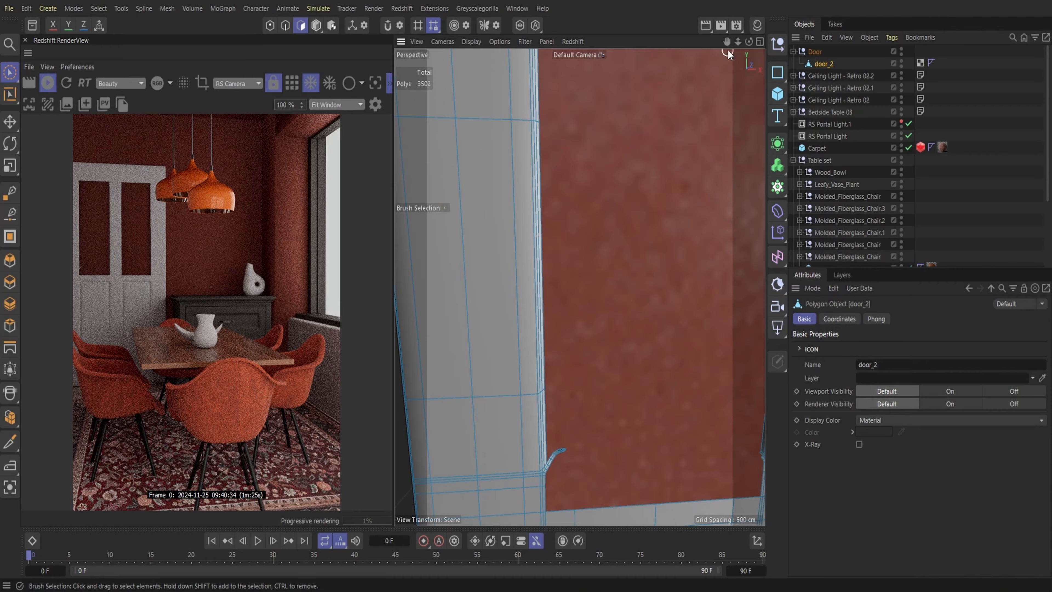
# Remove the leftover moulding polygons around the lower left corner of door_2's upper left opening
pyautogui.moveTo(727, 42); pyautogui.dragTo(727, 2)
pyautogui.moveTo(738, 42)
pyautogui.mouseDown()
pyautogui.moveTo(828, 42)
pyautogui.moveTo(756, 46)
pyautogui.mouseUp()
pyautogui.moveTo(522, 83)
pyautogui.mouseDown()
pyautogui.moveTo(475, 148)
pyautogui.moveTo(484, 142)
pyautogui.mouseUp()
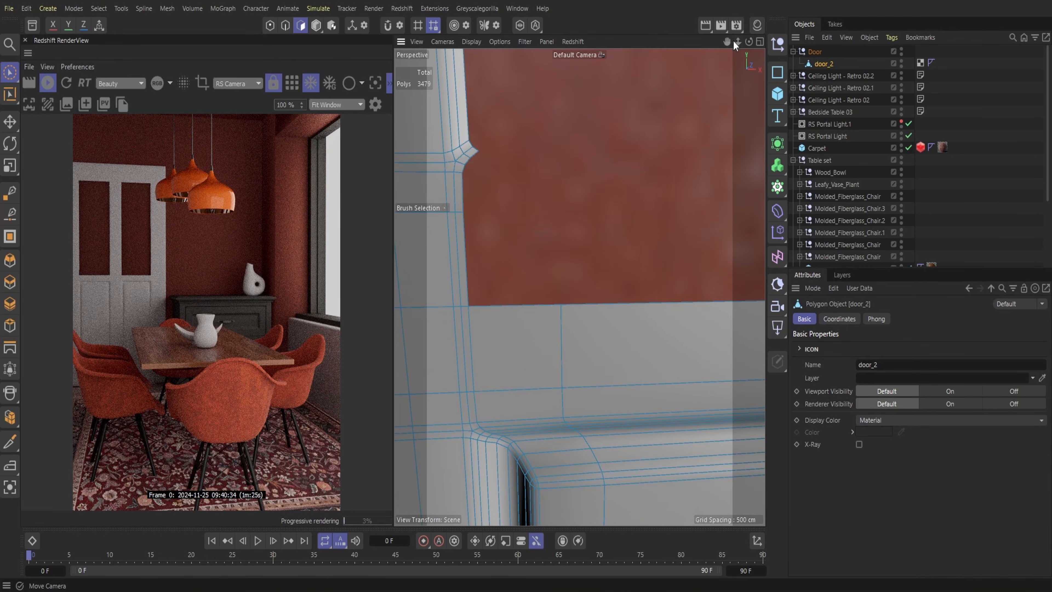
pyautogui.moveTo(738, 42); pyautogui.dragTo(671, 42)
pyautogui.moveTo(727, 42)
pyautogui.mouseDown()
pyautogui.moveTo(812, 8)
pyautogui.moveTo(762, 70)
pyautogui.mouseUp()
pyautogui.moveTo(738, 42); pyautogui.dragTo(828, 42)
pyautogui.moveTo(563, 233); pyautogui.dragTo(555, 228)
pyautogui.press('Delete')
pyautogui.moveTo(738, 42); pyautogui.dragTo(655, 42)
pyautogui.moveTo(727, 42)
pyautogui.mouseDown()
pyautogui.moveTo(700, 5)
pyautogui.moveTo(820, 41)
pyautogui.moveTo(772, 178)
pyautogui.mouseUp()
pyautogui.moveTo(565, 300); pyautogui.dragTo(563, 292)
pyautogui.press('Delete')
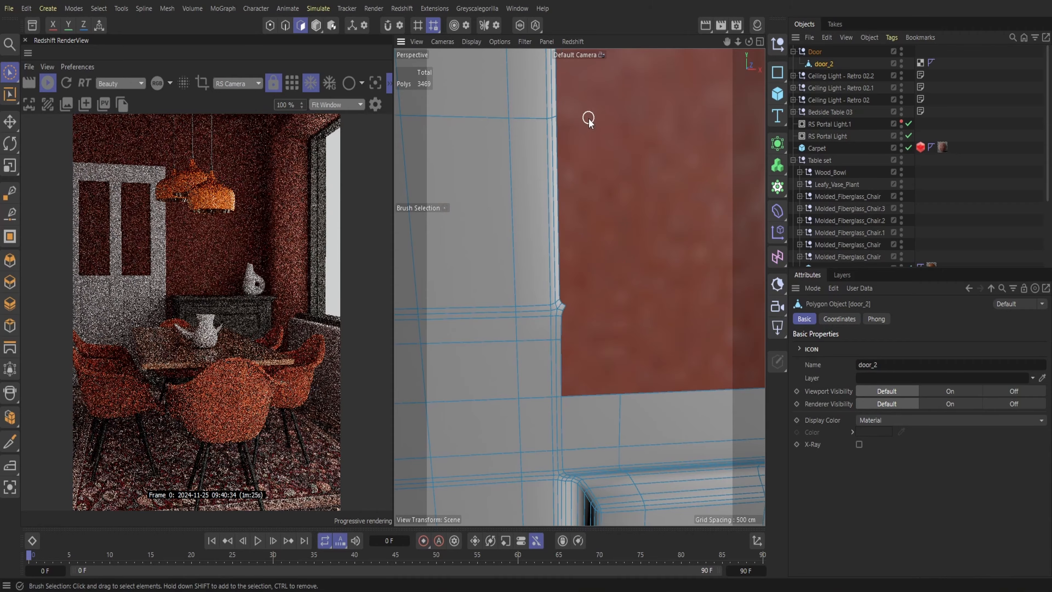
# Delete the small leftover polygons along the left edge of door_2's upper left opening
pyautogui.moveTo(738, 42); pyautogui.dragTo(671, 42)
pyautogui.moveTo(727, 42)
pyautogui.mouseDown()
pyautogui.moveTo(741, 174)
pyautogui.moveTo(811, 41)
pyautogui.mouseUp()
pyautogui.moveTo(564, 394); pyautogui.dragTo(564, 316)
pyautogui.press('Delete')
pyautogui.moveTo(727, 42); pyautogui.dragTo(756, 232)
pyautogui.moveTo(594, 170); pyautogui.dragTo(599, 108)
pyautogui.press('Delete')
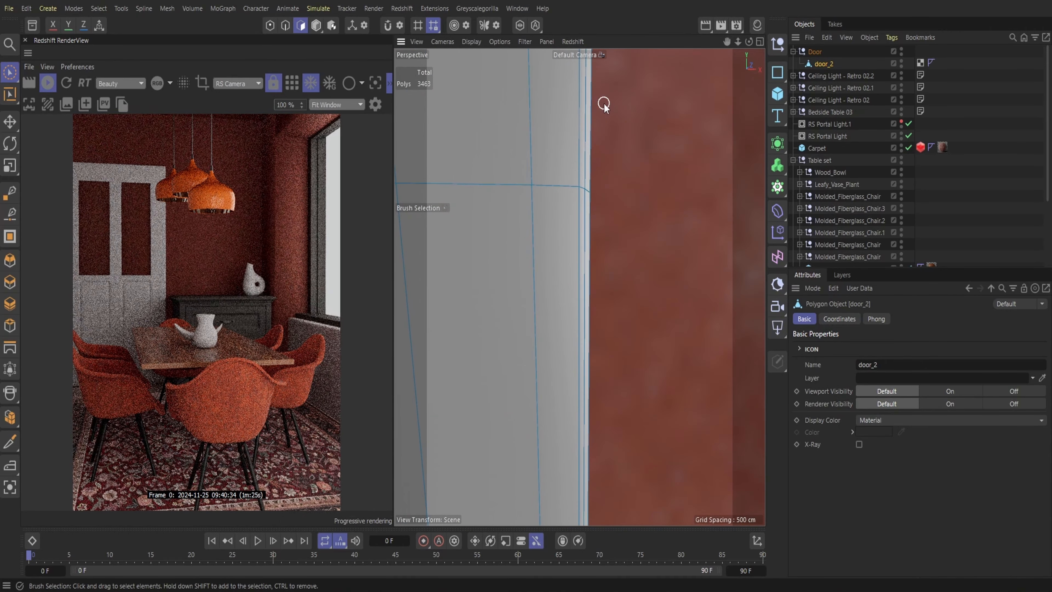
# Clear further moulding fragments near the upper end of door_2's upper left opening
pyautogui.moveTo(738, 42)
pyautogui.mouseDown()
pyautogui.moveTo(696, 42)
pyautogui.moveTo(716, 182)
pyautogui.mouseUp()
pyautogui.moveTo(738, 42); pyautogui.dragTo(812, 42)
pyautogui.press('Delete')
pyautogui.moveTo(568, 234); pyautogui.dragTo(557, 199)
pyautogui.press('Delete')
pyautogui.moveTo(738, 42)
pyautogui.mouseDown()
pyautogui.moveTo(655, 42)
pyautogui.moveTo(613, 2)
pyautogui.mouseUp()
pyautogui.moveTo(738, 41); pyautogui.dragTo(795, 42)
pyautogui.moveTo(629, 97); pyautogui.dragTo(629, 110)
pyautogui.press('Delete')
# Collapse the Door group and move it into the Building group, directly above the wall cube Cube.1
pyautogui.moveTo(738, 42); pyautogui.dragTo(654, 42)
pyautogui.moveTo(726, 42)
pyautogui.mouseDown()
pyautogui.moveTo(773, 2)
pyautogui.moveTo(812, 42)
pyautogui.moveTo(655, 42)
pyautogui.moveTo(733, 30)
pyautogui.moveTo(716, 42)
pyautogui.mouseUp()
pyautogui.click(793, 52)
pyautogui.click(815, 52)
pyautogui.click(675, 139)
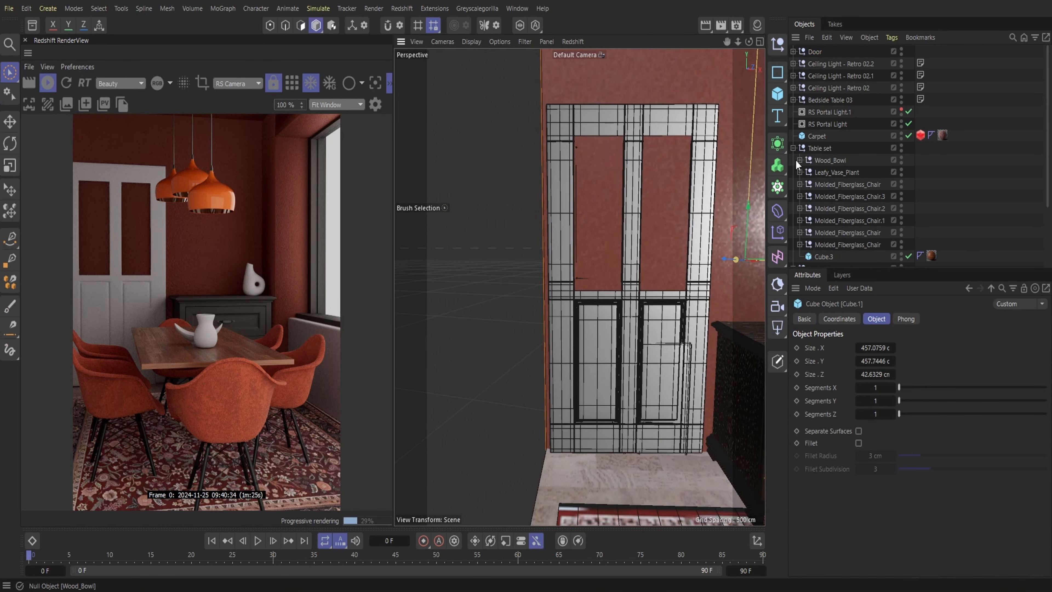
pyautogui.scroll(-3, 830, 153)
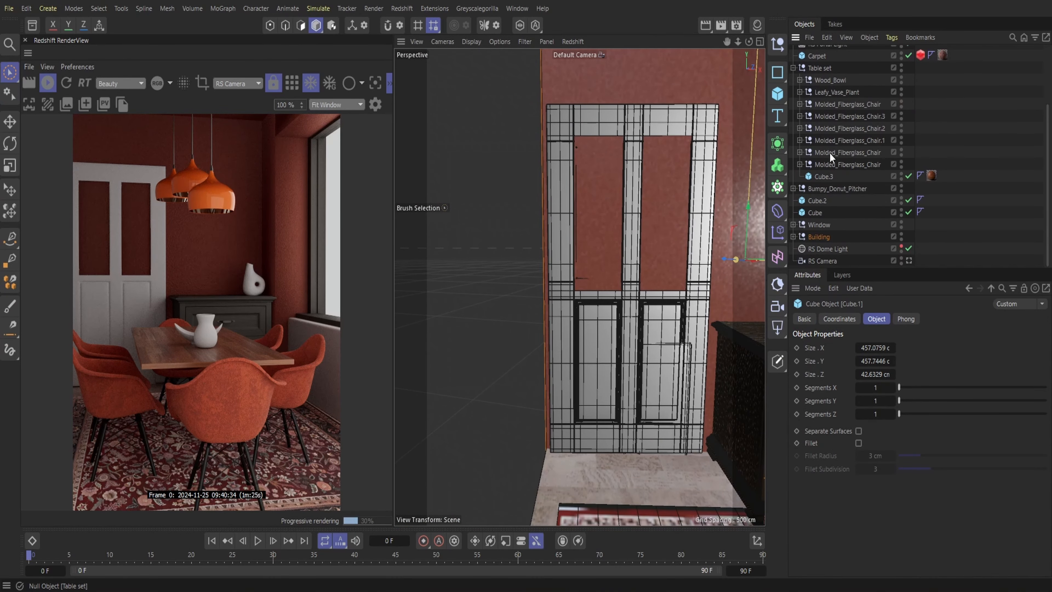
pyautogui.click(793, 236)
pyautogui.scroll(-2, 854, 210)
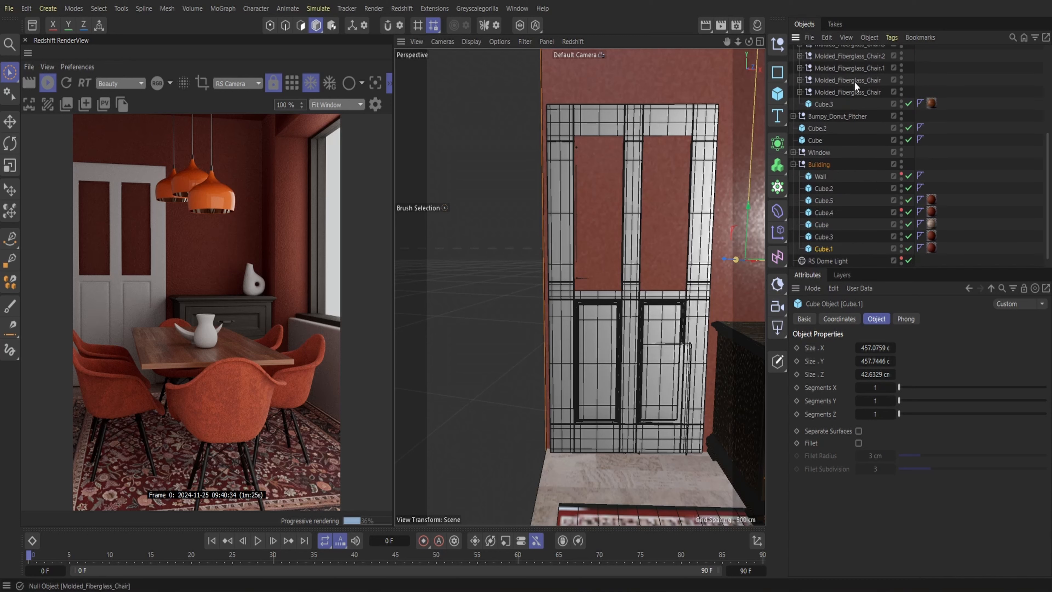
pyautogui.scroll(4, 854, 81)
pyautogui.moveTo(818, 270); pyautogui.dragTo(825, 232)
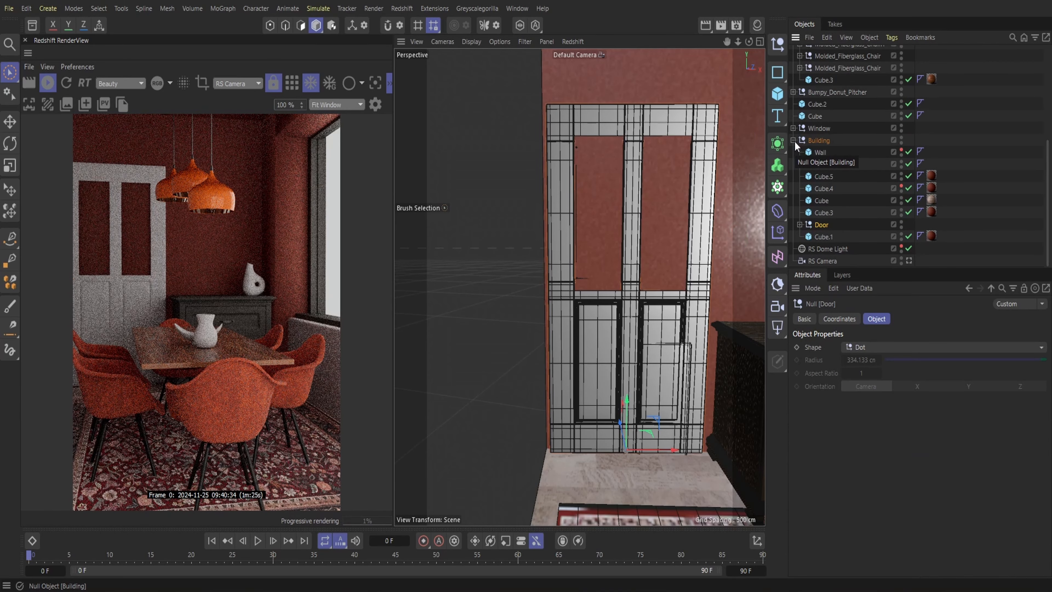
# Add a Boole object and place it in the Building group with the wall cube Cube.1 inside
pyautogui.click(809, 237)
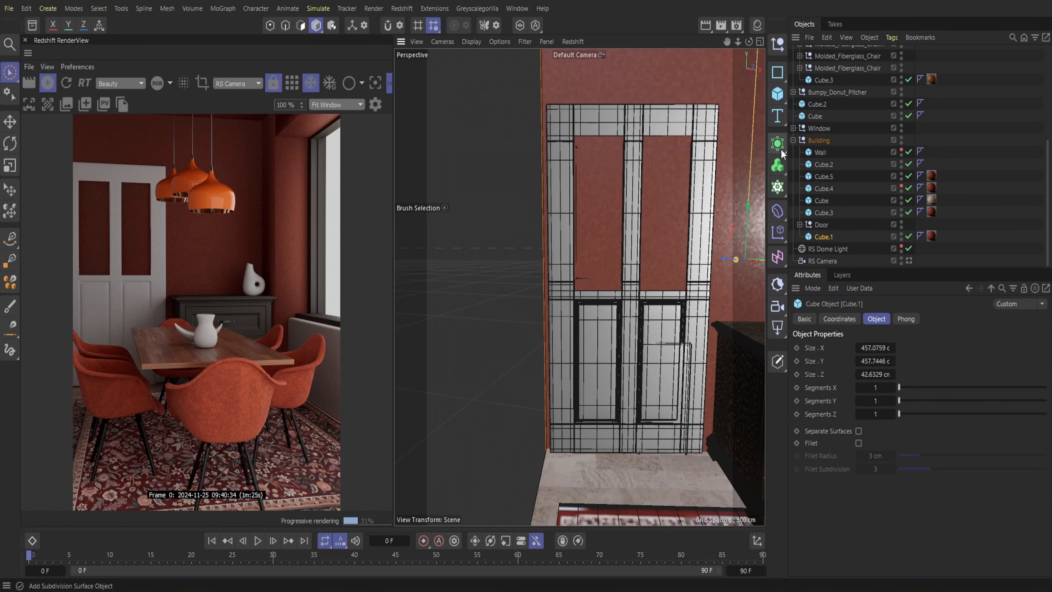
pyautogui.moveTo(781, 149); pyautogui.dragTo(892, 234)
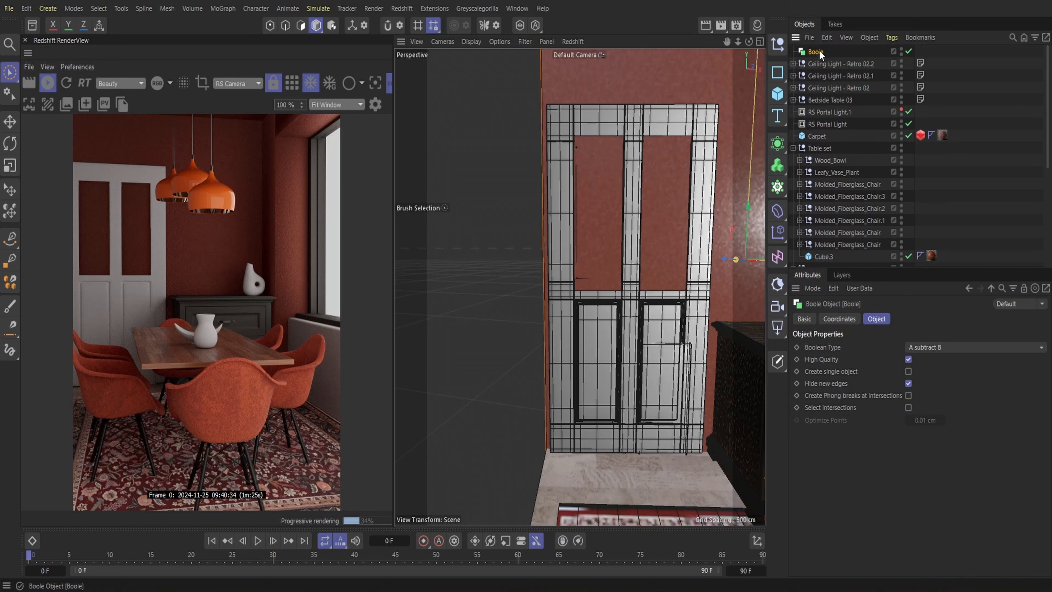
pyautogui.moveTo(817, 234); pyautogui.dragTo(821, 212)
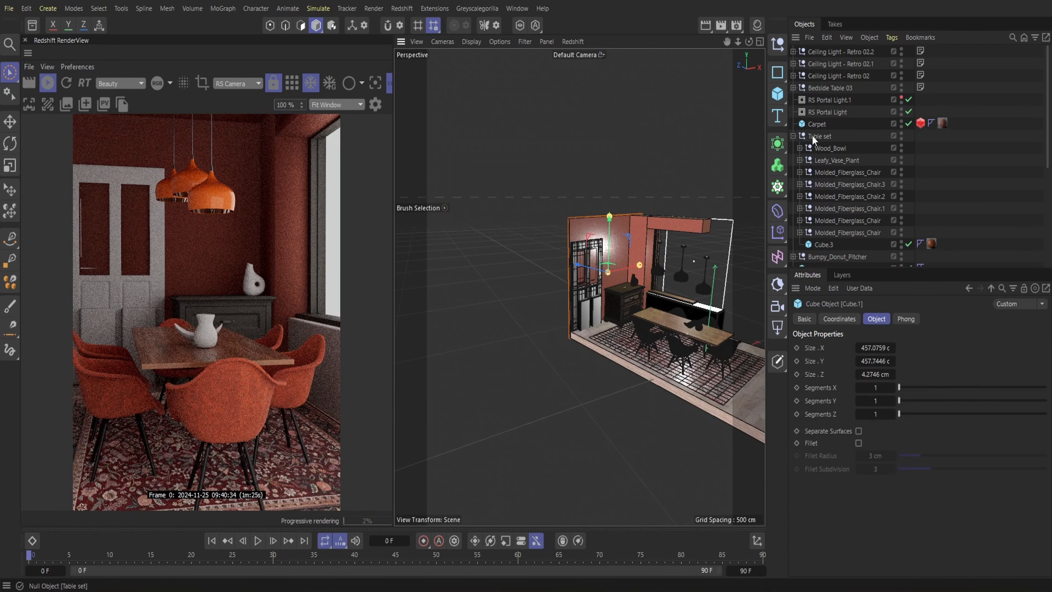
# Duplicate the wall cube Cube.1 by copying and pasting it at the root of the scene
pyautogui.click(825, 38)
pyautogui.click(834, 82)
pyautogui.click(825, 37)
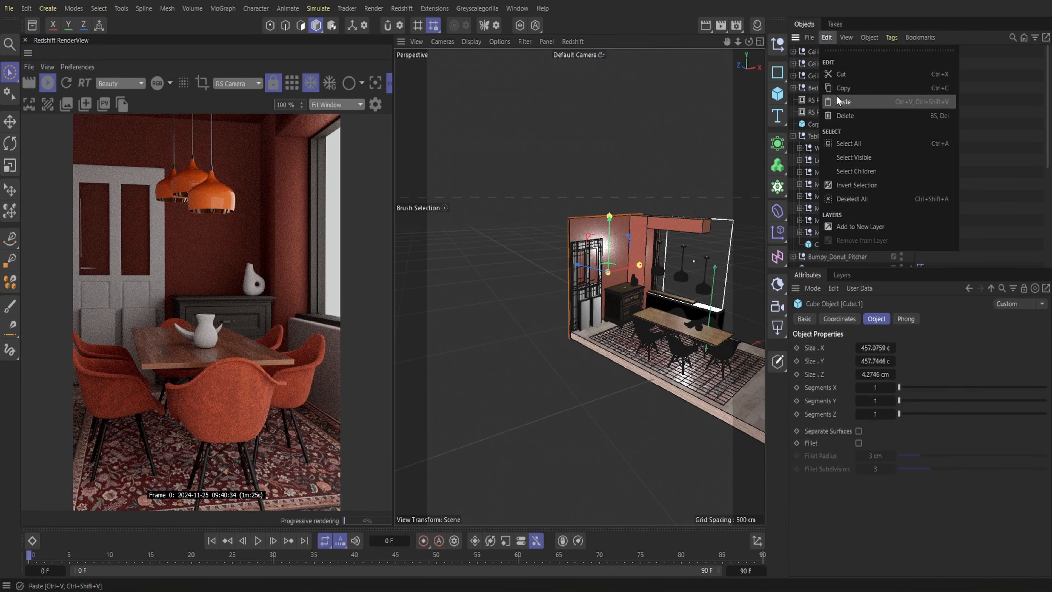
pyautogui.click(829, 100)
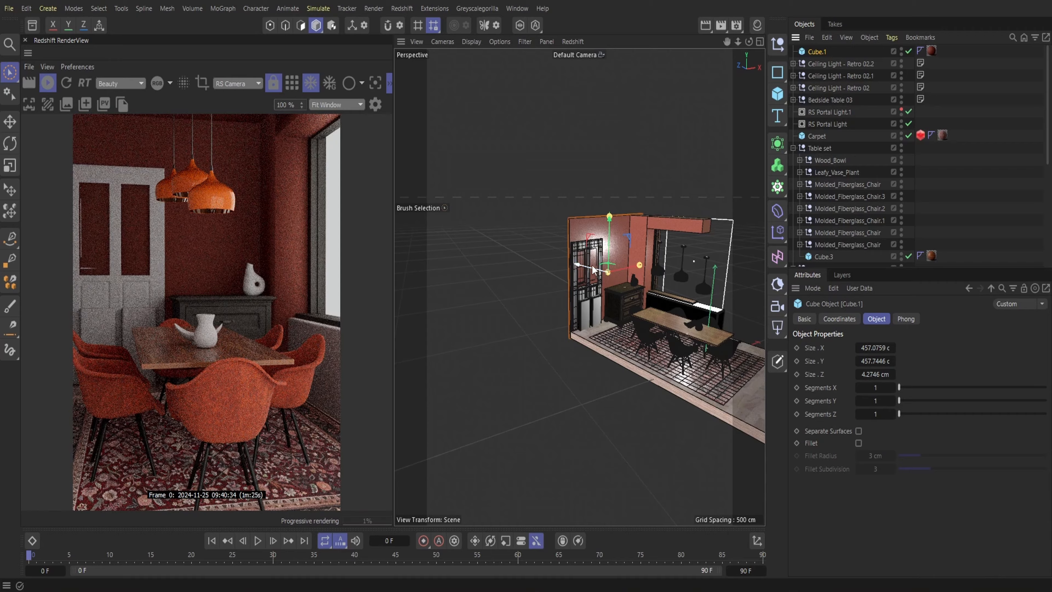
# Resize the duplicated cube to about 143 cm wide and 315 cm high and position it in front of the door
pyautogui.moveTo(593, 268); pyautogui.dragTo(624, 271)
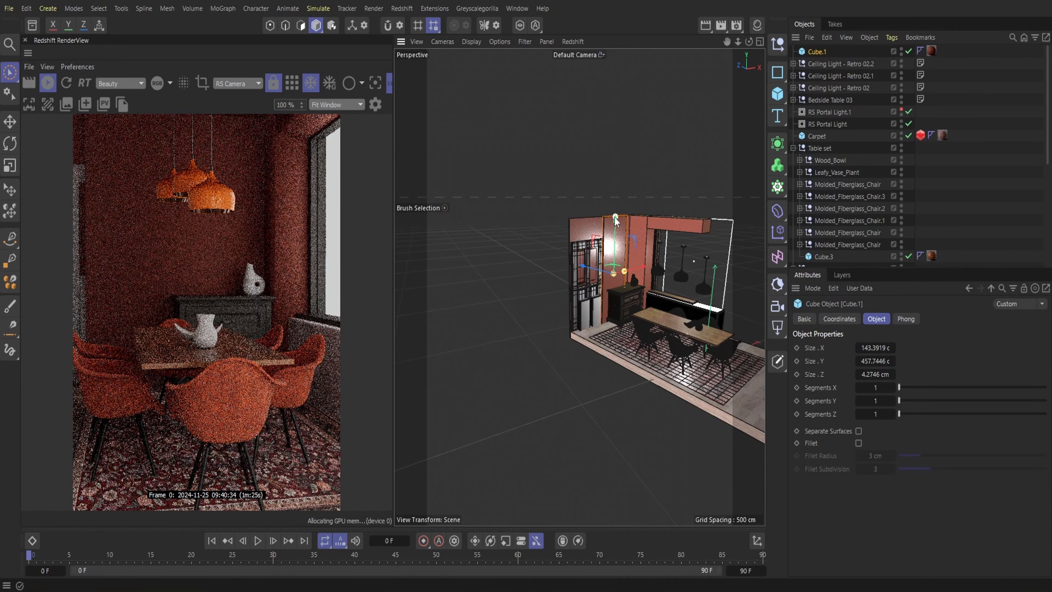
pyautogui.moveTo(615, 220); pyautogui.dragTo(620, 230)
pyautogui.moveTo(644, 267); pyautogui.dragTo(624, 272)
# Deepen the duplicated cube to about 62 cm and lower it toward the floor in front of the door
pyautogui.moveTo(733, 41); pyautogui.dragTo(714, 89)
pyautogui.click(587, 475)
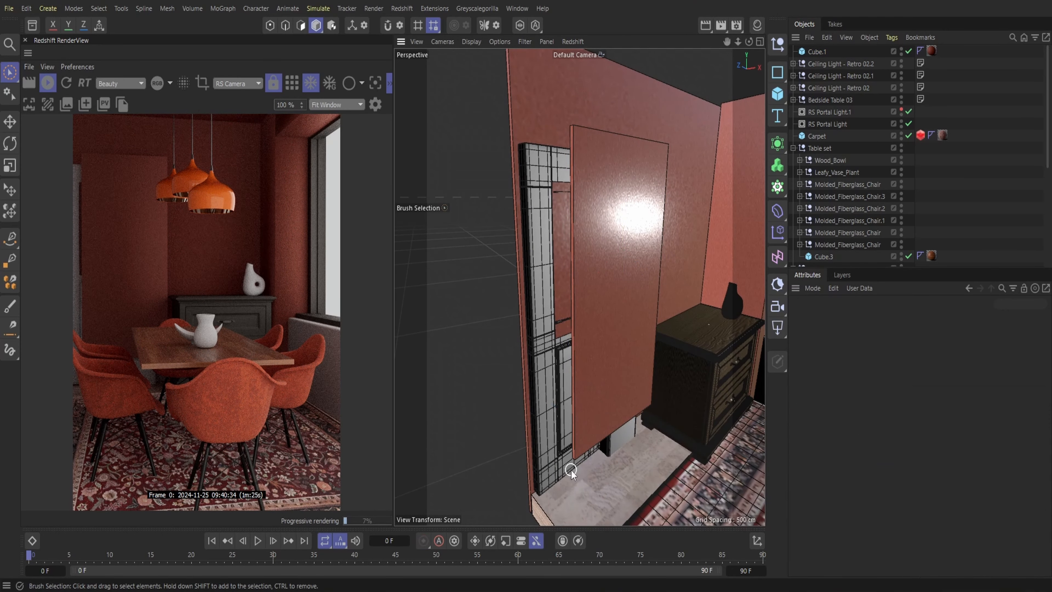
pyautogui.click(623, 439)
pyautogui.press('Delete')
pyautogui.click(627, 174)
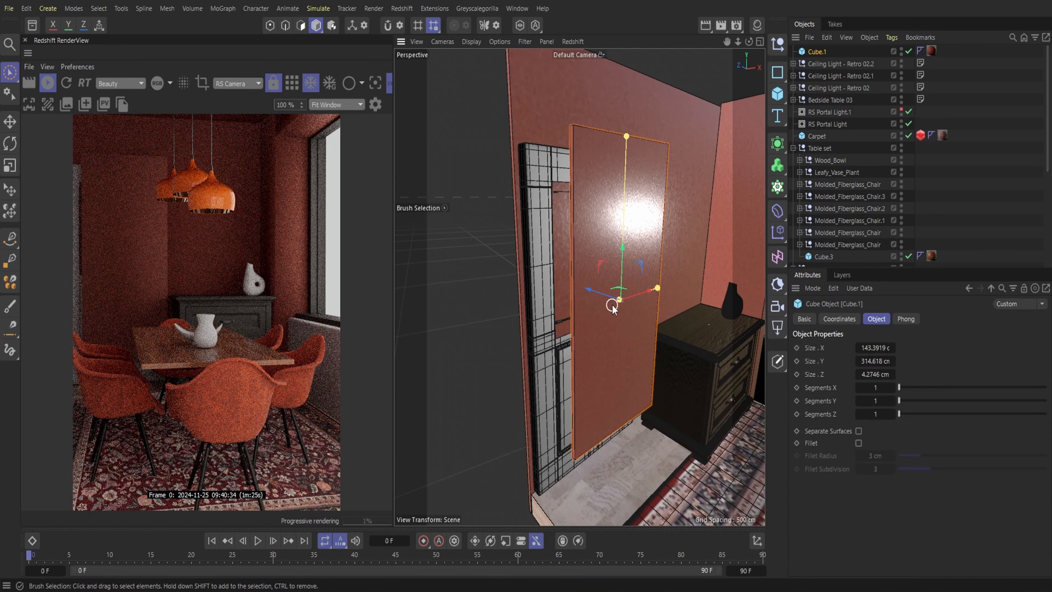
pyautogui.moveTo(619, 299); pyautogui.dragTo(601, 294)
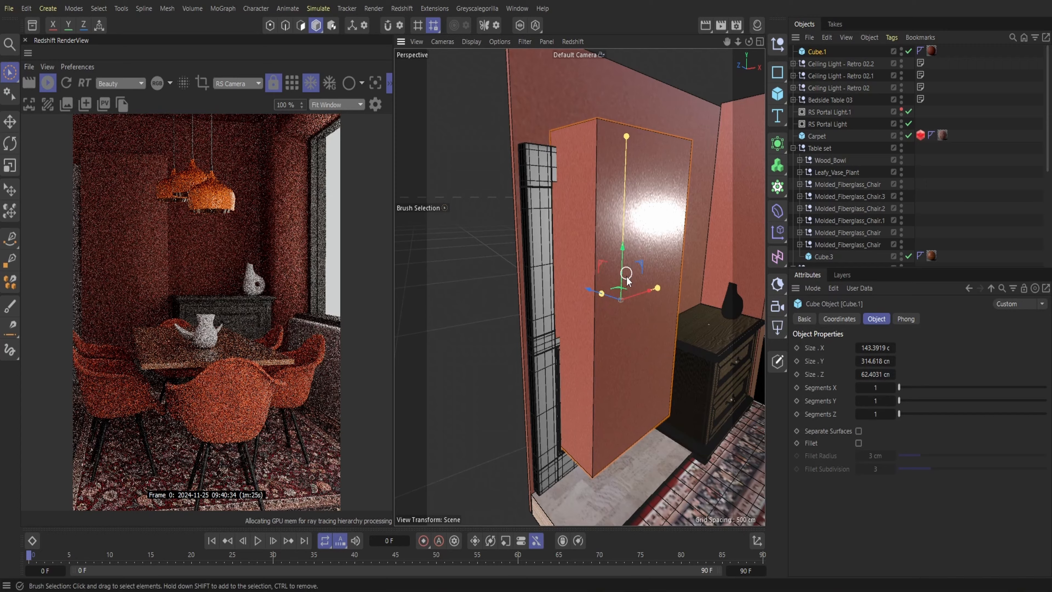
pyautogui.moveTo(625, 260); pyautogui.dragTo(625, 339)
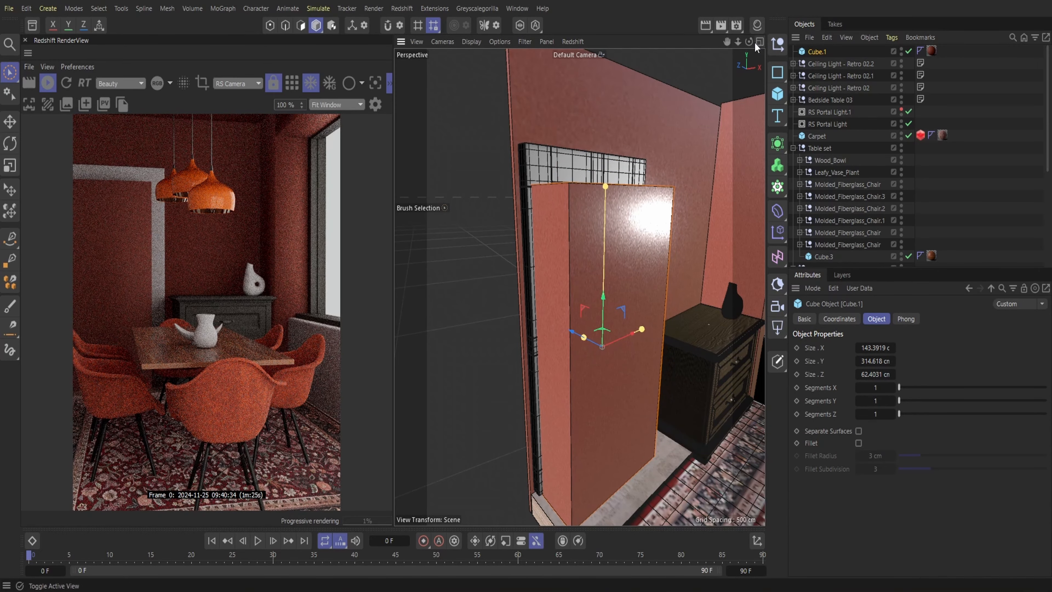
# Enlarge the duplicated cube to about 166 cm wide and 377 cm high and push it about 33 cm toward the door wall
pyautogui.moveTo(749, 42); pyautogui.dragTo(656, 15)
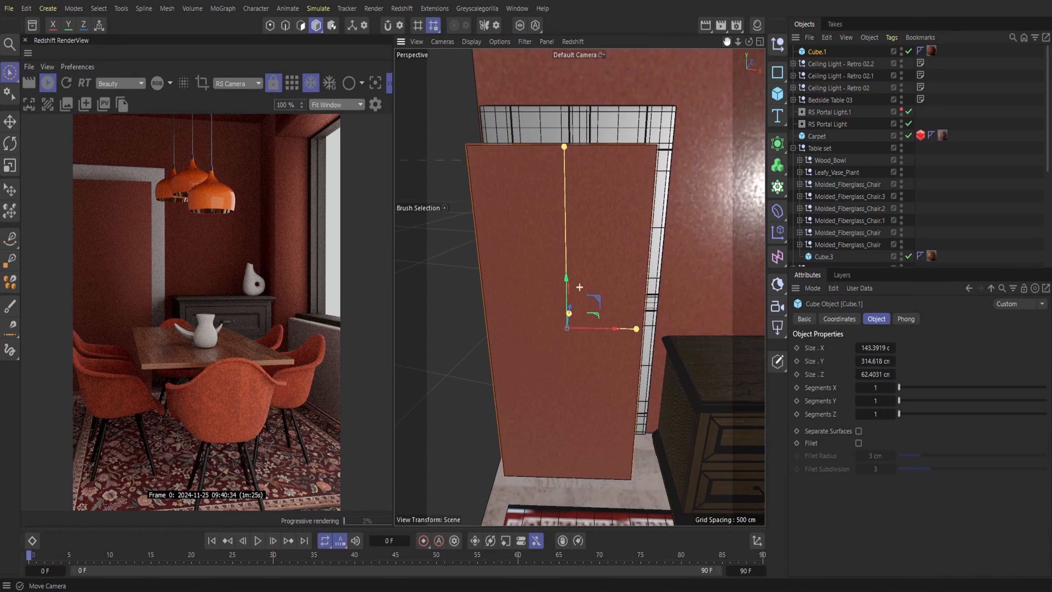
pyautogui.moveTo(636, 329); pyautogui.dragTo(657, 329)
pyautogui.moveTo(750, 42); pyautogui.dragTo(704, 54)
pyautogui.moveTo(539, 330); pyautogui.dragTo(509, 330)
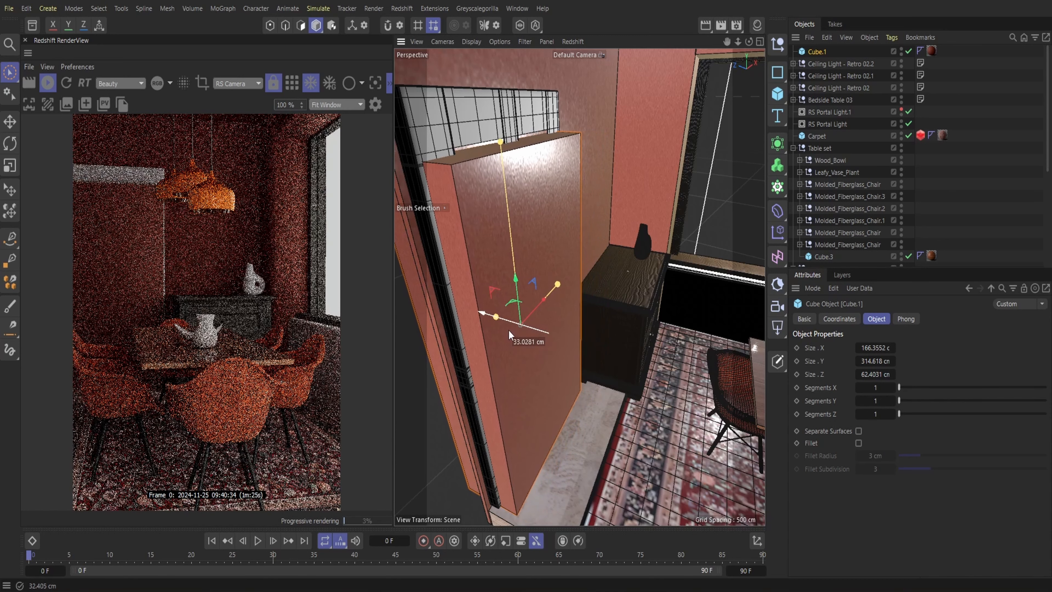
pyautogui.moveTo(502, 145); pyautogui.dragTo(497, 88)
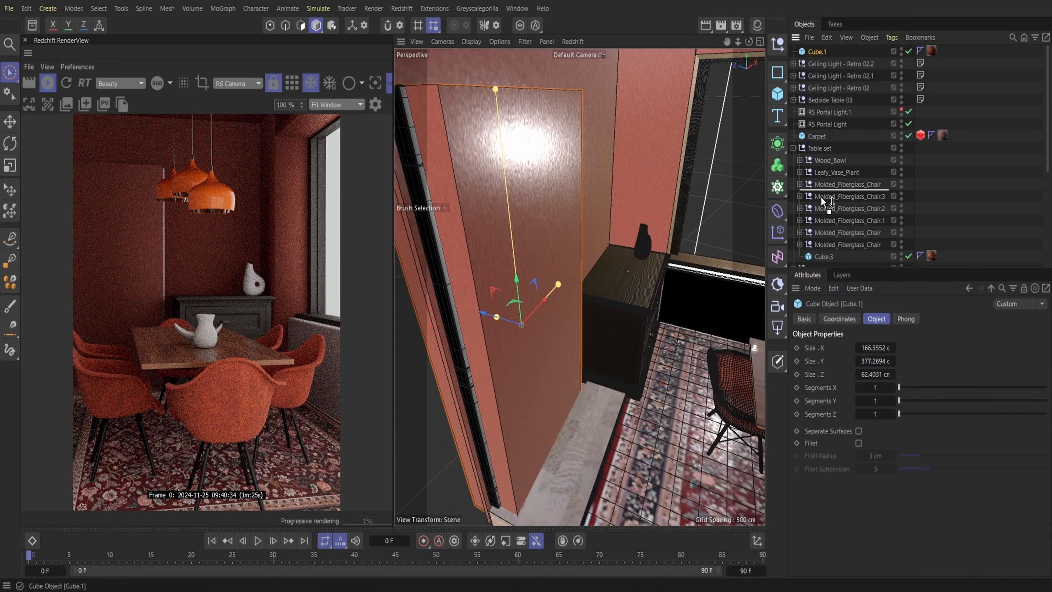
# Place the duplicated cube in the Boole beneath the wall cube to cut the doorway, and select the Door group
pyautogui.scroll(-5, 836, 258)
pyautogui.moveTo(839, 265); pyautogui.dragTo(838, 241)
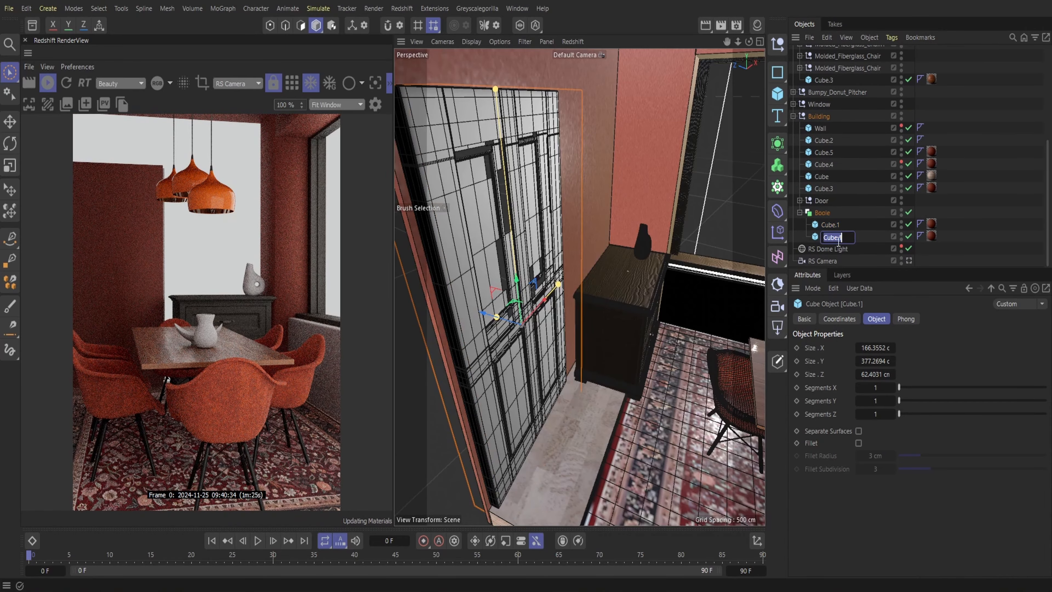
pyautogui.keyDown('alt'); pyautogui.moveTo(579, 287); pyautogui.dragTo(579, 287); pyautogui.keyUp('alt')
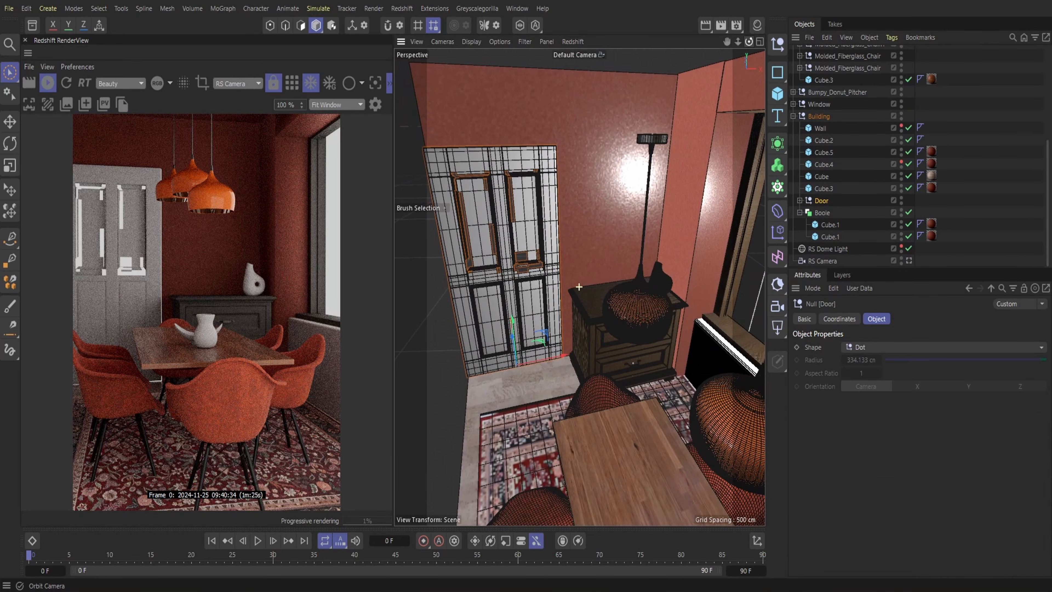
pyautogui.moveTo(737, 40); pyautogui.dragTo(729, 41)
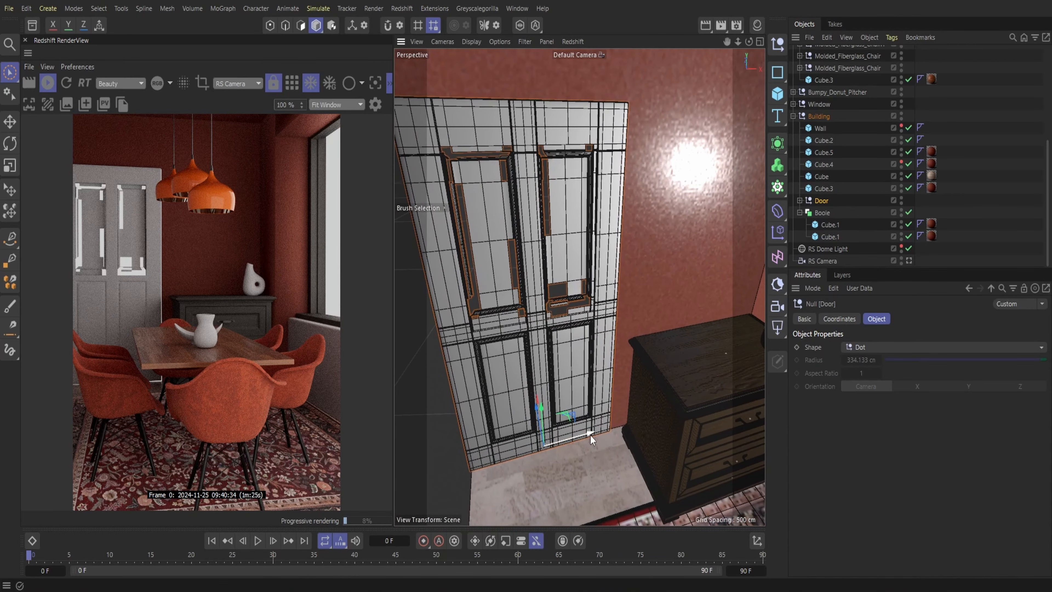
# Nudge the Door group slightly sideways along the wall, and open its door_2 mesh for polygon editing
pyautogui.moveTo(590, 434); pyautogui.dragTo(593, 432)
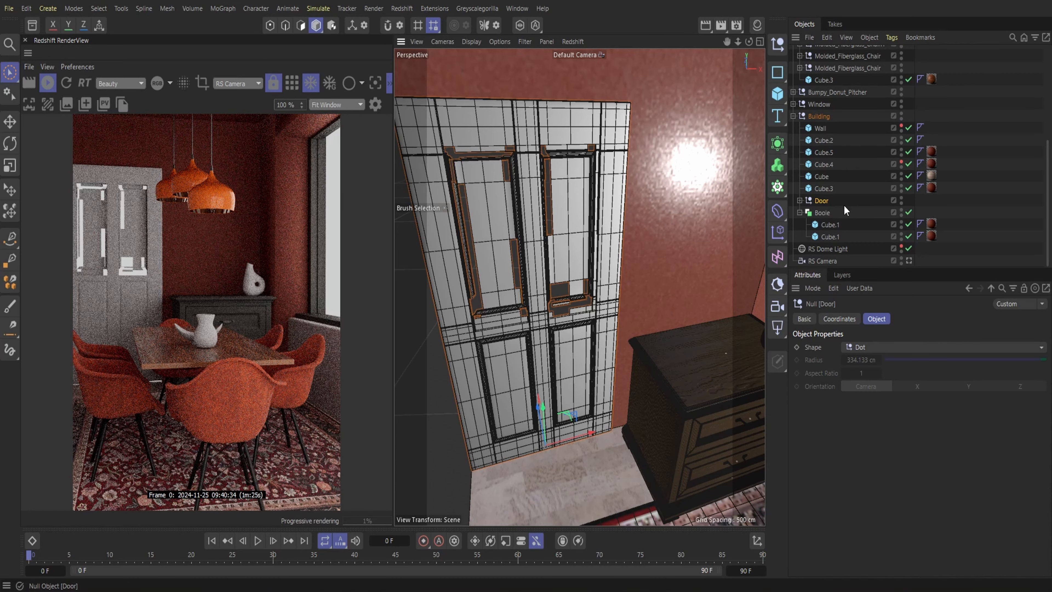
pyautogui.moveTo(738, 41)
pyautogui.mouseDown()
pyautogui.moveTo(727, 41)
pyautogui.moveTo(749, 42)
pyautogui.mouseUp()
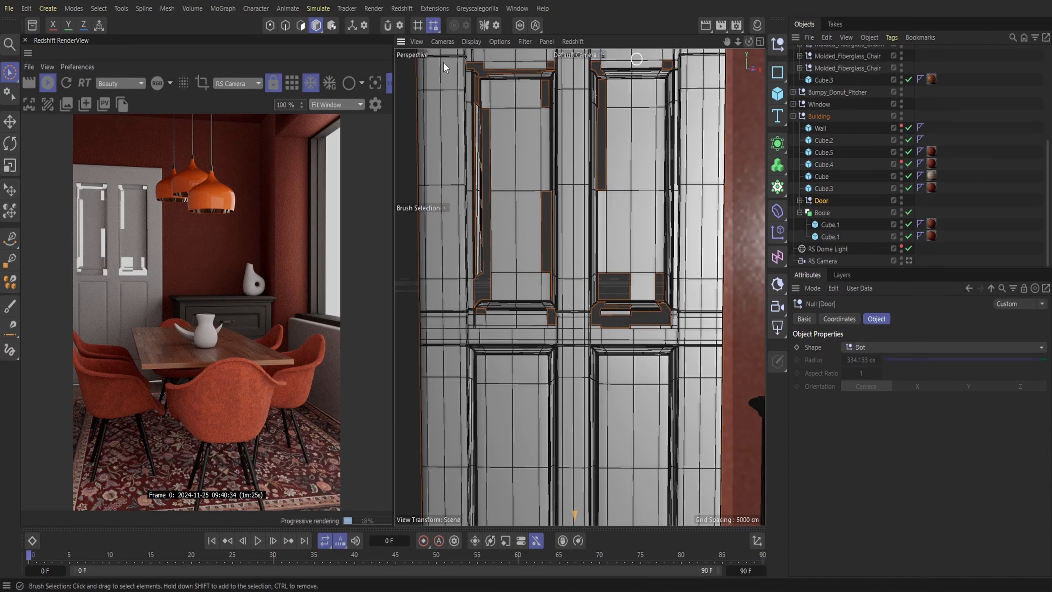
pyautogui.click(302, 26)
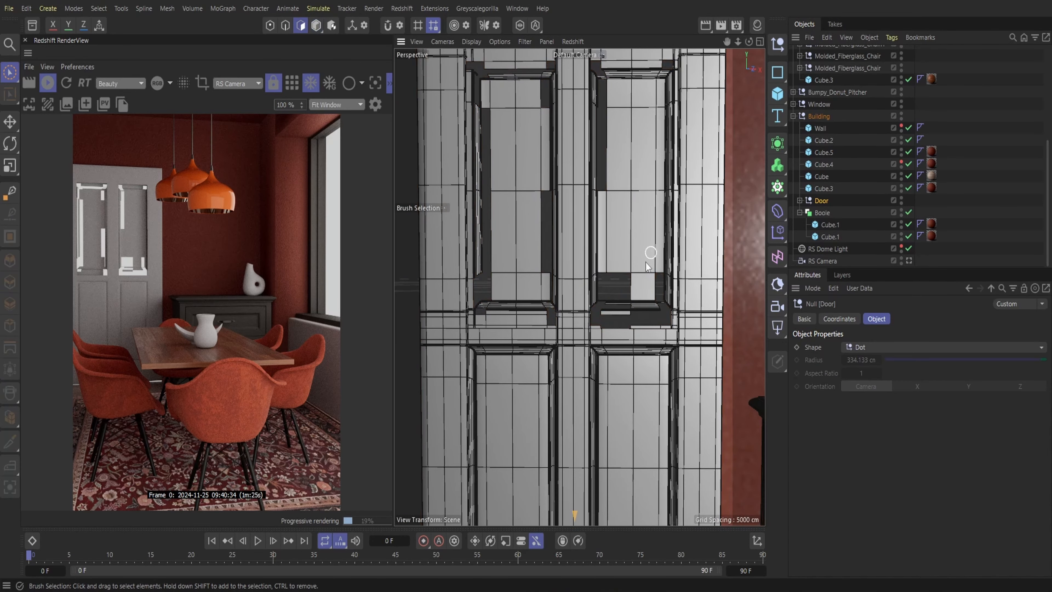
pyautogui.click(799, 201)
pyautogui.click(830, 212)
# Delete the polygons filling the right upper panel of the door, including its lower trim pieces
pyautogui.moveTo(659, 307); pyautogui.dragTo(627, 313)
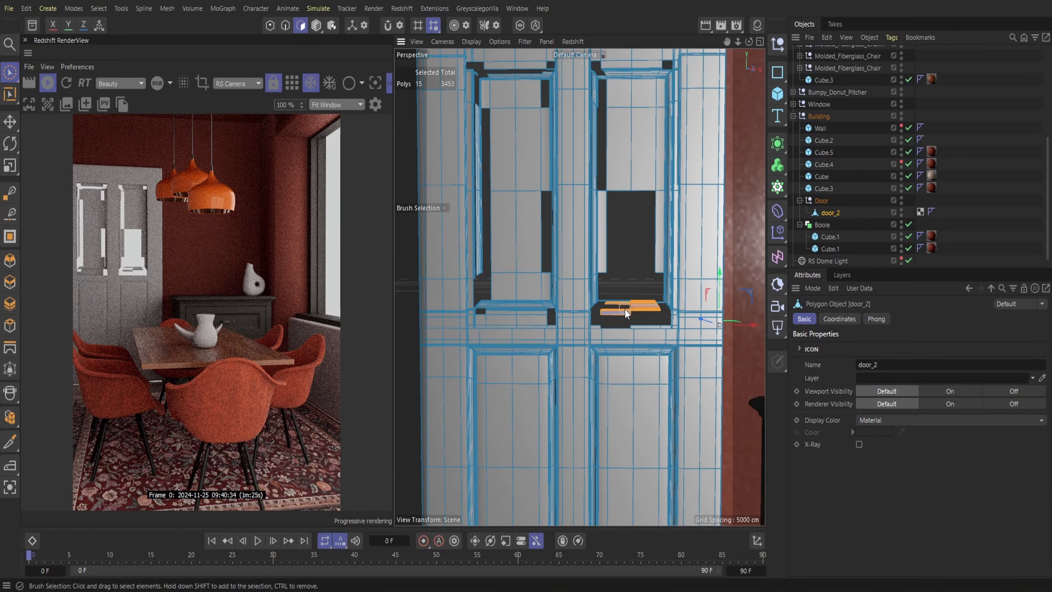
pyautogui.click(660, 249)
pyautogui.press('Delete')
pyautogui.click(611, 231)
pyautogui.press('Delete')
pyautogui.moveTo(630, 102); pyautogui.dragTo(660, 100)
pyautogui.press('Delete')
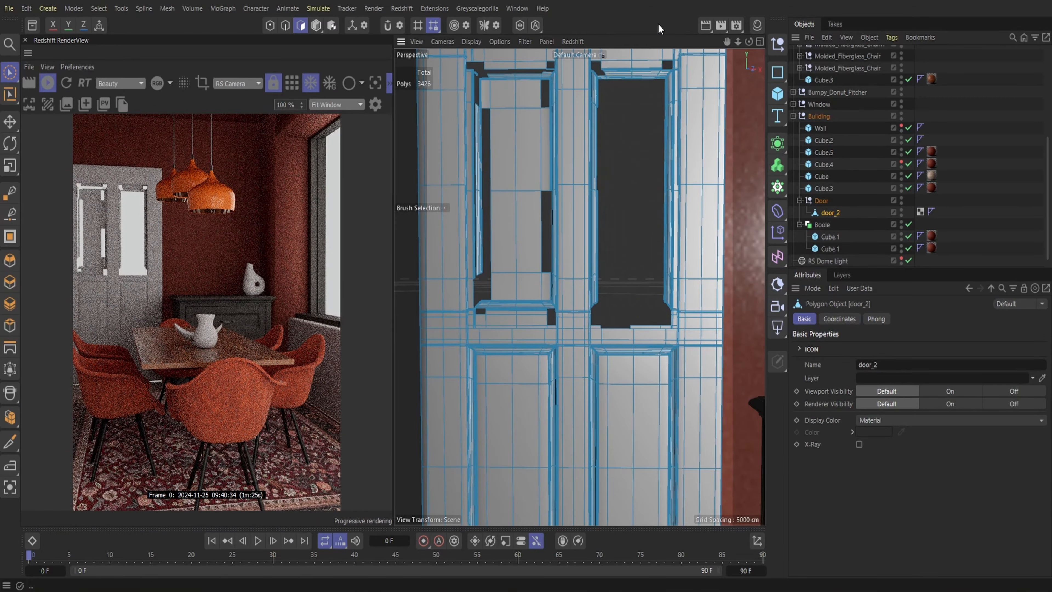
# Delete the polygons filling the door's left upper panel
pyautogui.scroll(-2, 588, 186)
pyautogui.moveTo(531, 312); pyautogui.dragTo(524, 232)
pyautogui.press('Delete')
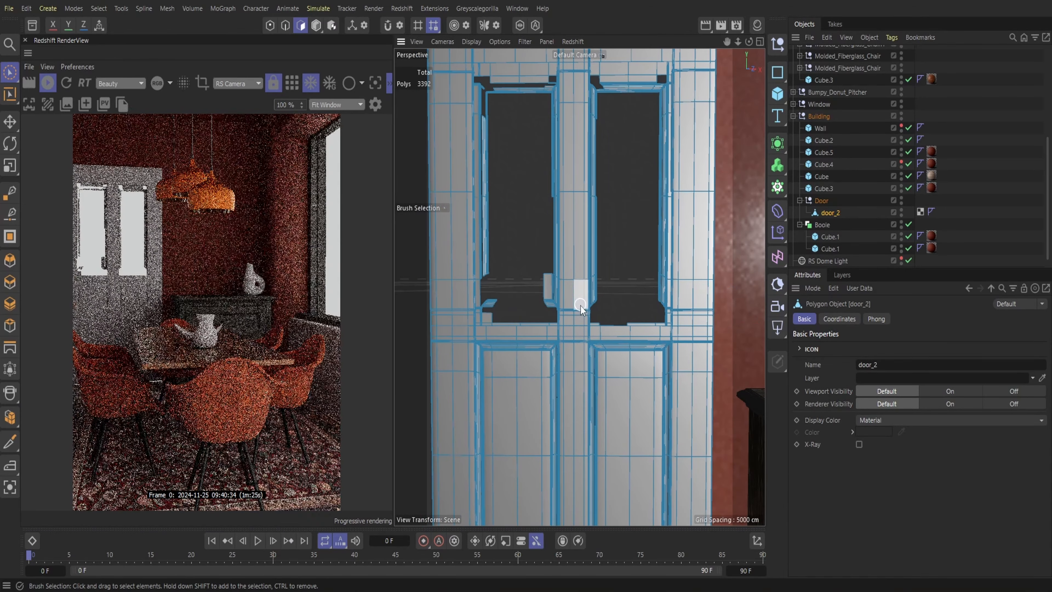
# Delete the leftover moulding polygons along the inner sides of the right upper opening
pyautogui.scroll(5, 579, 287)
pyautogui.keyDown('alt'); pyautogui.moveTo(580, 287); pyautogui.dragTo(549, 469, button='middle'); pyautogui.keyUp('alt')
pyautogui.moveTo(683, 121); pyautogui.dragTo(672, 126)
pyautogui.press('Delete')
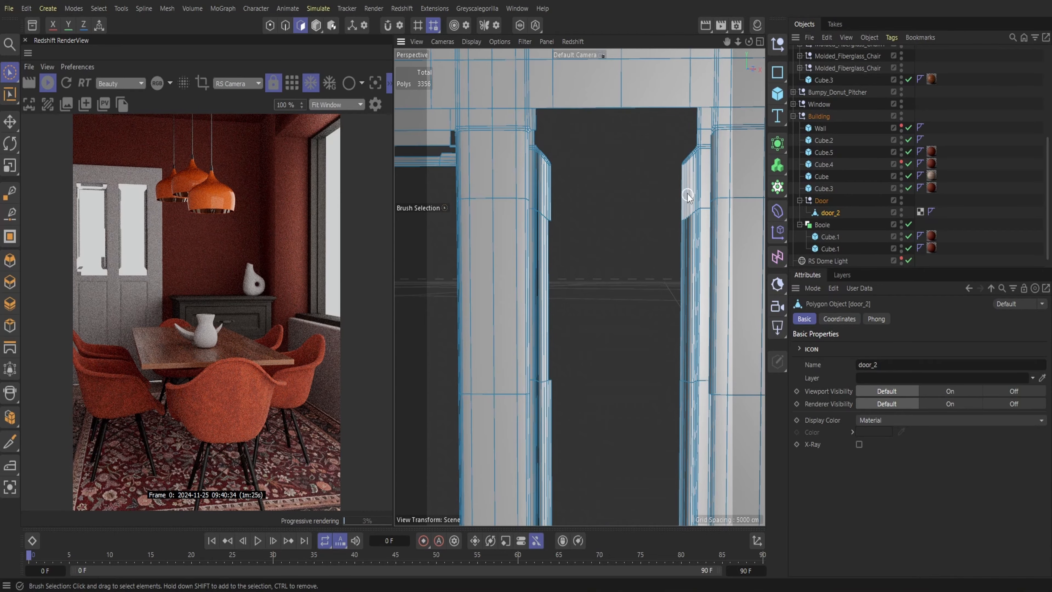
pyautogui.moveTo(547, 190)
pyautogui.mouseDown()
pyautogui.moveTo(544, 158)
pyautogui.moveTo(597, 177)
pyautogui.mouseUp()
pyautogui.press('Delete')
pyautogui.scroll(2, 580, 176)
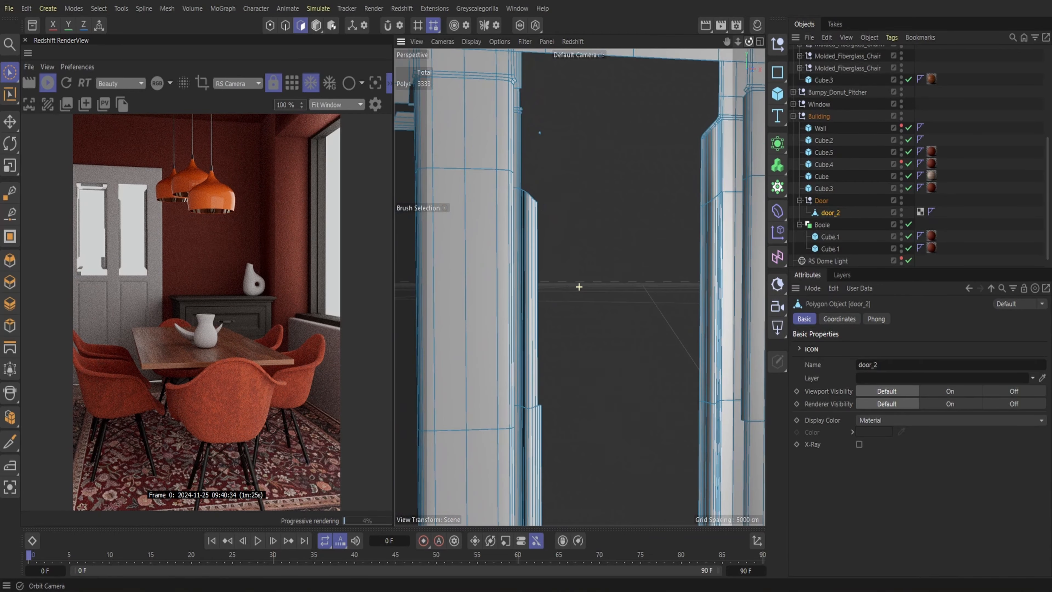
pyautogui.moveTo(537, 237); pyautogui.dragTo(526, 234)
pyautogui.press('Delete')
pyautogui.moveTo(532, 415); pyautogui.dragTo(557, 485)
pyautogui.press('Delete')
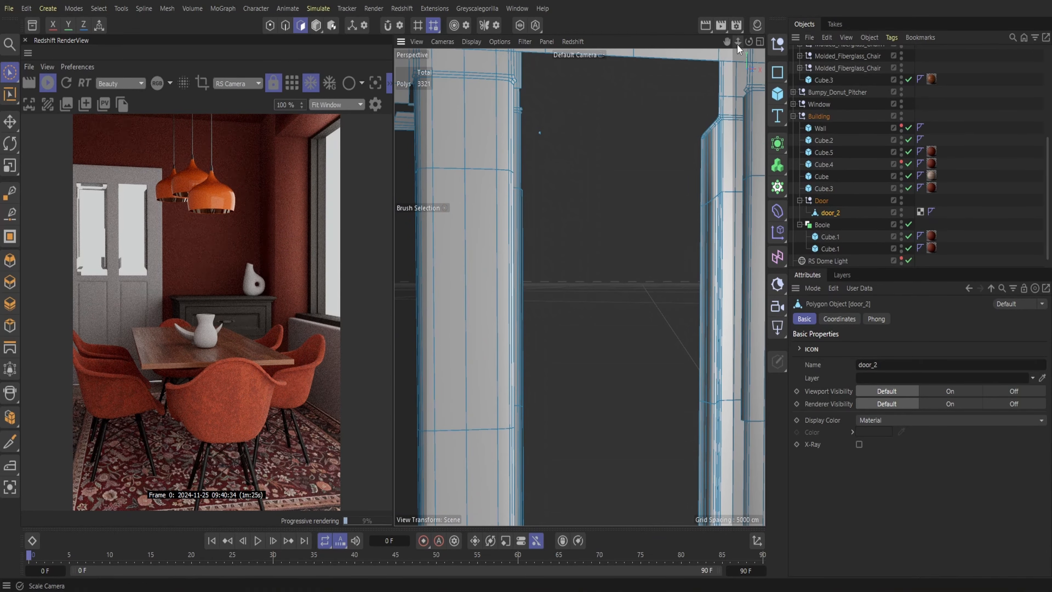
# Delete the remaining strips on the lower side and bottom edge of the right upper opening, including its lower corner
pyautogui.keyDown('alt'); pyautogui.moveTo(580, 328); pyautogui.dragTo(568, 141, button='middle'); pyautogui.keyUp('alt')
pyautogui.moveTo(522, 248); pyautogui.dragTo(519, 287)
pyautogui.press('Delete')
pyautogui.click(522, 308)
pyautogui.moveTo(525, 367); pyautogui.dragTo(646, 366)
pyautogui.press('Delete')
pyautogui.click(685, 367)
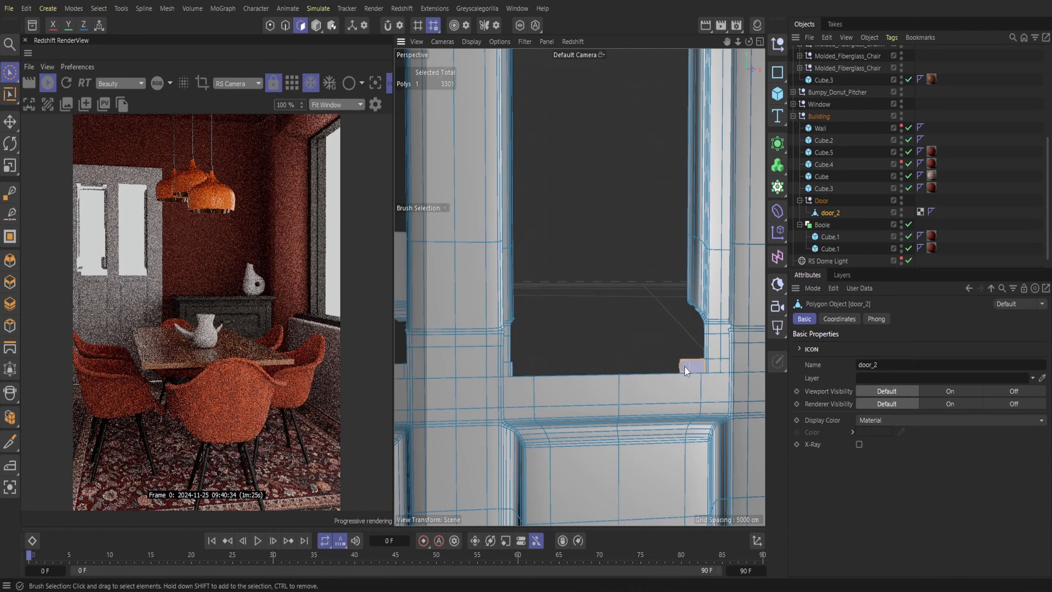
pyautogui.press('Delete')
# Delete the stray moulding strips still attached along the inner edges of the upper door openings
pyautogui.keyDown('alt'); pyautogui.moveTo(712, 298); pyautogui.dragTo(580, 287); pyautogui.keyUp('alt')
pyautogui.moveTo(626, 312)
pyautogui.mouseDown()
pyautogui.moveTo(630, 246)
pyautogui.moveTo(624, 311)
pyautogui.mouseUp()
pyautogui.press('Delete')
pyautogui.moveTo(625, 312)
pyautogui.keyDown('alt'); pyautogui.mouseDown(button='middle')
pyautogui.moveTo(580, 287)
pyautogui.moveTo(561, 518)
pyautogui.mouseUp(button='middle'); pyautogui.keyUp('alt')
pyautogui.click(611, 294)
pyautogui.press('Delete')
pyautogui.click(612, 157)
pyautogui.moveTo(748, 41); pyautogui.dragTo(727, 41)
pyautogui.click(612, 108)
pyautogui.press('Delete')
pyautogui.moveTo(600, 109); pyautogui.dragTo(522, 110)
pyautogui.press('Delete')
pyautogui.moveTo(641, 169)
pyautogui.mouseDown()
pyautogui.moveTo(440, 181)
pyautogui.moveTo(440, 302)
pyautogui.mouseUp()
# Delete the curved moulding remnants at both lower corners and the ledge polygons along the bottom edge of the opening
pyautogui.press('Delete')
pyautogui.keyDown('alt'); pyautogui.moveTo(660, 138); pyautogui.dragTo(680, 53, button='middle'); pyautogui.keyUp('alt')
pyautogui.moveTo(671, 327); pyautogui.dragTo(669, 369)
pyautogui.press('Delete')
pyautogui.click(518, 391)
pyautogui.press('Delete')
pyautogui.press('Delete')
pyautogui.click(684, 388)
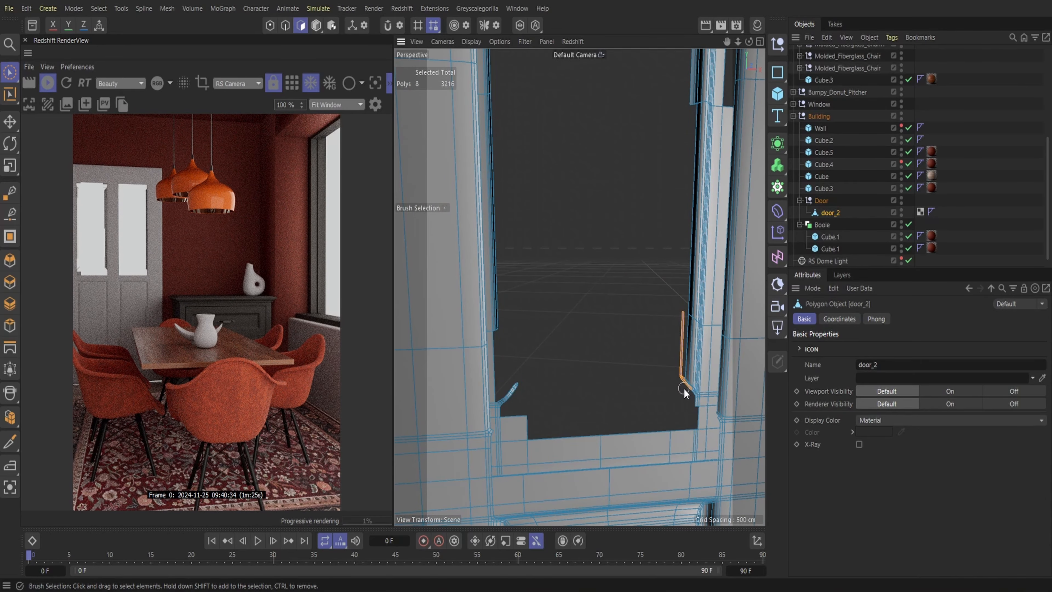
pyautogui.press('Delete')
pyautogui.click(510, 385)
# Delete the leftover moulding strips running along the vertical stile beside the upper opening
pyautogui.press('Delete')
pyautogui.moveTo(515, 427); pyautogui.dragTo(677, 454)
pyautogui.press('Delete')
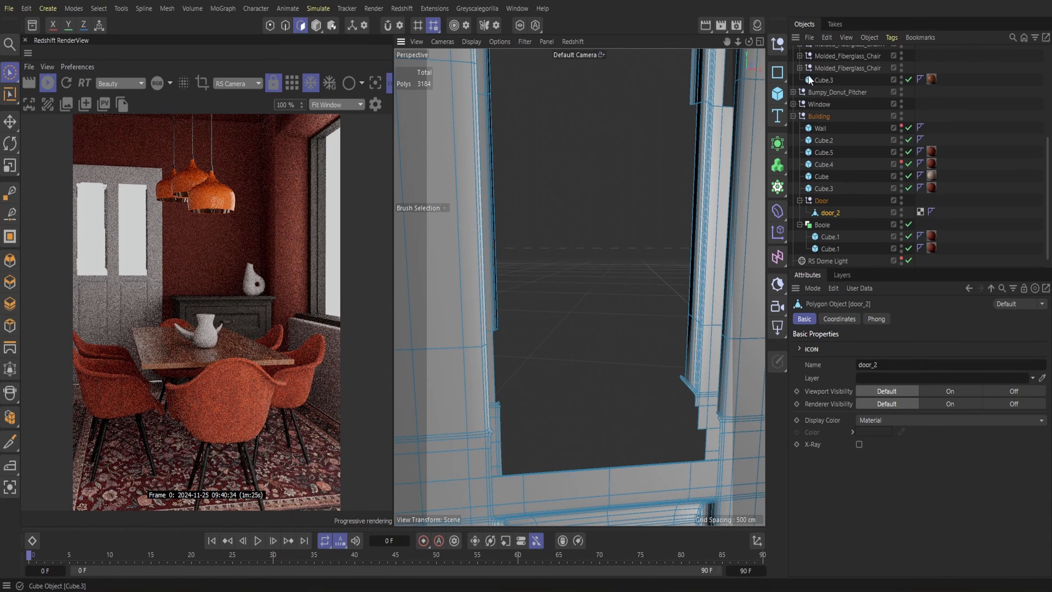
pyautogui.keyDown('alt'); pyautogui.moveTo(677, 453); pyautogui.dragTo(581, 434, button='middle'); pyautogui.keyUp('alt')
pyautogui.moveTo(592, 408); pyautogui.dragTo(594, 342)
pyautogui.press('Delete')
pyautogui.click(594, 118)
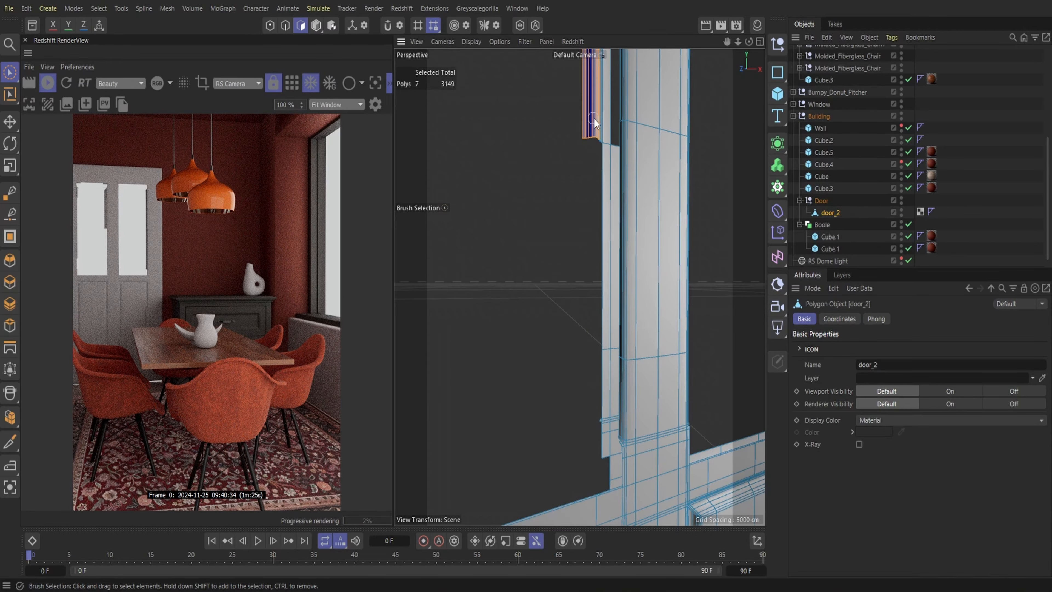
pyautogui.press('Delete')
pyautogui.moveTo(594, 117)
pyautogui.keyDown('alt'); pyautogui.mouseDown(button='middle')
pyautogui.moveTo(579, 202)
pyautogui.moveTo(586, 159)
pyautogui.mouseUp(button='middle'); pyautogui.keyUp('alt')
pyautogui.click(574, 212)
# Delete the small remaining polygons at the upper corner and down the side of the opening
pyautogui.press('Delete')
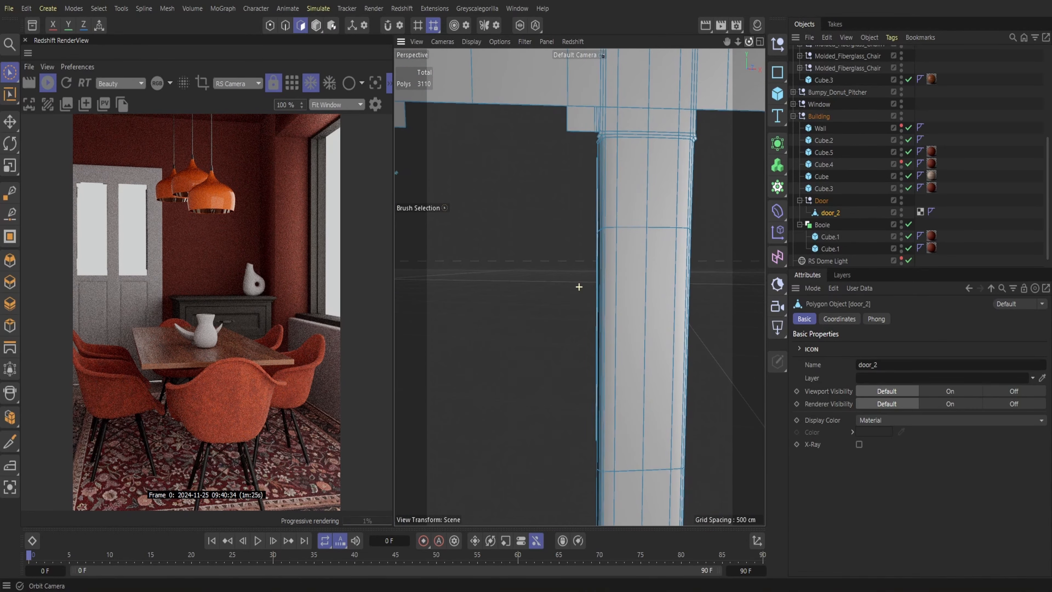
pyautogui.click(564, 117)
pyautogui.moveTo(738, 42)
pyautogui.mouseDown()
pyautogui.moveTo(683, 44)
pyautogui.moveTo(666, 5)
pyautogui.mouseUp()
pyautogui.press('Delete')
pyautogui.click(556, 137)
pyautogui.press('Delete')
pyautogui.click(554, 201)
pyautogui.press('Delete')
pyautogui.click(500, 331)
# Clear the remaining trim polygons from the lower corners and centre-stile side of the left upper opening
pyautogui.press('Delete')
pyautogui.keyDown('alt'); pyautogui.moveTo(522, 390); pyautogui.dragTo(536, 217, button='middle'); pyautogui.keyUp('alt')
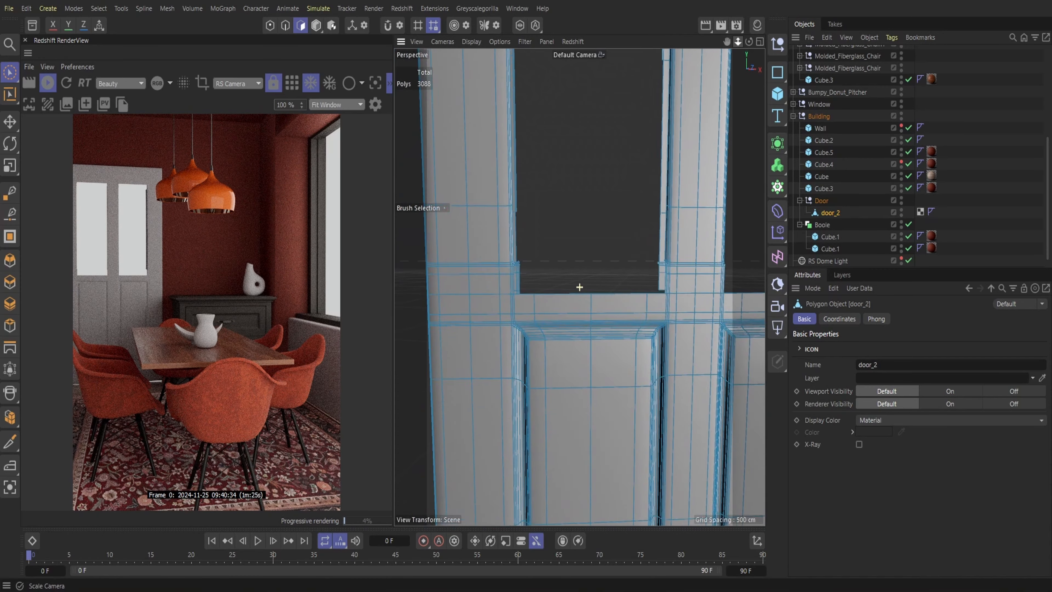
pyautogui.keyDown('alt'); pyautogui.moveTo(537, 217); pyautogui.dragTo(580, 217, button='right'); pyautogui.keyUp('alt')
pyautogui.moveTo(460, 238); pyautogui.dragTo(466, 308)
pyautogui.press('Delete')
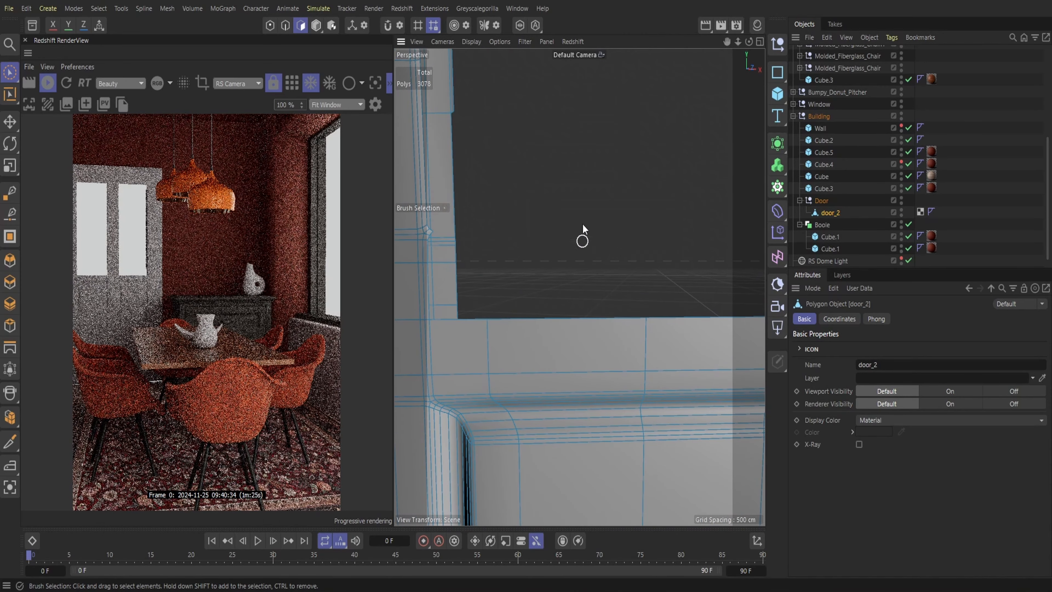
pyautogui.moveTo(738, 42); pyautogui.dragTo(613, 58)
pyautogui.moveTo(738, 42); pyautogui.dragTo(787, 41)
pyautogui.click(674, 305)
pyautogui.click(682, 215)
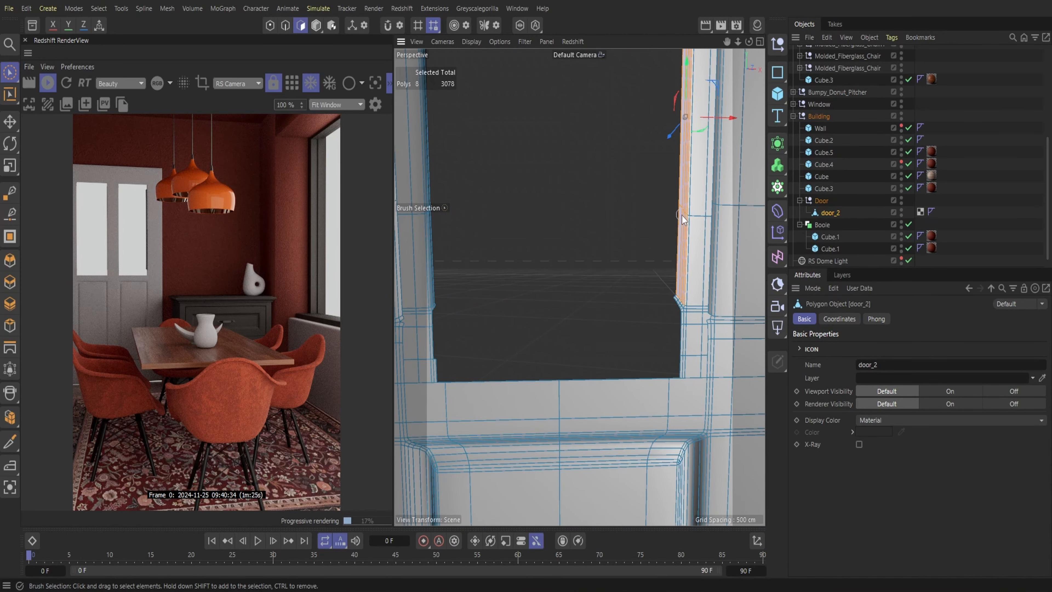
pyautogui.press('Delete')
pyautogui.click(677, 303)
pyautogui.moveTo(679, 315); pyautogui.dragTo(678, 360)
pyautogui.press('Delete')
# Delete the last moulding strip on the stile and the fragment at the opening's top corner
pyautogui.keyDown('alt'); pyautogui.moveTo(678, 360); pyautogui.dragTo(633, 499, button='middle'); pyautogui.keyUp('alt')
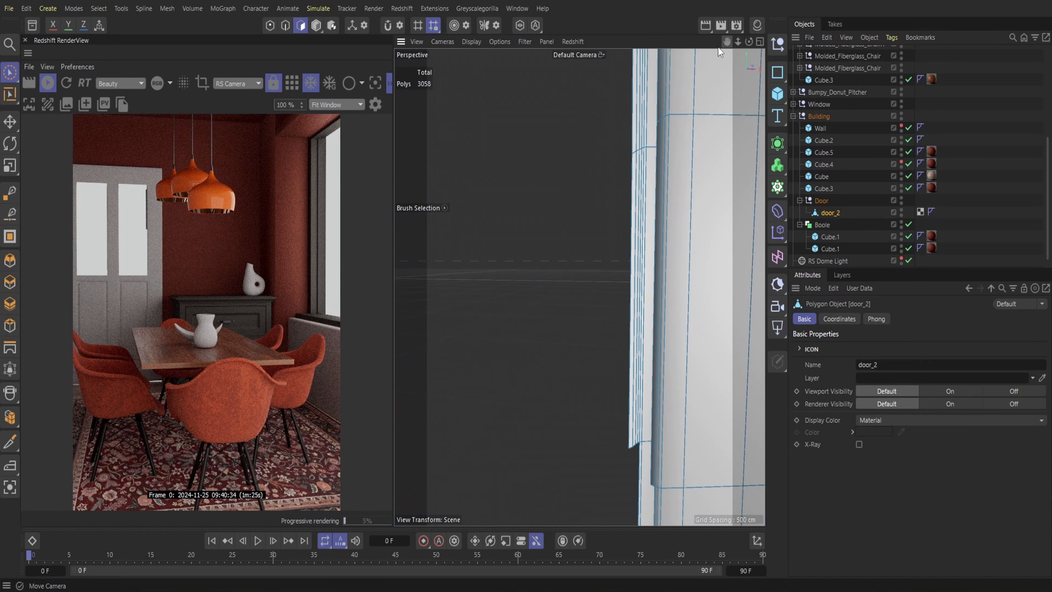
pyautogui.moveTo(638, 232); pyautogui.dragTo(641, 151)
pyautogui.press('Delete')
pyautogui.keyDown('alt'); pyautogui.moveTo(641, 151); pyautogui.dragTo(637, 310, button='middle'); pyautogui.keyUp('alt')
pyautogui.moveTo(621, 172); pyautogui.dragTo(623, 166)
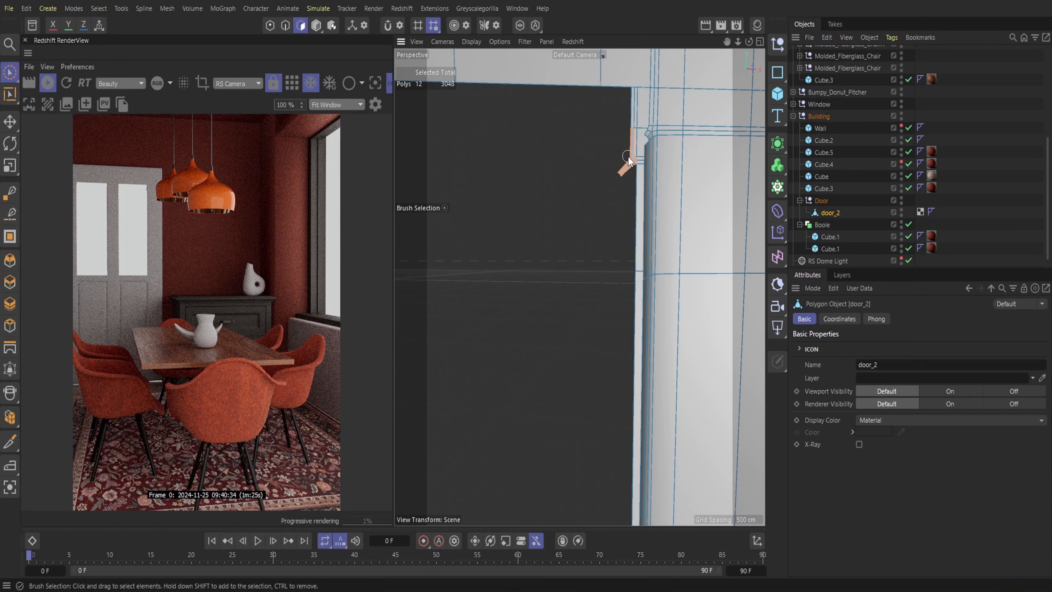
pyautogui.press('Delete')
# Return to object editing and select the whole Door group with the Move tool
pyautogui.scroll(-2, 580, 287)
pyautogui.scroll(-8, 580, 287)
pyautogui.click(822, 201)
pyautogui.click(316, 26)
pyautogui.press('e')
pyautogui.scroll(-4, 579, 286)
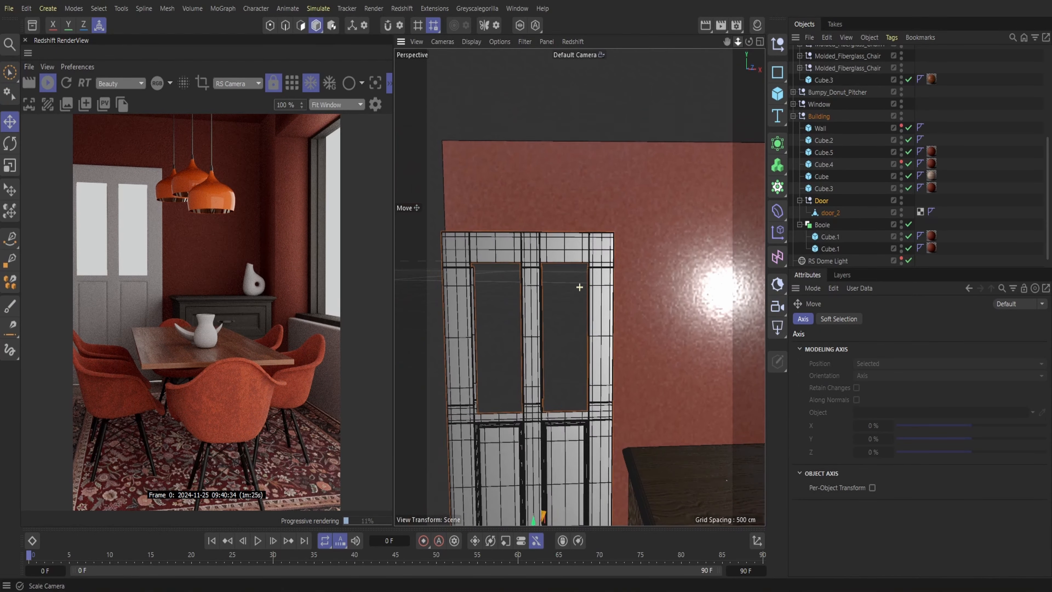
pyautogui.keyDown('alt'); pyautogui.moveTo(561, 447); pyautogui.dragTo(599, 335, button='middle'); pyautogui.keyUp('alt')
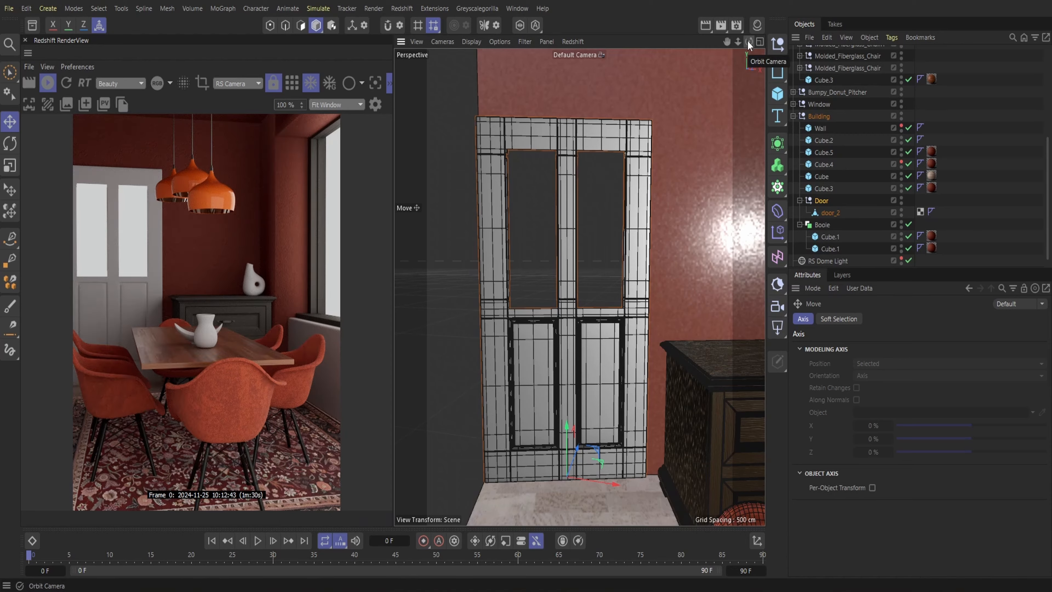
pyautogui.moveTo(747, 40)
pyautogui.mouseDown()
pyautogui.moveTo(733, 43)
pyautogui.moveTo(743, 42)
pyautogui.mouseUp()
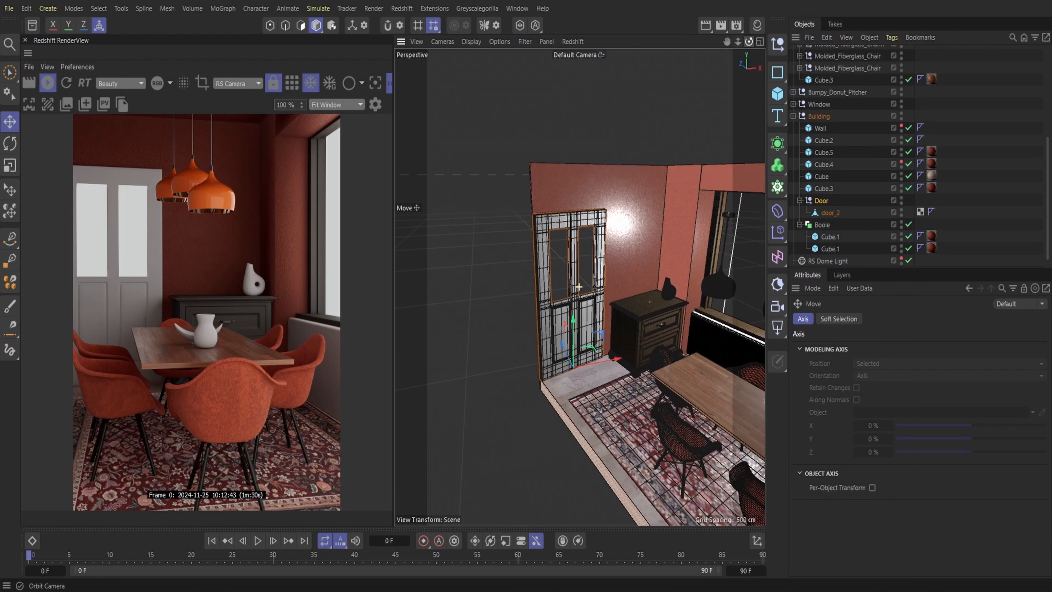
# Unhide the Wall cube and extend it along the room to about 1423 cm long
pyautogui.click(901, 126)
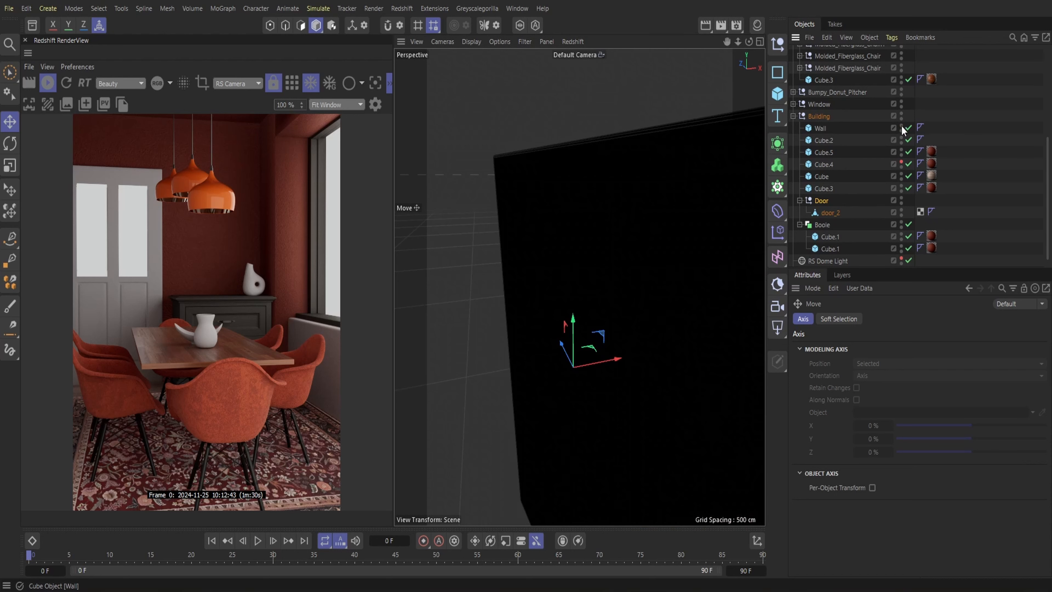
pyautogui.moveTo(739, 44); pyautogui.dragTo(630, 254)
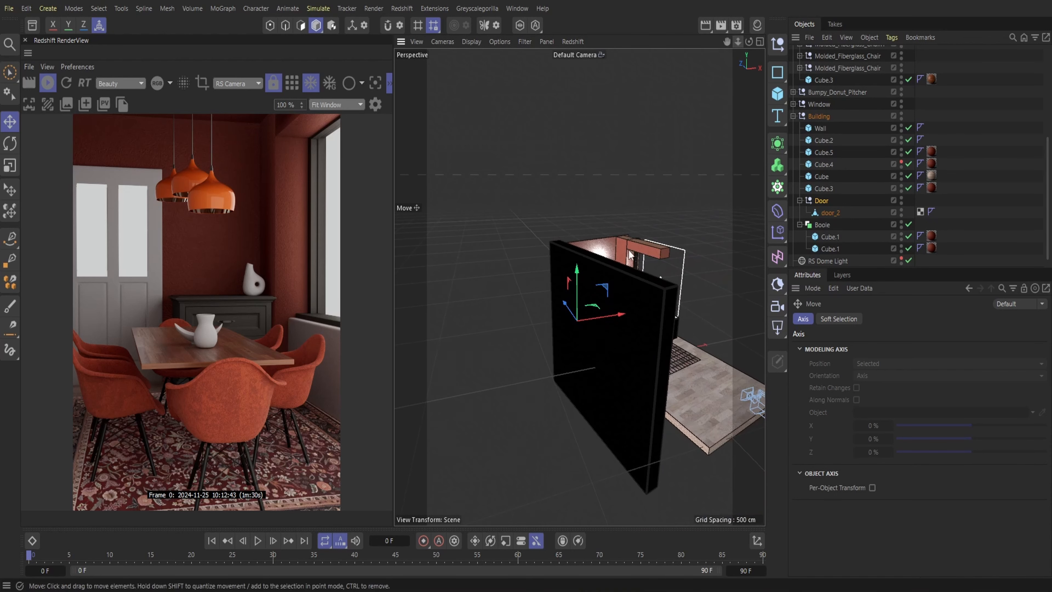
pyautogui.click(826, 130)
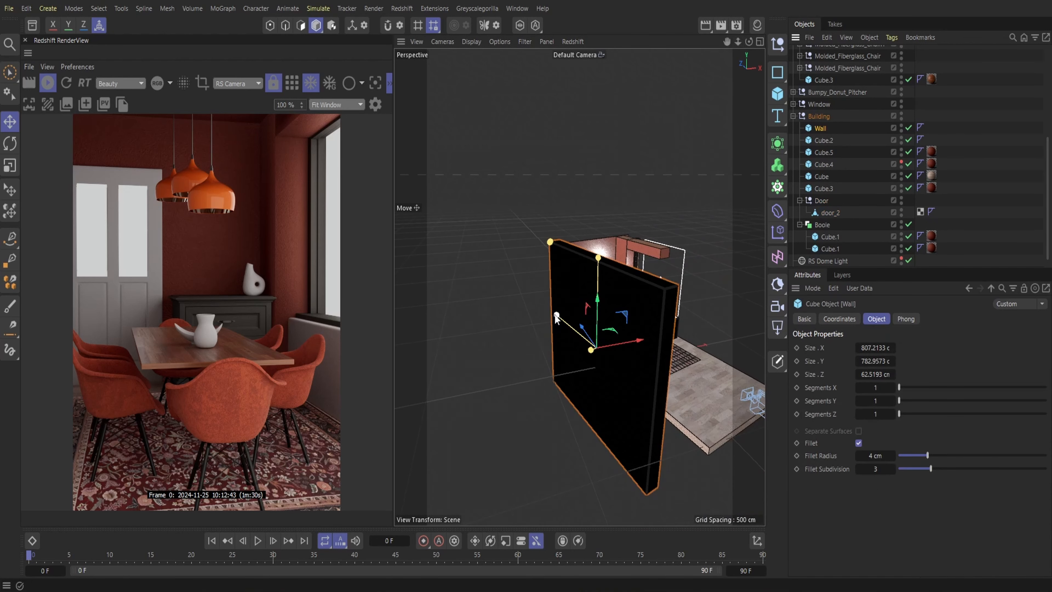
pyautogui.moveTo(556, 317); pyautogui.dragTo(546, 307)
pyautogui.moveTo(588, 337); pyautogui.dragTo(578, 334)
pyautogui.moveTo(542, 303); pyautogui.dragTo(528, 290)
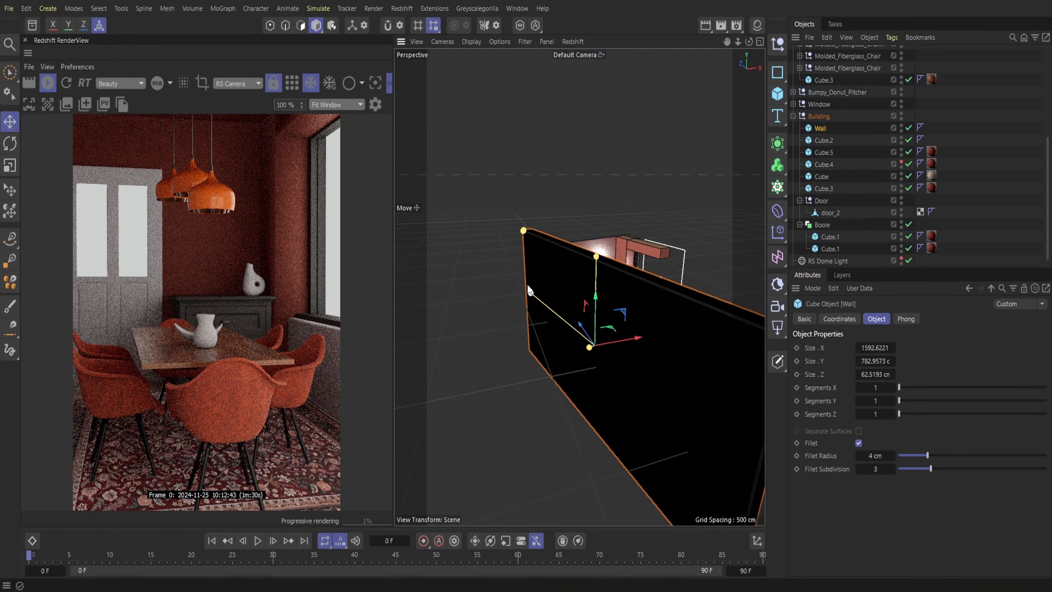
pyautogui.moveTo(749, 42); pyautogui.dragTo(752, 87)
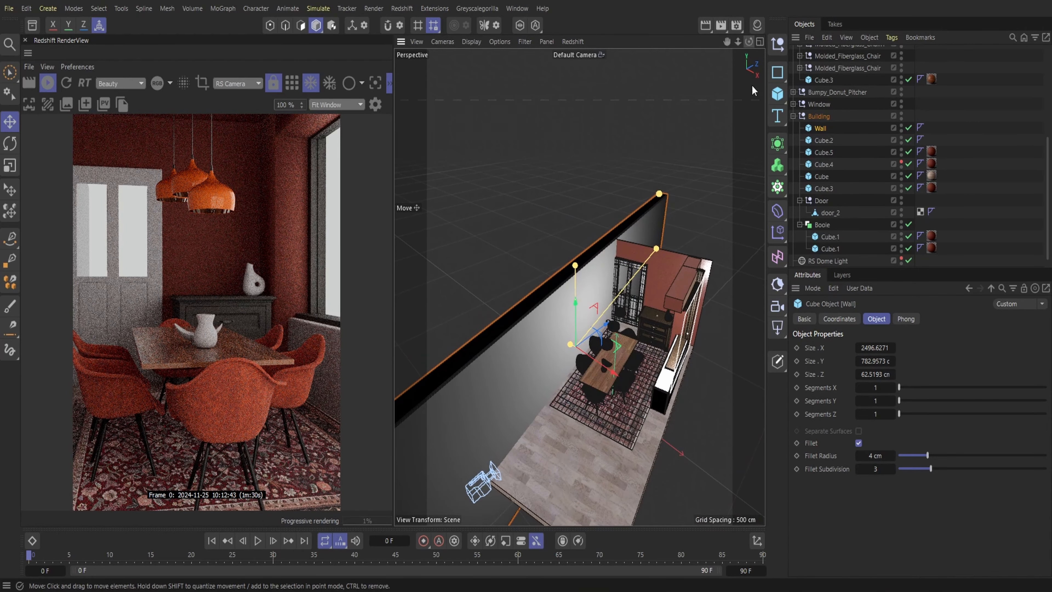
pyautogui.moveTo(598, 364); pyautogui.dragTo(596, 362)
pyautogui.moveTo(655, 248); pyautogui.dragTo(624, 273)
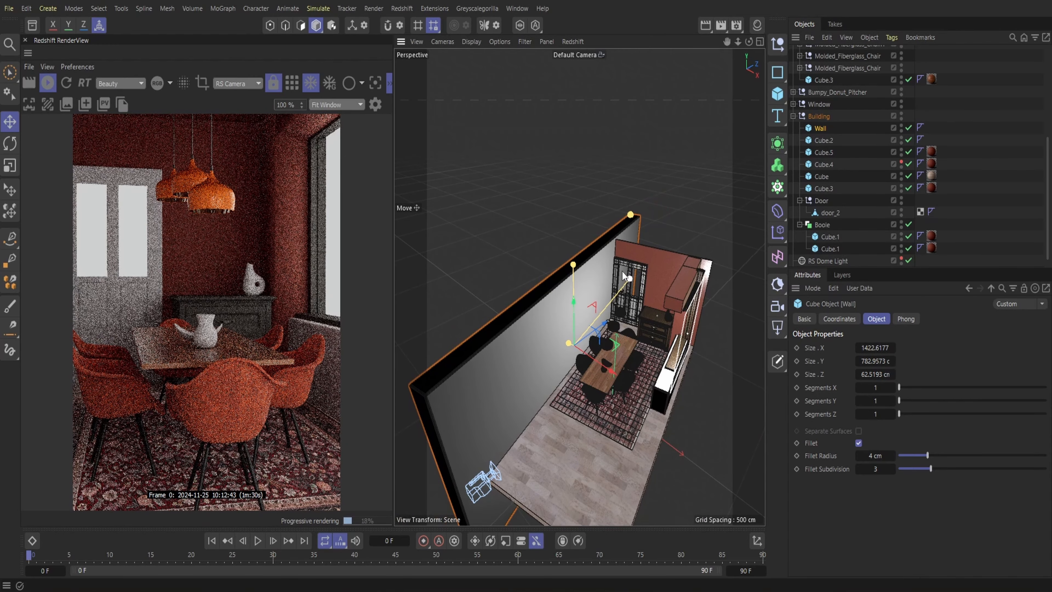
pyautogui.moveTo(590, 358); pyautogui.dragTo(588, 359)
# Duplicate the Wall cube, place the copy on the window side behind the room corner, and shorten it to about 467 cm
pyautogui.click(827, 39)
pyautogui.click(848, 88)
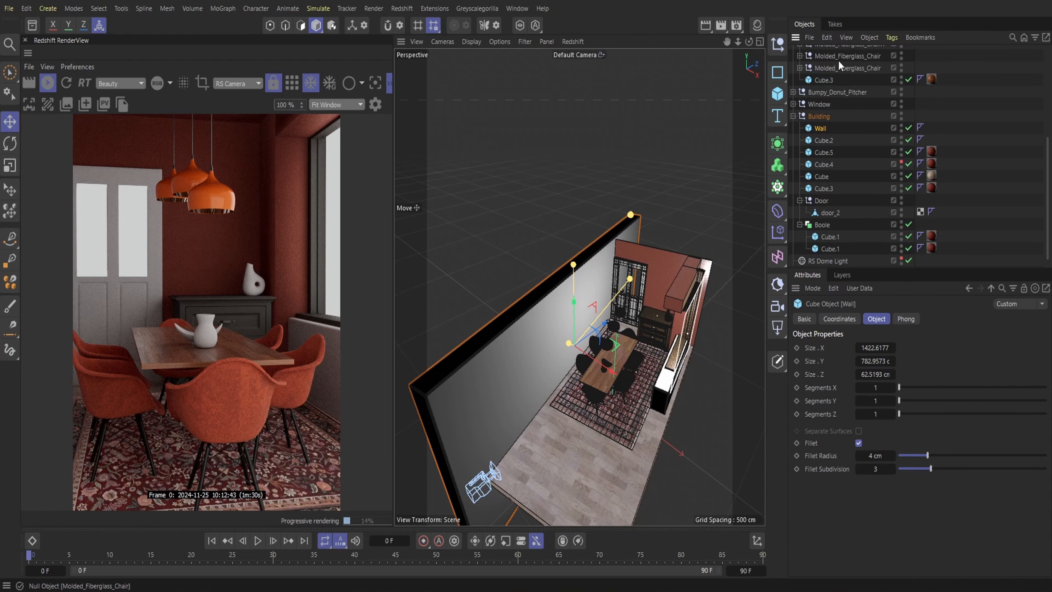
pyautogui.click(828, 39)
pyautogui.click(843, 101)
pyautogui.moveTo(586, 353); pyautogui.dragTo(666, 408)
pyautogui.moveTo(695, 305); pyautogui.dragTo(699, 284)
pyautogui.moveTo(748, 343); pyautogui.dragTo(710, 294)
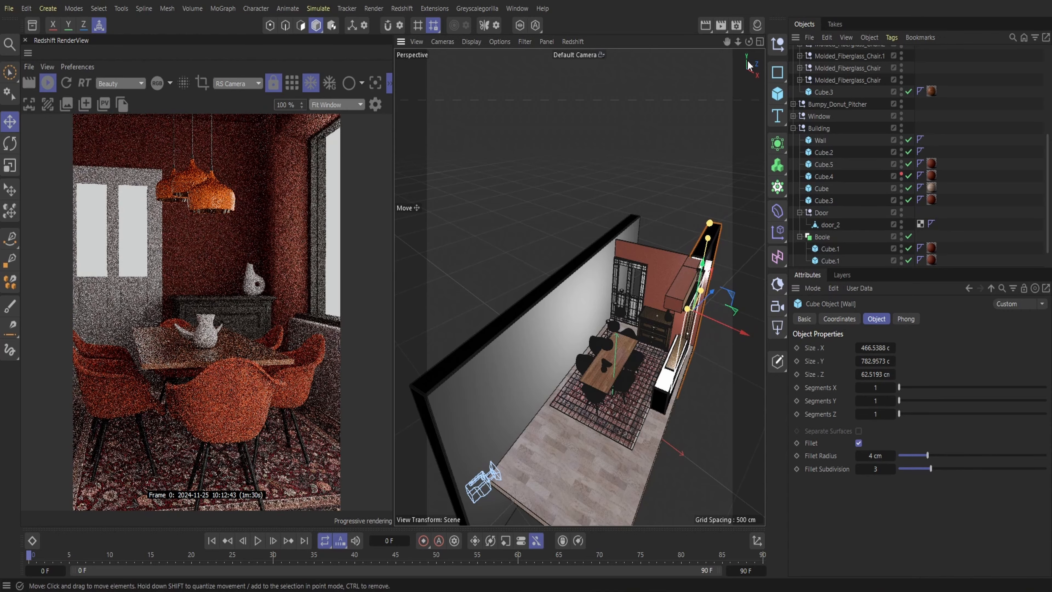
# Nudge the shortened Wall copy into line with the door wall's outer corner and check its placement from several angles
pyautogui.keyDown('alt'); pyautogui.moveTo(579, 287); pyautogui.dragTo(448, 295); pyautogui.keyUp('alt')
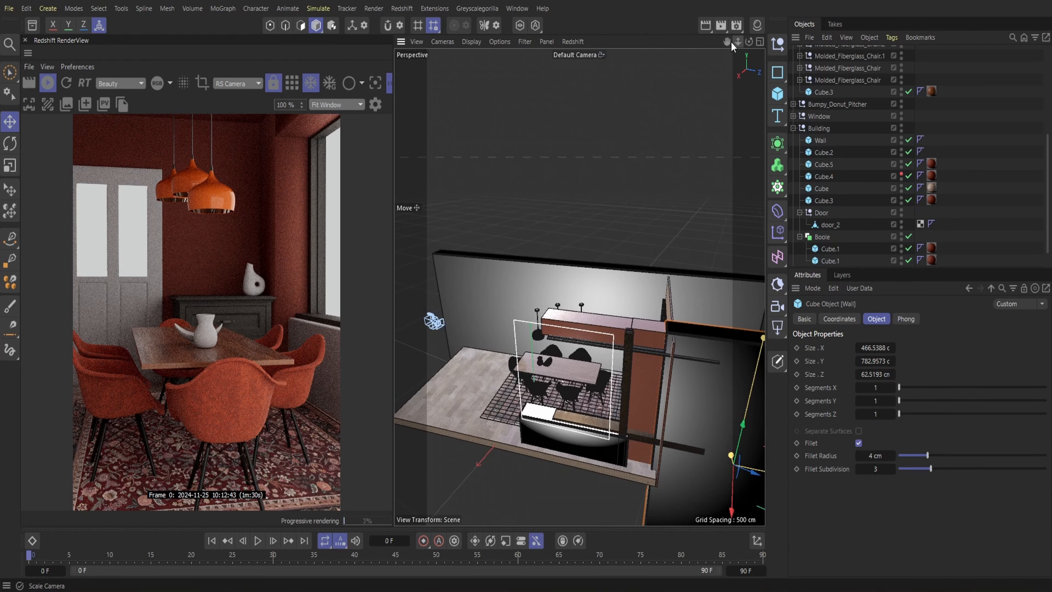
pyautogui.moveTo(730, 41); pyautogui.dragTo(730, 41)
pyautogui.moveTo(688, 477); pyautogui.dragTo(695, 482)
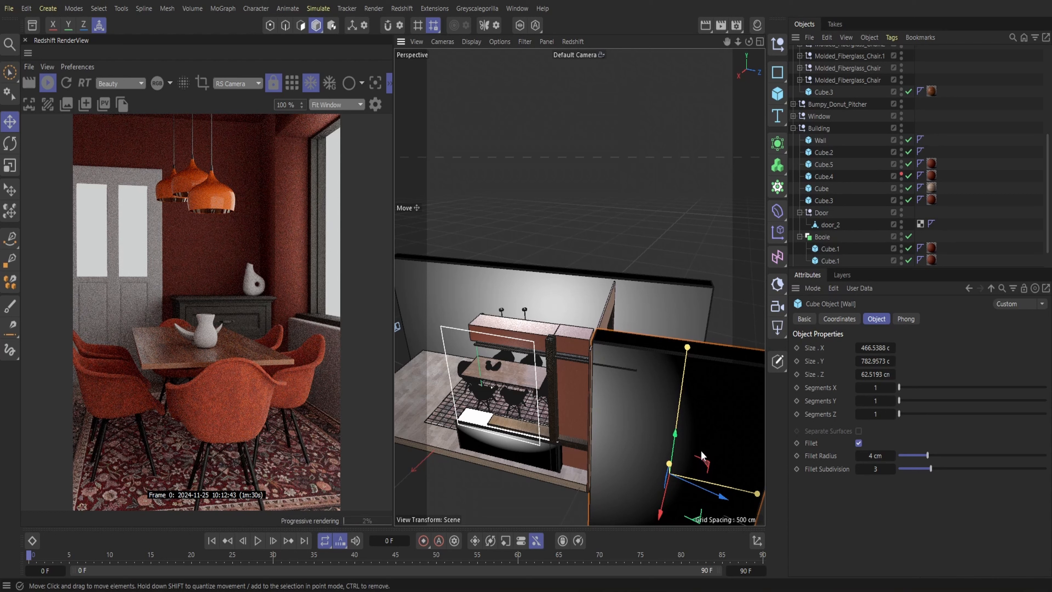
pyautogui.moveTo(749, 42); pyautogui.dragTo(659, 53)
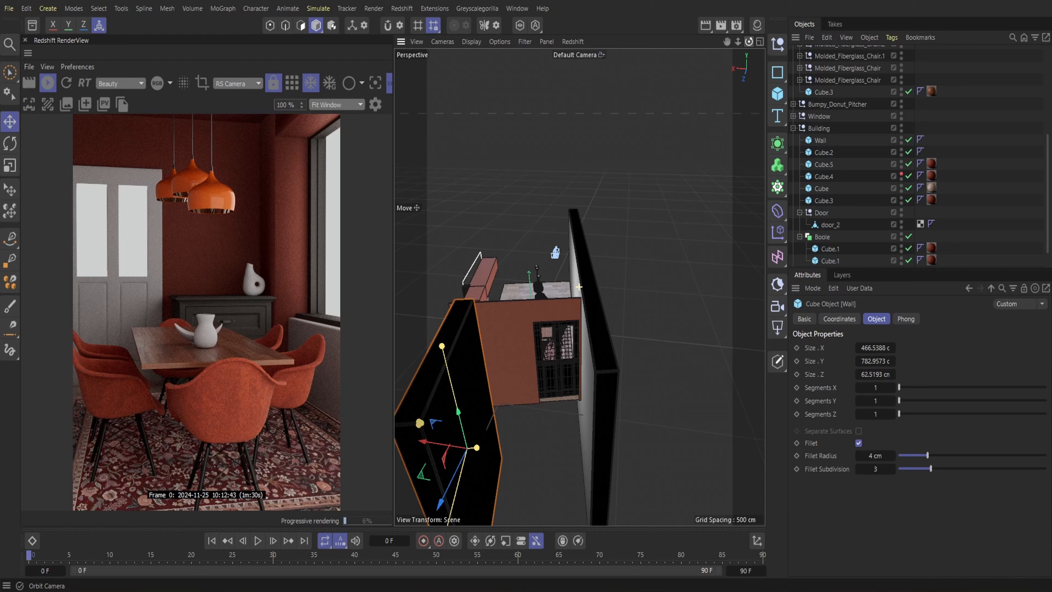
pyautogui.moveTo(660, 53); pyautogui.dragTo(665, 59)
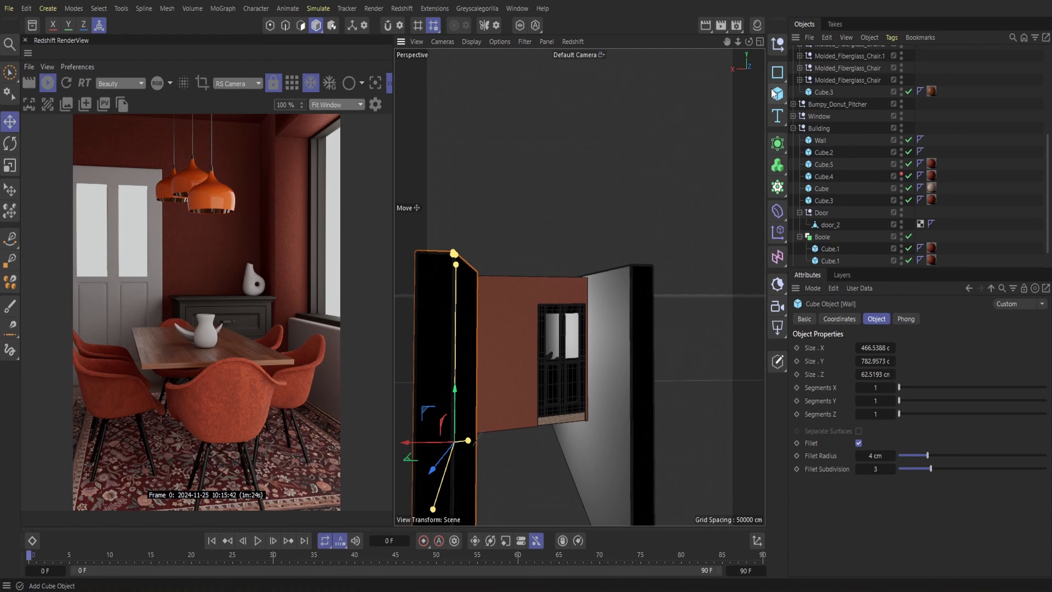
pyautogui.moveTo(748, 48)
pyautogui.mouseDown()
pyautogui.moveTo(704, 60)
pyautogui.moveTo(740, 46)
pyautogui.mouseUp()
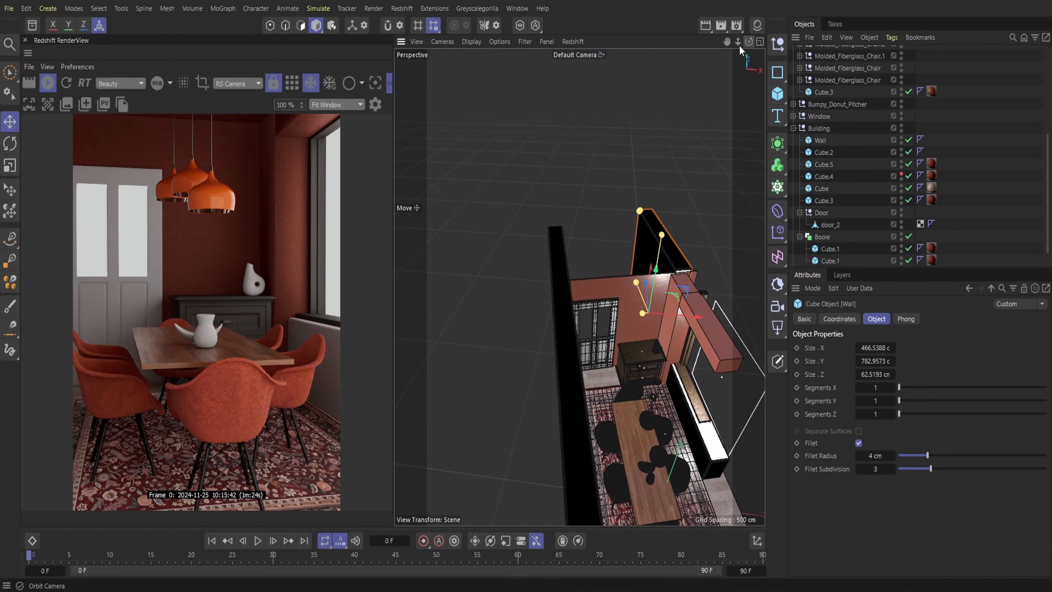
# Add a Redshift area light to the scene and save the project
pyautogui.click(409, 9)
pyautogui.moveTo(431, 47)
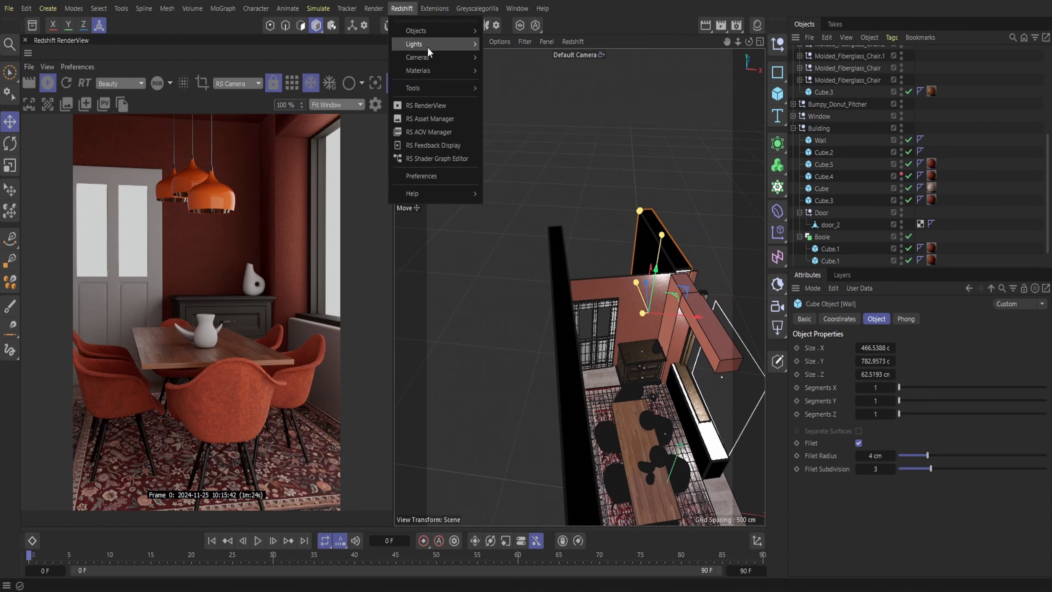
pyautogui.click(513, 90)
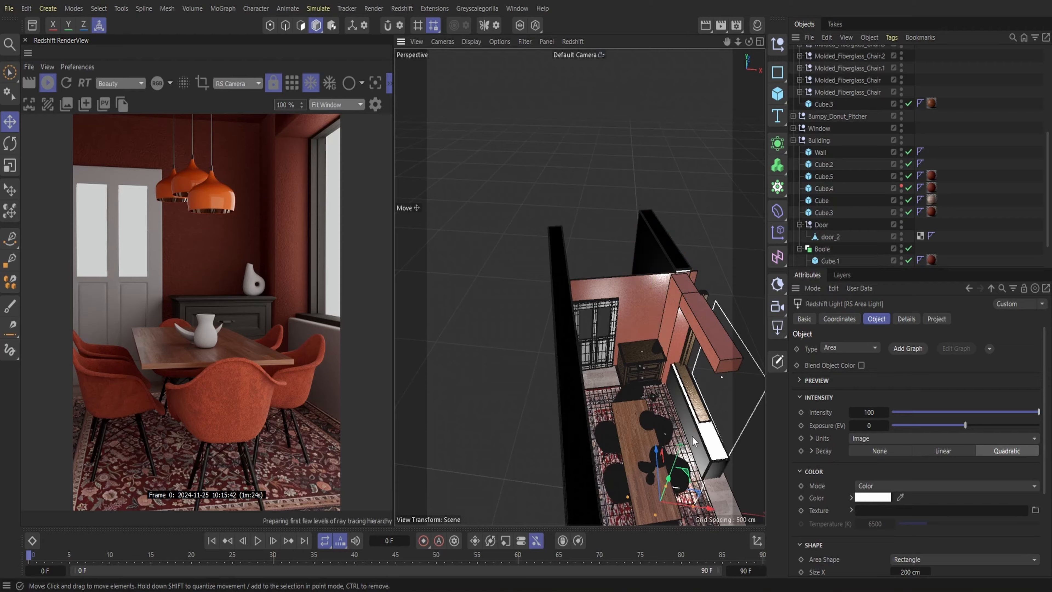
pyautogui.click(9, 8)
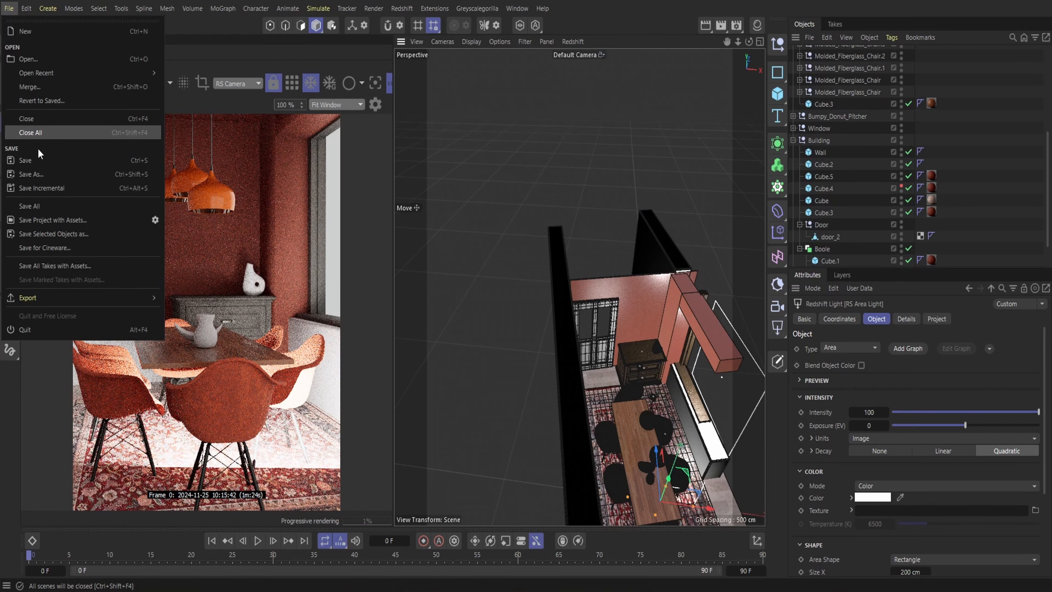
pyautogui.click(34, 157)
# Move the area light to the back of the room, rotate it to face the interior, and place it behind the door
pyautogui.moveTo(657, 456); pyautogui.dragTo(630, 330)
pyautogui.press('r')
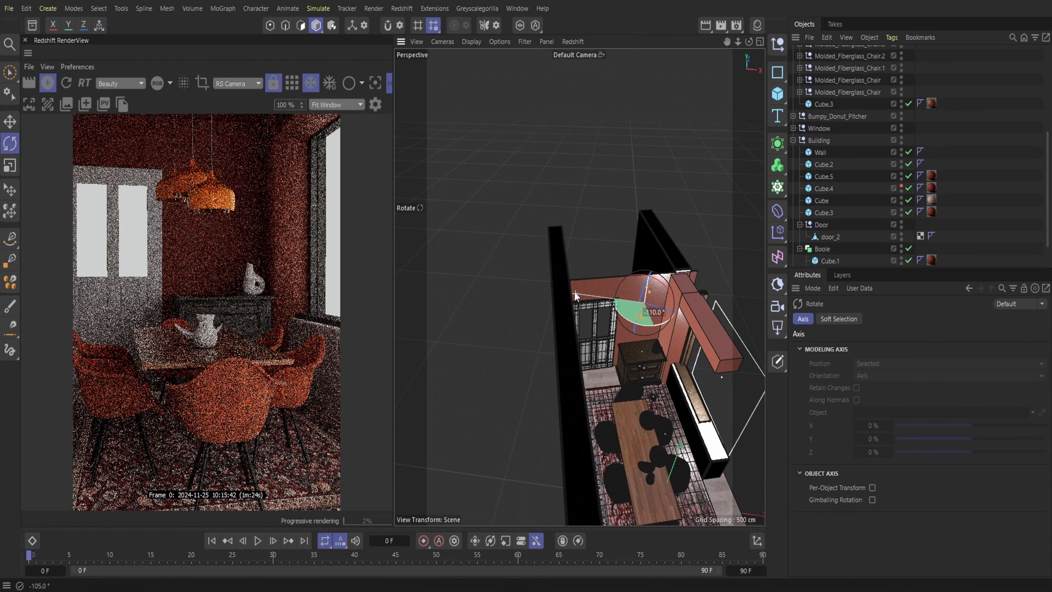
pyautogui.moveTo(575, 291); pyautogui.dragTo(589, 185)
pyautogui.press('e')
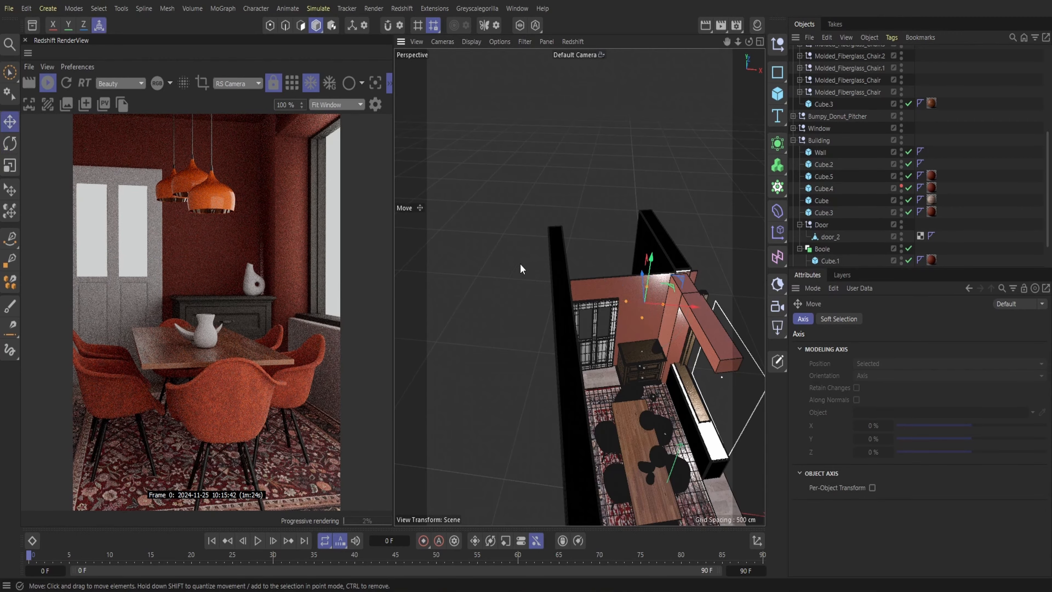
pyautogui.moveTo(645, 268); pyautogui.dragTo(600, 297)
# Raise the area light and shift it sideways to centre it behind the door's open upper panels
pyautogui.moveTo(749, 42)
pyautogui.mouseDown()
pyautogui.moveTo(749, 7)
pyautogui.moveTo(782, 42)
pyautogui.moveTo(724, 31)
pyautogui.moveTo(728, 8)
pyautogui.moveTo(729, 42)
pyautogui.mouseUp()
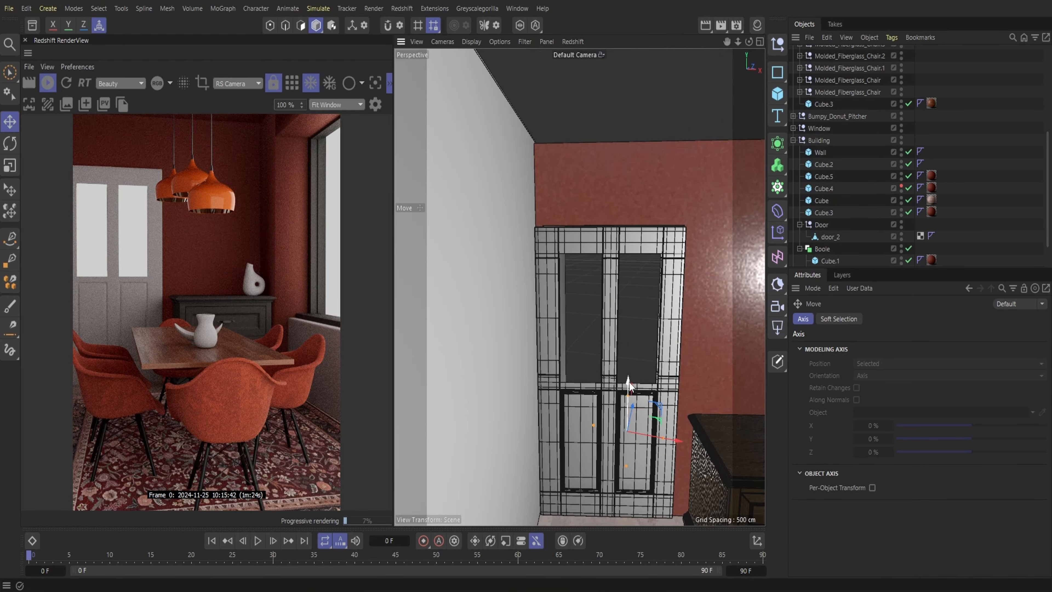
pyautogui.moveTo(629, 382); pyautogui.dragTo(633, 232)
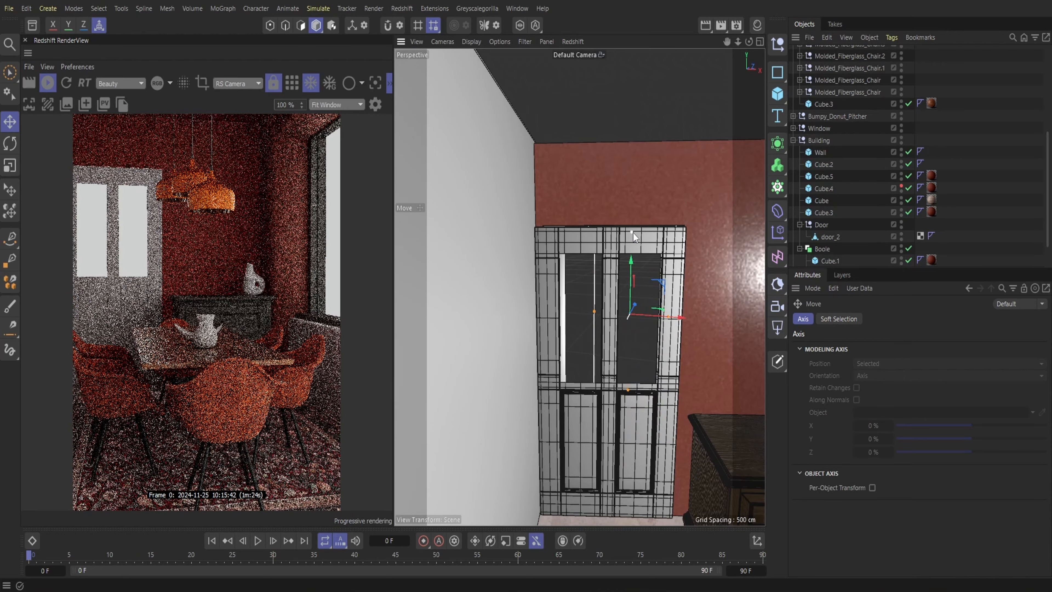
pyautogui.moveTo(652, 316); pyautogui.dragTo(625, 321)
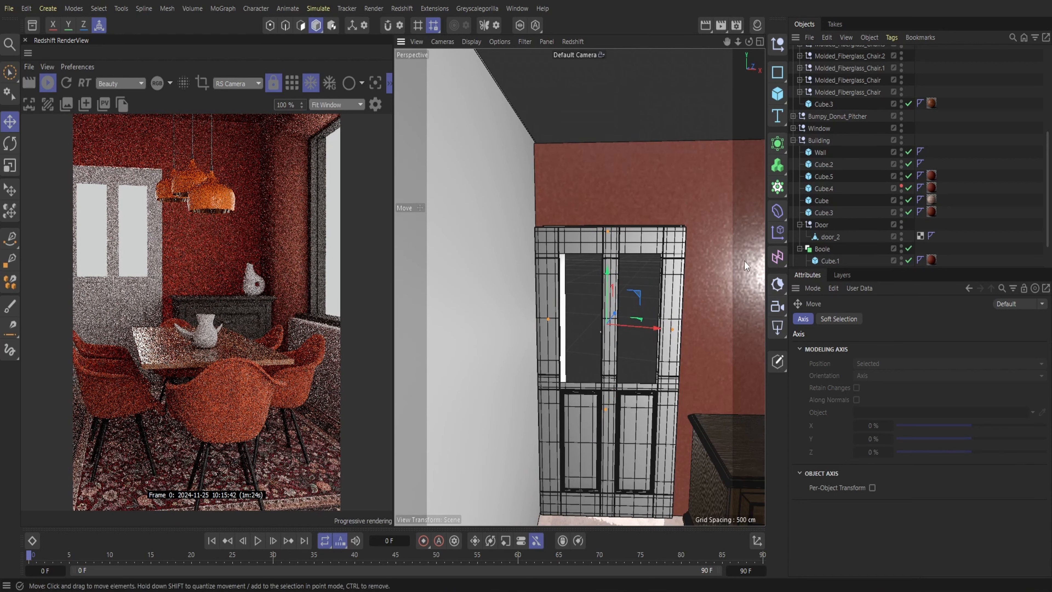
# Set the area light's intensity to 1 and load the Benjamin-Moore-HC-166 kitchen image as its texture without copying it into the project
pyautogui.scroll(5, 819, 210)
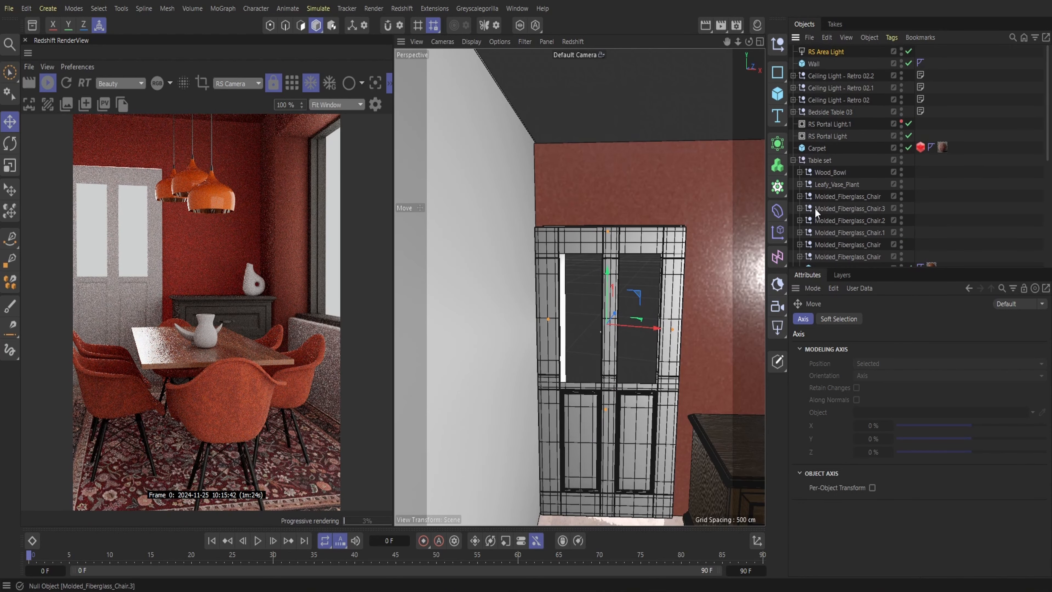
pyautogui.click(832, 53)
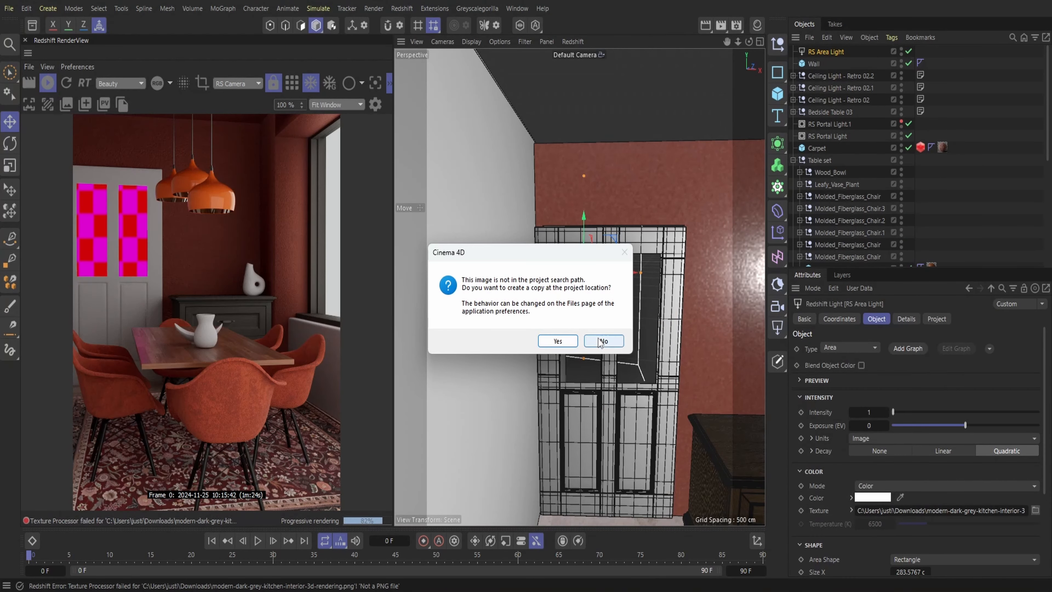
pyautogui.click(603, 341)
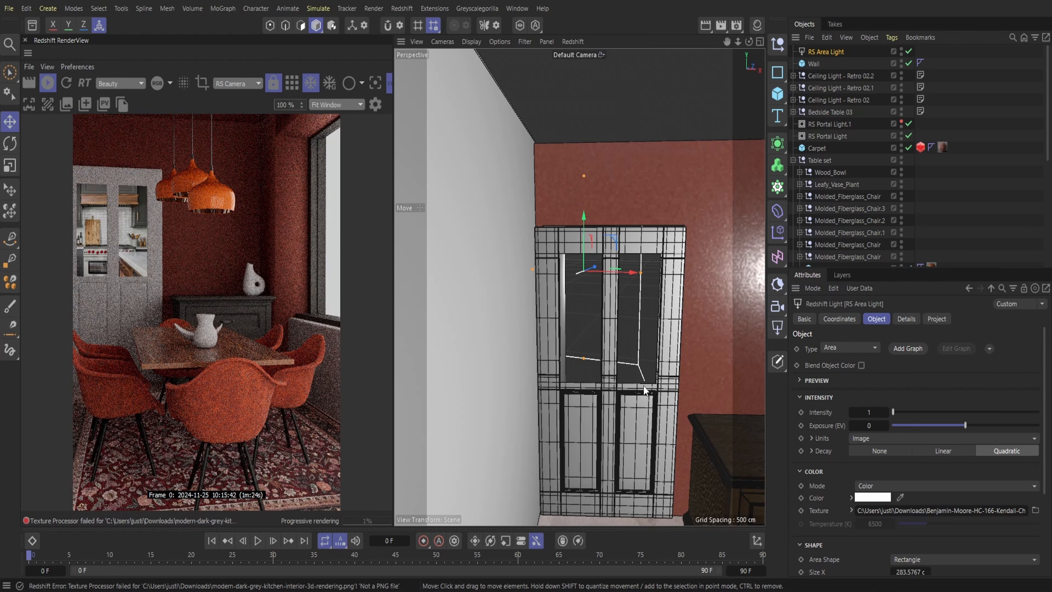
# Reduce the area light's intensity to 0.56 and reposition it to frame the kitchen image within the door's upper panes
pyautogui.moveTo(603, 274); pyautogui.dragTo(638, 281)
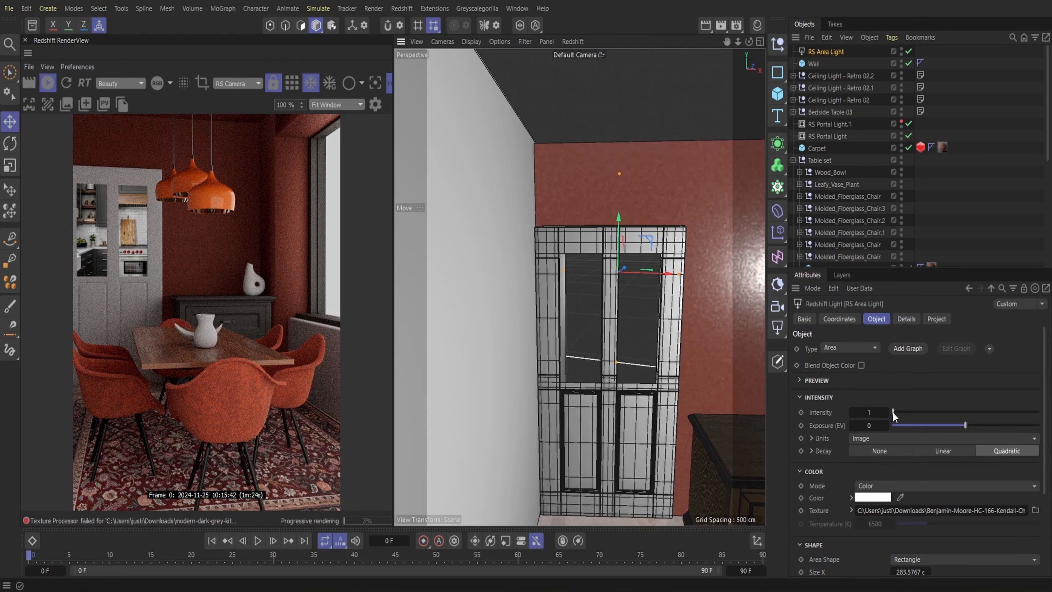
pyautogui.moveTo(893, 412); pyautogui.dragTo(893, 412)
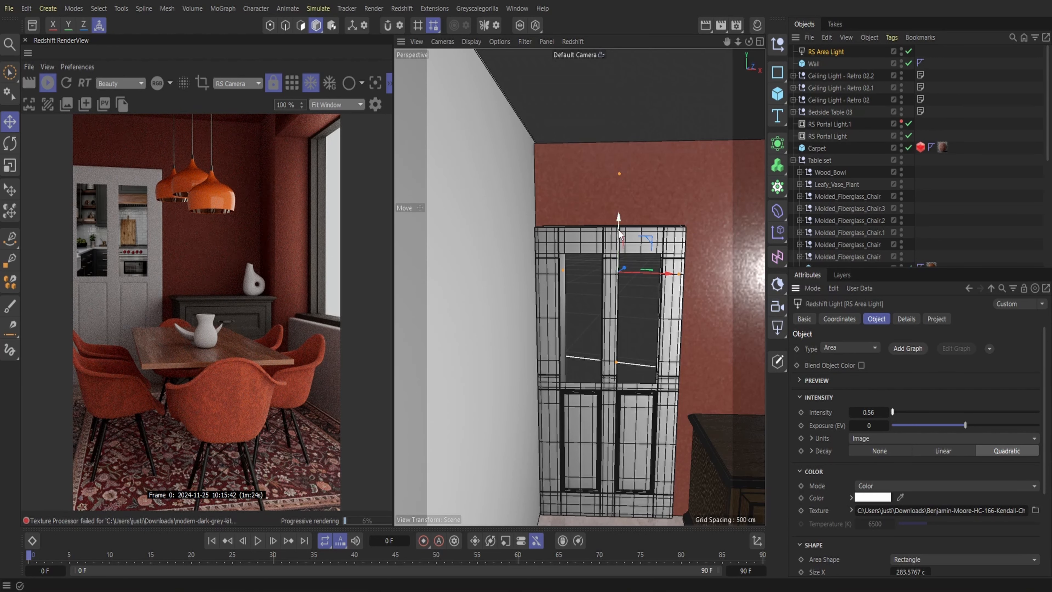
pyautogui.moveTo(618, 229)
pyautogui.mouseDown()
pyautogui.moveTo(613, 256)
pyautogui.moveTo(612, 243)
pyautogui.mouseUp()
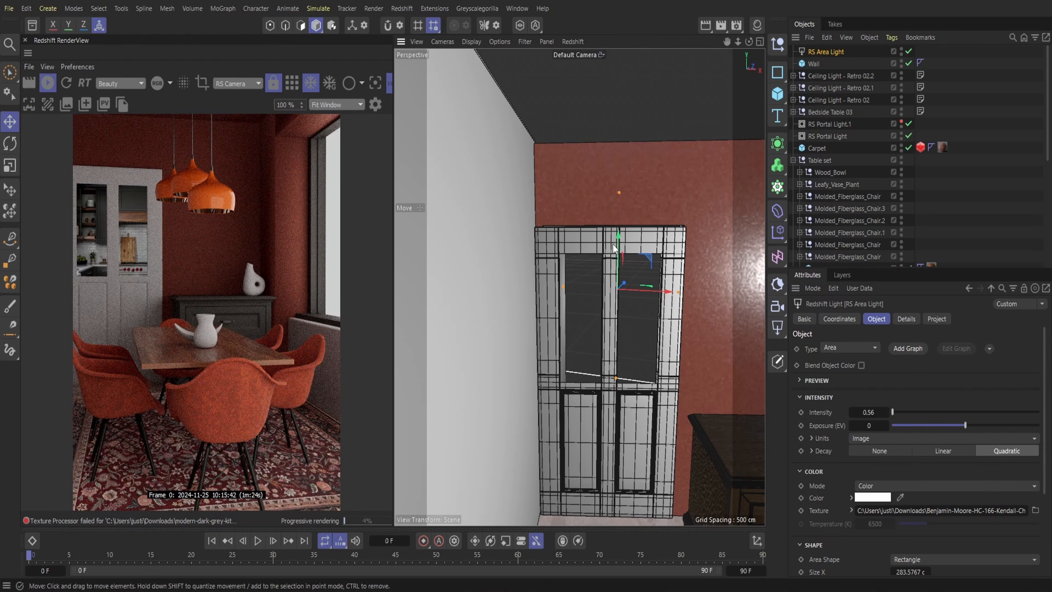
pyautogui.moveTo(618, 247)
pyautogui.mouseDown()
pyautogui.moveTo(614, 258)
pyautogui.moveTo(610, 246)
pyautogui.mouseUp()
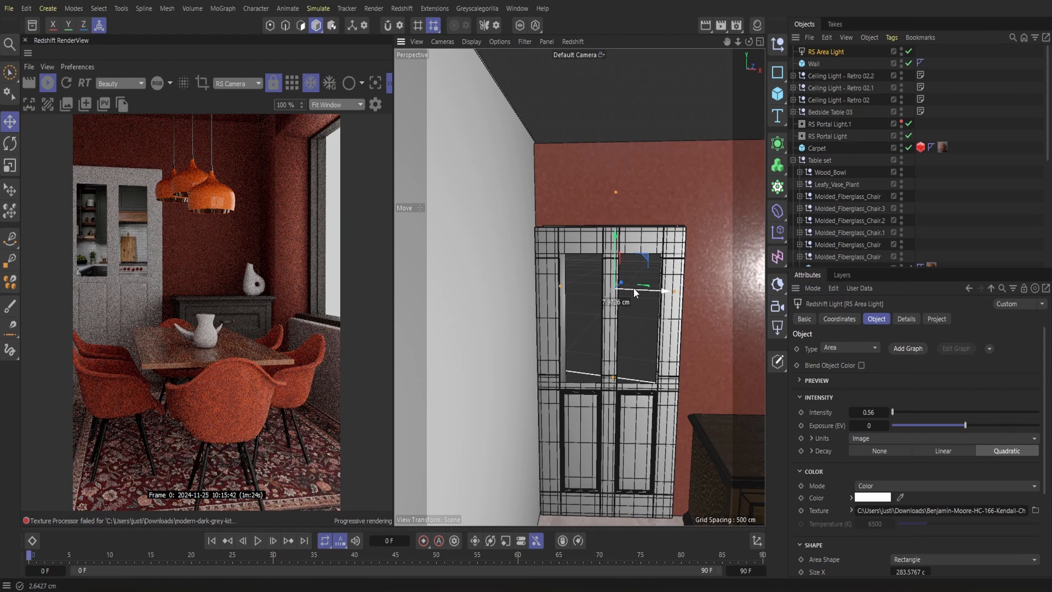
pyautogui.moveTo(634, 288)
pyautogui.mouseDown()
pyautogui.moveTo(590, 276)
pyautogui.moveTo(645, 272)
pyautogui.moveTo(633, 277)
pyautogui.mouseUp()
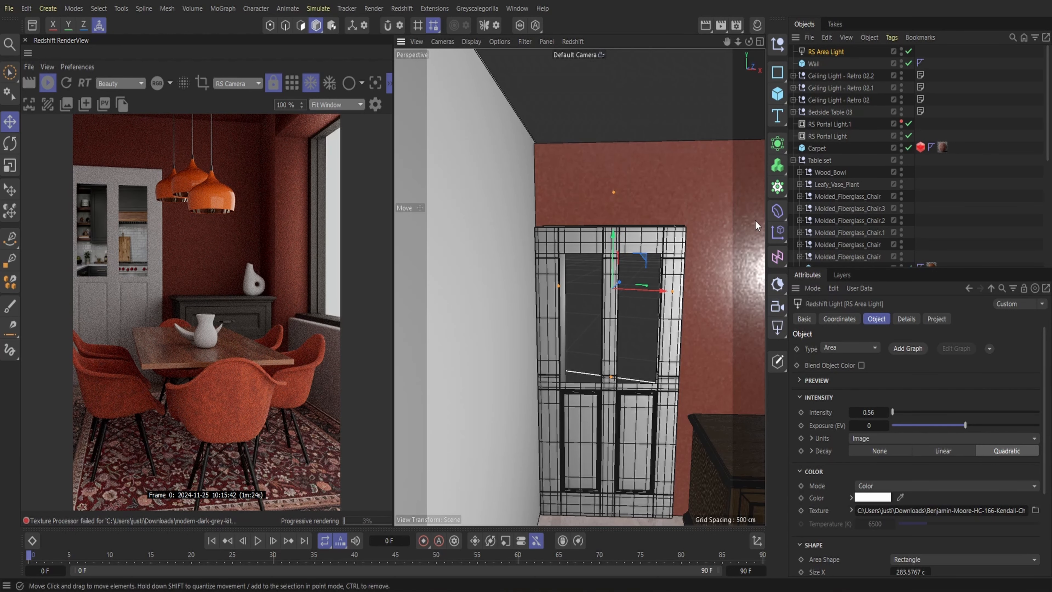
# Apply the Dark Wood material from the material library to the door
pyautogui.click(757, 25)
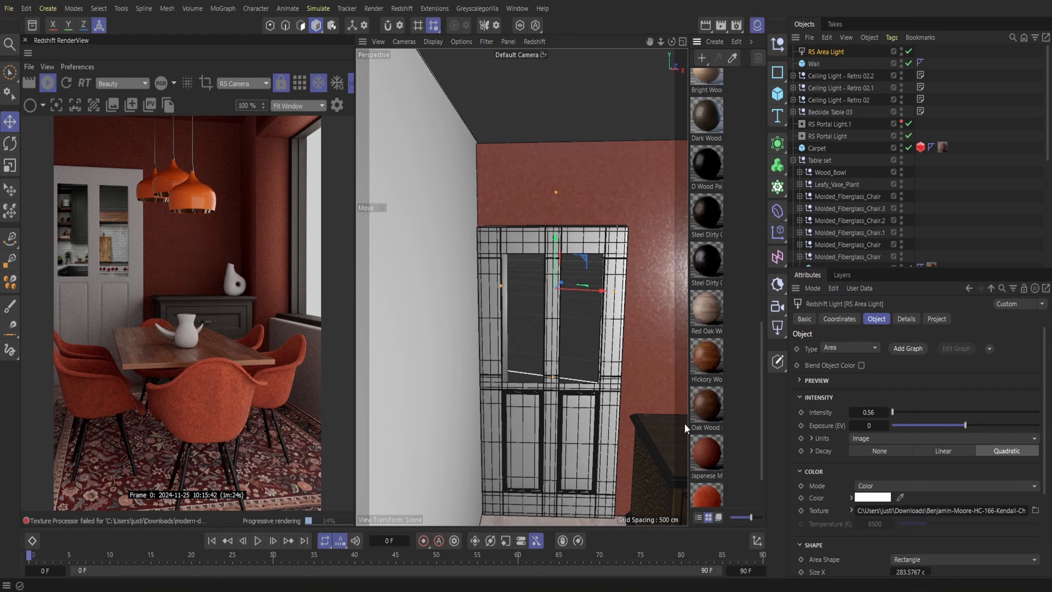
pyautogui.click(664, 434)
pyautogui.scroll(-2, 727, 382)
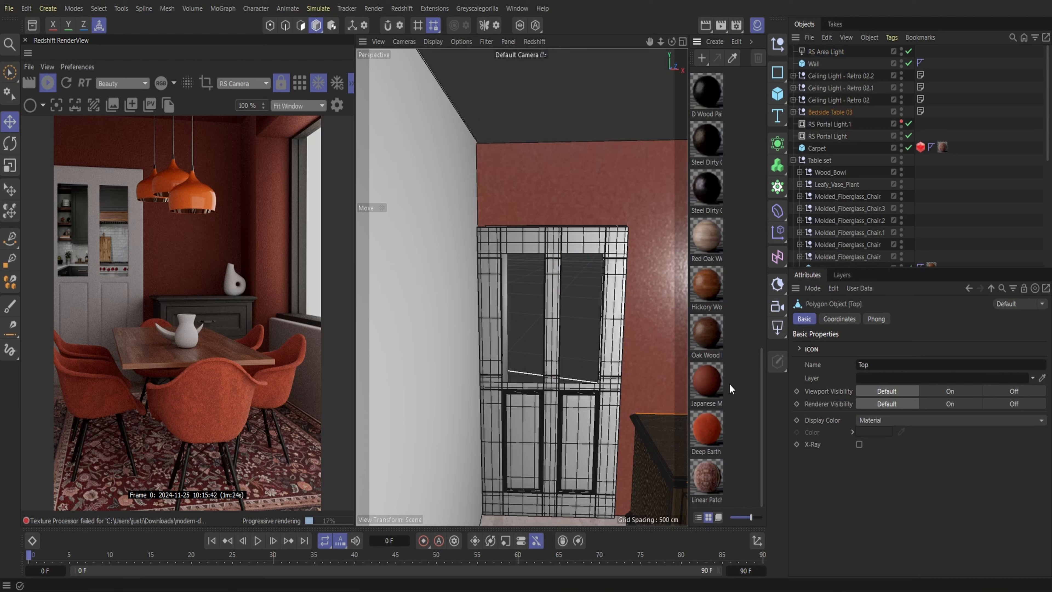
pyautogui.scroll(3, 728, 383)
pyautogui.moveTo(707, 331); pyautogui.dragTo(590, 236)
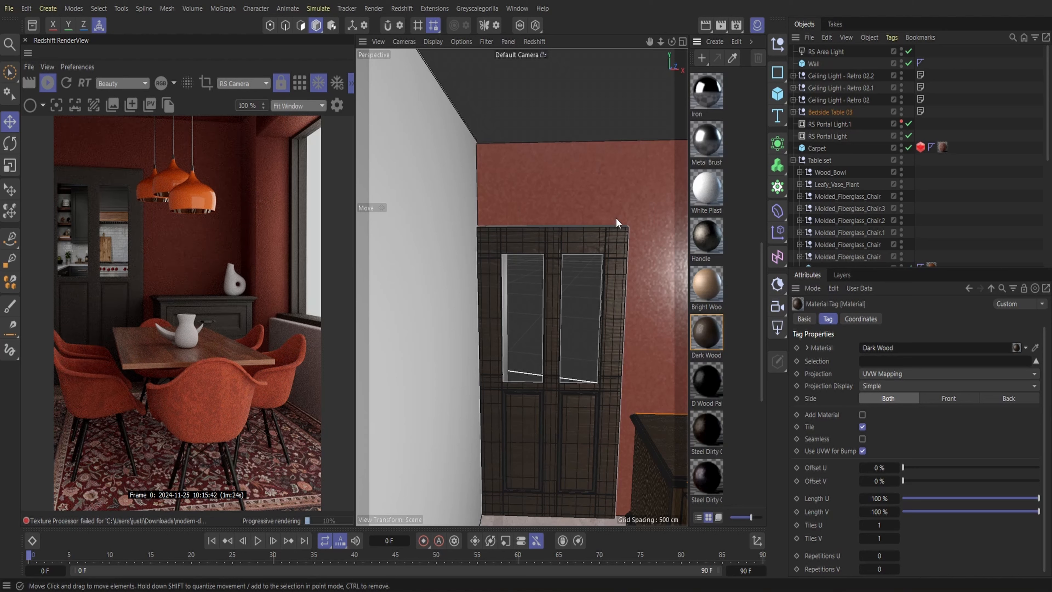
# Apply the Dark Wood material to the white low wall beneath the window and close the material list
pyautogui.keyDown('alt'); pyautogui.moveTo(617, 211); pyautogui.dragTo(522, 217, button='right'); pyautogui.keyUp('alt')
pyautogui.keyDown('alt'); pyautogui.moveTo(616, 211); pyautogui.dragTo(541, 188, button='middle'); pyautogui.keyUp('alt')
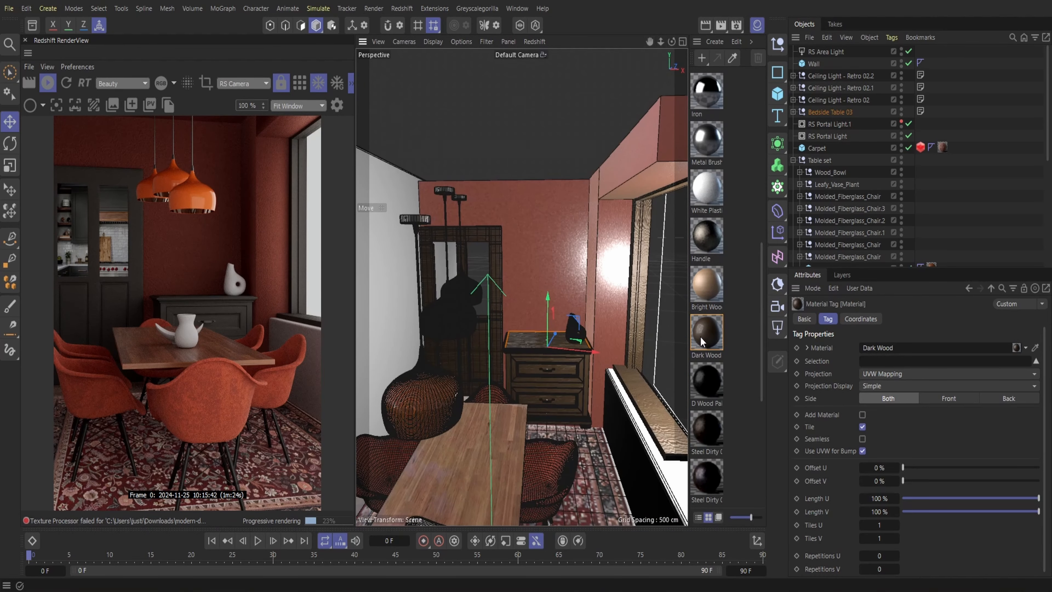
pyautogui.moveTo(700, 336); pyautogui.dragTo(628, 434)
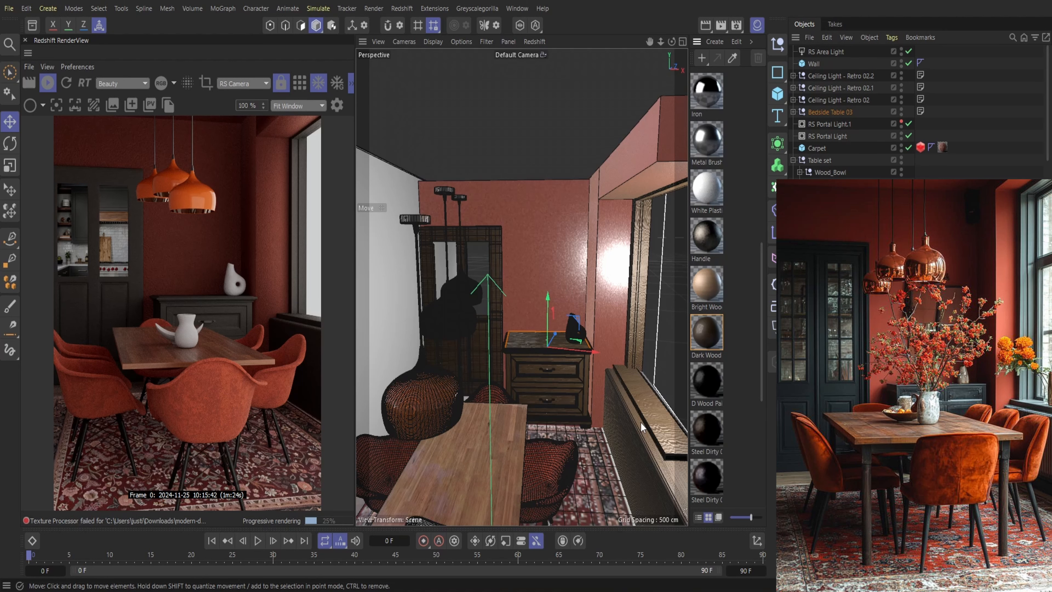
pyautogui.click(757, 25)
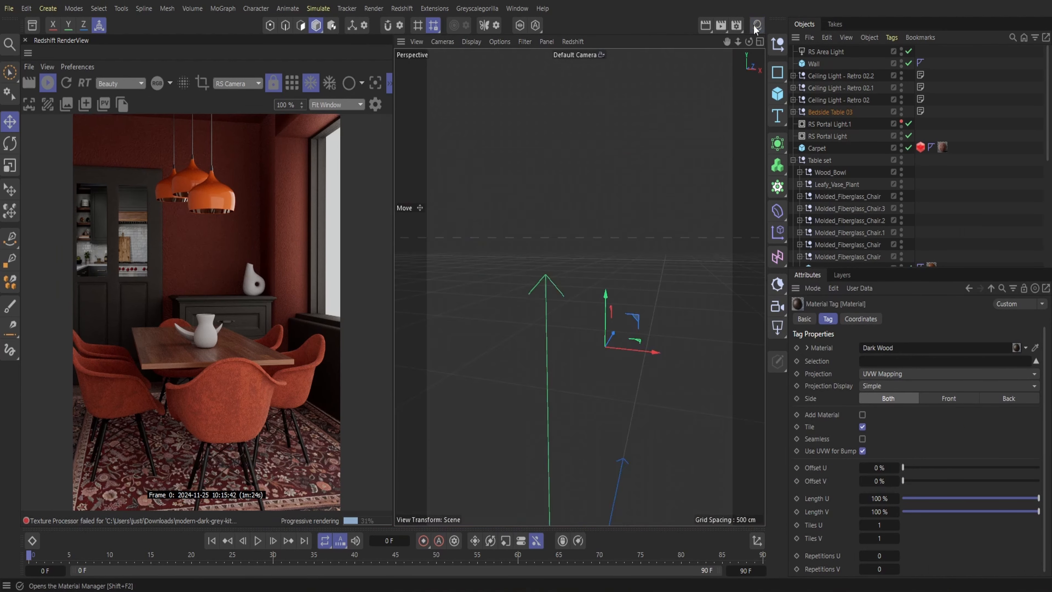
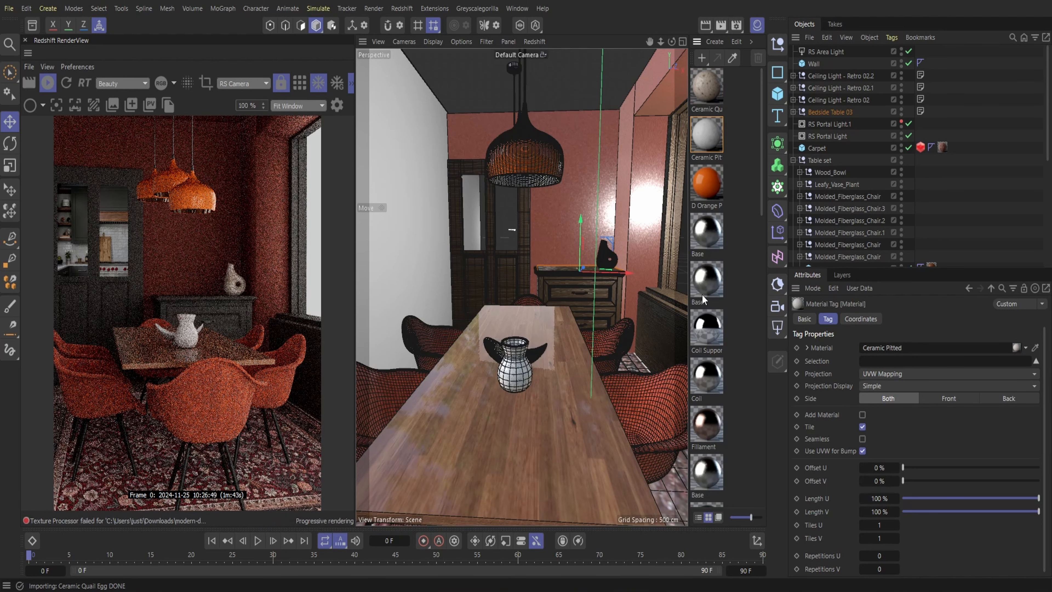
# Hide the material list and save the project
pyautogui.click(757, 25)
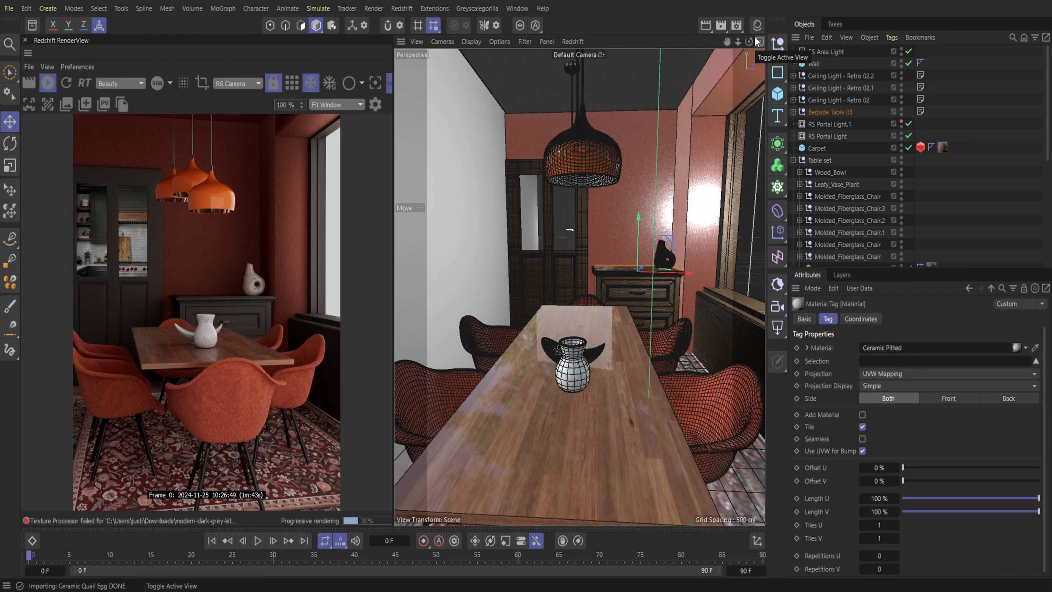
pyautogui.click(9, 8)
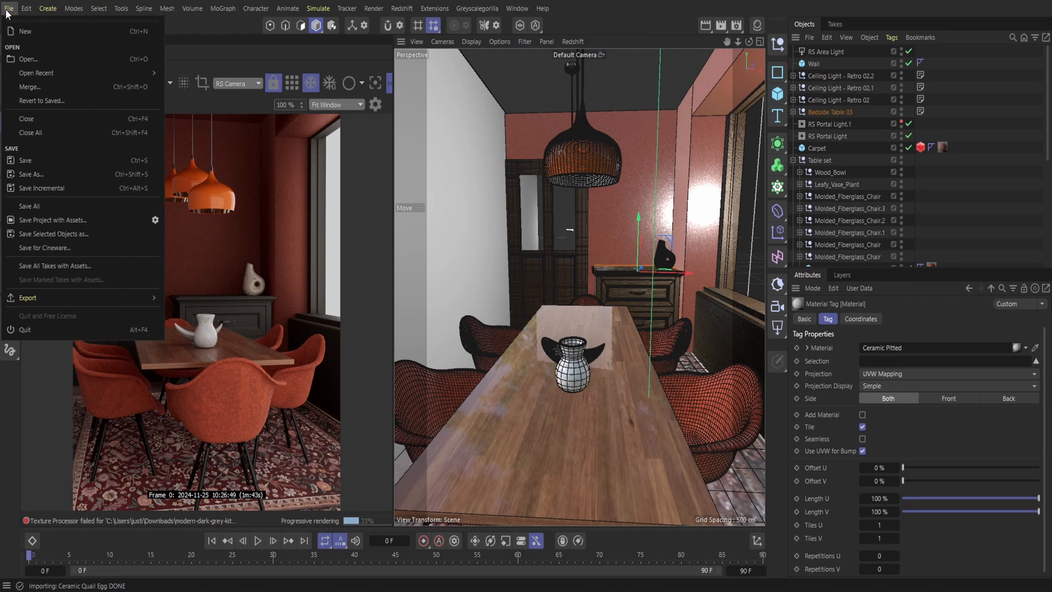
pyautogui.click(35, 163)
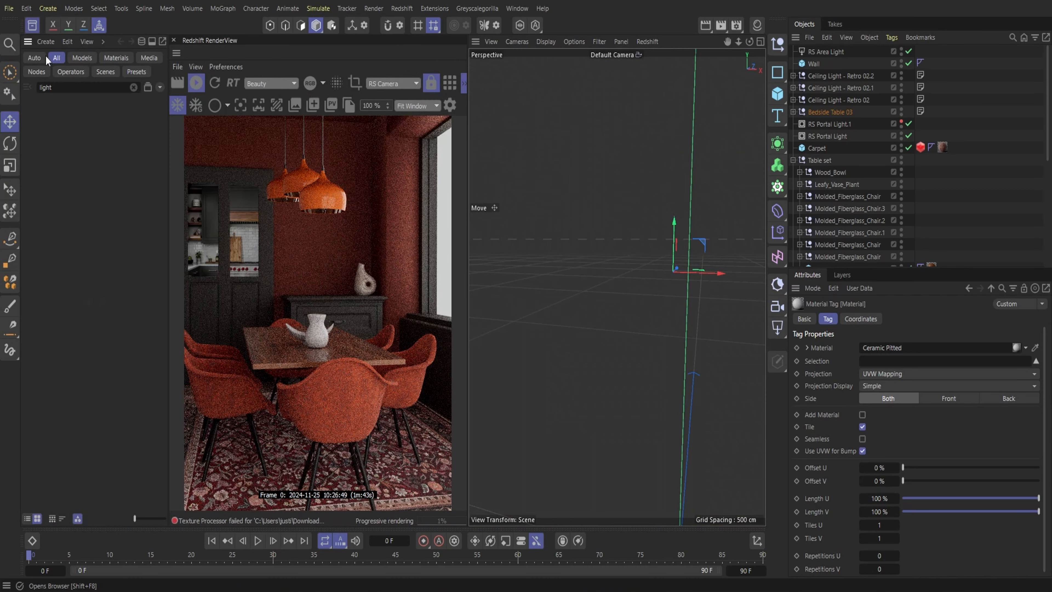
# Search the asset library for "orange plant" and add the Sassafras 01 - Middle-Aged - Fall tree to the scene
pyautogui.click(132, 88)
pyautogui.write('o')
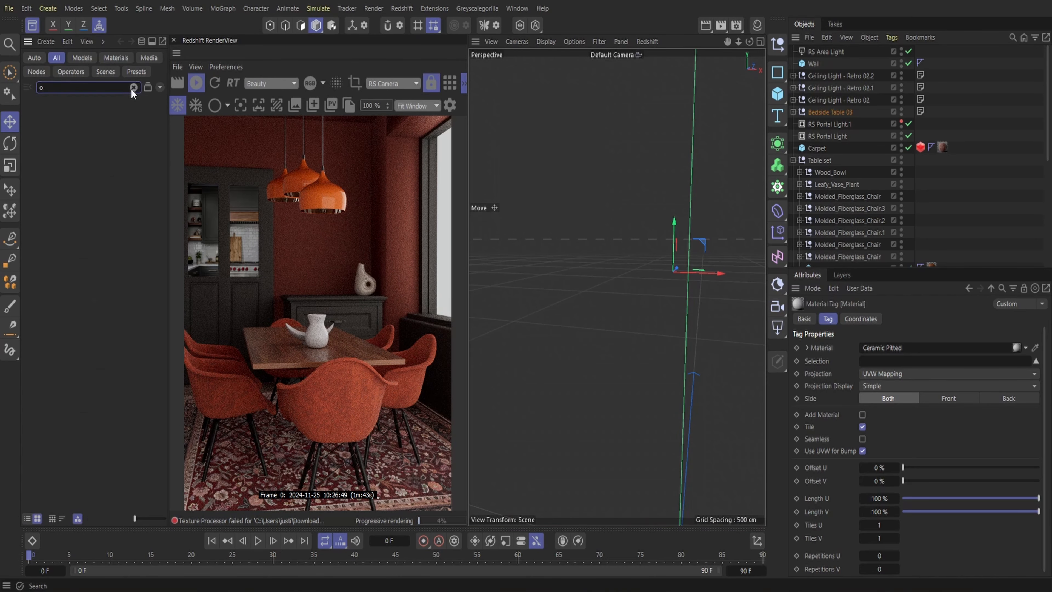
pyautogui.write('range plant')
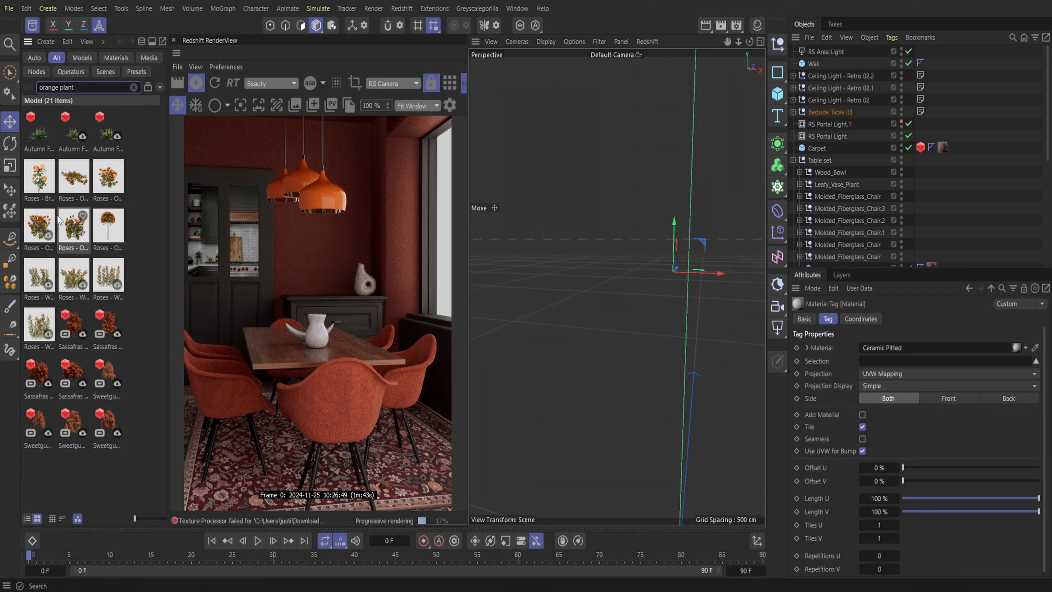
pyautogui.doubleClick(74, 324)
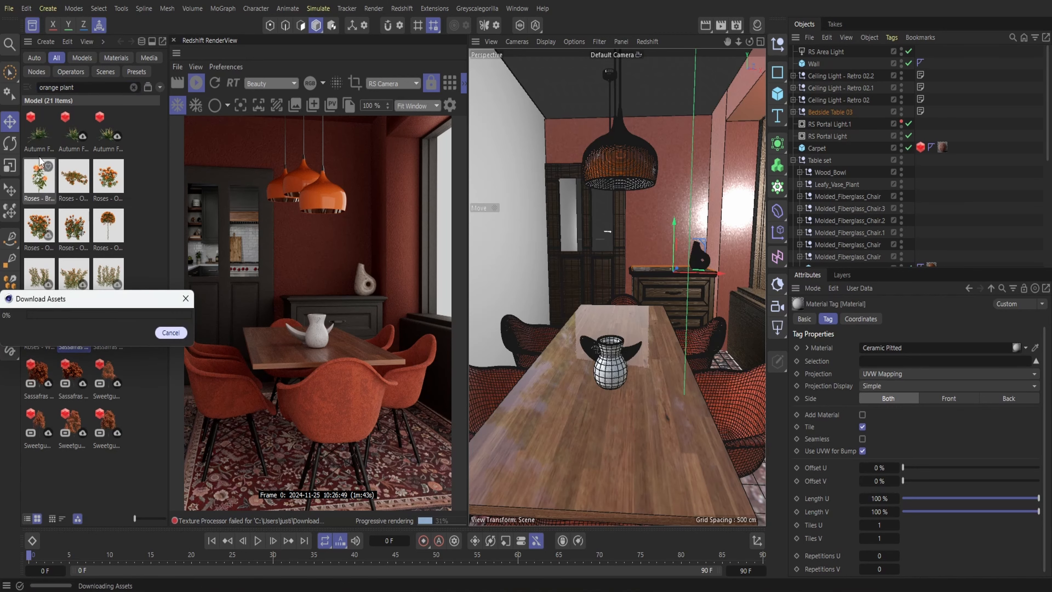
# Save the project with the added tree and close the asset browser
pyautogui.click(8, 8)
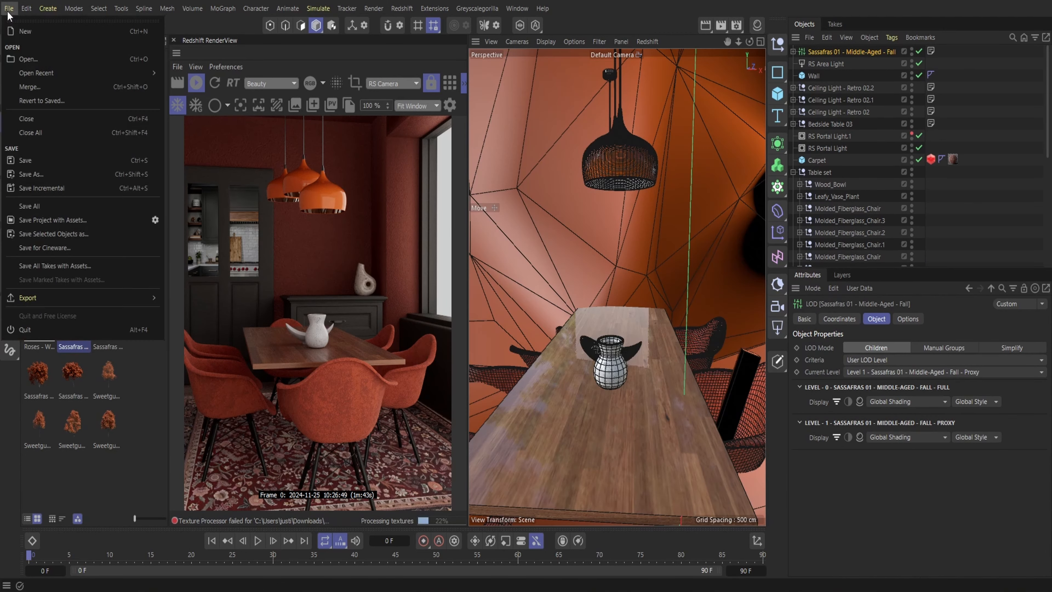
pyautogui.click(32, 154)
pyautogui.click(32, 25)
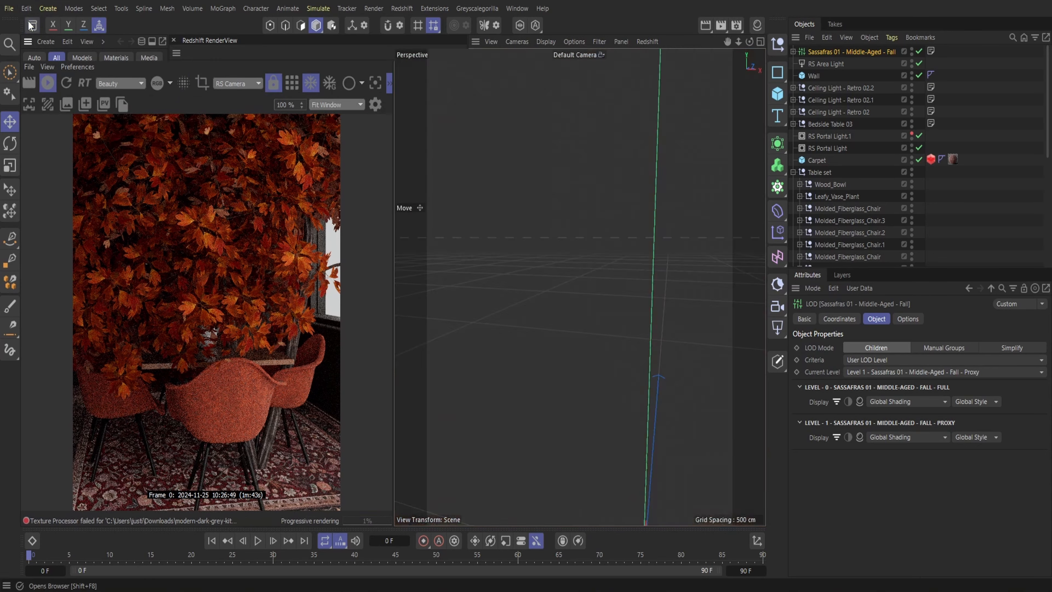
# Shrink the Sassafras tree to the size of a tabletop plant and move it up onto the dining table beside the white vase
pyautogui.moveTo(739, 38); pyautogui.dragTo(736, 40)
pyautogui.click(10, 189)
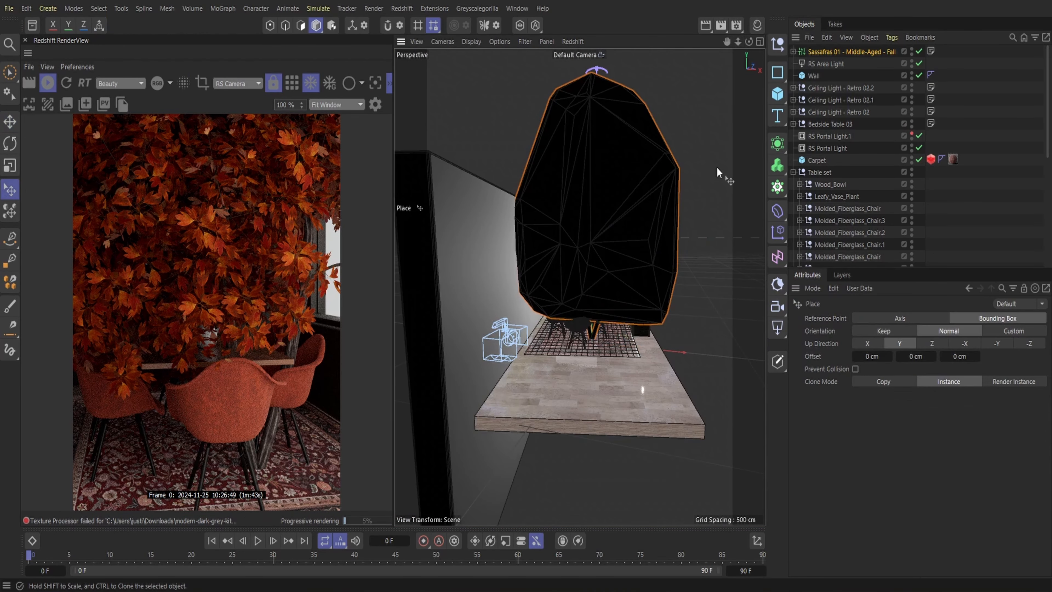
pyautogui.moveTo(595, 69); pyautogui.dragTo(598, 311)
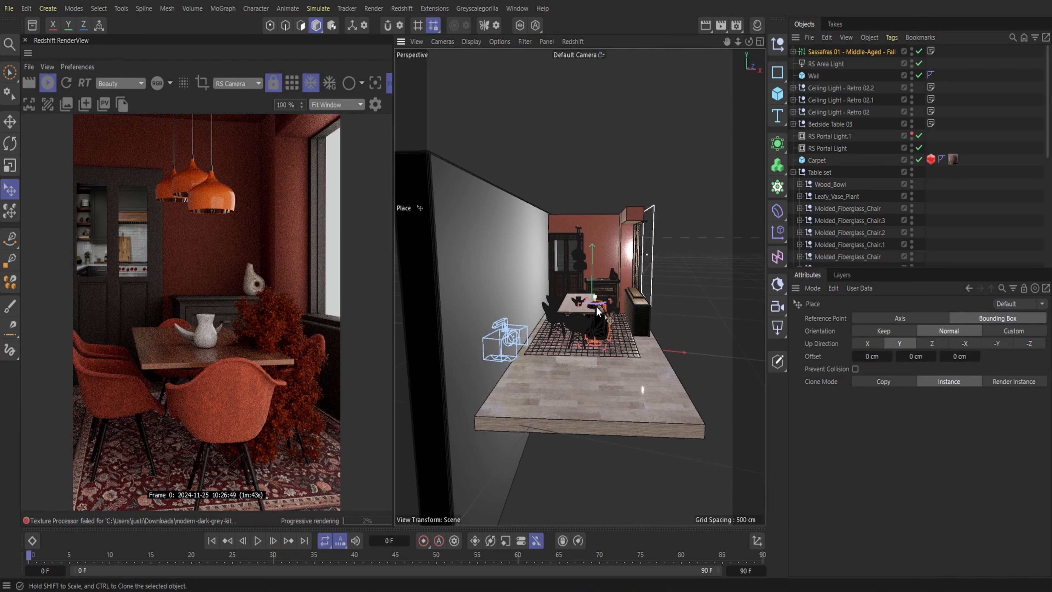
pyautogui.click(11, 124)
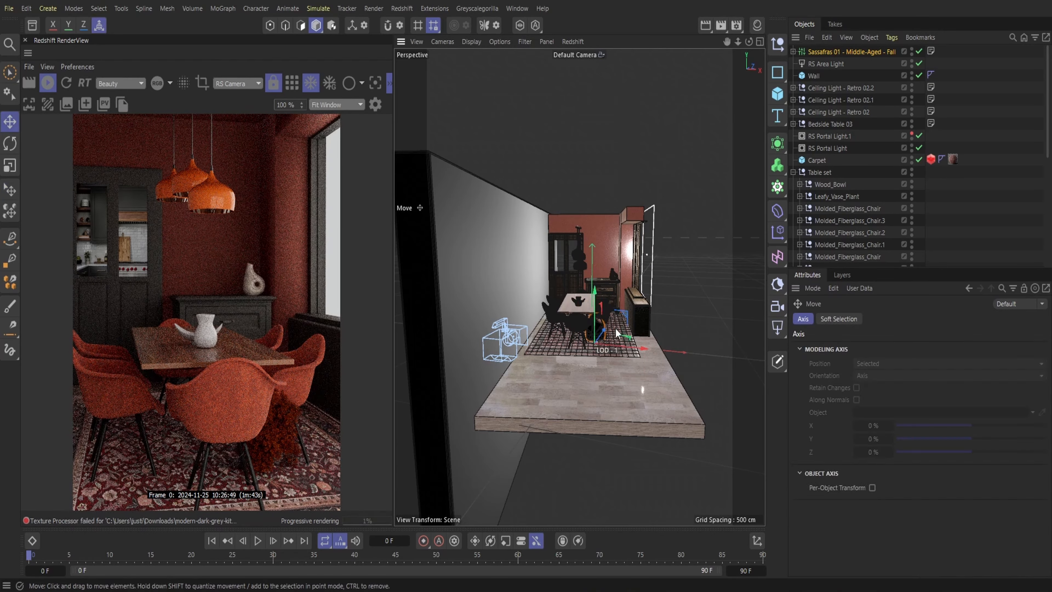
pyautogui.moveTo(598, 325); pyautogui.dragTo(595, 298)
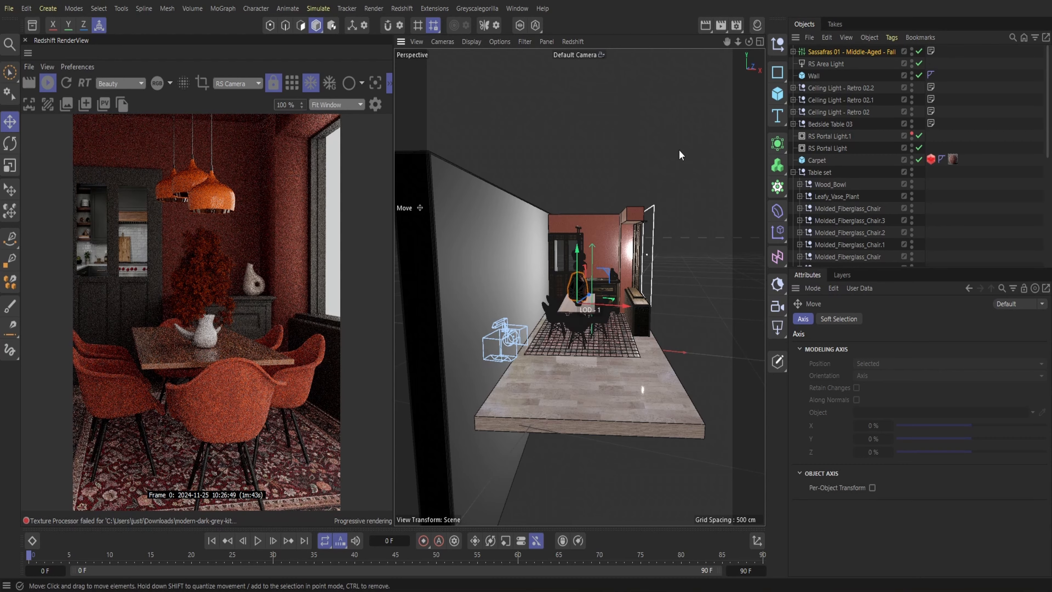
# Zoom in on the table, render from the Perspective view and lower the Sassafras plant toward the vase opening
pyautogui.moveTo(739, 44); pyautogui.dragTo(712, 48)
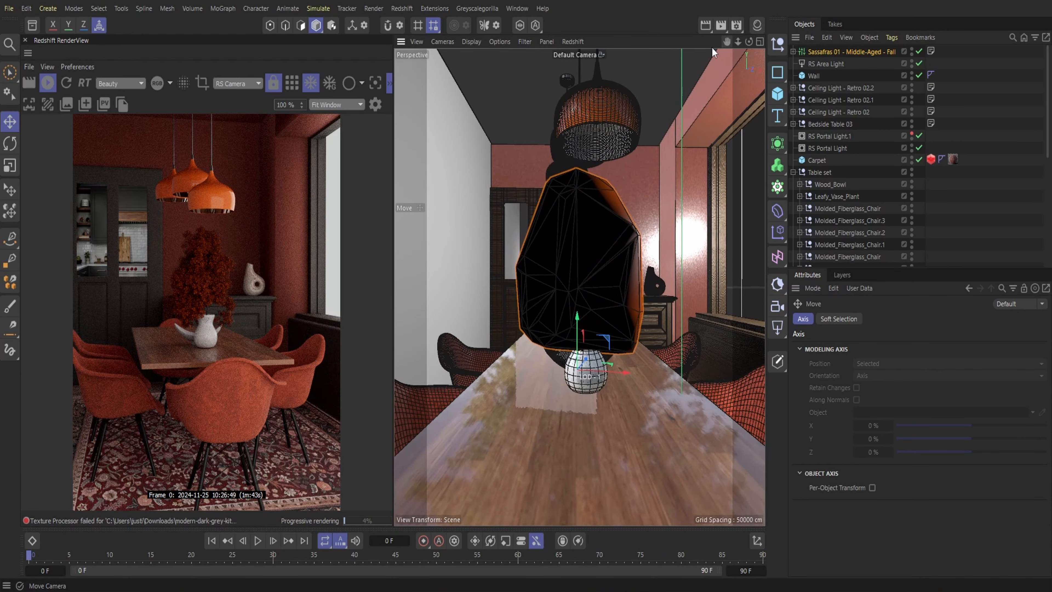
pyautogui.click(232, 84)
pyautogui.click(232, 124)
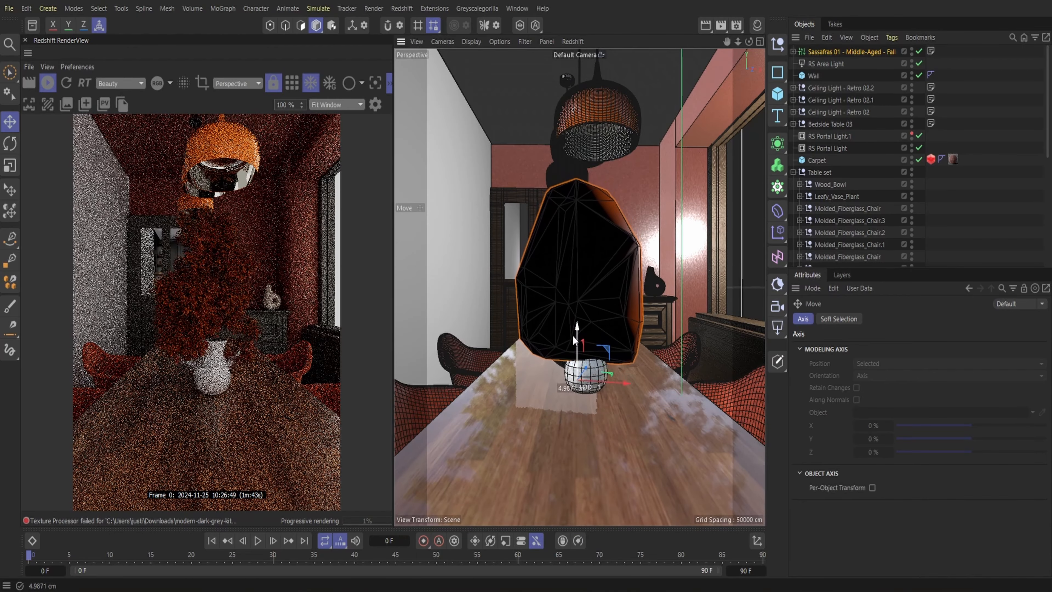
pyautogui.moveTo(578, 329); pyautogui.dragTo(568, 346)
# Rotate the Sassafras plant and scale it down further to suit the vase
pyautogui.click(9, 143)
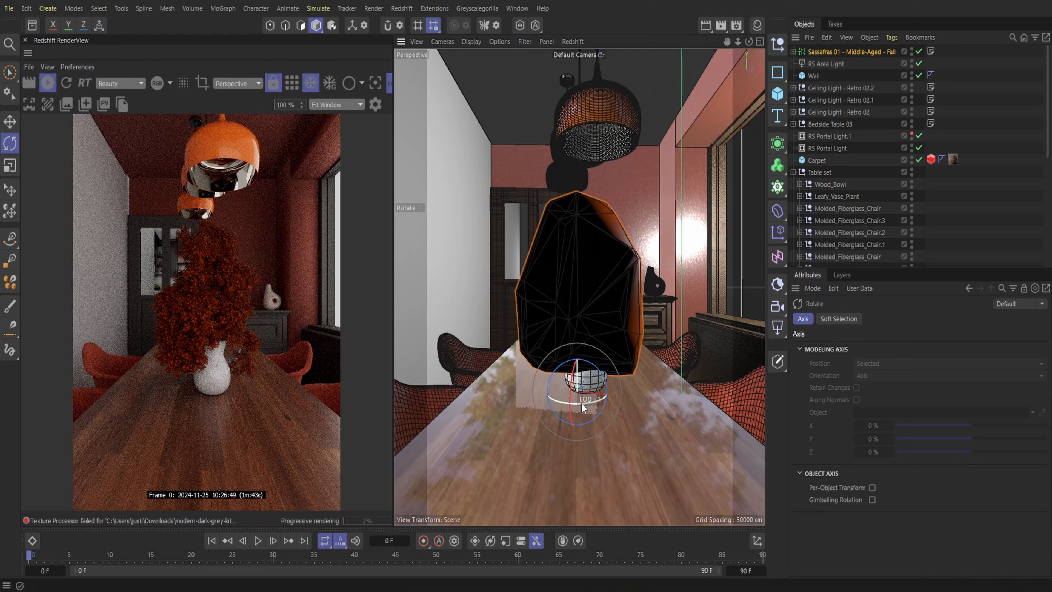
pyautogui.moveTo(581, 403); pyautogui.dragTo(604, 378)
pyautogui.click(10, 190)
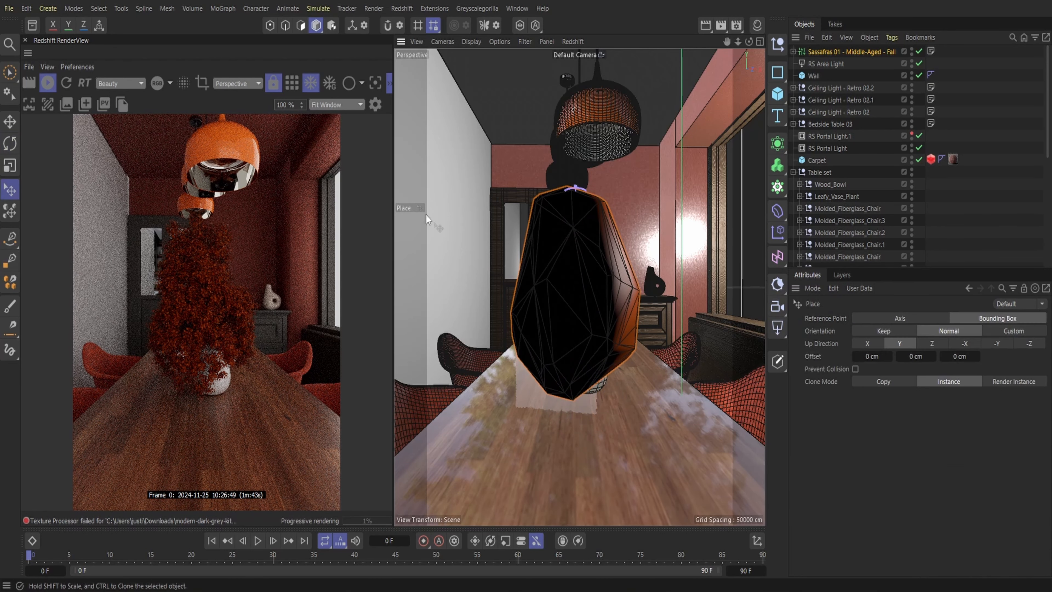
pyautogui.moveTo(573, 190); pyautogui.dragTo(590, 260)
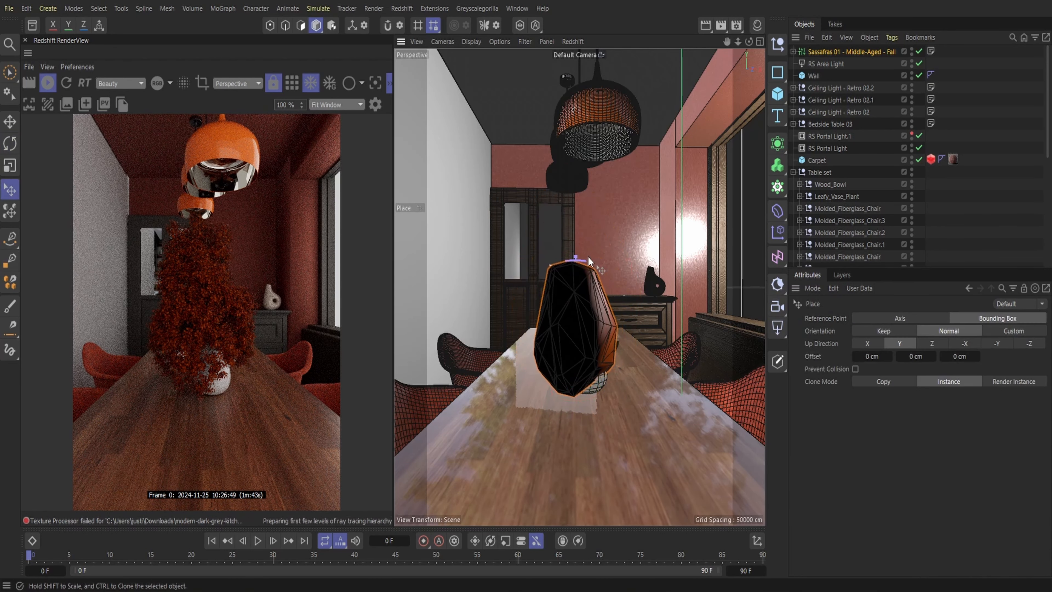
# Move the shrunken Sassafras plant sideways and up so its base sits centred in the vase's mouth
pyautogui.click(10, 121)
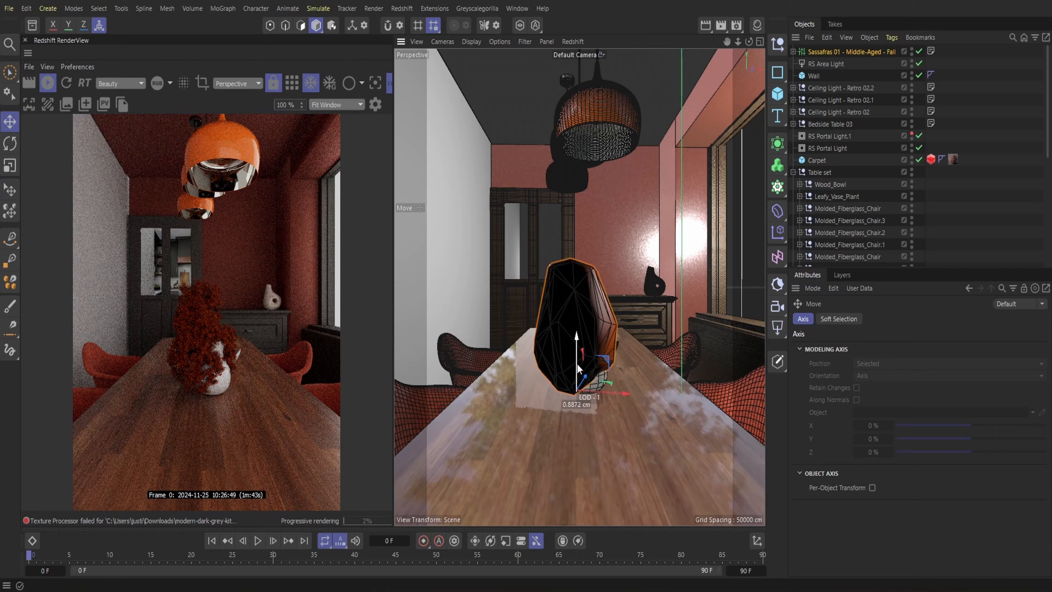
pyautogui.moveTo(577, 364); pyautogui.dragTo(618, 375)
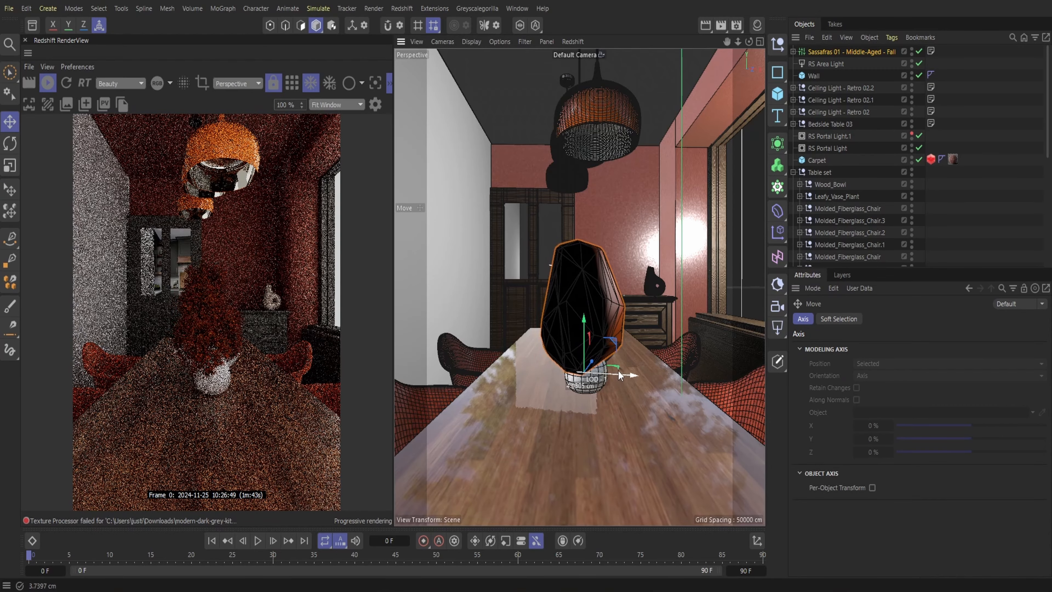
pyautogui.moveTo(584, 343); pyautogui.dragTo(587, 321)
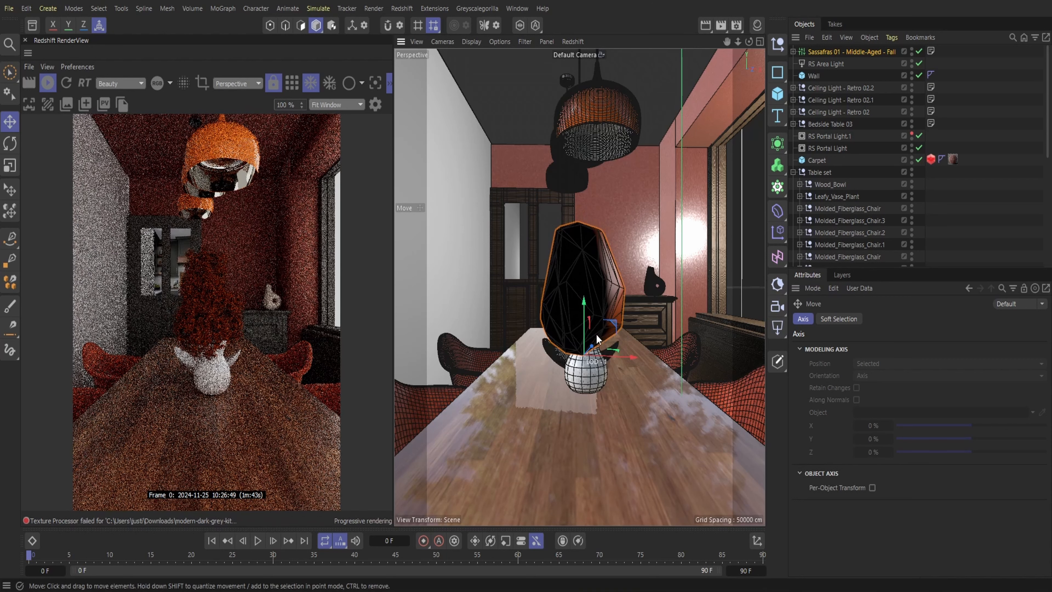
# Switch the render back to RS Camera and lower the Sassafras plant slightly into the vase
pyautogui.click(234, 84)
pyautogui.click(238, 131)
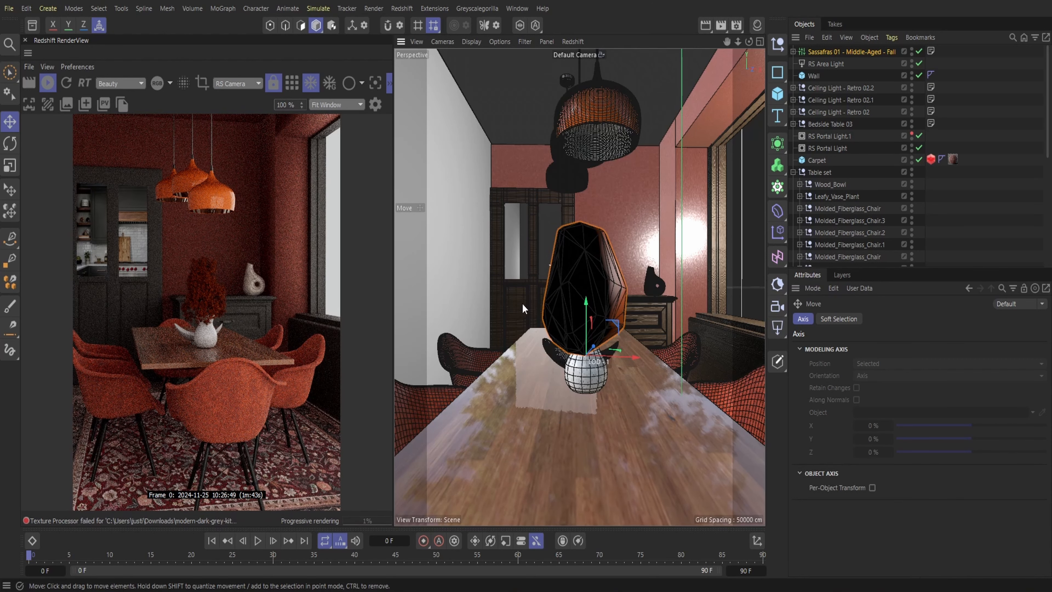
pyautogui.moveTo(588, 321); pyautogui.dragTo(592, 328)
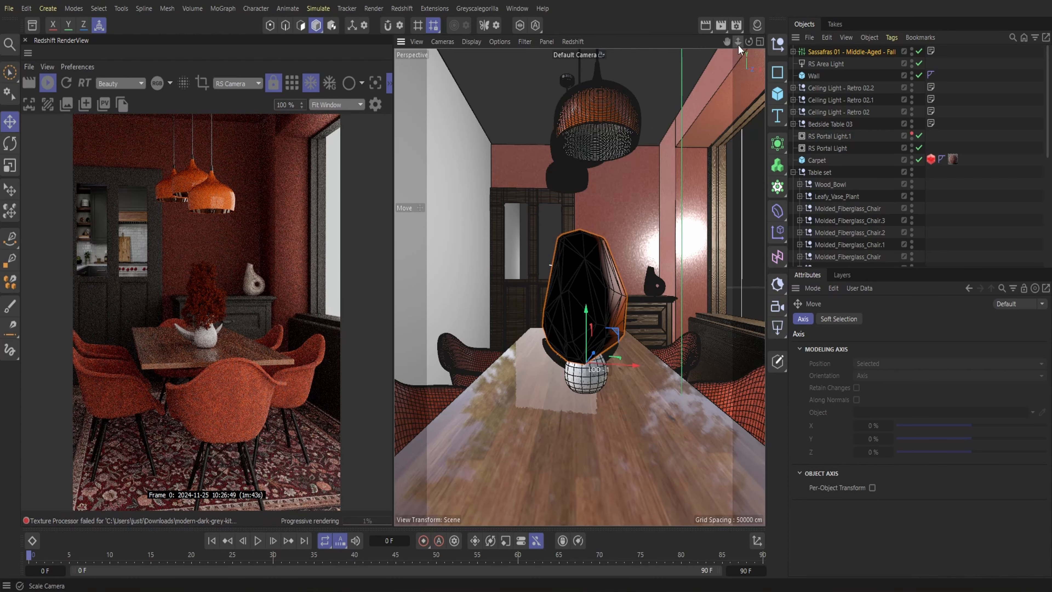
pyautogui.moveTo(635, 367); pyautogui.dragTo(636, 366)
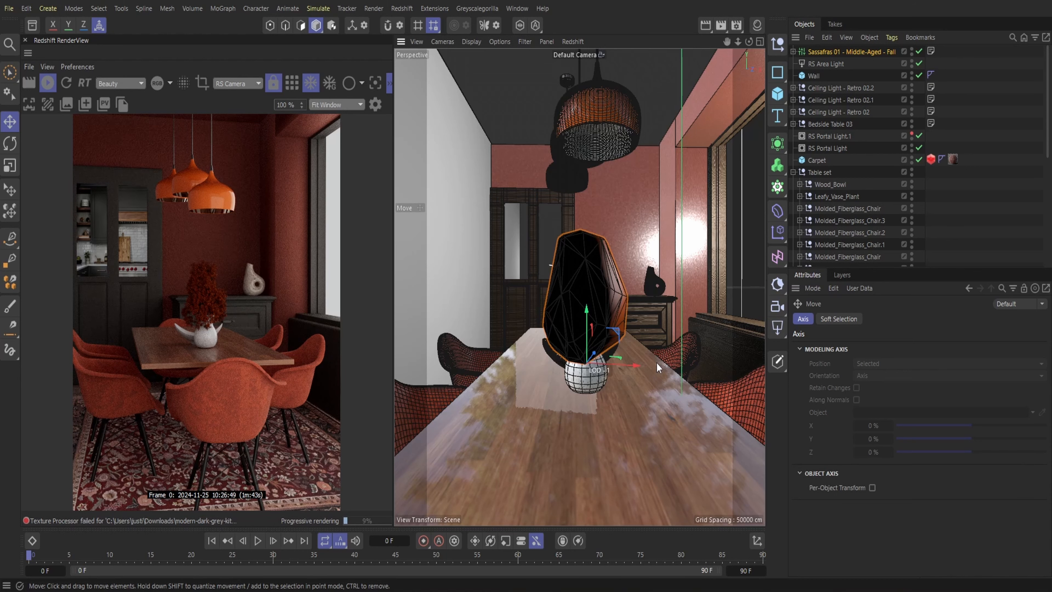
# Search the asset library for "orange flower" and broaden the search to "orange"
pyautogui.click(32, 25)
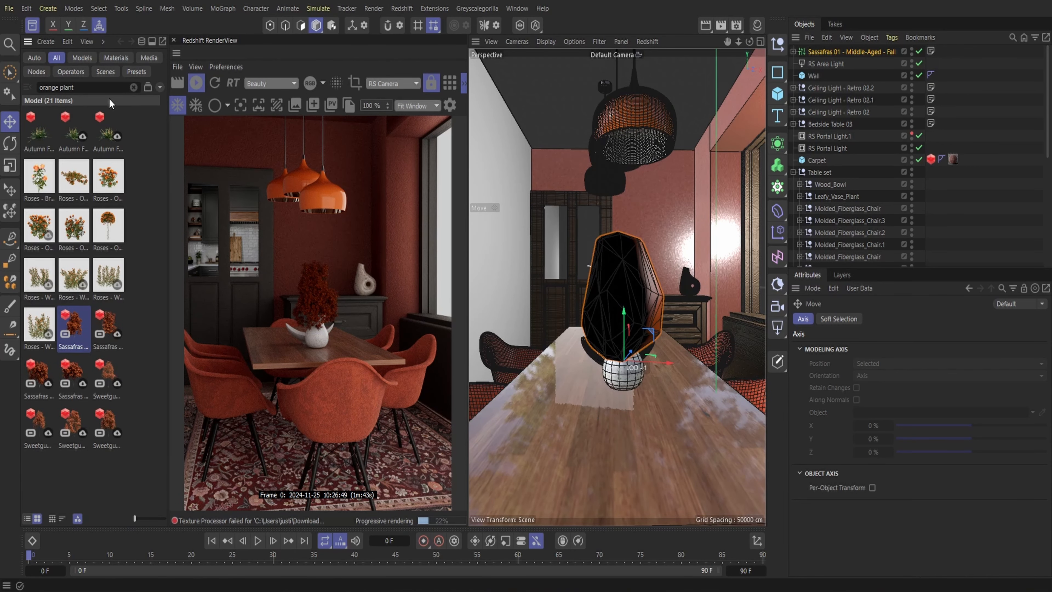
pyautogui.press('BackSpace')
pyautogui.press('BackSpace')
pyautogui.press('BackSpace')
pyautogui.press('BackSpace')
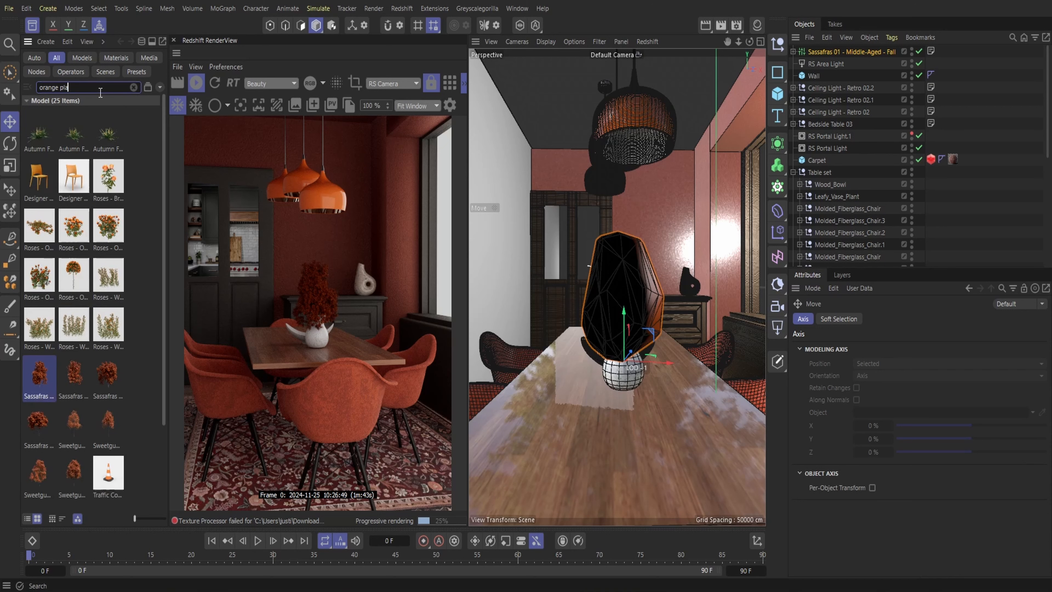
pyautogui.write('flower')
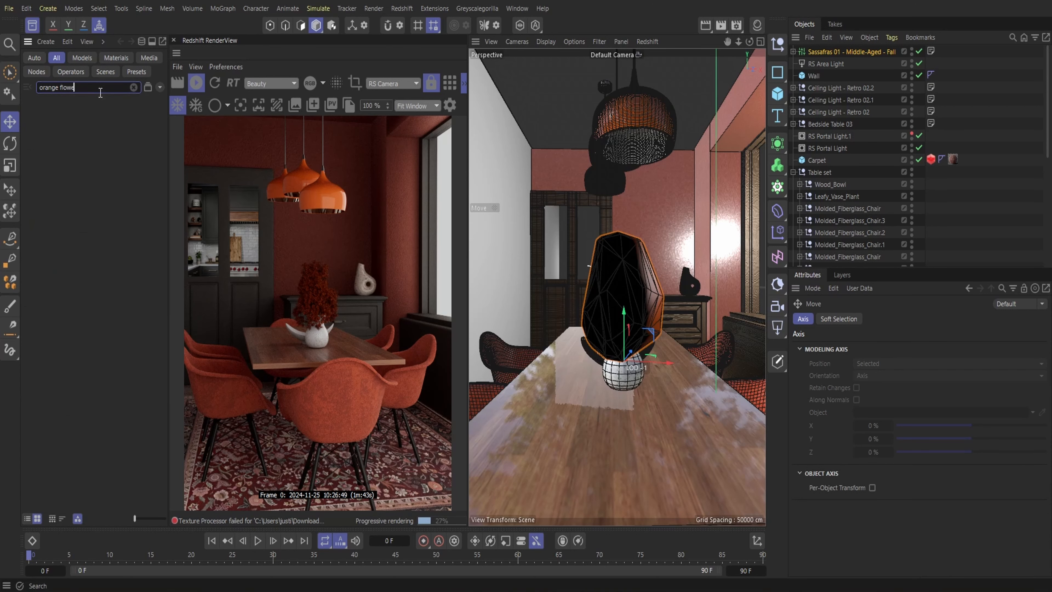
pyautogui.press('BackSpace')
pyautogui.press('BackSpace')
pyautogui.press('BackSpace')
pyautogui.press('BackSpace')
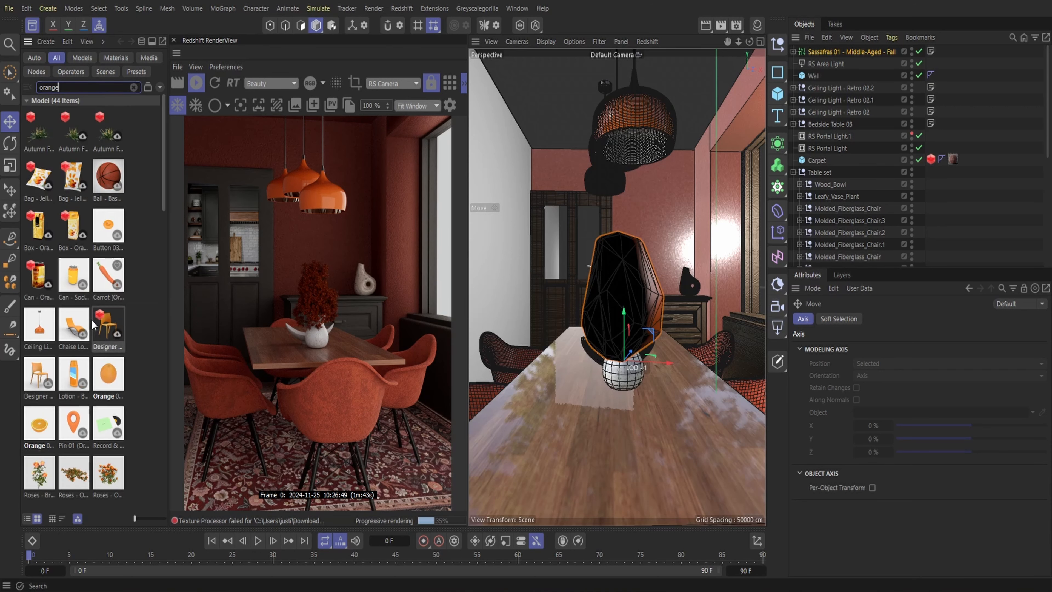
# Browse the orange assets and add the Roses - Orange - 0.32 m model to the scene
pyautogui.scroll(-3, 92, 327)
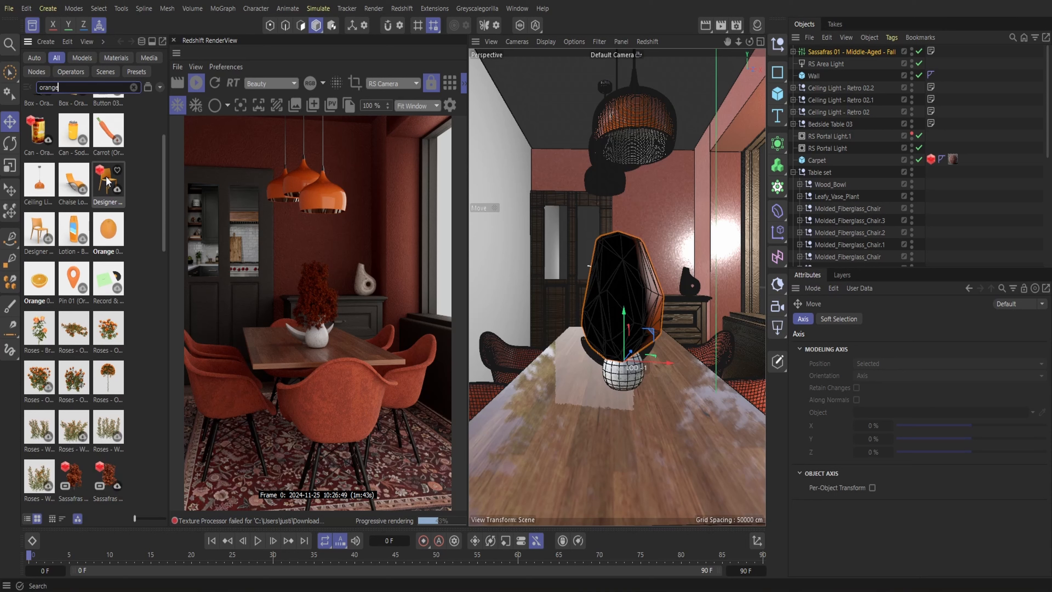
pyautogui.scroll(-3, 96, 257)
pyautogui.scroll(-6, 119, 365)
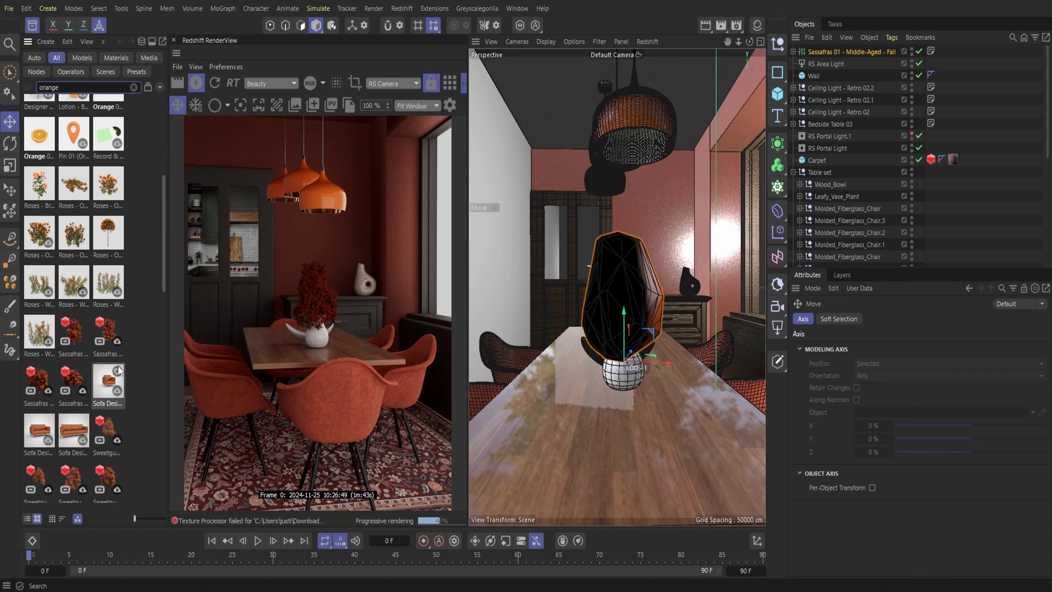
pyautogui.scroll(-6, 119, 368)
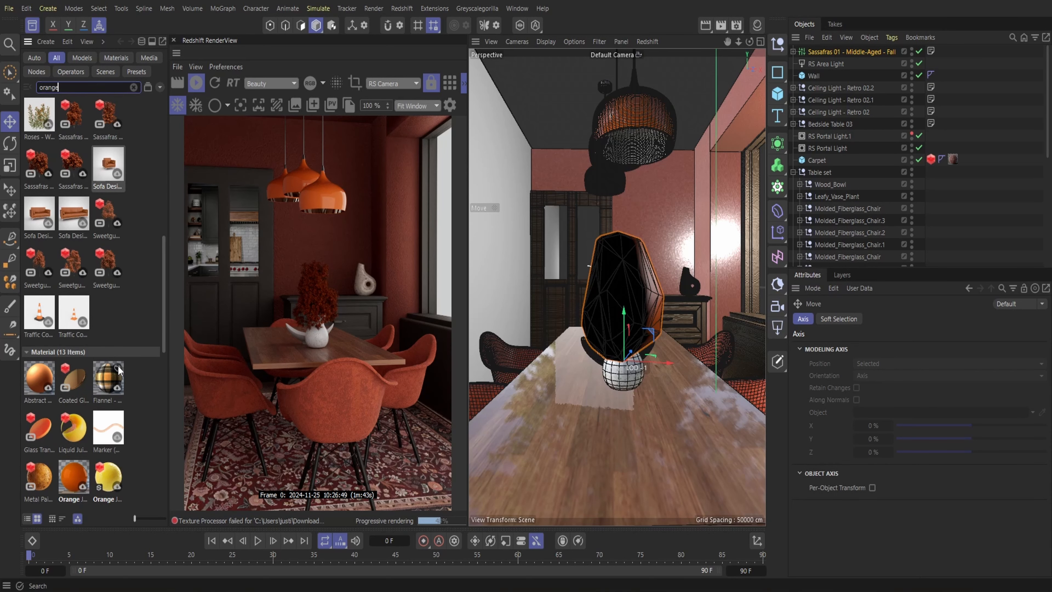
pyautogui.scroll(-6, 119, 368)
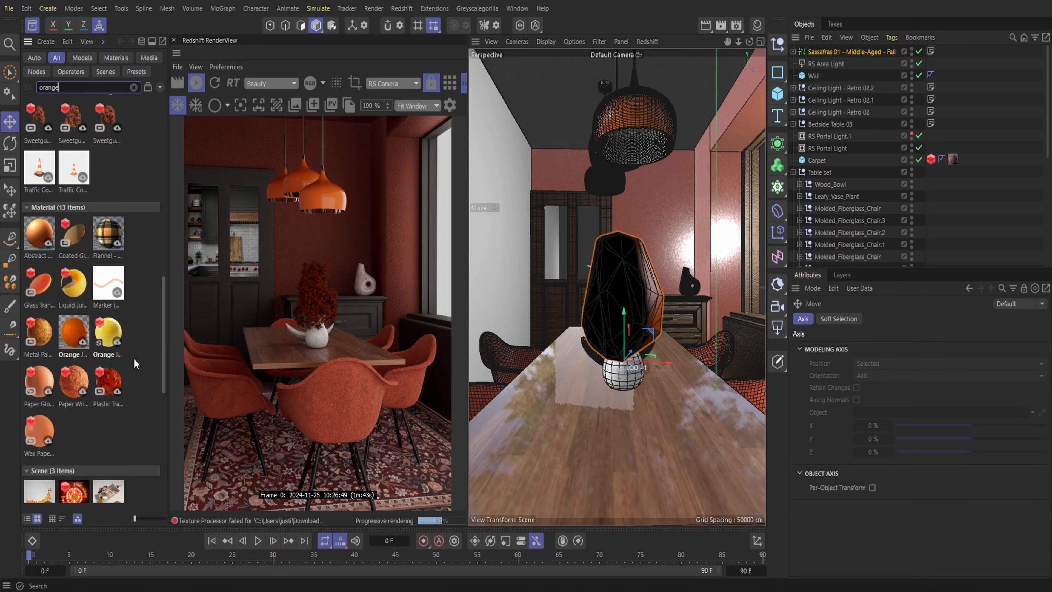
pyautogui.scroll(14, 124, 290)
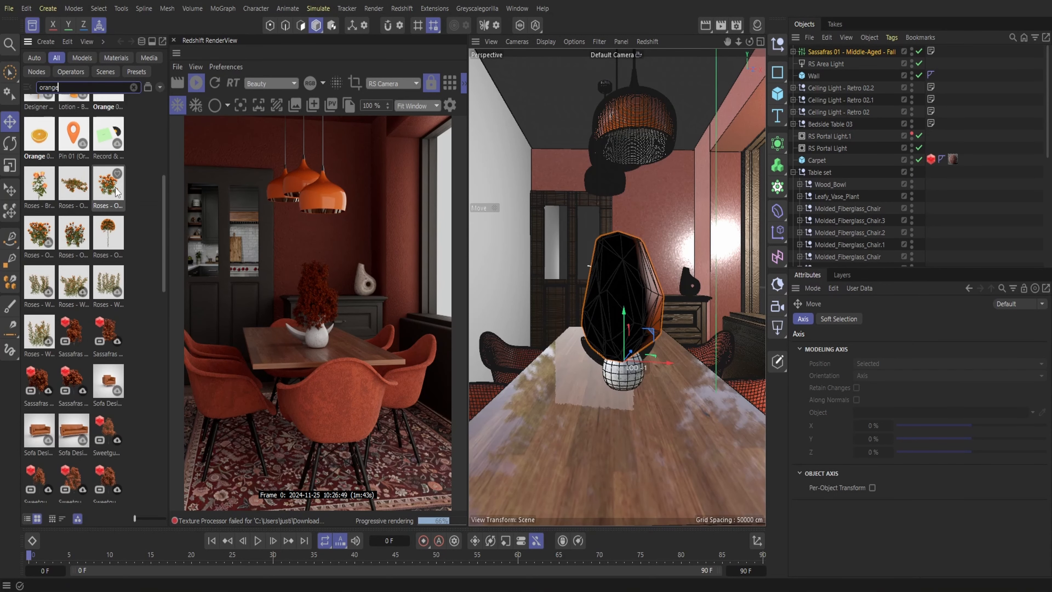
pyautogui.doubleClick(114, 186)
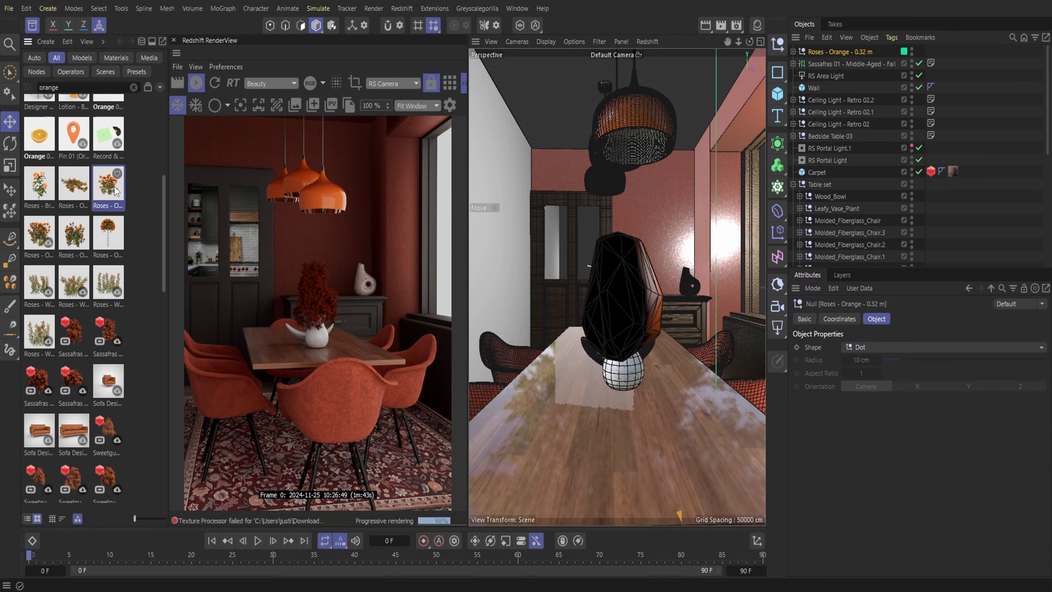
# Raise the orange roses off the floor and move them above the pitcher vase on the sideboard
pyautogui.click(31, 27)
pyautogui.scroll(-10, 735, 221)
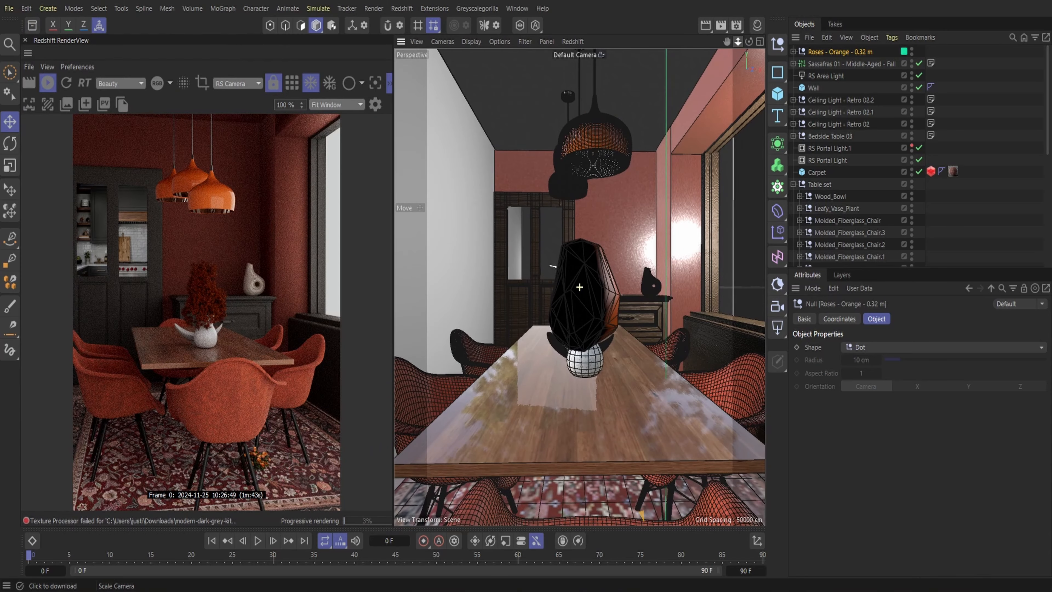
pyautogui.moveTo(608, 343); pyautogui.dragTo(607, 275)
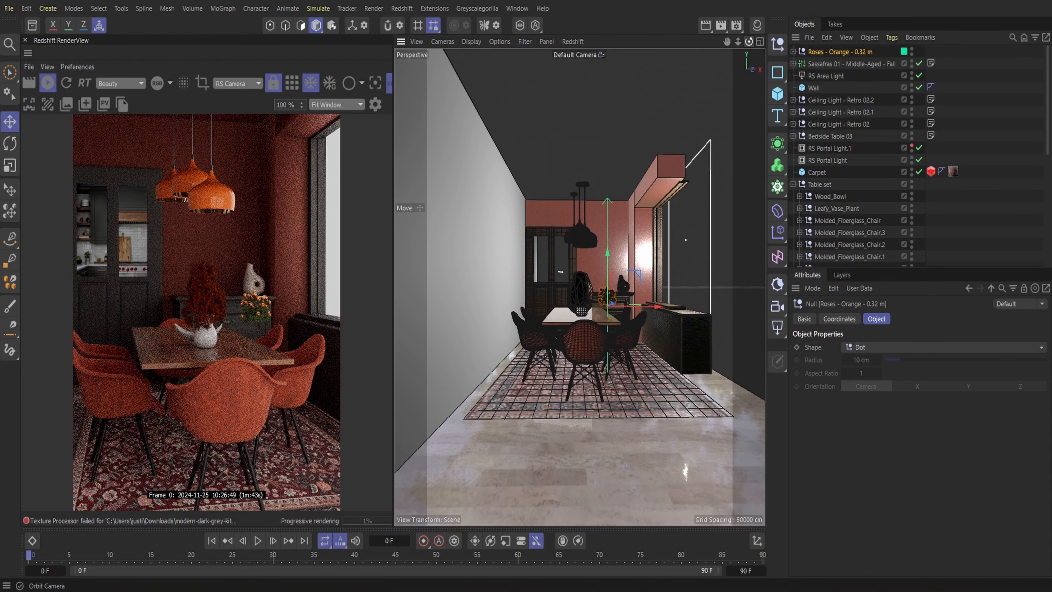
pyautogui.moveTo(748, 42); pyautogui.dragTo(729, 91)
pyautogui.moveTo(627, 284); pyautogui.dragTo(673, 186)
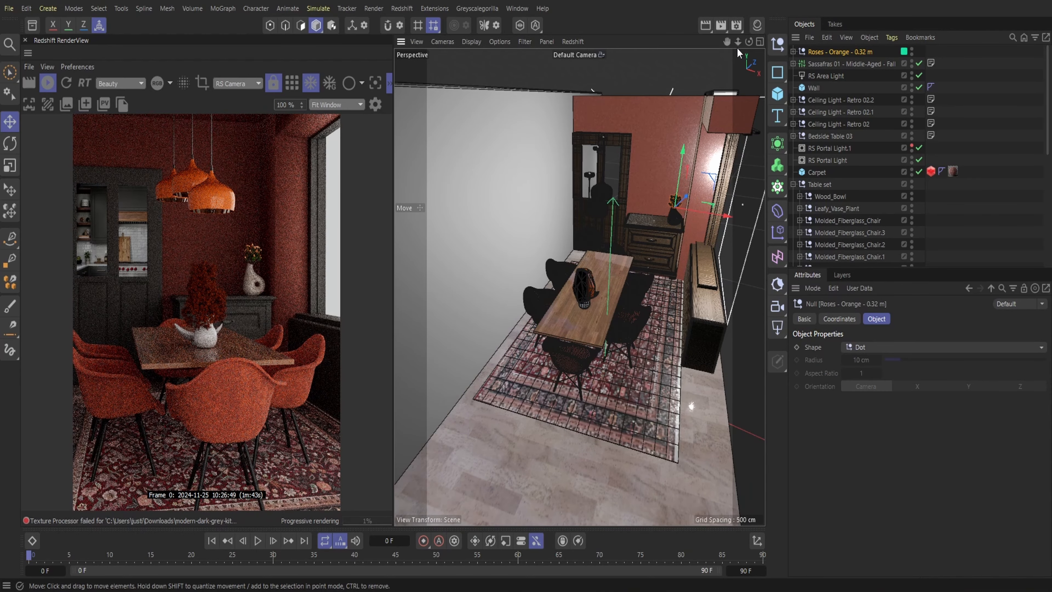
# Fine-tune the roses' position so the stems sit in the mouth of the sideboard vase
pyautogui.moveTo(738, 42); pyautogui.dragTo(627, 86)
pyautogui.moveTo(738, 42); pyautogui.dragTo(795, 42)
pyautogui.moveTo(652, 152)
pyautogui.mouseDown()
pyautogui.moveTo(671, 141)
pyautogui.moveTo(683, 150)
pyautogui.moveTo(658, 138)
pyautogui.mouseUp()
pyautogui.moveTo(661, 150); pyautogui.dragTo(663, 150)
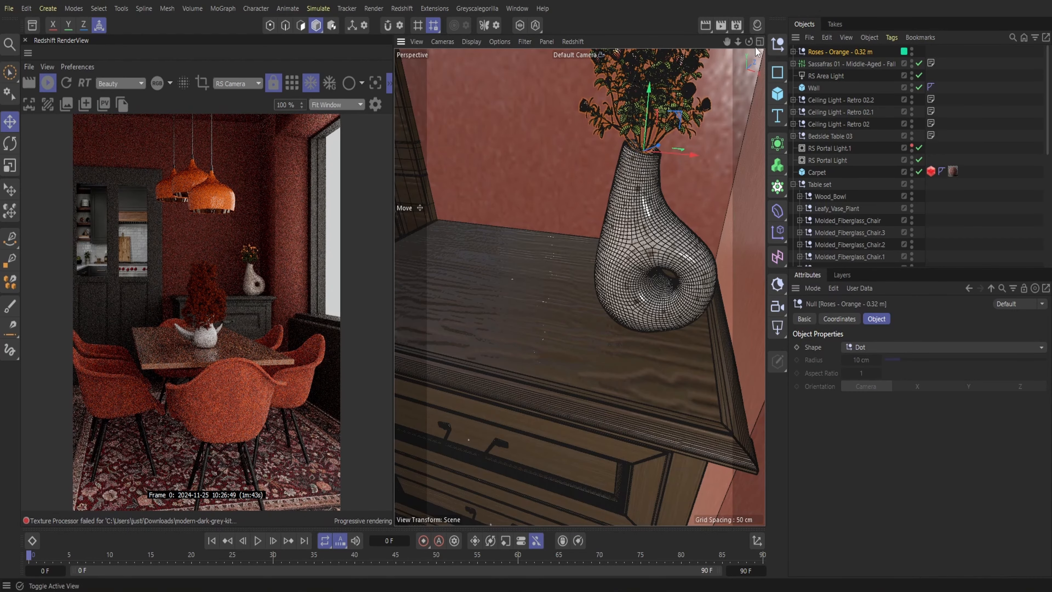
# Rotate the roses in the sideboard vase and enlarge the bouquet slightly
pyautogui.moveTo(748, 42); pyautogui.dragTo(683, 112)
pyautogui.moveTo(749, 42); pyautogui.dragTo(748, 46)
pyautogui.click(11, 151)
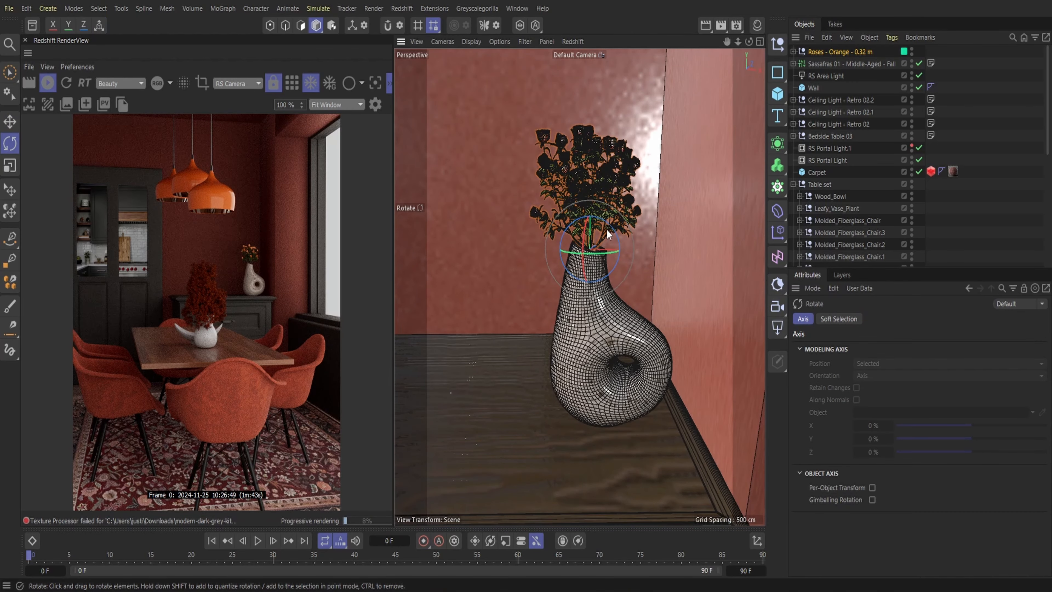
pyautogui.moveTo(609, 225); pyautogui.dragTo(590, 237)
pyautogui.press('e')
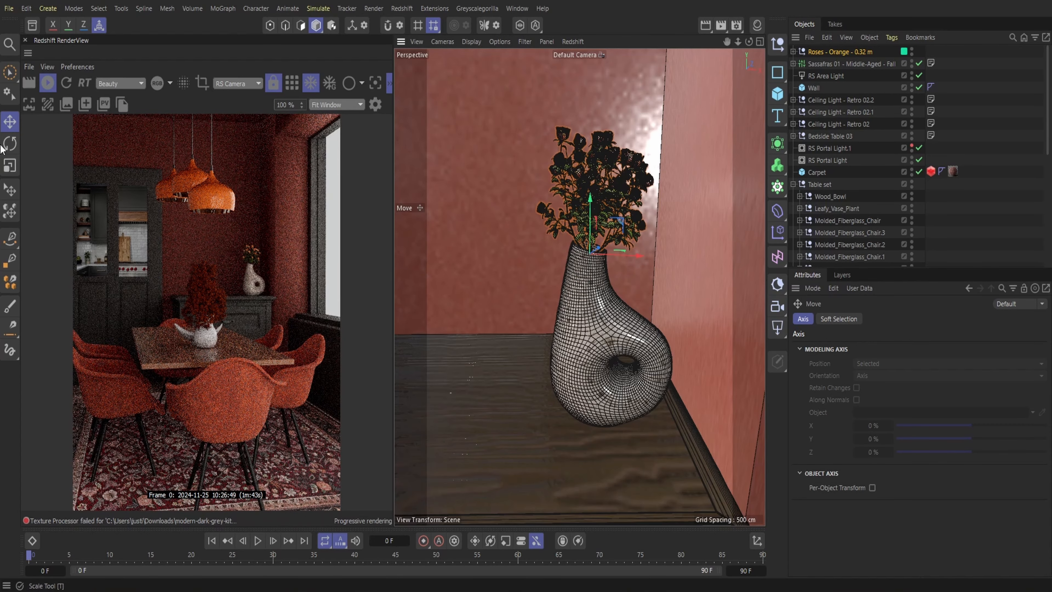
pyautogui.click(10, 190)
pyautogui.moveTo(609, 130); pyautogui.dragTo(617, 88)
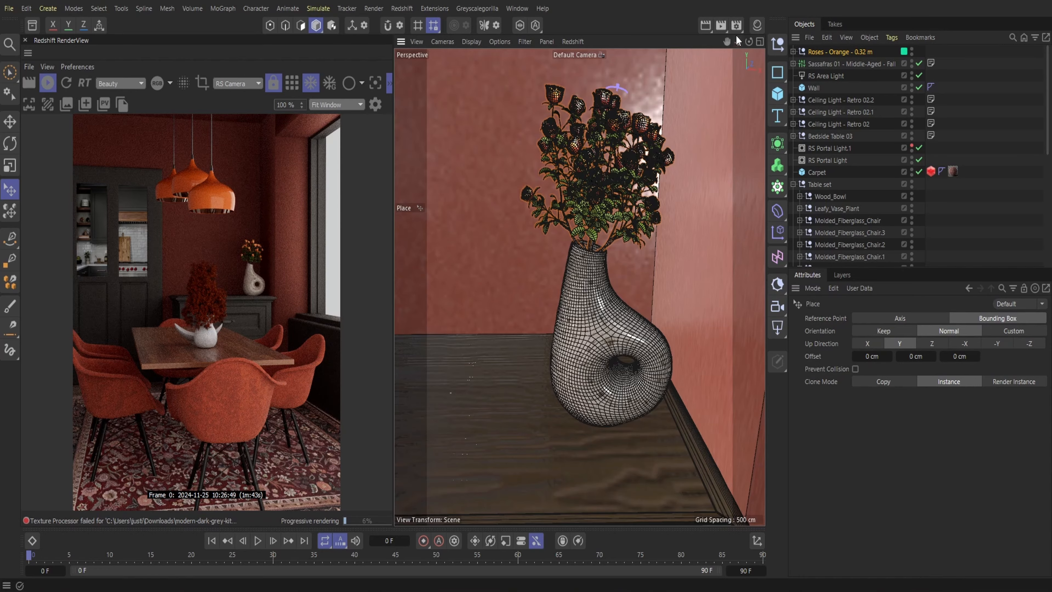
# Save the dining room project
pyautogui.moveTo(738, 42); pyautogui.dragTo(636, 48)
pyautogui.keyDown('alt'); pyautogui.moveTo(704, 445); pyautogui.dragTo(713, 444, button='right'); pyautogui.keyUp('alt')
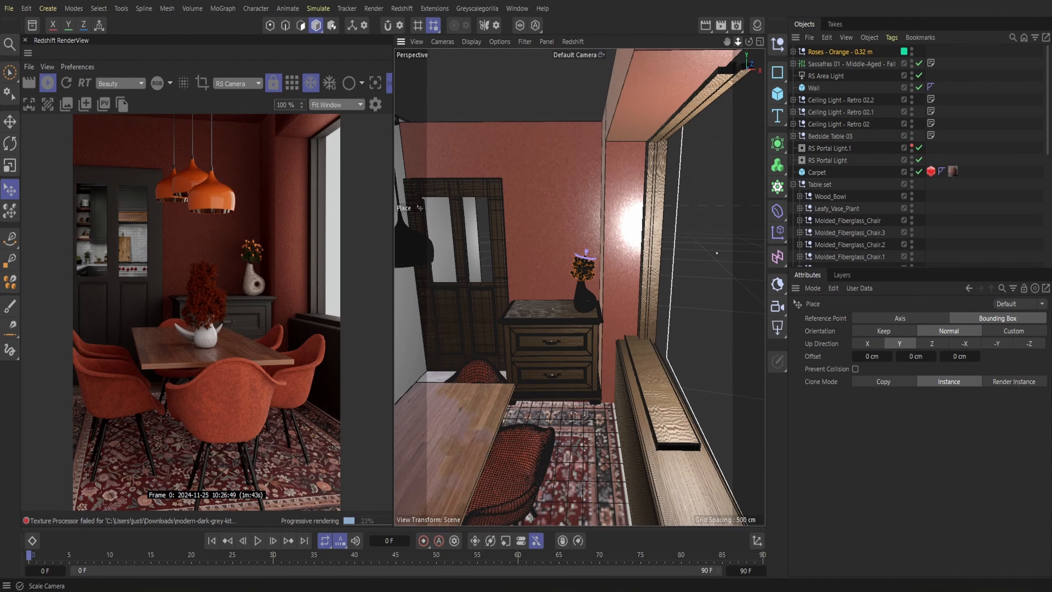
pyautogui.moveTo(737, 42); pyautogui.dragTo(762, 61)
pyautogui.click(9, 8)
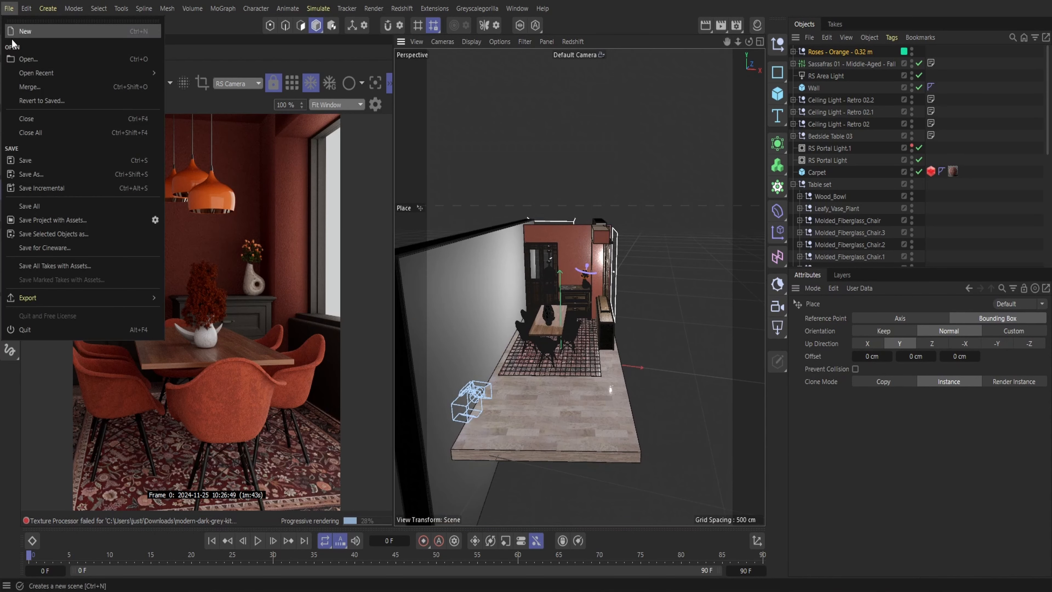
pyautogui.click(23, 167)
# Add a second Redshift area light and move it out of the dining area to the open front end of the floor
pyautogui.click(401, 12)
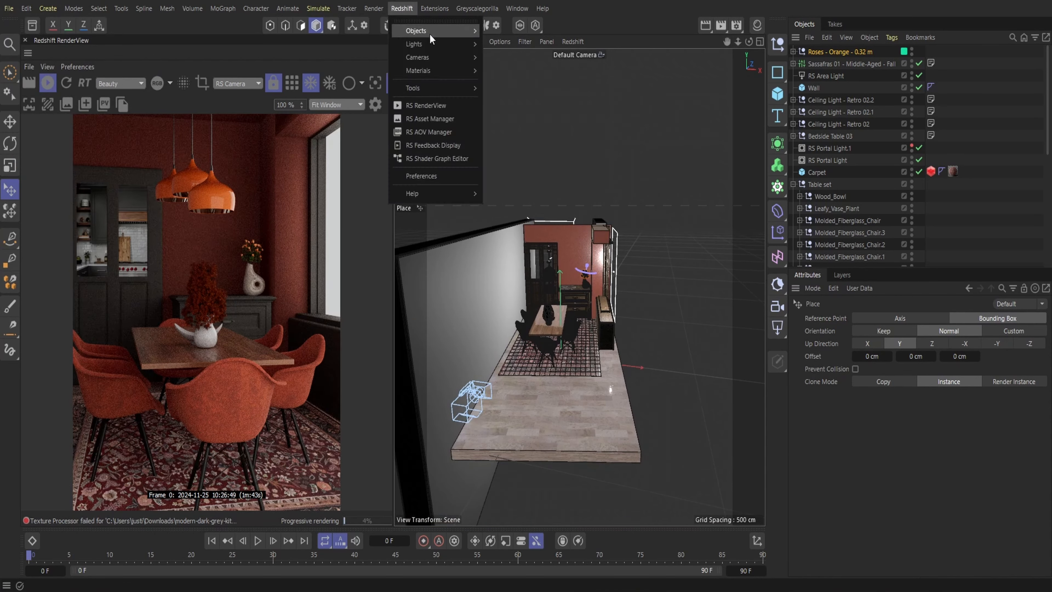
pyautogui.moveTo(464, 43)
pyautogui.click(511, 91)
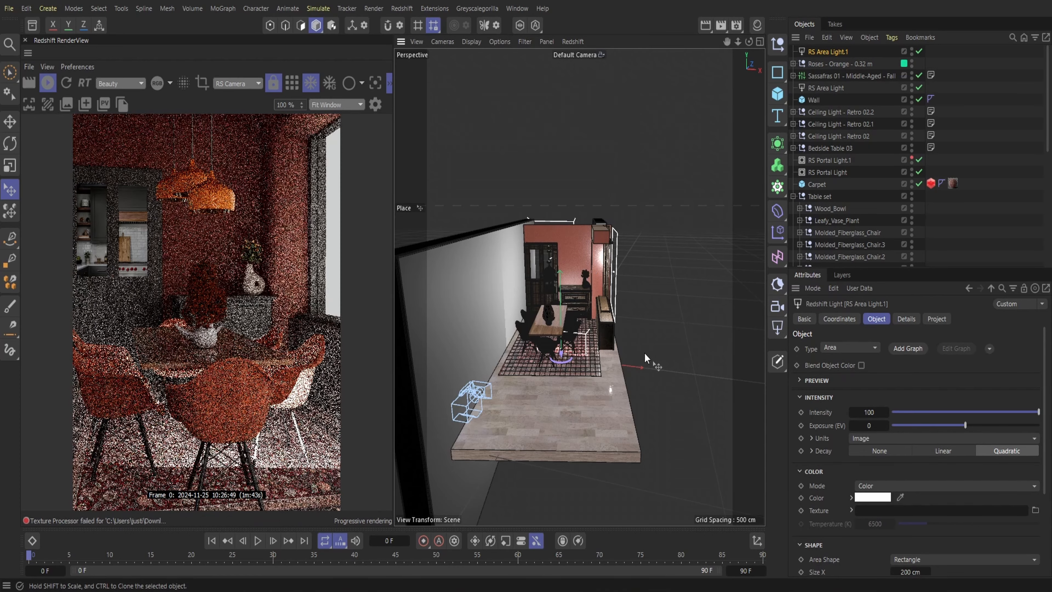
pyautogui.press('e')
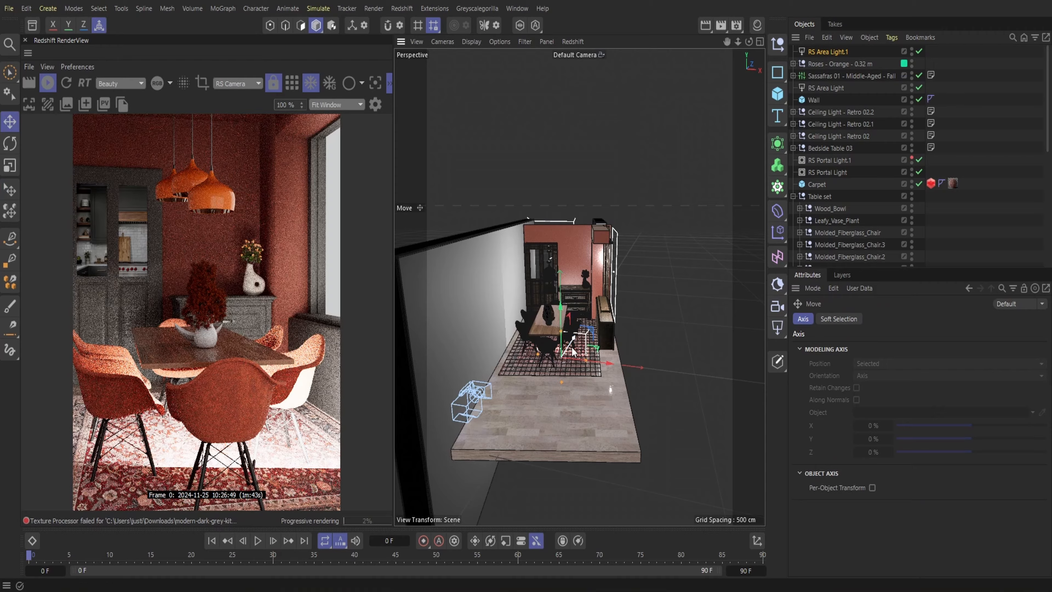
pyautogui.moveTo(573, 352); pyautogui.dragTo(659, 404)
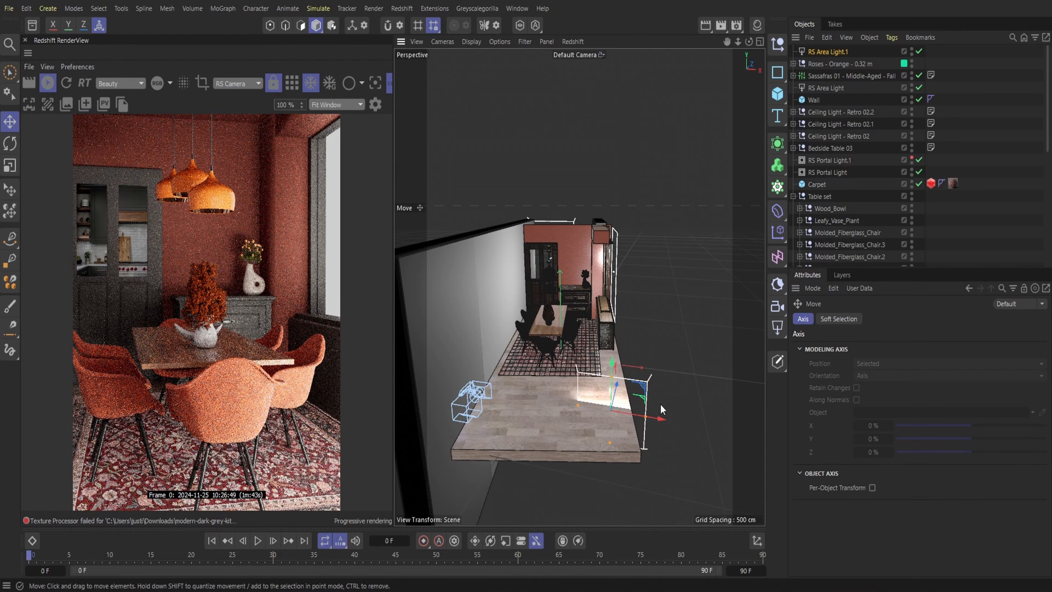
# Rotate the new area light, shift it to the floor's outer edge and raise it
pyautogui.click(9, 155)
pyautogui.moveTo(618, 438); pyautogui.dragTo(621, 416)
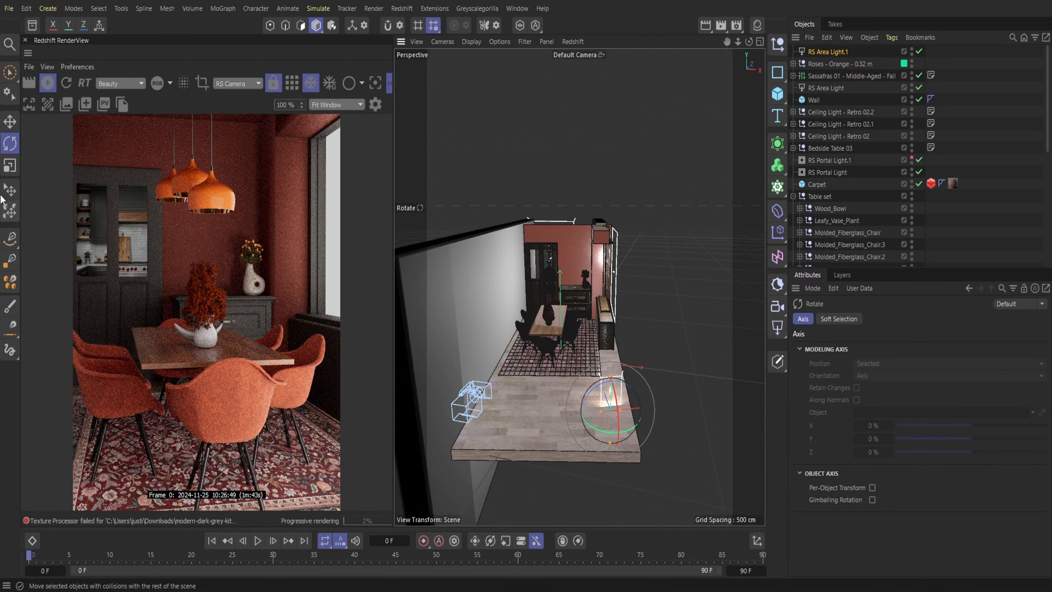
pyautogui.click(5, 130)
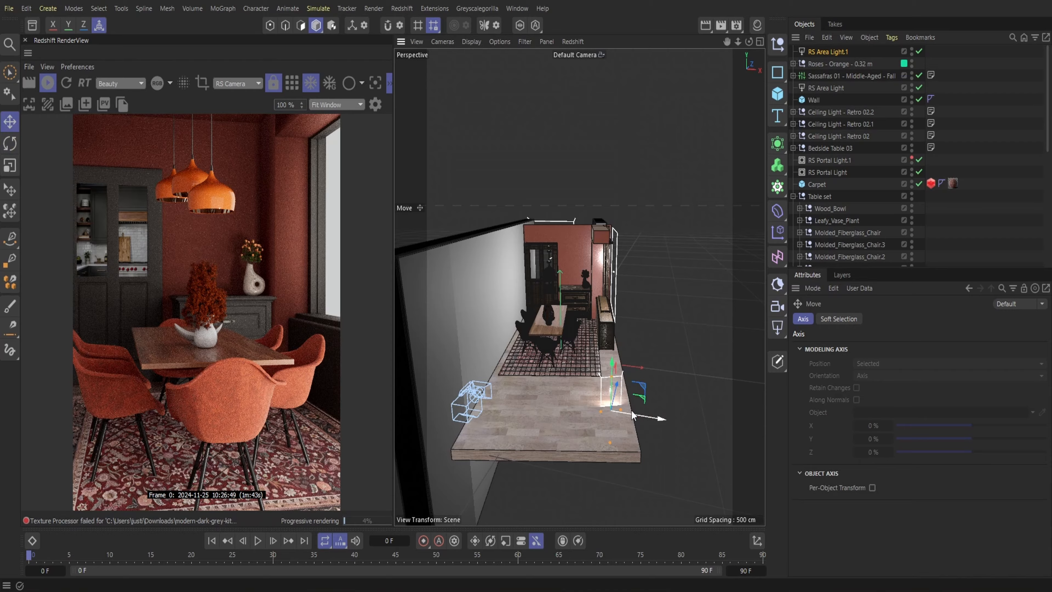
pyautogui.moveTo(638, 414); pyautogui.dragTo(654, 418)
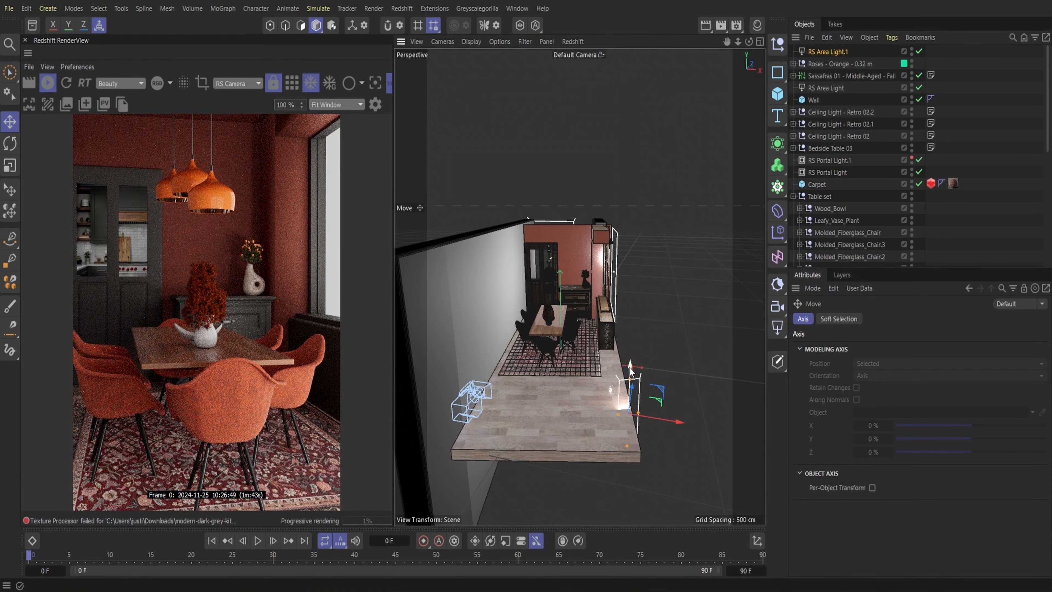
pyautogui.moveTo(629, 366); pyautogui.dragTo(630, 360)
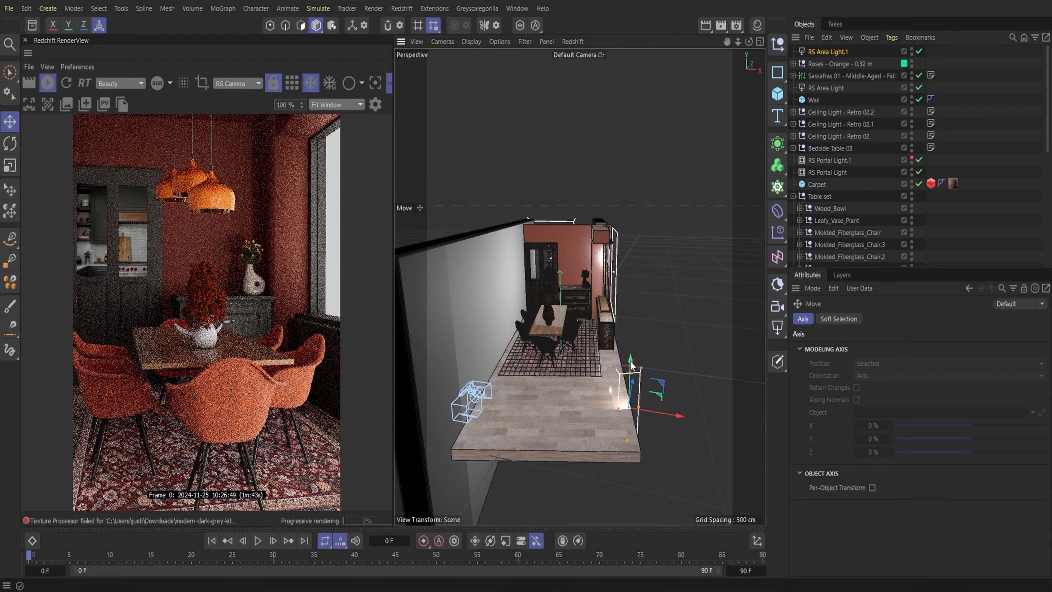
pyautogui.moveTo(634, 410); pyautogui.dragTo(631, 365)
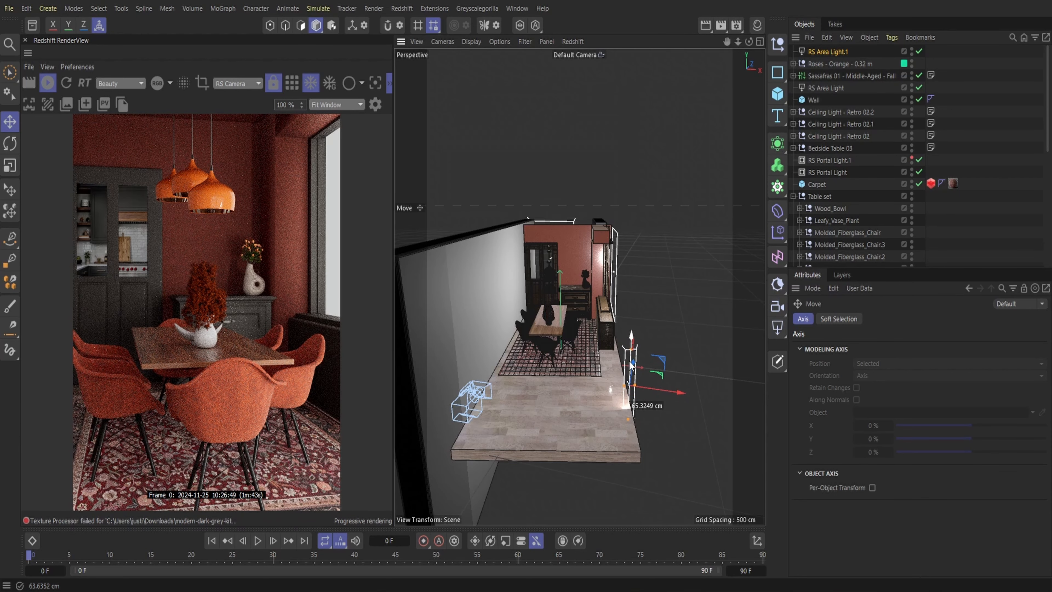
# Apply a wood material to the bowl beside the vase on the dining table
pyautogui.scroll(-1, 717, 245)
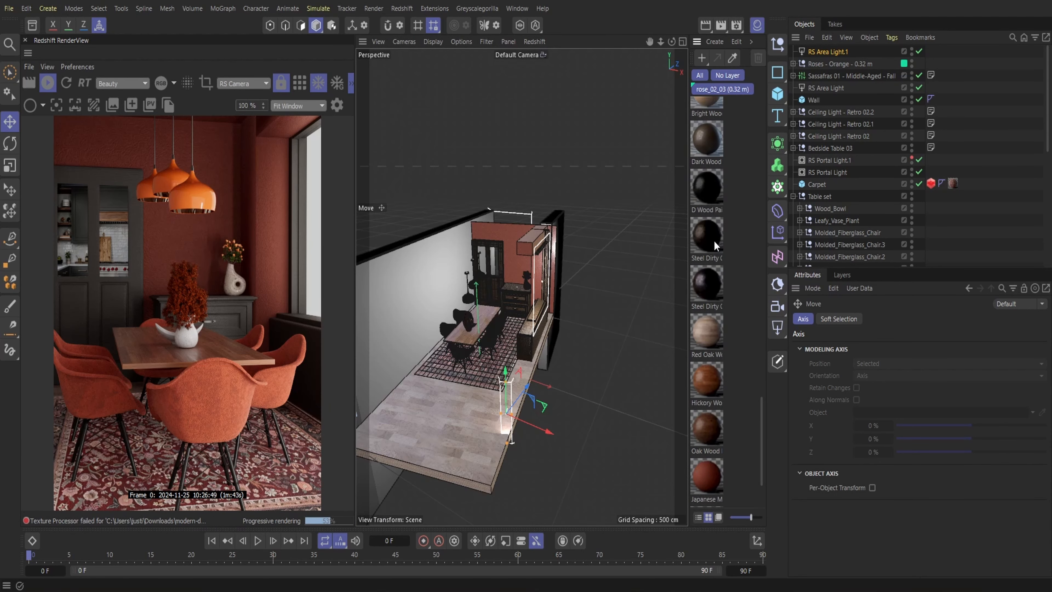
pyautogui.scroll(-2, 714, 245)
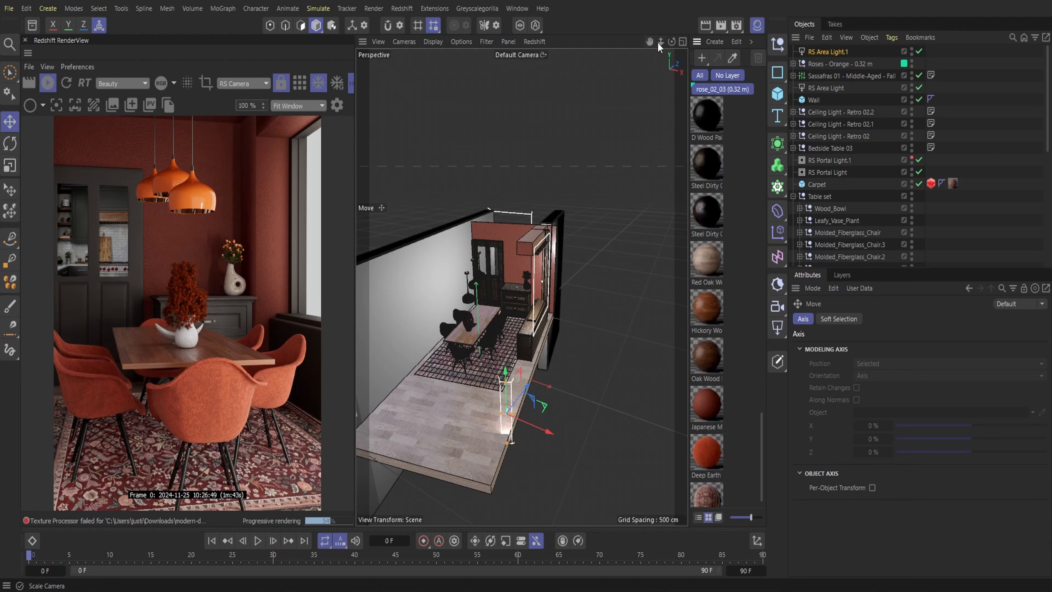
pyautogui.moveTo(660, 42); pyautogui.dragTo(749, 54)
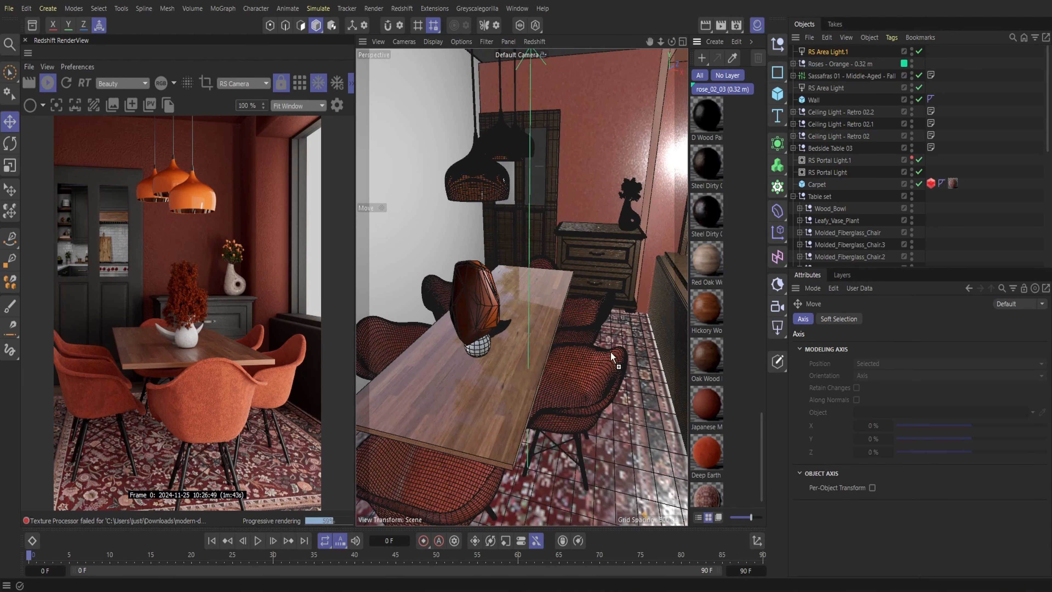
pyautogui.moveTo(611, 352); pyautogui.dragTo(503, 326)
pyautogui.click(757, 25)
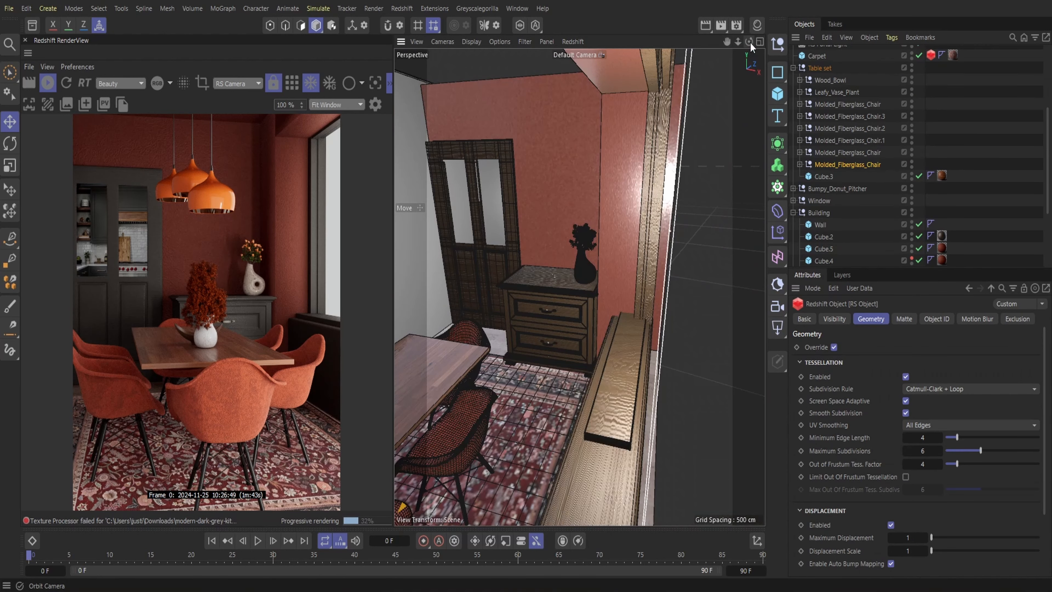
# Hide the Sassafras plant and the orange roses from the render
pyautogui.moveTo(749, 42); pyautogui.dragTo(762, 44)
pyautogui.scroll(4, 853, 123)
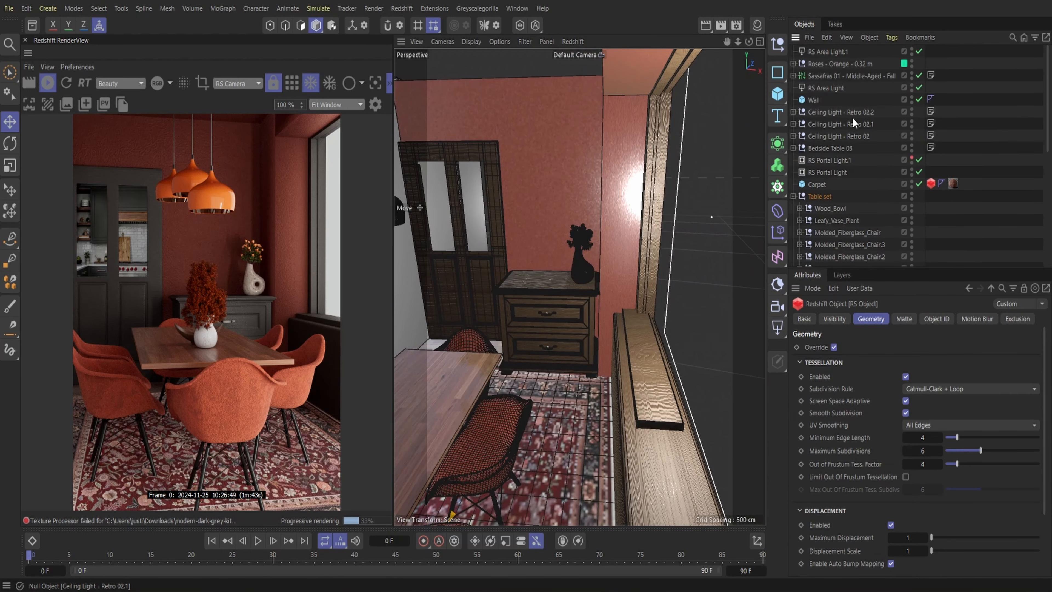
pyautogui.click(912, 78)
pyautogui.click(911, 65)
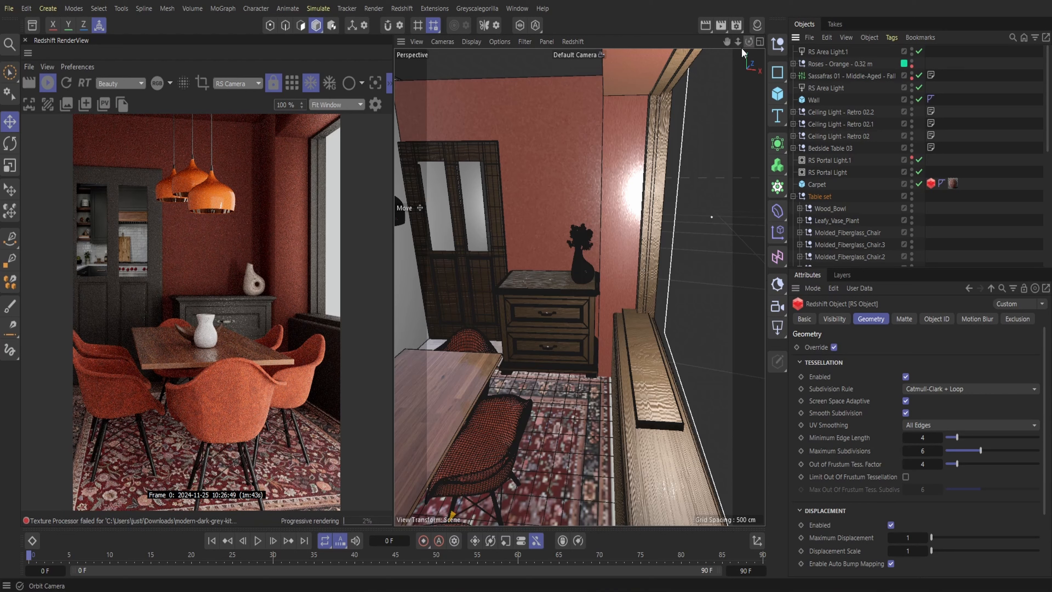
# Nudge the vertical window-frame trims Cube.8 and Cube.10 slightly
pyautogui.click(649, 254)
pyautogui.moveTo(669, 250); pyautogui.dragTo(680, 256)
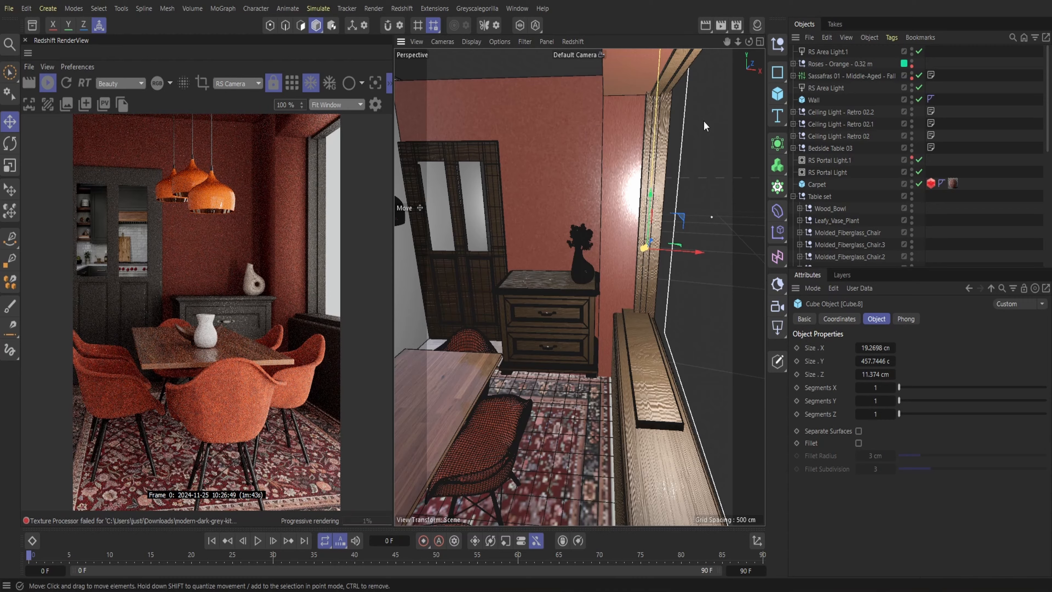
pyautogui.click(661, 83)
pyautogui.moveTo(699, 92); pyautogui.dragTo(693, 91)
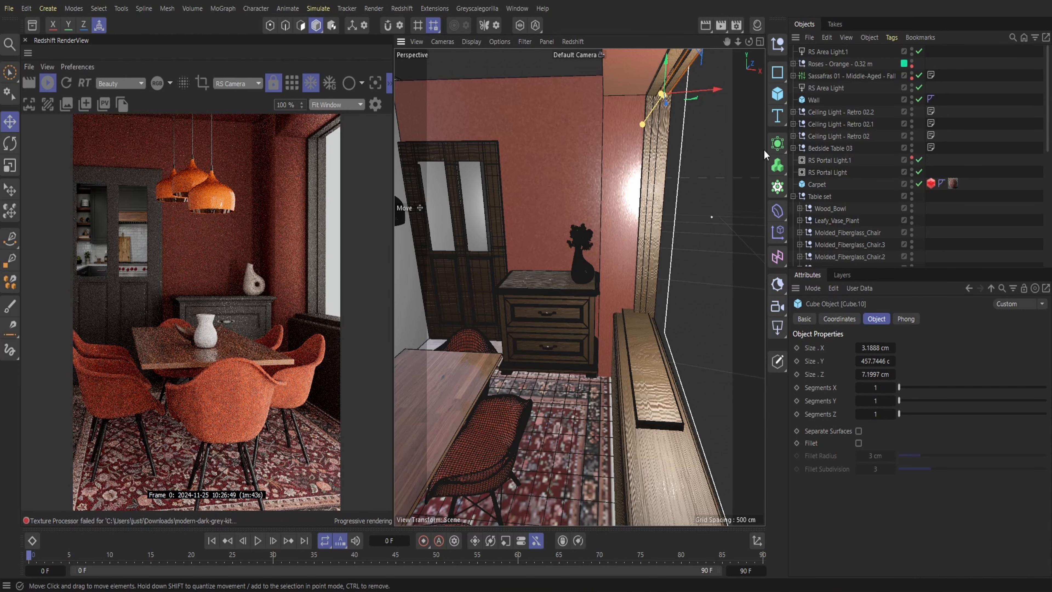
# Duplicate the vertical window-frame trim Cube.9 by copying and pasting it
pyautogui.click(659, 236)
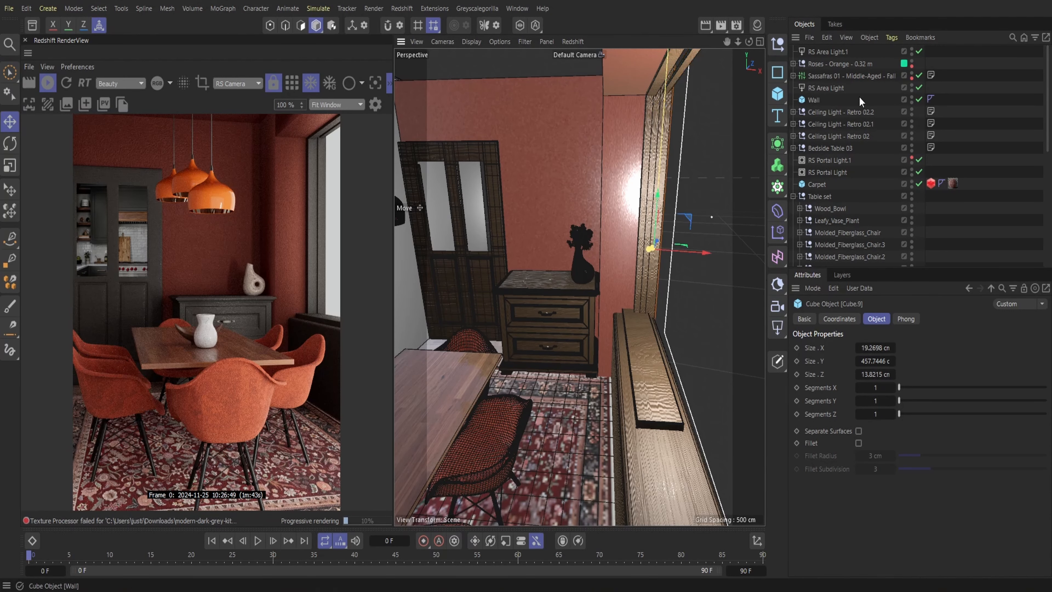
pyautogui.click(827, 39)
pyautogui.click(843, 88)
pyautogui.click(825, 38)
pyautogui.click(845, 103)
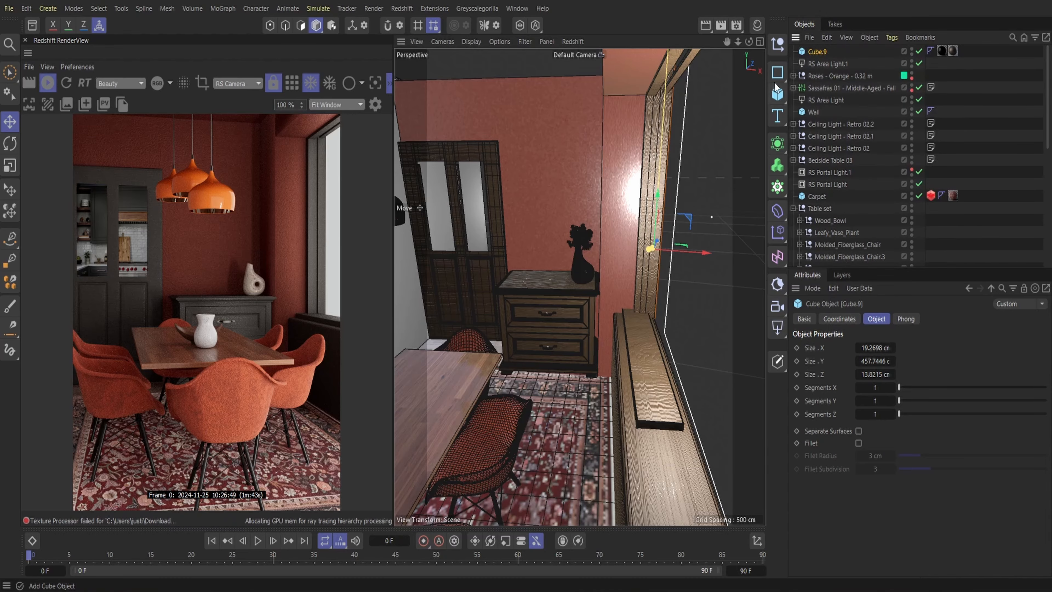
# Resize the duplicated trim to about 21.2 cm in X and 8.2 cm in Z along the outer side of the window frame
pyautogui.moveTo(738, 42); pyautogui.dragTo(665, 76)
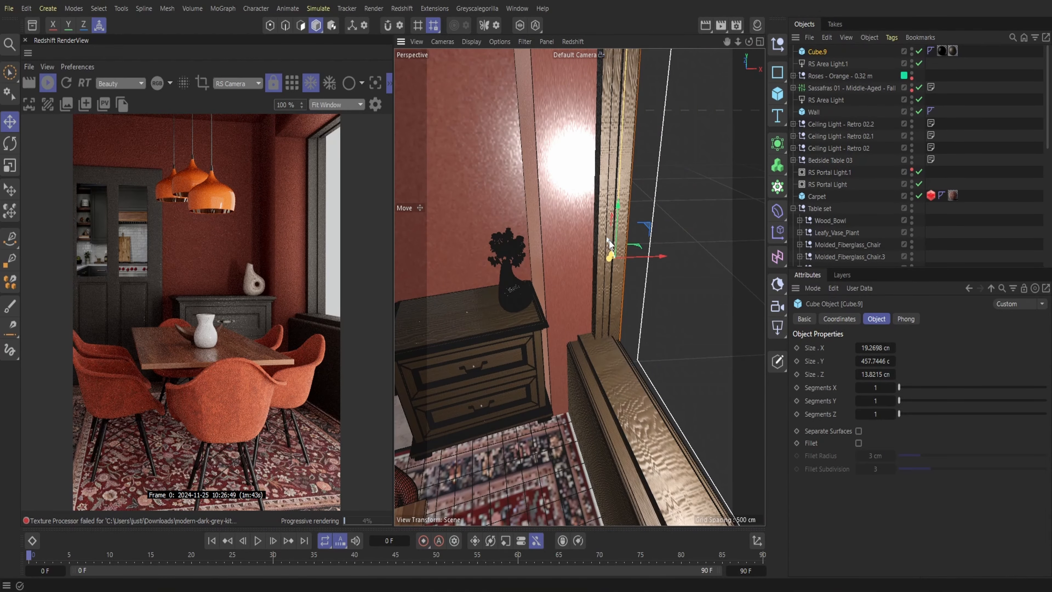
pyautogui.moveTo(609, 244); pyautogui.dragTo(629, 277)
pyautogui.moveTo(738, 42); pyautogui.dragTo(741, 36)
pyautogui.moveTo(637, 257); pyautogui.dragTo(641, 251)
pyautogui.moveTo(749, 42); pyautogui.dragTo(749, 40)
pyautogui.moveTo(620, 291); pyautogui.dragTo(647, 267)
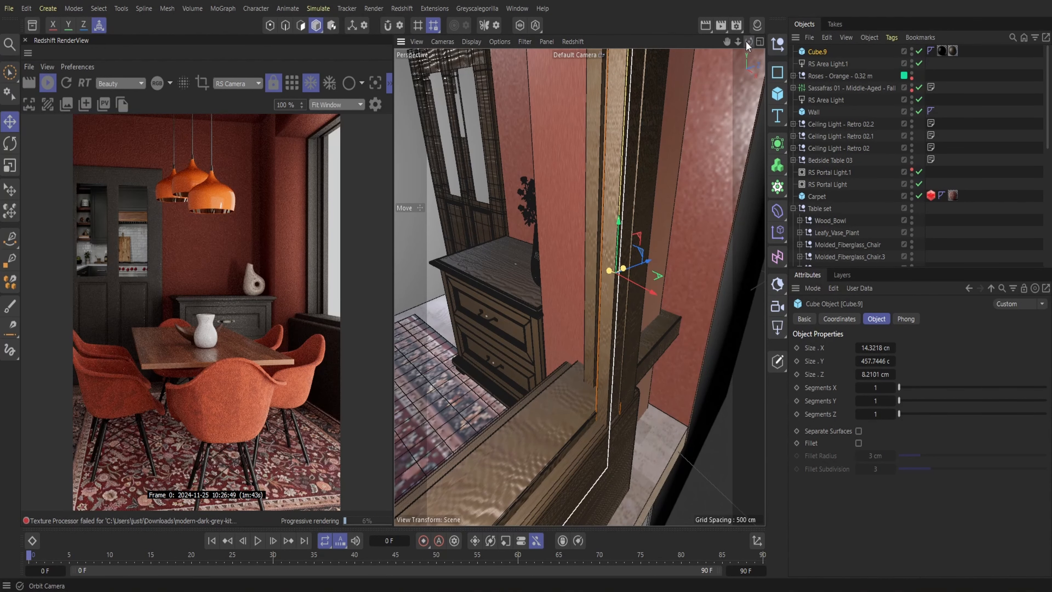
pyautogui.moveTo(747, 43); pyautogui.dragTo(757, 63)
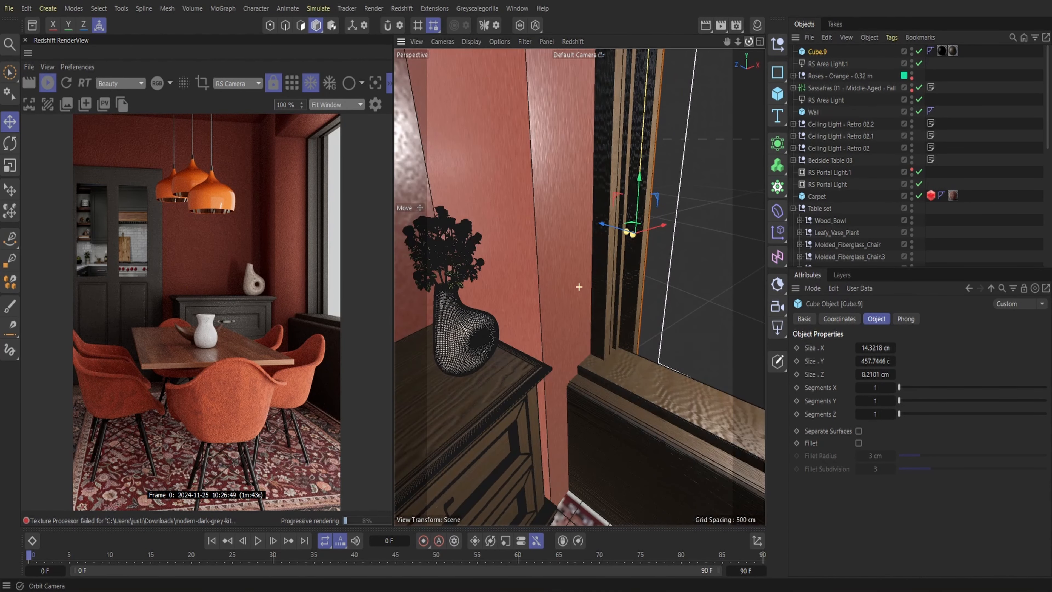
pyautogui.moveTo(626, 233); pyautogui.dragTo(614, 234)
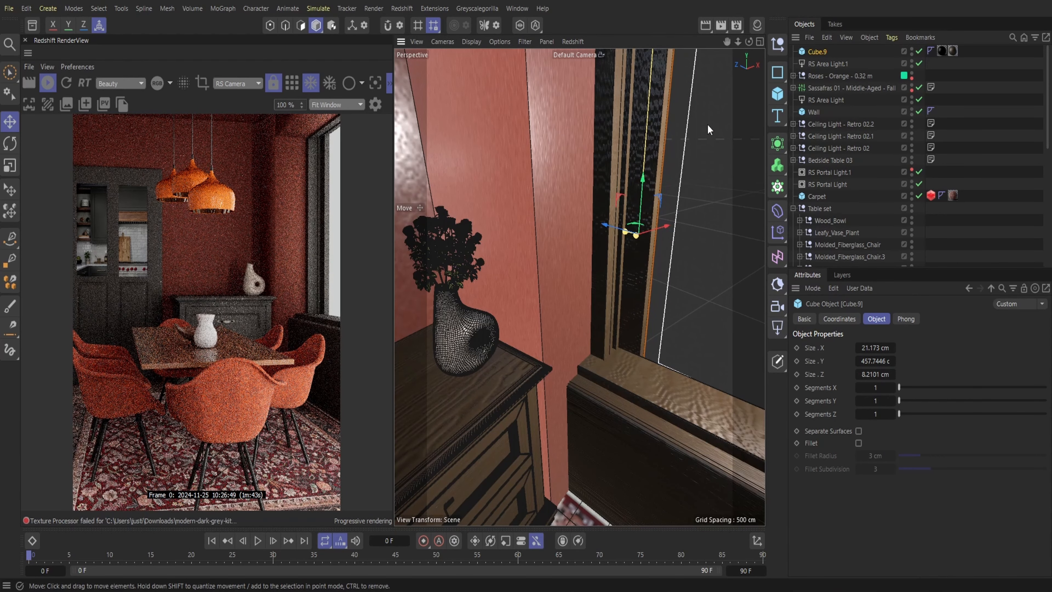
# Hide the Wall object of the Building group in the viewport to expose the window frame
pyautogui.moveTo(750, 52); pyautogui.dragTo(739, 45)
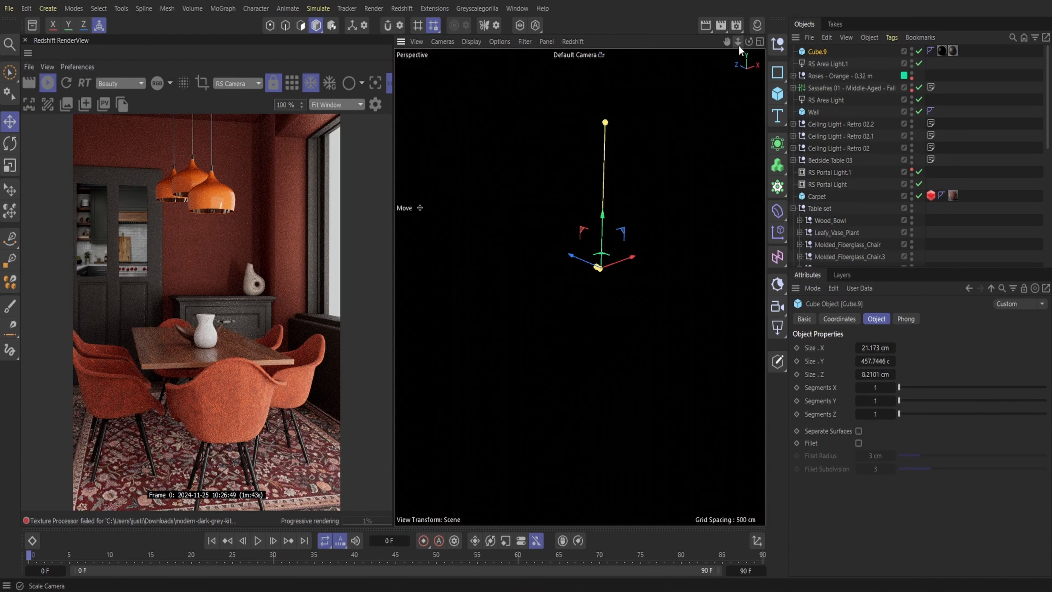
pyautogui.scroll(-4, 580, 286)
pyautogui.click(542, 311)
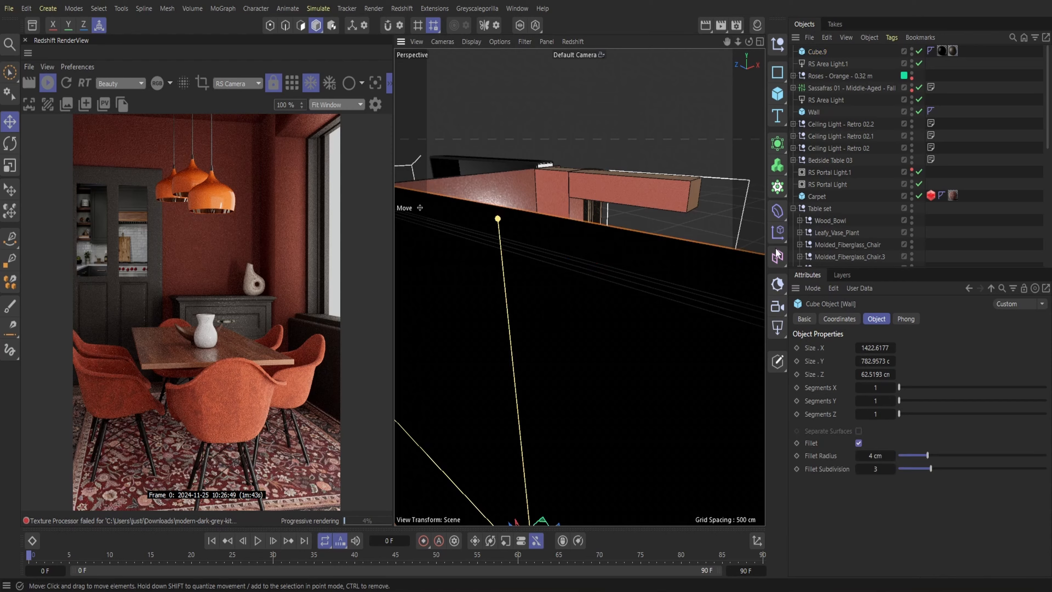
pyautogui.scroll(-7, 828, 216)
pyautogui.click(912, 115)
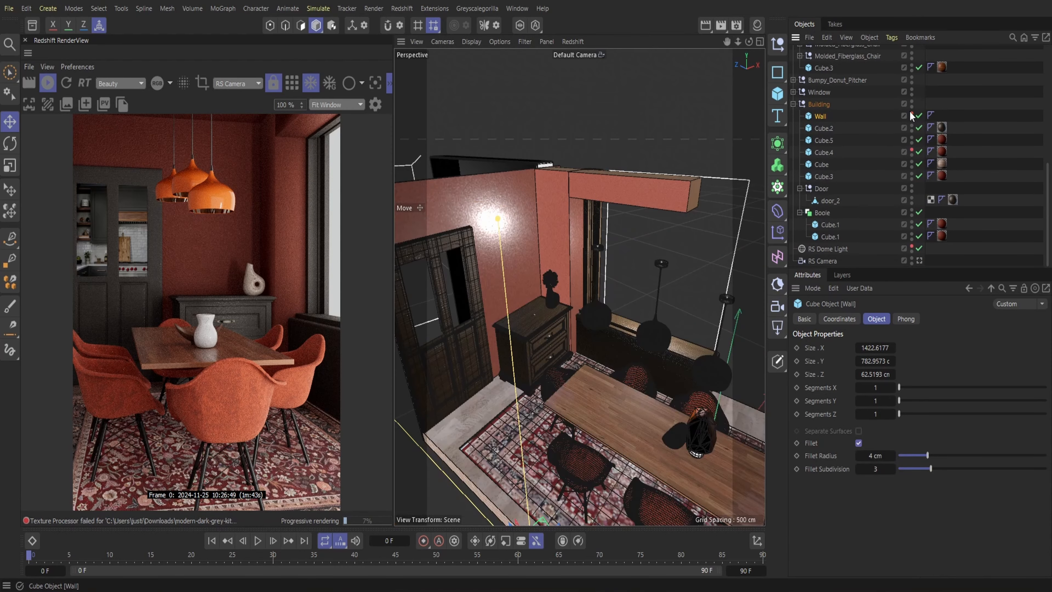
pyautogui.moveTo(737, 41); pyautogui.dragTo(665, 101)
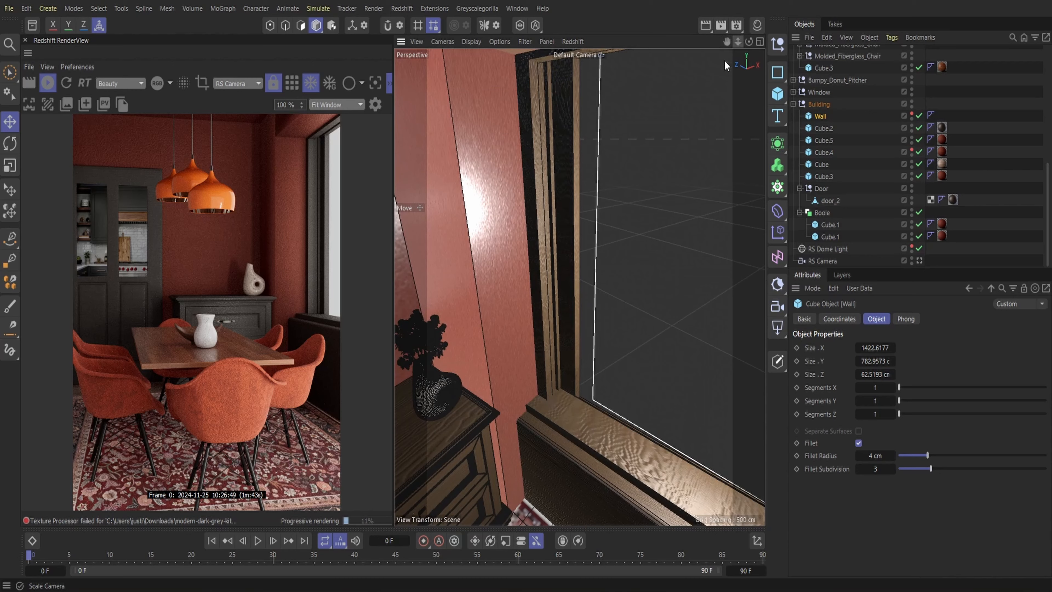
# Duplicate the outer vertical window-frame trim Cube.9 by copying and pasting it, and rotate the copy to horizontal
pyautogui.click(585, 191)
pyautogui.click(827, 38)
pyautogui.click(840, 90)
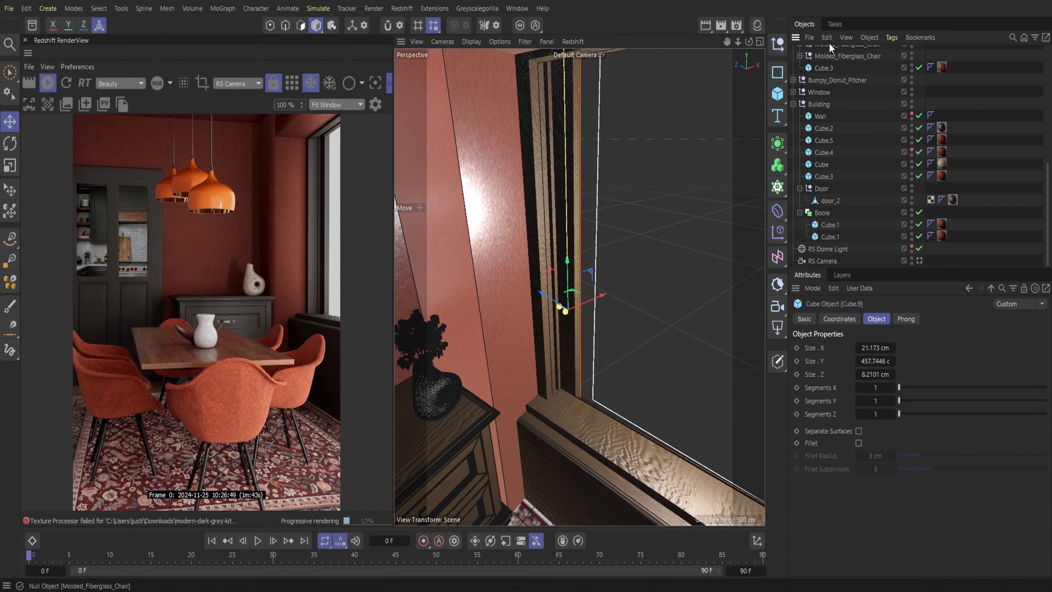
pyautogui.click(828, 39)
pyautogui.click(843, 103)
pyautogui.press('r')
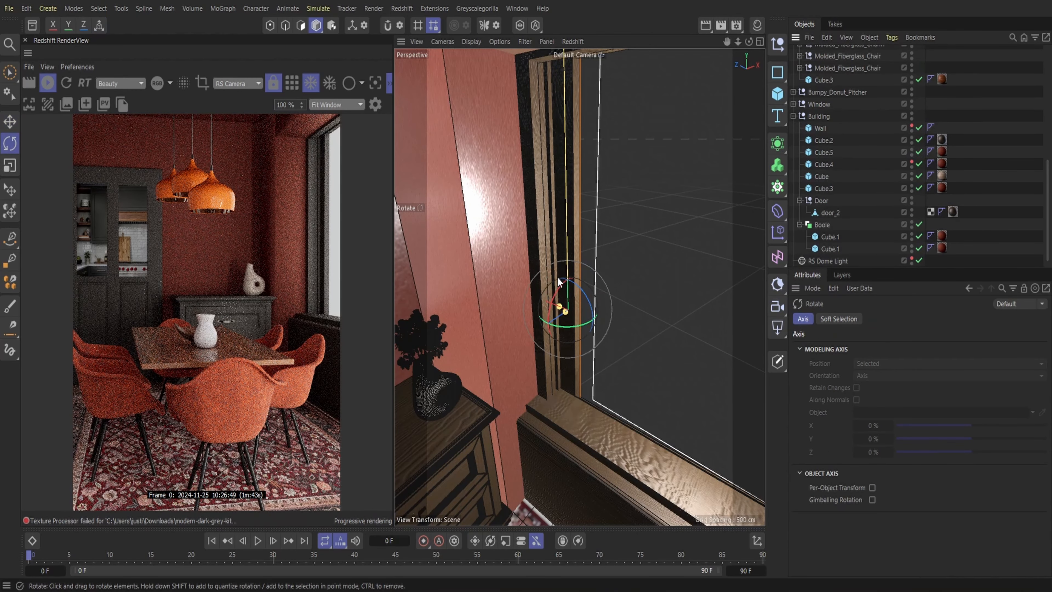
pyautogui.moveTo(592, 304); pyautogui.dragTo(546, 282)
pyautogui.moveTo(454, 269); pyautogui.dragTo(472, 272)
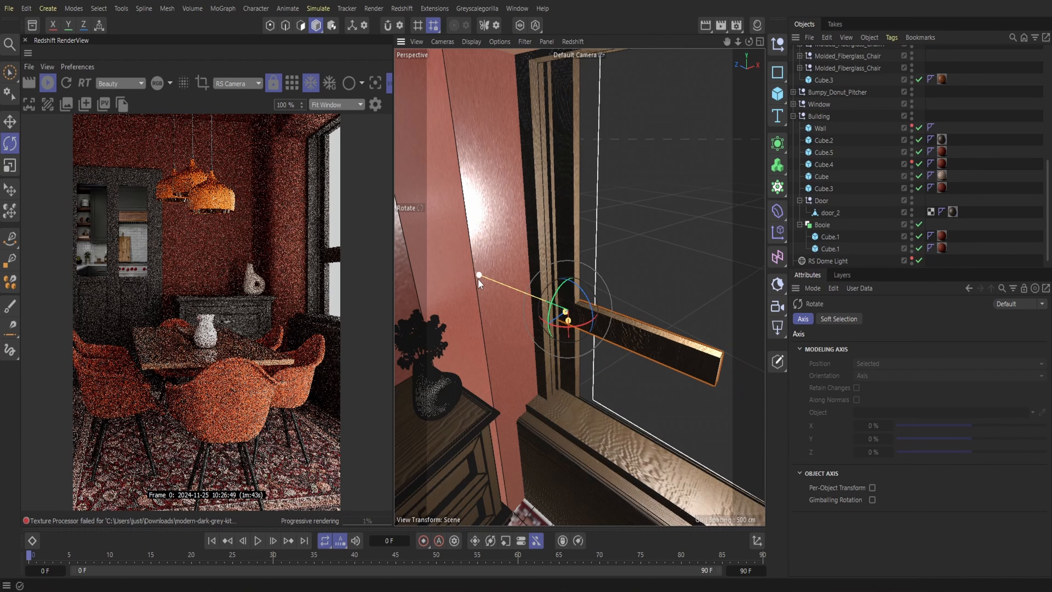
# Resize the horizontal trim to about 23.2 cm in X and 293.5 cm in Y, and lower it onto the window sill
pyautogui.press('e')
pyautogui.moveTo(578, 295); pyautogui.dragTo(555, 218)
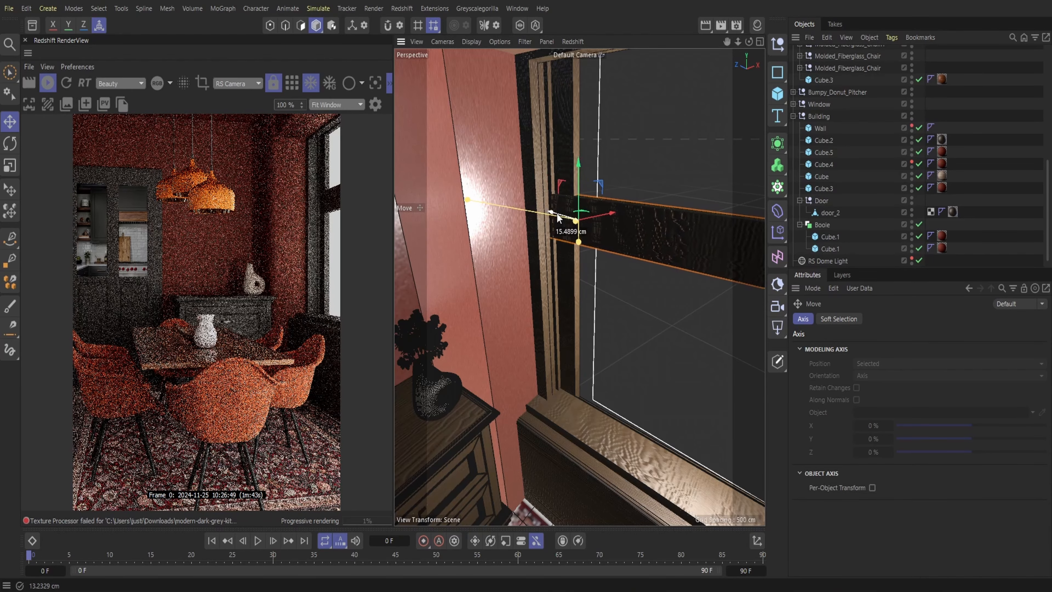
pyautogui.moveTo(750, 42)
pyautogui.mouseDown()
pyautogui.moveTo(719, 47)
pyautogui.moveTo(750, 48)
pyautogui.mouseUp()
pyautogui.moveTo(613, 234); pyautogui.dragTo(618, 231)
pyautogui.moveTo(749, 41); pyautogui.dragTo(800, 30)
pyautogui.moveTo(495, 283); pyautogui.dragTo(458, 441)
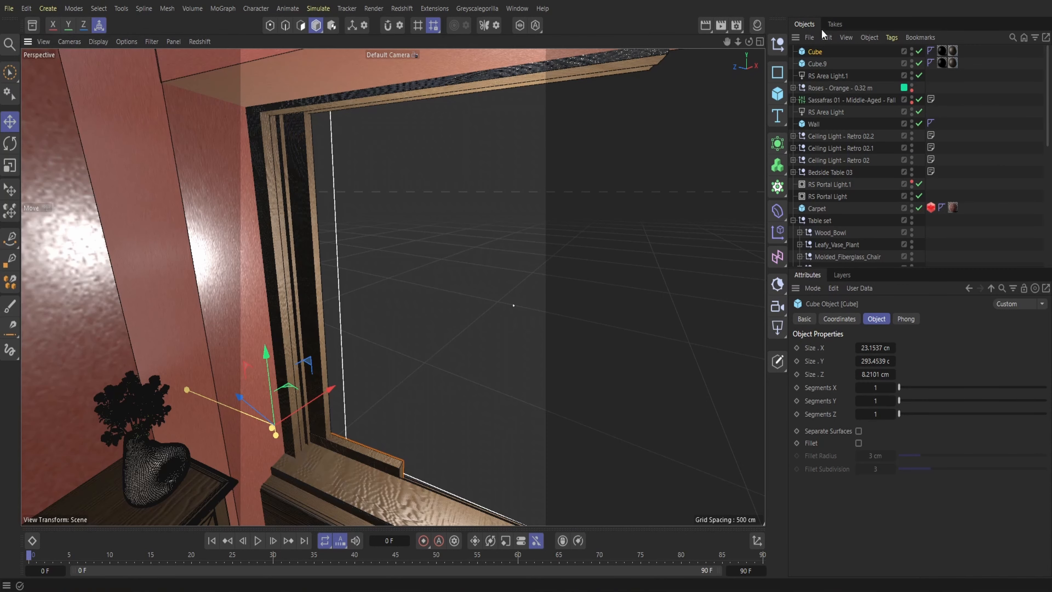
# Duplicate the horizontal sill trim by copying and pasting it, and raise the copy to about mid-height of the window opening
pyautogui.click(827, 37)
pyautogui.click(827, 37)
pyautogui.click(827, 37)
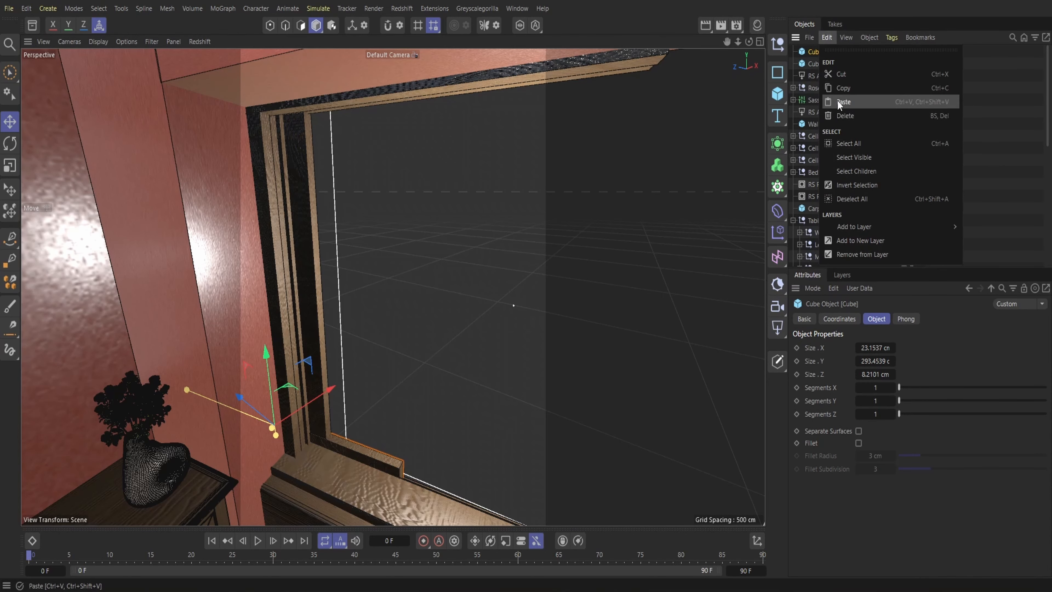
pyautogui.click(840, 102)
pyautogui.moveTo(269, 375); pyautogui.dragTo(295, 249)
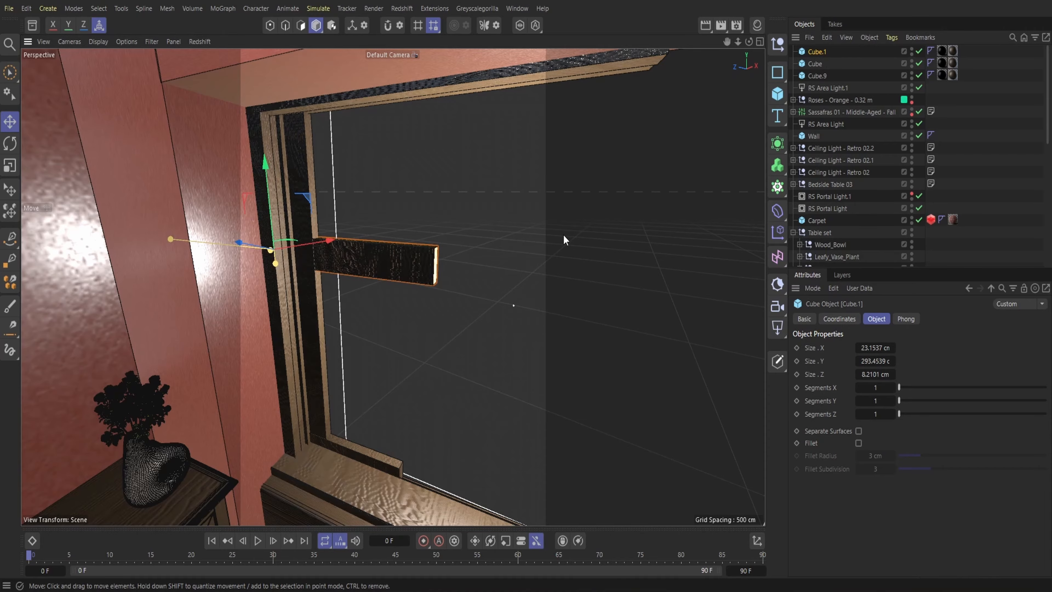
# Save the scene file Resculpted dinning room.c4d
pyautogui.moveTo(738, 41)
pyautogui.mouseDown()
pyautogui.moveTo(724, 43)
pyautogui.moveTo(737, 44)
pyautogui.moveTo(729, 17)
pyautogui.moveTo(737, 27)
pyautogui.mouseUp()
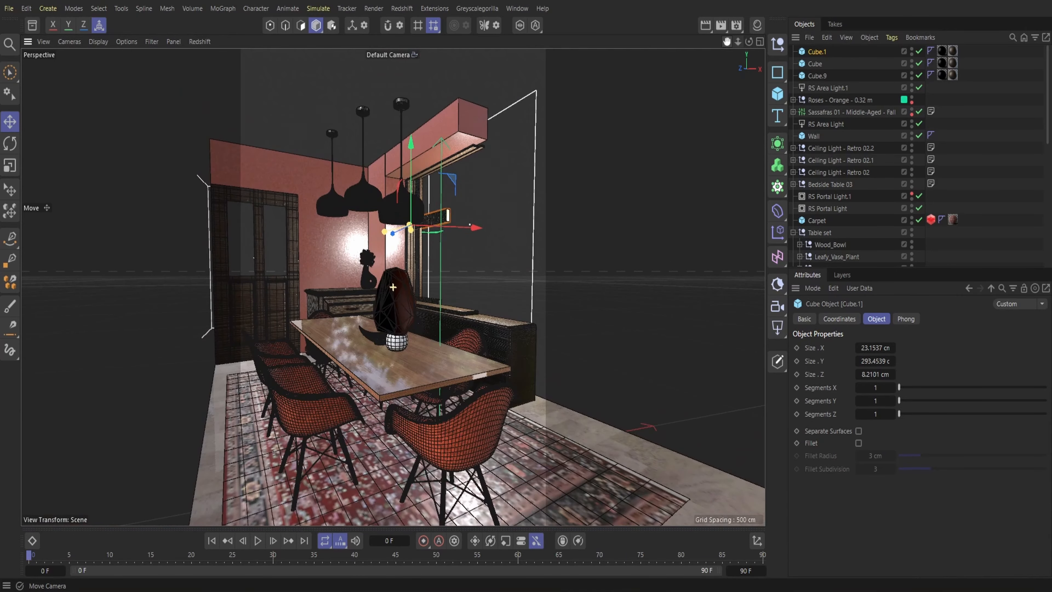
pyautogui.click(8, 9)
pyautogui.click(55, 158)
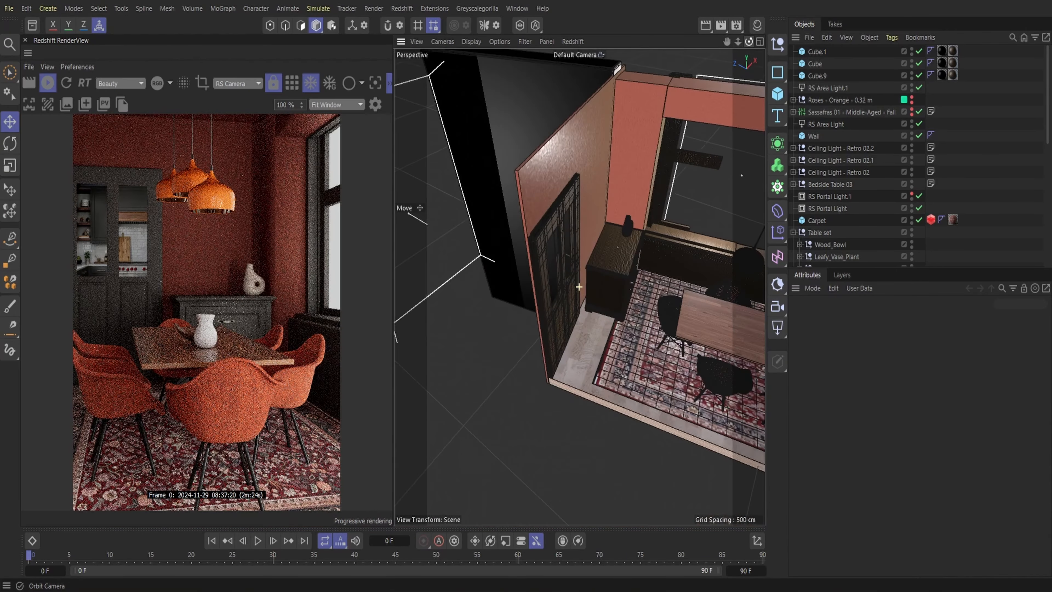
# Duplicate the vertical window-frame trim Cube.6 by copying and pasting it, and move the copy along X to the door
pyautogui.moveTo(748, 42); pyautogui.dragTo(707, 23)
pyautogui.keyDown('alt'); pyautogui.moveTo(679, 224); pyautogui.dragTo(691, 180); pyautogui.keyUp('alt')
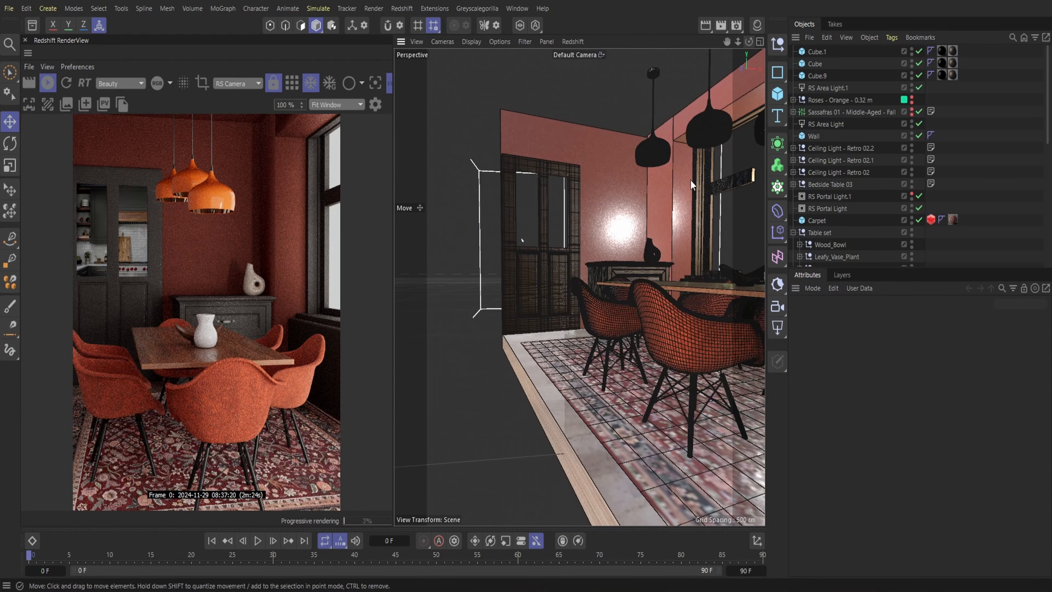
pyautogui.click(697, 204)
pyautogui.click(827, 37)
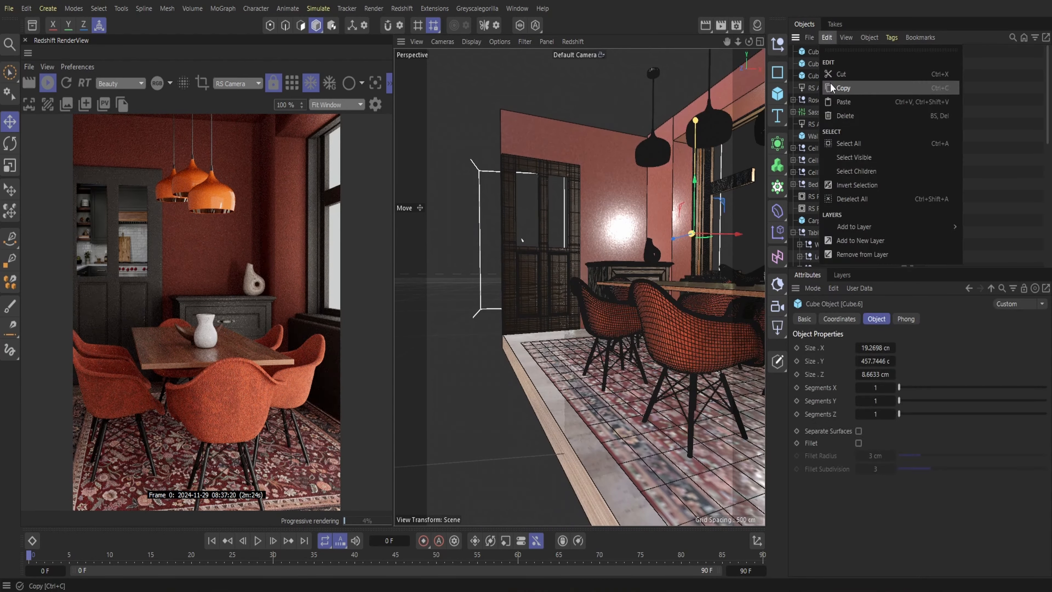
pyautogui.click(830, 41)
pyautogui.click(827, 38)
pyautogui.click(845, 104)
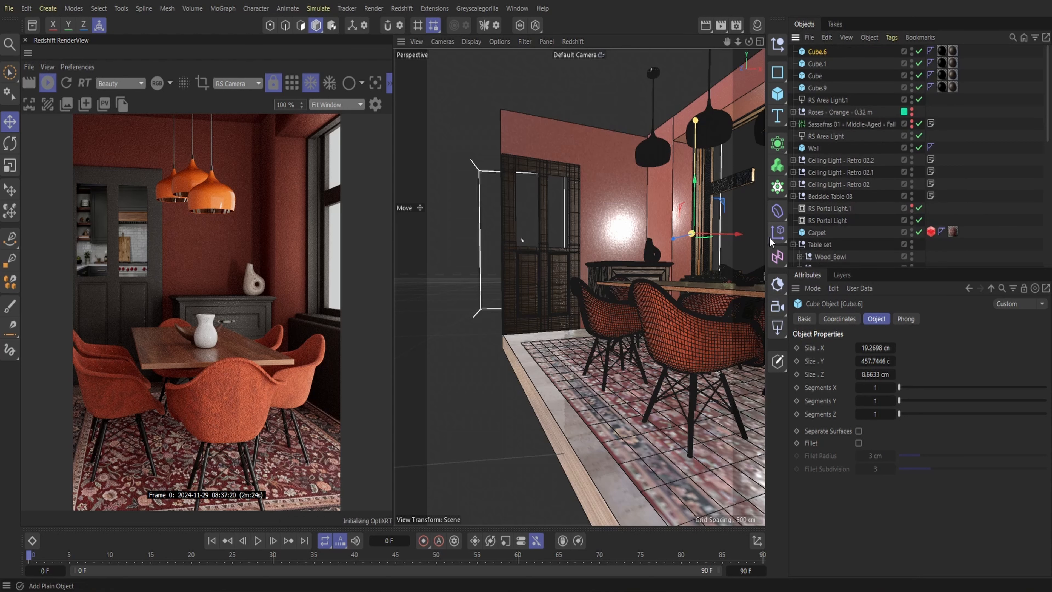
pyautogui.moveTo(740, 240); pyautogui.dragTo(618, 203)
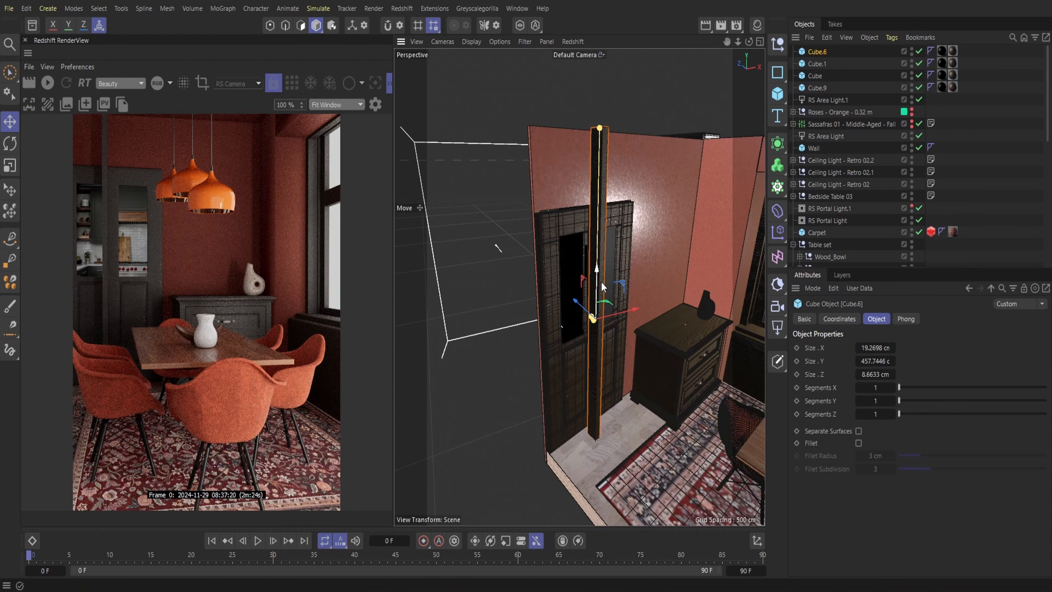
pyautogui.moveTo(596, 174)
pyautogui.mouseDown()
pyautogui.moveTo(590, 147)
pyautogui.moveTo(589, 170)
pyautogui.moveTo(607, 191)
pyautogui.mouseUp()
# Rotate the copied trim to horizontal and align it against the wall along the door's top edge
pyautogui.click(9, 143)
pyautogui.moveTo(738, 42); pyautogui.dragTo(748, 43)
pyautogui.click(10, 123)
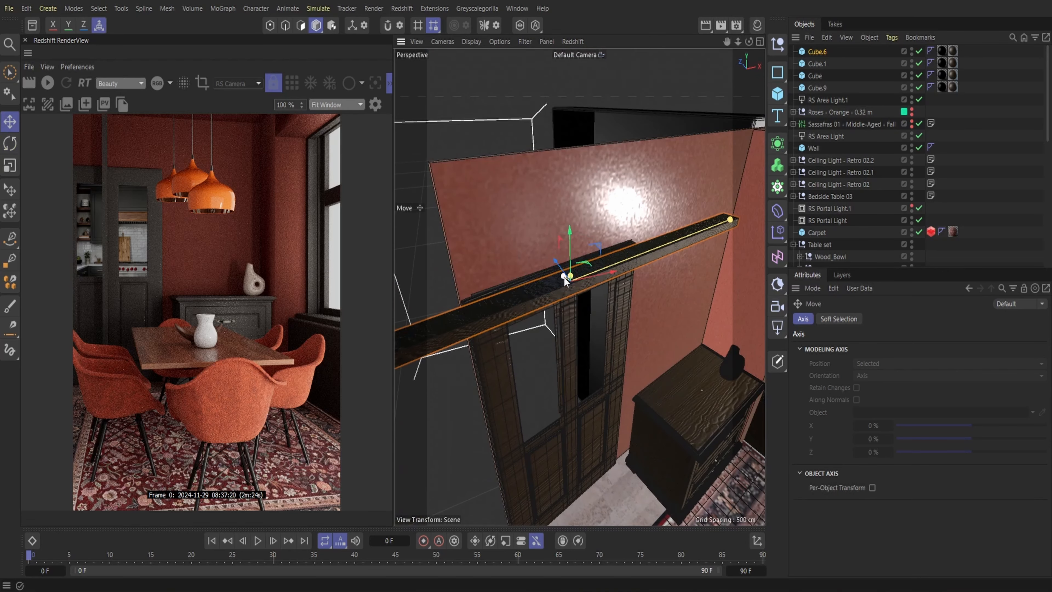
pyautogui.moveTo(565, 282); pyautogui.dragTo(550, 264)
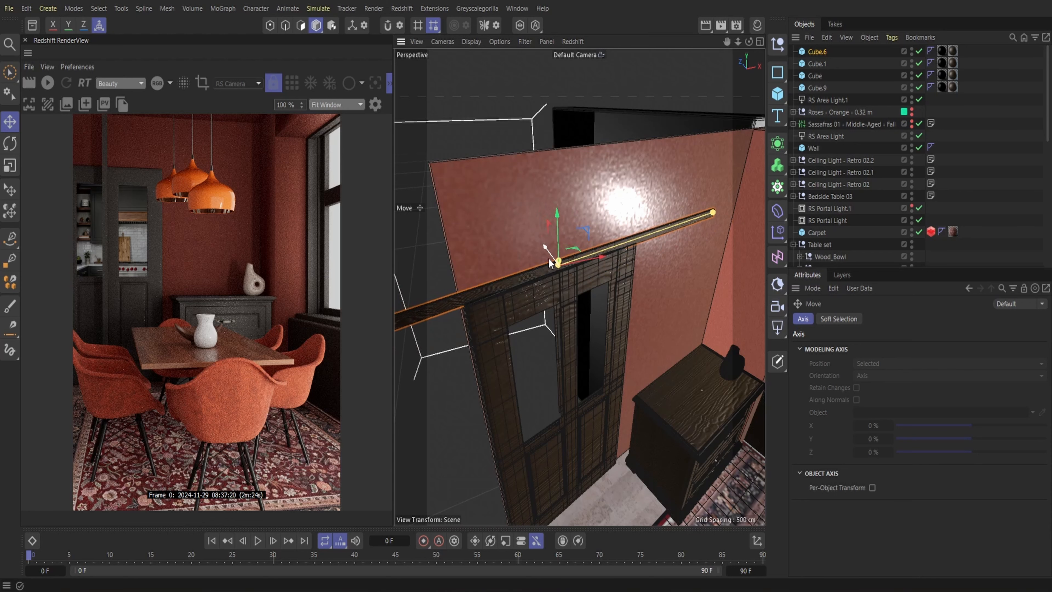
pyautogui.moveTo(749, 41); pyautogui.dragTo(732, 54)
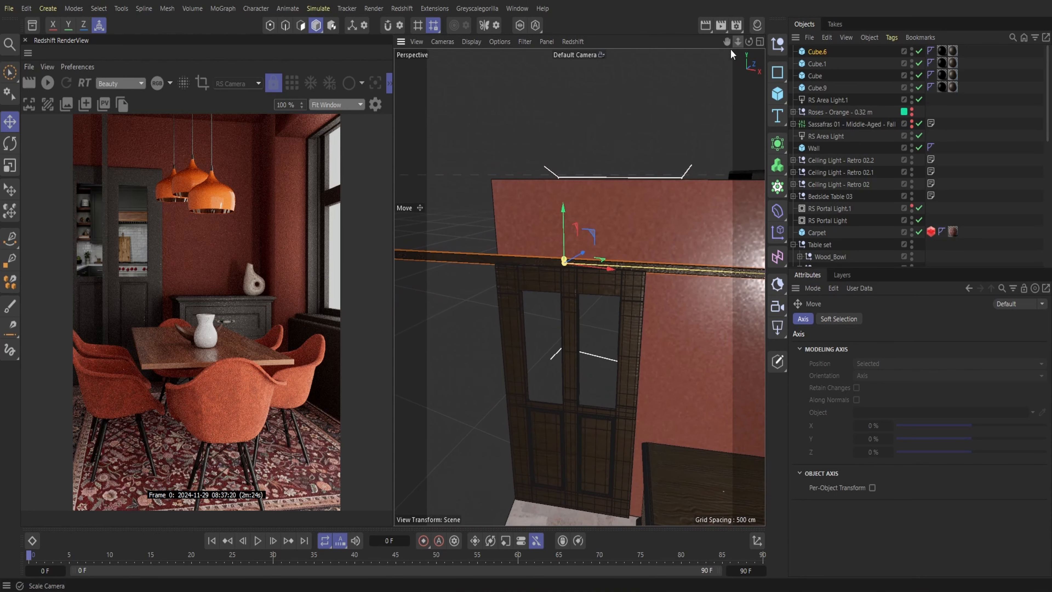
# Shorten the horizontal trim above the door to roughly the door's width
pyautogui.click(25, 41)
pyautogui.moveTo(738, 41)
pyautogui.mouseDown()
pyautogui.moveTo(758, 42)
pyautogui.moveTo(747, 45)
pyautogui.mouseUp()
pyautogui.moveTo(721, 268); pyautogui.dragTo(512, 261)
pyautogui.click(26, 8)
pyautogui.click(40, 43)
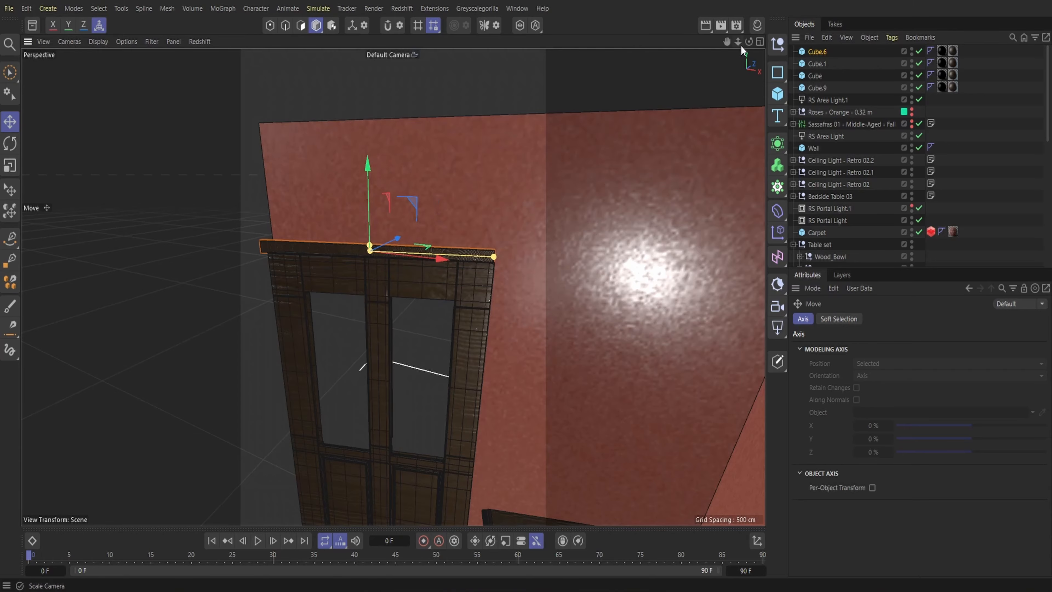
# Shift the trim above the door along its depth axis so it sits over the door's top edge
pyautogui.moveTo(749, 42); pyautogui.dragTo(847, 6)
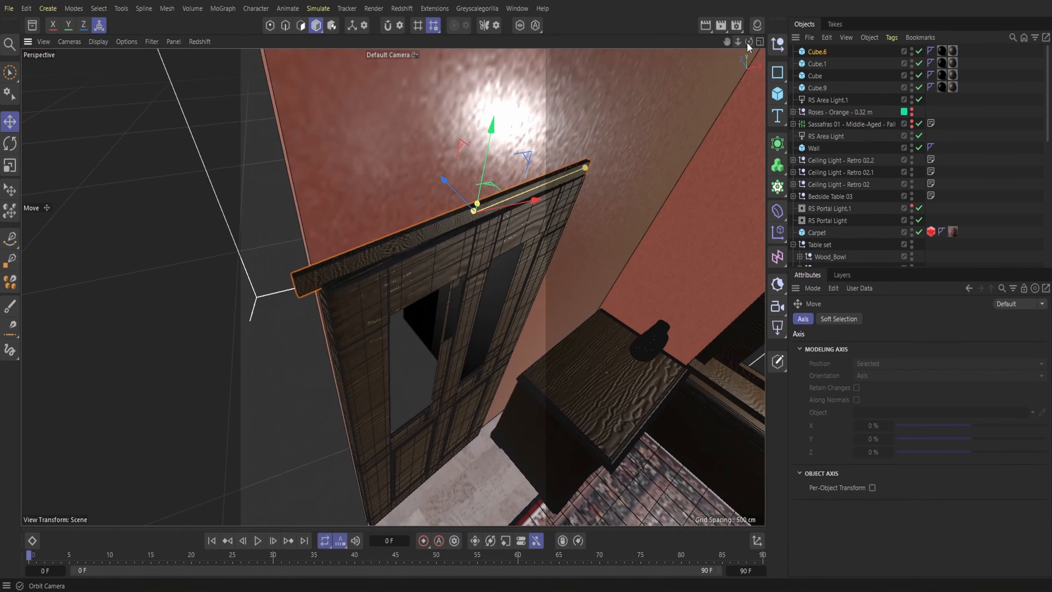
pyautogui.moveTo(748, 43); pyautogui.dragTo(501, 207)
pyautogui.moveTo(394, 210); pyautogui.dragTo(372, 211)
pyautogui.moveTo(749, 42); pyautogui.dragTo(710, 62)
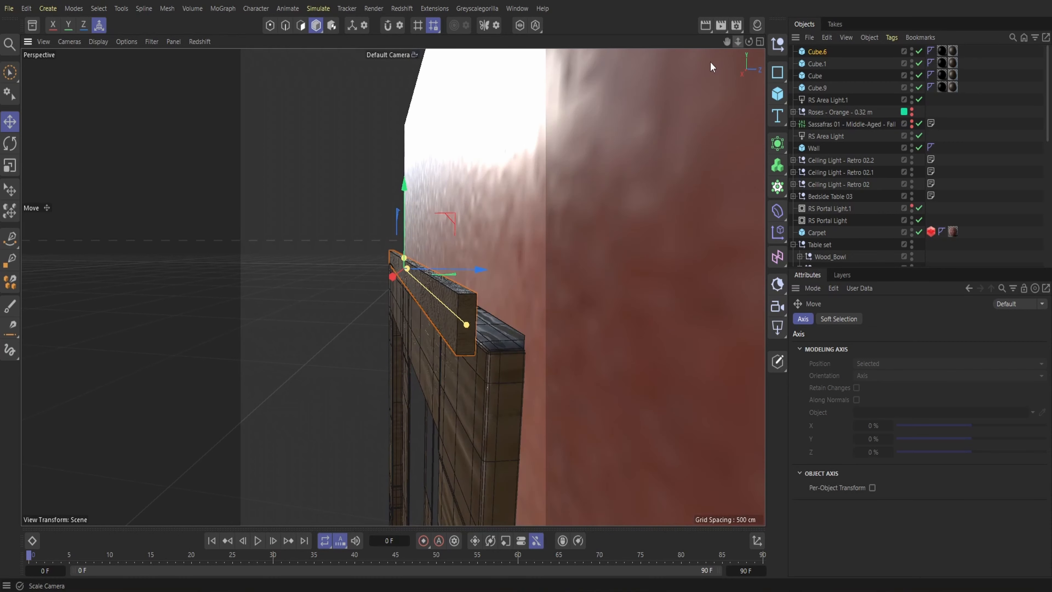
pyautogui.click(10, 143)
pyautogui.moveTo(426, 272); pyautogui.dragTo(459, 265)
pyautogui.press('e')
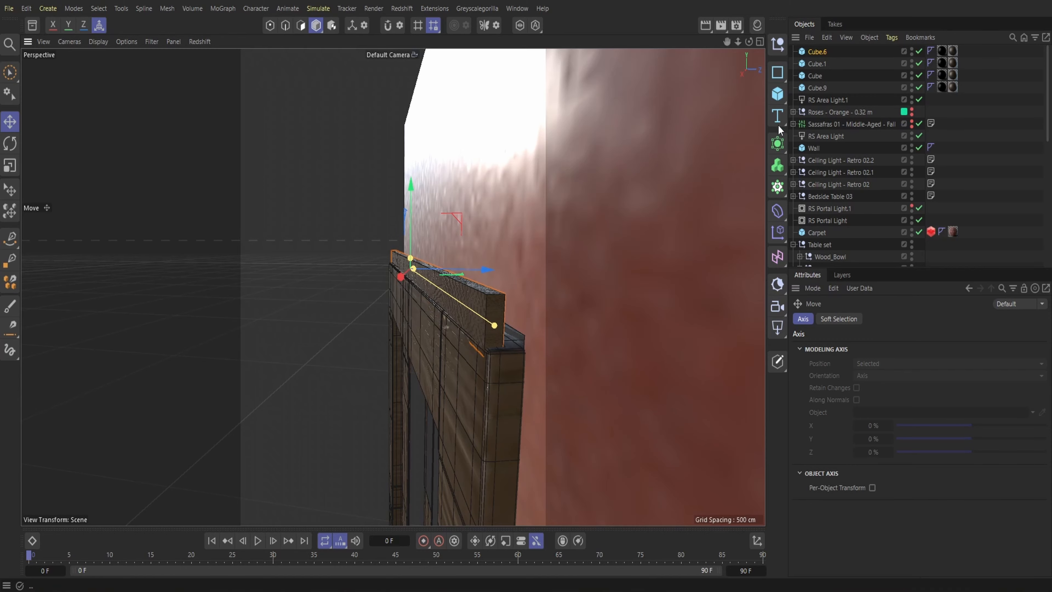
# Duplicate the horizontal trim above the door by copying and pasting it
pyautogui.moveTo(727, 41); pyautogui.dragTo(725, 50)
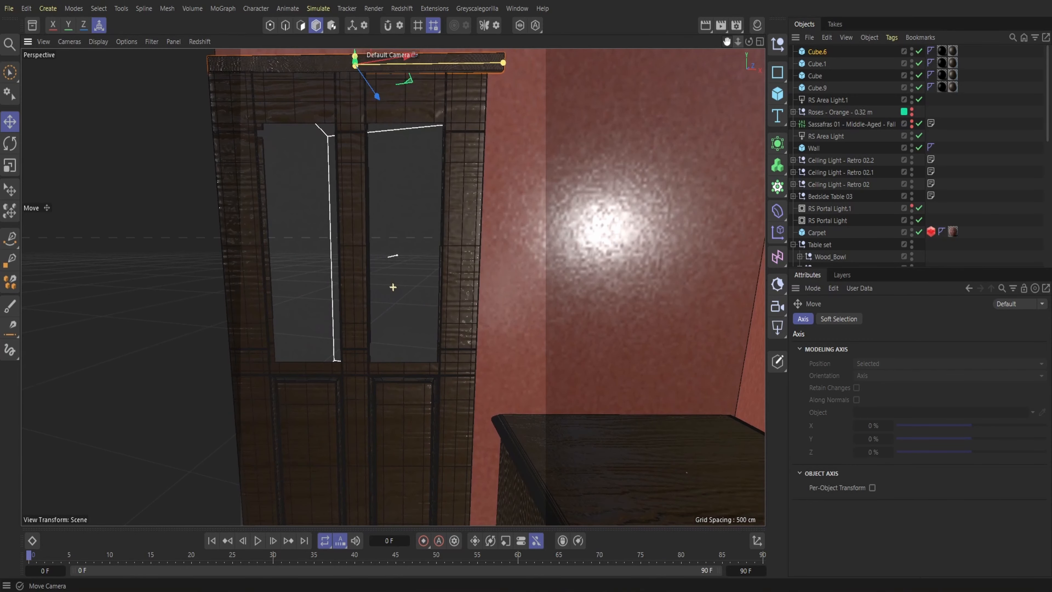
pyautogui.click(827, 38)
pyautogui.click(833, 57)
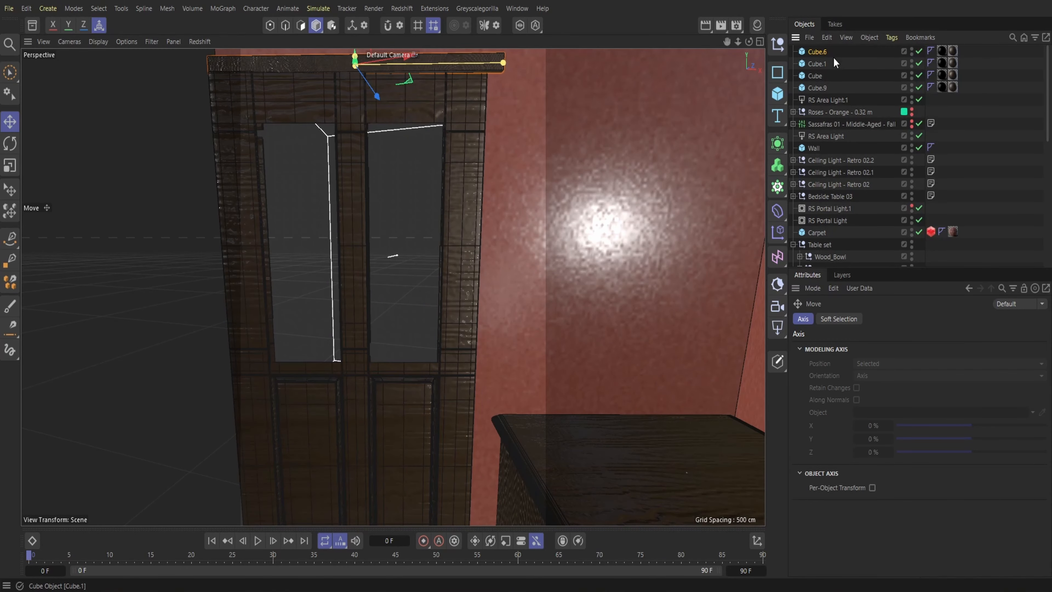
pyautogui.click(824, 39)
pyautogui.click(844, 102)
# Rotate the copied door trim to vertical and move it toward the side of the door next to the cabinet
pyautogui.click(10, 143)
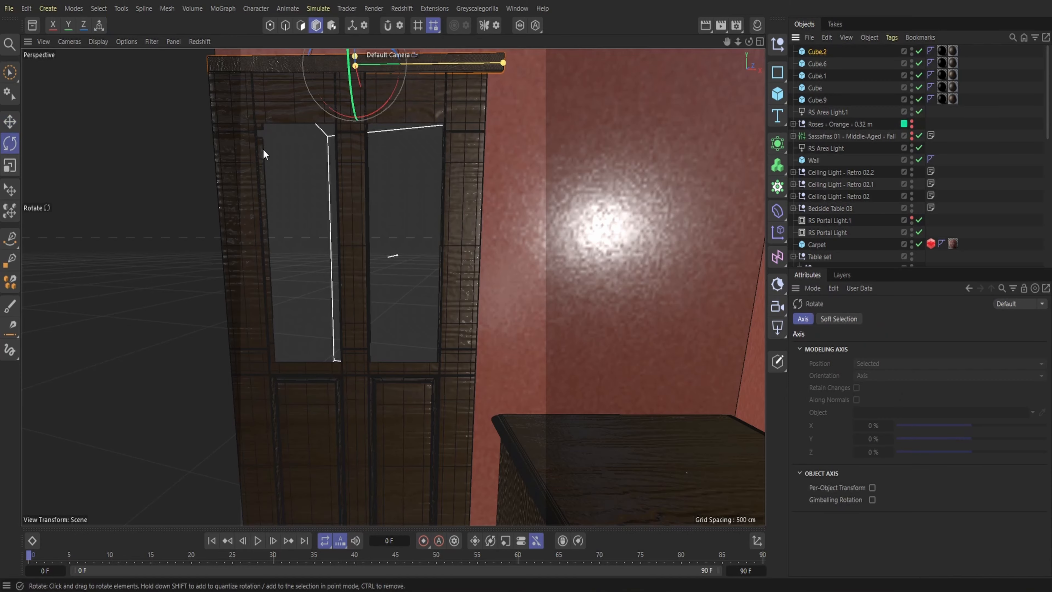
pyautogui.moveTo(727, 42); pyautogui.dragTo(528, 176)
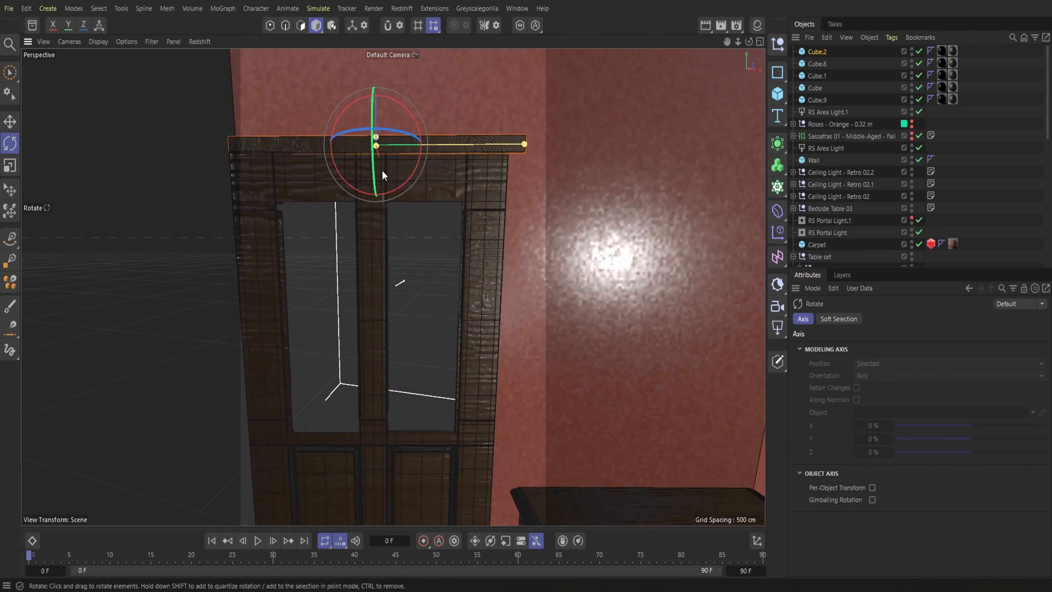
pyautogui.click(12, 121)
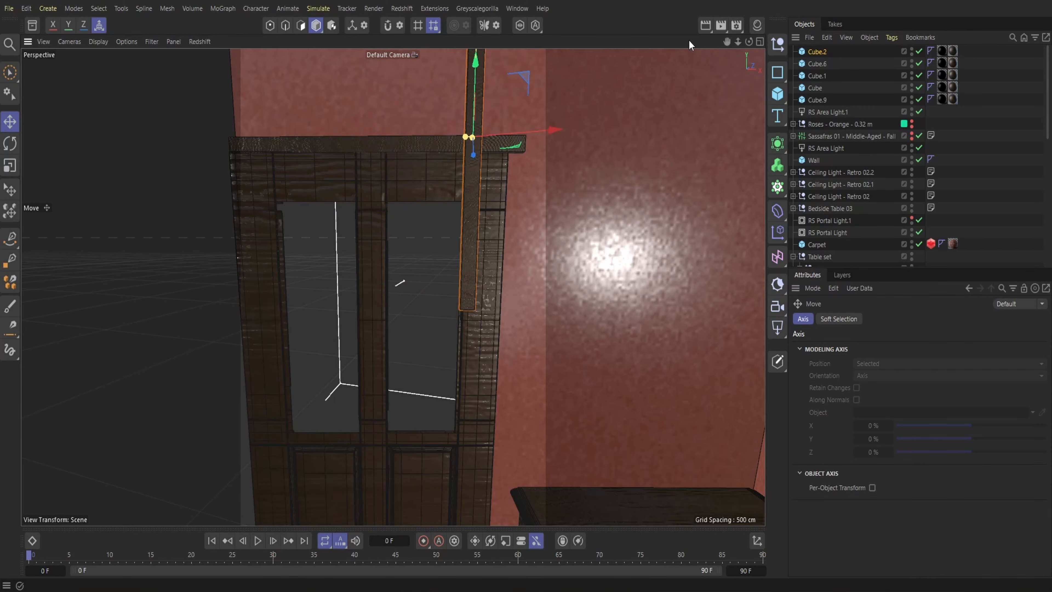
pyautogui.moveTo(749, 43); pyautogui.dragTo(755, 44)
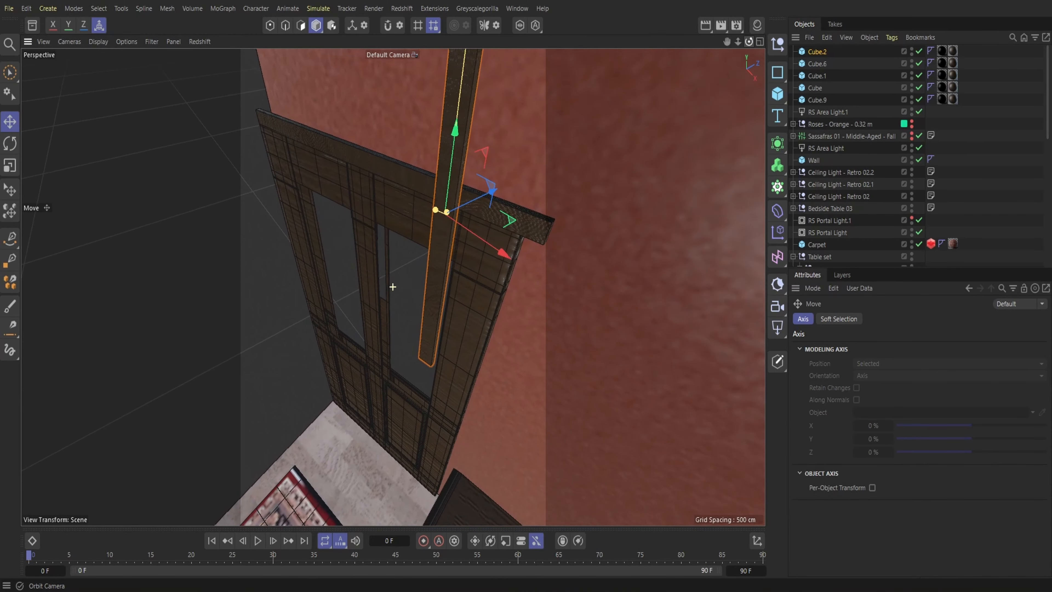
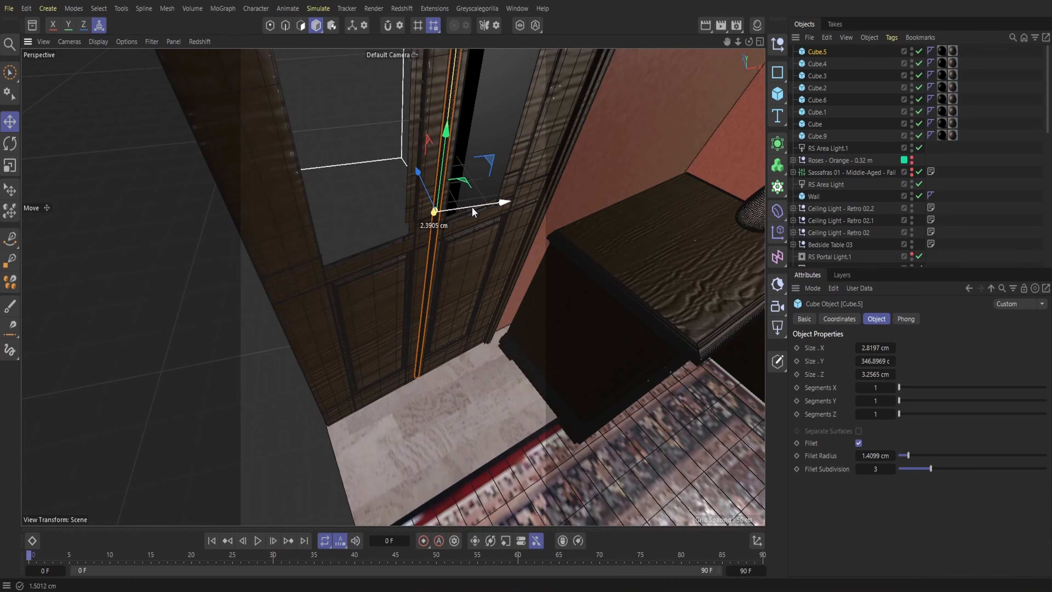
# Centre the vertical trim on the post between the door's two glass panes and lower it to match the door's height
pyautogui.keyDown('alt'); pyautogui.moveTo(461, 207); pyautogui.dragTo(393, 286); pyautogui.keyUp('alt')
pyautogui.scroll(-10, 393, 287)
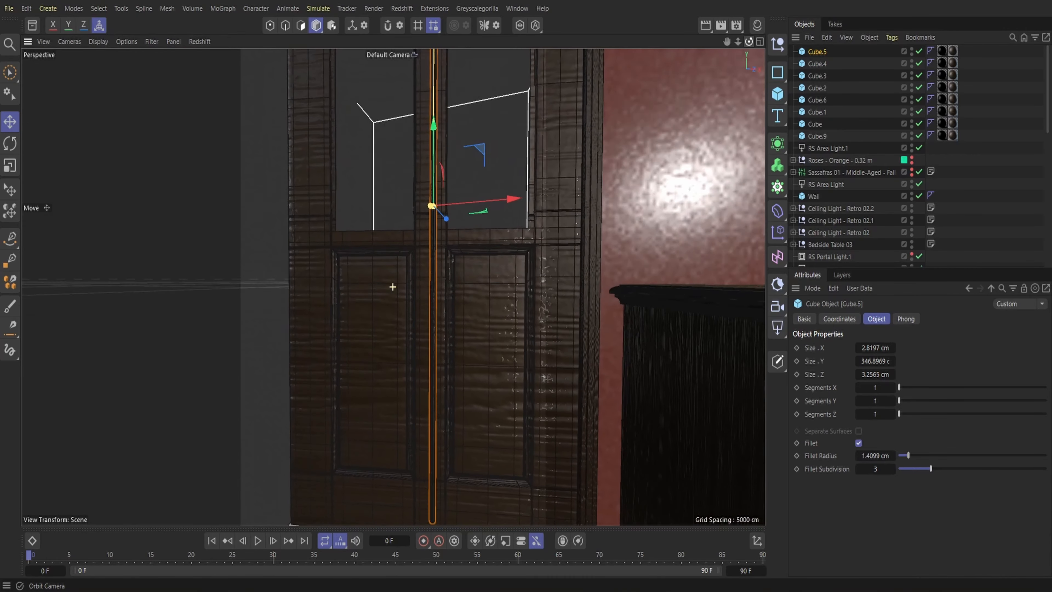
pyautogui.moveTo(737, 42); pyautogui.dragTo(699, 102)
pyautogui.moveTo(738, 41); pyautogui.dragTo(799, 41)
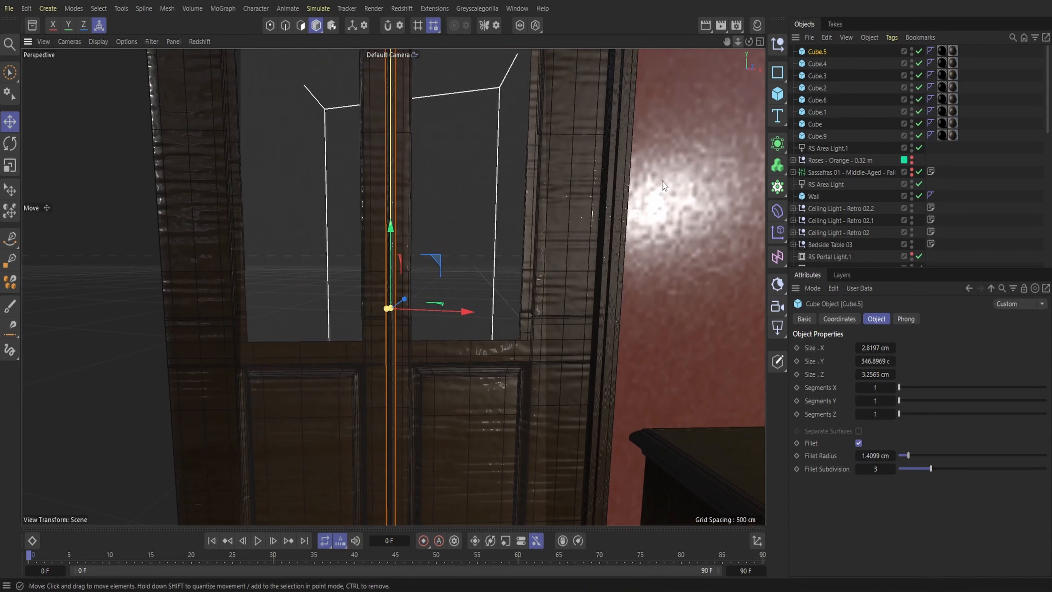
pyautogui.moveTo(415, 310); pyautogui.dragTo(408, 309)
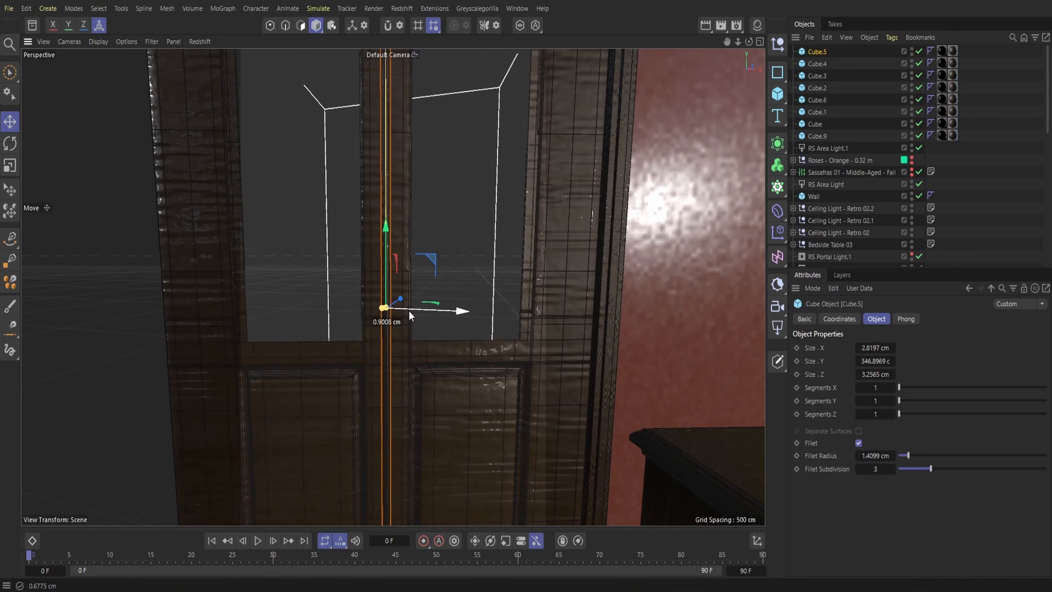
pyautogui.moveTo(736, 40); pyautogui.dragTo(756, 57)
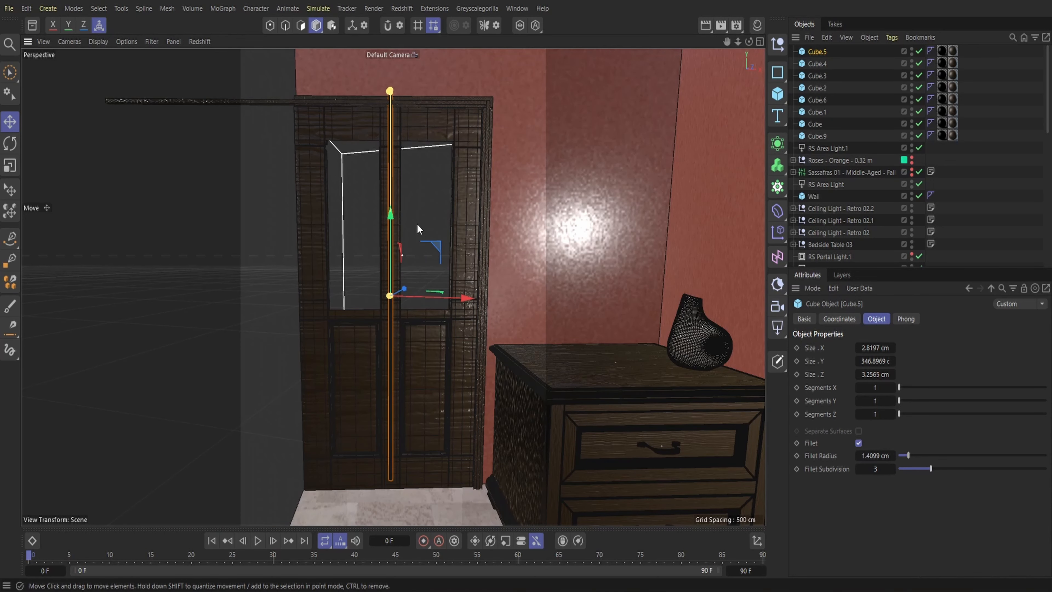
pyautogui.moveTo(392, 222); pyautogui.dragTo(388, 236)
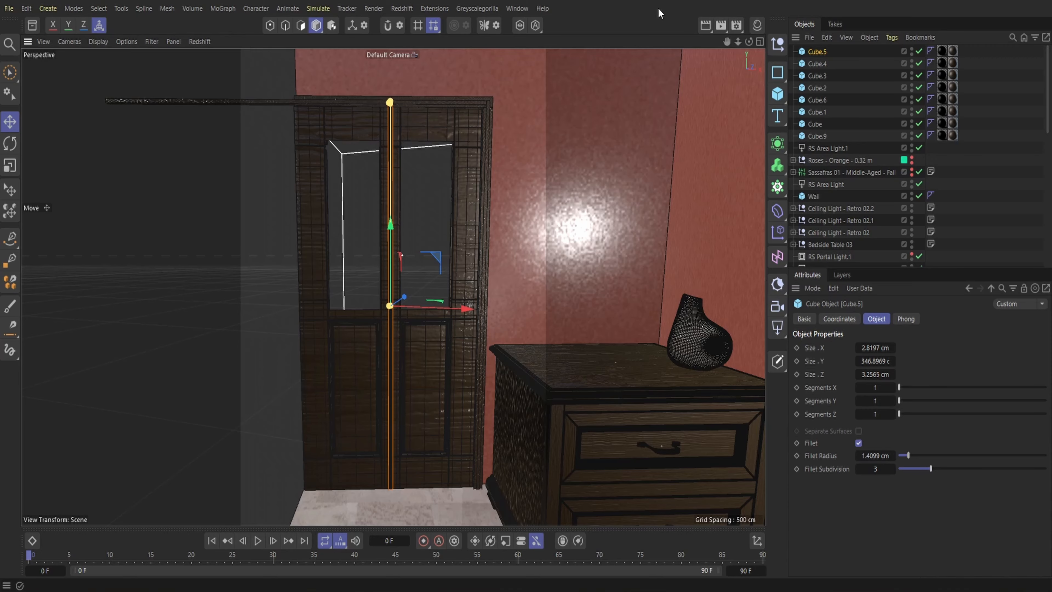
# Switch to Greyscalegorilla Studio and search its asset library for "table"
pyautogui.click(529, 165)
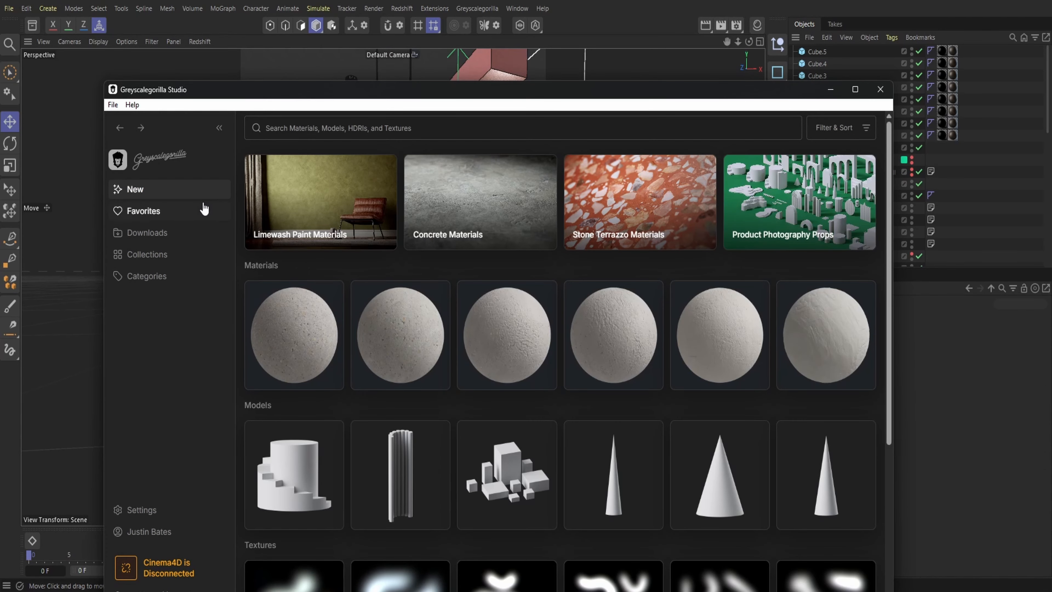
pyautogui.click(292, 134)
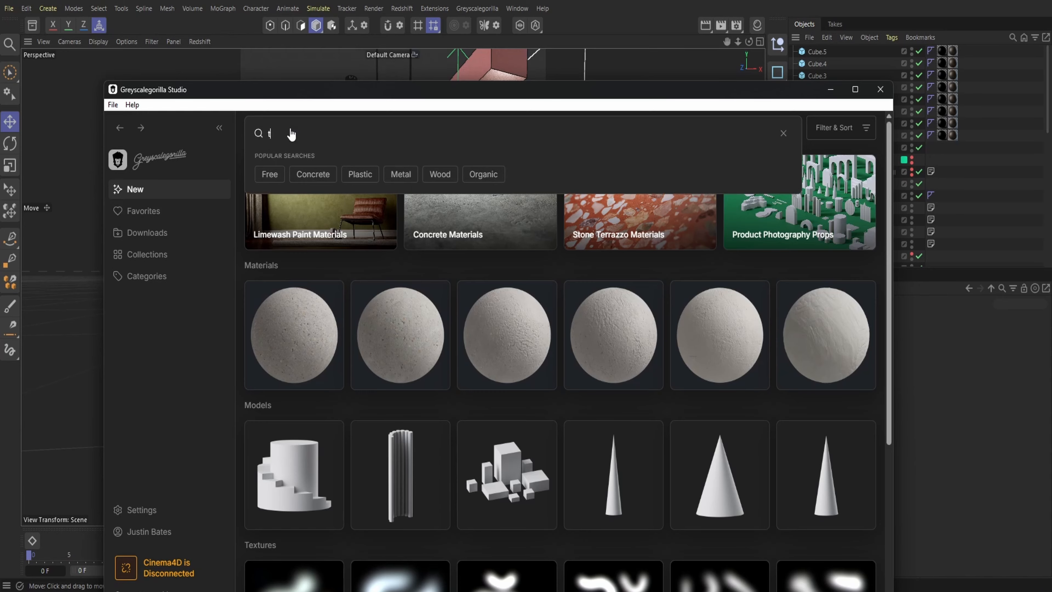
pyautogui.press('Return')
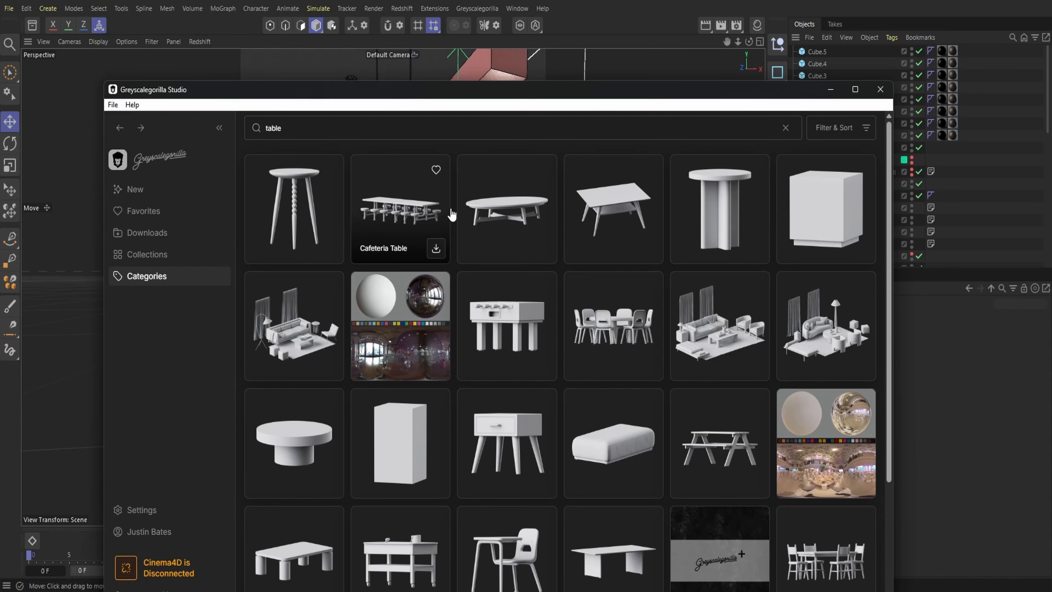
pyautogui.scroll(-3, 451, 214)
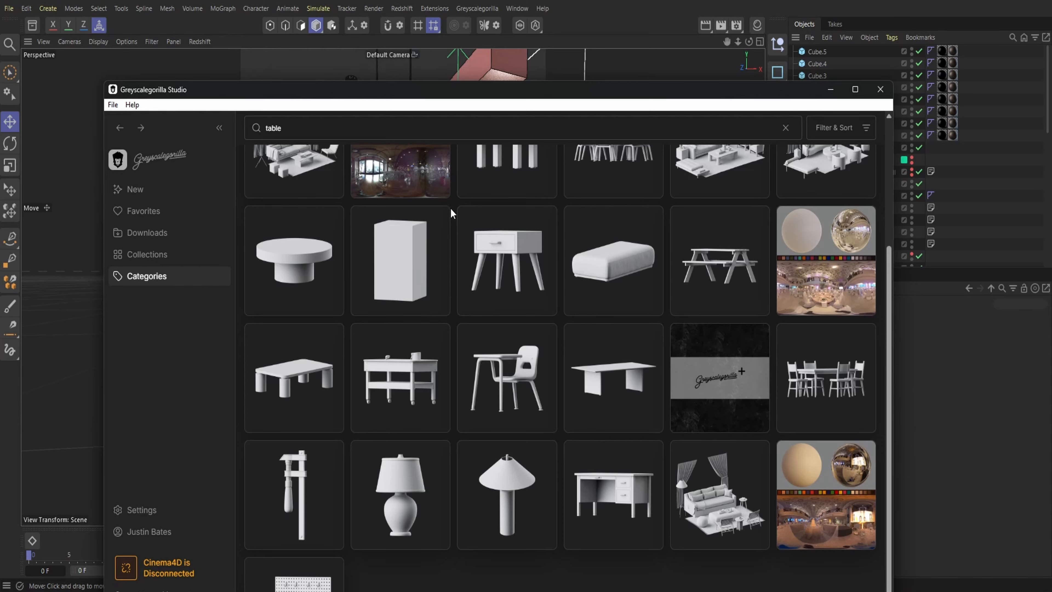
pyautogui.scroll(-1, 450, 208)
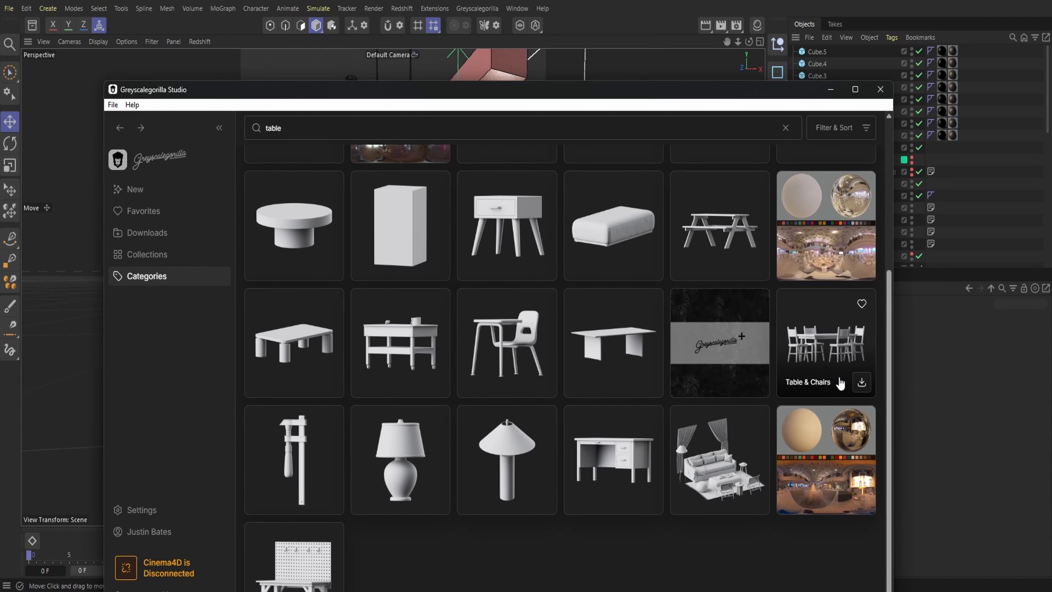
# Download the Table & Chairs model and send it from Greyscalegorilla Studio into the Cinema 4D scene
pyautogui.click(829, 375)
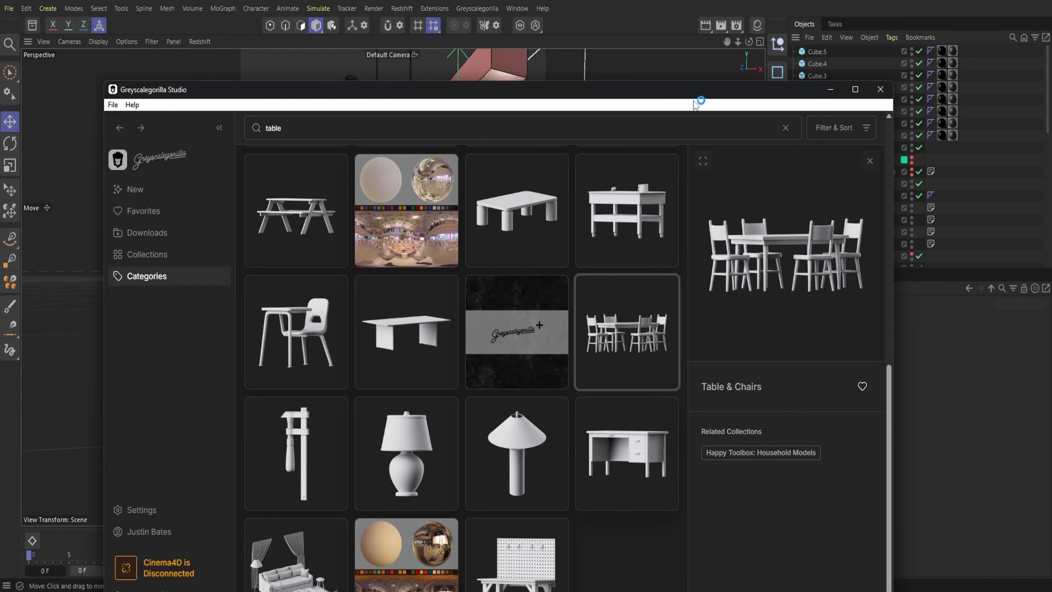
pyautogui.moveTo(695, 100); pyautogui.dragTo(688, 33)
pyautogui.click(737, 558)
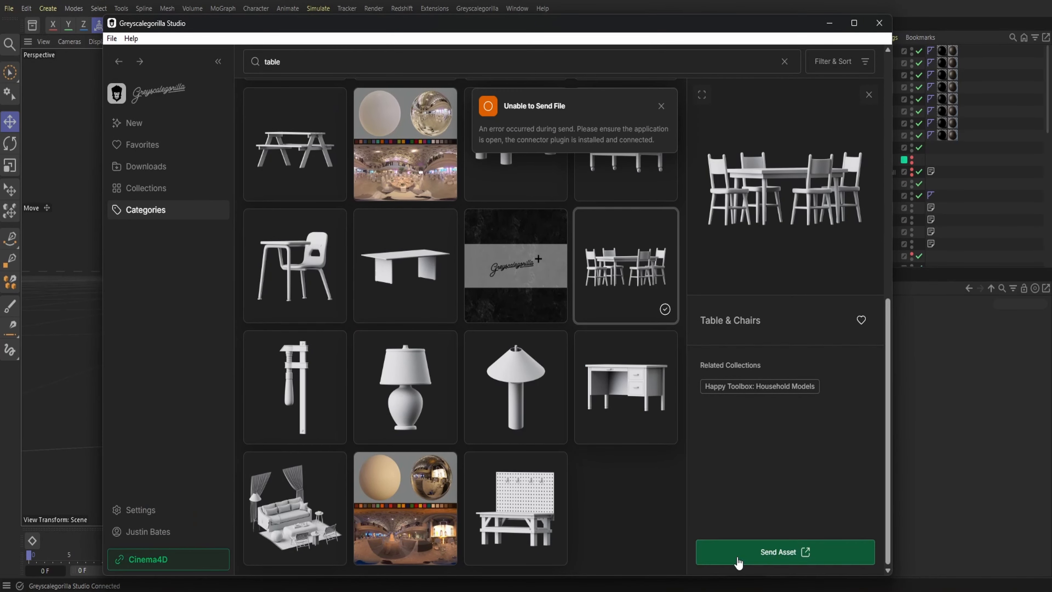
pyautogui.click(879, 23)
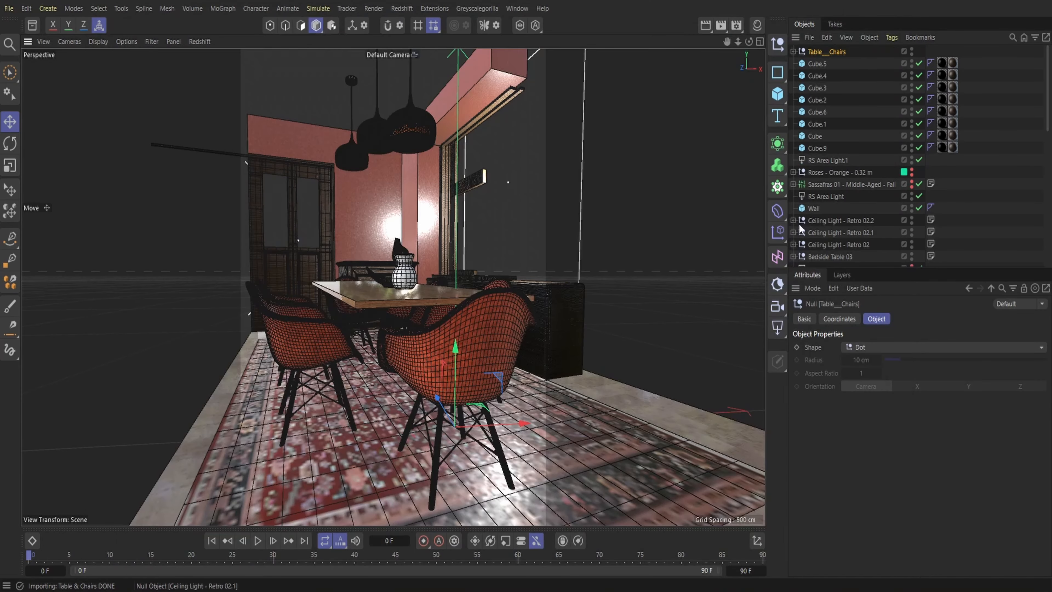
# Delete chair_1 to chair_4 from the imported Table__Chairs group, keeping only its table
pyautogui.click(793, 51)
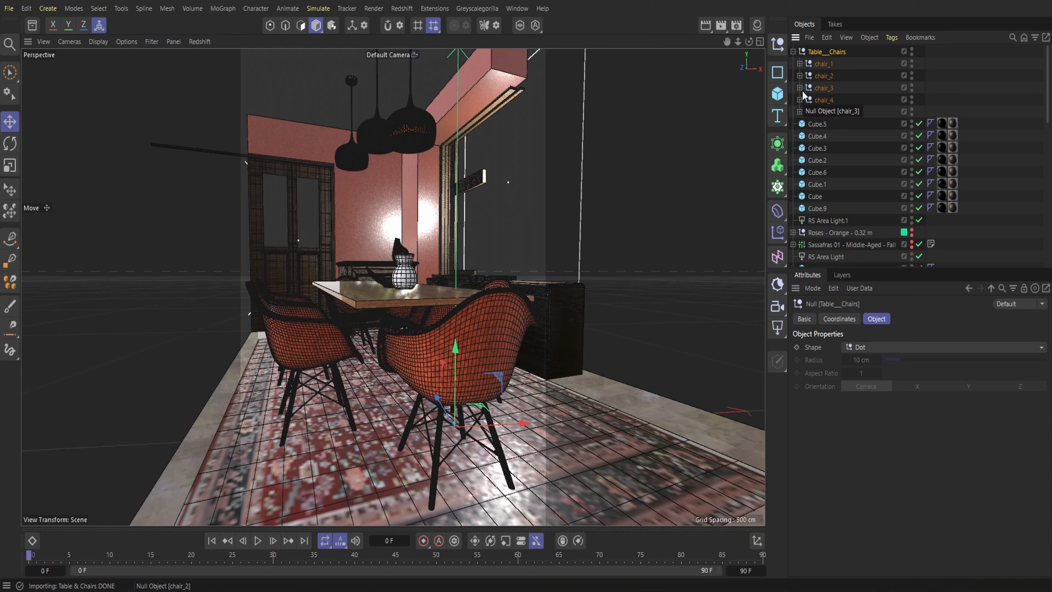
pyautogui.moveTo(820, 59); pyautogui.dragTo(825, 68)
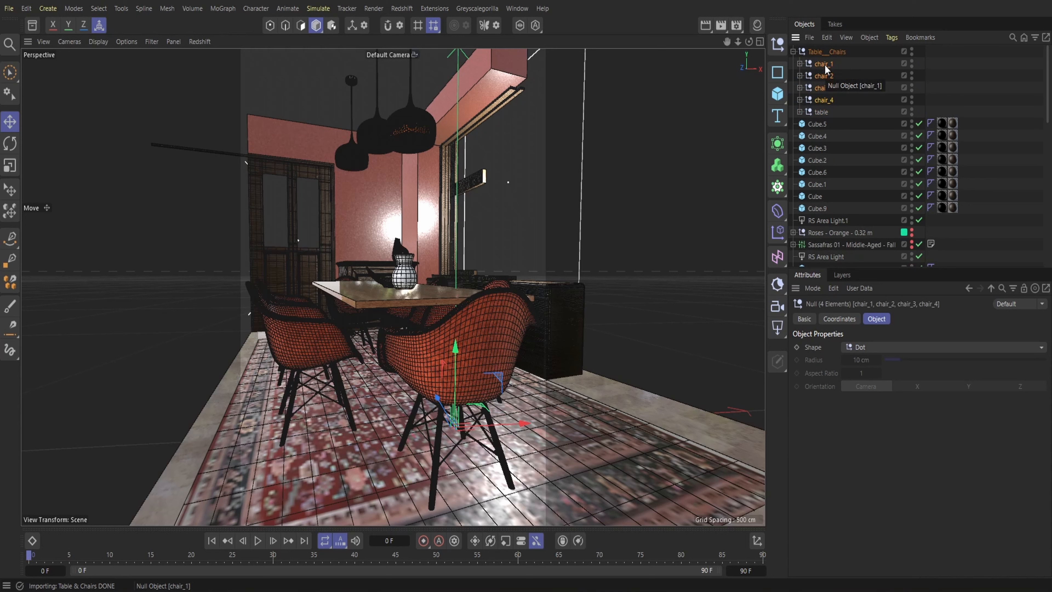
pyautogui.press('Delete')
pyautogui.click(800, 64)
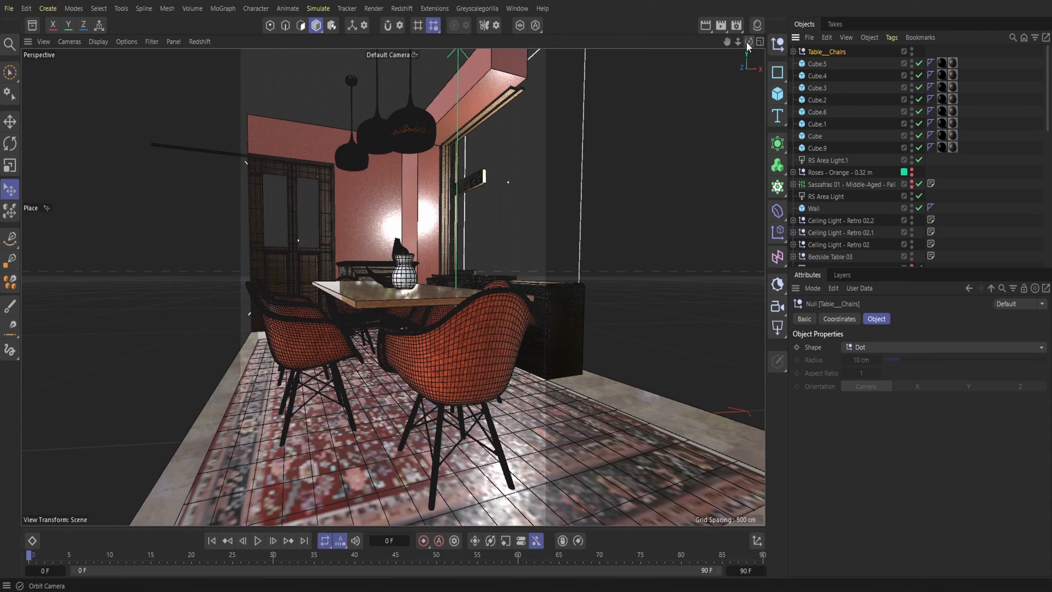
# Place the imported table beside the vase on the existing dining table's spot and remove its own tabletop, keeping the frame and legs
pyautogui.moveTo(748, 47); pyautogui.dragTo(751, 44)
pyautogui.press('e')
pyautogui.moveTo(436, 385); pyautogui.dragTo(437, 351)
pyautogui.click(8, 192)
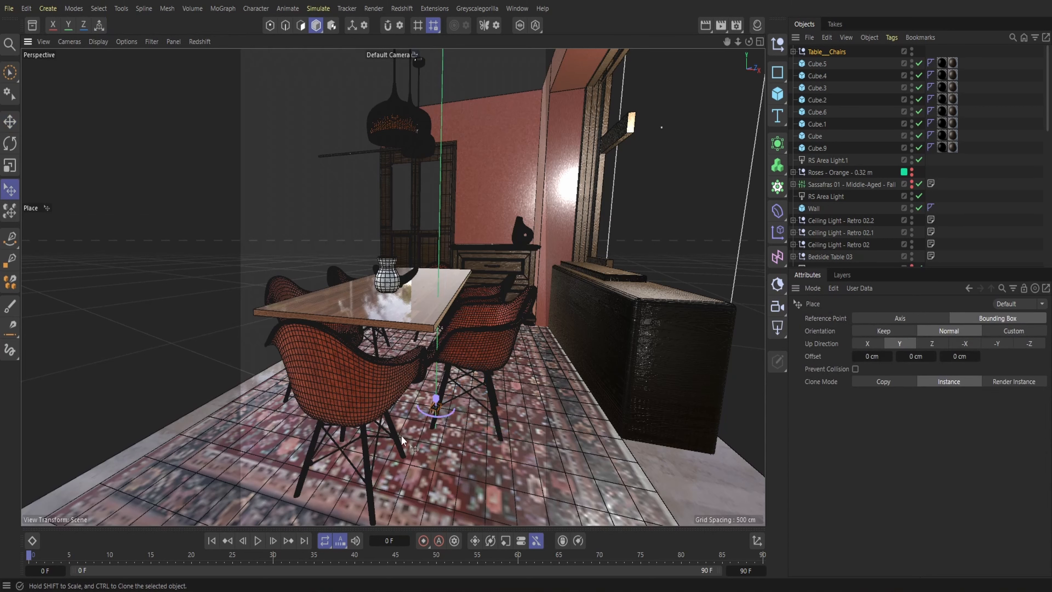
pyautogui.moveTo(436, 401); pyautogui.dragTo(455, 270)
pyautogui.moveTo(440, 314); pyautogui.dragTo(469, 319)
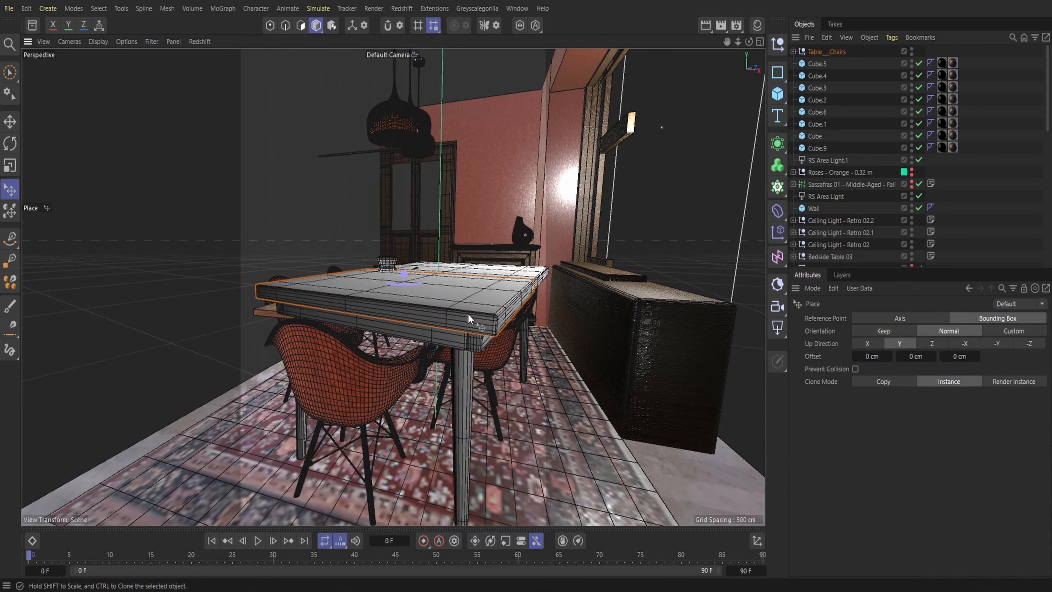
pyautogui.hotkey('ctrl', 'z')
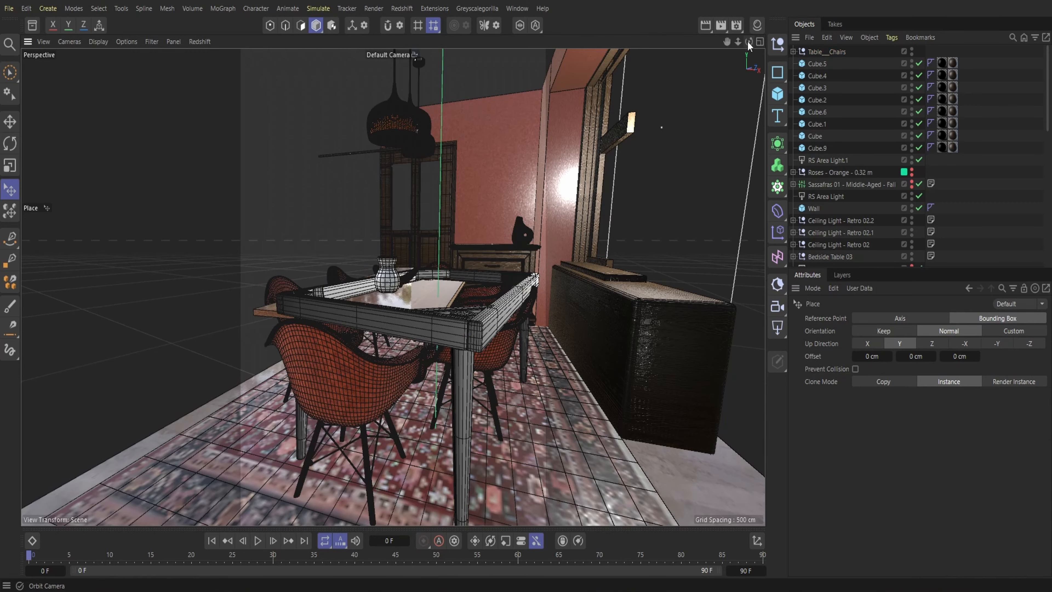
# Slide the imported Table__Chairs frame lengthwise toward the middle of the wooden dining table
pyautogui.moveTo(748, 42); pyautogui.dragTo(720, 58)
pyautogui.click(6, 122)
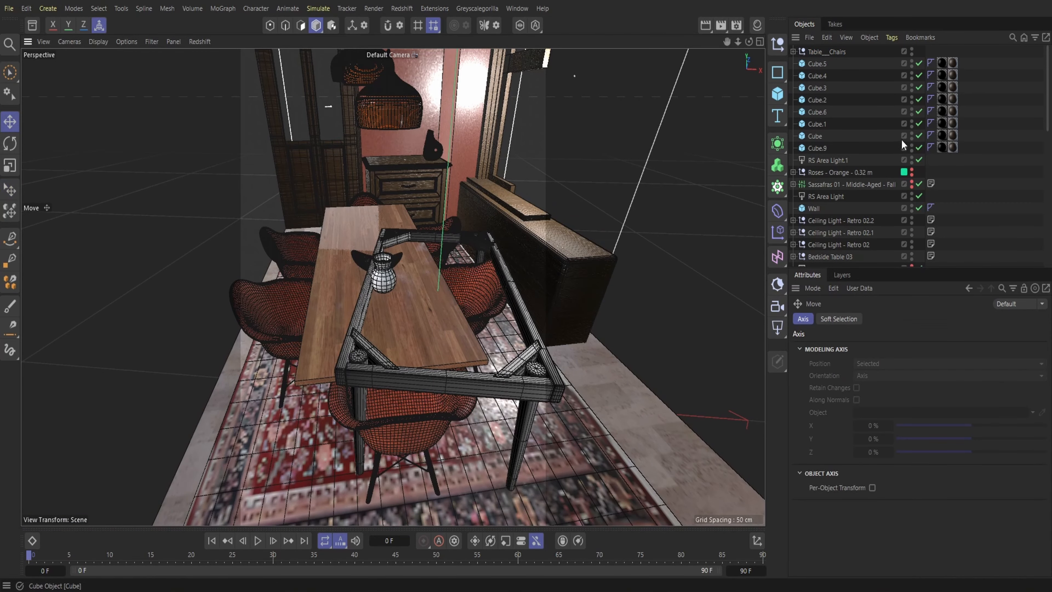
pyautogui.click(389, 350)
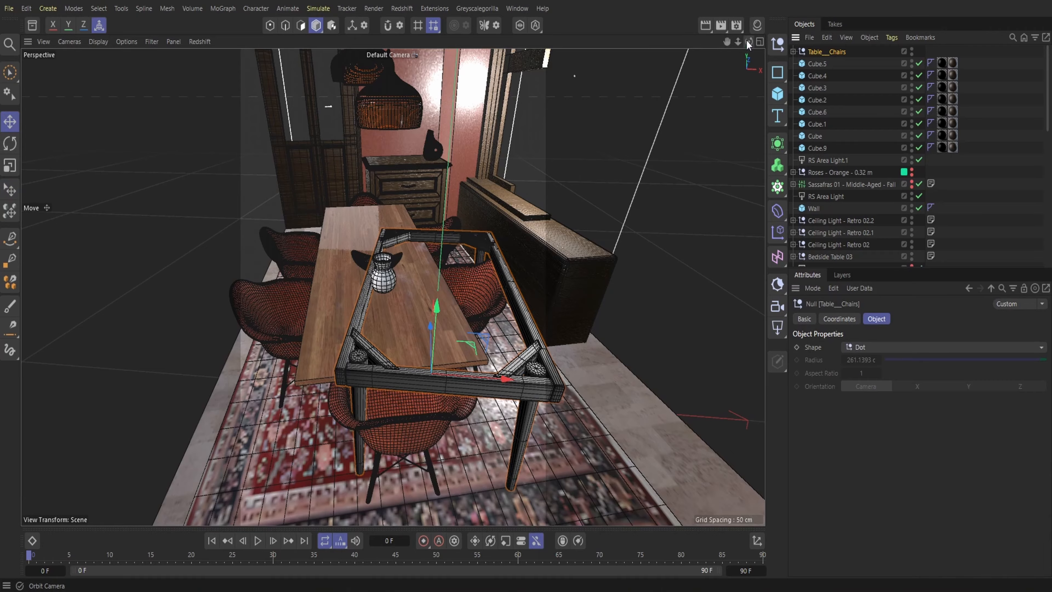
pyautogui.moveTo(749, 42); pyautogui.dragTo(808, 30)
pyautogui.moveTo(400, 351); pyautogui.dragTo(372, 338)
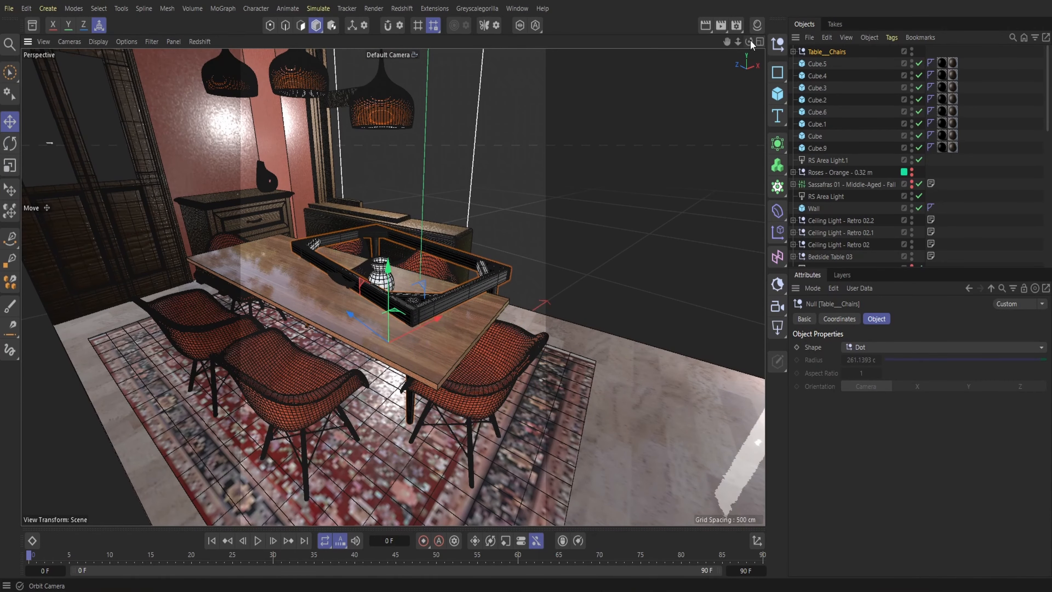
pyautogui.moveTo(750, 42); pyautogui.dragTo(680, 94)
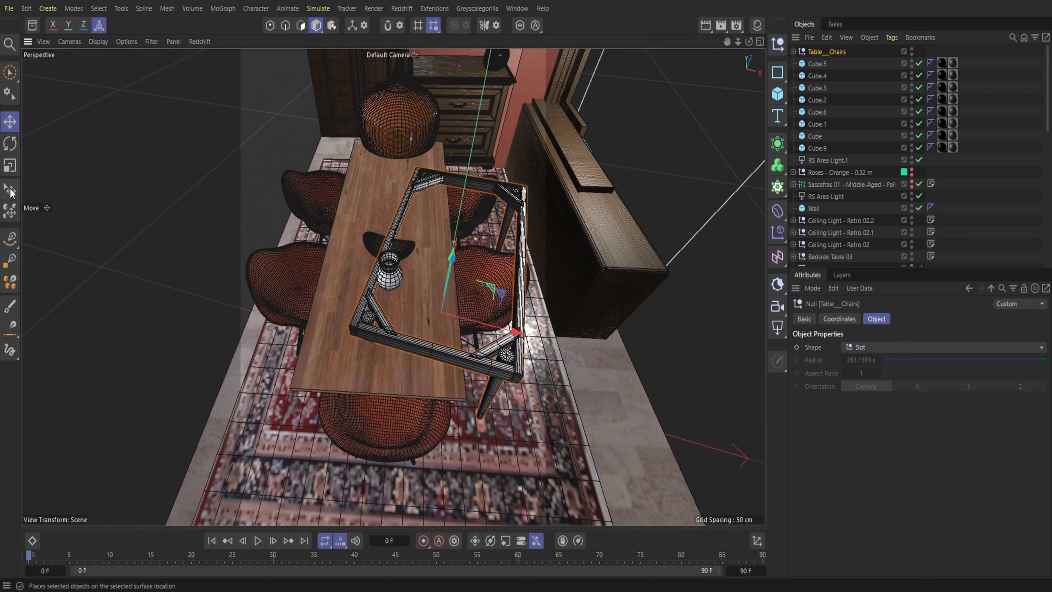
# Rotate the imported frame parallel to the wooden tabletop, shift it about 60 cm across to line up, and position it lengthwise beneath
pyautogui.click(10, 143)
pyautogui.moveTo(456, 355); pyautogui.dragTo(415, 309)
pyautogui.press('w')
pyautogui.press('e')
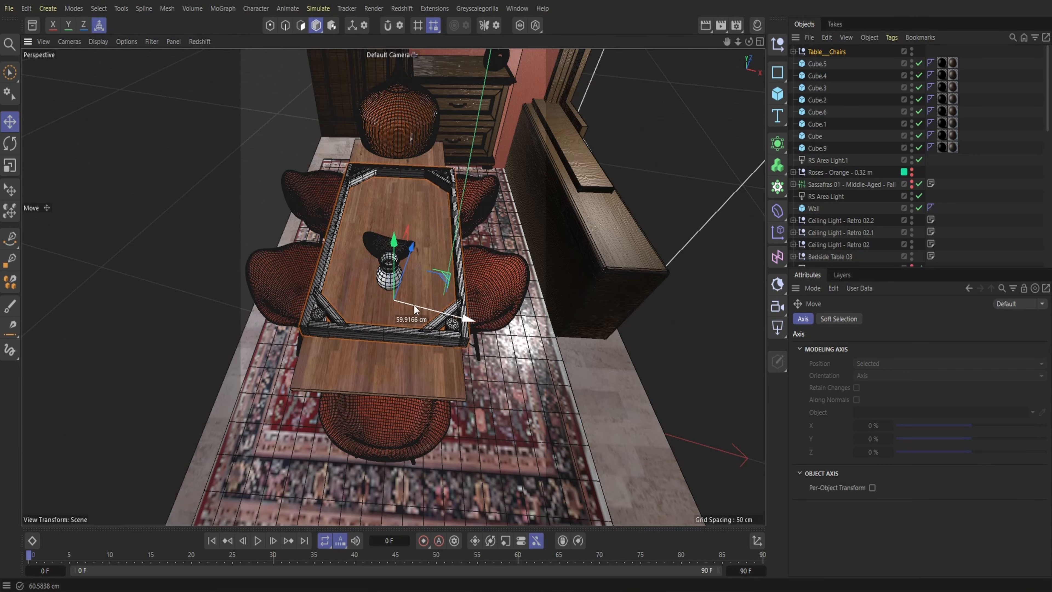
pyautogui.moveTo(406, 263); pyautogui.dragTo(406, 330)
pyautogui.moveTo(390, 290); pyautogui.dragTo(389, 303)
# Fine-tune the frame's height and sideways position so it sits centred just under the wooden tabletop
pyautogui.moveTo(749, 42); pyautogui.dragTo(747, 5)
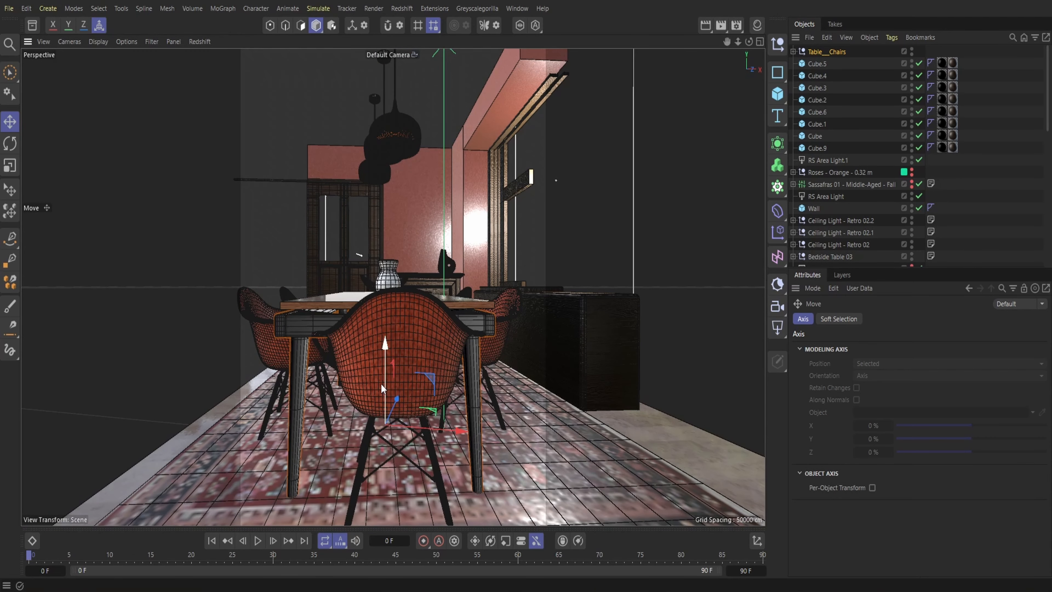
pyautogui.moveTo(380, 383); pyautogui.dragTo(380, 380)
pyautogui.moveTo(418, 424); pyautogui.dragTo(423, 424)
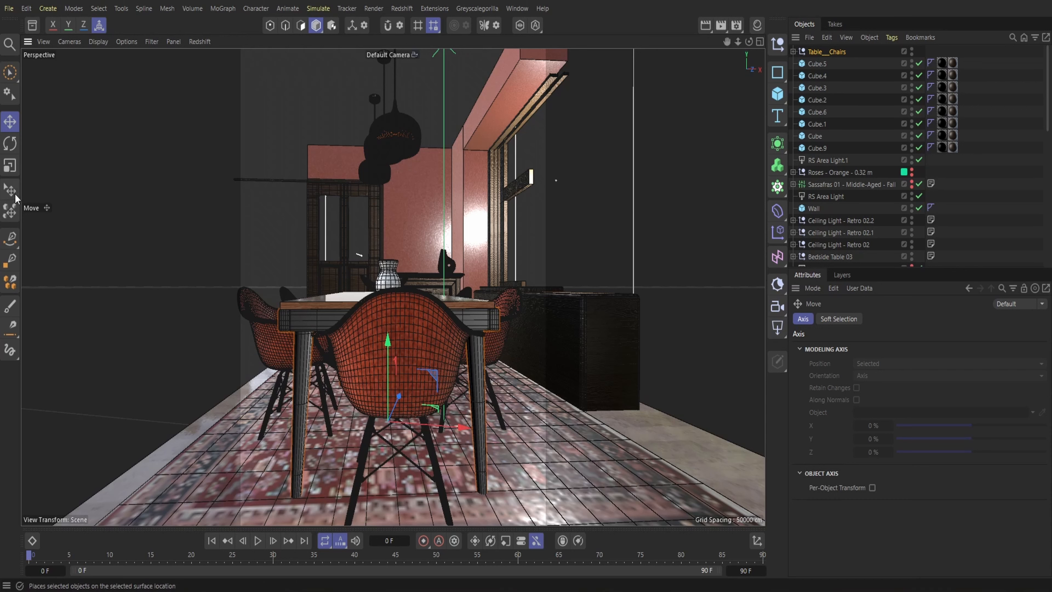
pyautogui.click(10, 189)
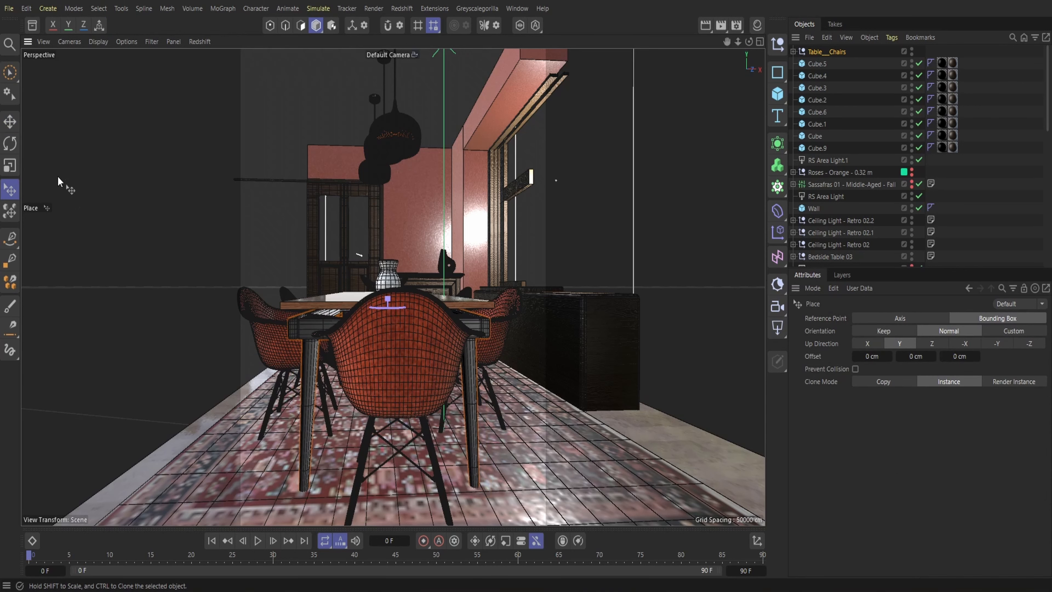
pyautogui.click(10, 121)
pyautogui.moveTo(389, 363)
pyautogui.mouseDown()
pyautogui.moveTo(379, 351)
pyautogui.moveTo(403, 360)
pyautogui.mouseUp()
pyautogui.keyDown('alt'); pyautogui.moveTo(402, 360); pyautogui.dragTo(417, 335, button='right'); pyautogui.keyUp('alt')
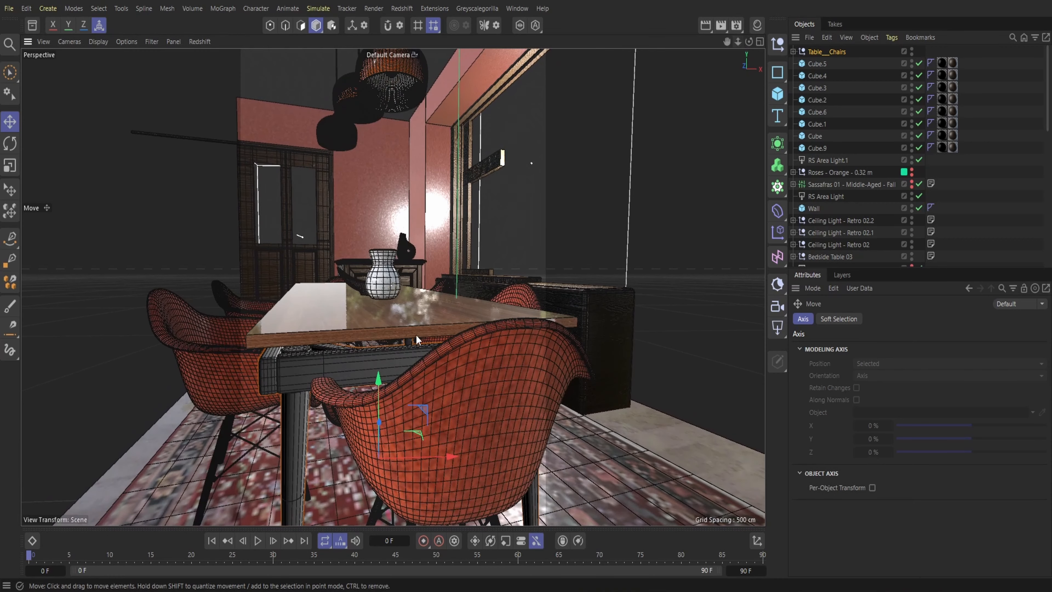
# Thicken the wooden tabletop to about 6.4 cm and adjust its height so it rests on the new frame
pyautogui.click(376, 313)
pyautogui.moveTo(361, 292); pyautogui.dragTo(360, 262)
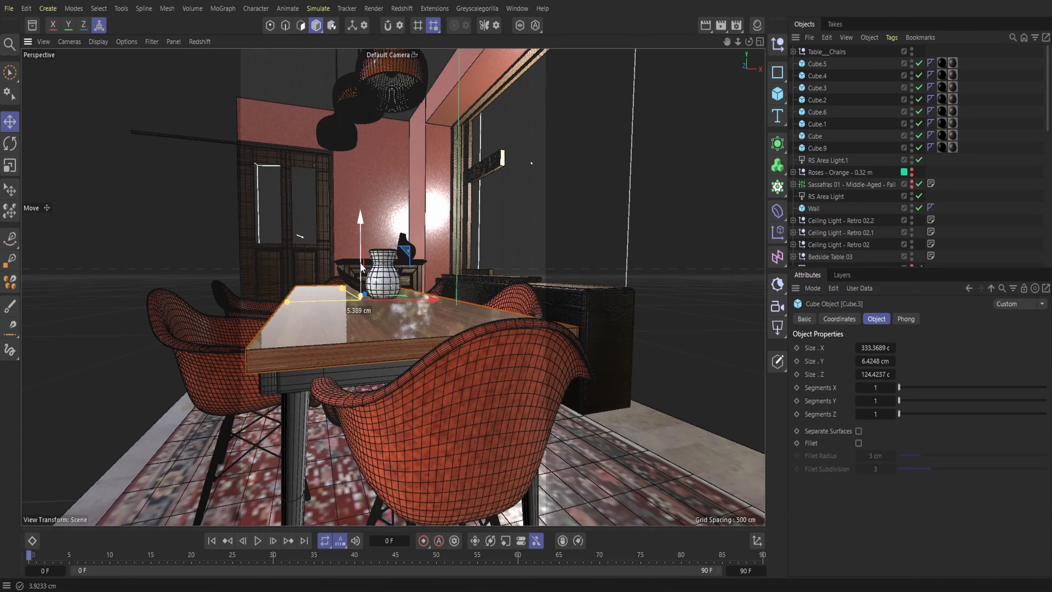
# Select the whole Leafy_Vase_Plant group and lower it onto the surface of the tabletop
pyautogui.moveTo(750, 45); pyautogui.dragTo(736, 42)
pyautogui.click(368, 211)
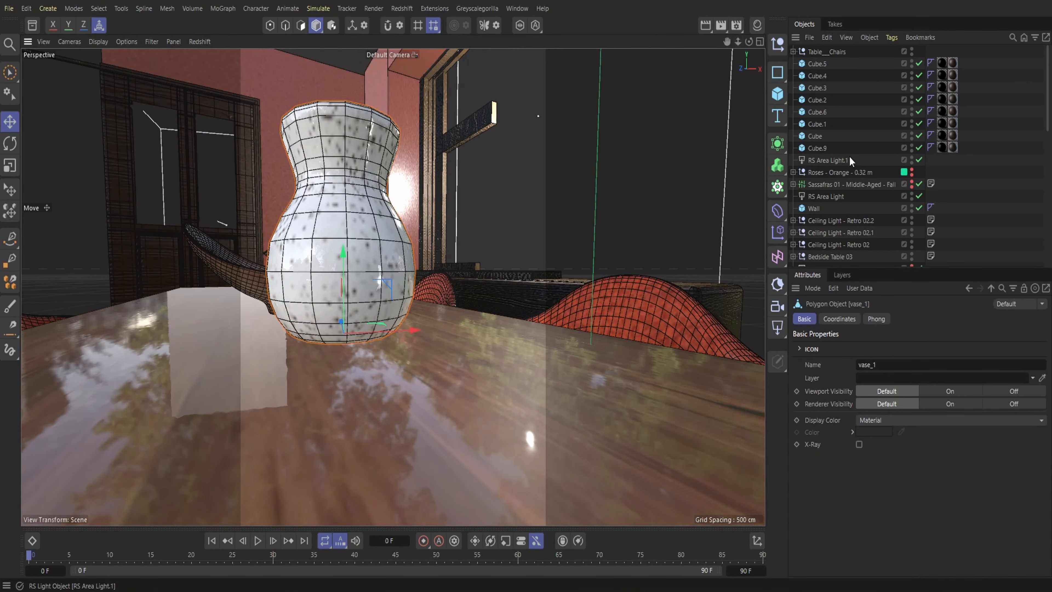
pyautogui.scroll(5, 848, 157)
pyautogui.click(845, 111)
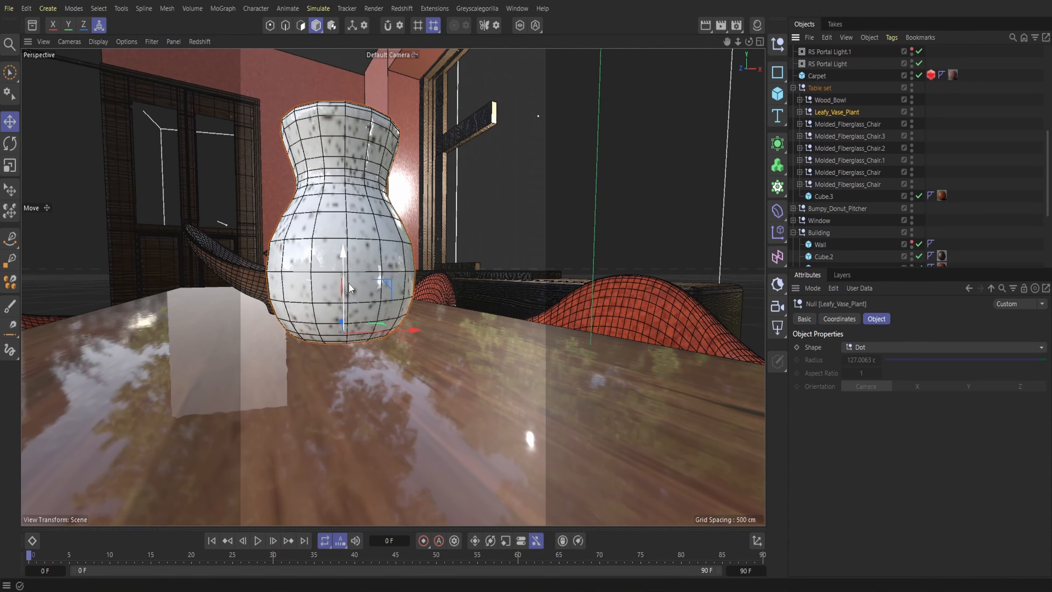
pyautogui.moveTo(350, 288); pyautogui.dragTo(336, 309)
# Select the whole Wood_Bowl group and lower it onto the surface of the tabletop
pyautogui.moveTo(748, 41); pyautogui.dragTo(711, 100)
pyautogui.click(170, 301)
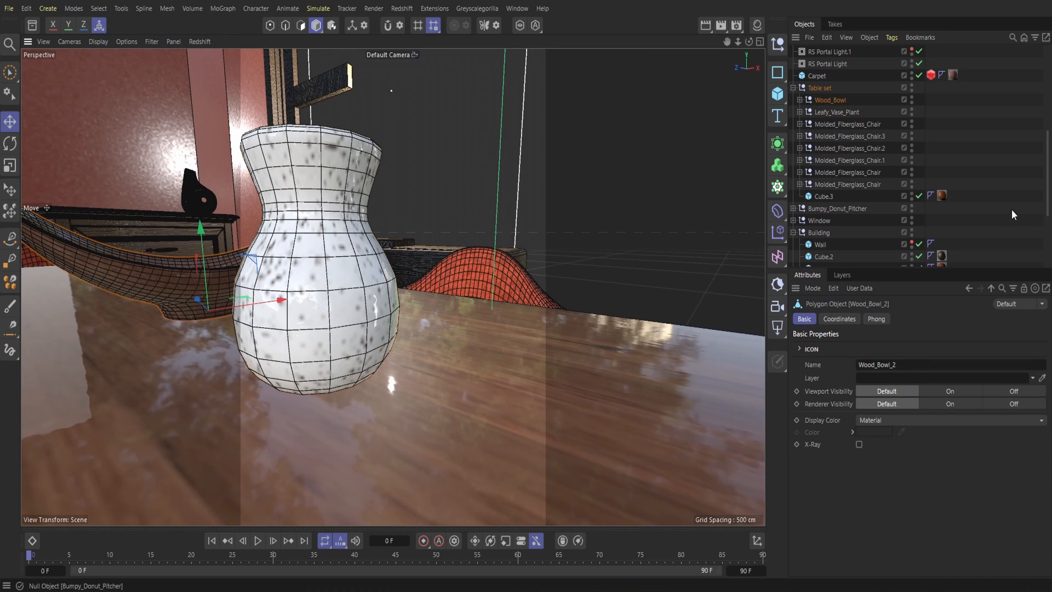
pyautogui.click(834, 102)
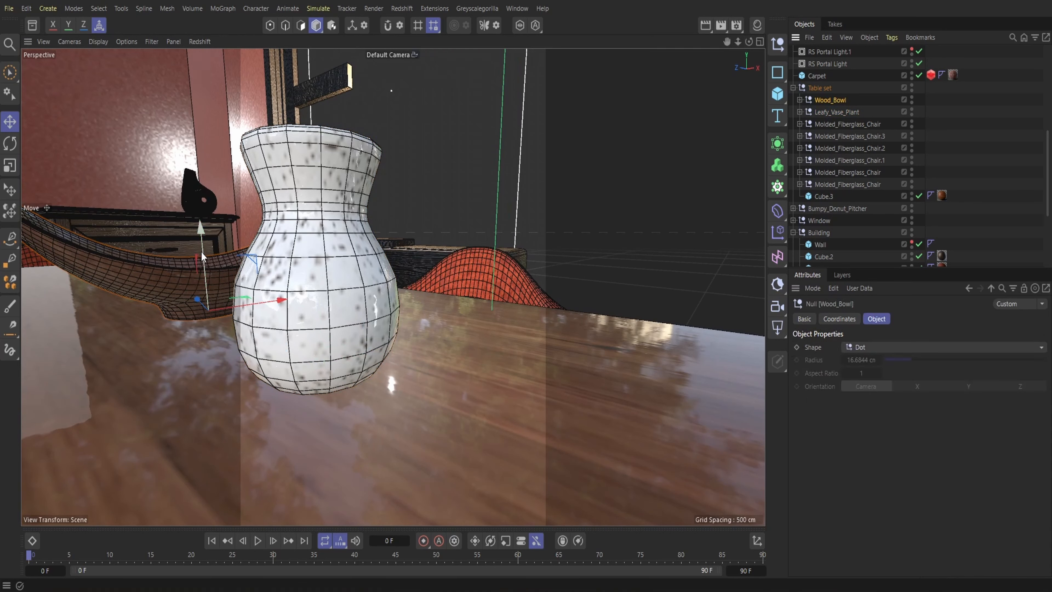
pyautogui.moveTo(198, 261); pyautogui.dragTo(199, 281)
# Apply the existing Steel Dirty 04 material to the dining table's new frame beneath the wooden top
pyautogui.moveTo(738, 41); pyautogui.dragTo(741, 45)
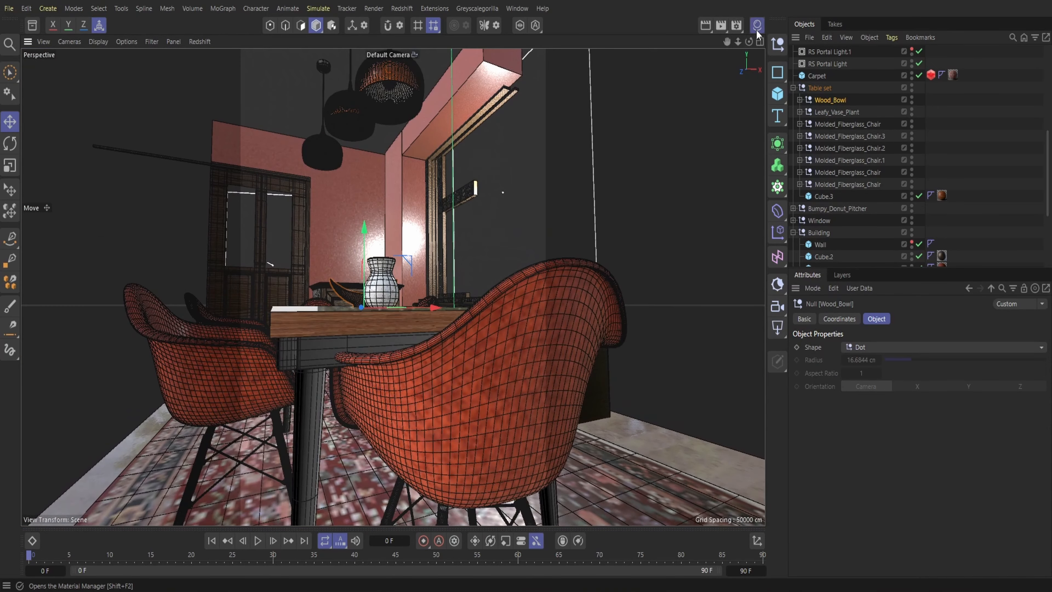
pyautogui.click(757, 26)
pyautogui.scroll(-5, 732, 230)
pyautogui.scroll(-5, 733, 230)
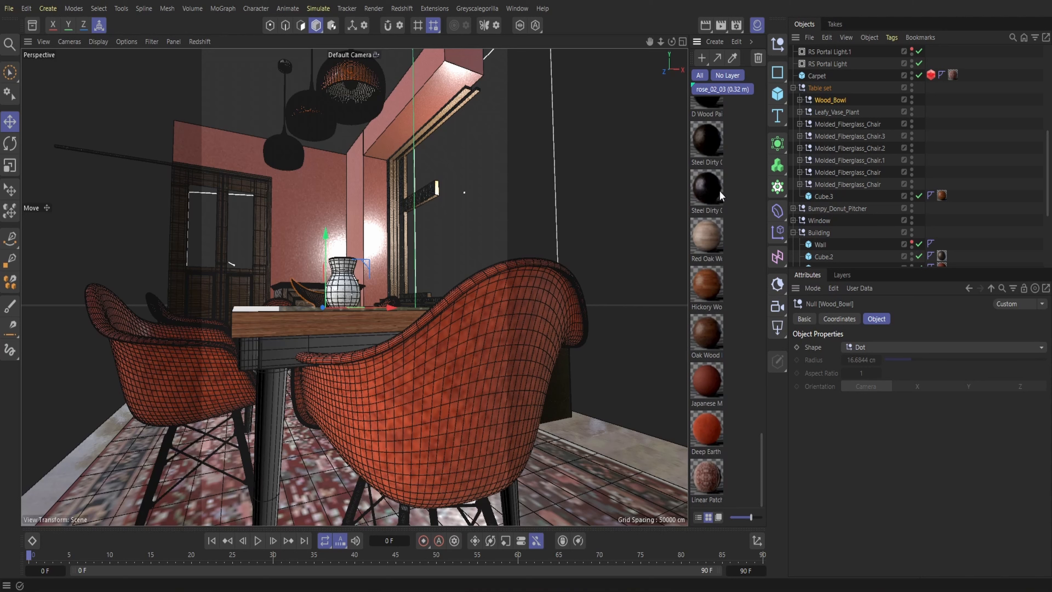
pyautogui.scroll(2, 723, 195)
pyautogui.moveTo(716, 211); pyautogui.dragTo(589, 262)
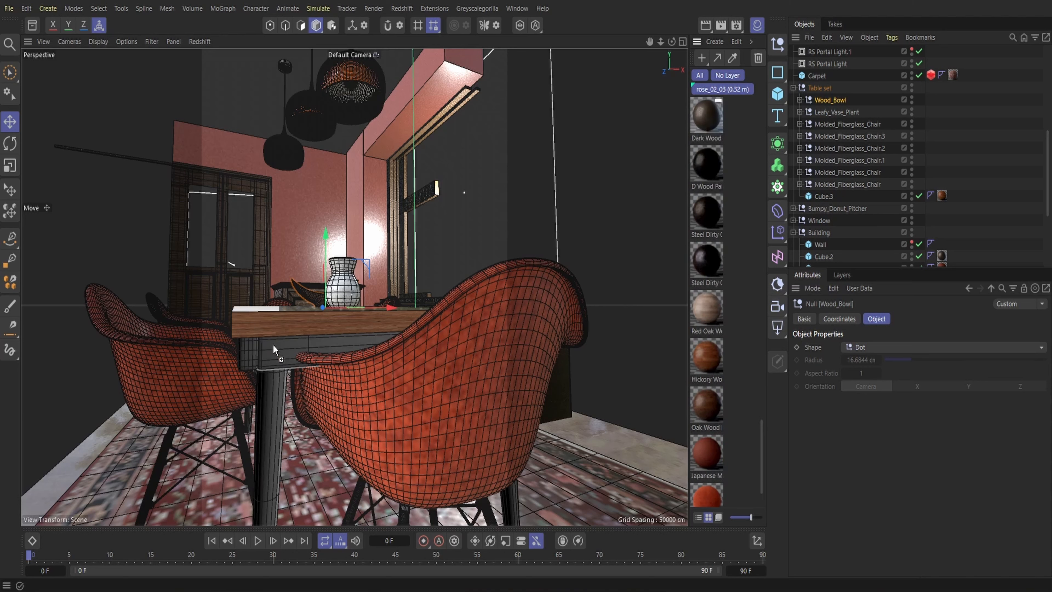
pyautogui.moveTo(273, 349); pyautogui.dragTo(273, 350)
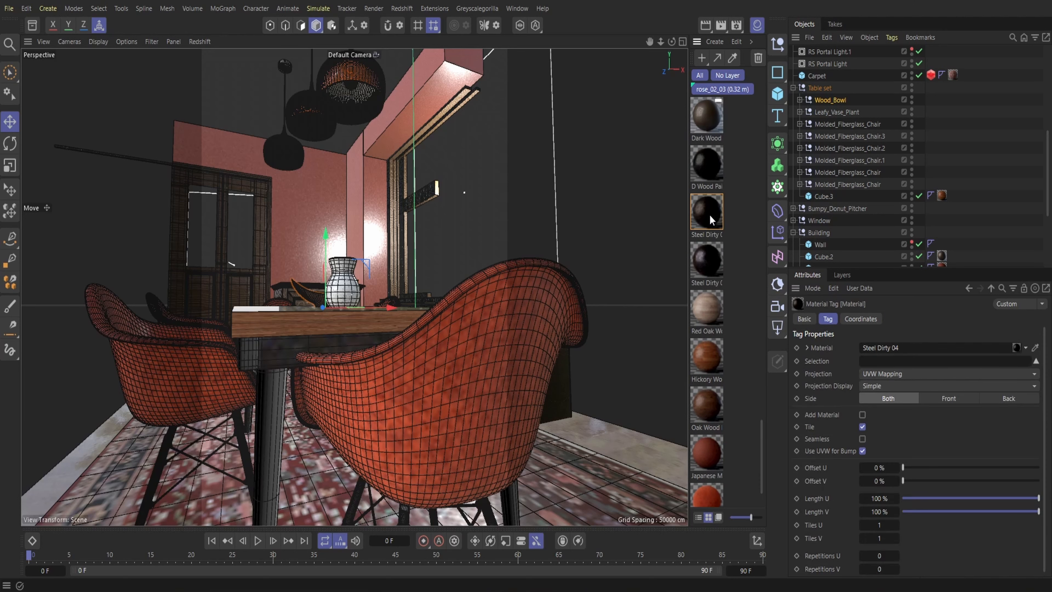
# Apply the same Steel Dirty 04 material to the dining table's legs
pyautogui.moveTo(709, 220); pyautogui.dragTo(280, 439)
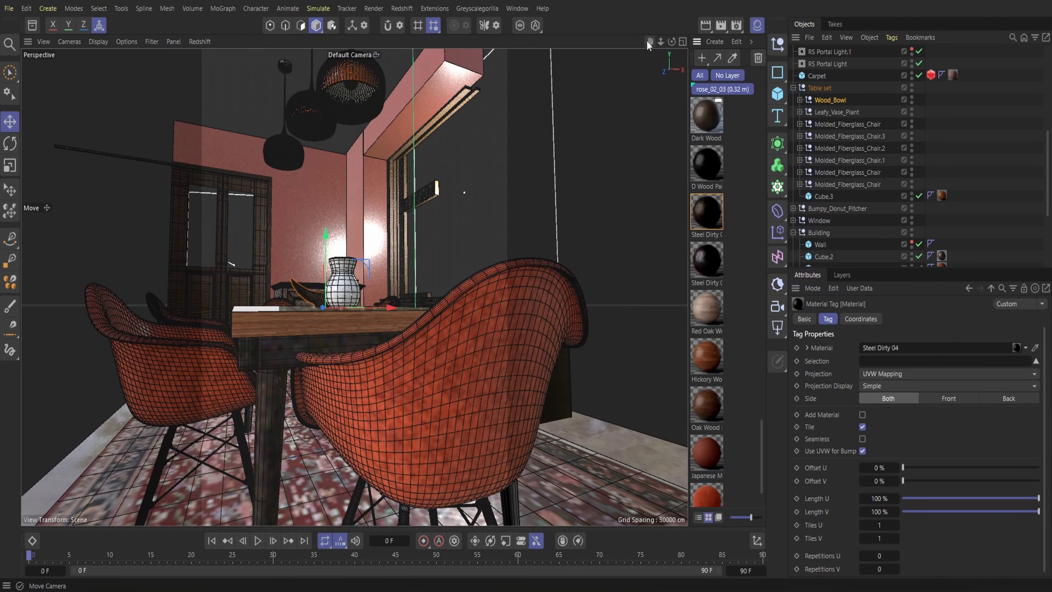
pyautogui.moveTo(647, 40); pyautogui.dragTo(475, 372)
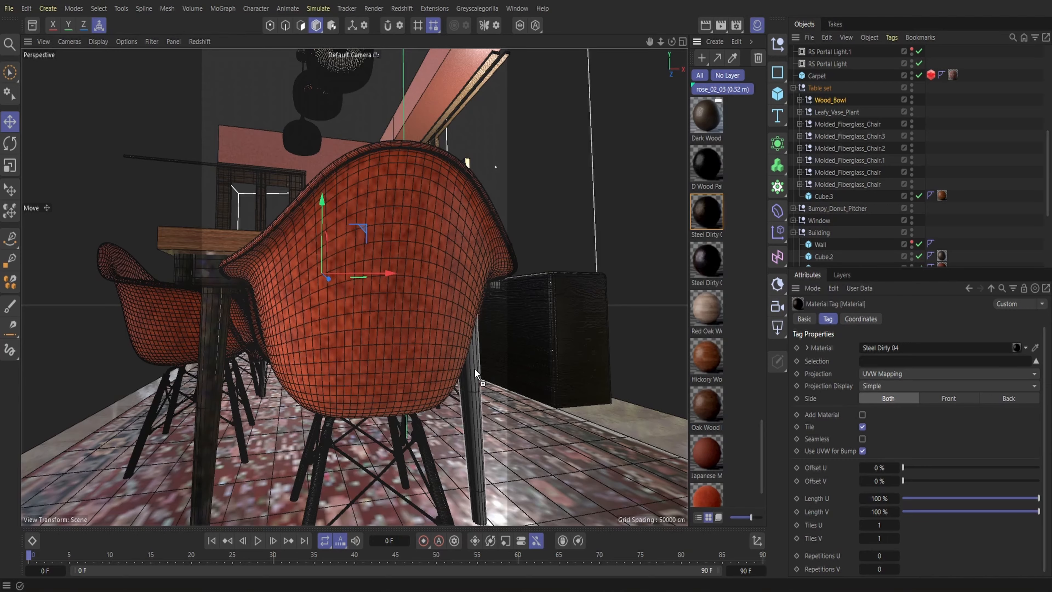
pyautogui.click(759, 24)
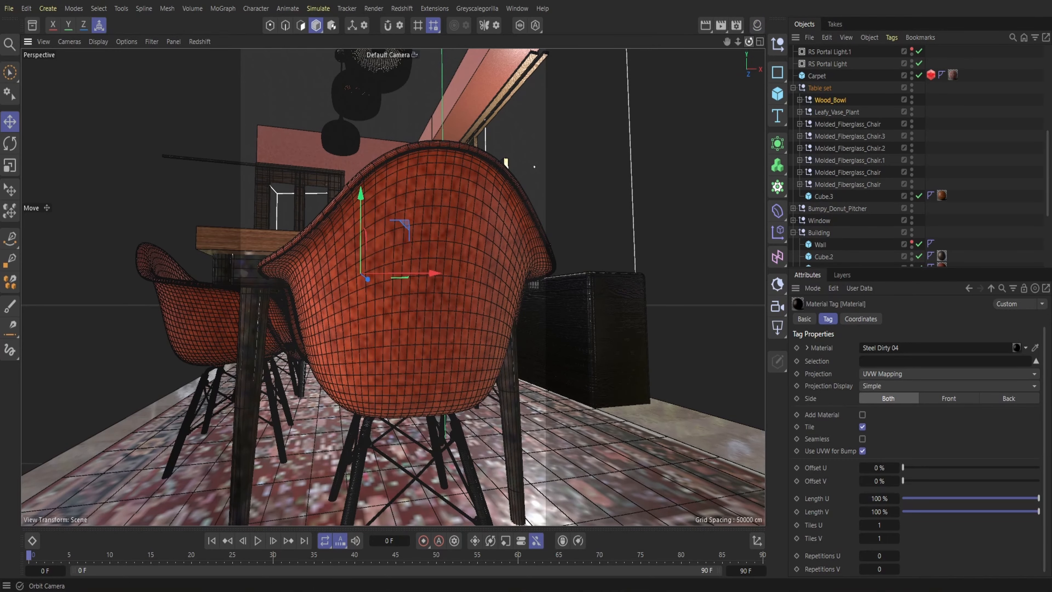
# Duplicate the window's horizontal crossbar and remove the Dark Wood and steel material tags from the copy
pyautogui.moveTo(749, 42); pyautogui.dragTo(768, 92)
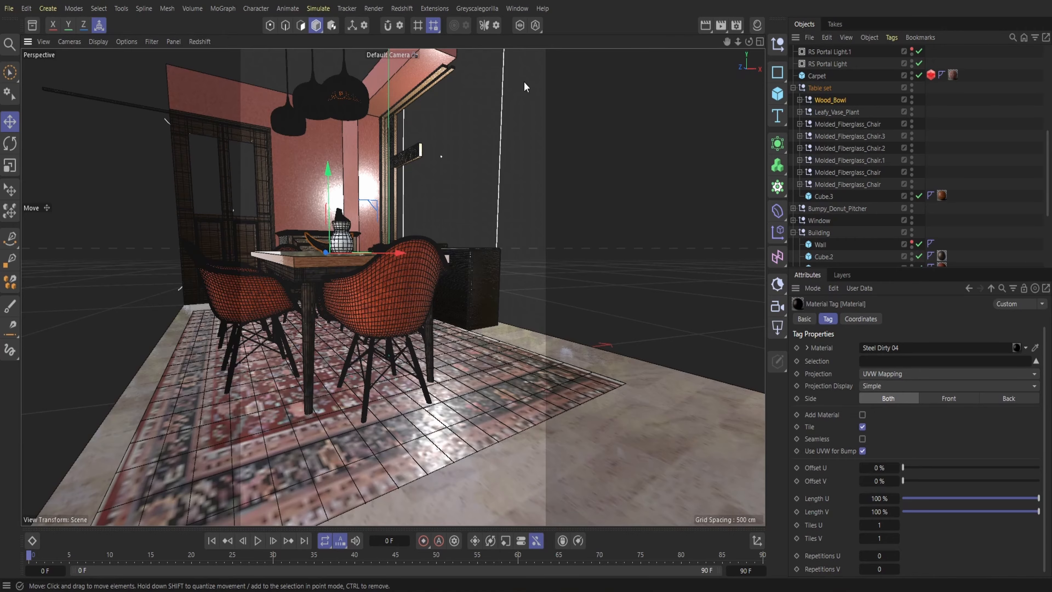
pyautogui.moveTo(748, 42); pyautogui.dragTo(780, 84)
pyautogui.moveTo(749, 42); pyautogui.dragTo(626, 76)
pyautogui.click(378, 172)
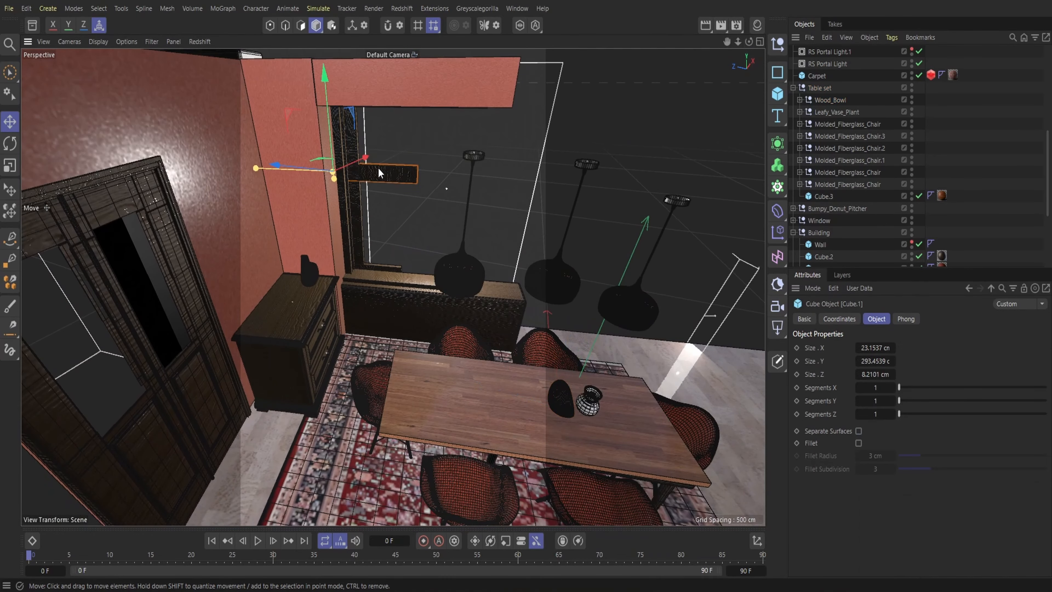
pyautogui.hotkey('ctrl', 'v')
pyautogui.scroll(6, 800, 222)
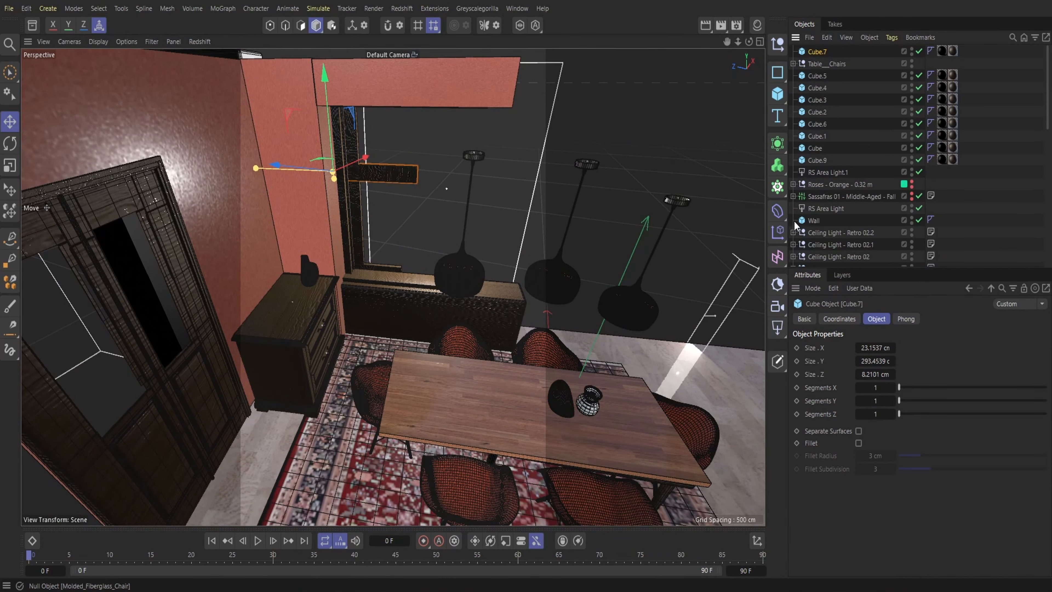
pyautogui.scroll(-2, 923, 49)
pyautogui.scroll(2, 925, 124)
pyautogui.click(953, 51)
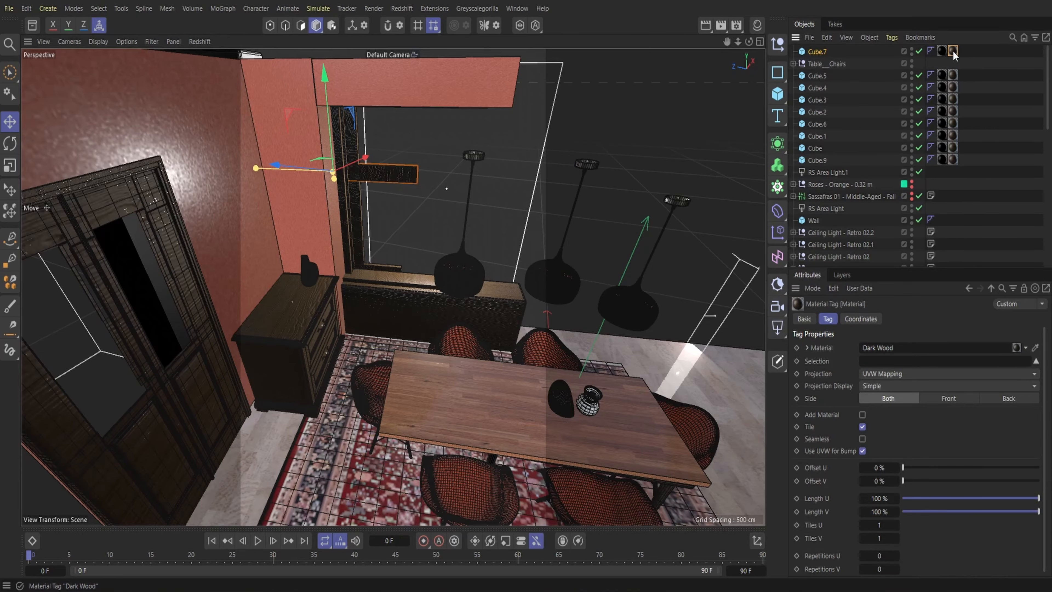
pyautogui.press('Delete')
pyautogui.click(945, 52)
pyautogui.press('Delete')
# Lower the untextured crossbar copy and enlarge its X size to about 208.4 cm to fill the window's lower opening
pyautogui.moveTo(749, 41); pyautogui.dragTo(724, 165)
pyautogui.moveTo(405, 65); pyautogui.dragTo(361, 233)
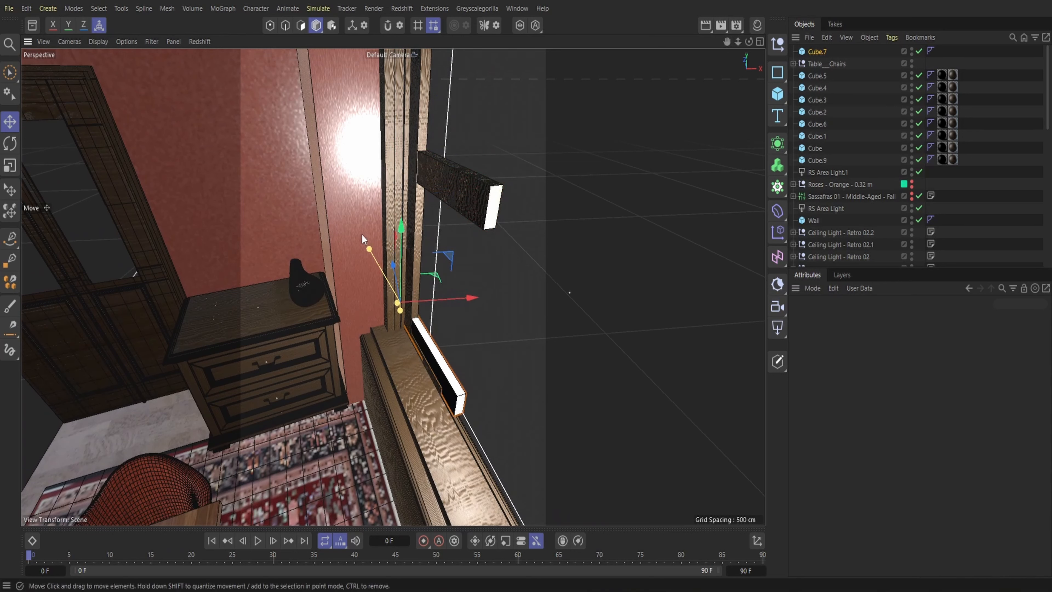
pyautogui.moveTo(400, 306); pyautogui.dragTo(397, 252)
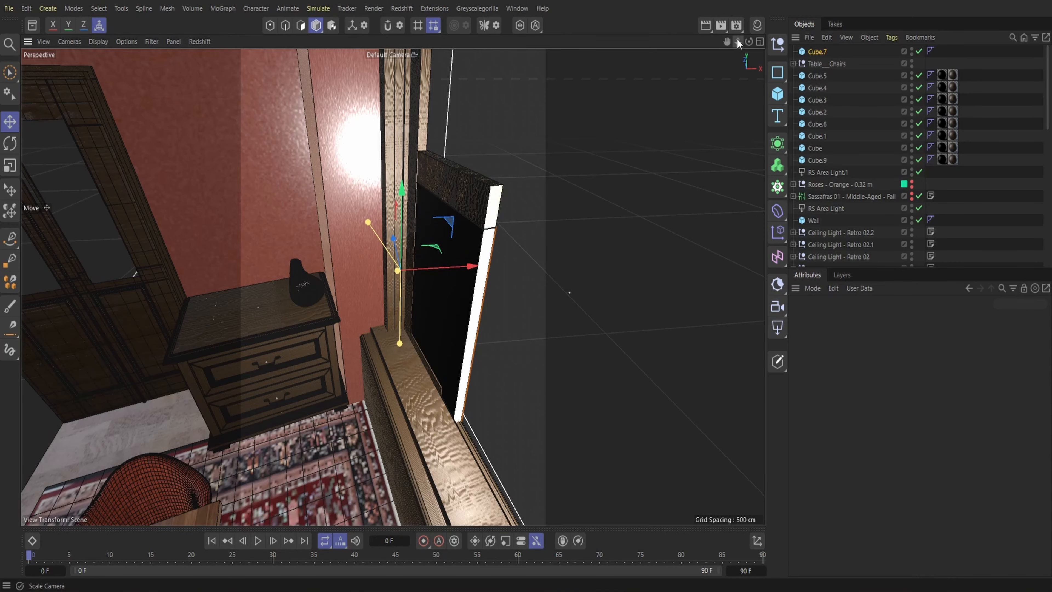
pyautogui.moveTo(737, 42); pyautogui.dragTo(700, 43)
pyautogui.moveTo(484, 289); pyautogui.dragTo(697, 297)
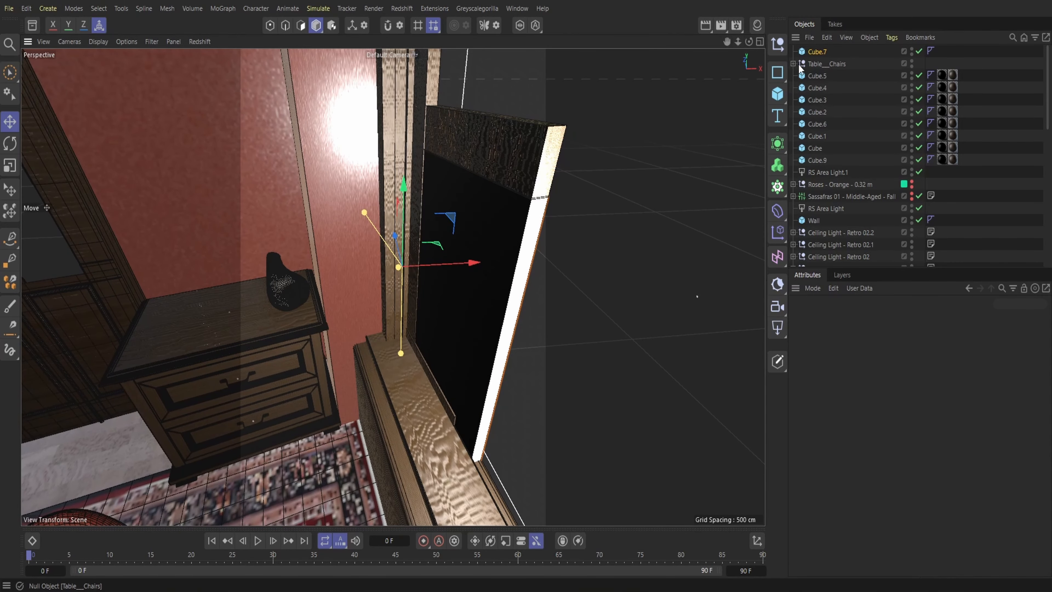
# Duplicate the lower window pane, raise the copy into the upper opening and reduce its X size to about 117.7 cm
pyautogui.click(826, 38)
pyautogui.click(841, 88)
pyautogui.click(828, 38)
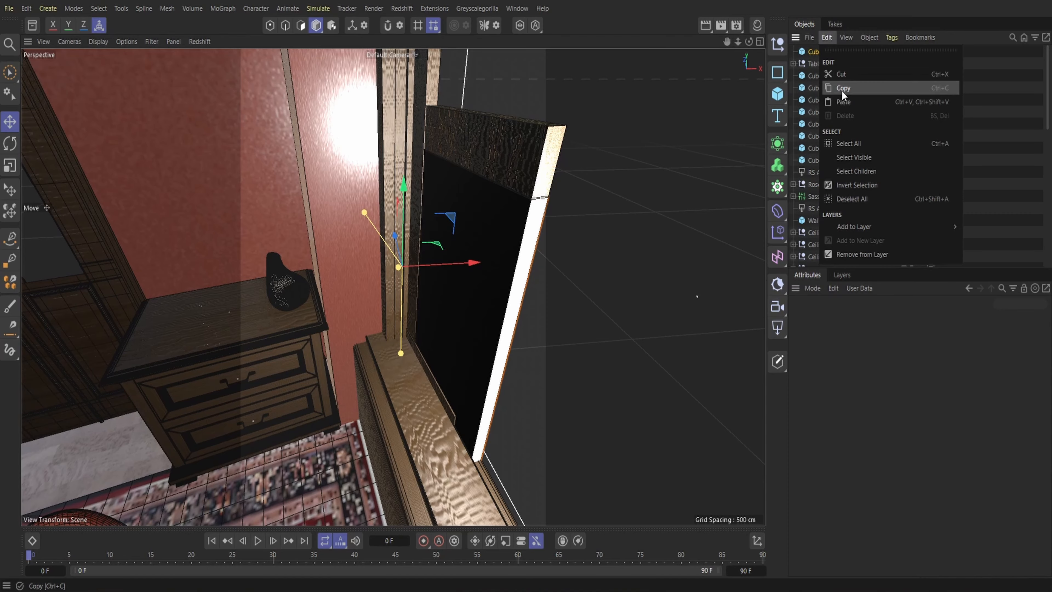
pyautogui.click(842, 101)
pyautogui.moveTo(404, 187); pyautogui.dragTo(405, 52)
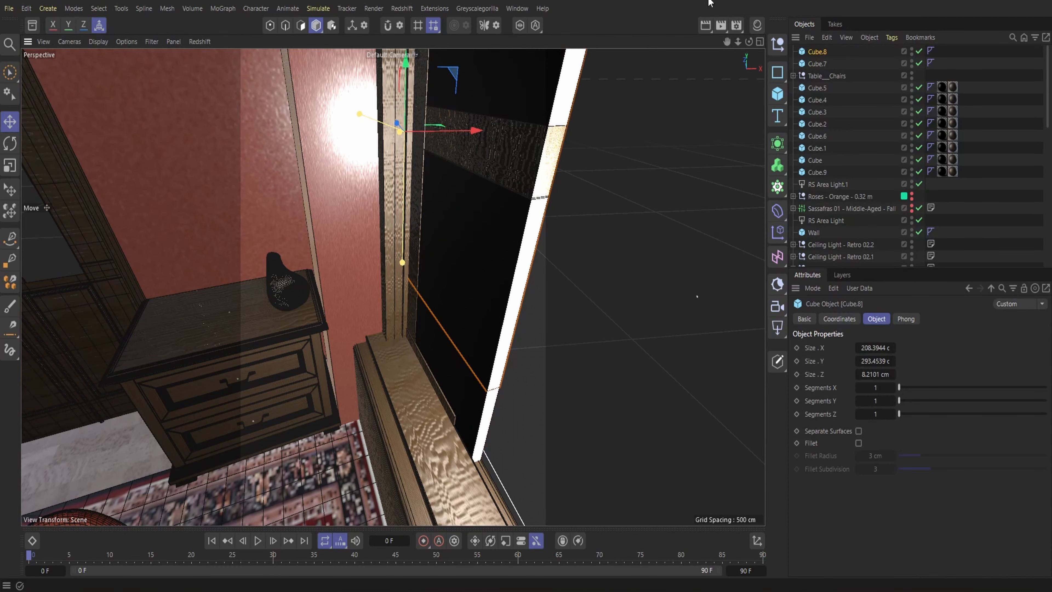
pyautogui.moveTo(737, 41); pyautogui.dragTo(679, 43)
pyautogui.moveTo(400, 272); pyautogui.dragTo(400, 238)
pyautogui.moveTo(408, 165); pyautogui.dragTo(411, 81)
pyautogui.moveTo(749, 42); pyautogui.dragTo(735, 44)
pyautogui.keyDown('alt'); pyautogui.moveTo(480, 236); pyautogui.dragTo(526, 211); pyautogui.keyUp('alt')
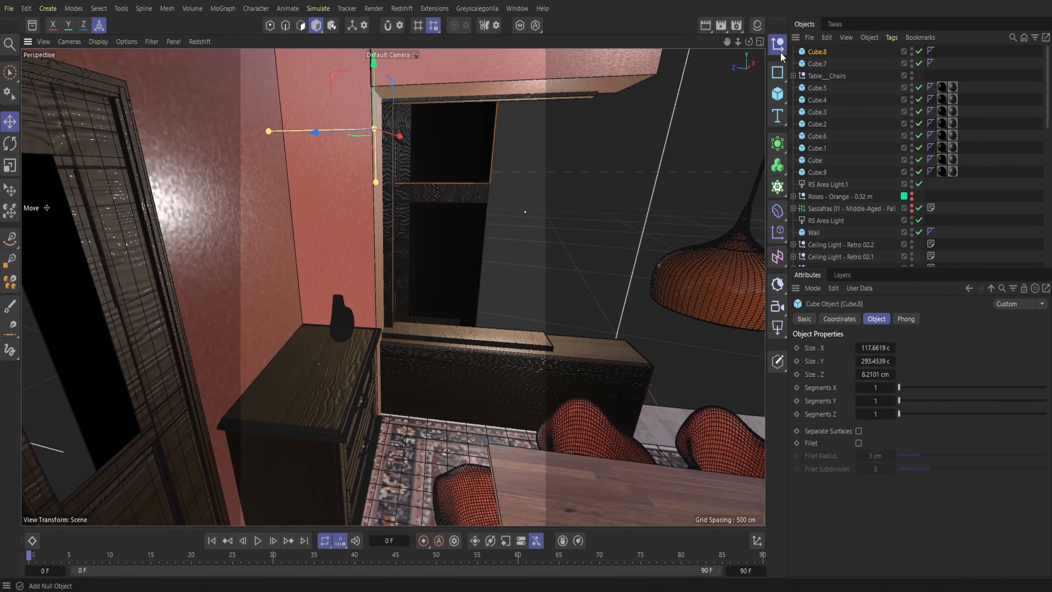
# Add a null named Window and place both window panes inside it
pyautogui.click(778, 44)
pyautogui.doubleClick(819, 52)
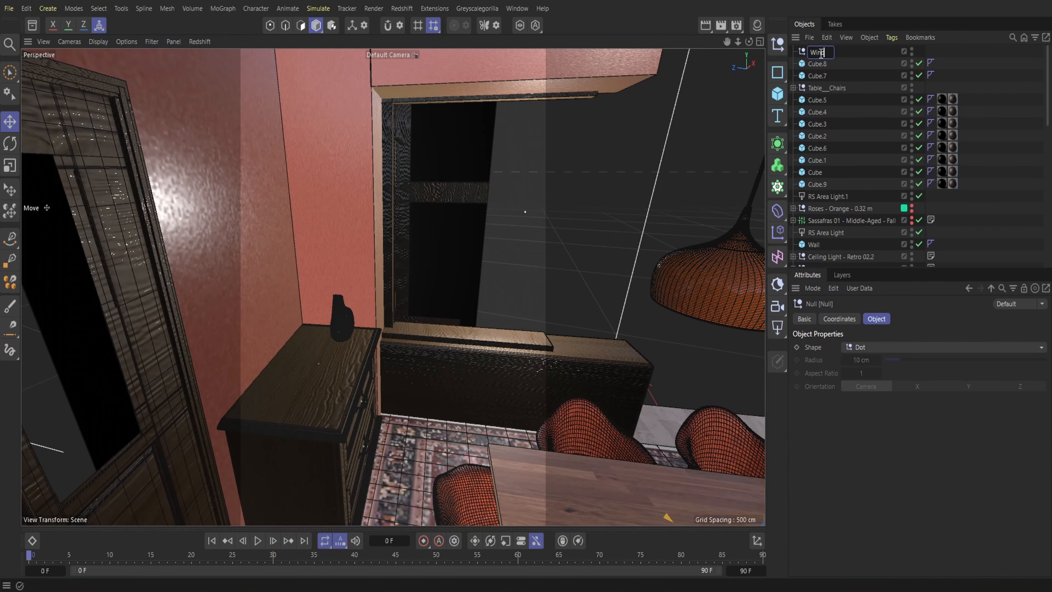
pyautogui.press('Return')
pyautogui.moveTo(833, 74); pyautogui.dragTo(818, 52)
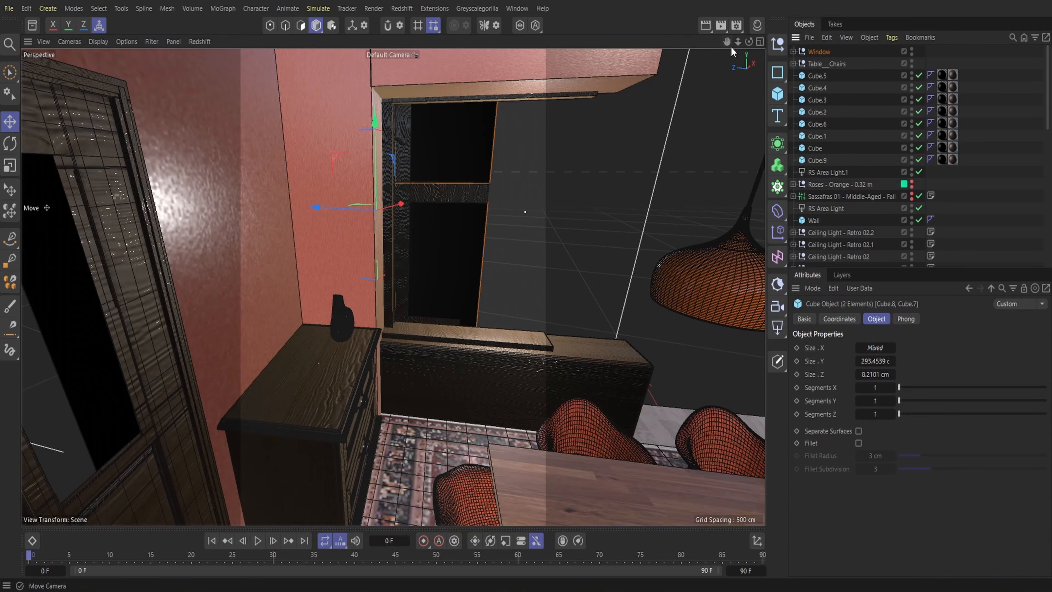
# Duplicate the horizontal trim above the door and leave the copy without its material tags
pyautogui.moveTo(738, 42)
pyautogui.mouseDown()
pyautogui.moveTo(646, 42)
pyautogui.moveTo(720, 42)
pyautogui.moveTo(751, 4)
pyautogui.moveTo(779, 5)
pyautogui.moveTo(722, 43)
pyautogui.moveTo(742, 45)
pyautogui.mouseUp()
pyautogui.click(169, 81)
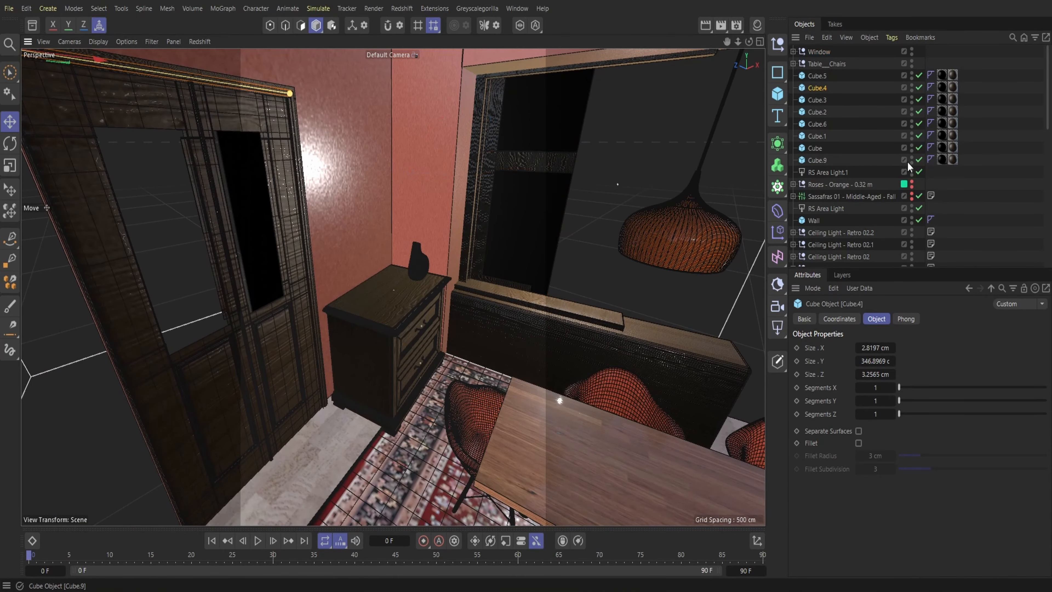
pyautogui.click(826, 37)
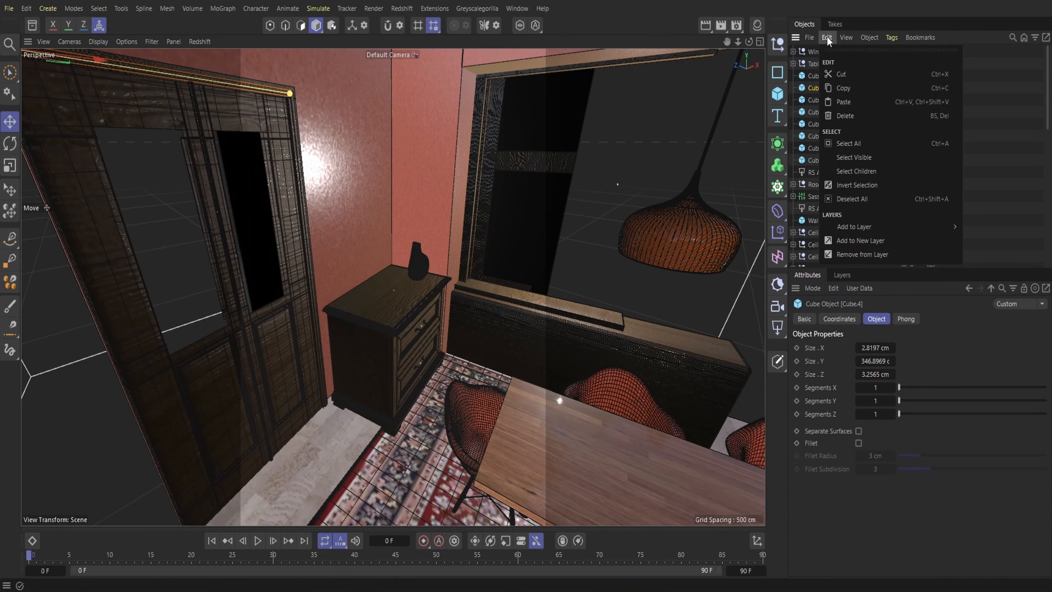
pyautogui.click(847, 102)
pyautogui.moveTo(727, 42); pyautogui.dragTo(731, 42)
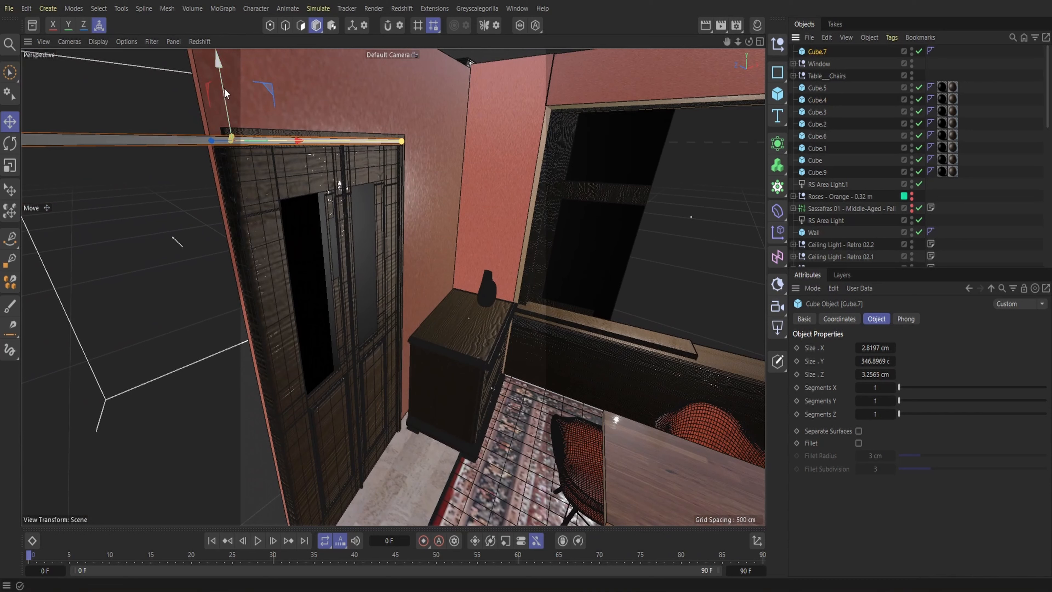
# Resize and position the trim copy as a pane about 148.3 by 158.7 cm behind the door openings, and add it to the Window group
pyautogui.moveTo(224, 92); pyautogui.dragTo(260, 348)
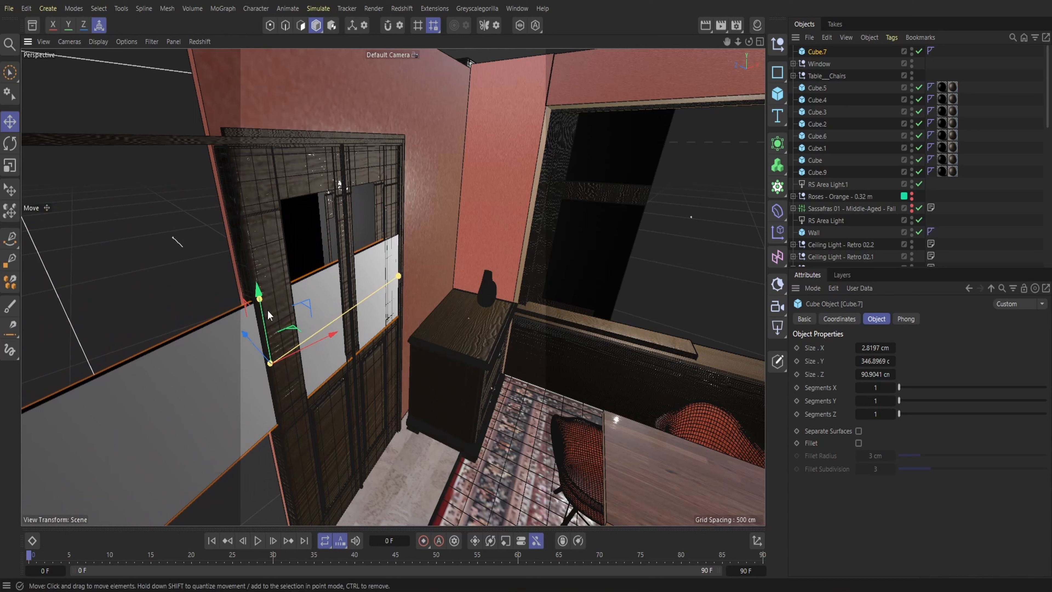
pyautogui.moveTo(397, 278); pyautogui.dragTo(364, 302)
pyautogui.moveTo(303, 330); pyautogui.dragTo(318, 304)
pyautogui.moveTo(330, 261); pyautogui.dragTo(326, 214)
pyautogui.moveTo(330, 263); pyautogui.dragTo(327, 239)
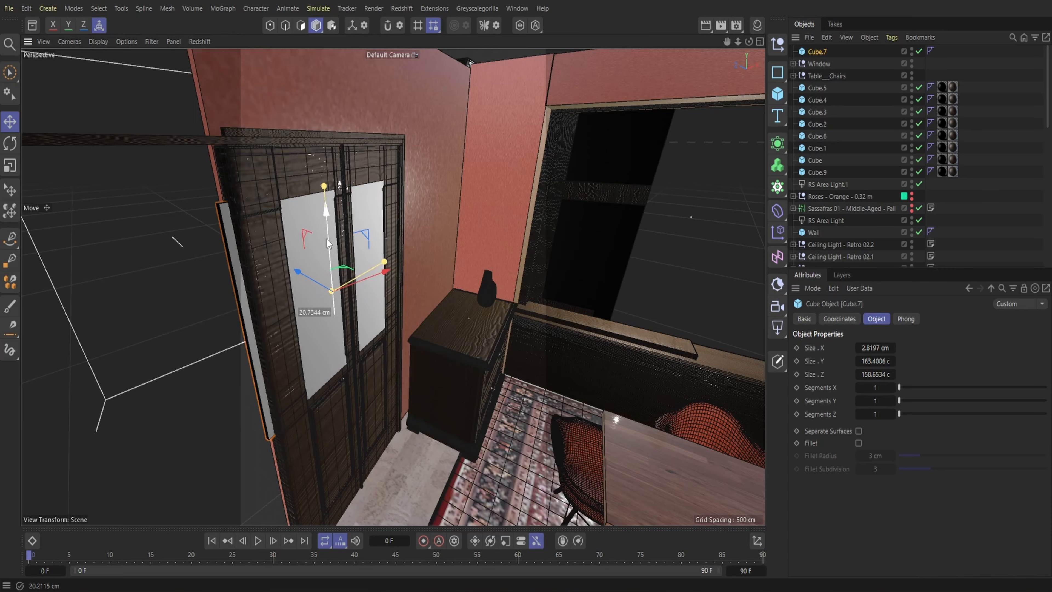
pyautogui.keyDown('alt'); pyautogui.moveTo(392, 287); pyautogui.dragTo(366, 266); pyautogui.keyUp('alt')
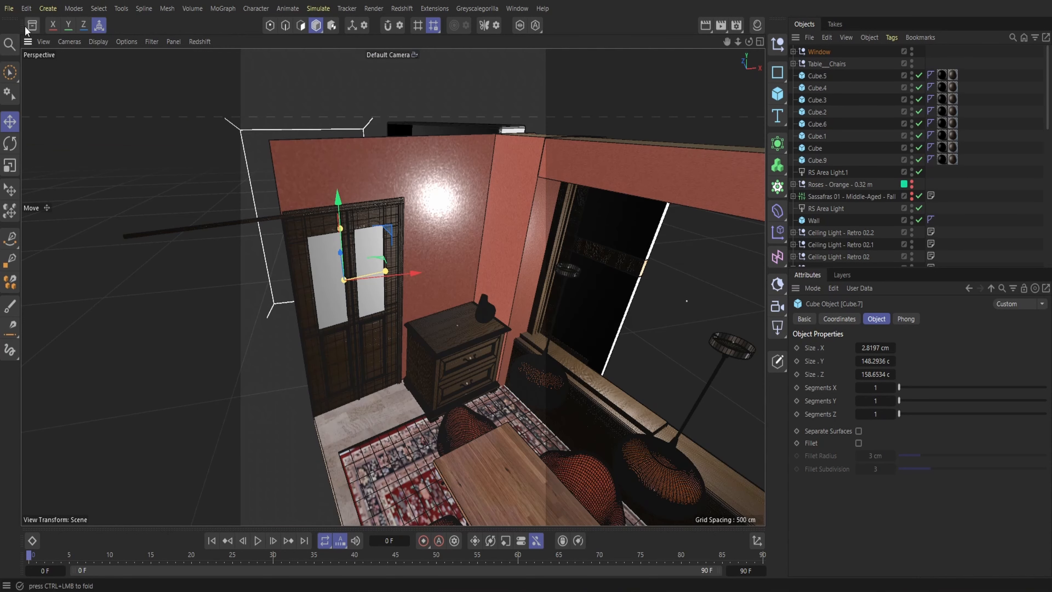
# Search the asset library for "glass" and pick the Redshift Glass material for the scene
pyautogui.click(32, 25)
pyautogui.click(113, 88)
pyautogui.write('glass')
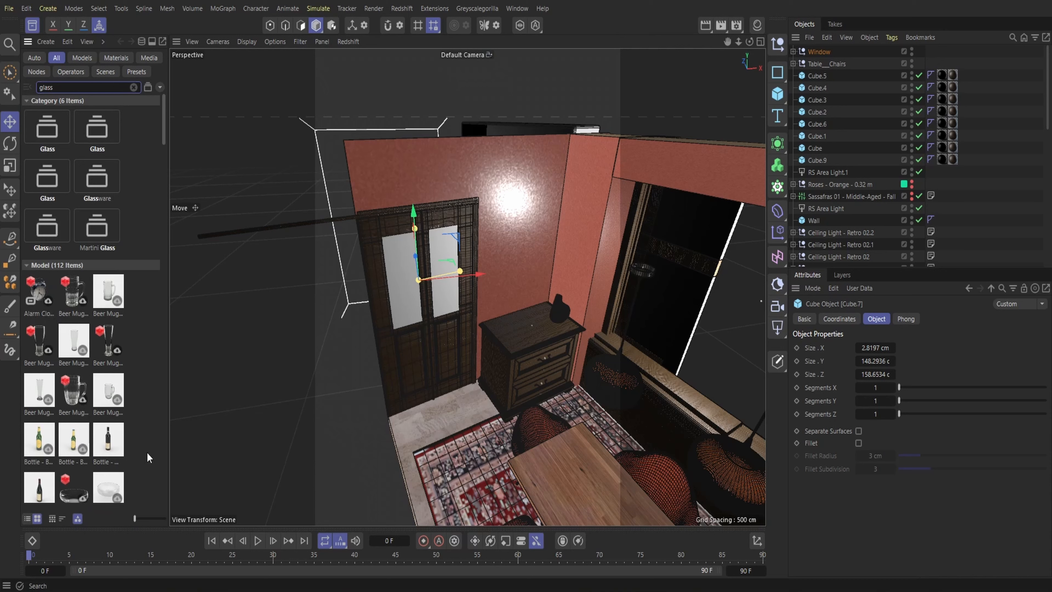
pyautogui.scroll(-15, 147, 456)
pyautogui.scroll(-8, 146, 456)
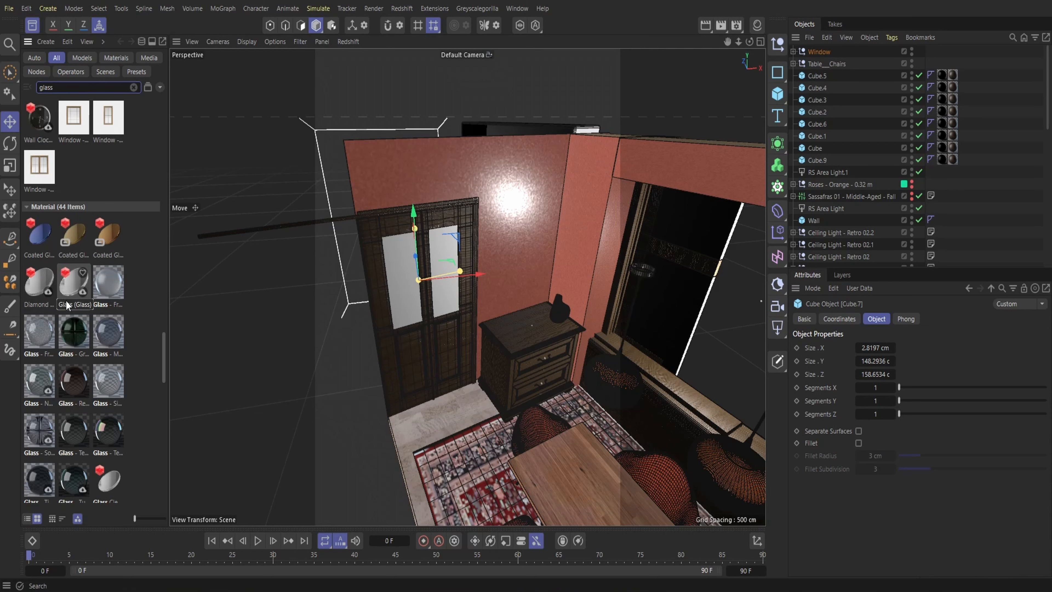
pyautogui.scroll(-2, 70, 286)
pyautogui.click(69, 214)
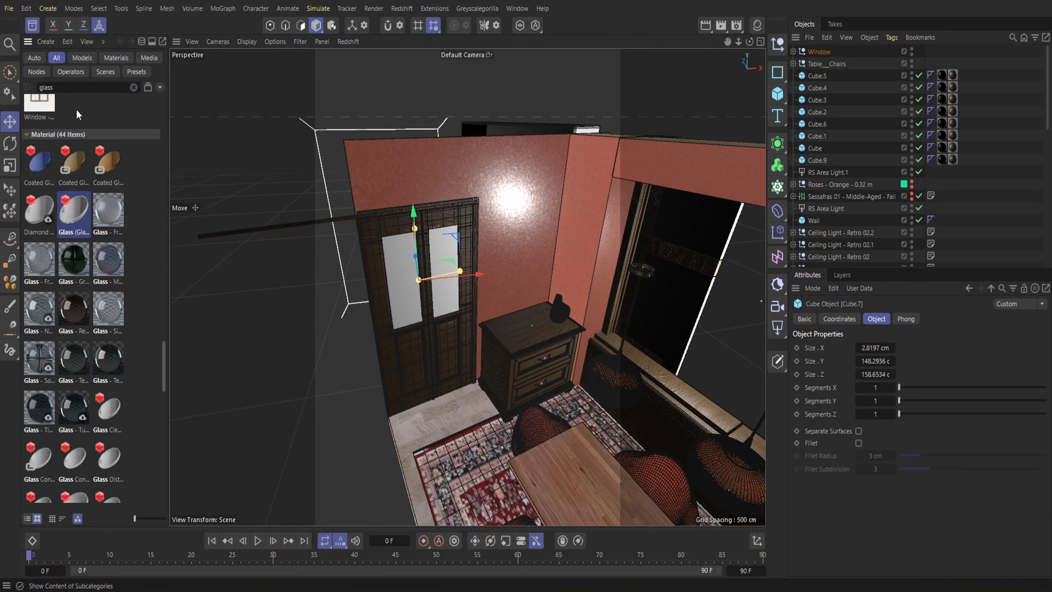
pyautogui.click(31, 27)
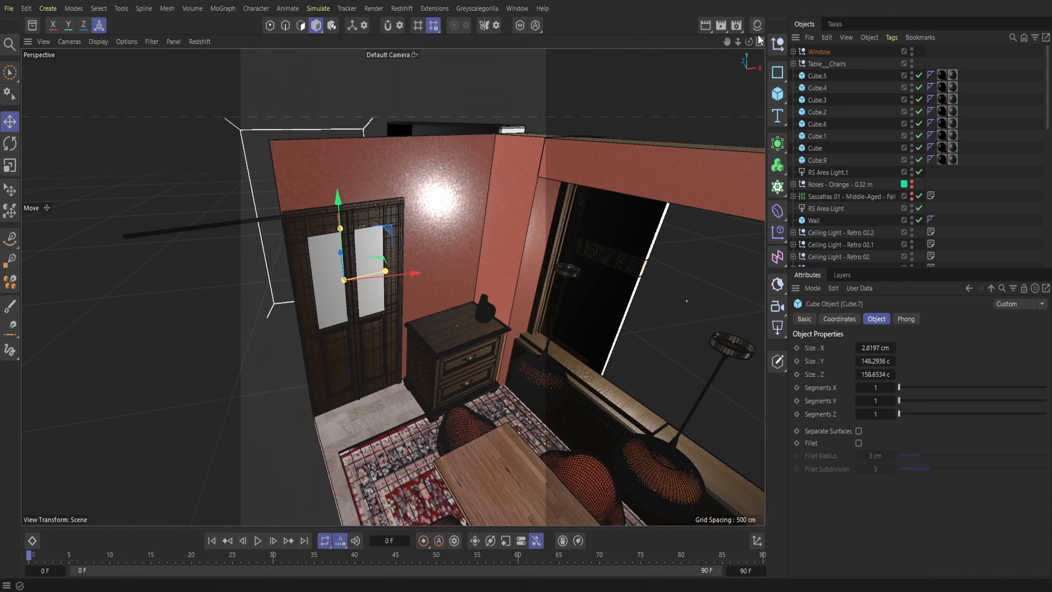
# Assign the Basic Glass material to the Window group
pyautogui.click(758, 25)
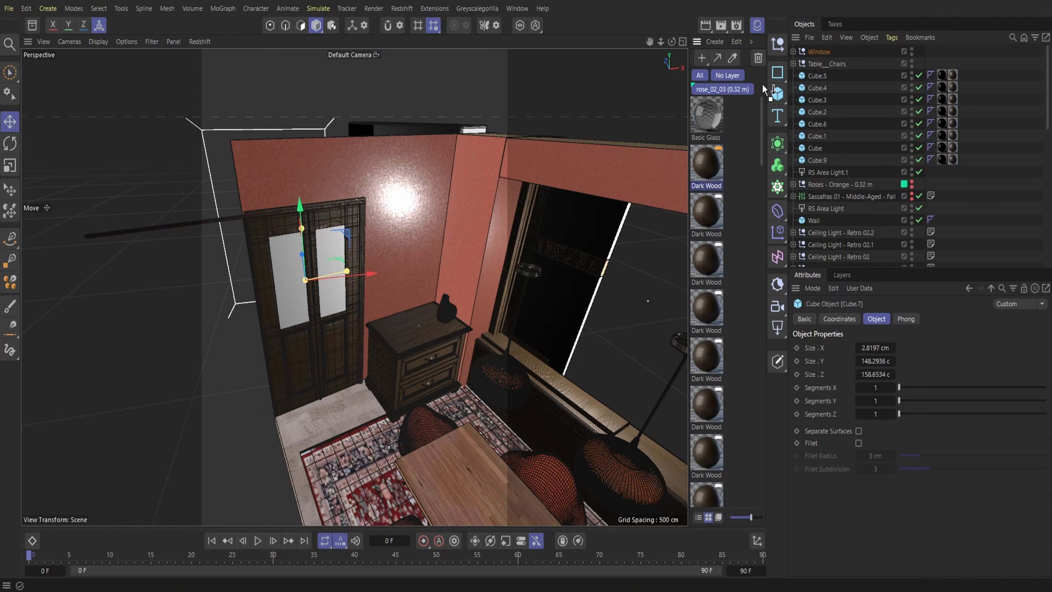
pyautogui.moveTo(763, 83); pyautogui.dragTo(825, 49)
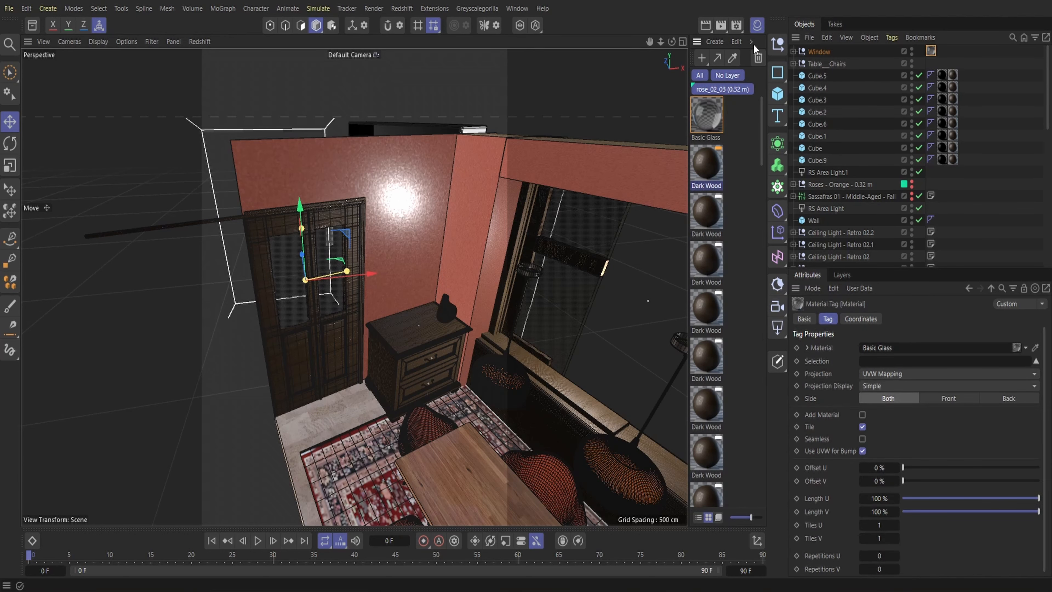
pyautogui.click(755, 28)
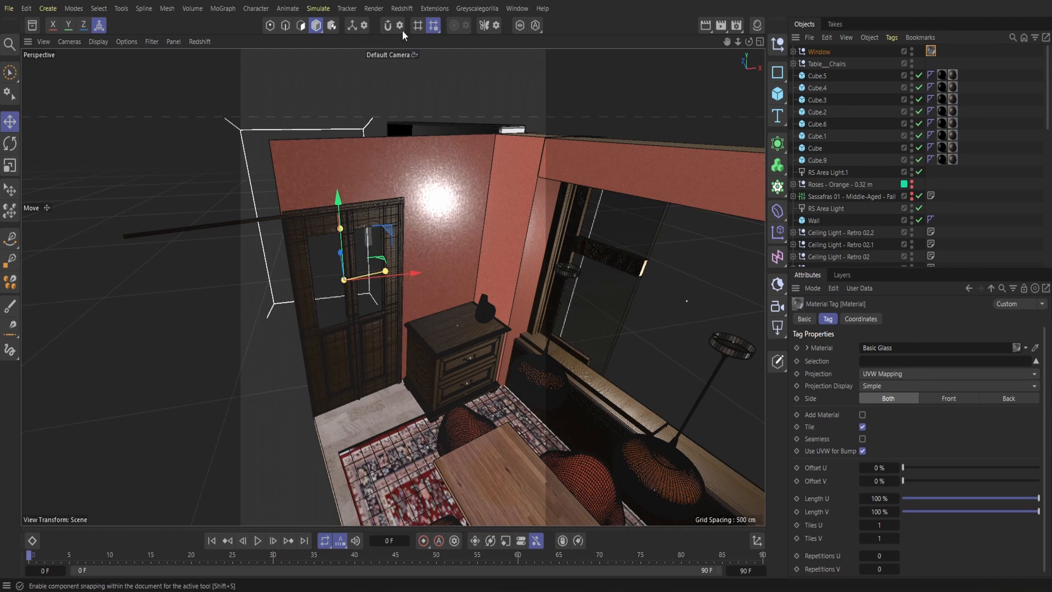
# Dock the Redshift RenderView beside the viewport and start an interactive render through RS Camera
pyautogui.click(402, 8)
pyautogui.click(426, 103)
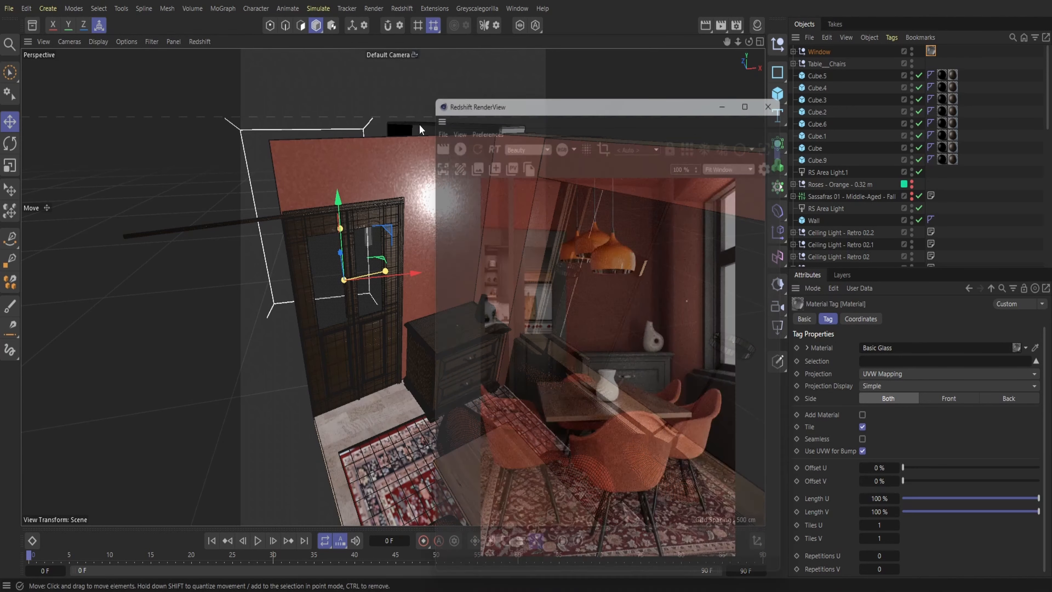
pyautogui.moveTo(432, 108); pyautogui.dragTo(55, 102)
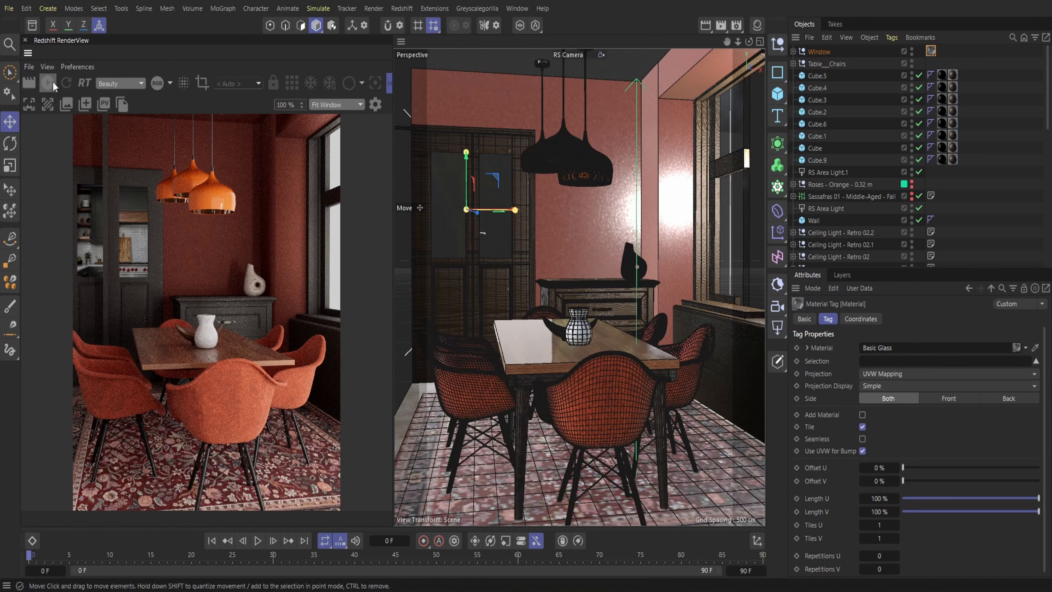
pyautogui.click(48, 83)
pyautogui.click(235, 85)
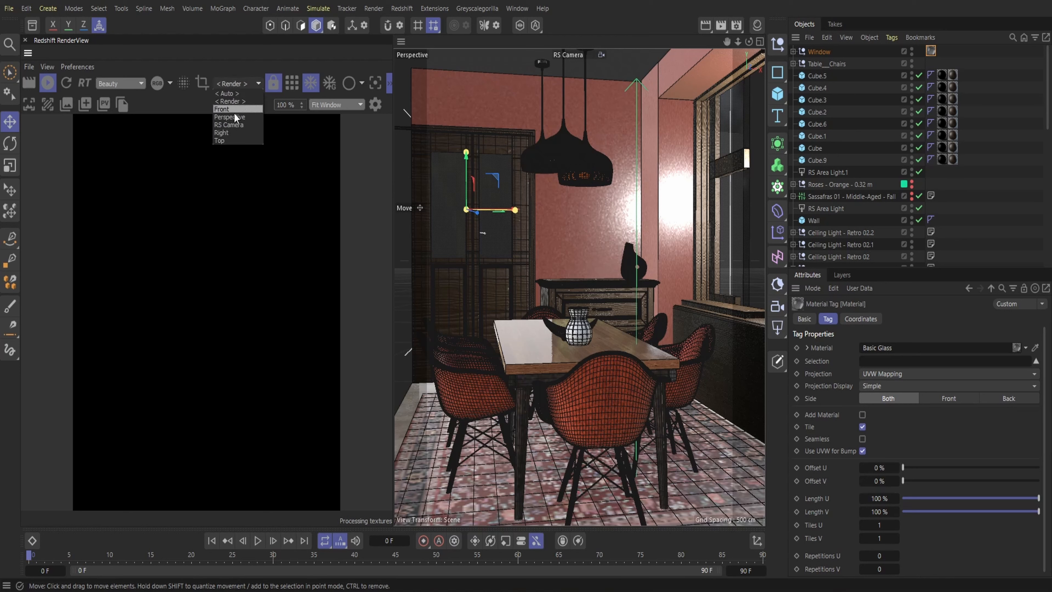
pyautogui.click(234, 123)
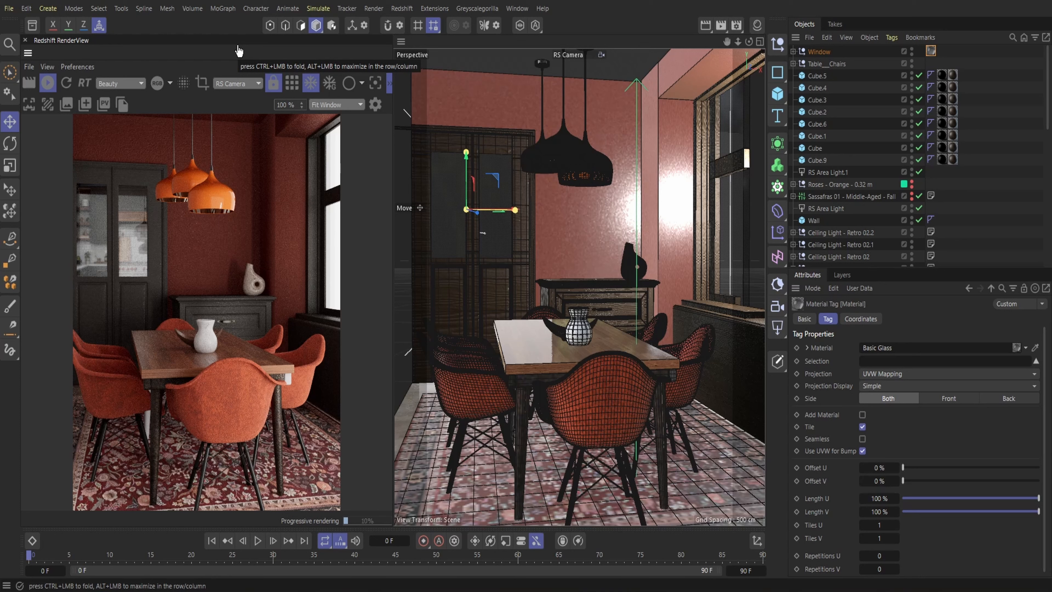
pyautogui.click(521, 384)
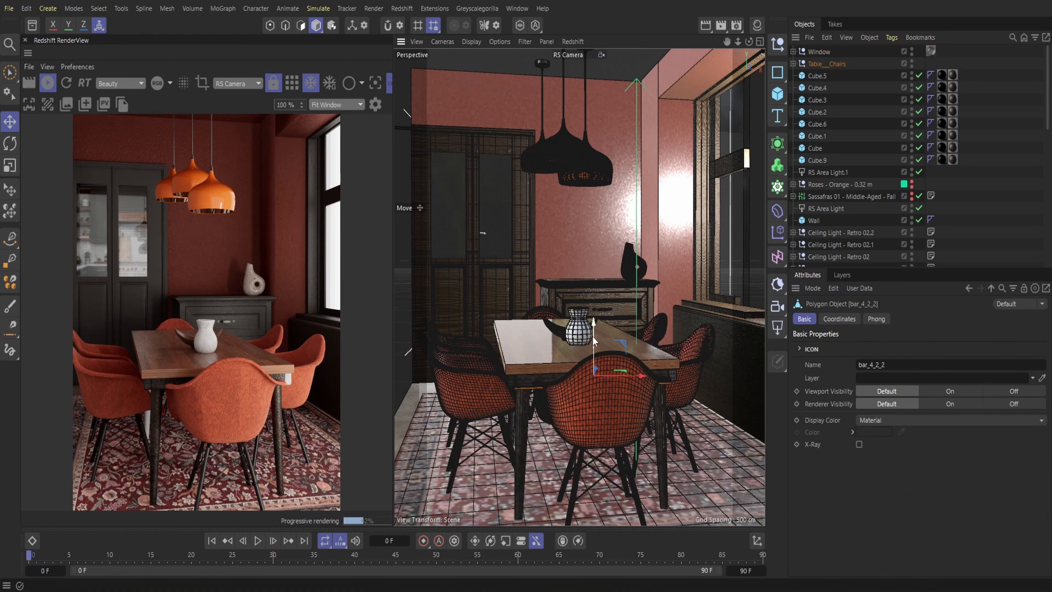
pyautogui.moveTo(593, 352); pyautogui.dragTo(591, 340)
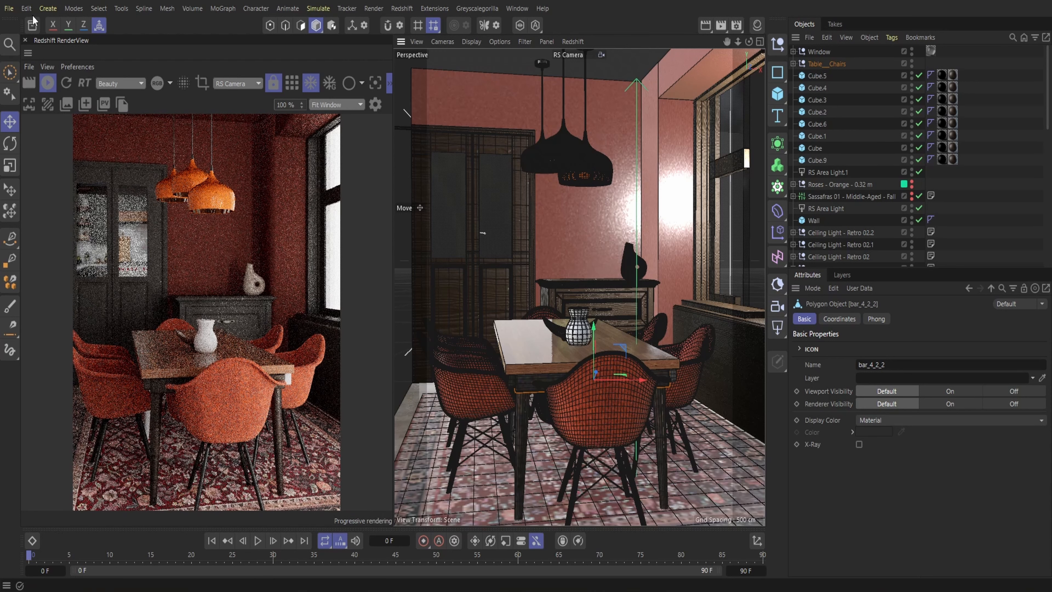
pyautogui.click(27, 9)
pyautogui.click(44, 46)
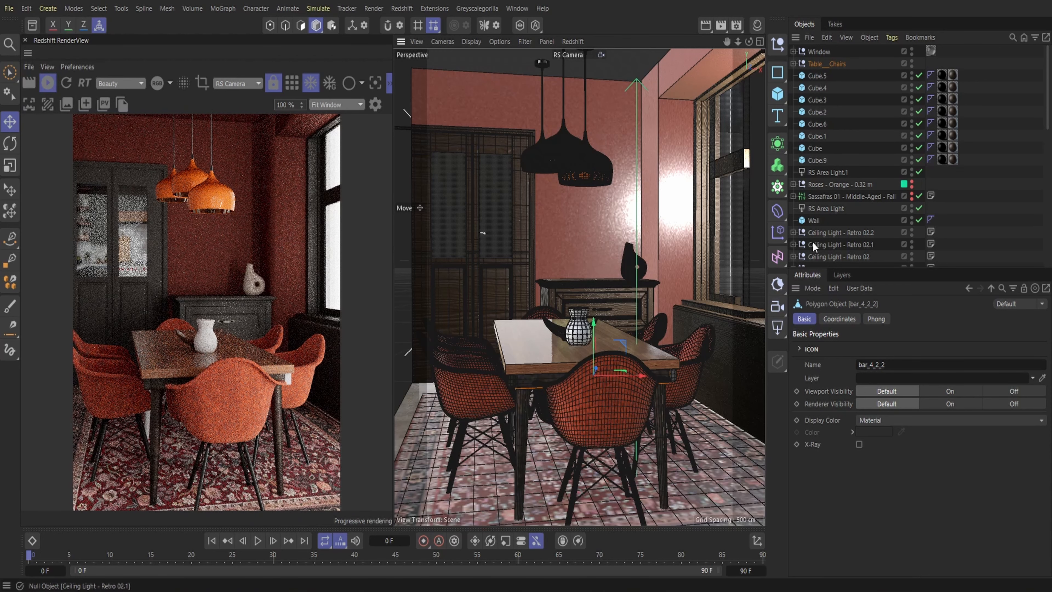
# Apply the existing Steel Dirty 04 material to the untextured bar beneath the tabletop's edge
pyautogui.click(760, 25)
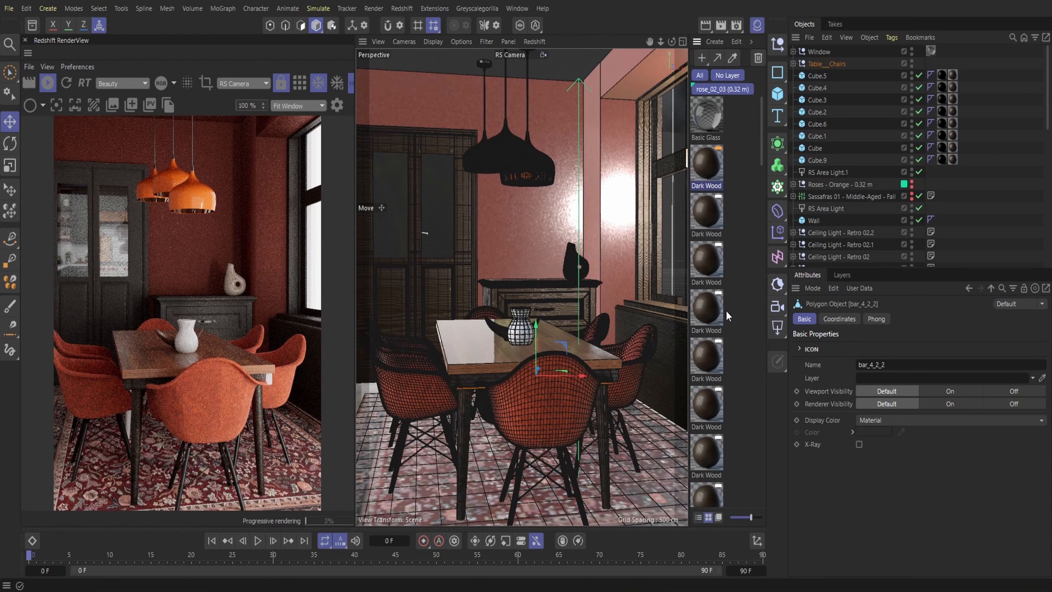
pyautogui.scroll(-10, 722, 350)
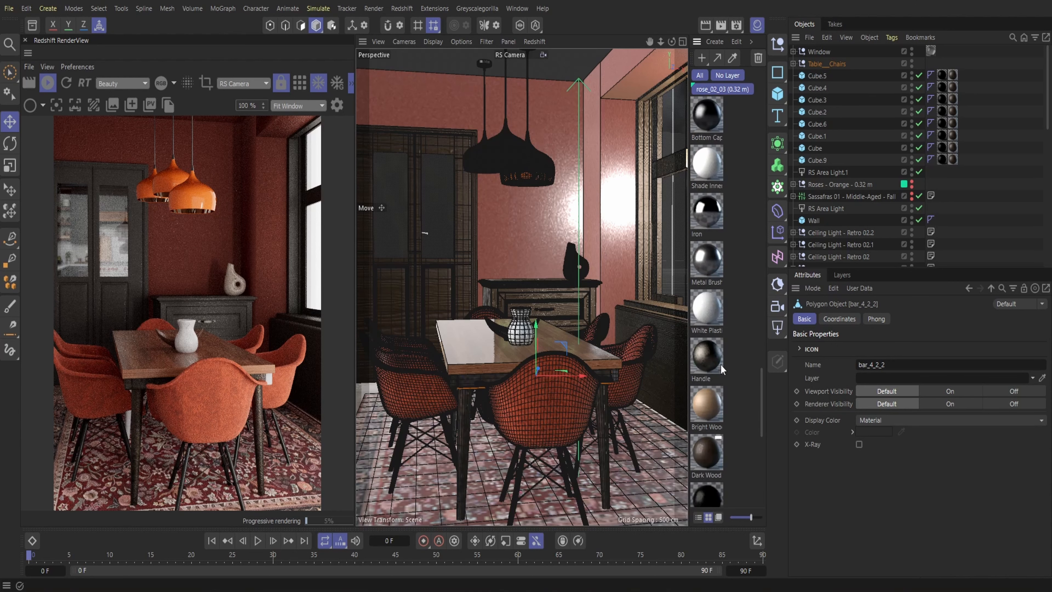
pyautogui.scroll(-5, 719, 386)
pyautogui.moveTo(708, 340); pyautogui.dragTo(614, 375)
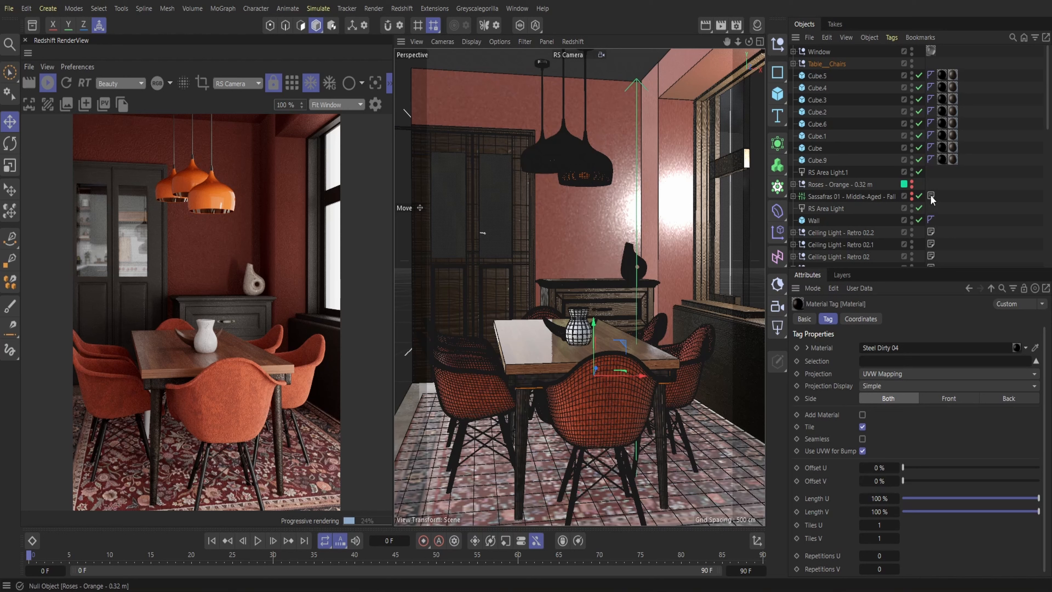
# Enable the Roses - Orange and Sassafras plants in the render
pyautogui.click(912, 187)
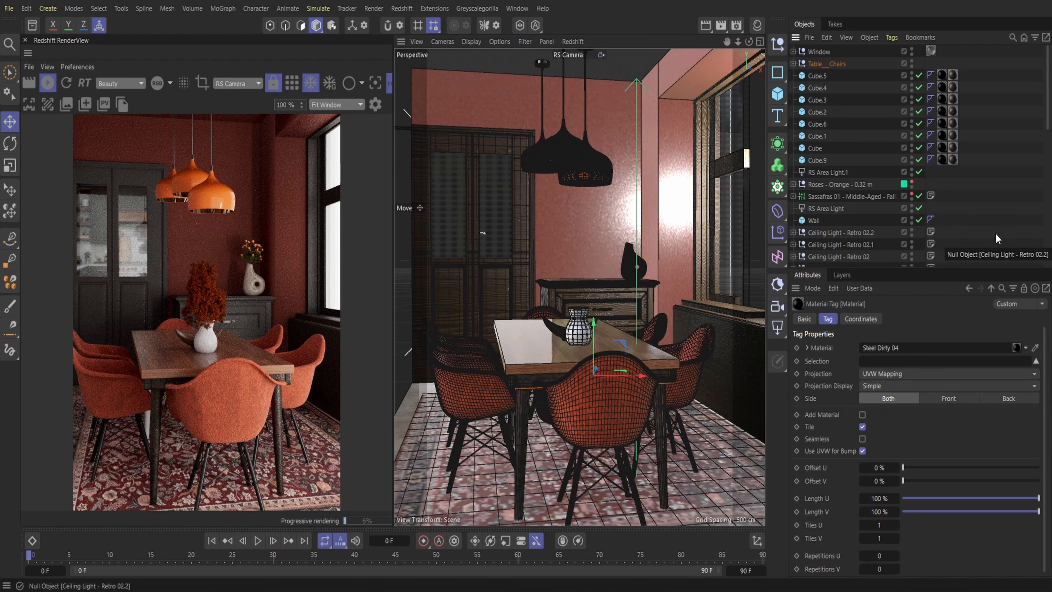
# Set Length U and Length V to 25% on the Dark Wood material tag of Cube.5
pyautogui.click(953, 76)
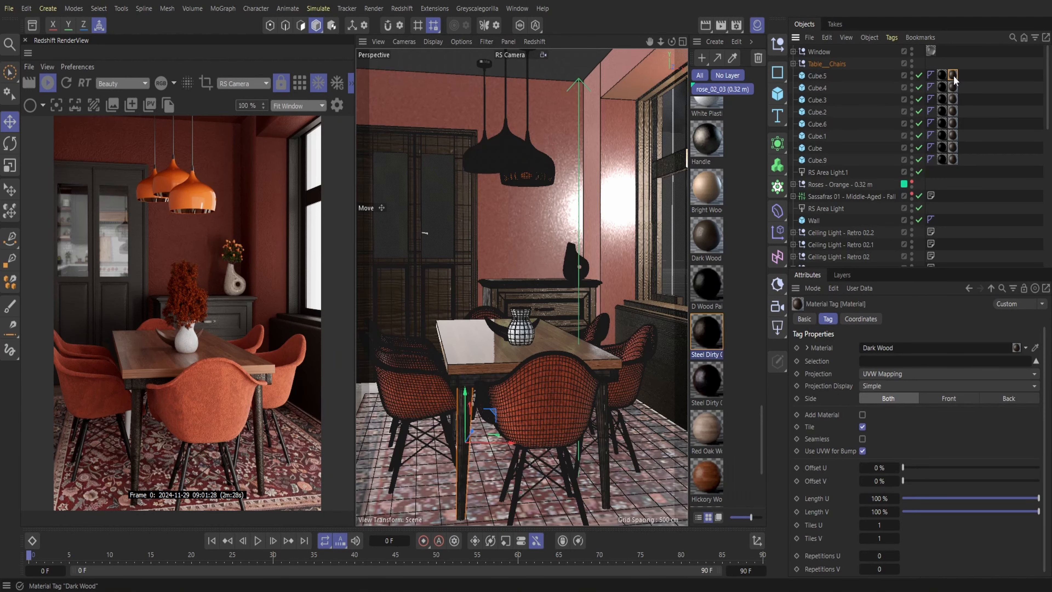
pyautogui.click(879, 498)
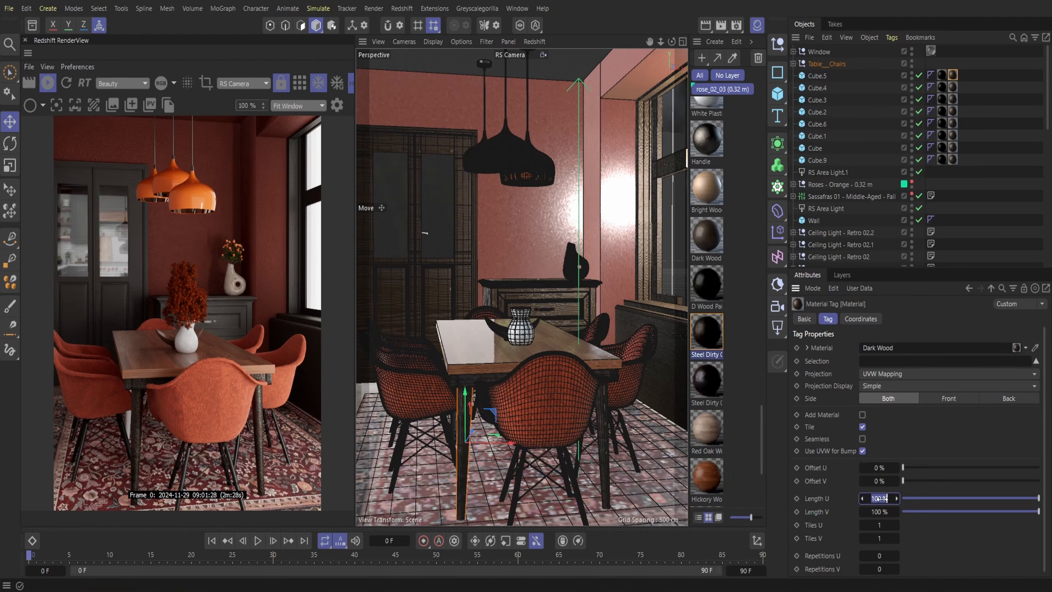
pyautogui.write('25')
pyautogui.press('Tab')
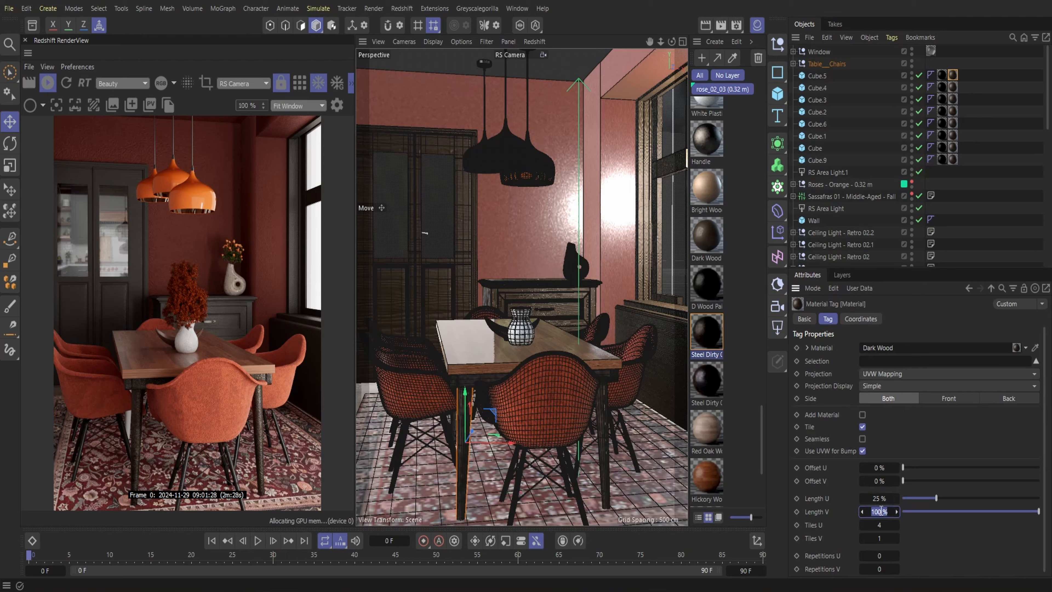
pyautogui.write('25')
pyautogui.press('Return')
# Set Length U and Length V to 25% on the Dark Wood tags of Cube.4 and Cube.3
pyautogui.click(953, 87)
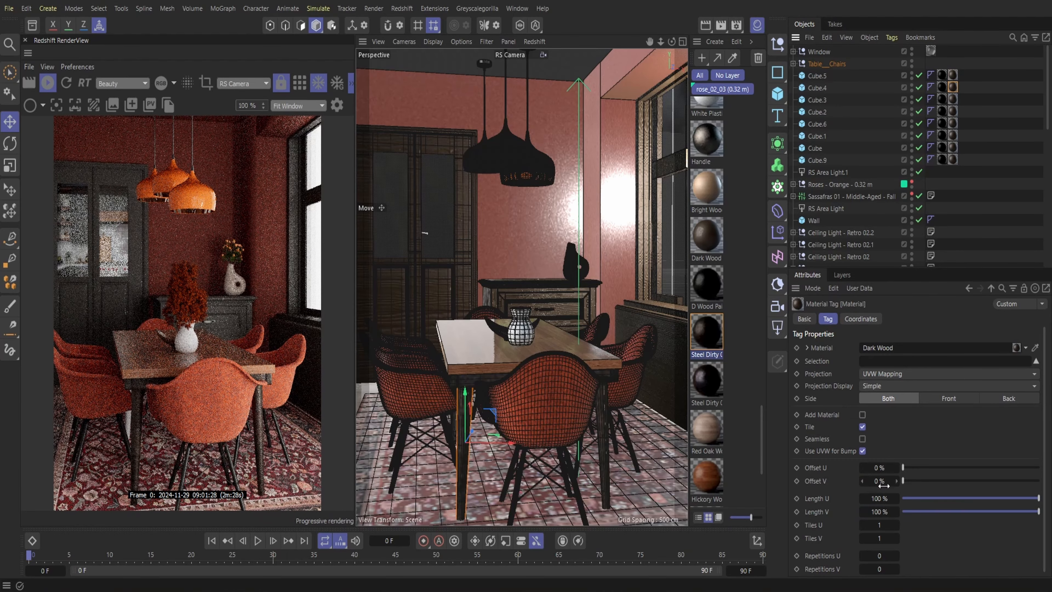
pyautogui.click(880, 499)
pyautogui.press('Return')
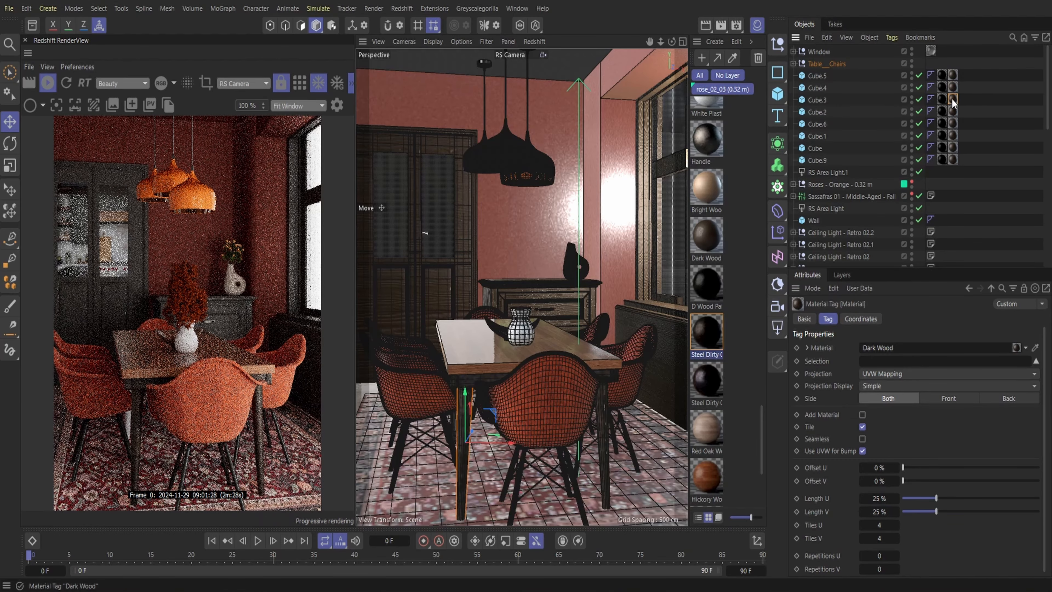
pyautogui.click(953, 99)
pyautogui.click(879, 499)
pyautogui.write('25')
pyautogui.press('Return')
# Set Length U and Length V to 25% on the Dark Wood tags of Cube.2 and Cube.6
pyautogui.click(953, 111)
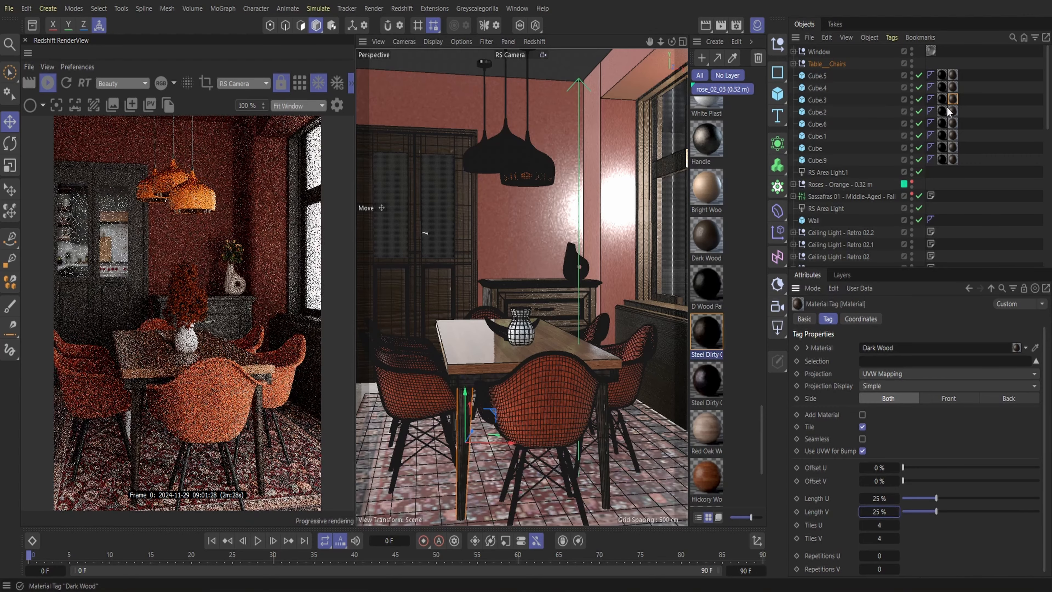
pyautogui.click(880, 498)
pyautogui.write('25')
pyautogui.press('Return')
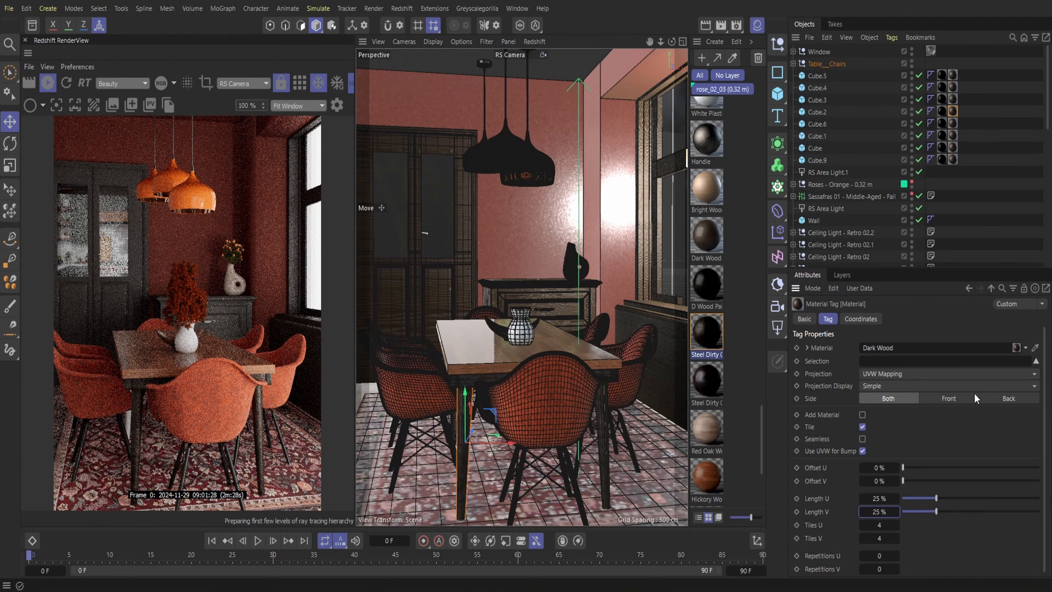
pyautogui.click(953, 123)
pyautogui.click(880, 499)
pyautogui.write('25')
pyautogui.press('Return')
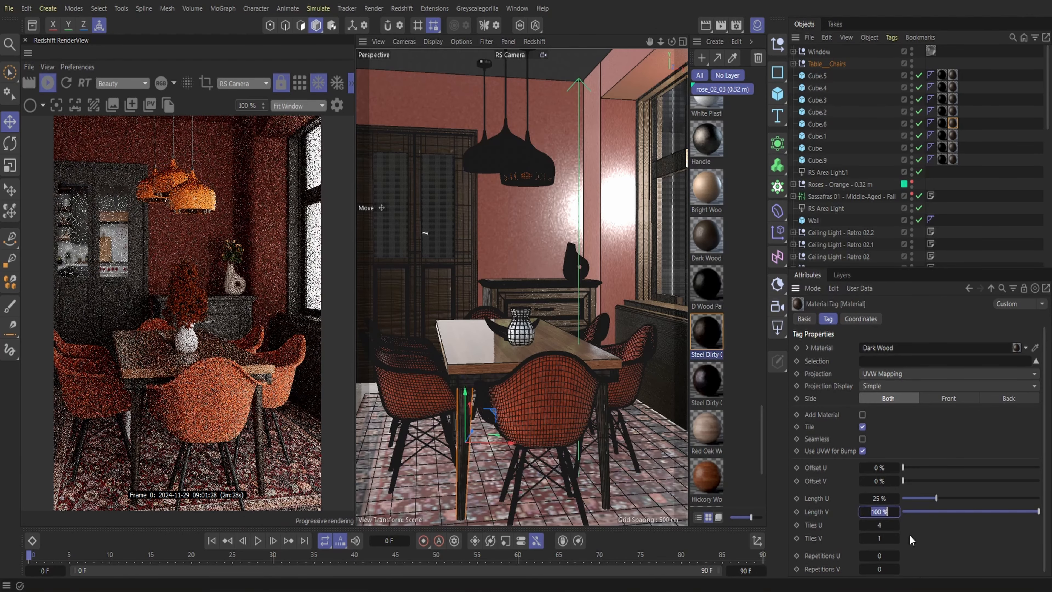
# Set Length U and Length V to 25% on the Dark Wood tags of Cube.1 and Cube
pyautogui.click(953, 135)
pyautogui.click(880, 499)
pyautogui.write('25')
pyautogui.press('Return')
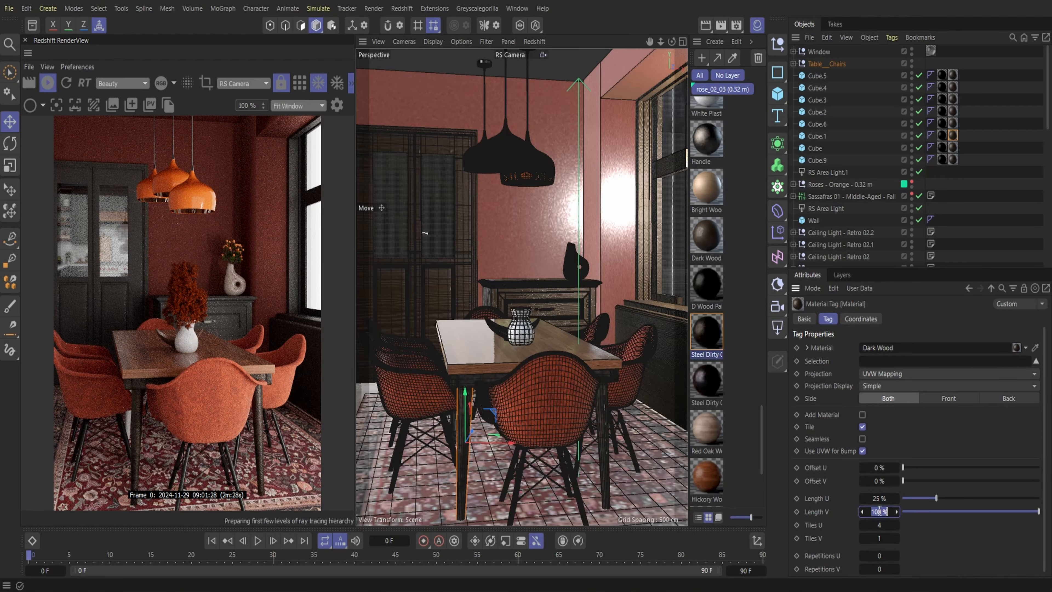
pyautogui.click(953, 147)
pyautogui.click(880, 499)
pyautogui.write('25')
pyautogui.press('Return')
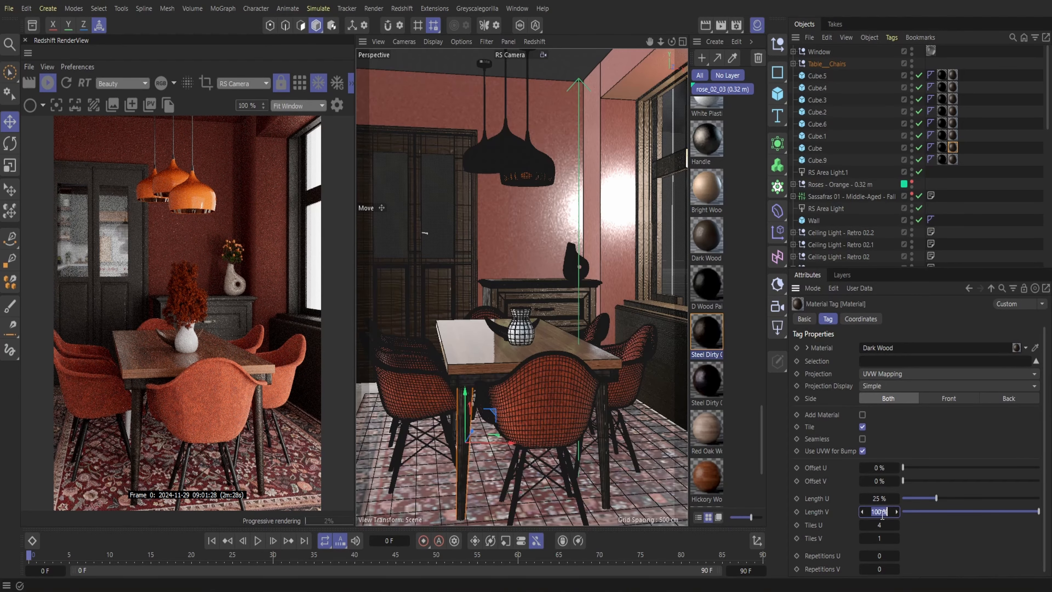
# Set Length U and Length V to 25% on the Dark Wood tag of Cube.9
pyautogui.click(953, 159)
pyautogui.click(880, 499)
pyautogui.write('25')
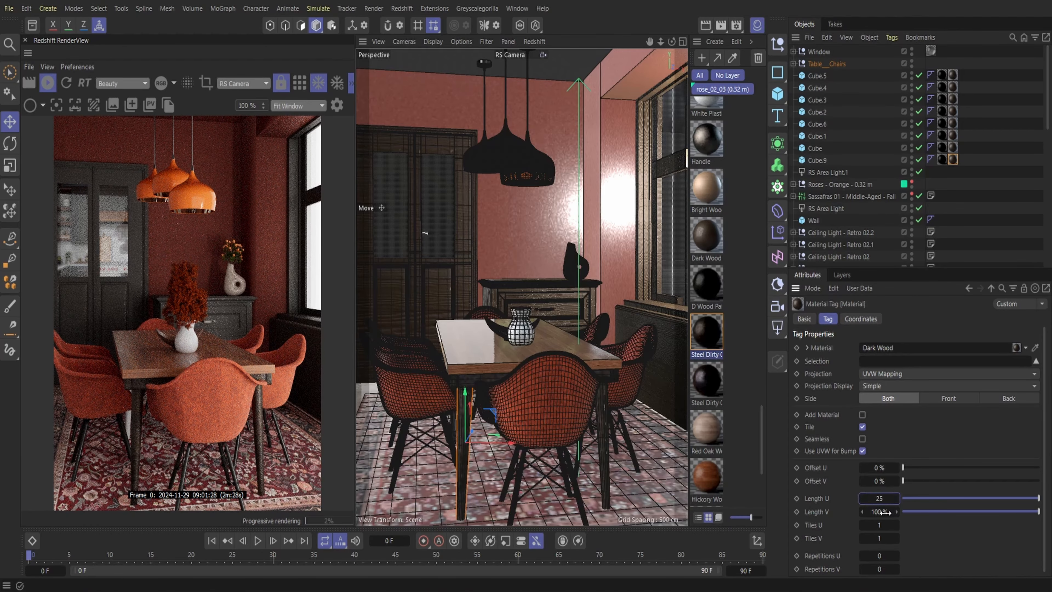
pyautogui.press('Return')
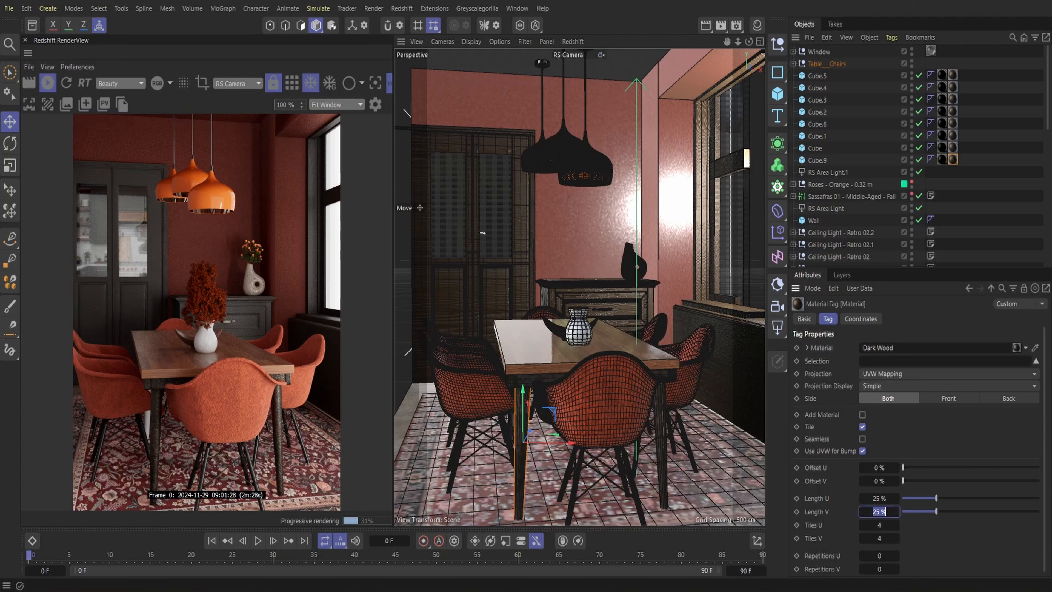